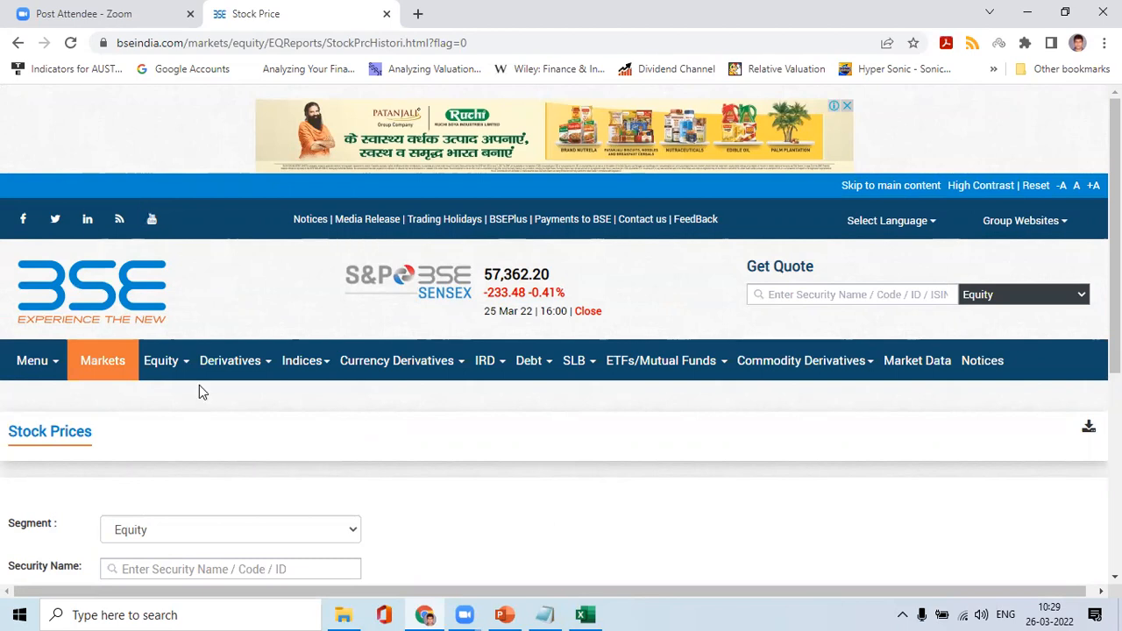
Set the stock price query to the MF/ETFs segment and the security NIPPON INDIA ETF NIFTY BEES
scroll(212, 399, "down", 4)
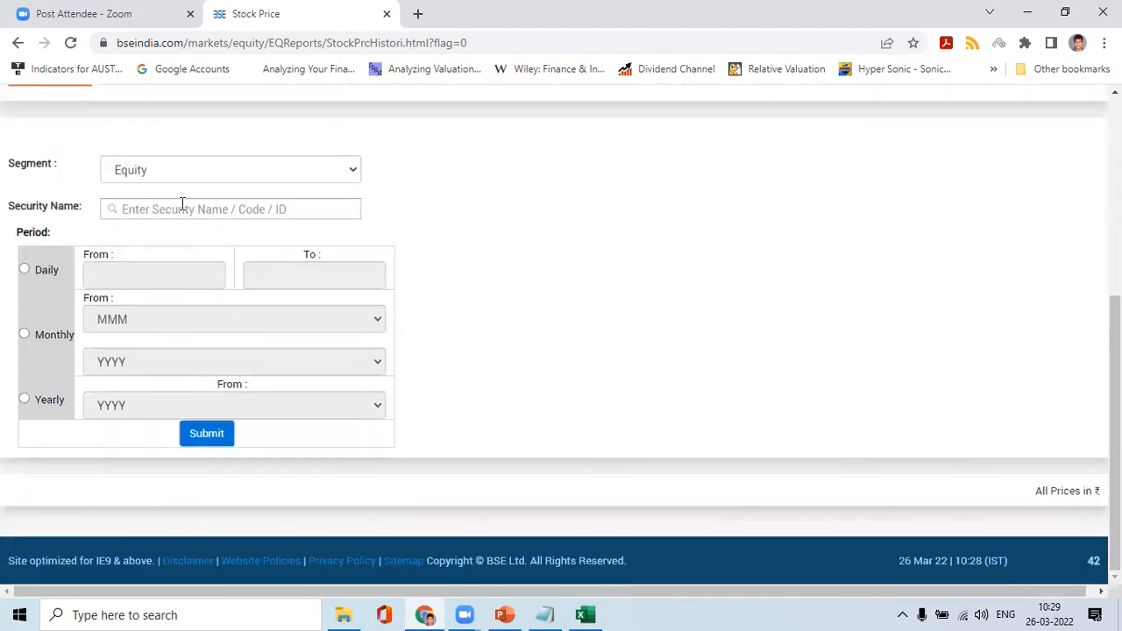
left_click(142, 174)
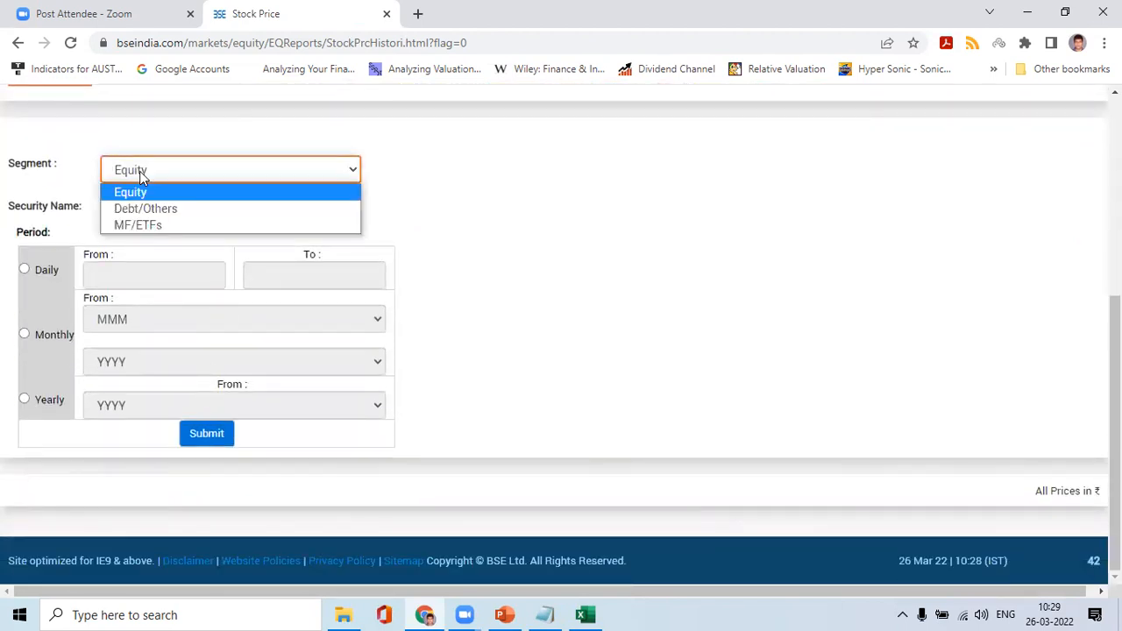
left_click(150, 219)
left_click(150, 215)
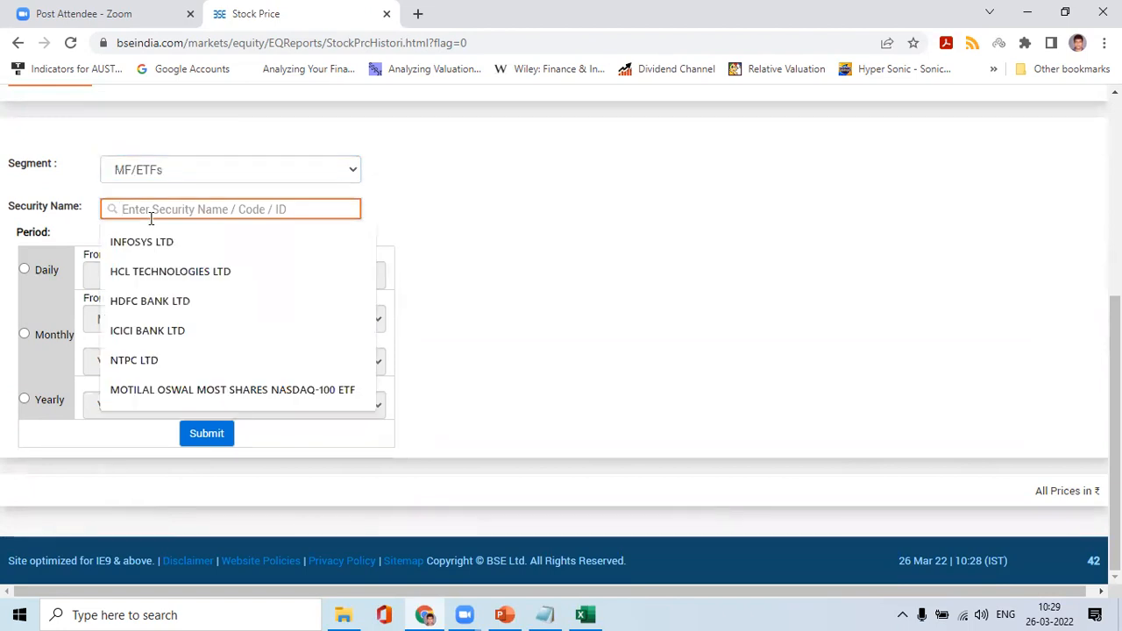
type("niftybee")
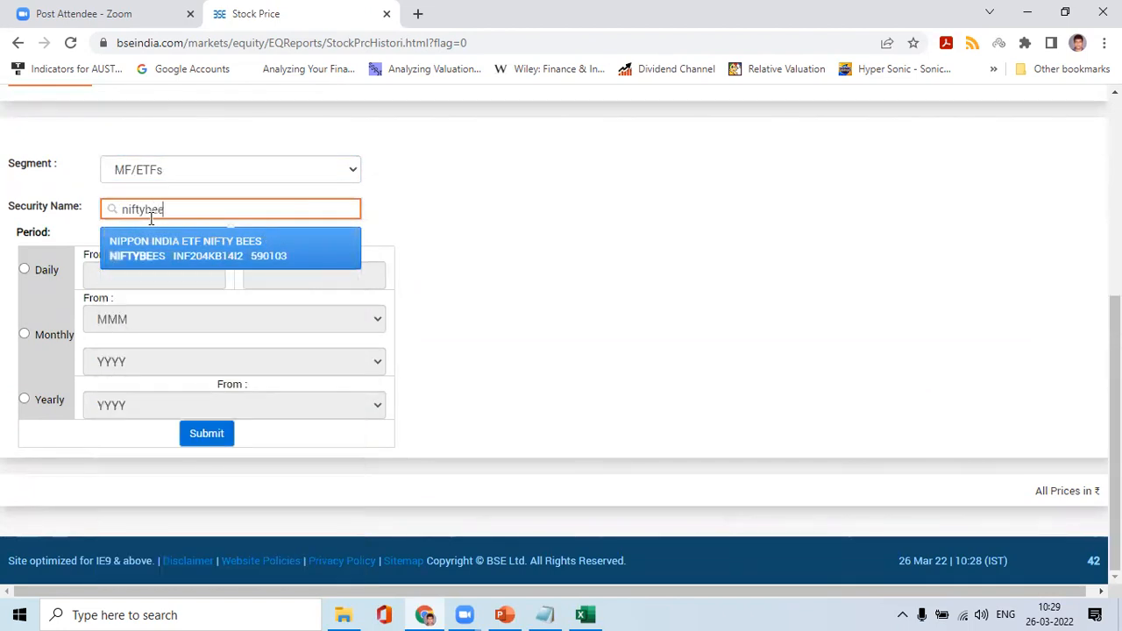
left_click(172, 245)
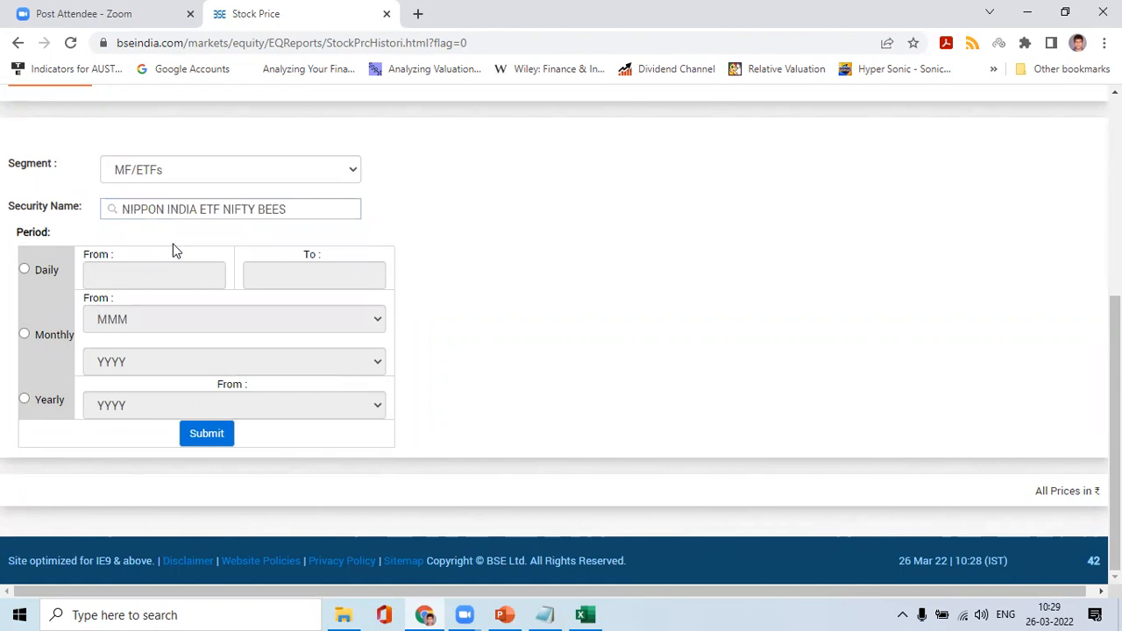
Request the monthly price history starting from Jan 2004 and submit the query
left_click(24, 335)
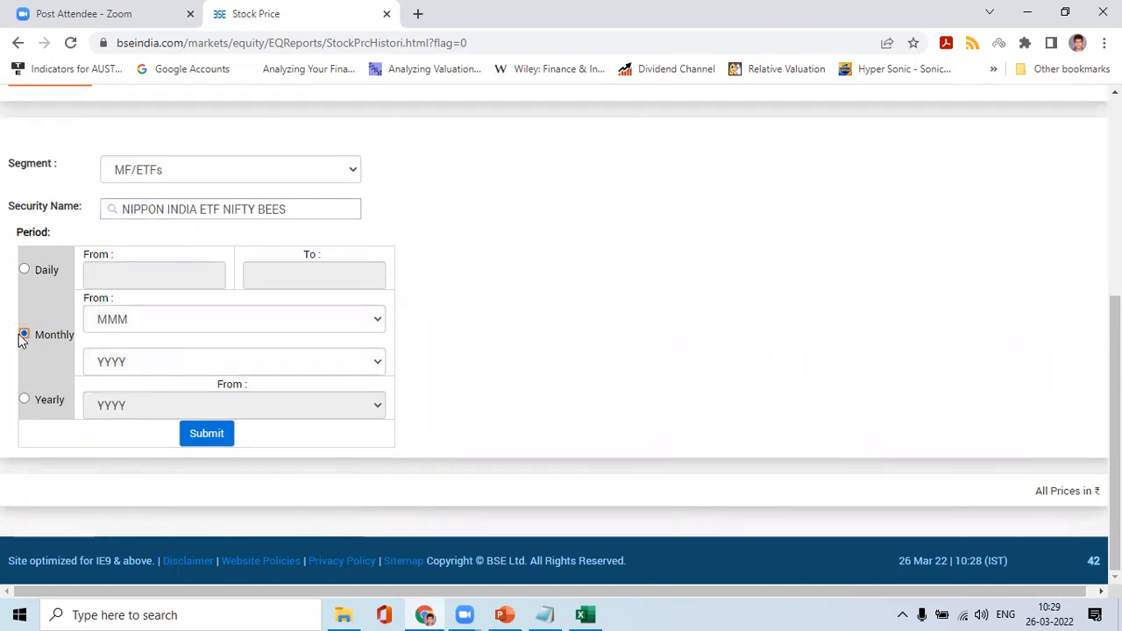
left_click(189, 321)
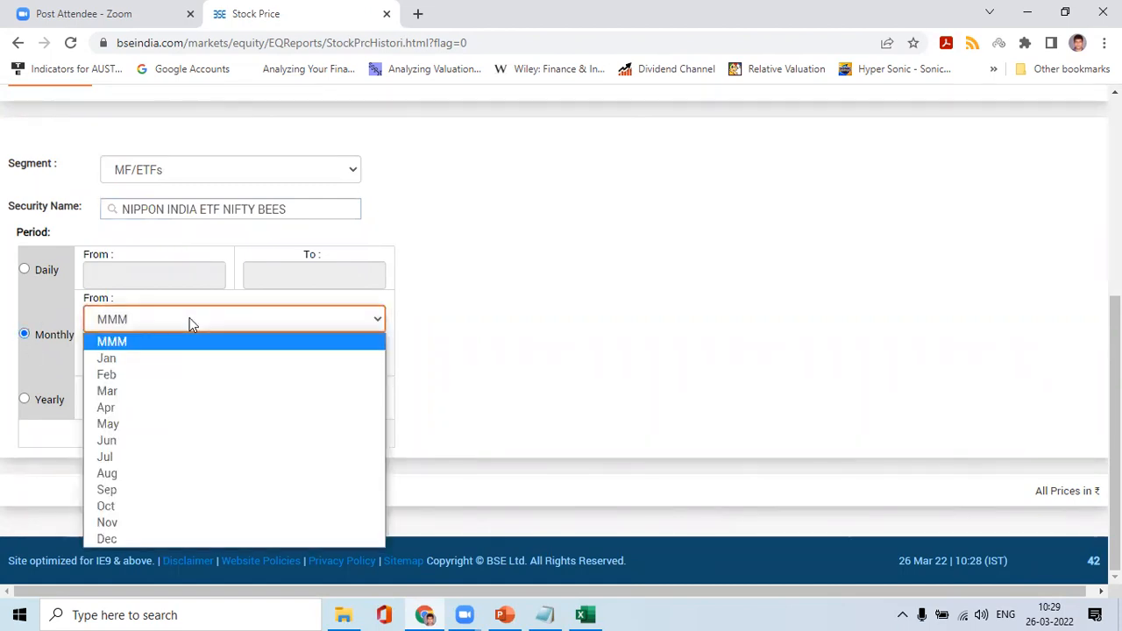
left_click(151, 365)
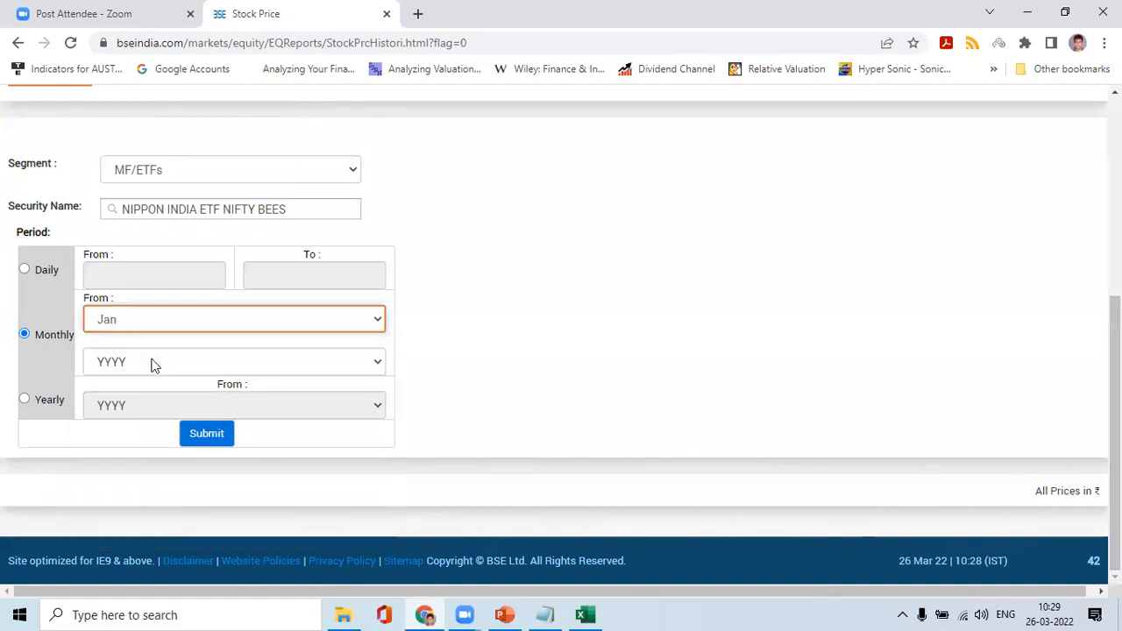
left_click(151, 363)
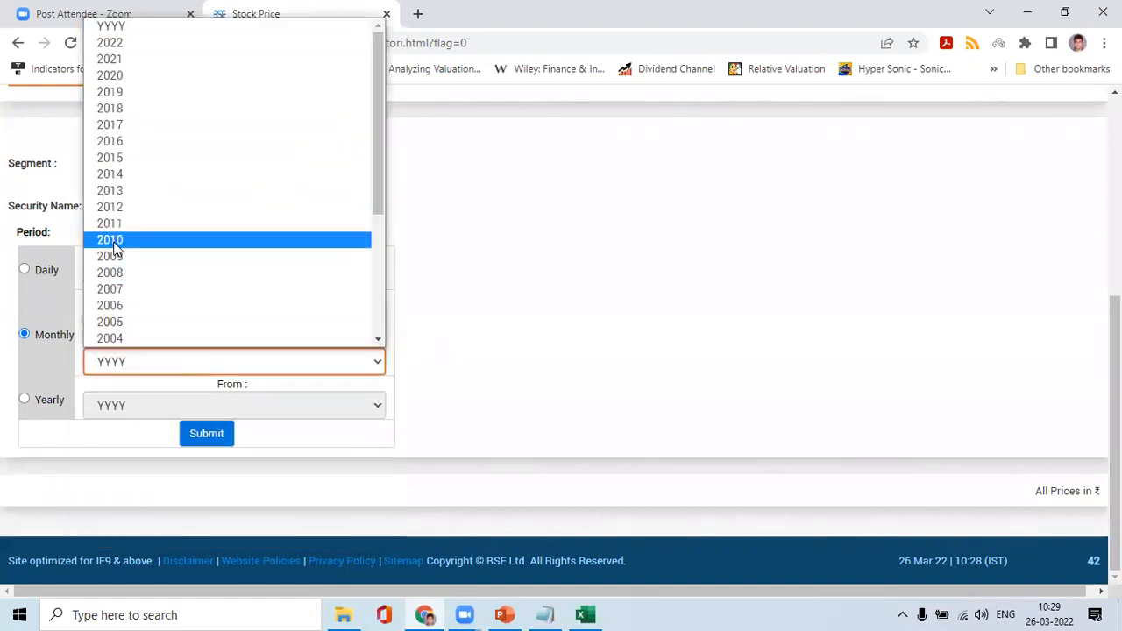
left_click(121, 338)
left_click(207, 436)
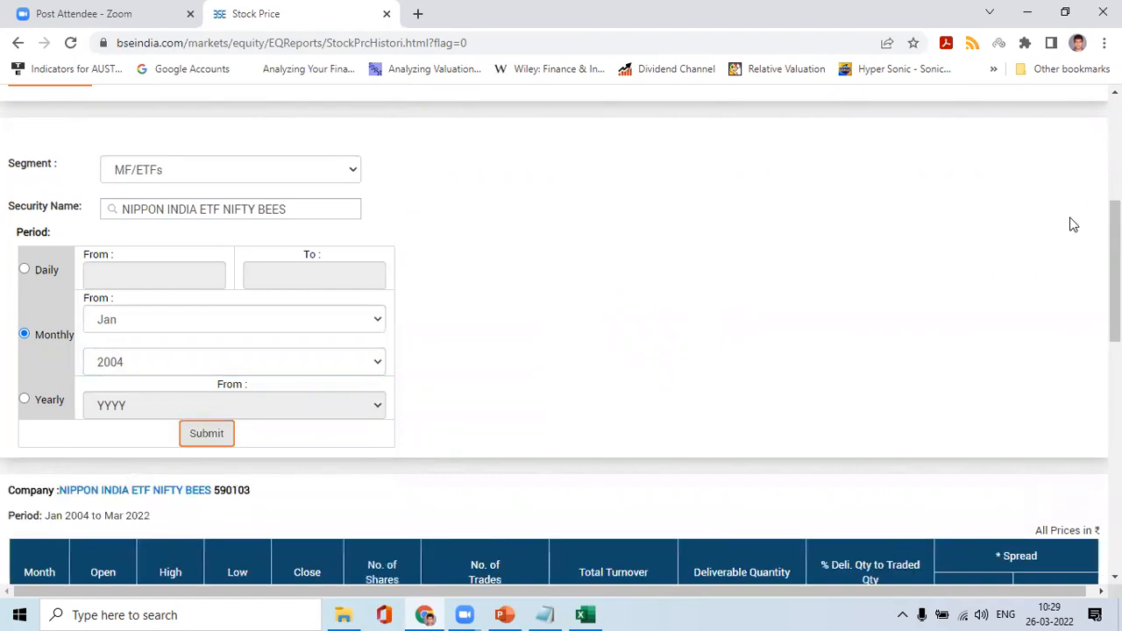
Download the ETF's monthly price history and open the downloaded file in Excel
left_click_drag(1116, 272, 1115, 167)
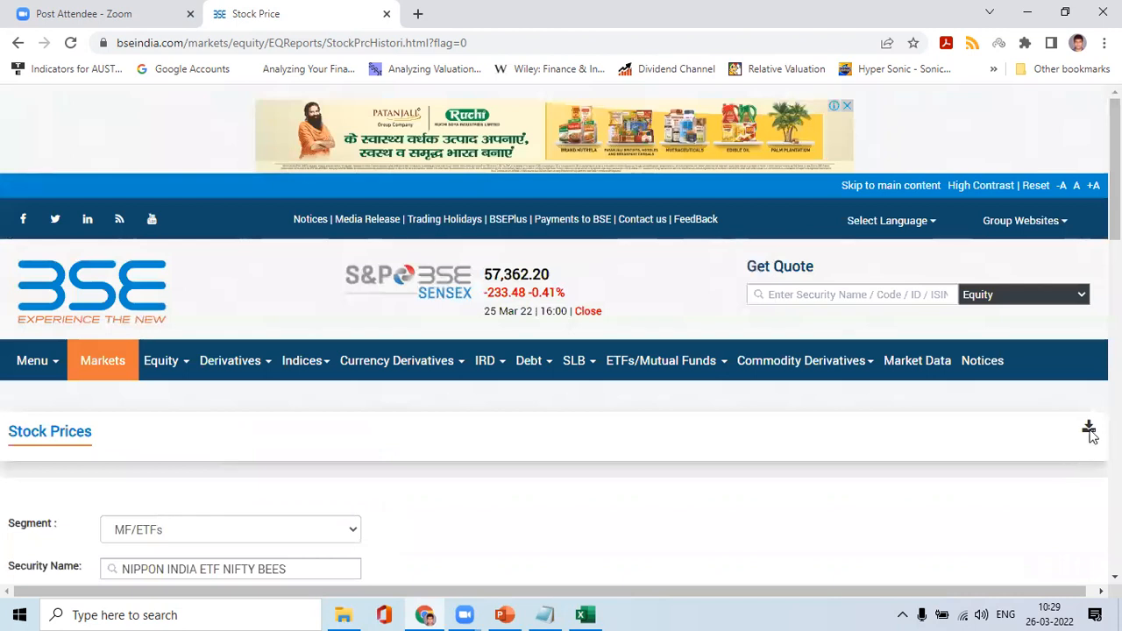
left_click(1090, 427)
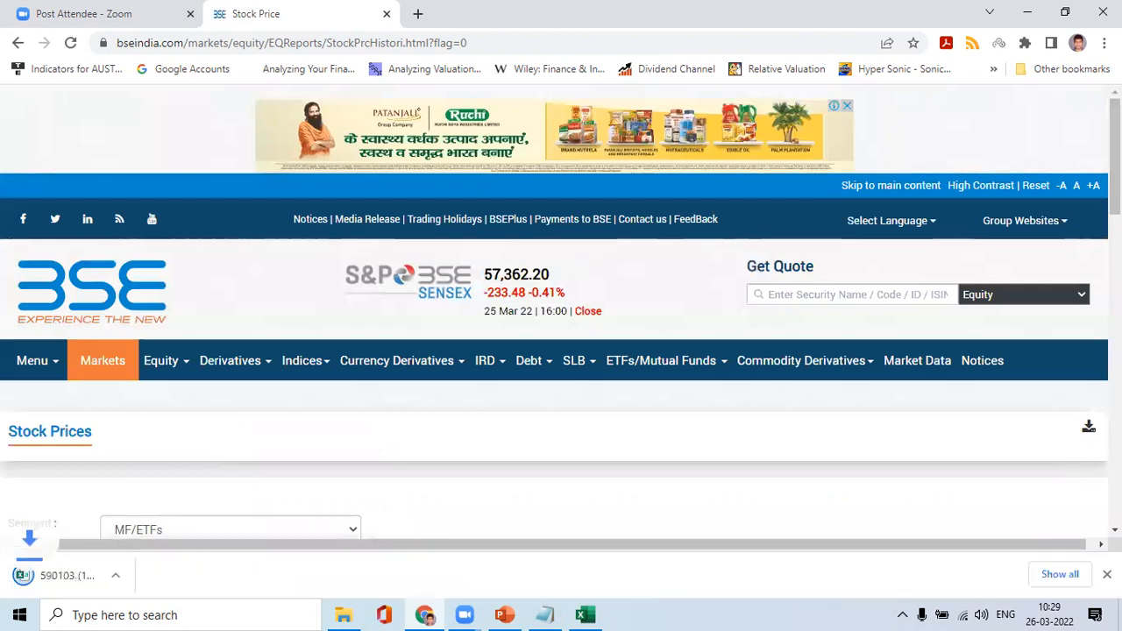
left_click(75, 582)
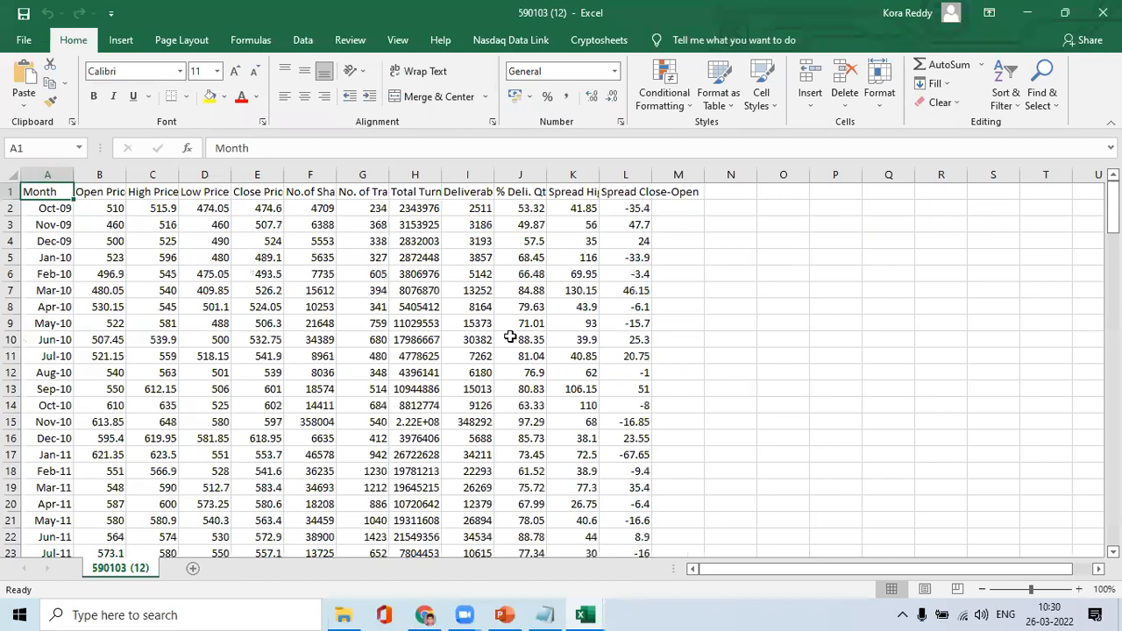
Examine the monthly values in the Close Price column for an abrupt change in price level around late 2019
key("Right")
key("Right")
key("Right")
key("Right")
key("Down")
key("Down")
key("Down")
key("Down")
key("Down")
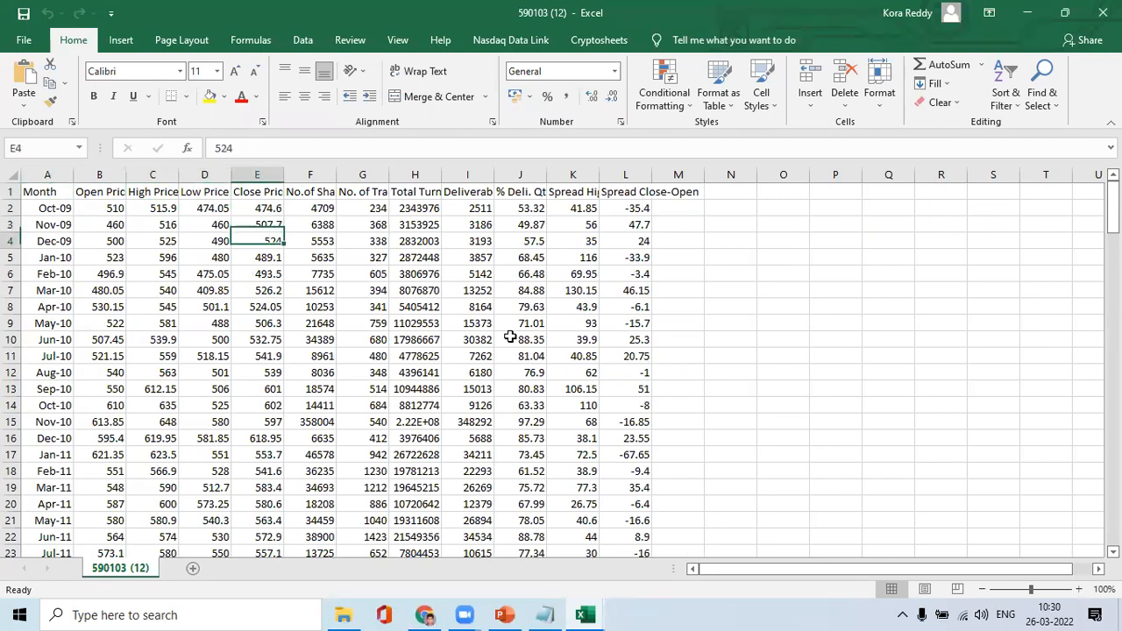
key("Down")
key("Down")
key("Down")
key("Down")
key("Down")
key("Down")
key("Down")
key("Down")
key("Down")
key("Down")
key("Down")
key("Down")
key("Down")
key("Down")
key("Down")
key("Down")
key("Down")
key("Down")
key("Down")
key("Down")
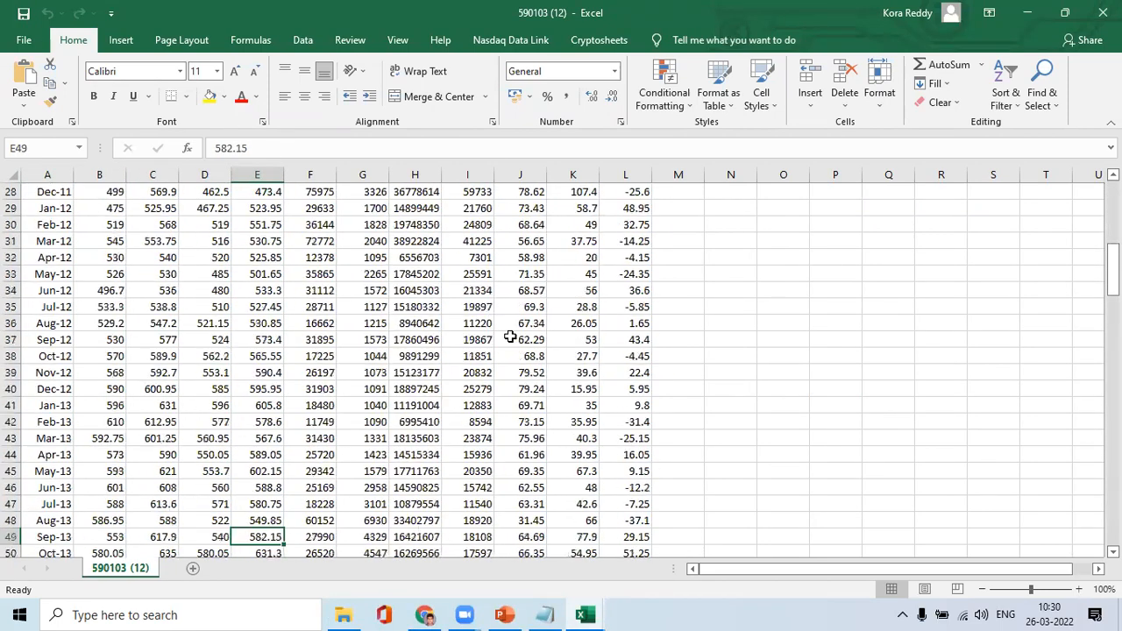
key("Down")
key("Down")
key("Down")
key("Down")
key("Down")
key("Down")
key("Down")
key("Down")
key("Down")
key("Down")
key("Down")
key("Down")
key("Down")
key("Down")
key("Down")
key("Down")
key("Down")
key("Down")
key("Down")
key("Down")
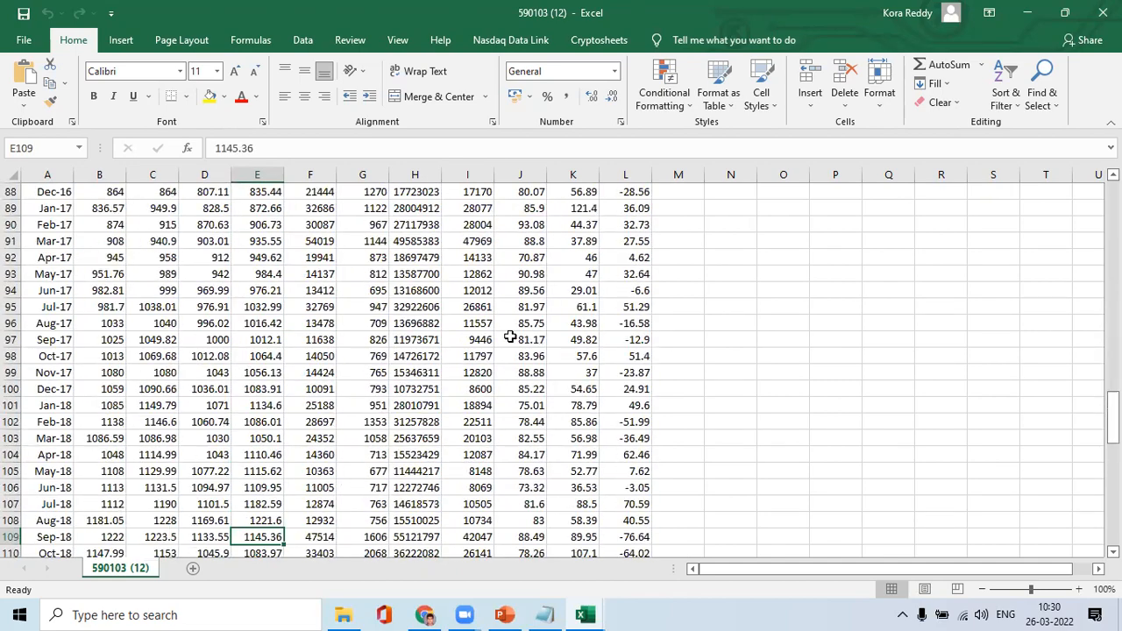
key("Down")
key("Down")
key("Down")
key("Down")
key("Down")
key("Down")
key("Down")
key("Down")
key("Down")
key("Down")
key("Down")
key("Down")
key("Down")
key("Down")
key("Down")
key("Down")
key("Down")
key("Down")
key("Down")
key("Down")
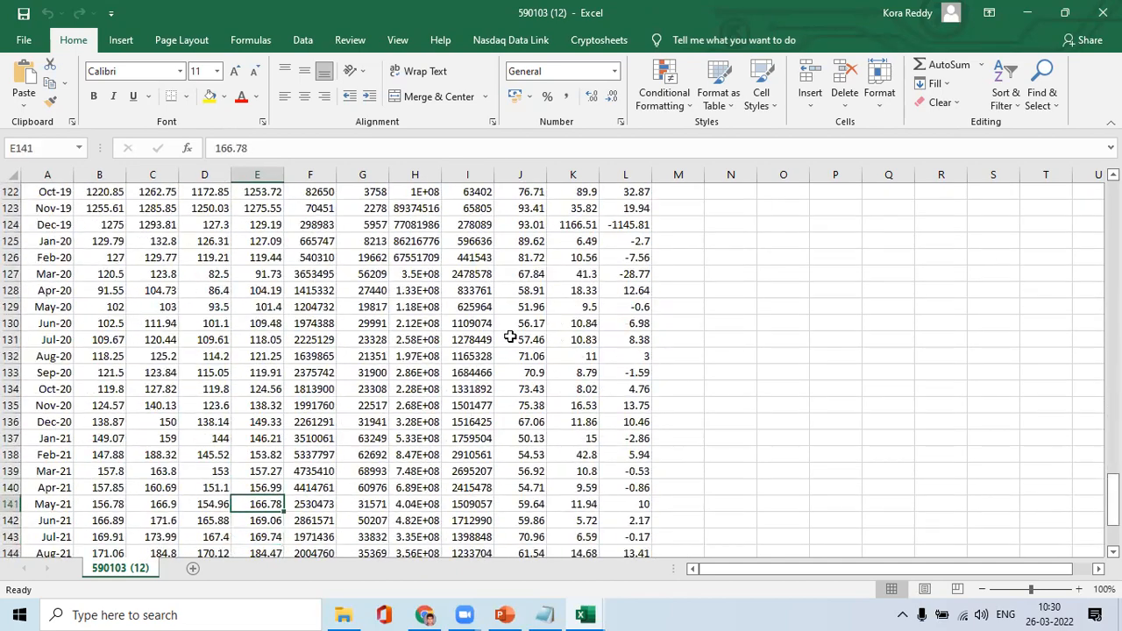
key("Up")
key("Up")
key("Up")
key("Up")
key("Up")
key("Up")
key("Up")
key("Up")
key("Up")
key("Up")
key("Up")
key("Up")
key("Up")
key("Up")
key("Up")
key("Up")
key("Up")
key("Up")
key("Up")
key("Up")
key("Down")
key("Down")
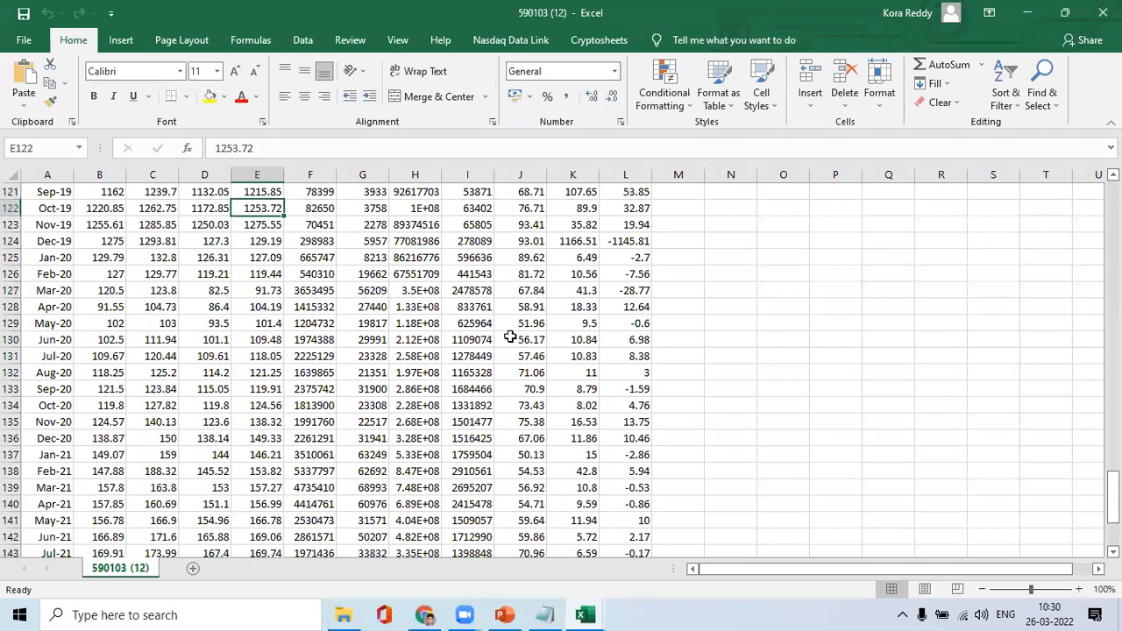
Enter the formula =E123/10 in F123 to adjust the Nov-19 close price
key("Right")
type("=")
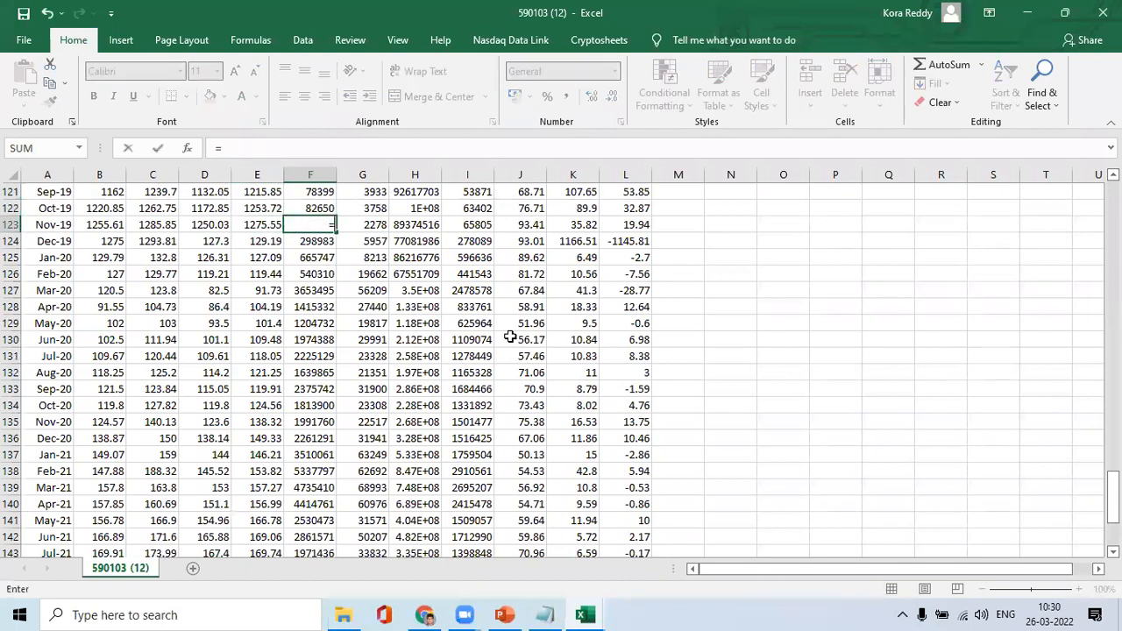
left_click(248, 230)
type("/10")
key("Return")
Copy the divide-by-10 formula from F123 upward to fill column F back to Oct-09, keeping the header
key("Up")
key("ctrl+c")
key("ctrl+shift+Up")
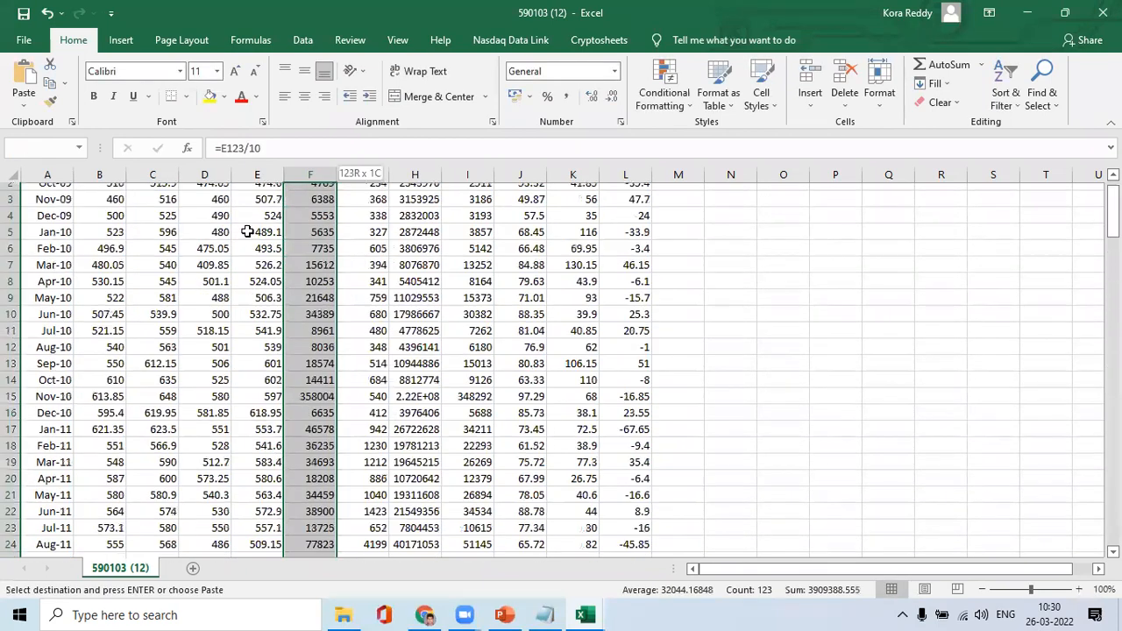
scroll(247, 230, "down", 4)
key("ctrl+v")
key("Escape")
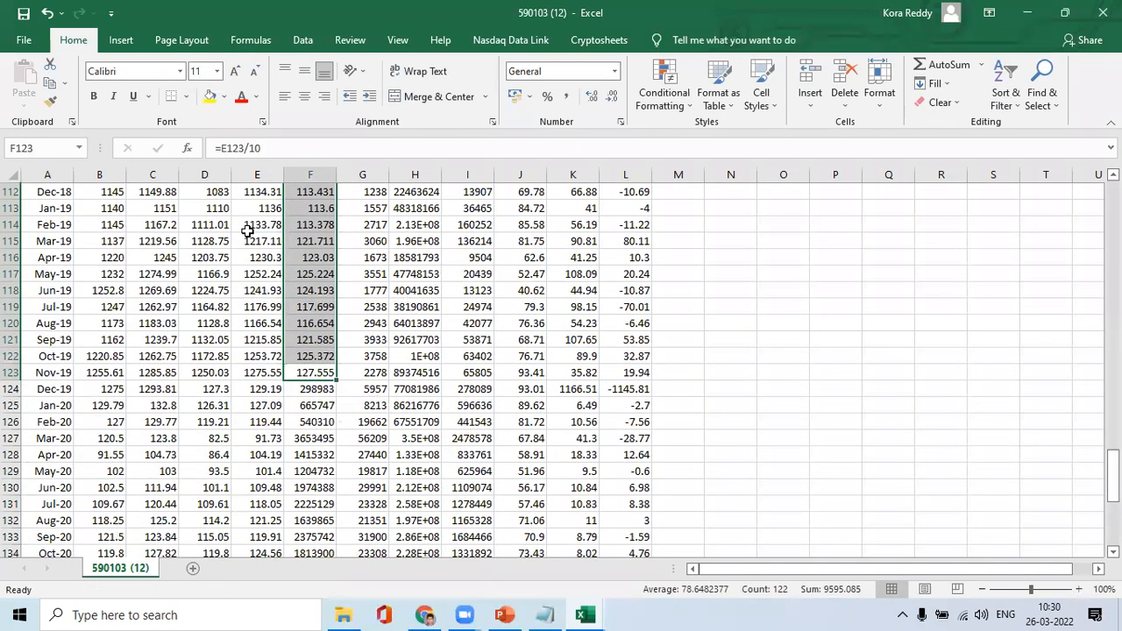
Copy the close prices from Dec-19 through Mar-22 into column F alongside, starting at F124
key("Left")
key("Down")
key("ctrl+shift+Down")
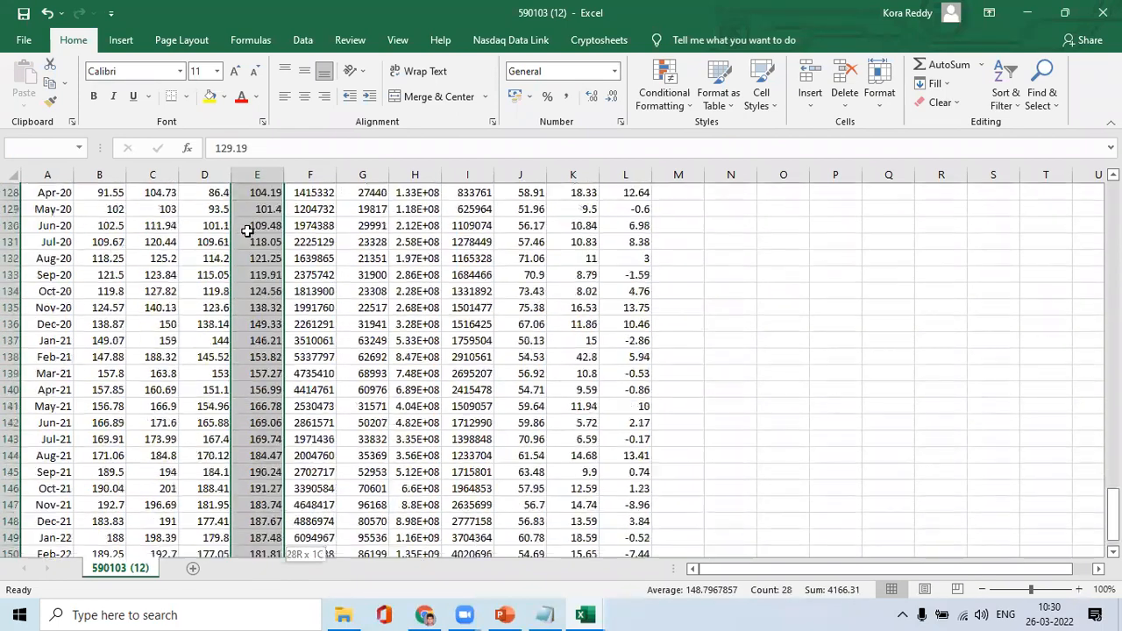
key("ctrl+c")
key("Right")
key("ctrl+v")
key("Escape")
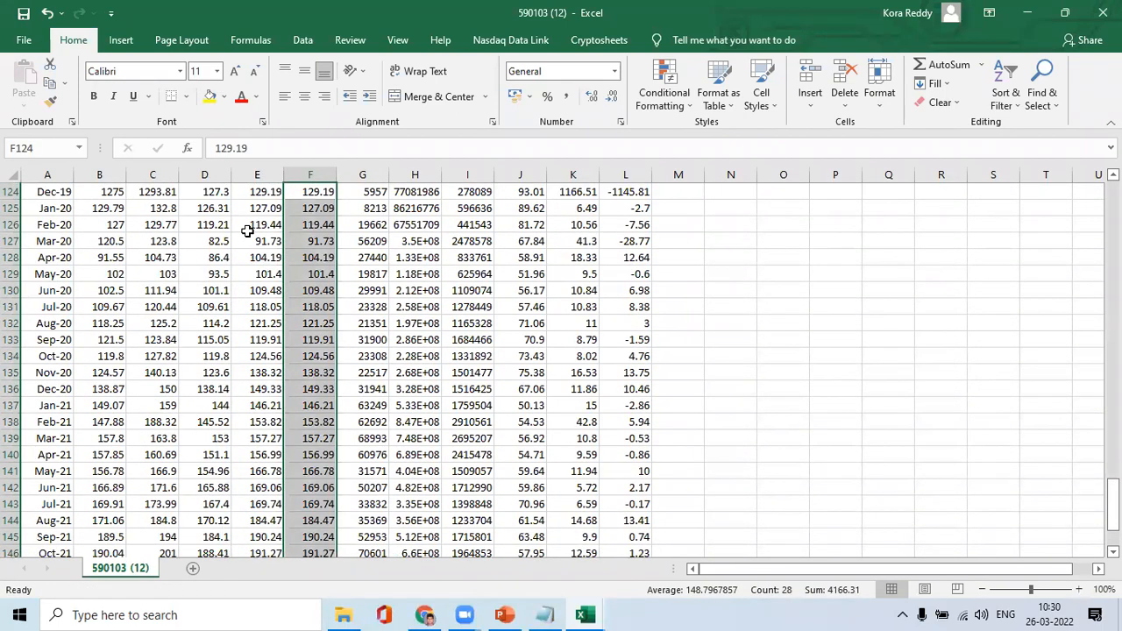
Sort the whole price table by Month from newest to oldest, treating the first row as headers
key("ctrl+Up")
key("ctrl+Home")
key("shift+Right")
key("shift+Right")
key("shift+Right")
key("shift+Right")
key("shift+Right")
key("shift+Right")
key("shift+Right")
key("shift+Right")
key("shift+Right")
key("shift+Right")
key("shift+Right")
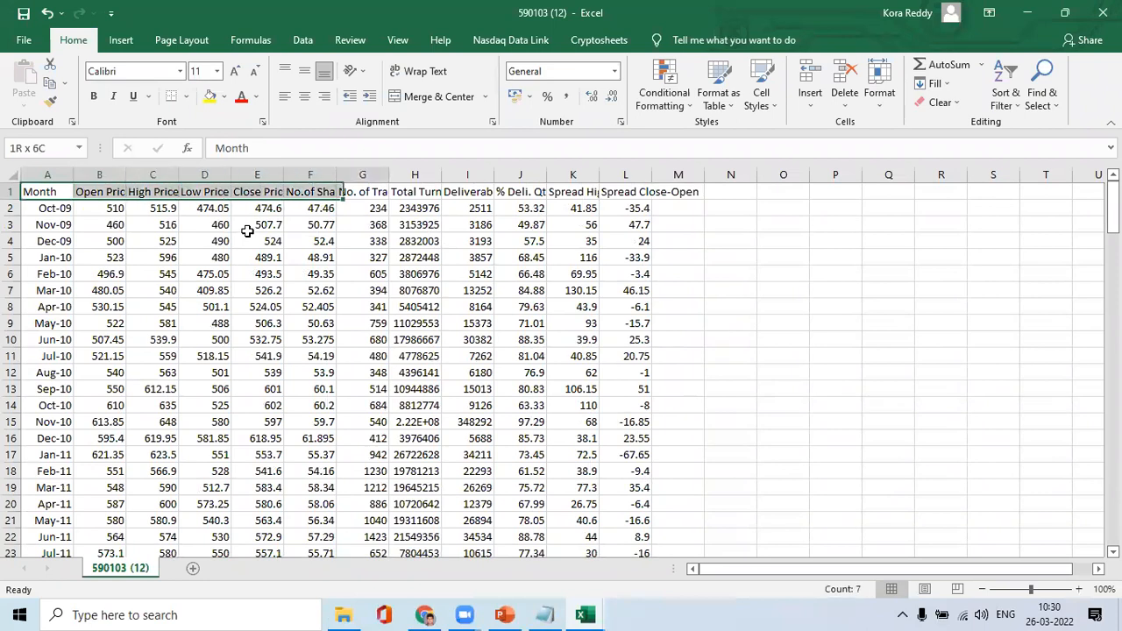
key("ctrl+shift+Down")
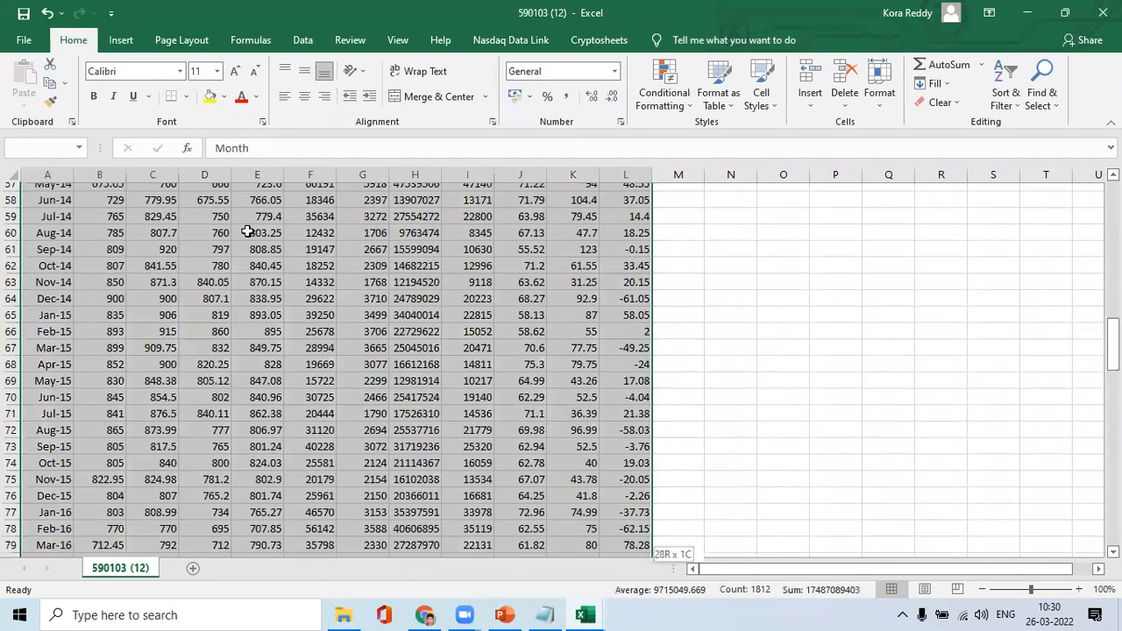
left_click(303, 41)
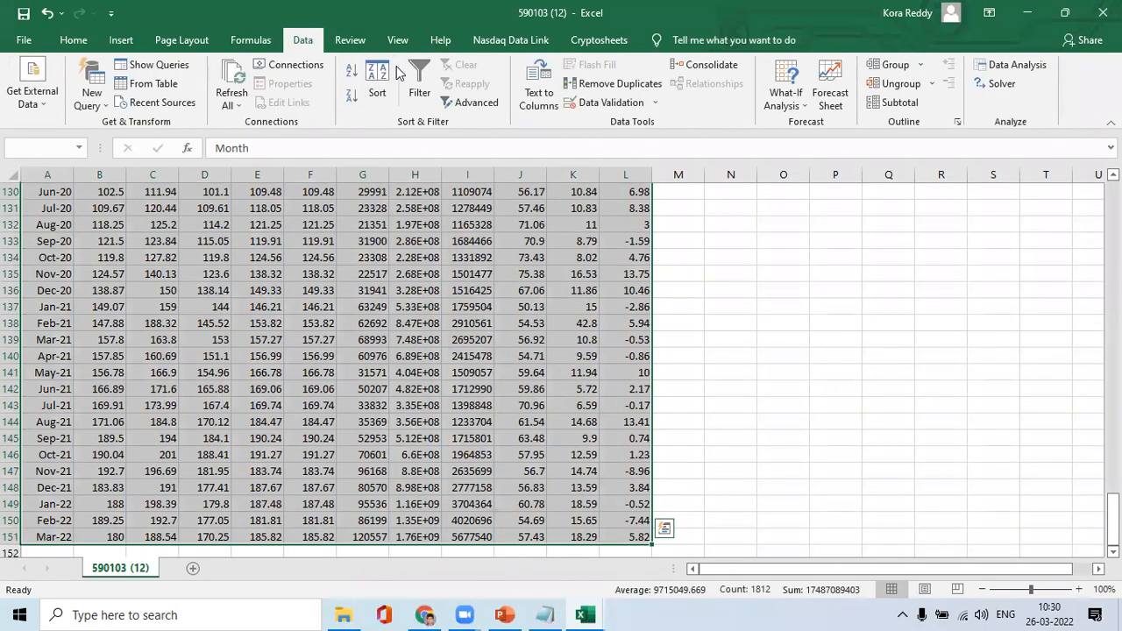
left_click(379, 91)
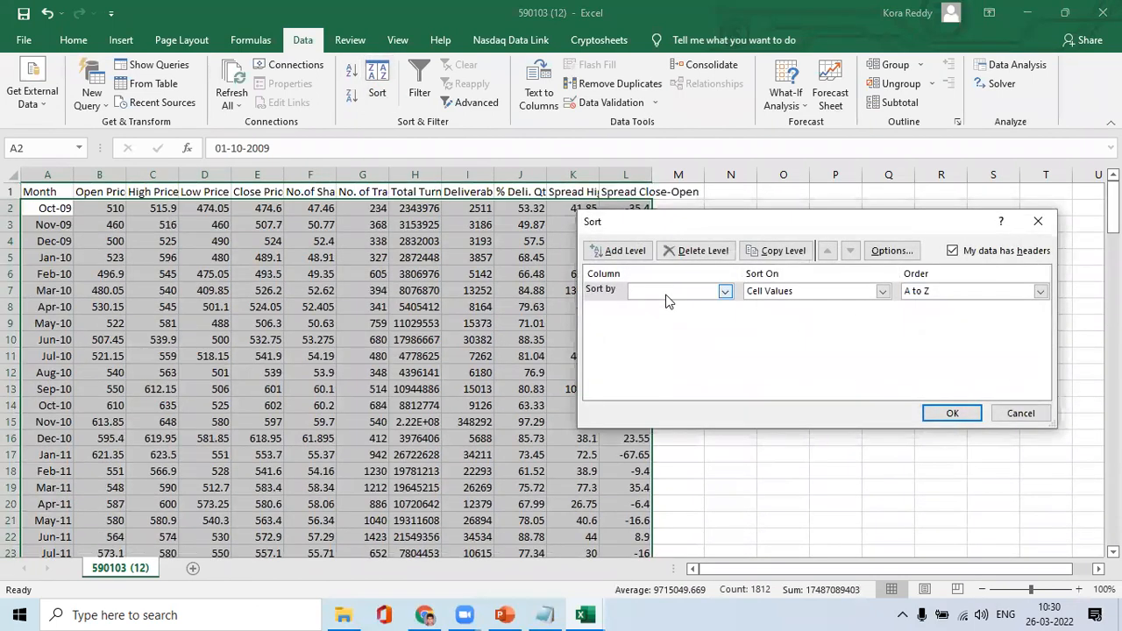
left_click(666, 295)
left_click(671, 307)
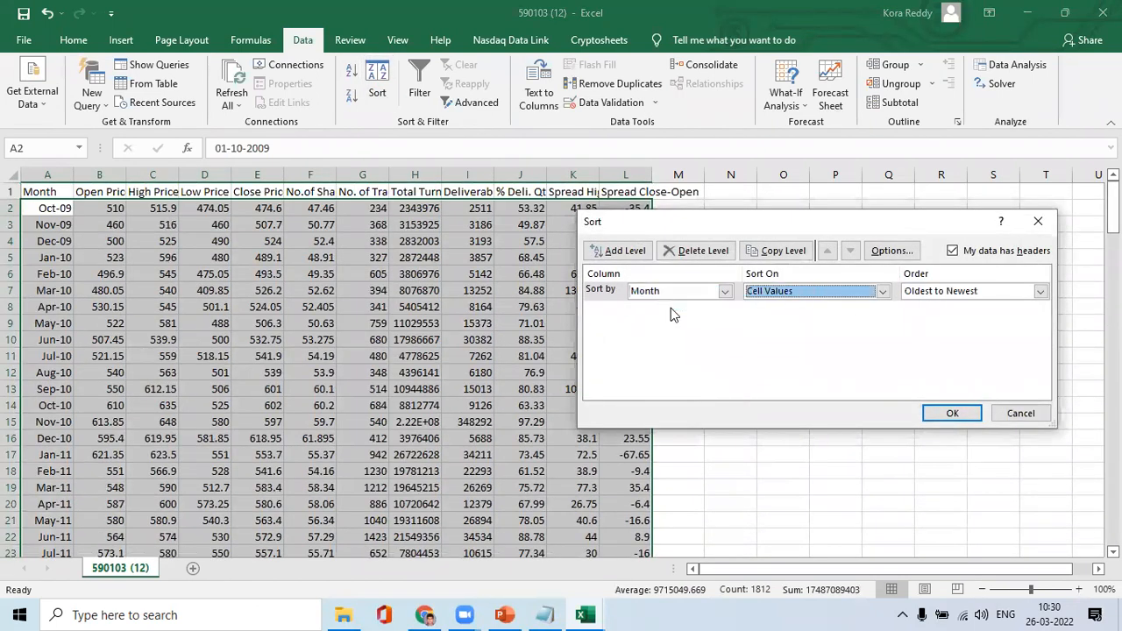
key("Return")
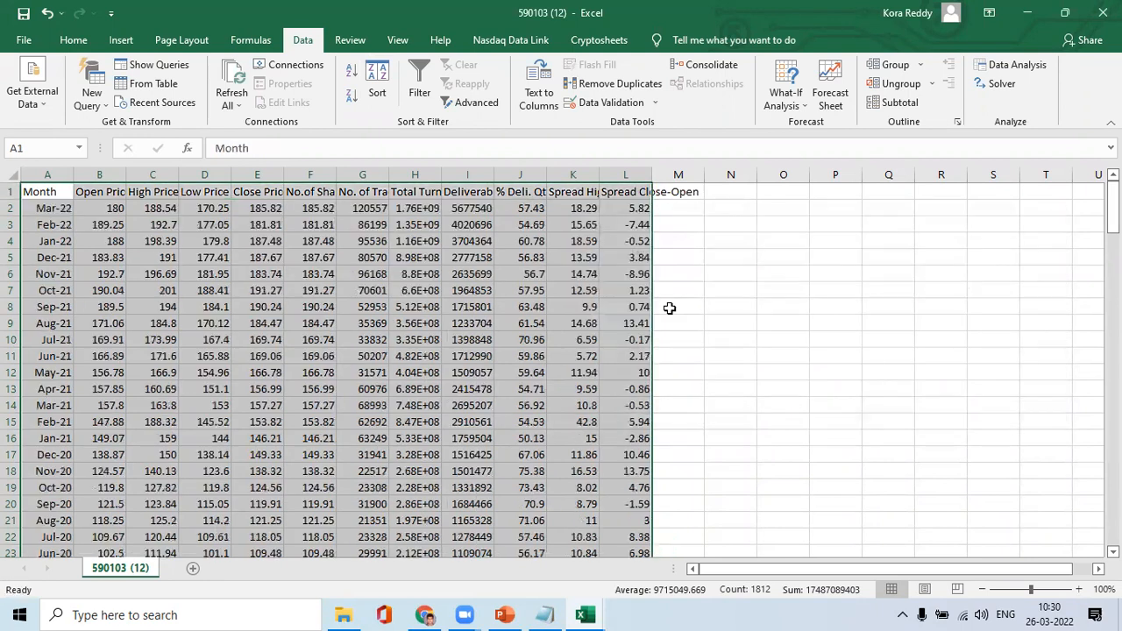
Rename the header in F1 as "Adj Close" and return to cell A1
key("Right")
key("Right")
key("Right")
key("Right")
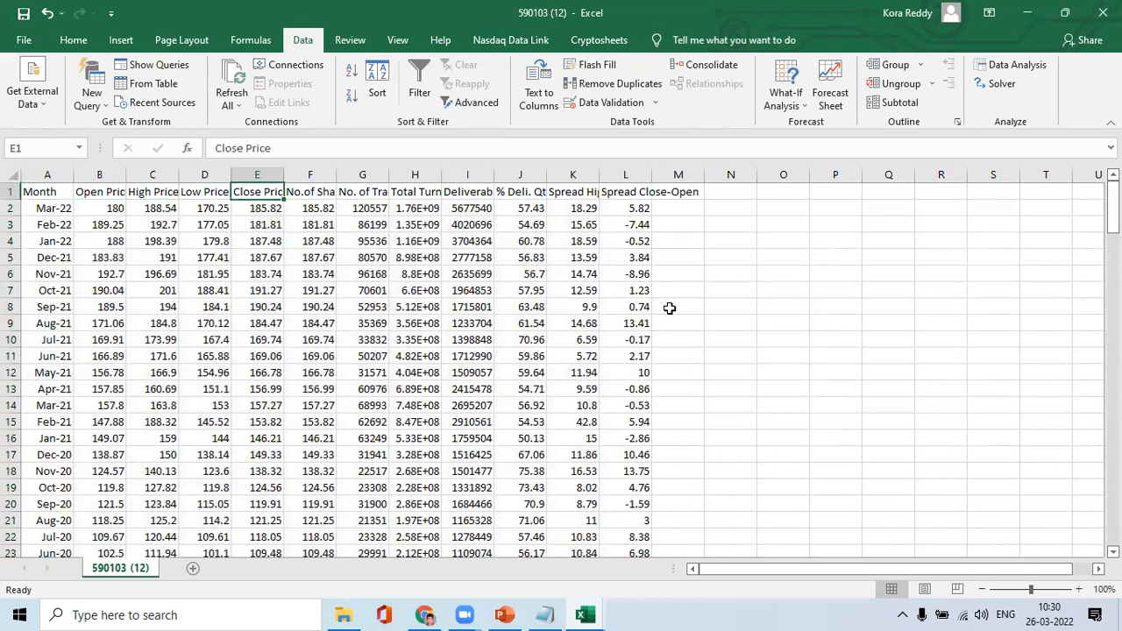
key("Right")
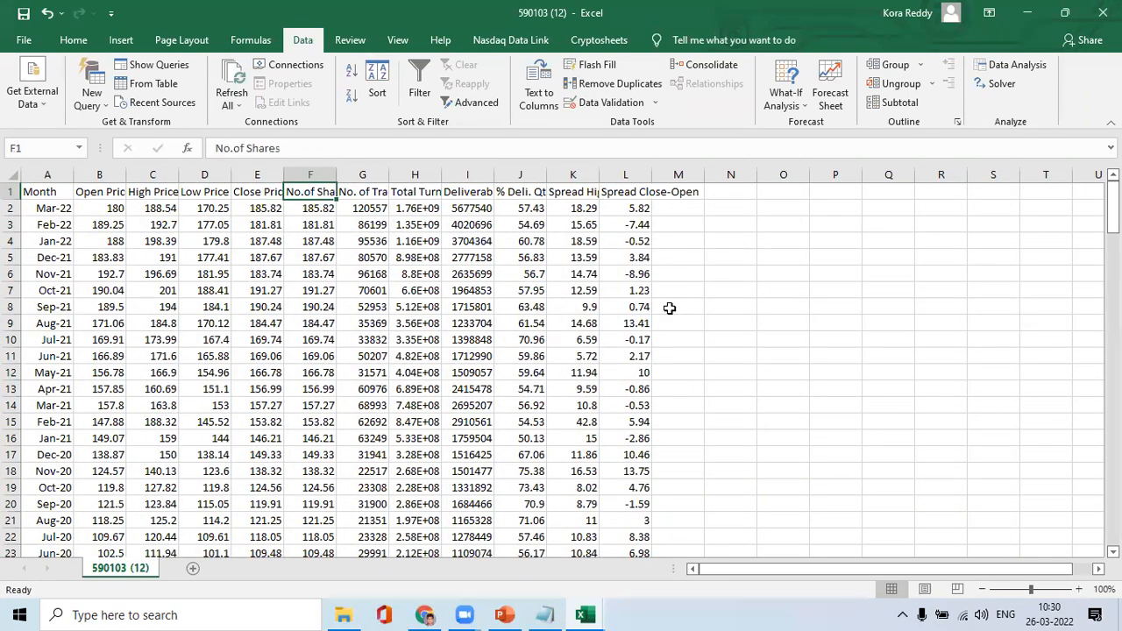
key("ctrl+shift+Down")
key("ctrl+Up")
type("A")
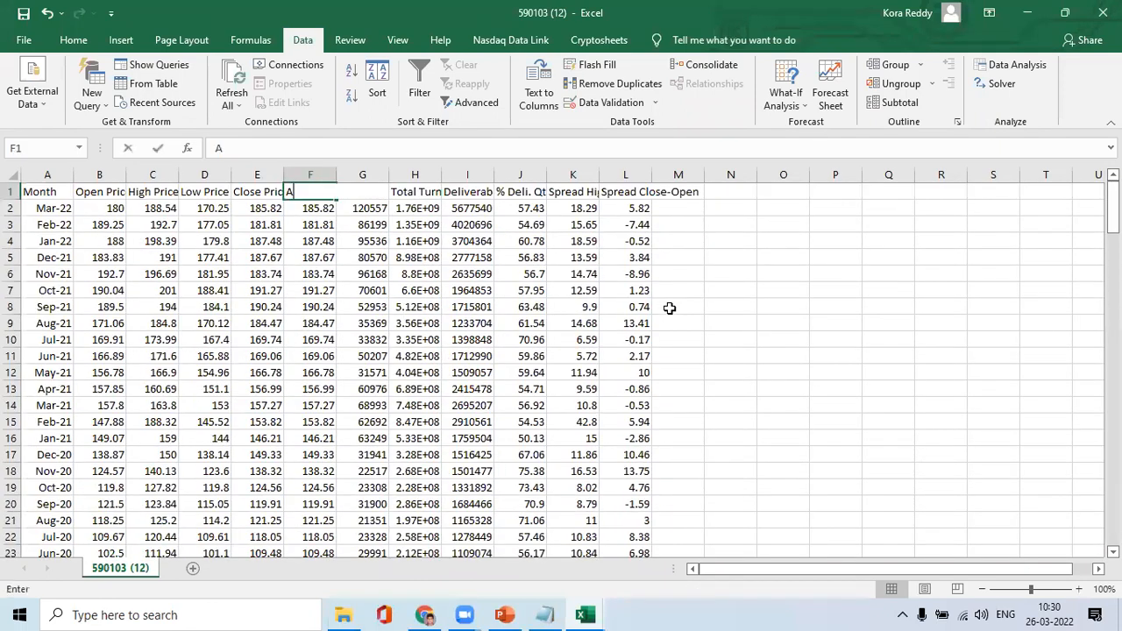
type("dj")
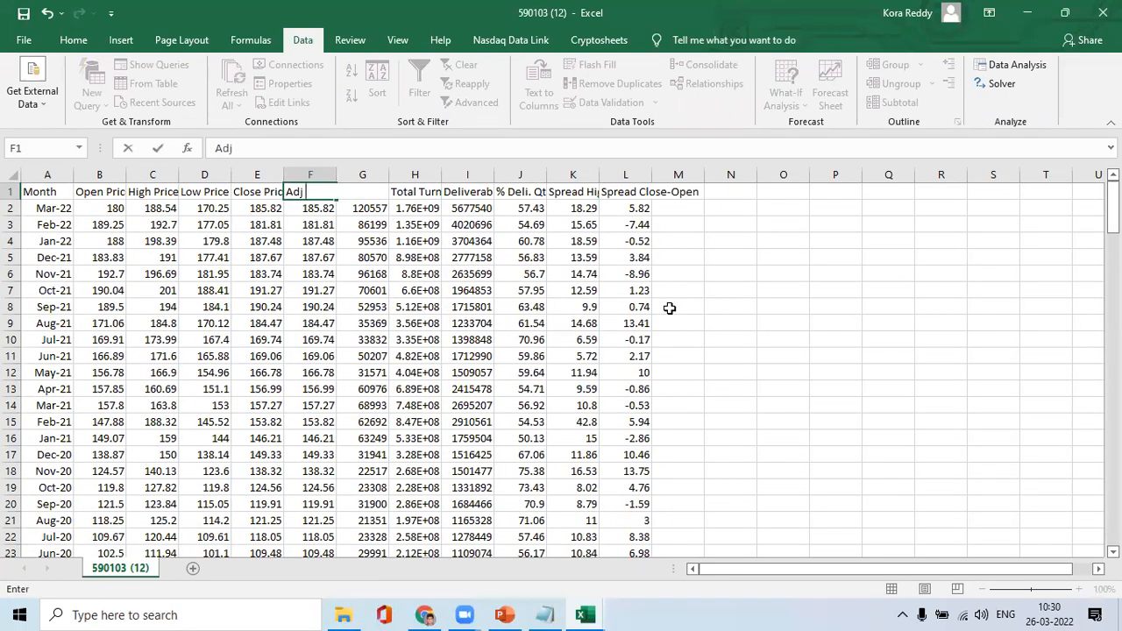
type(" CLose")
key("ctrl+Return")
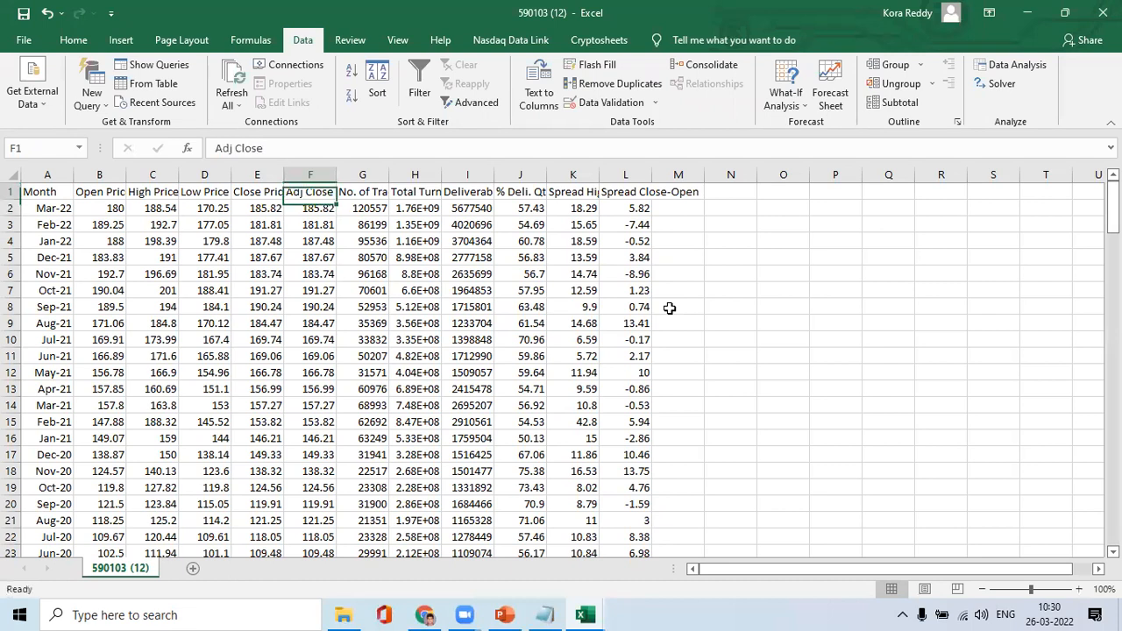
key("ctrl+Home")
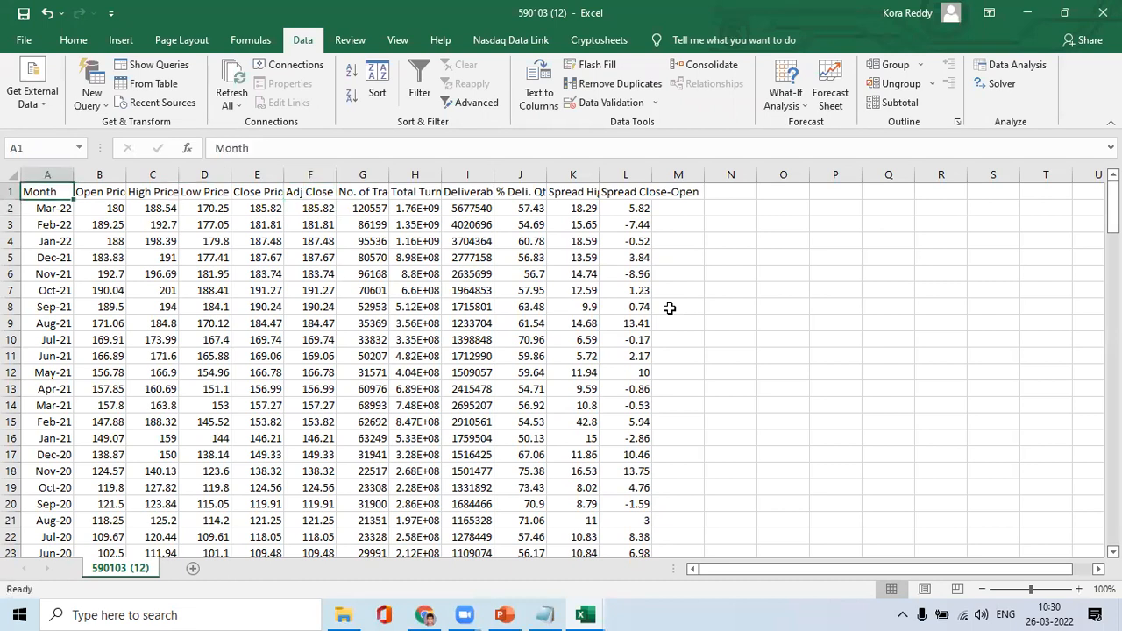
Copy the whole Month column, header included, into column A of the mean variance sheet in the 19 Mar 2022 Working Sheet workbook
key("ctrl+shift+Down")
key("ctrl+c")
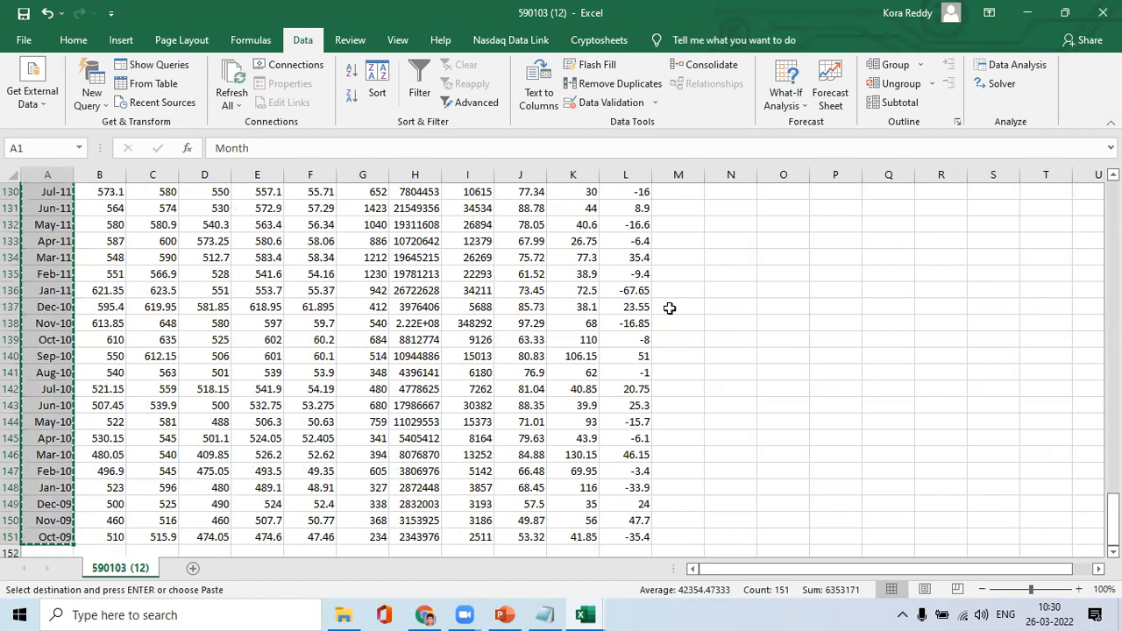
key("alt+Tab")
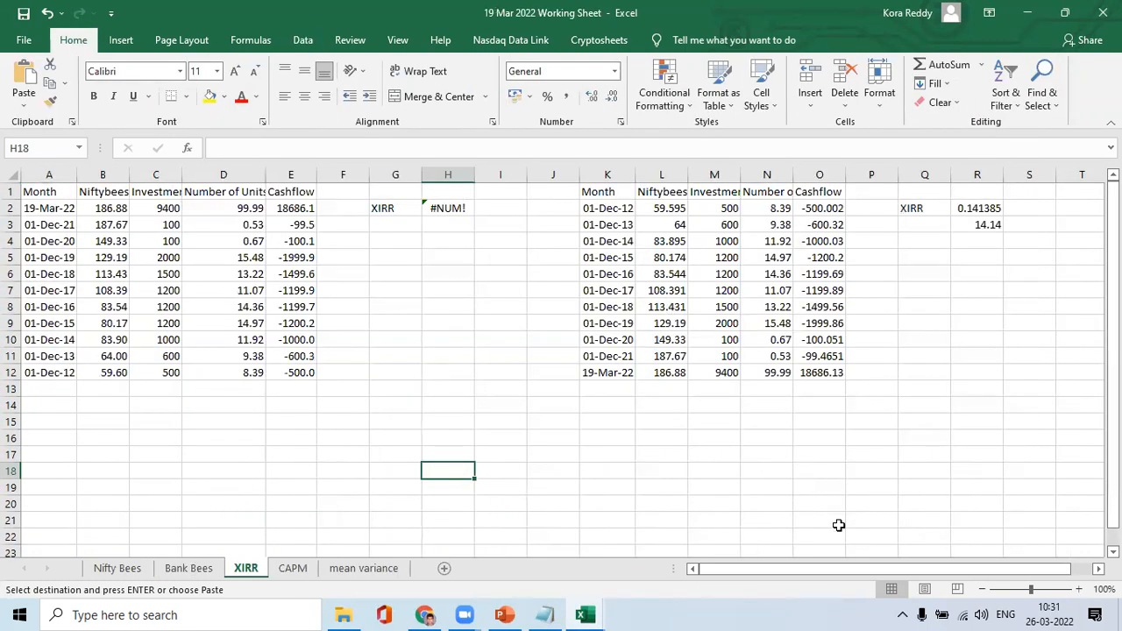
left_click(364, 572)
key("ctrl+v")
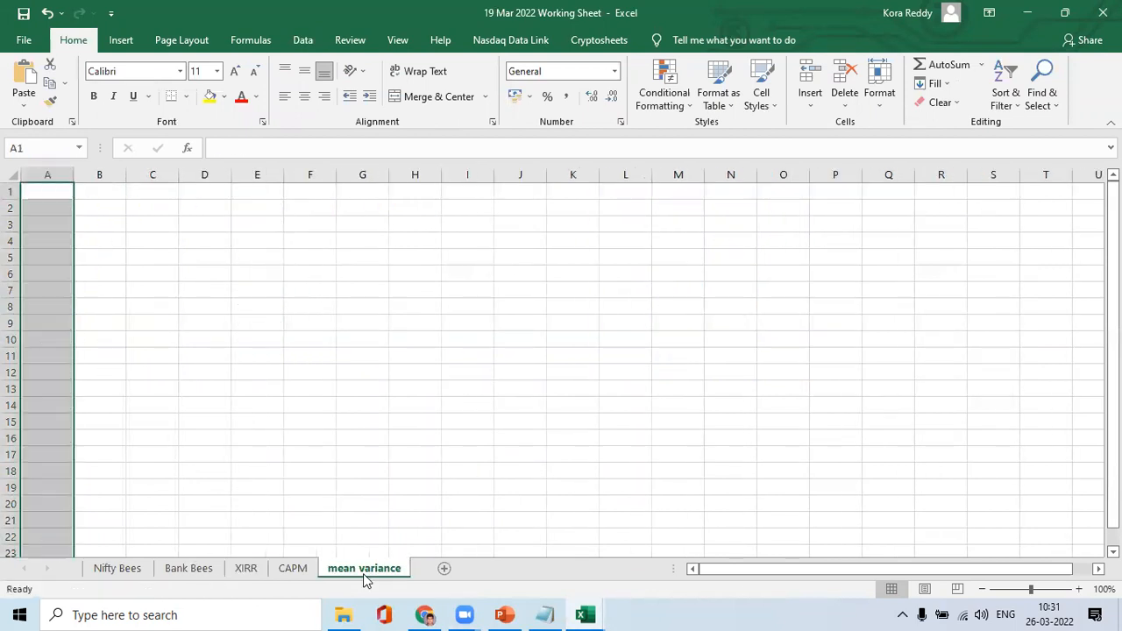
Copy the Adj Close column from the 590103 (12) workbook and pass it through Notepad to get plain values on the clipboard
key("alt+Tab")
key("alt+Tab")
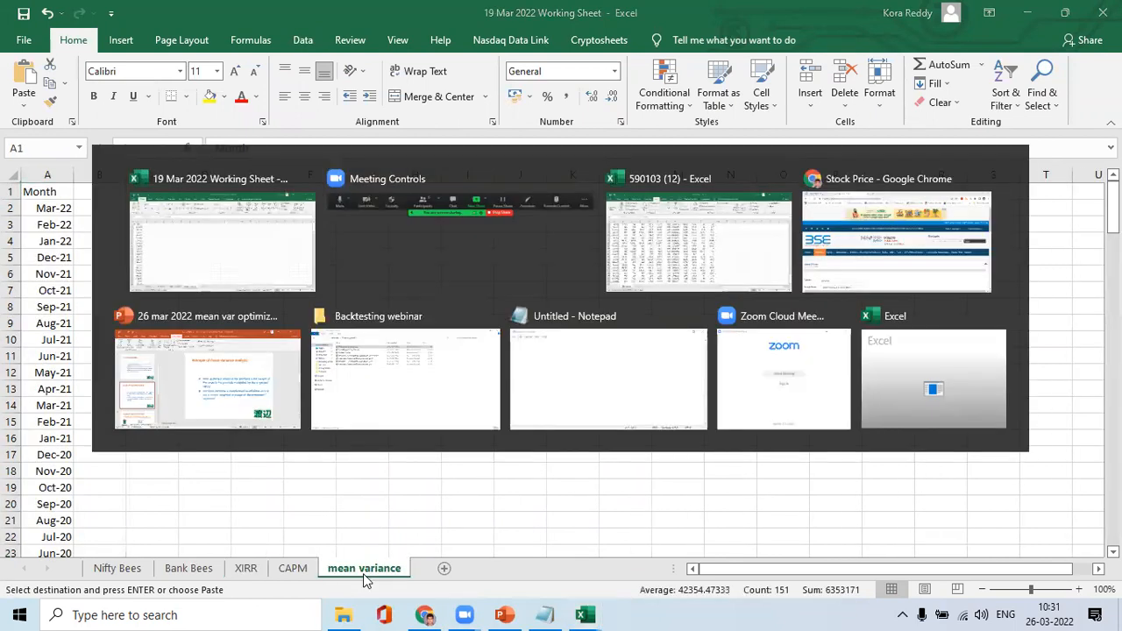
key("Right")
key("ctrl+shift+Down")
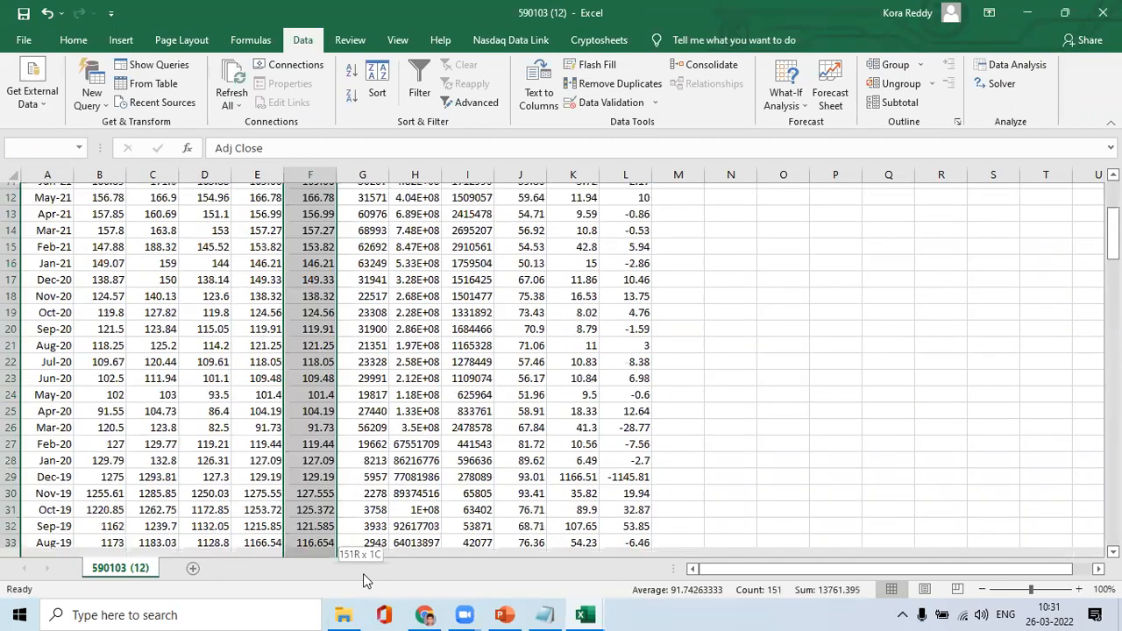
key("ctrl+c")
key("alt+Tab")
key("alt+Tab")
key("alt+Tab")
key("alt+Tab")
key("alt+Tab")
key("alt+Tab")
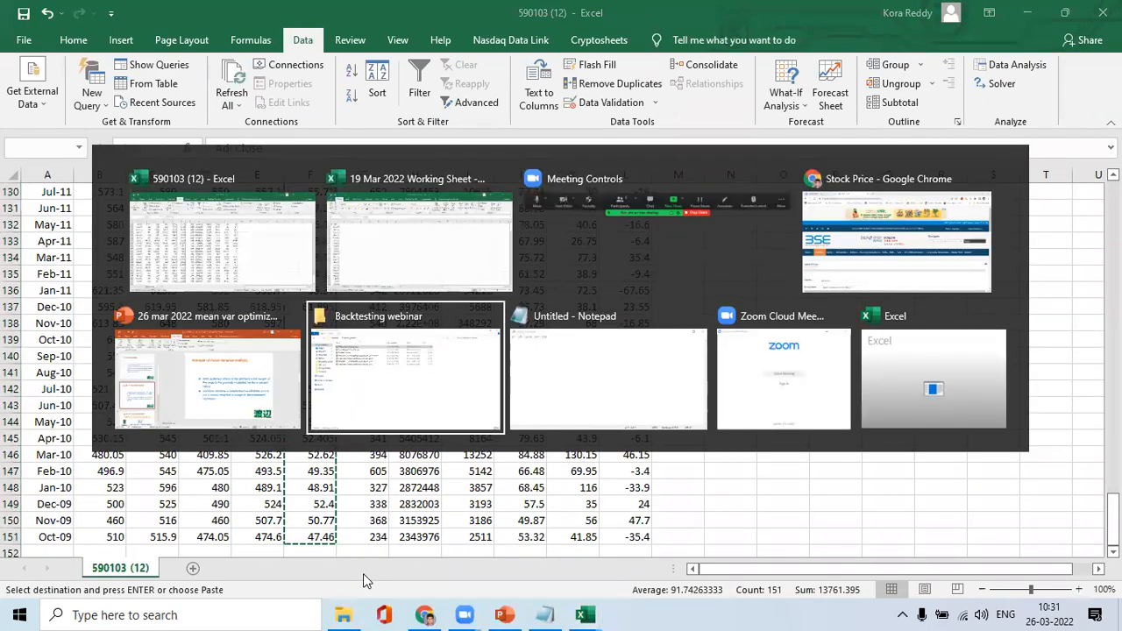
key("ctrl+v")
key("ctrl+a")
key("ctrl+x")
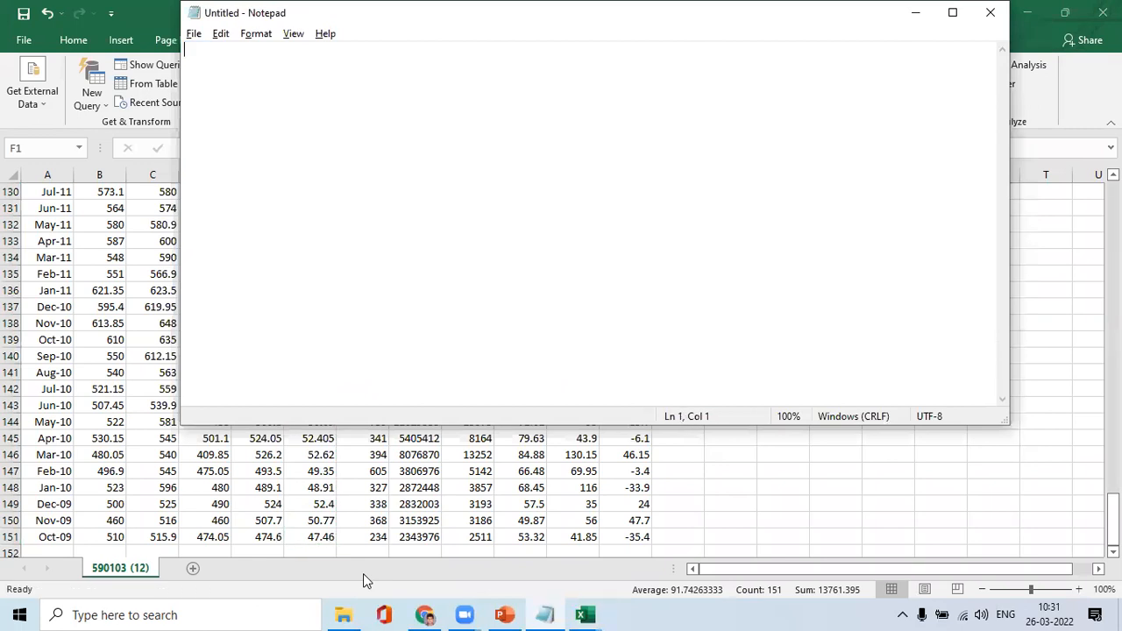
Paste the plain adjusted closes into column B of the mean variance sheet and rename the B1 header as "Nifty Bees"
key("alt+Tab")
key("alt+Tab")
key("ctrl+v")
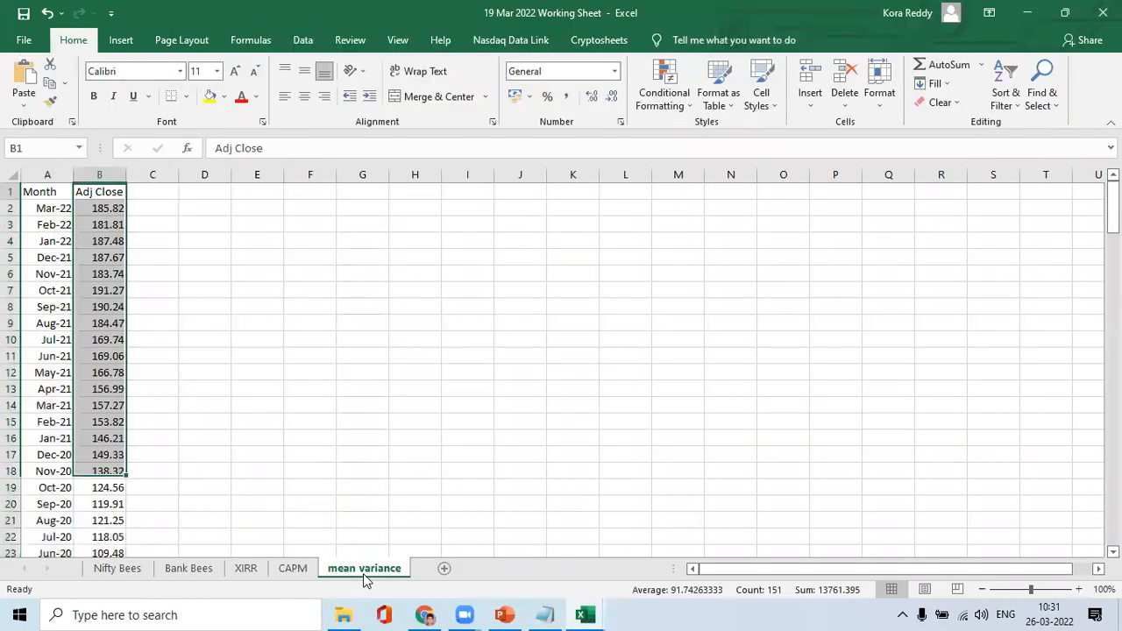
key("Up")
type("Ni")
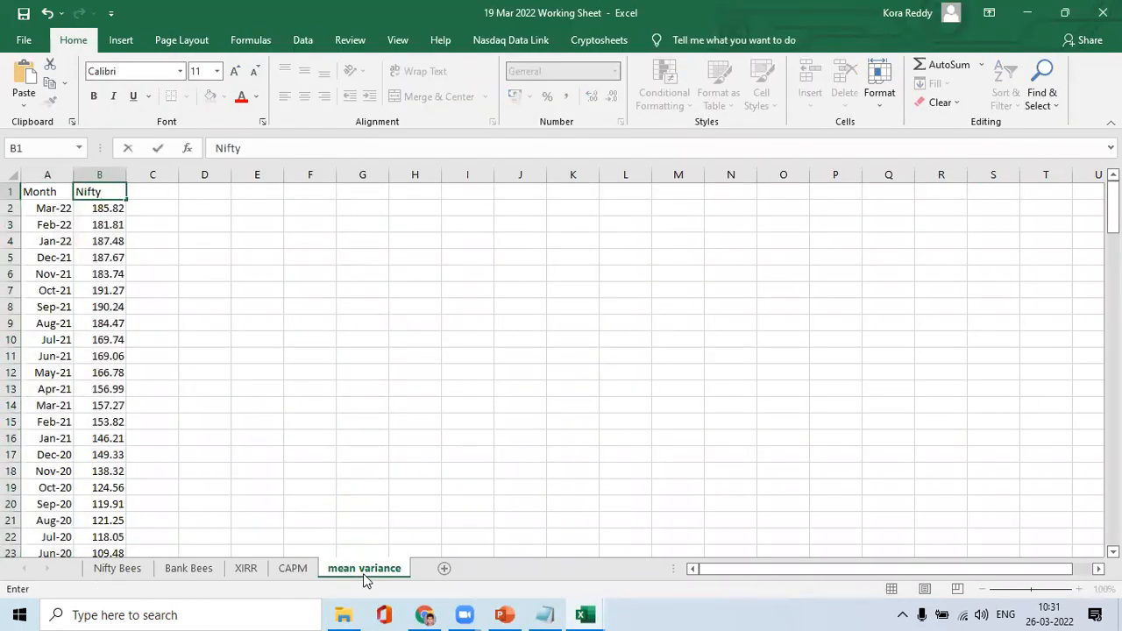
type("fty Bees")
key("Return")
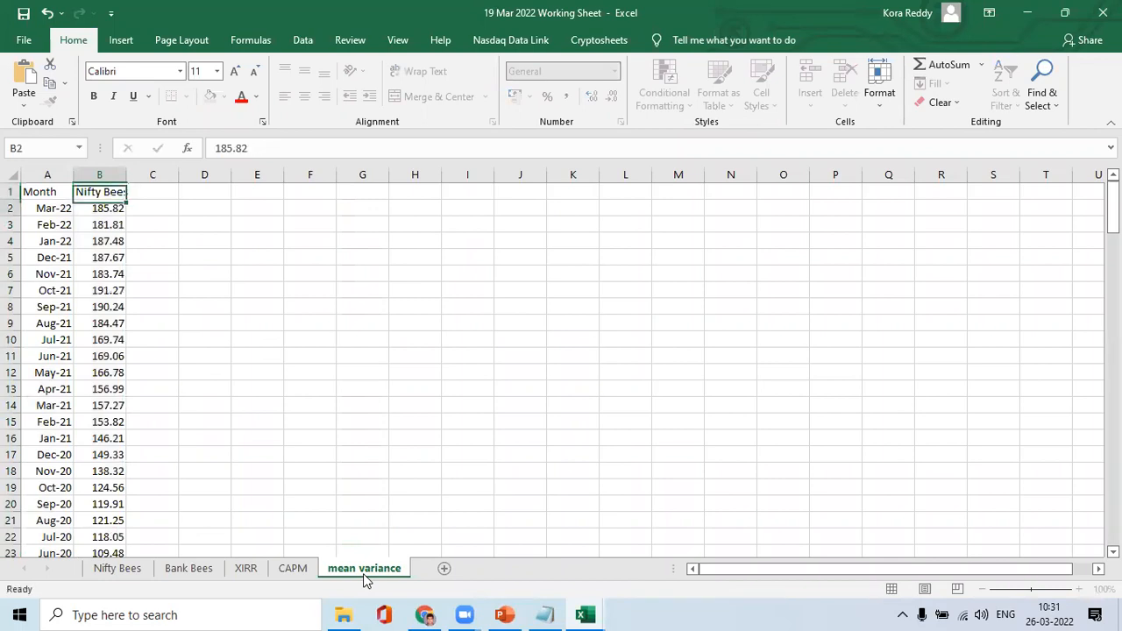
Switch to the BSE Stock Prices page in Chrome and set the security to NIPPON INDIA ETF GOLD BEES
key("alt+Tab")
key("alt+Tab")
key("alt+Tab")
key("alt+Tab")
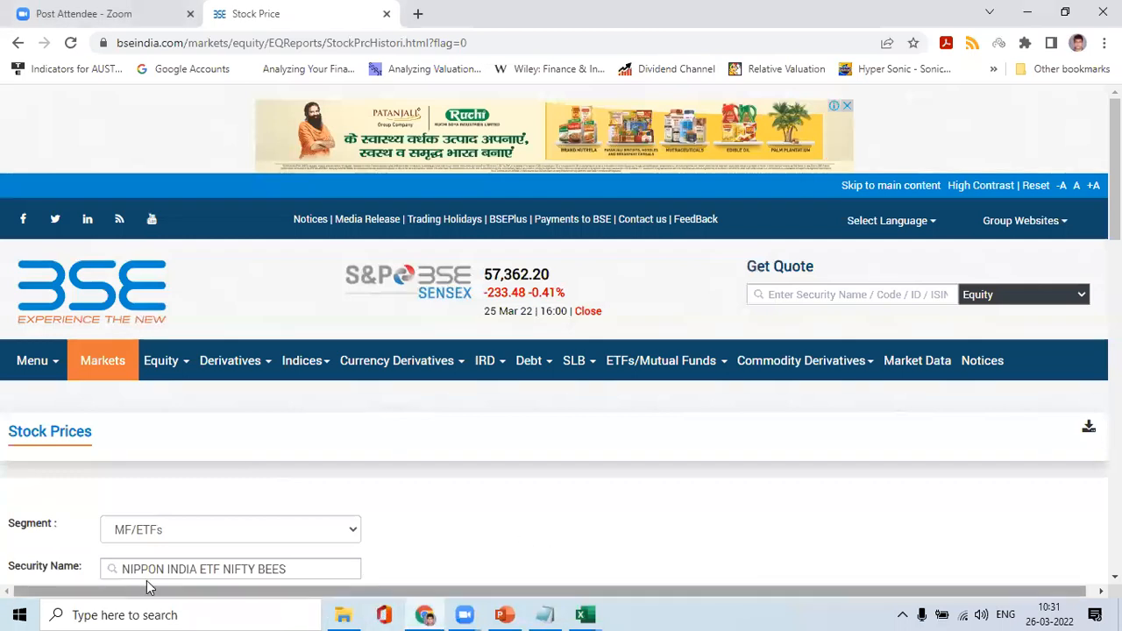
triple_click(211, 571)
scroll(212, 571, "down", 1)
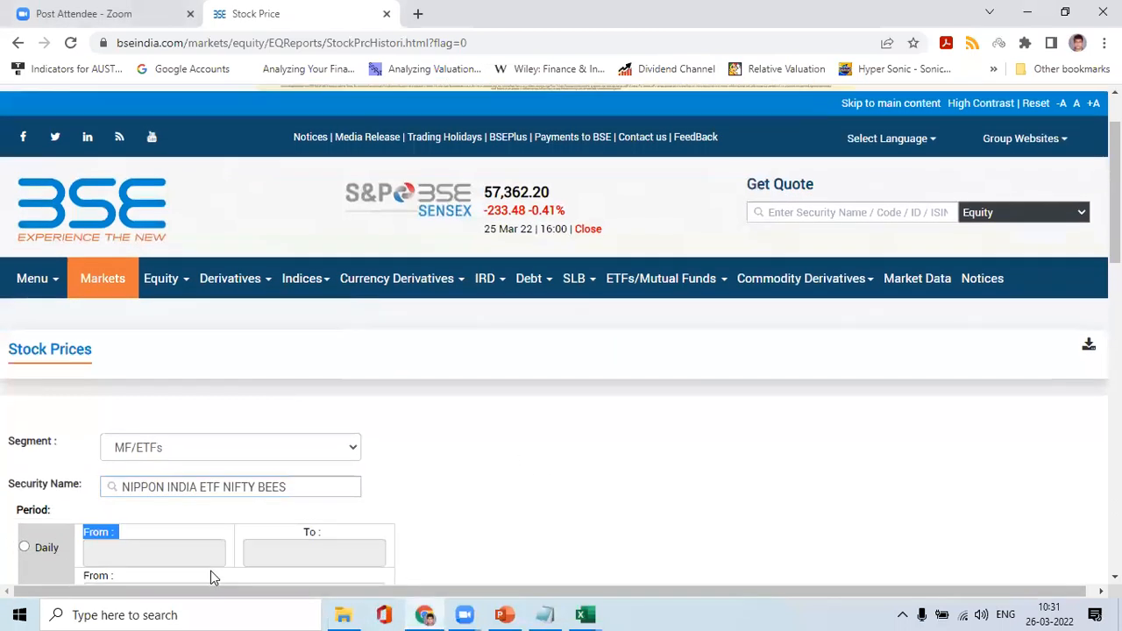
triple_click(191, 486)
type("Gol")
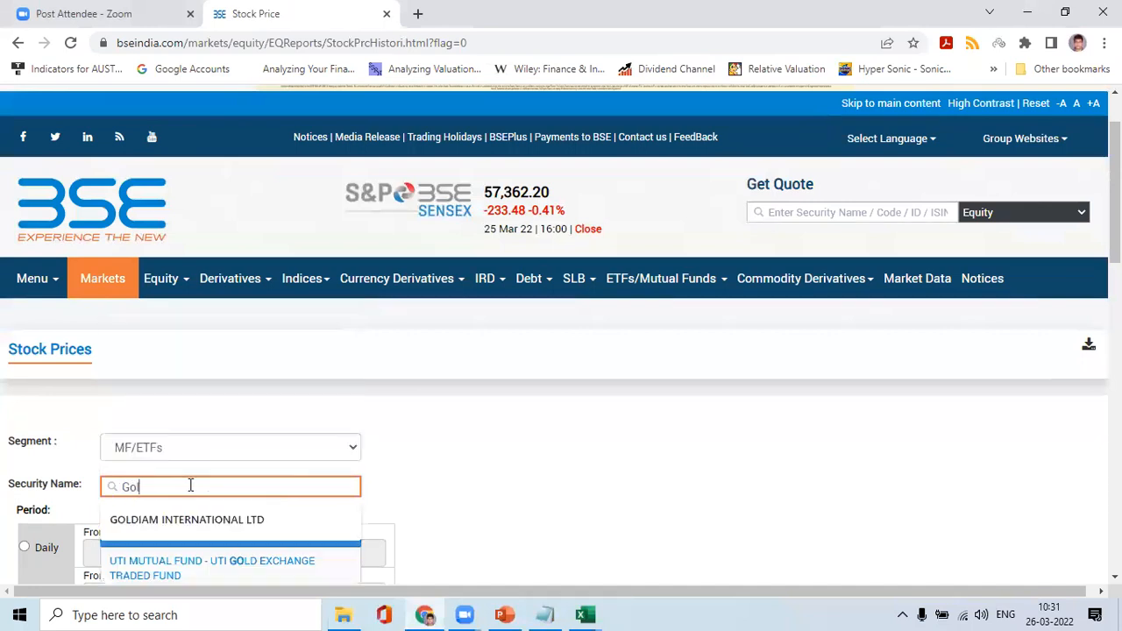
type("dBe")
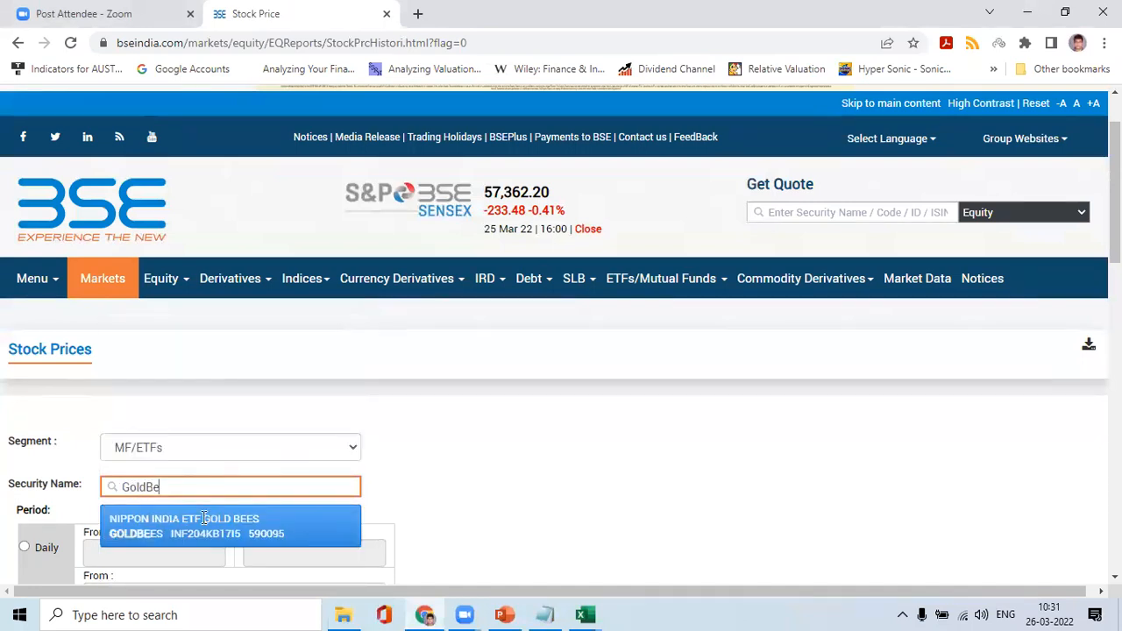
left_click(203, 523)
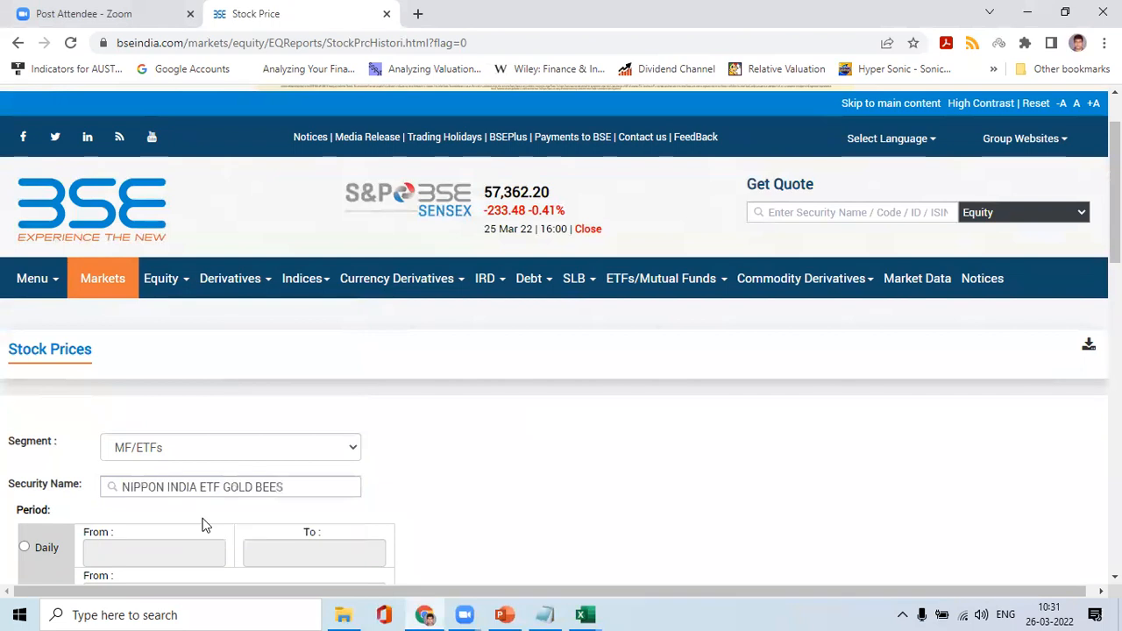
Submit the monthly price query from Jan 2004 for Gold BeES, then download the CSV and open it in Excel
scroll(295, 431, "down", 3)
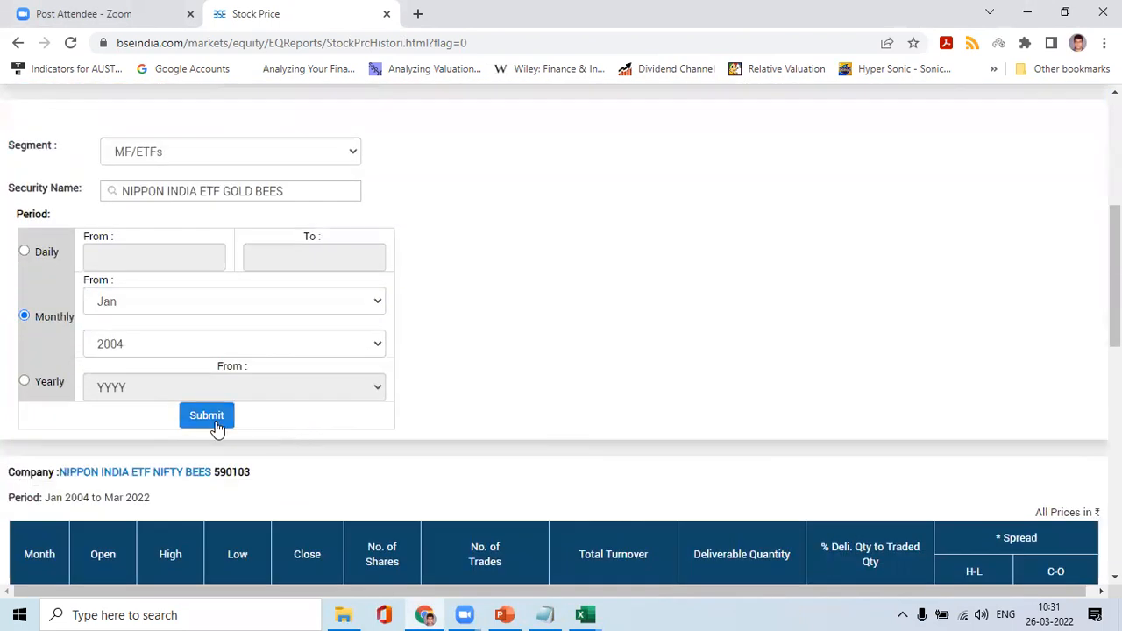
left_click(216, 426)
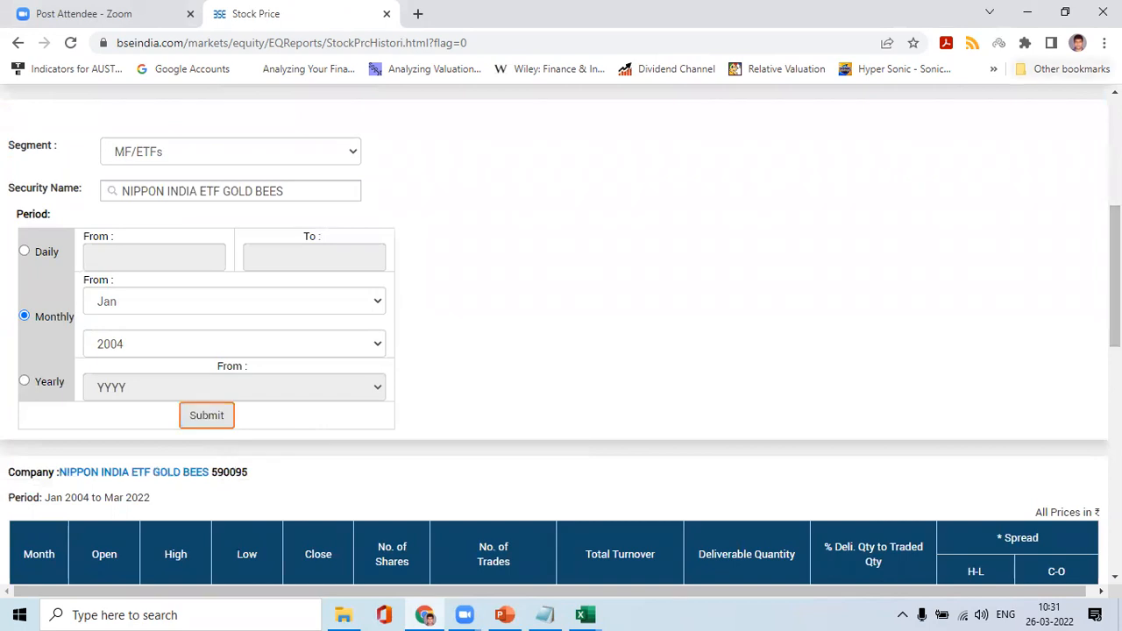
left_click_drag(1114, 263, 1115, 151)
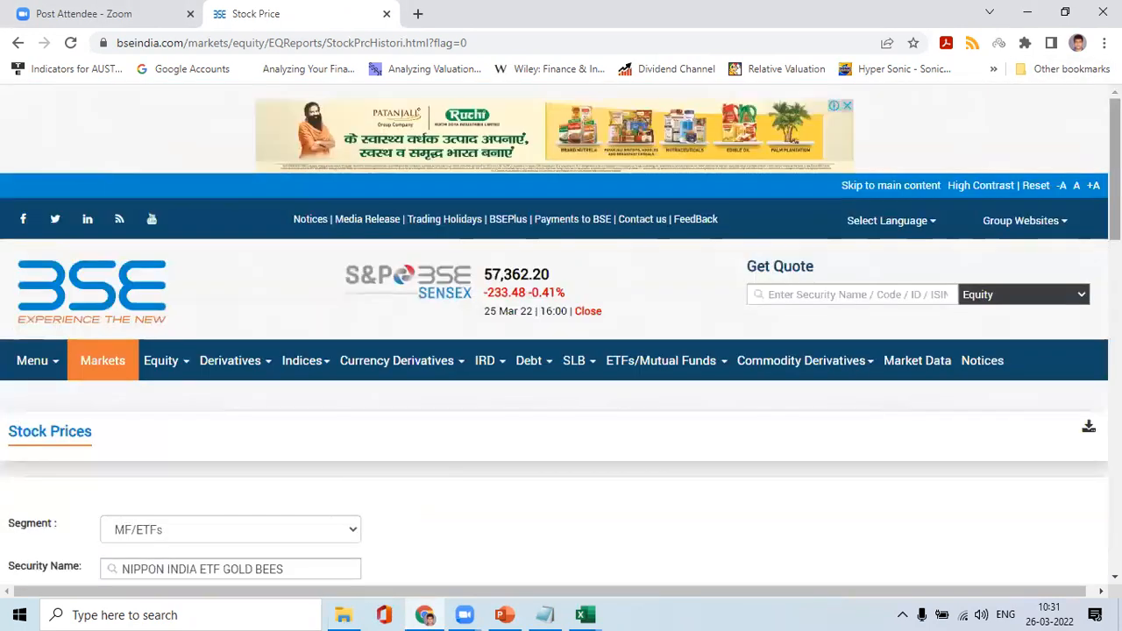
left_click(1089, 429)
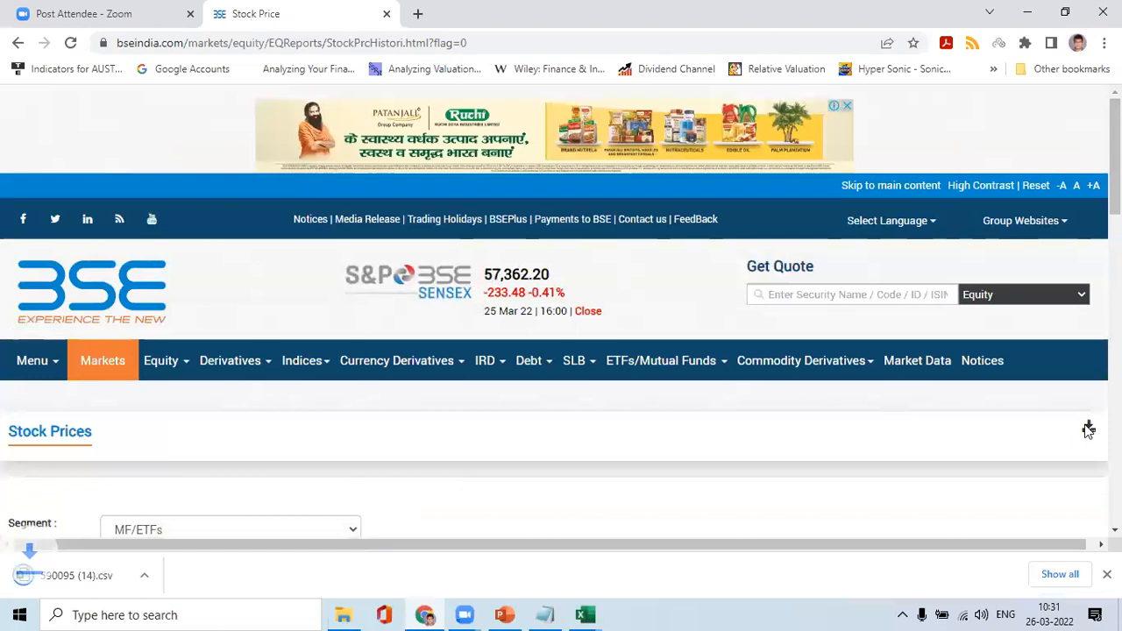
left_click(64, 579)
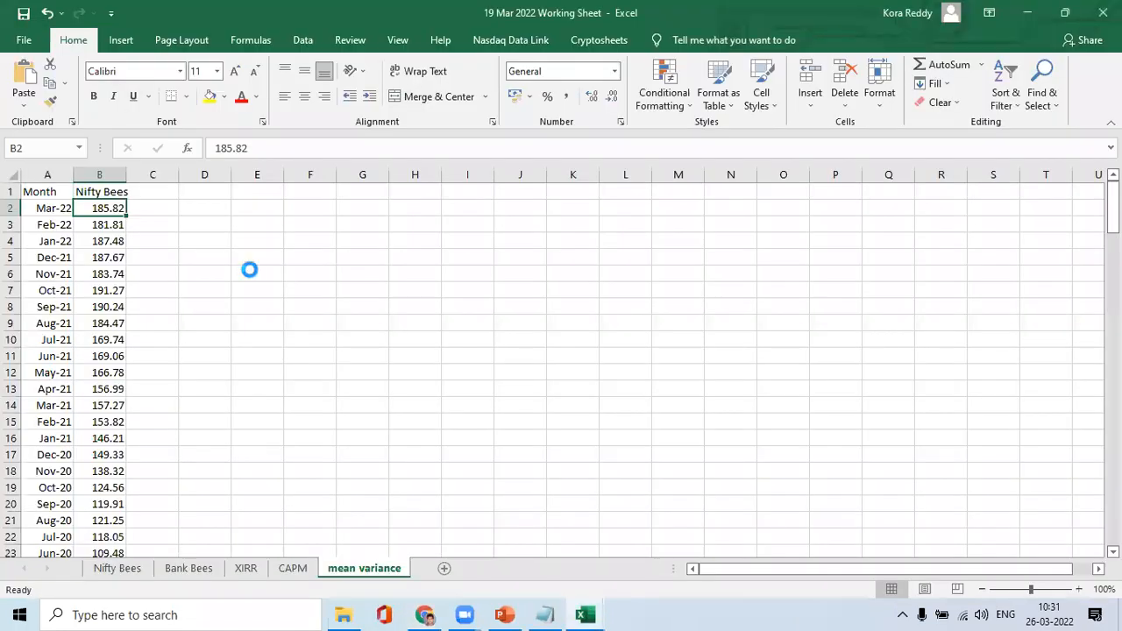
Examine the monthly Gold BeES close prices to locate the month where the unit split changes the price level
key("Down")
key("Down")
key("Down")
key("Down")
key("Down")
key("Down")
key("Down")
key("Down")
key("Down")
key("Down")
key("Down")
key("Down")
key("Down")
key("Down")
key("Down")
key("Down")
key("Down")
key("Down")
key("Down")
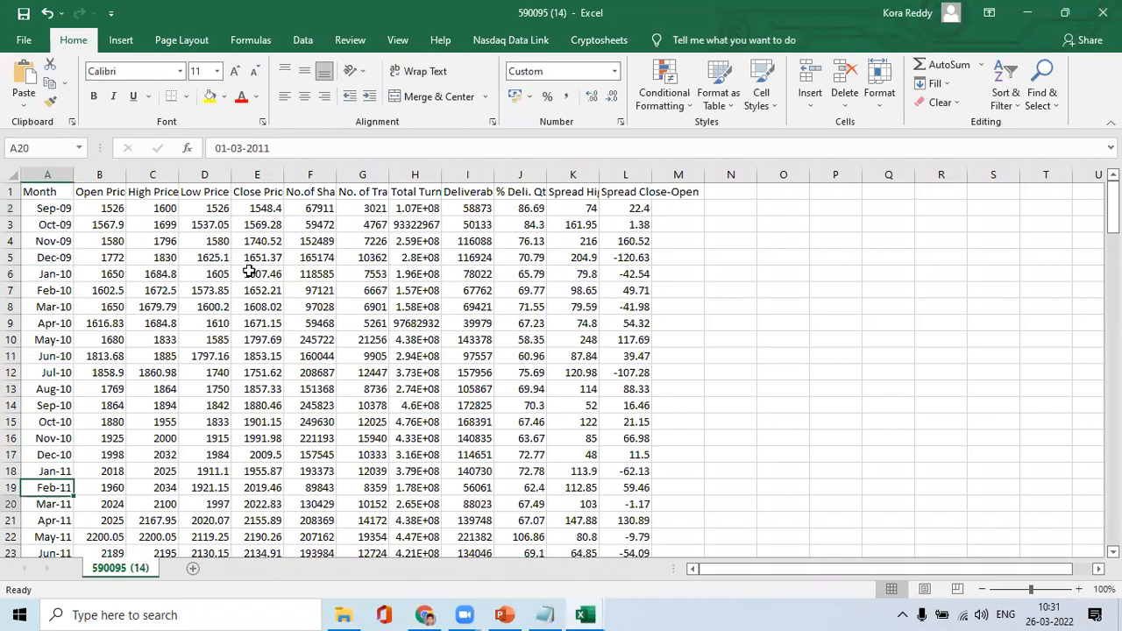
key("Down")
key("Down")
key("Down")
key("Down")
key("Down")
key("Down")
key("Down")
key("Down")
key("Down")
key("Down")
key("Down")
key("Down")
key("Down")
key("Down")
key("Down")
key("Down")
key("Down")
key("Down")
key("Down")
key("Down")
key("Down")
key("Down")
key("Down")
key("Down")
key("Down")
key("Down")
key("Down")
key("Down")
key("Down")
key("Down")
key("Down")
key("Down")
key("Down")
key("Down")
key("Down")
key("Down")
key("Down")
key("Down")
key("Down")
key("Down")
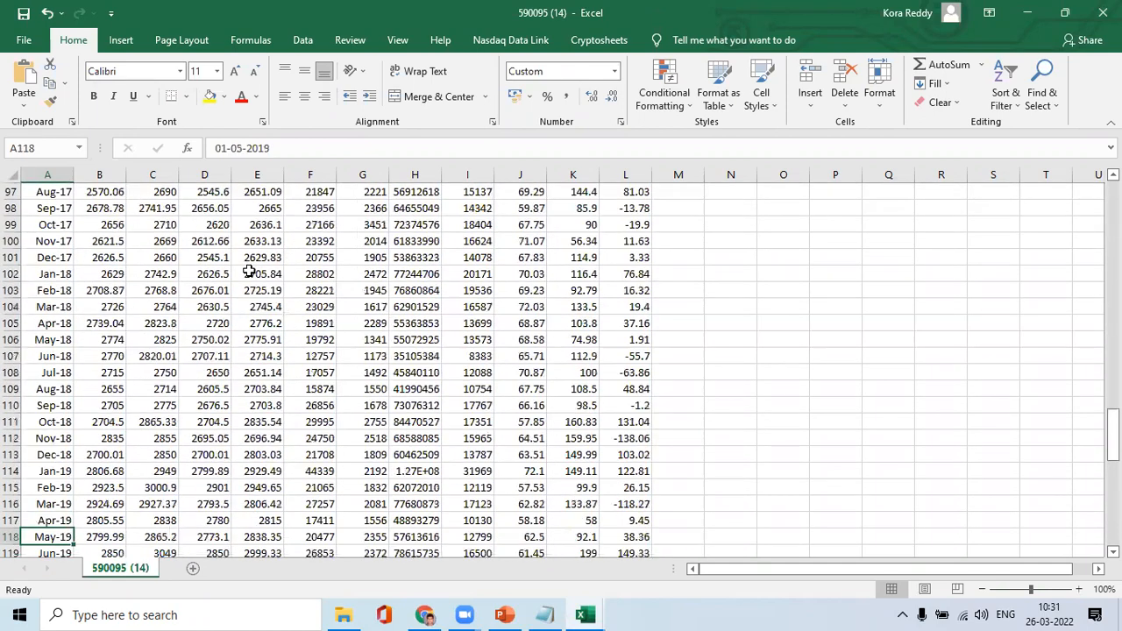
key("Down")
key("Down")
key("Down")
key("Down")
key("Down")
key("Down")
key("Down")
key("Down")
key("Down")
key("Down")
key("Down")
key("Down")
key("Down")
key("Down")
key("Down")
key("Down")
key("Down")
key("Down")
key("Down")
key("Down")
key("Up")
key("Up")
key("Up")
key("Up")
key("Up")
key("Up")
key("Up")
key("Up")
key("Up")
key("Up")
key("Up")
key("Up")
key("Up")
key("Up")
Enter a formula in F124 that divides the Nov-19 close price in E124 by 10
key("Right")
key("Right")
key("Right")
key("Right")
key("Up")
key("Down")
key("Right")
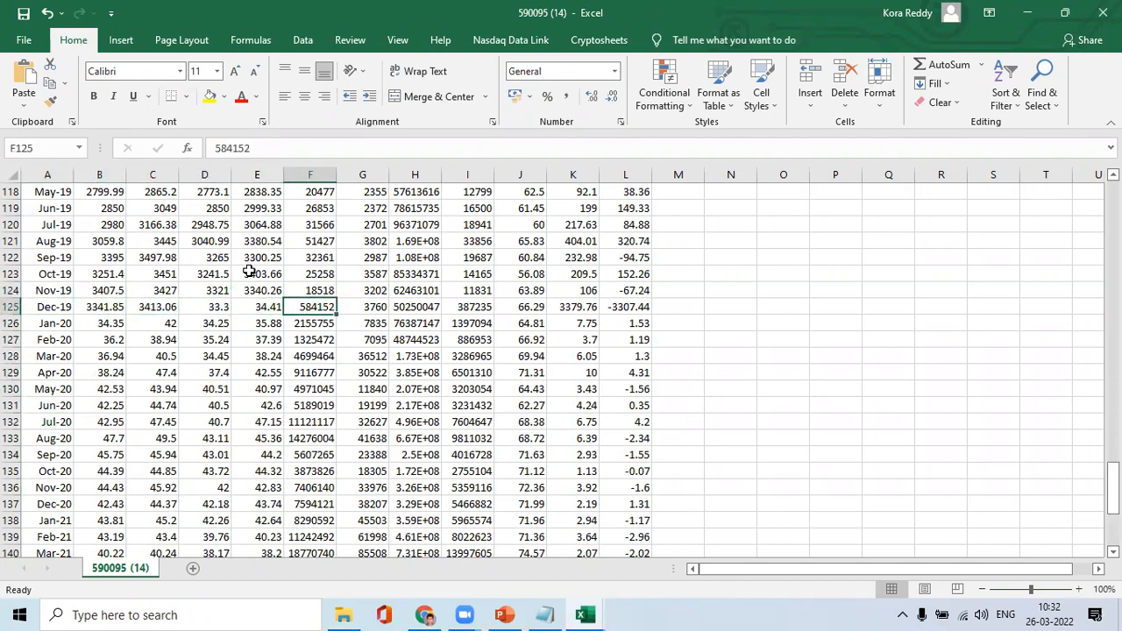
key("Up")
type("=")
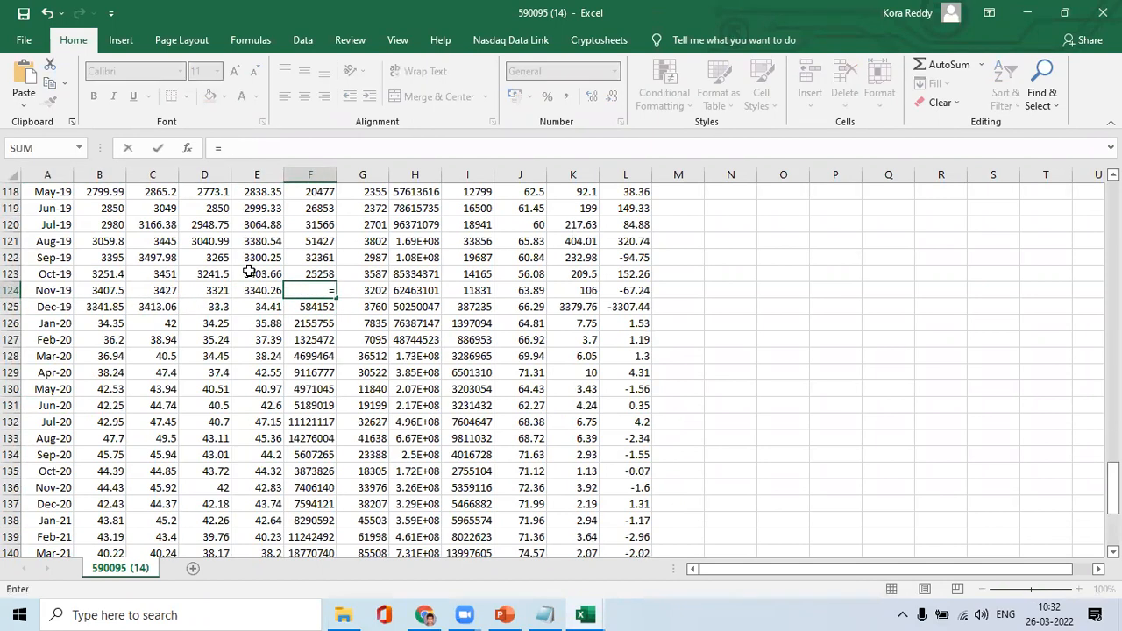
key("Left")
type("/1")
key("Return")
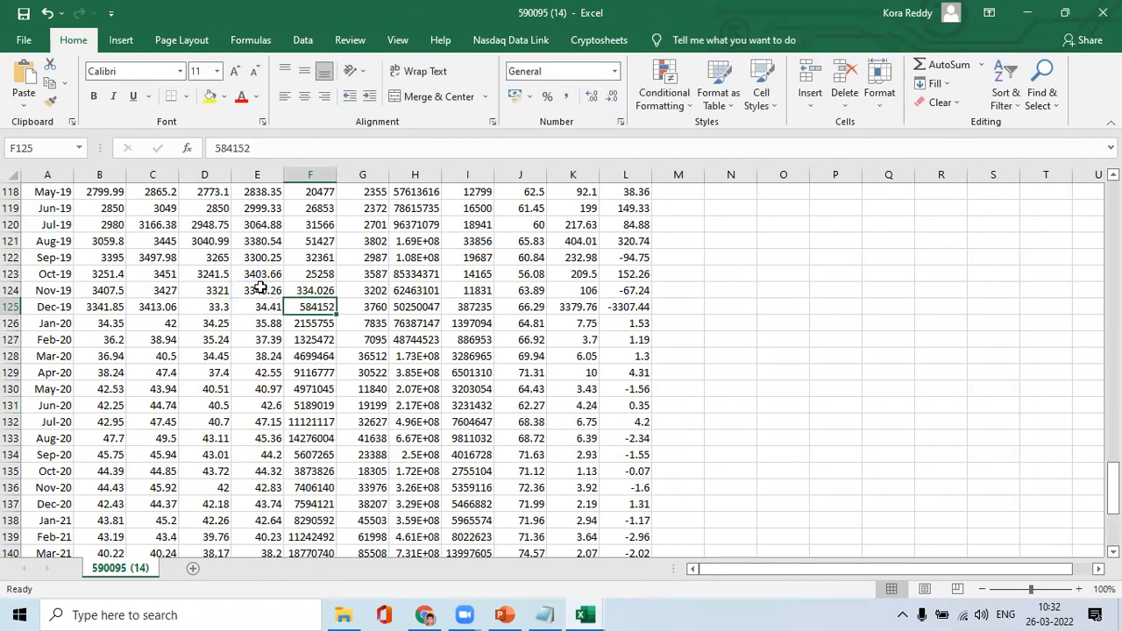
Change the divisor in the F124 formula to 100 so it reads =E124/100
key("Up")
left_click(267, 151)
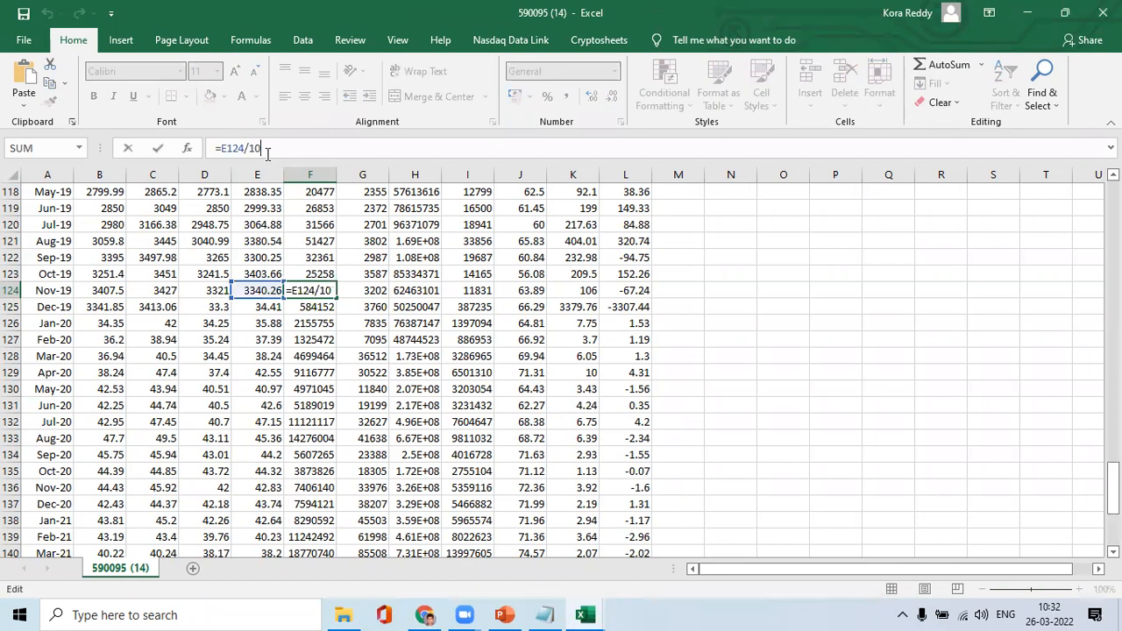
type("0")
key("Return")
key("Up")
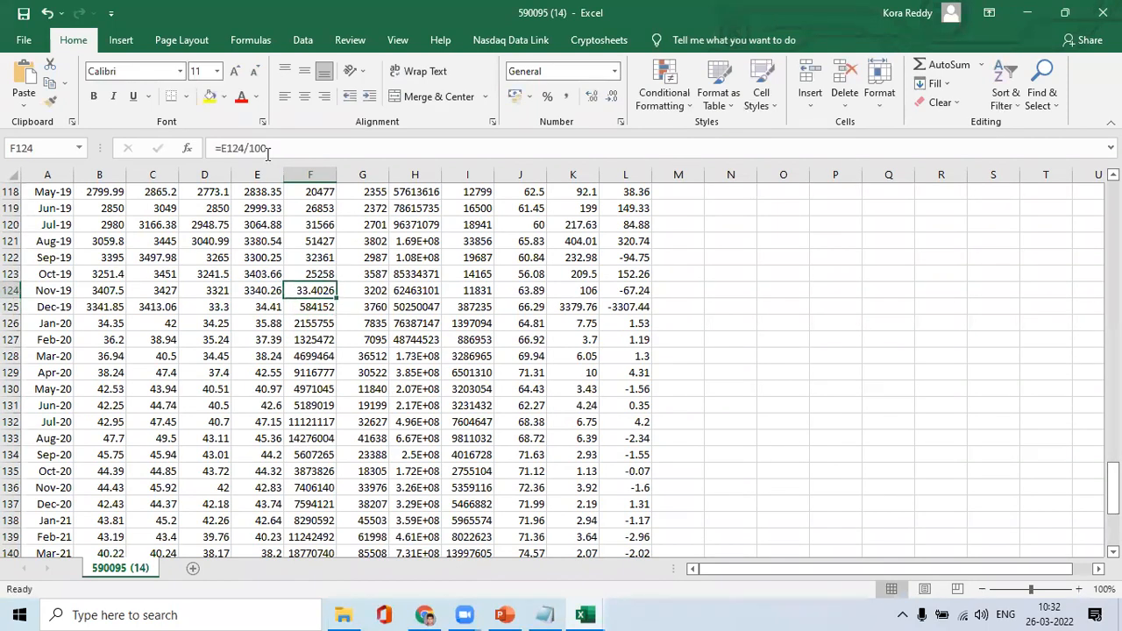
Copy the divide-by-100 formula from F124 upward through column F to Sep-09, keeping the header row
key("ctrl+c")
key("ctrl+shift+Up")
key("shift+Down")
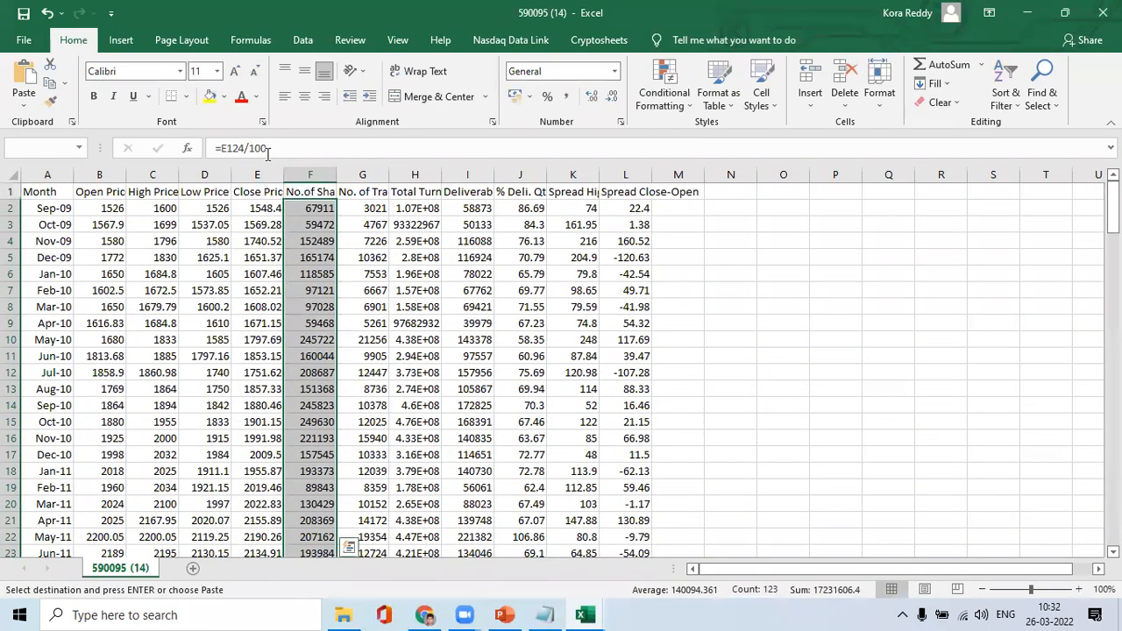
key("ctrl+v")
key("Escape")
Copy the close prices from Dec-19 through Mar-22 in column E into column F, starting at F125
key("Down")
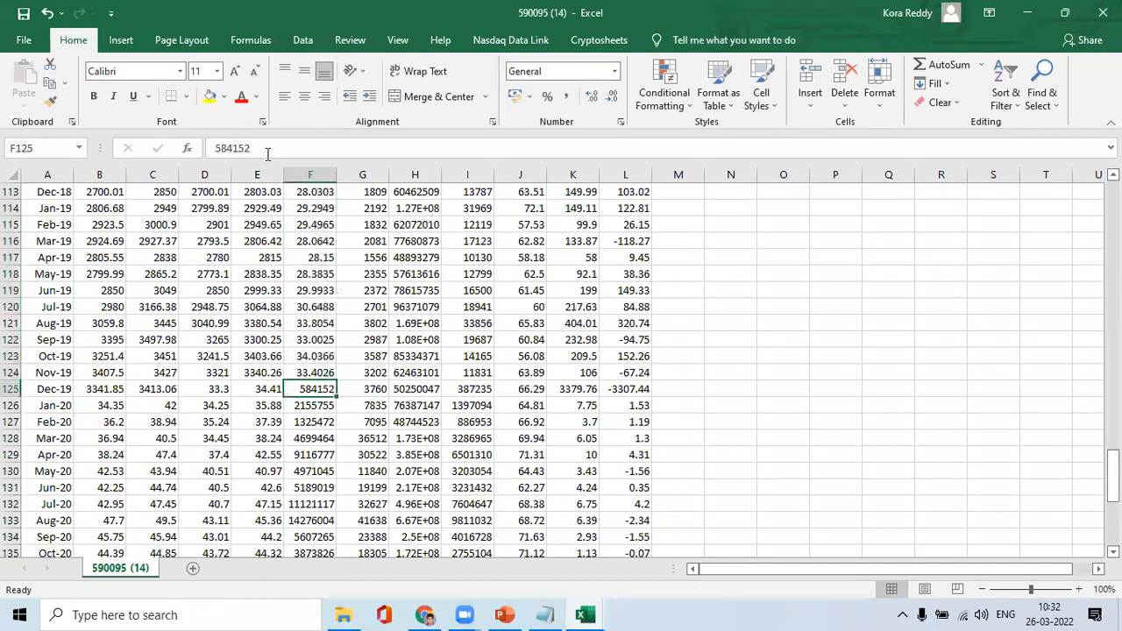
key("Left")
key("ctrl+shift+Down")
key("ctrl+c")
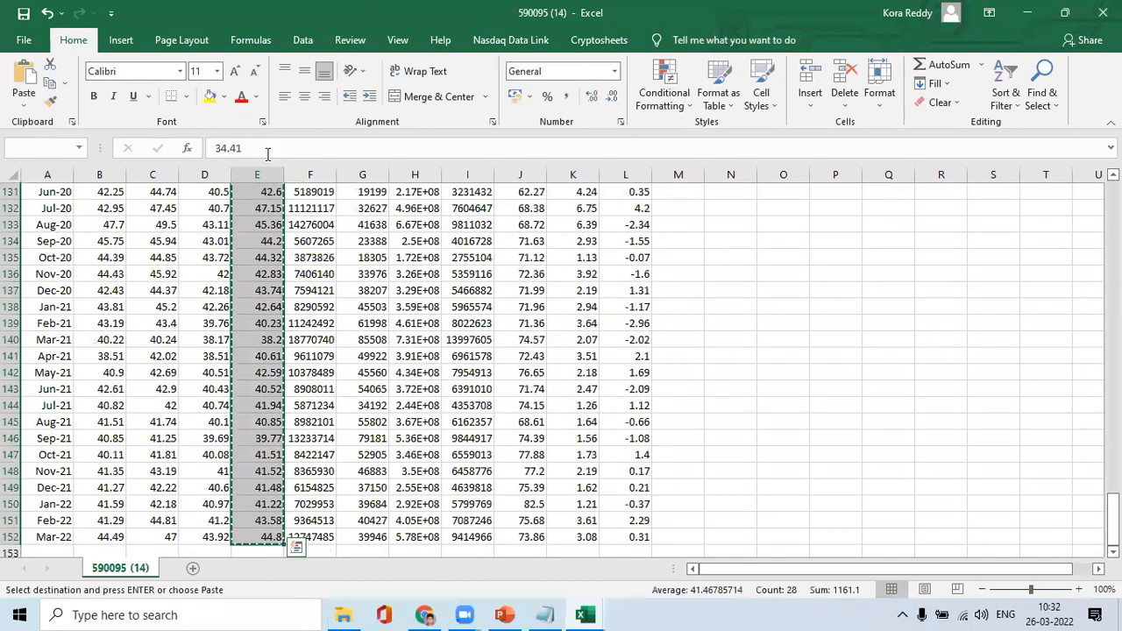
key("Right")
key("Up")
key("Down")
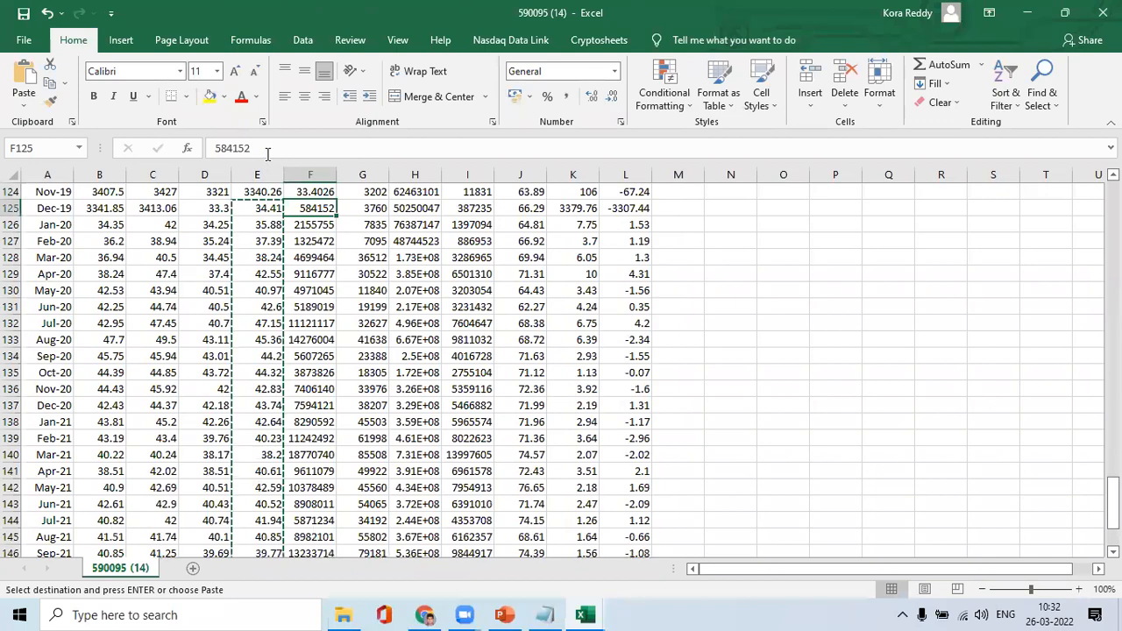
key("ctrl+v")
key("Escape")
Sort the whole Gold BeES table, headers included, by Month from newest to oldest
key("ctrl+Up")
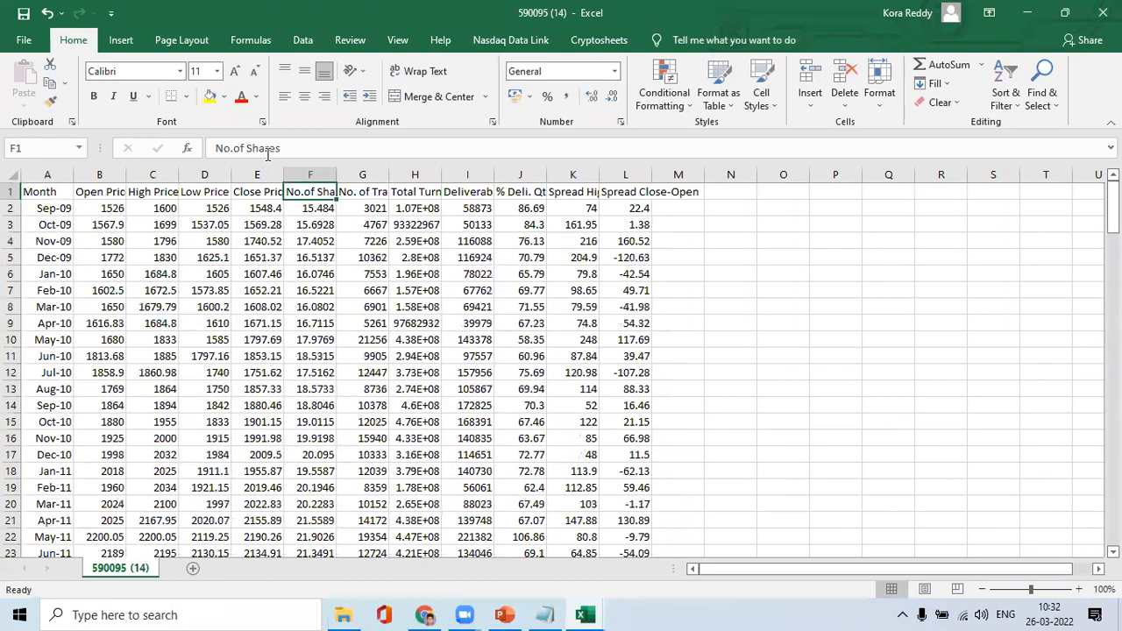
key("ctrl+Left")
key("ctrl+shift+Right")
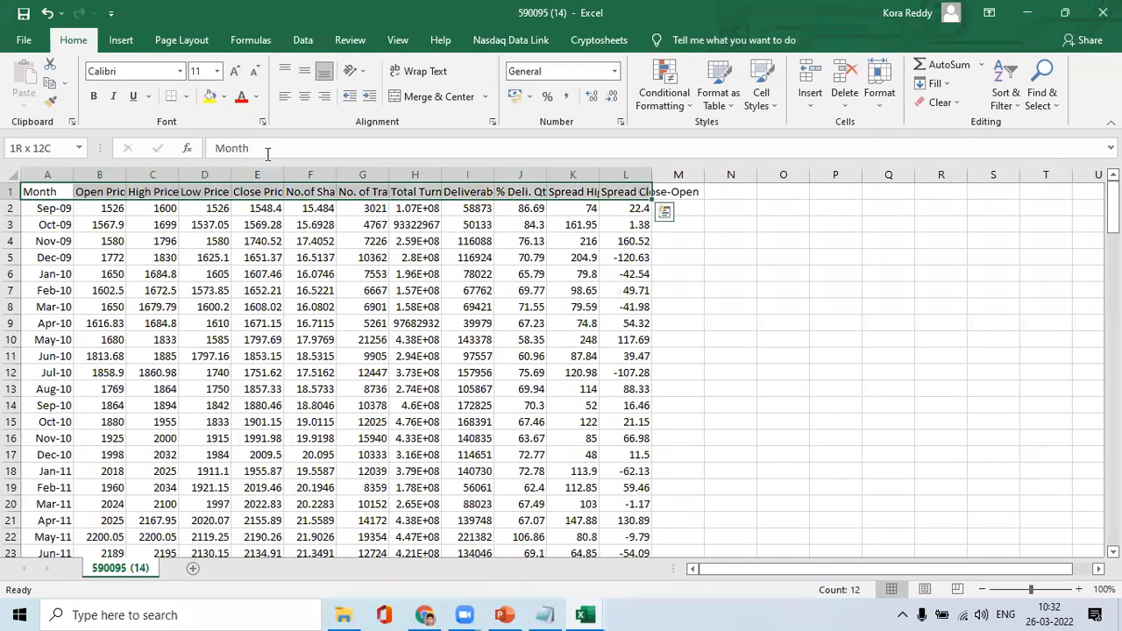
key("ctrl+shift+Down")
left_click(302, 40)
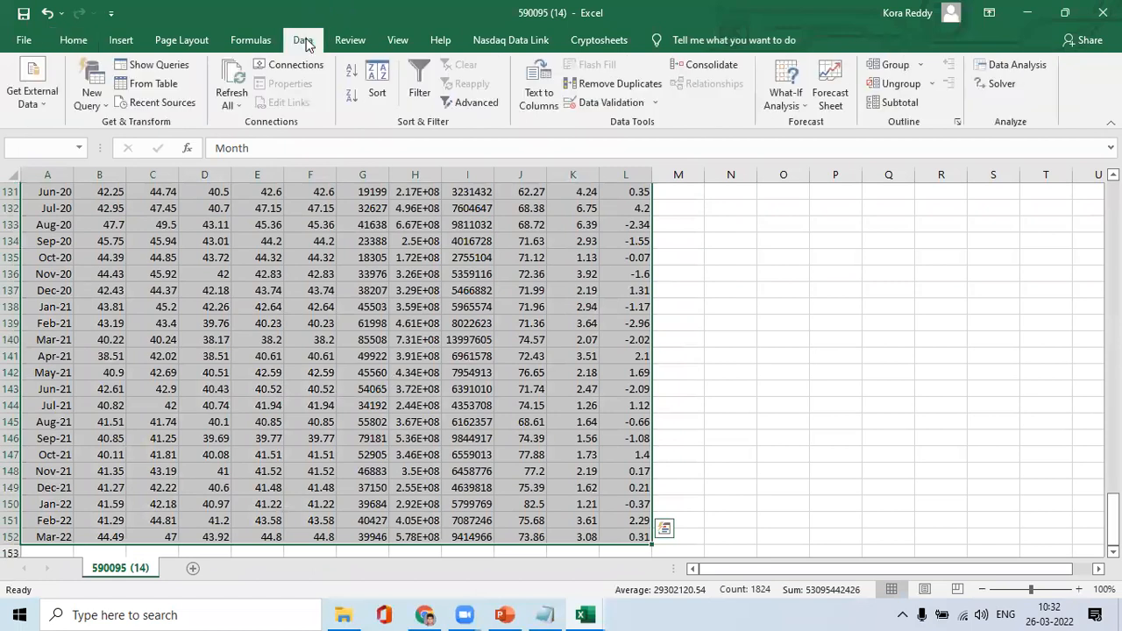
left_click(377, 83)
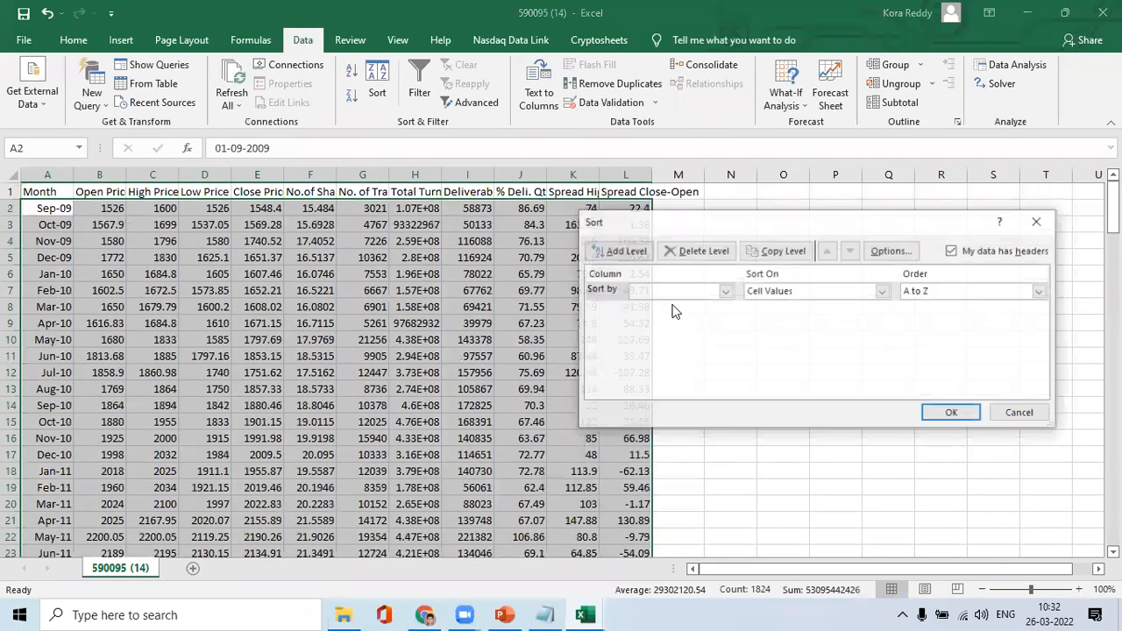
left_click(674, 291)
left_click(669, 308)
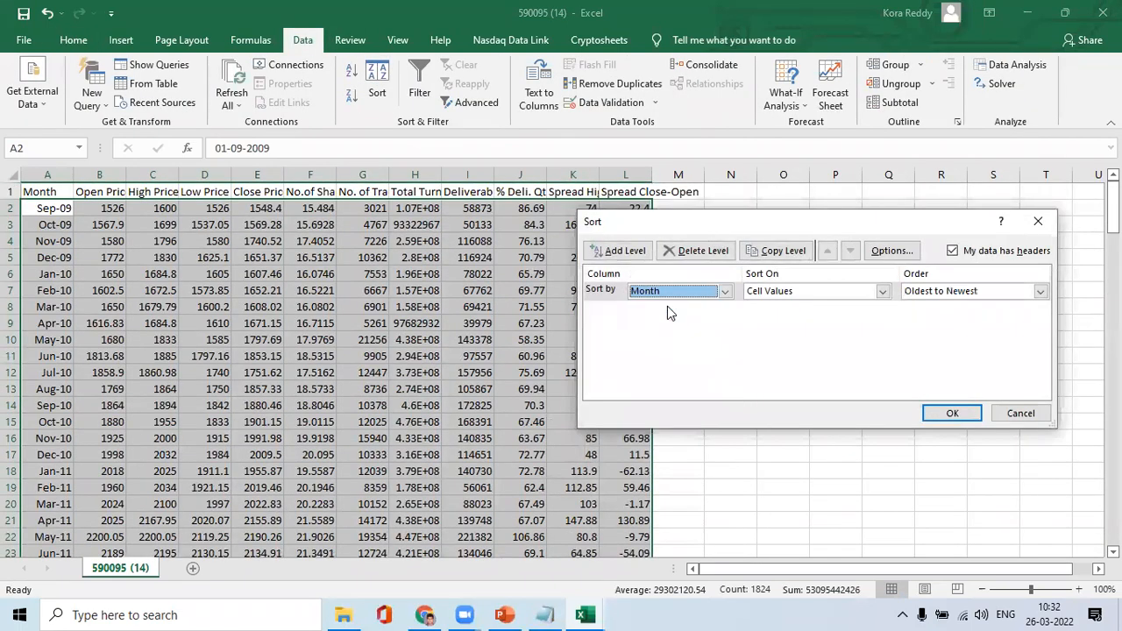
key("Return")
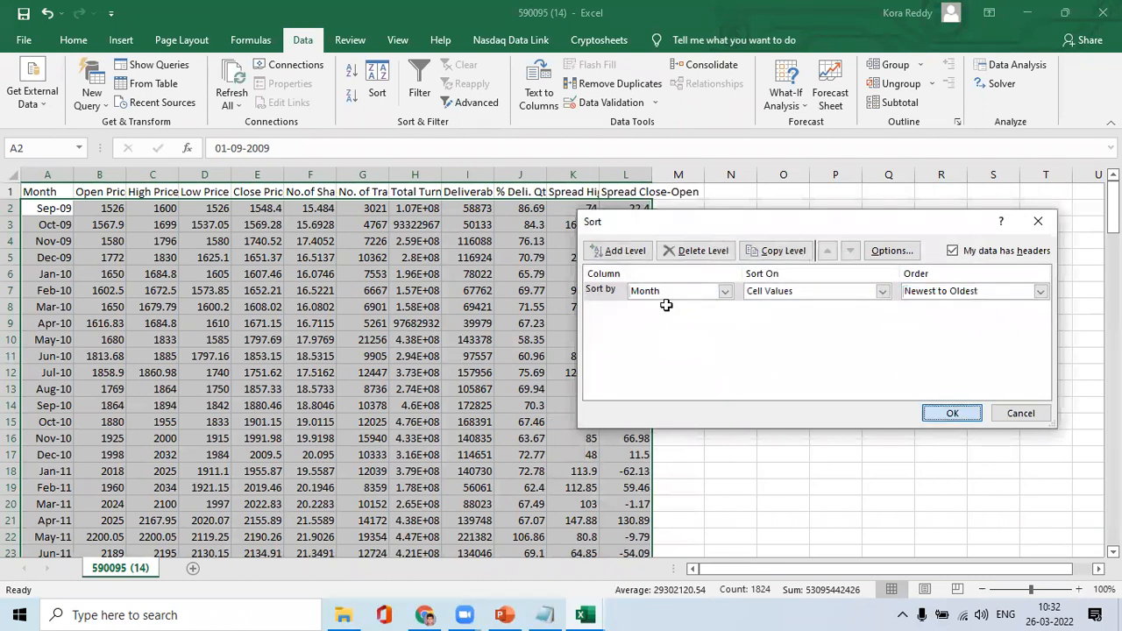
Compare the month range of the sorted Gold BeES data with the last months on the mean variance sheet
key("Right")
key("Right")
key("Right")
key("Right")
key("Right")
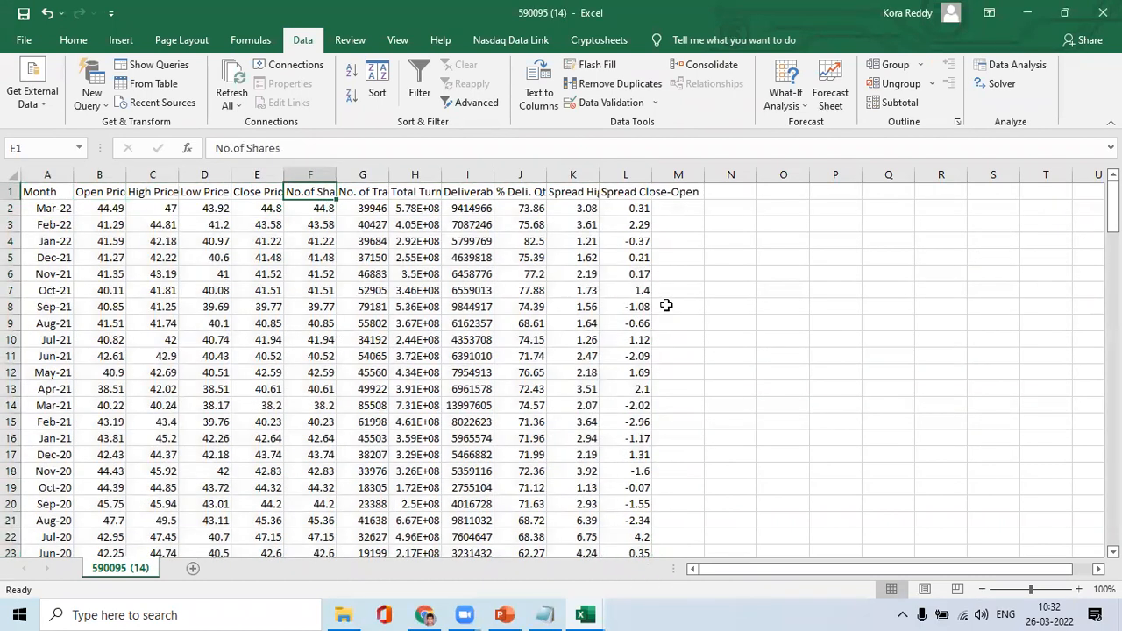
key("Left")
key("Left")
key("Left")
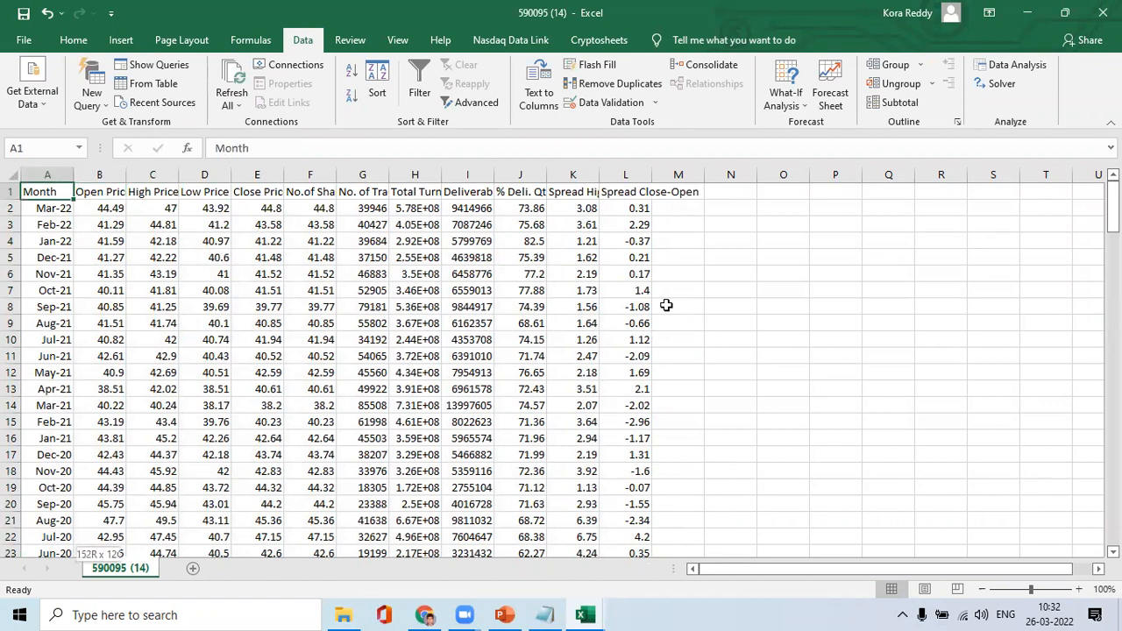
key("ctrl+shift+Down")
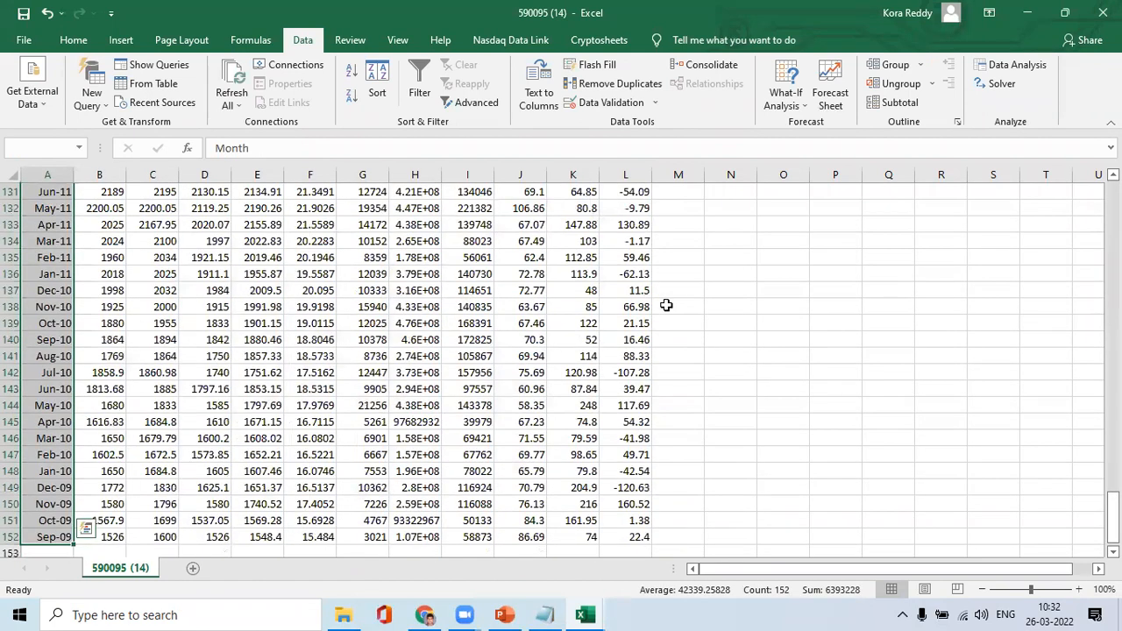
key("alt+Tab")
key("ctrl+Down")
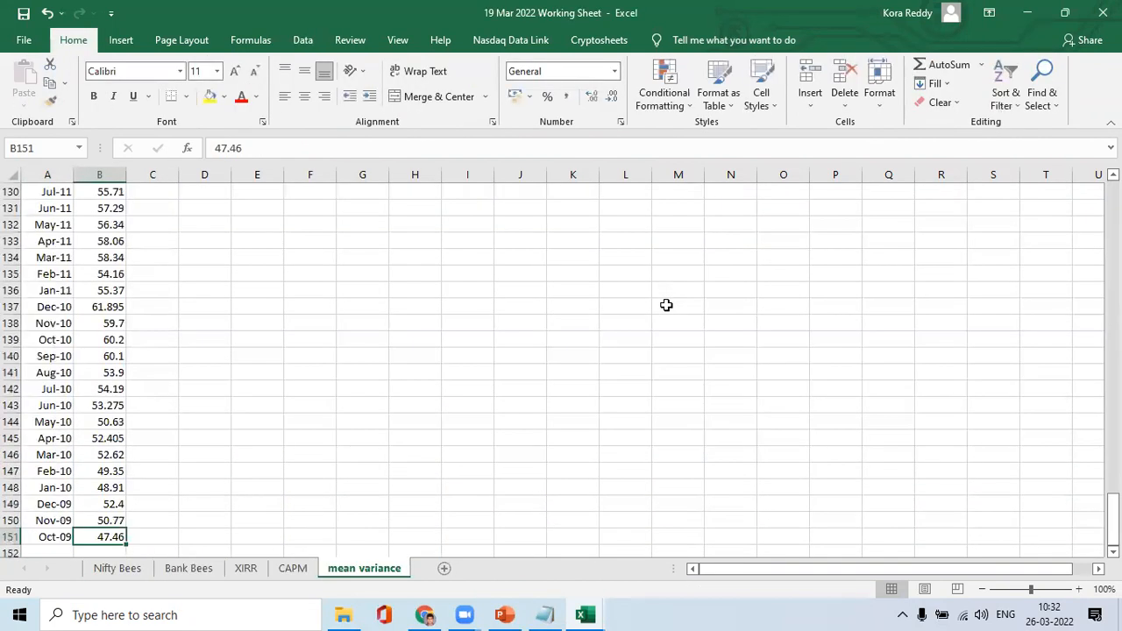
key("Down")
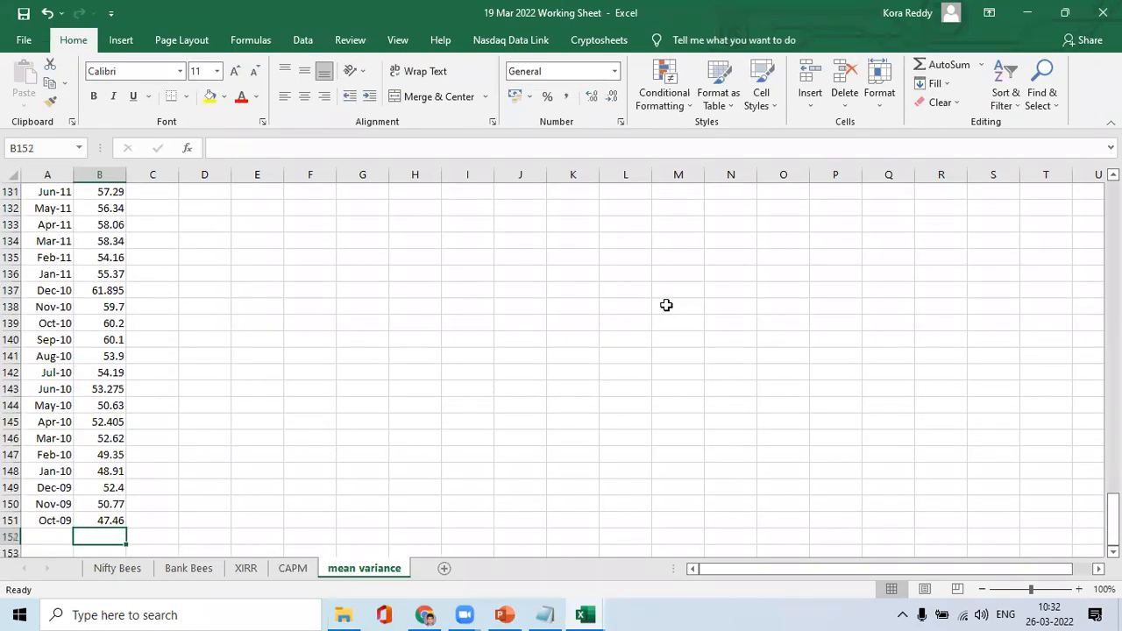
Copy all of column F, header included, with the adjusted Gold BeES closes from the 590095 (14) workbook
key("alt+Tab")
key("ctrl+Home")
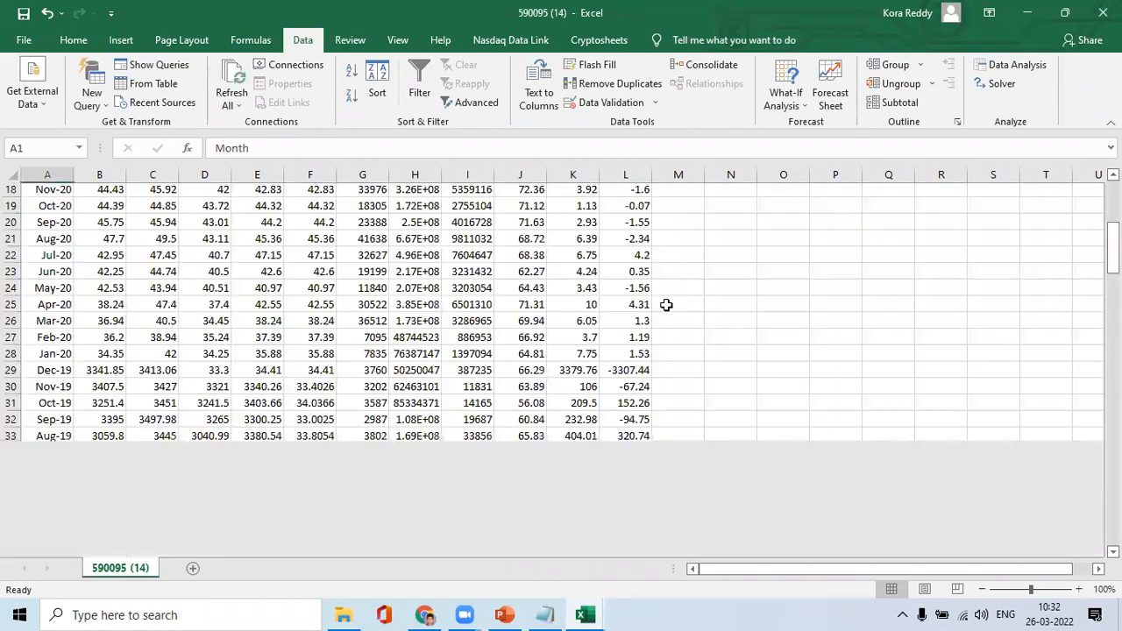
key("Right")
key("Right")
key("Right")
key("Right")
key("Right")
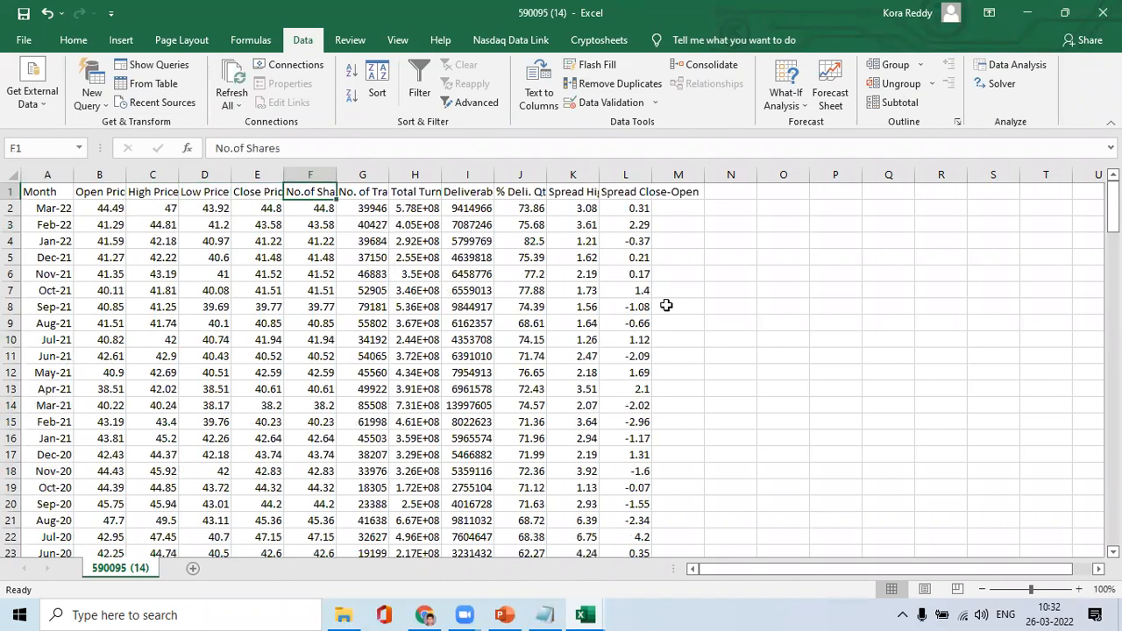
key("ctrl+shift+Down")
key("ctrl+c")
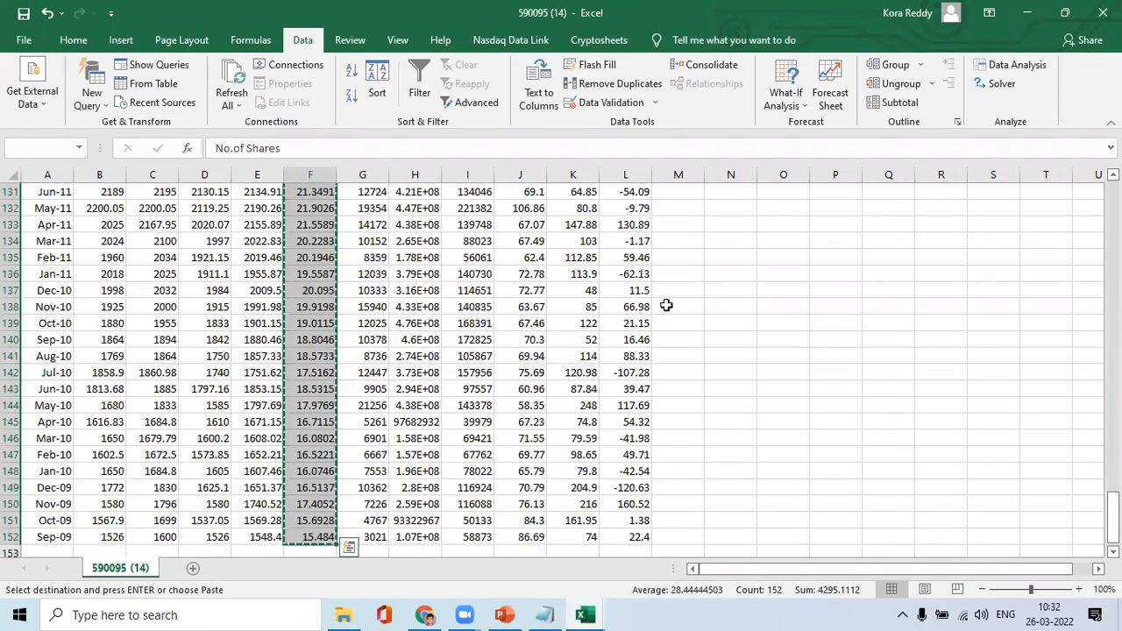
Paste the copied Gold BeES column as values only at C1 of the mean variance sheet
key("ctrl+Tab")
key("ctrl+Up")
key("ctrl+Up")
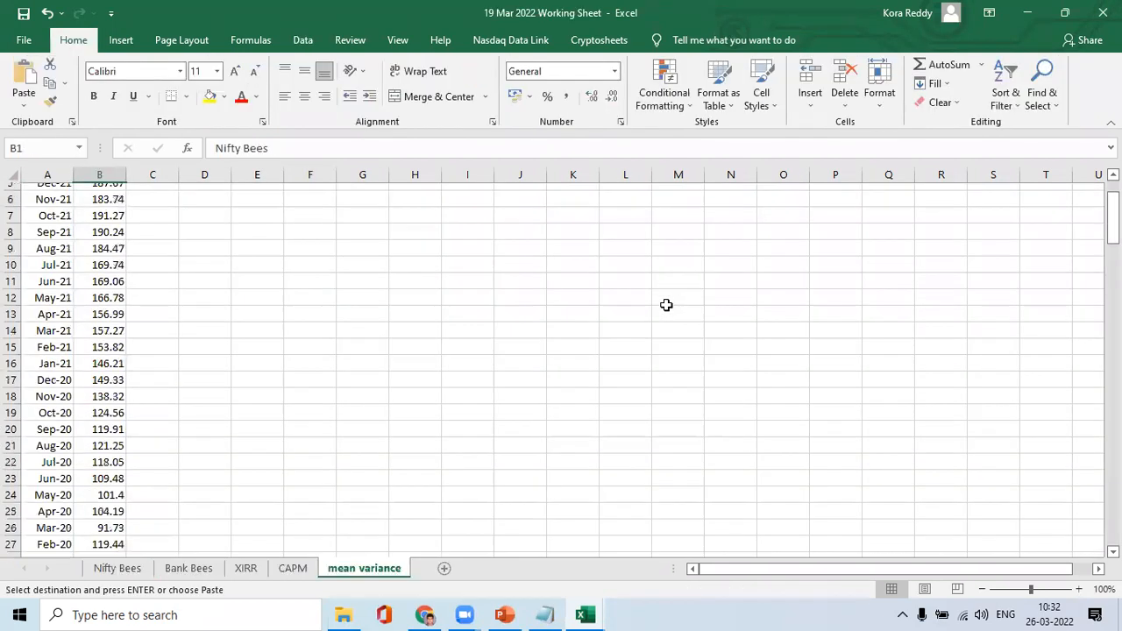
left_click(152, 187)
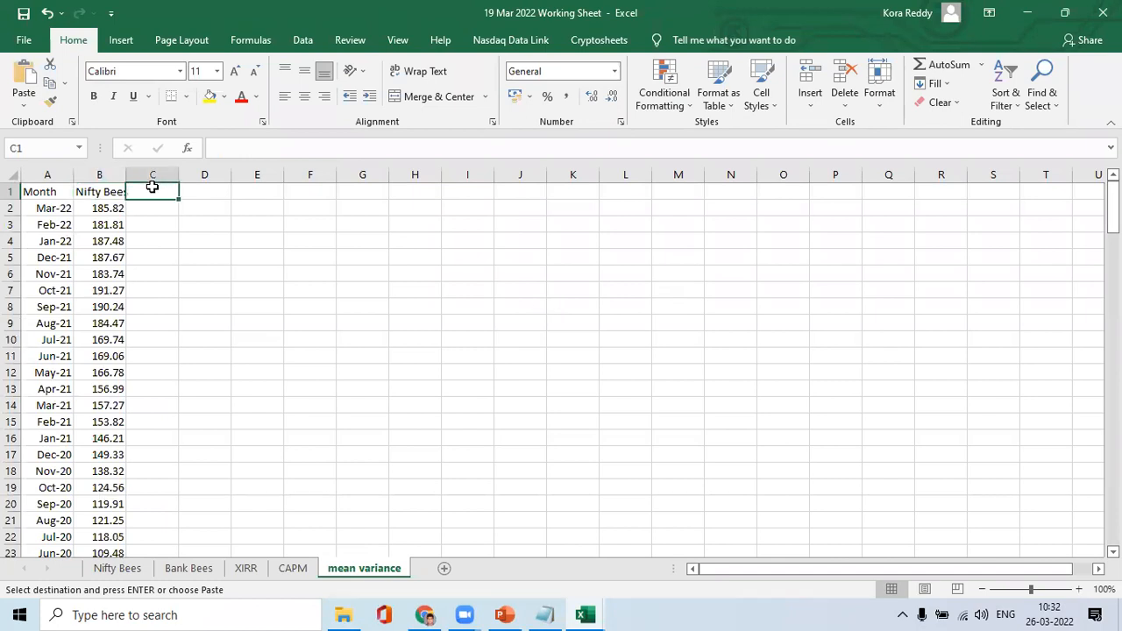
right_click(151, 187)
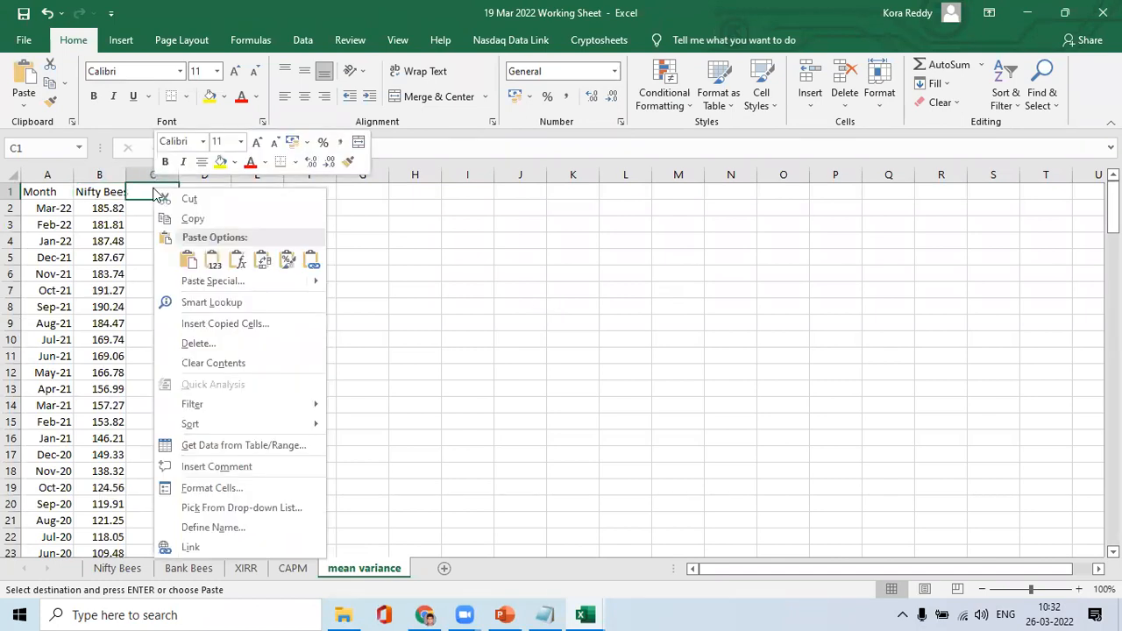
left_click(226, 282)
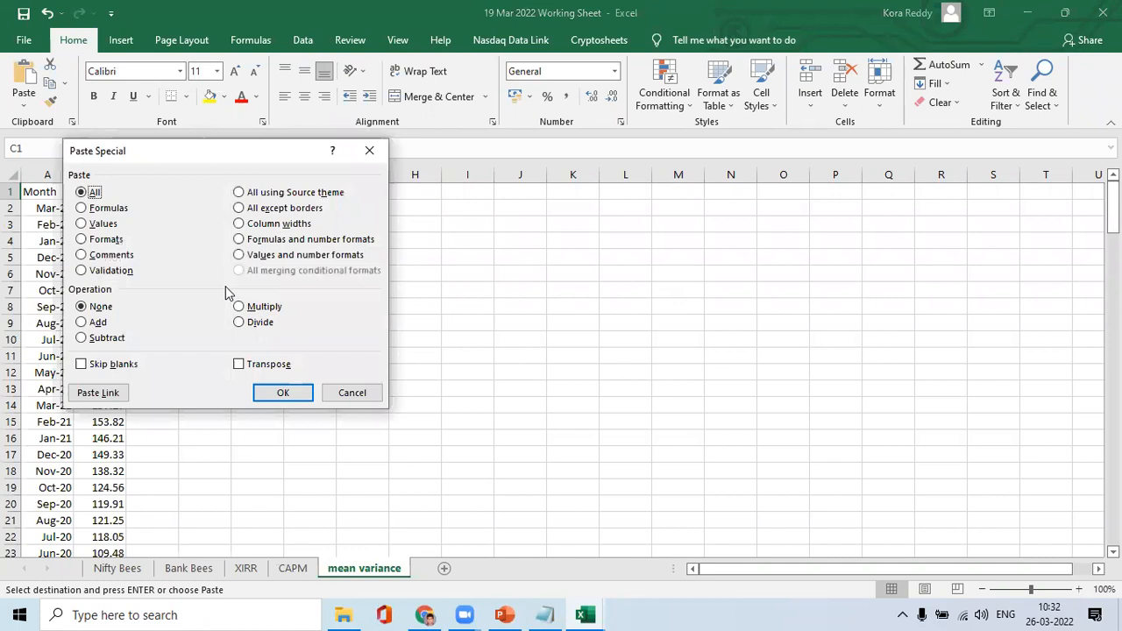
left_click(84, 224)
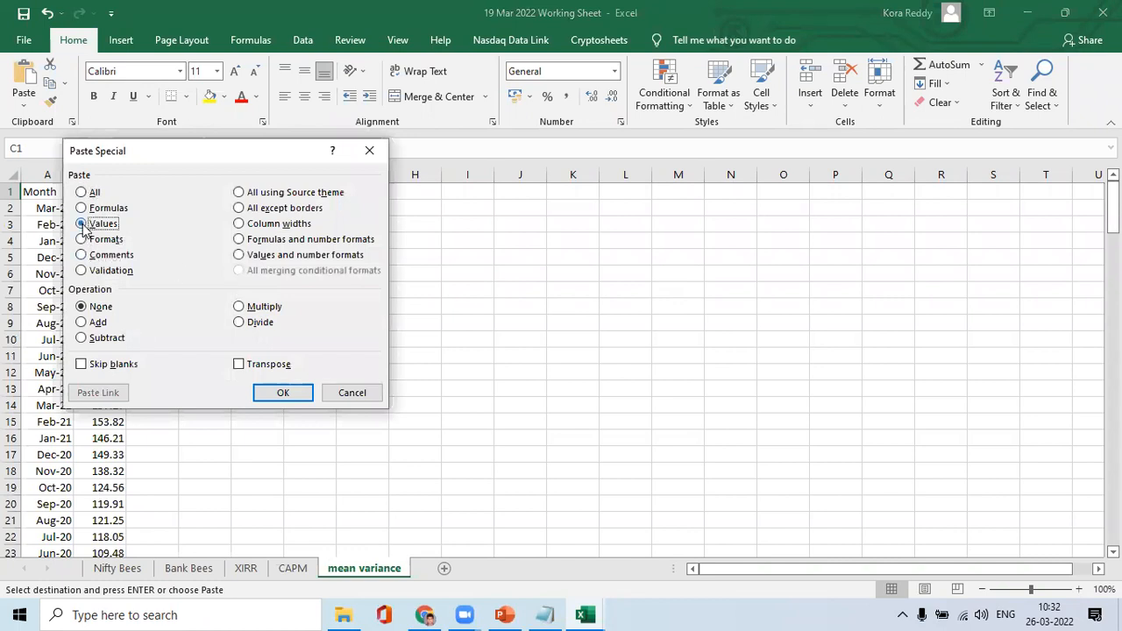
left_click(275, 394)
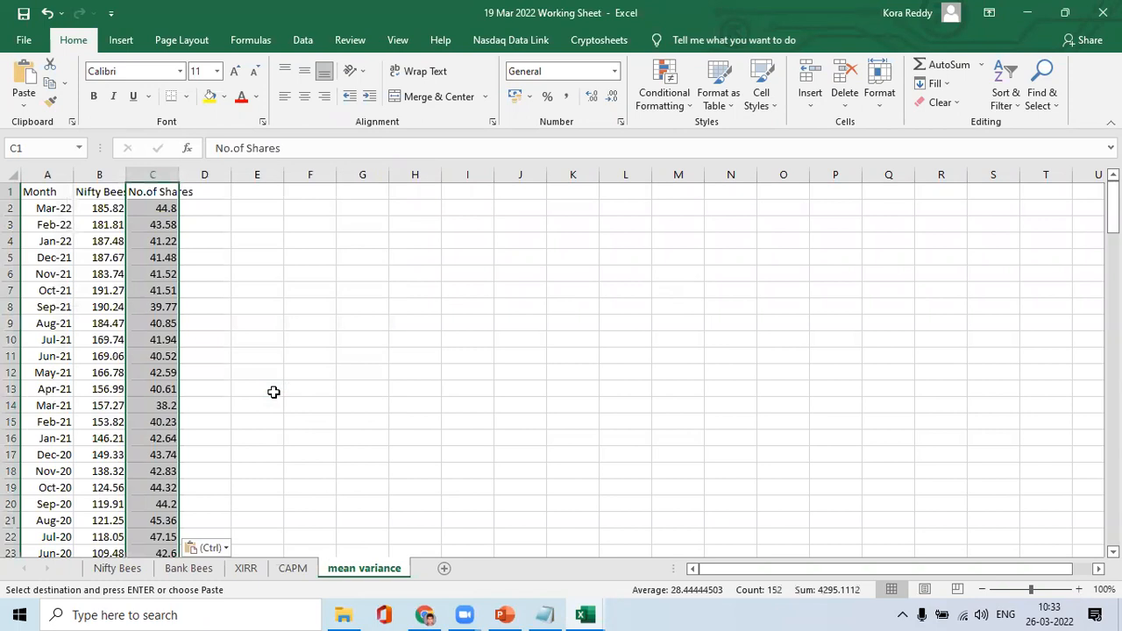
Replace the header in C1 of the mean variance sheet with Gold Bees
key("Up")
type("G")
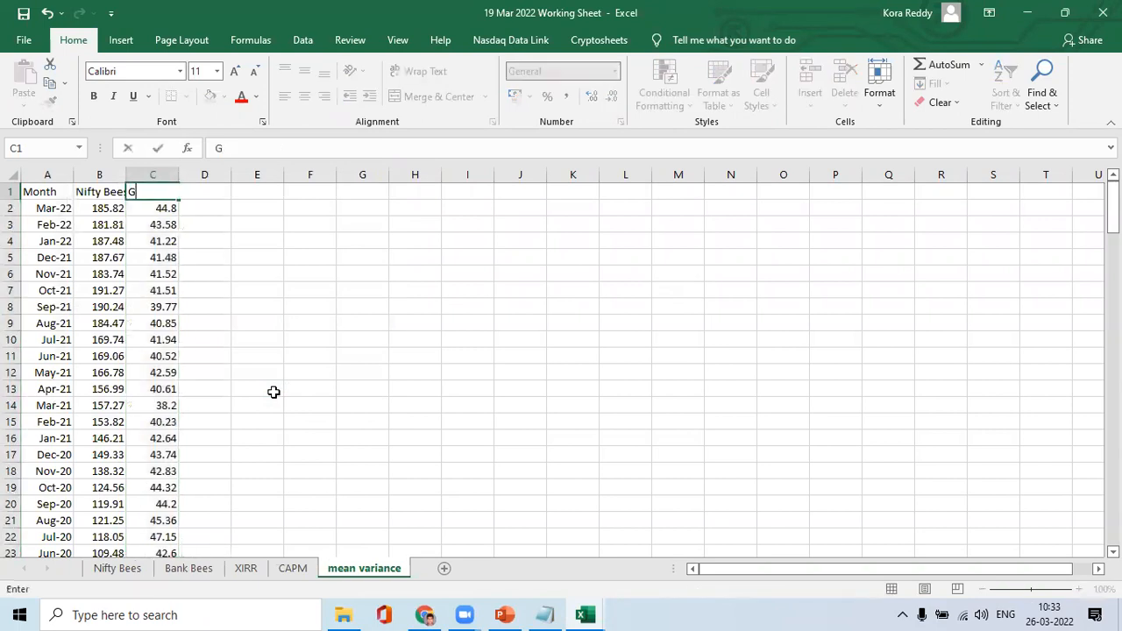
type("old Bees")
key("Return")
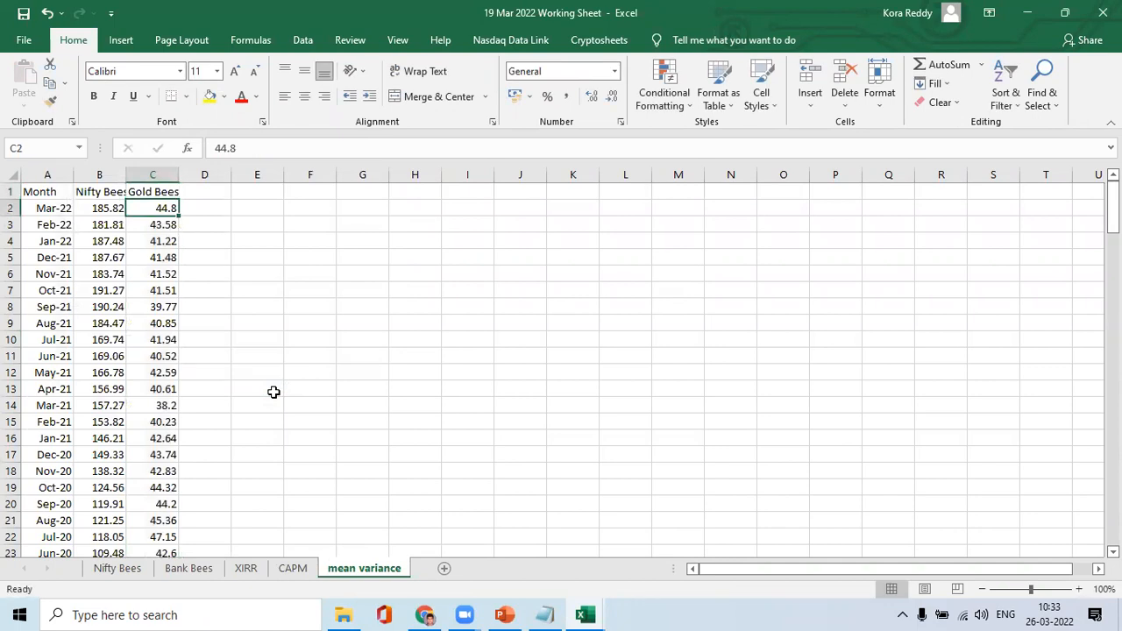
Format the Nifty Bees and Gold Bees columns as Number with two decimal places and check where both columns end
left_click(96, 172)
left_click_drag(97, 173, 153, 174)
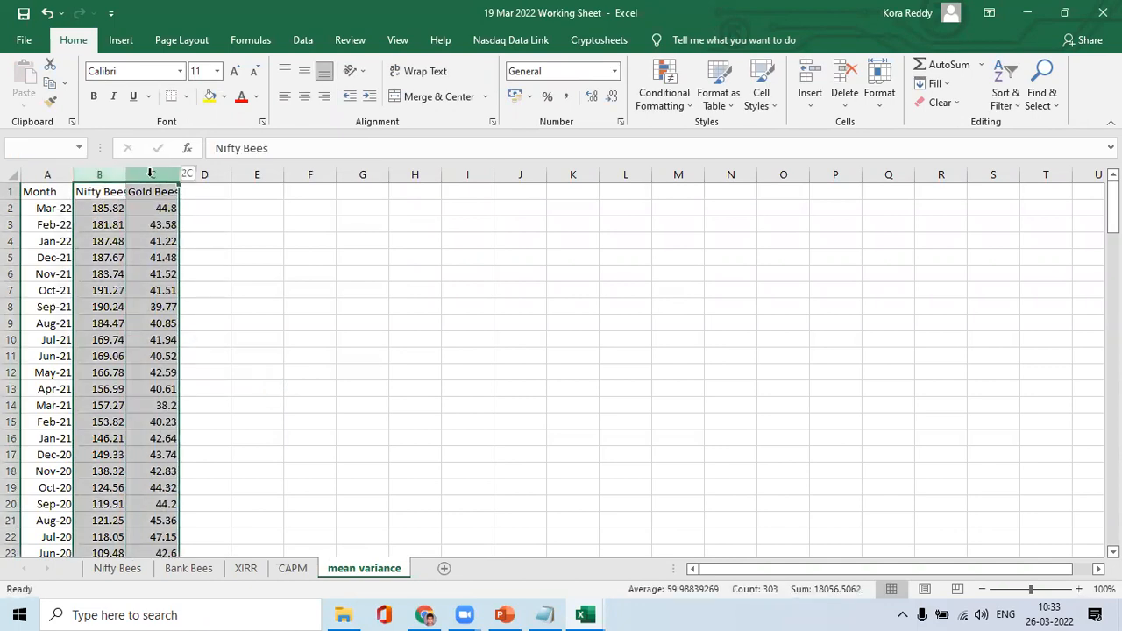
left_click(616, 71)
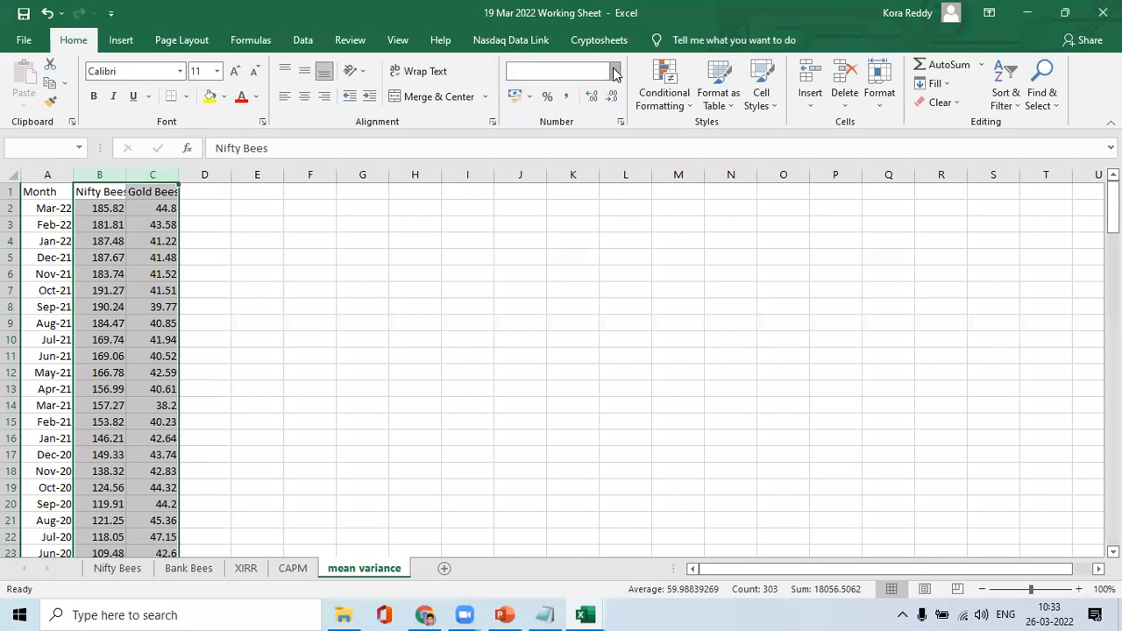
left_click(569, 149)
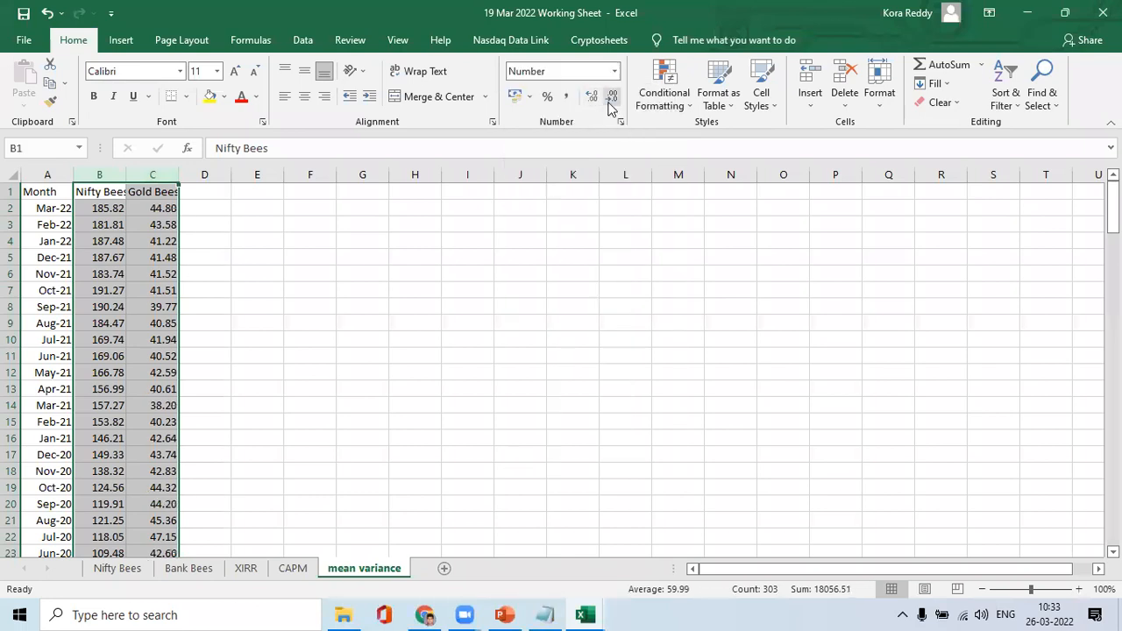
left_click(611, 96)
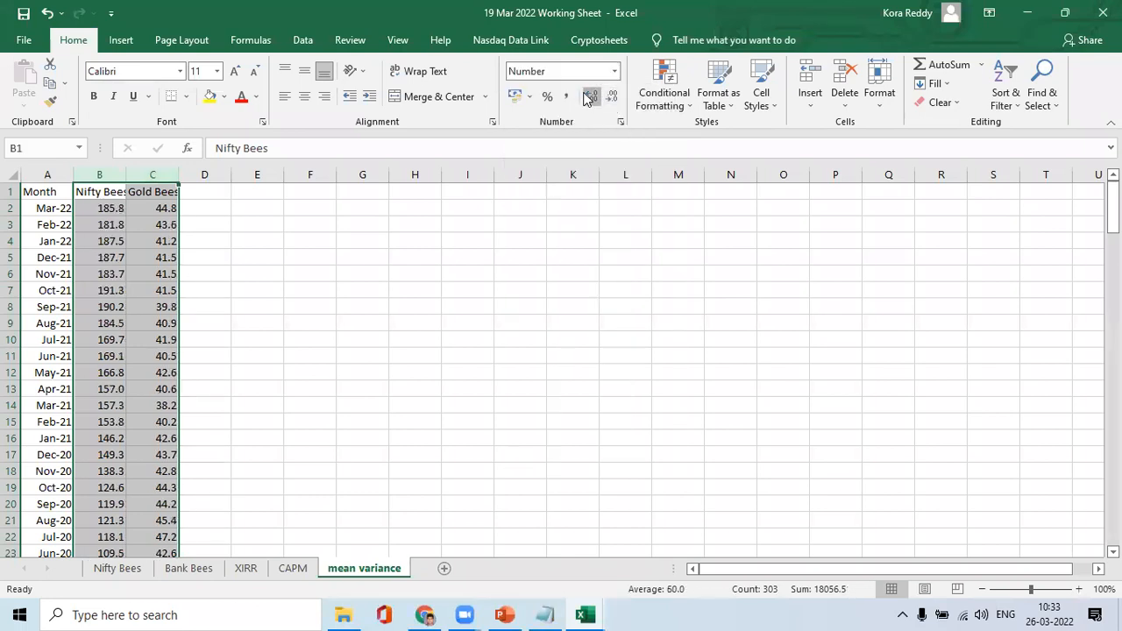
left_click(592, 96)
left_click(153, 274)
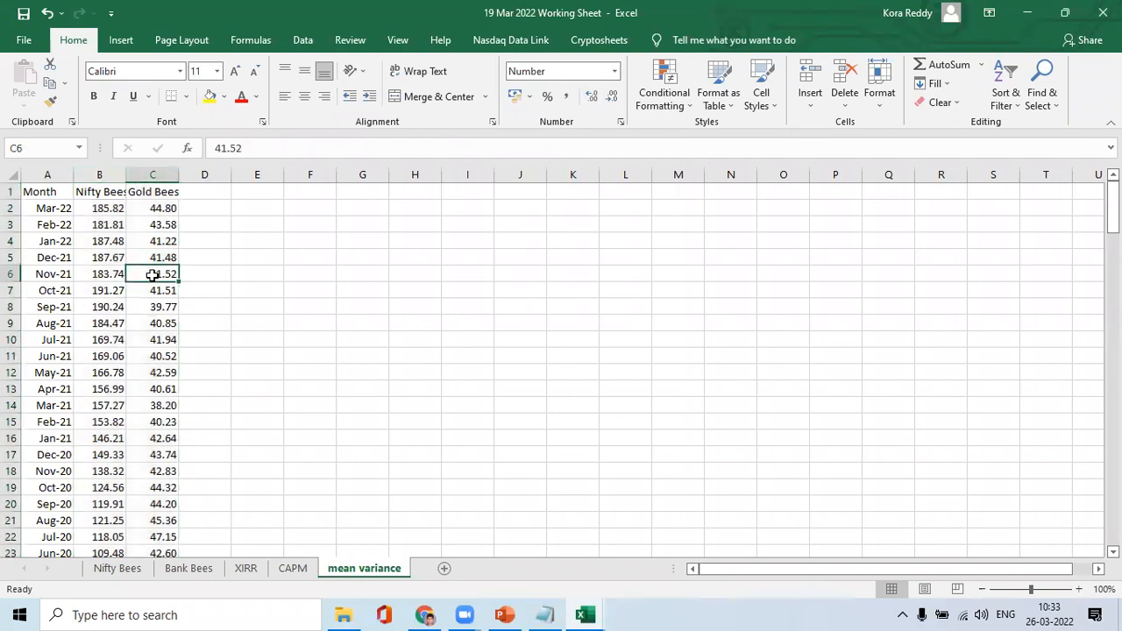
key("ctrl+Down")
key("Left")
key("Up")
key("ctrl+Up")
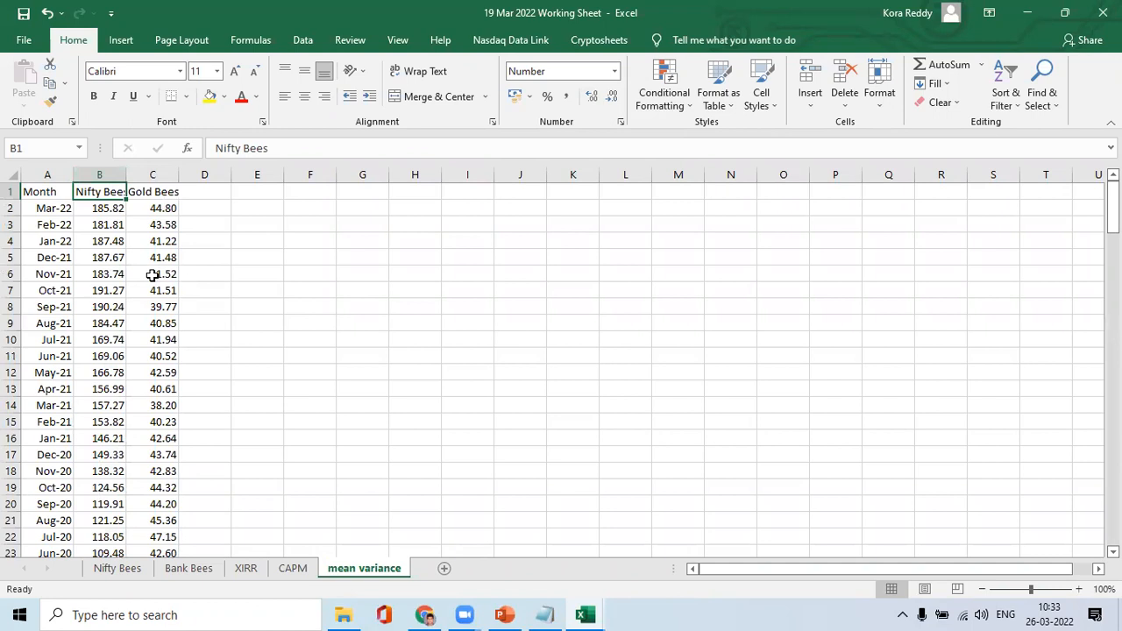
Close the 590103 (12) workbook without saving its changes
key("alt+Tab")
key("alt+Tab")
key("alt+Tab")
key("alt+Tab")
key("alt+F4")
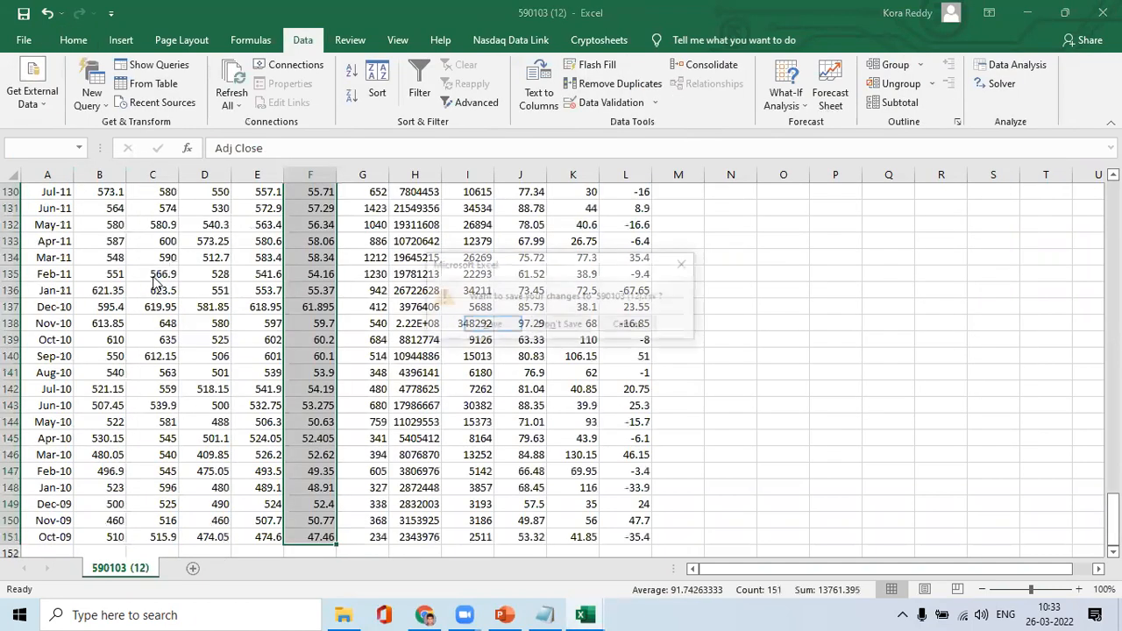
left_click(566, 325)
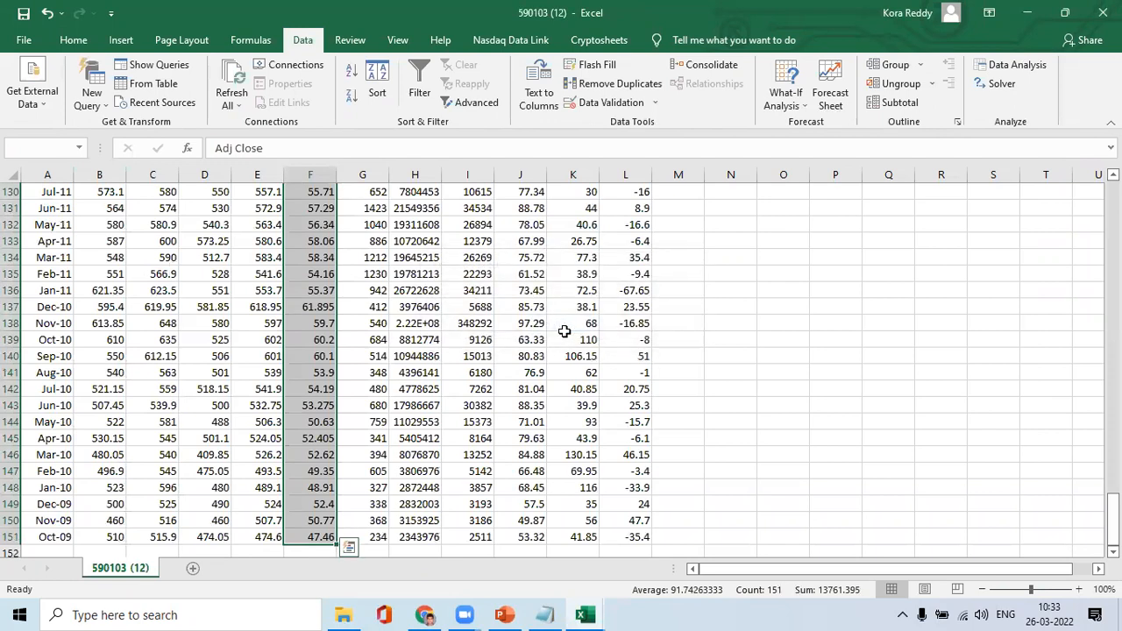
Switch to the PowerPoint presentation 26 mar 2022 mean var optimization to view the example of mean-variance analysis
key("alt+Tab")
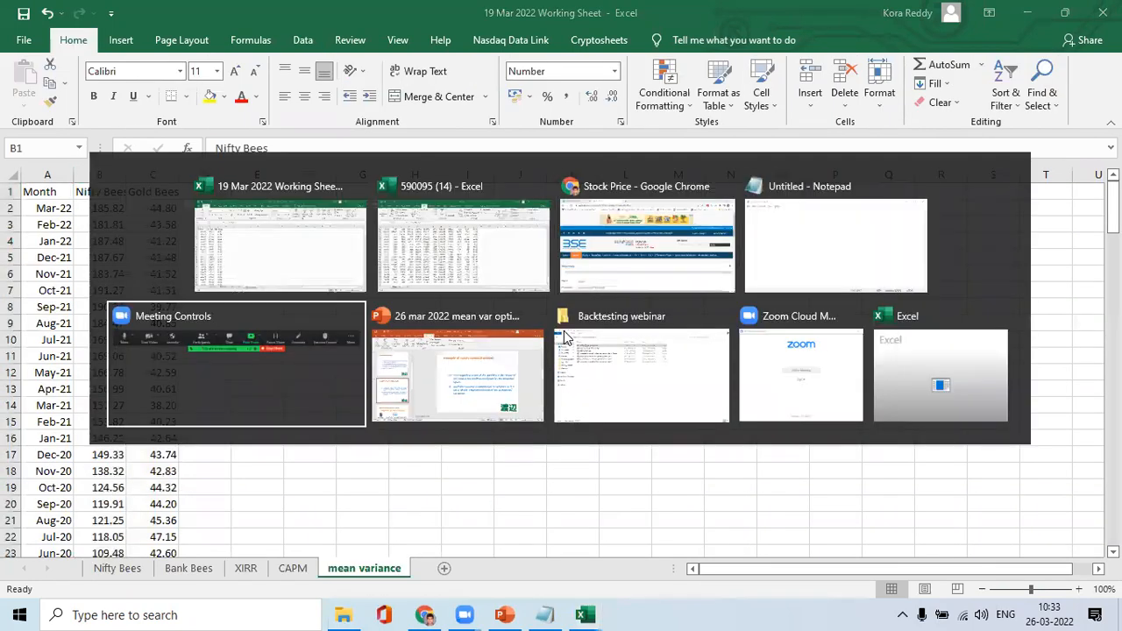
key("alt+Tab")
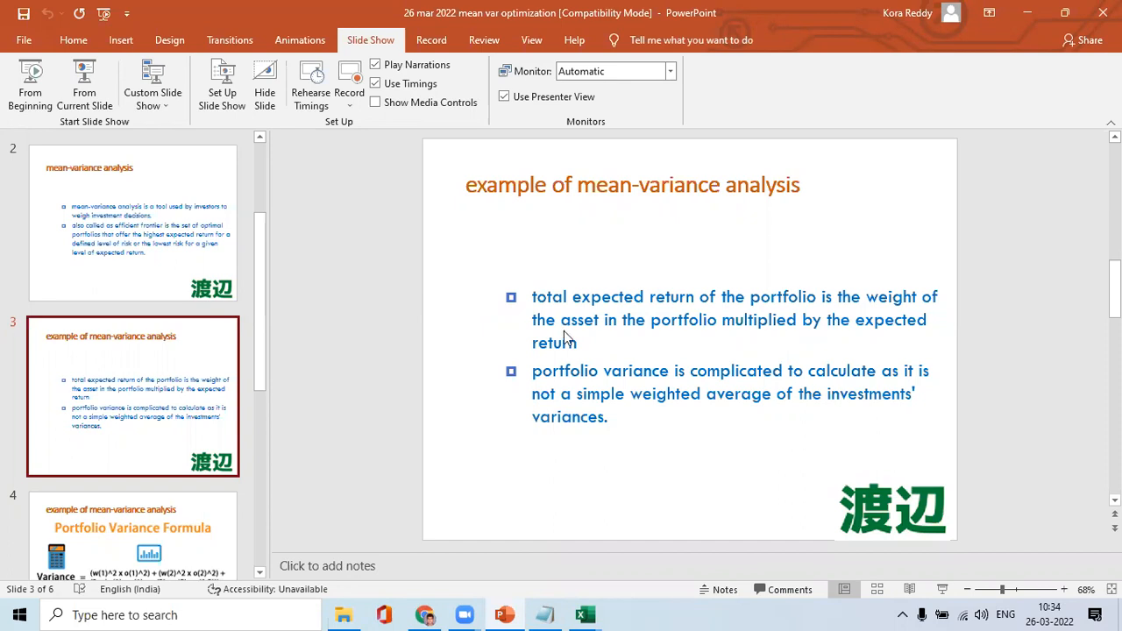
Switch back to the Excel workbook and enter the header Nifty % in D1 of the mean variance sheet
key("alt+Tab")
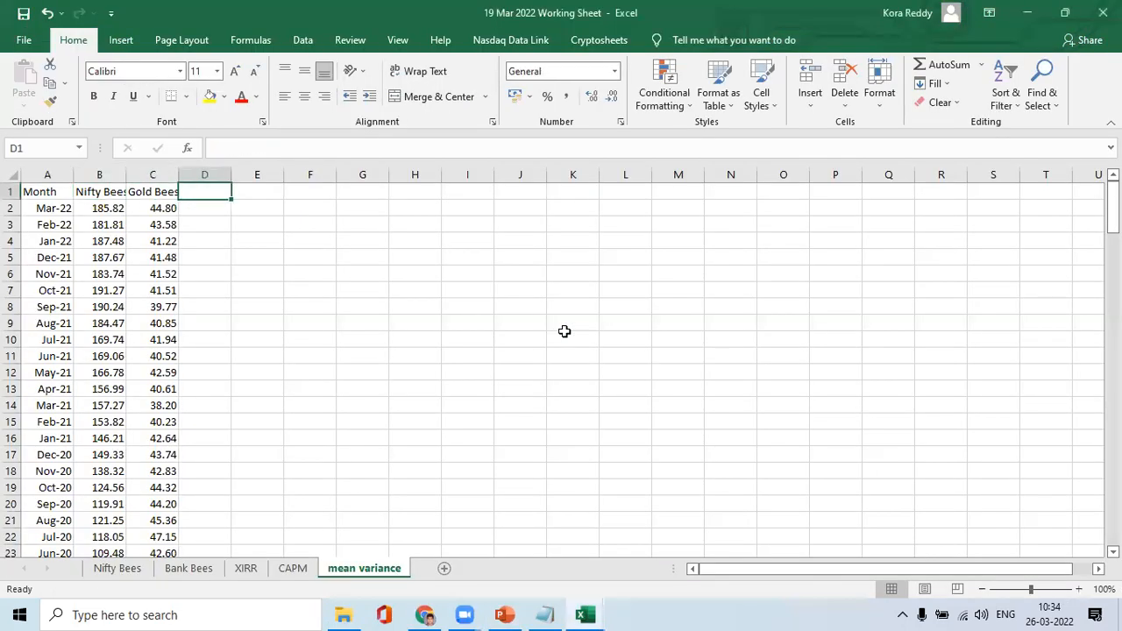
type("Nifty ")
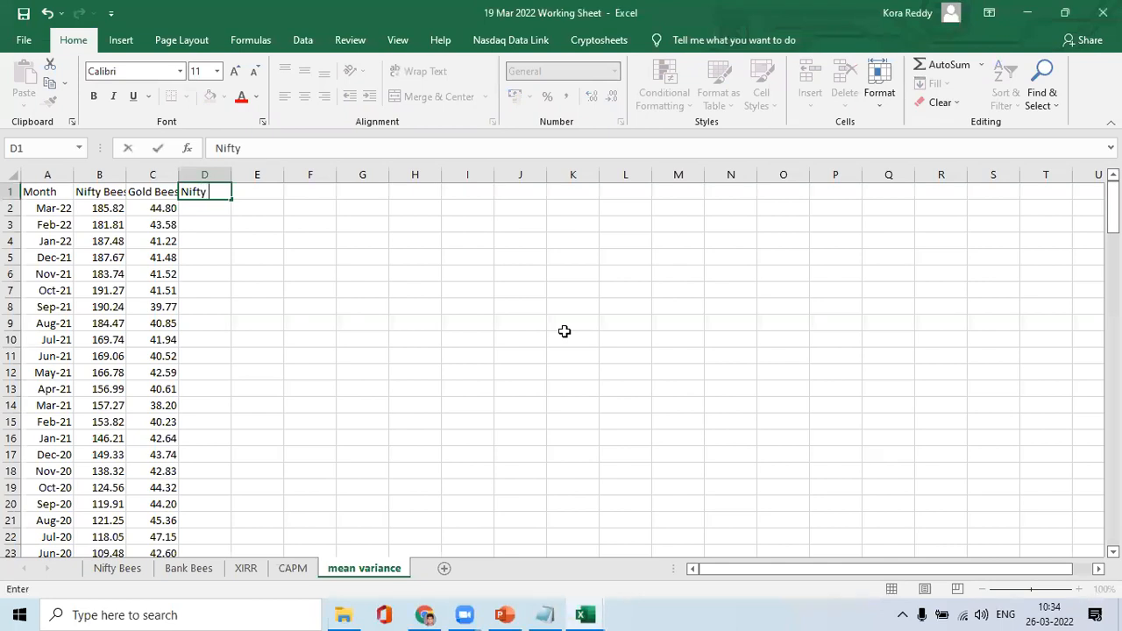
type("%")
key("Return")
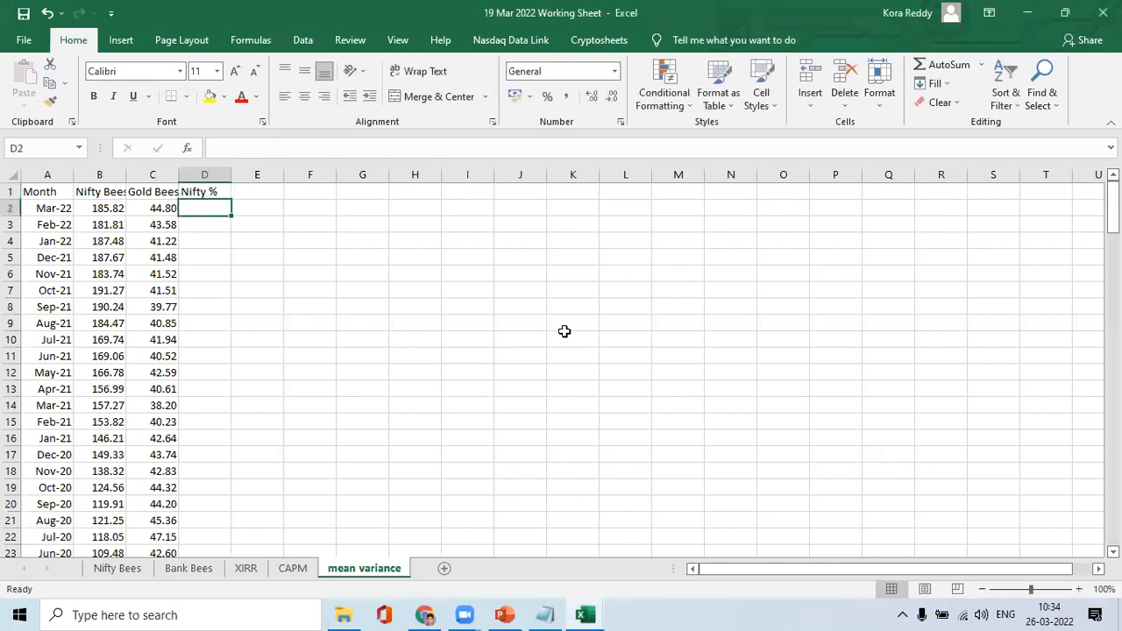
Calculate the Mar-22 Nifty monthly percentage return in D2 with =B2*100/B3-100
type("=")
left_click(117, 206)
type("*100/")
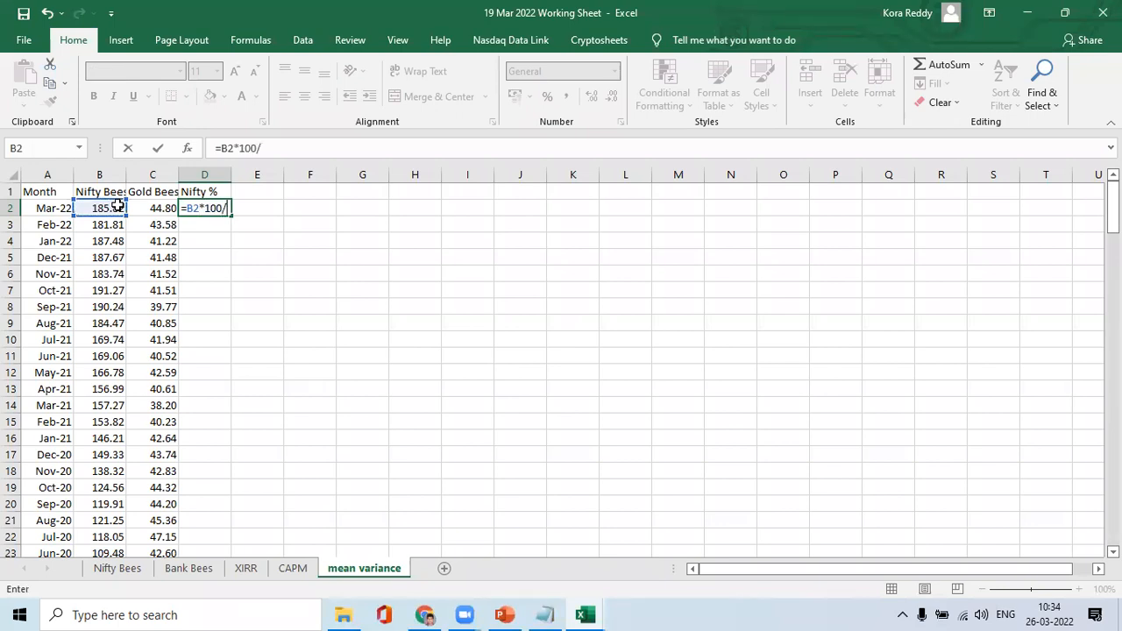
left_click(116, 224)
type("-100")
key("Return")
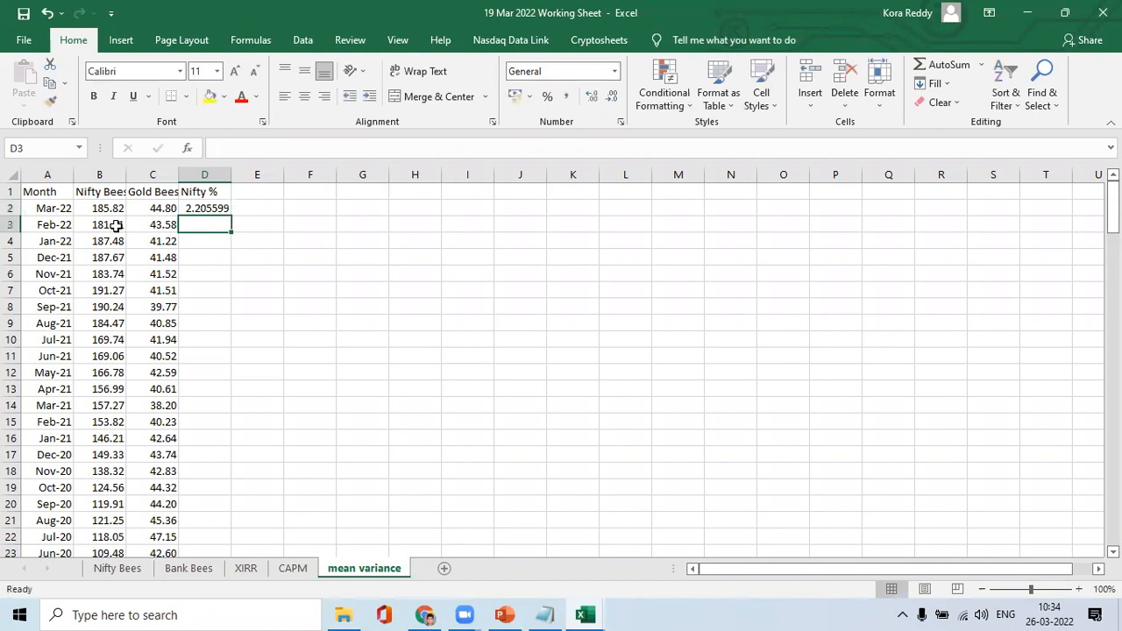
Copy the Nifty return formula to E2 for gold and enter the header Gold % in E1
key("Up")
key("ctrl+c")
key("Right")
key("ctrl+v")
key("Escape")
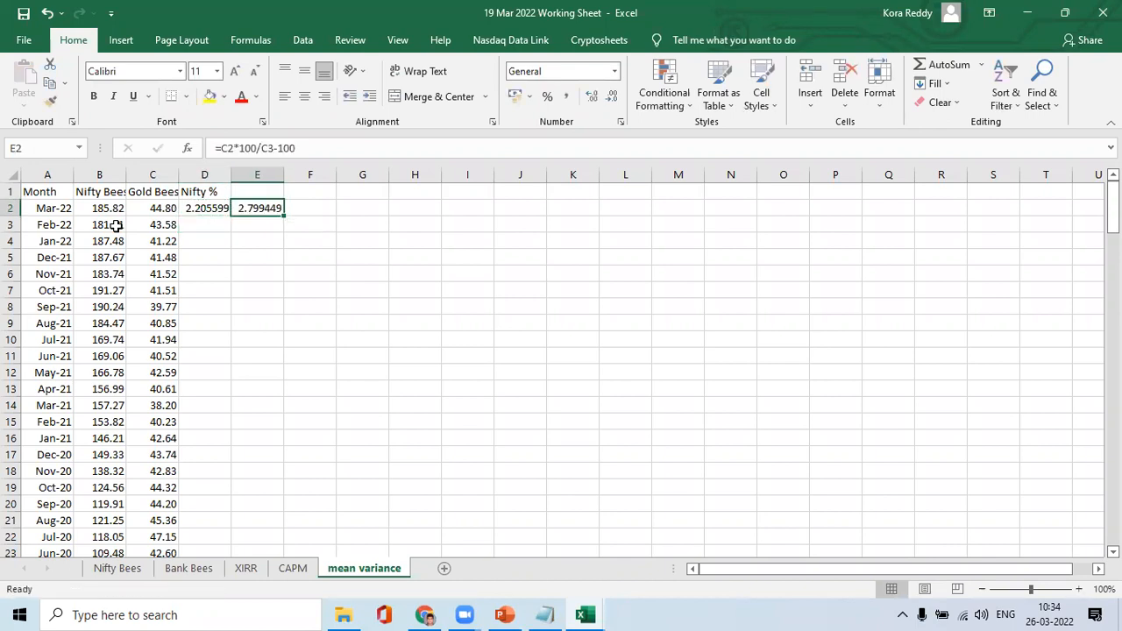
key("Up")
type("Gold %")
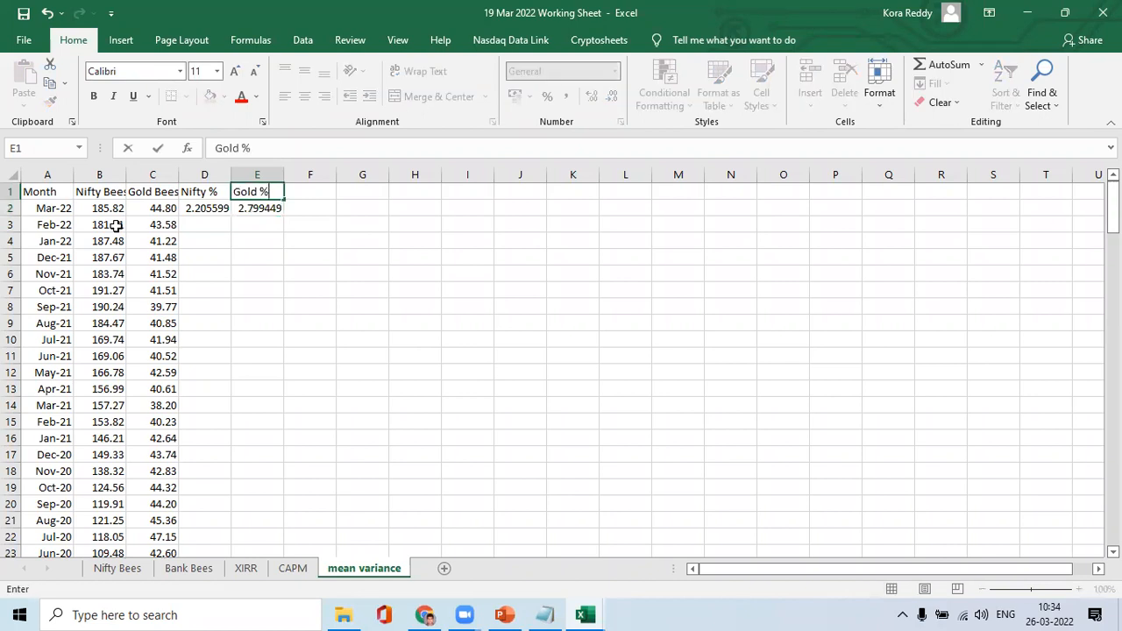
key("Return")
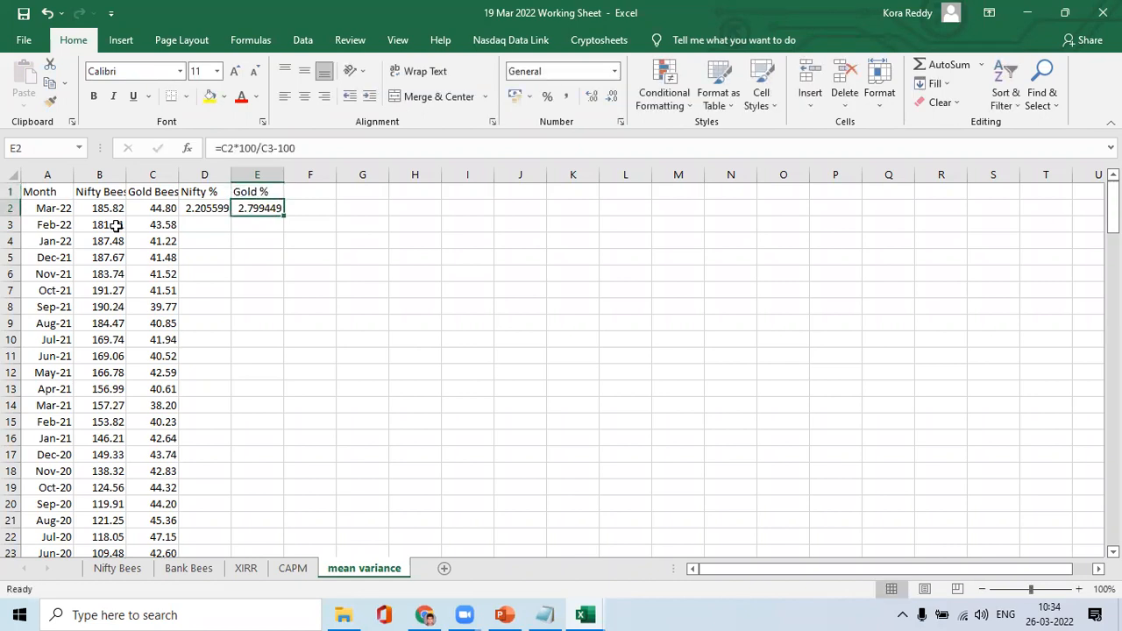
Format the Nifty % and Gold % columns as Number with two decimal places
left_click(200, 175)
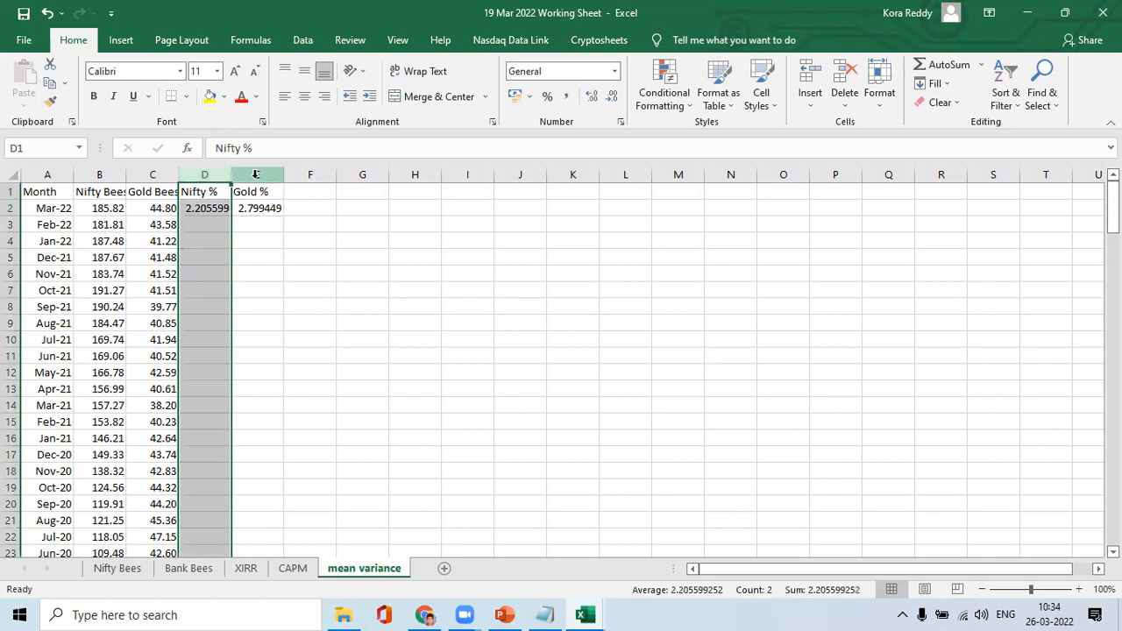
left_click_drag(255, 175, 255, 175)
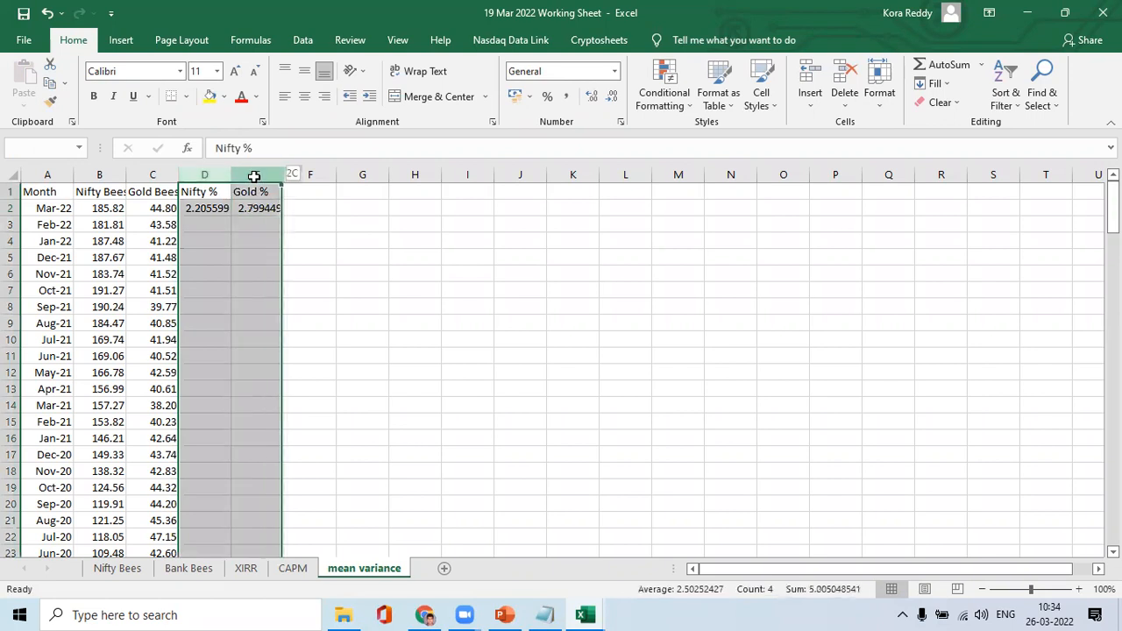
left_click(614, 73)
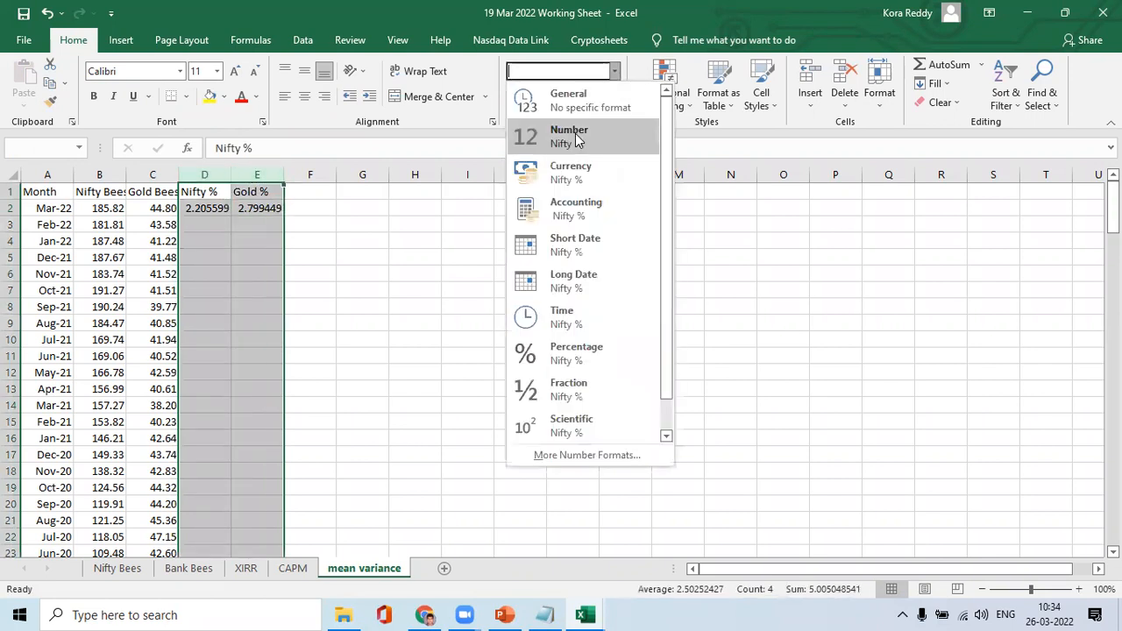
left_click(576, 136)
Copy the return formulas in D2:E2 down through row 151, the Oct-09 row
left_click(166, 224)
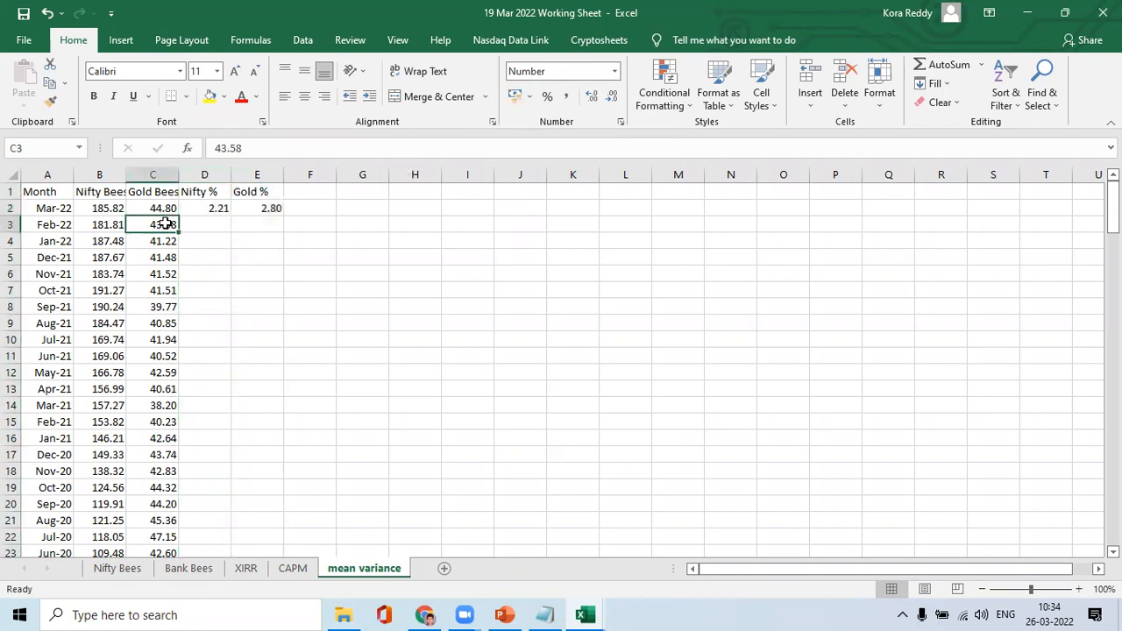
key("ctrl+Left")
key("ctrl+Down")
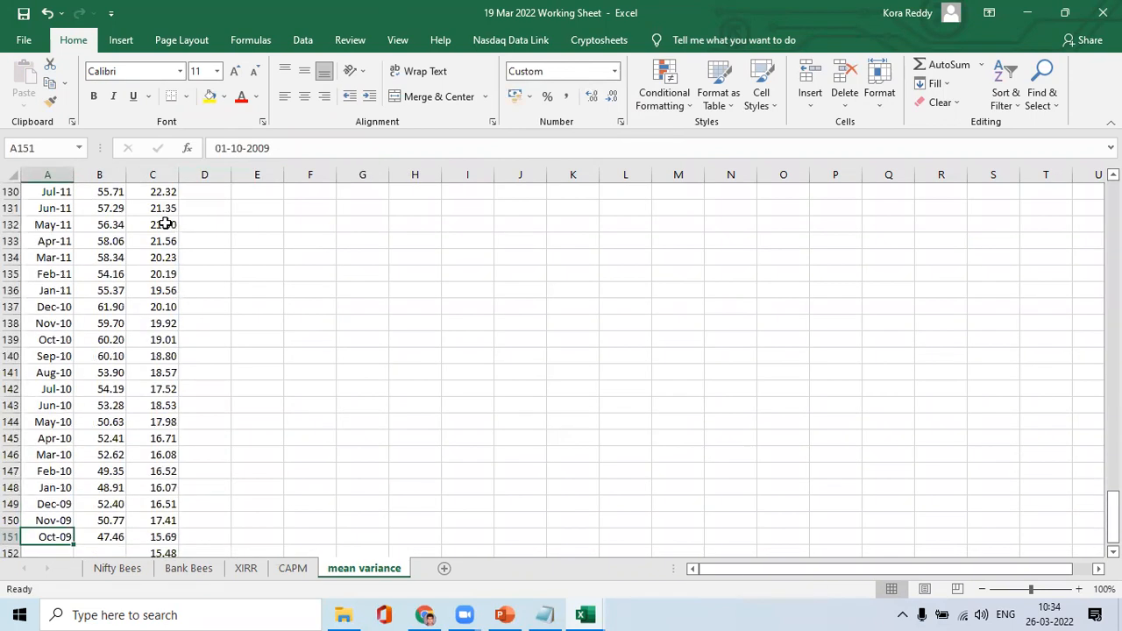
key("ctrl+Right")
key("Right")
key("ctrl+Up")
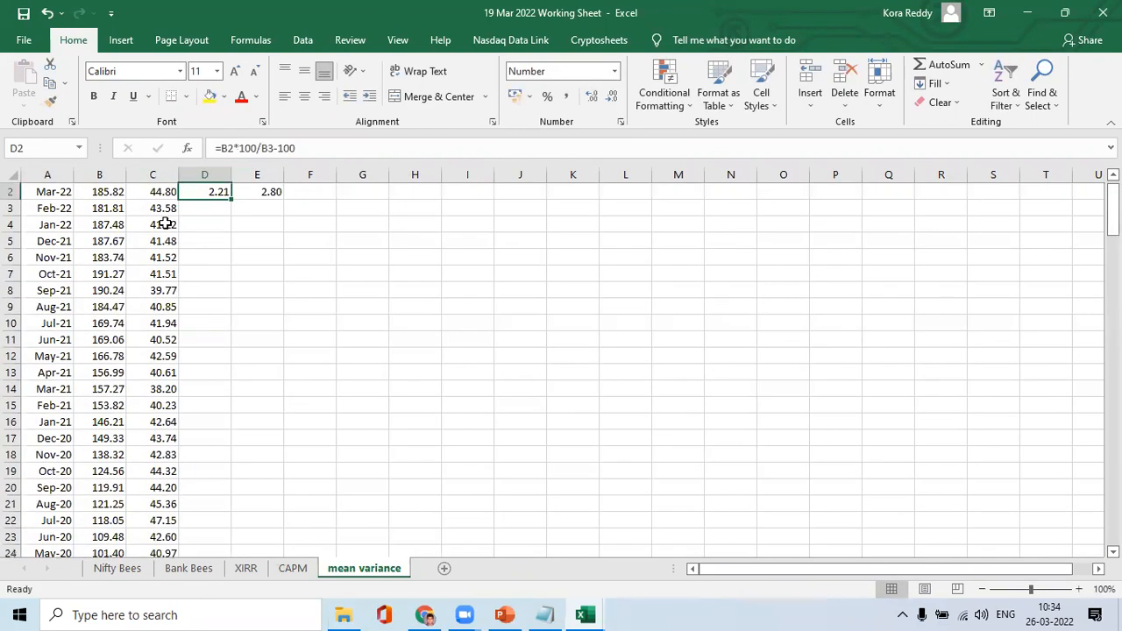
key("shift+Right")
key("ctrl+c")
key("ctrl+shift+End")
key("ctrl+v")
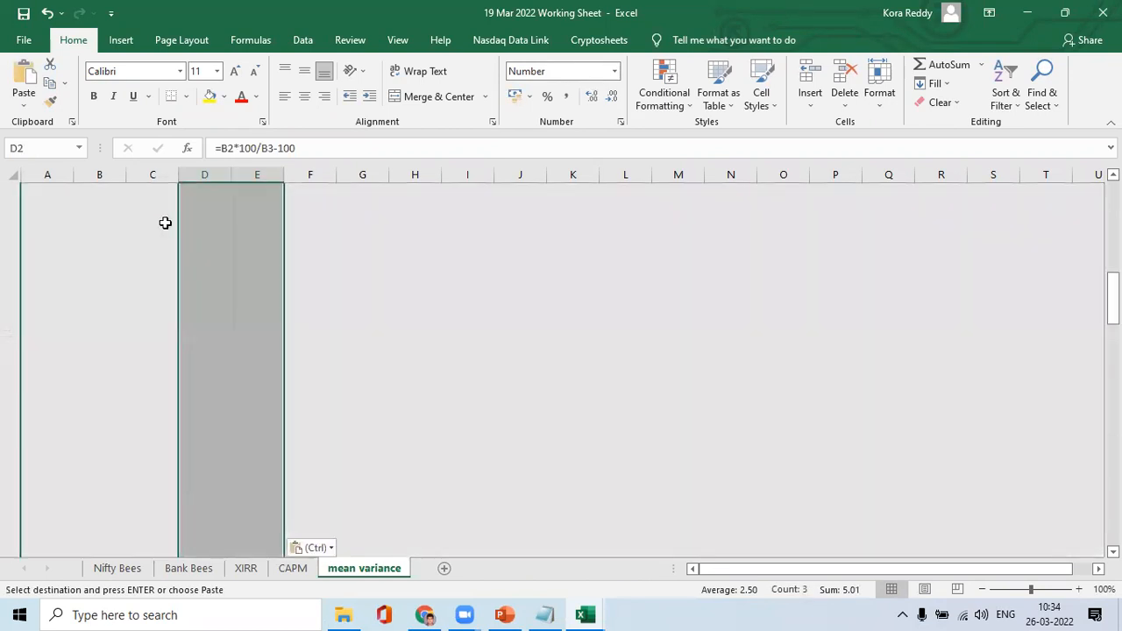
key("Escape")
Clear the Oct-09 return formulas in D151:E151
key("ctrl+Down")
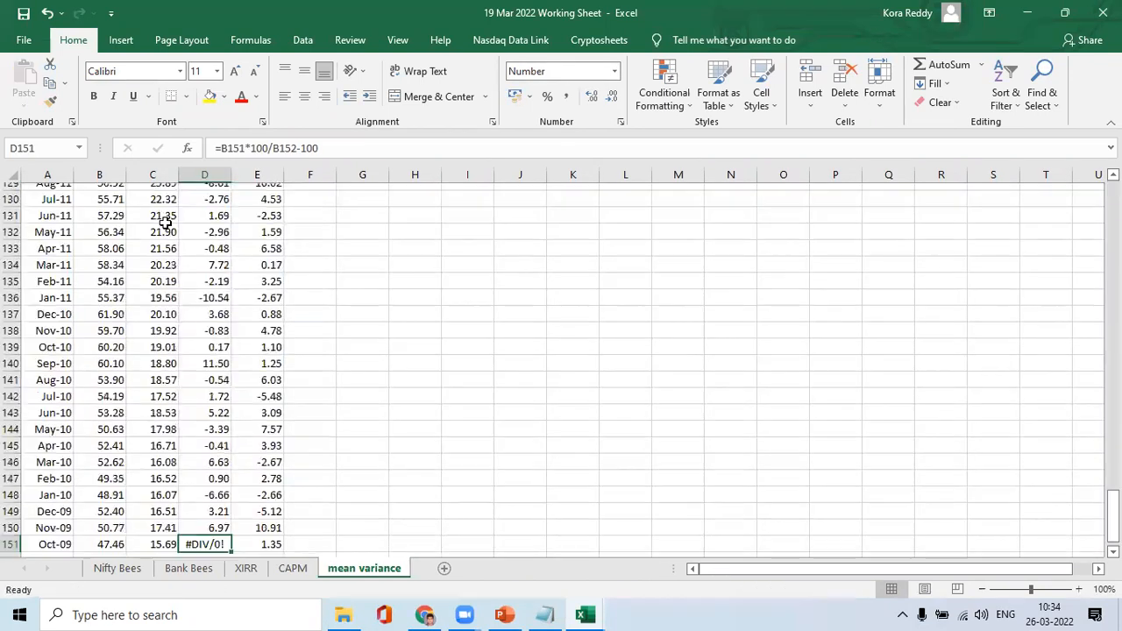
key("shift+Right")
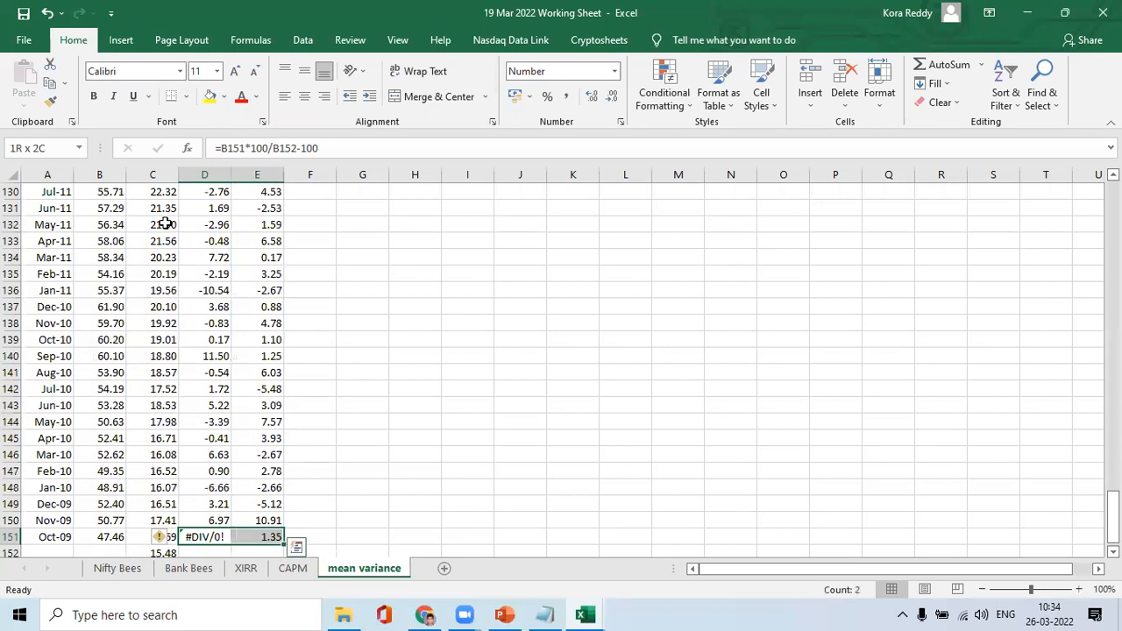
key("Delete")
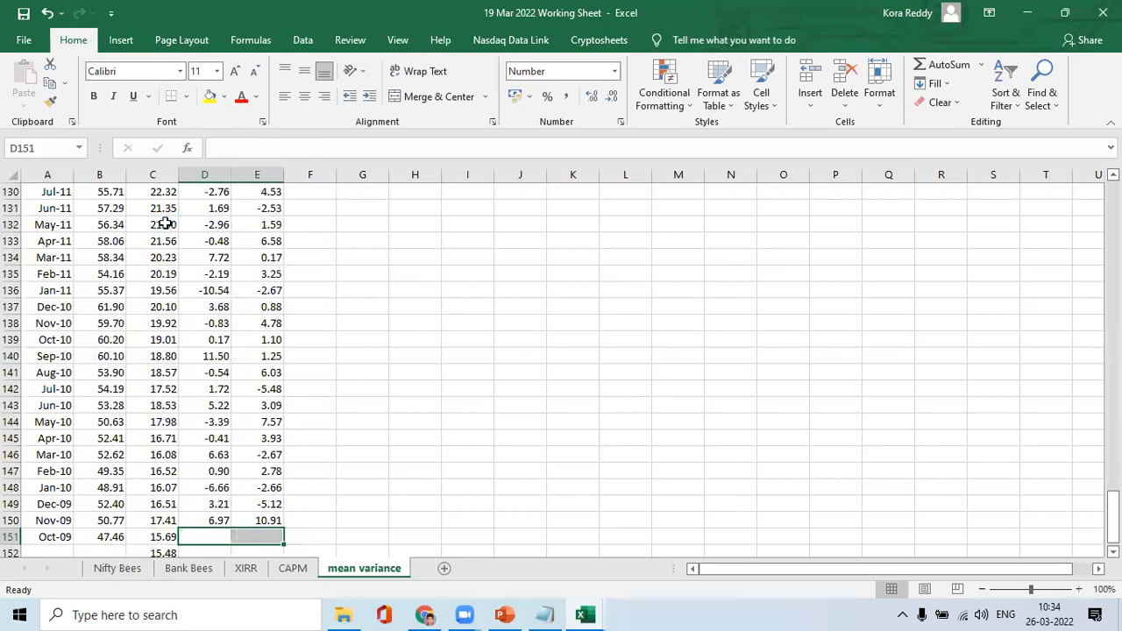
Count off 120 monthly returns in the Nifty % column, starting from Mar-22 in D2
key("ctrl+Up")
key("ctrl+Up")
key("Down")
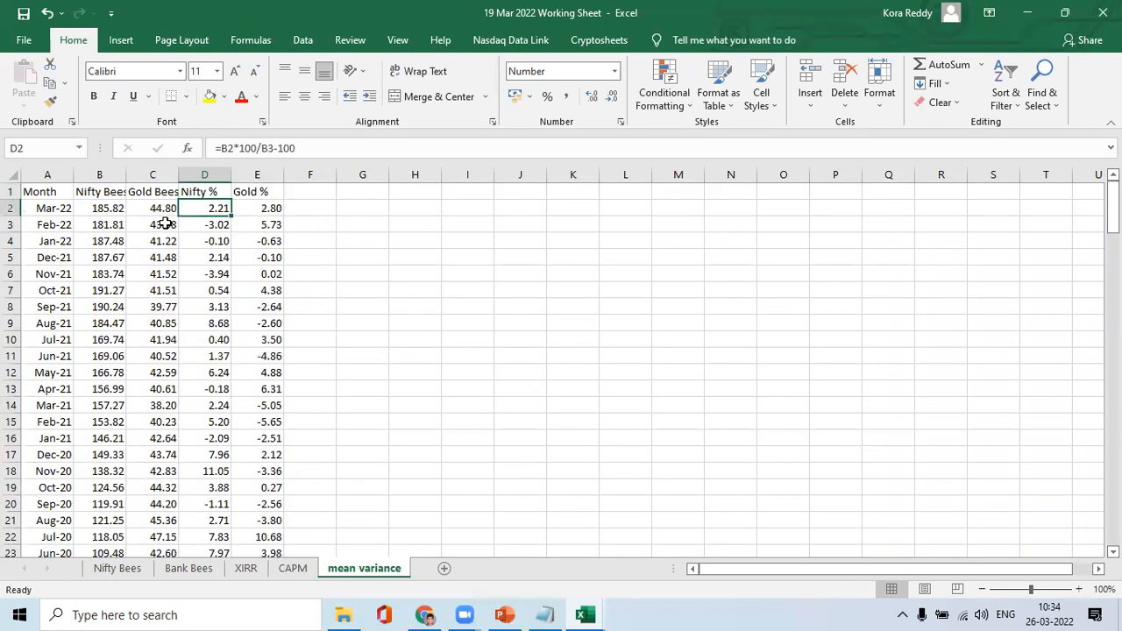
key("shift+Down")
key("shift+Down")
key("shift+Down")
key("shift+Down")
key("shift+Down")
key("shift+Down")
key("shift+Down")
key("shift+Down")
key("shift+Down")
key("shift+Down")
key("shift+Down")
key("shift+Down")
key("shift+Down")
key("shift+Down")
key("shift+Down")
key("shift+Down")
key("shift+Down")
key("shift+Down")
key("shift+Down")
key("shift+Down")
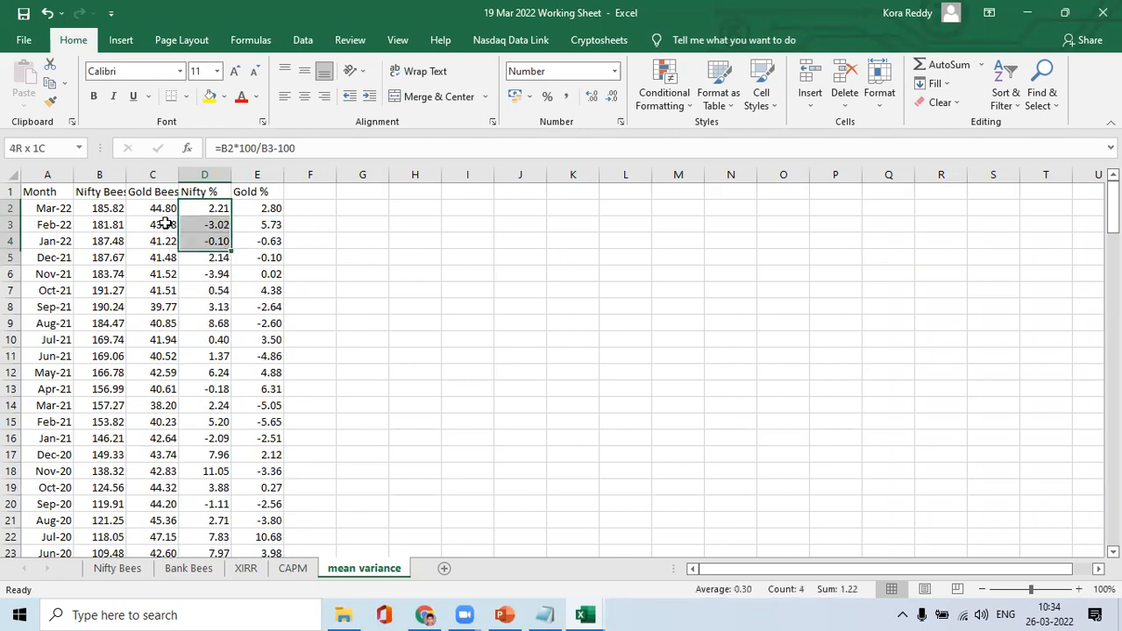
key("shift+Down")
key("shift+Down")
key("shift+Down")
key("shift+Down")
key("shift+Down")
key("shift+Down")
key("shift+Down")
key("shift+Down")
key("shift+Down")
key("shift+Down")
key("shift+Down")
key("shift+Down")
key("shift+Down")
key("shift+Down")
key("shift+Down")
key("shift+Down")
key("shift+Down")
key("shift+Down")
key("shift+Down")
key("shift+Down")
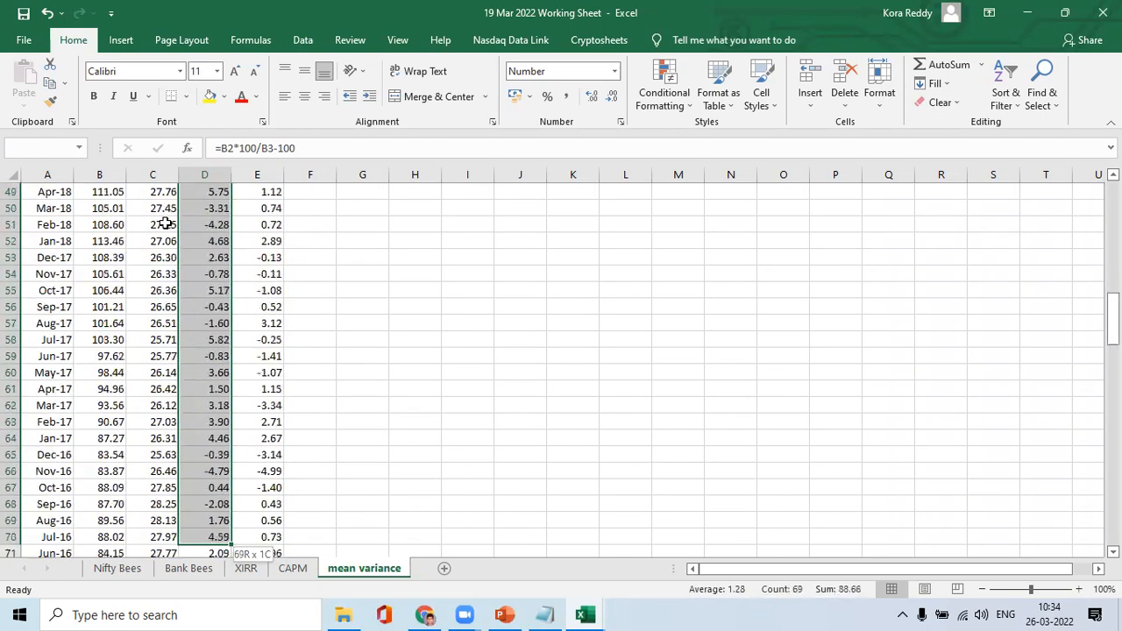
key("shift+Down")
key("shift+Down")
key("shift+Down")
key("shift+Down")
key("shift+Down")
key("shift+Down")
key("shift+Down")
key("shift+Down")
key("shift+Down")
key("shift+Down")
key("shift+Down")
key("shift+Down")
key("shift+Down")
key("shift+Down")
key("shift+Down")
key("shift+Down")
key("shift+Down")
key("shift+Down")
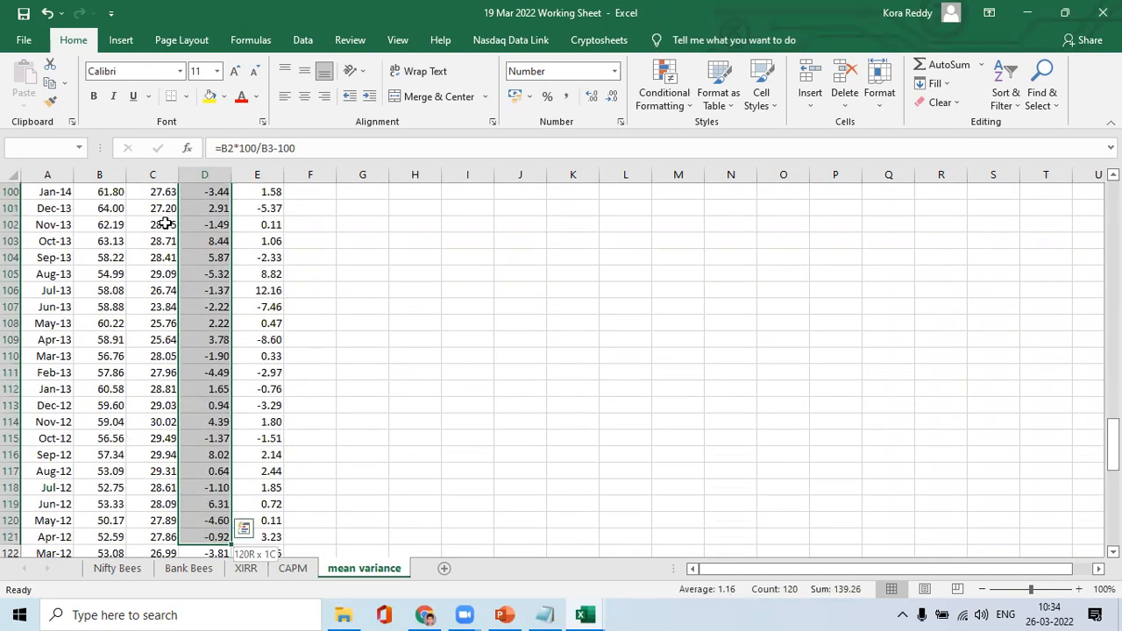
Clear the Nifty % and Gold % returns from Mar-12 in row 122 down, keeping only Apr-12 to Mar-22
left_click(211, 552)
key("shift+Right")
key("shift+Down")
key("shift+Down")
key("shift+Down")
key("shift+Down")
key("shift+Down")
key("shift+Down")
key("shift+Down")
key("shift+Down")
key("shift+Down")
key("shift+Down")
key("shift+Down")
key("shift+Down")
key("shift+Down")
key("shift+Down")
key("shift+Down")
key("shift+Down")
key("shift+Down")
key("shift+Down")
key("shift+Down")
key("shift+Down")
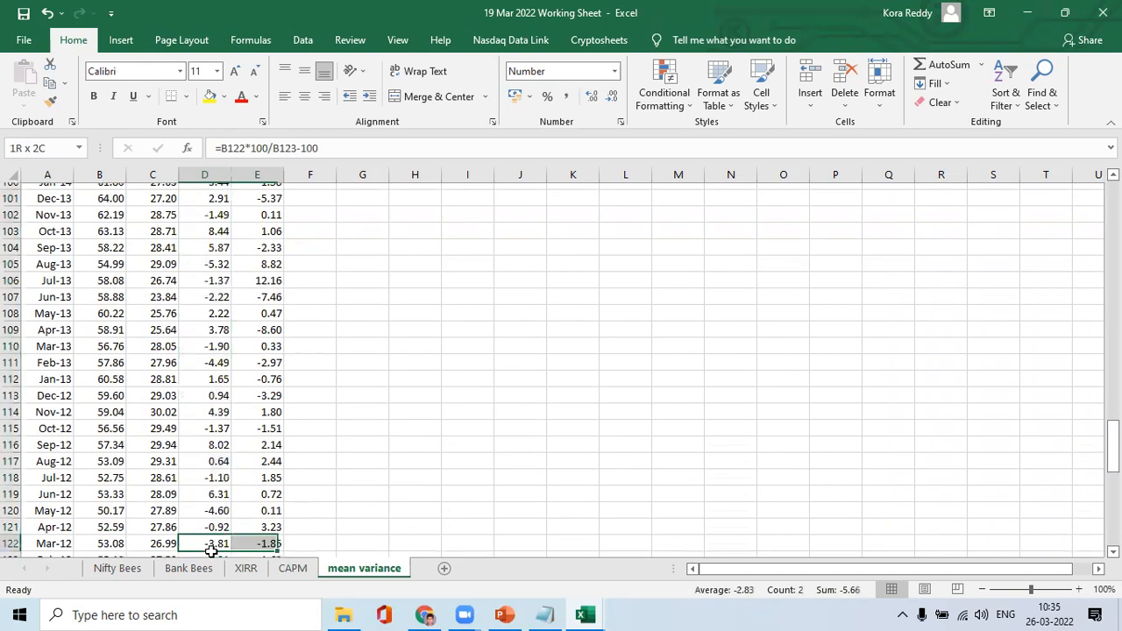
key("Delete")
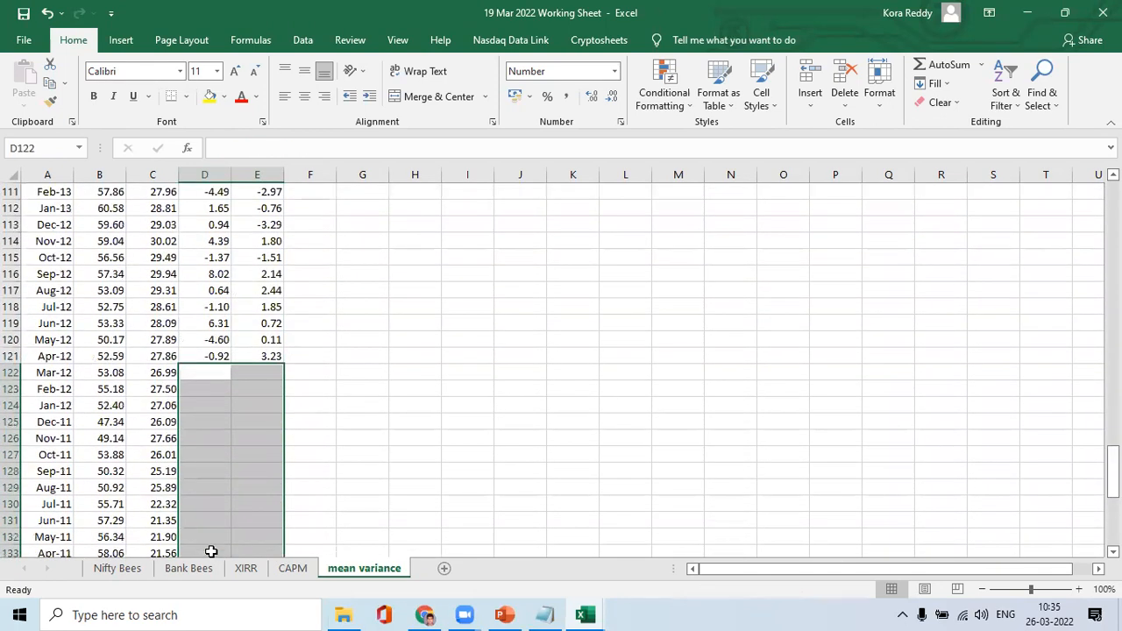
Enter the labels Nifty Returns in H3 and Gold Returns in H4
key("ctrl+Up")
key("ctrl+Up")
key("Down")
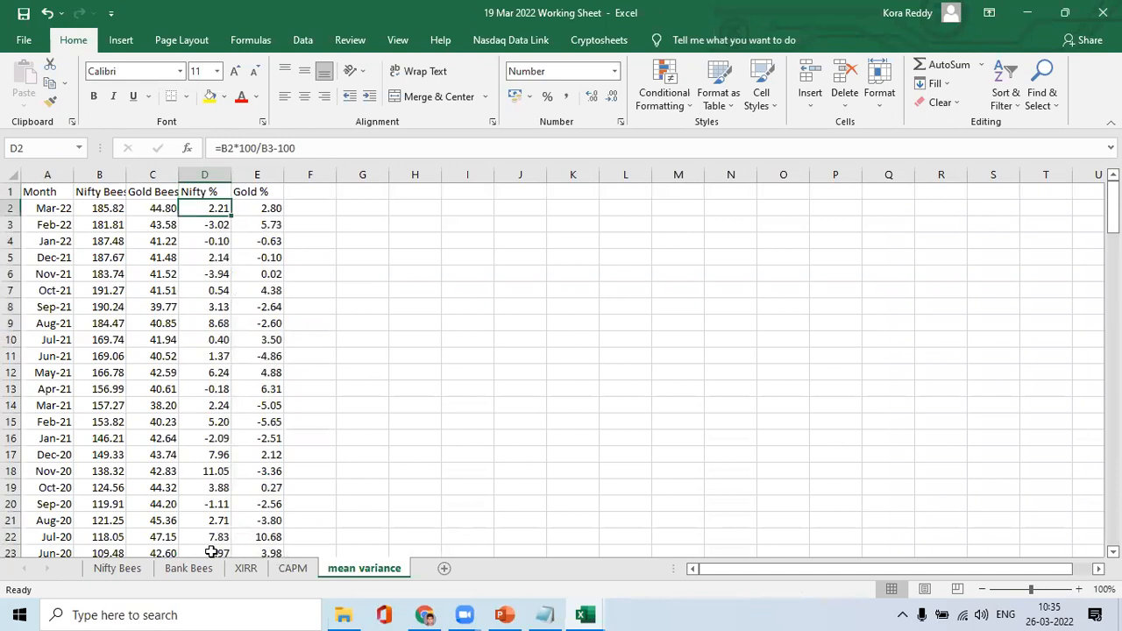
key("Right")
key("Right")
key("Right")
key("Right")
key("Down")
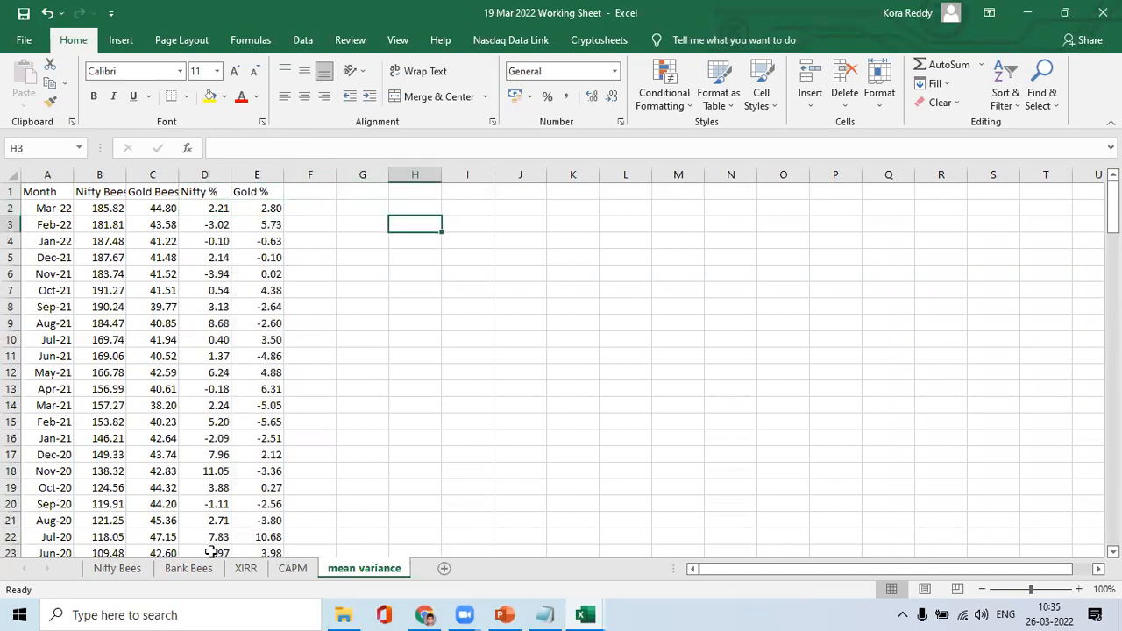
key("Left")
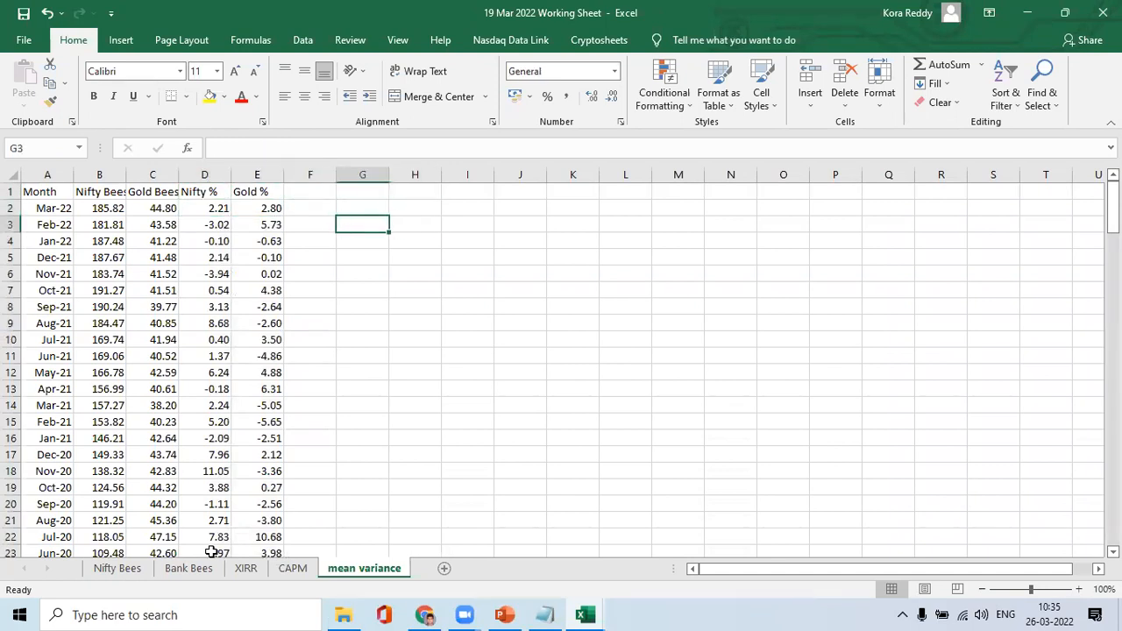
type("Nifty")
key("Escape")
key("Right")
type("Nifty ")
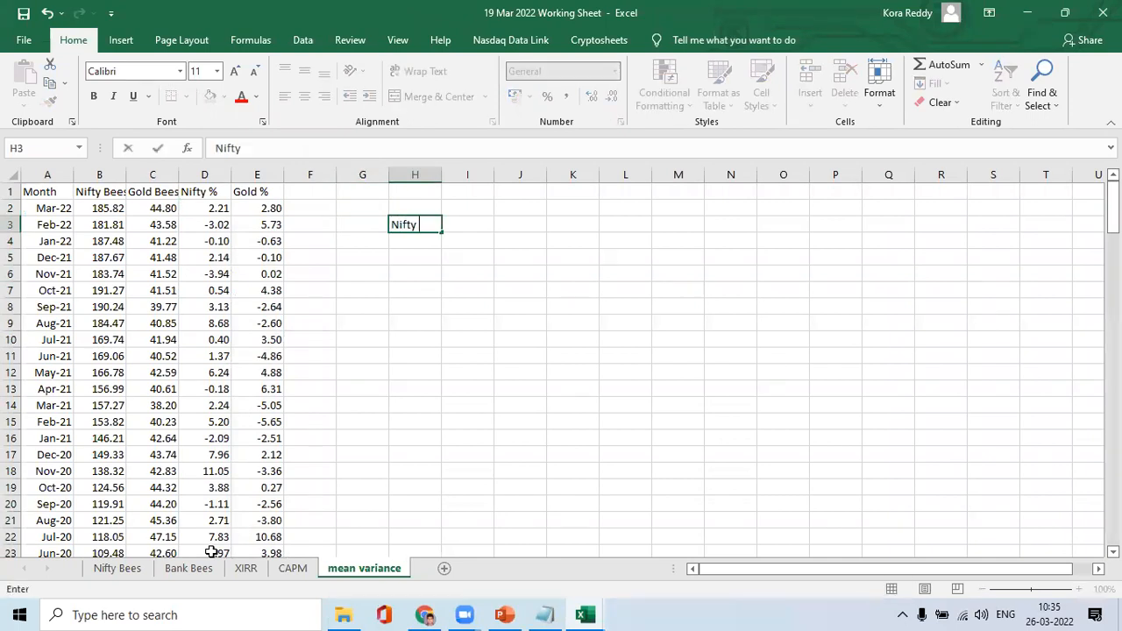
type("Returns")
key("Return")
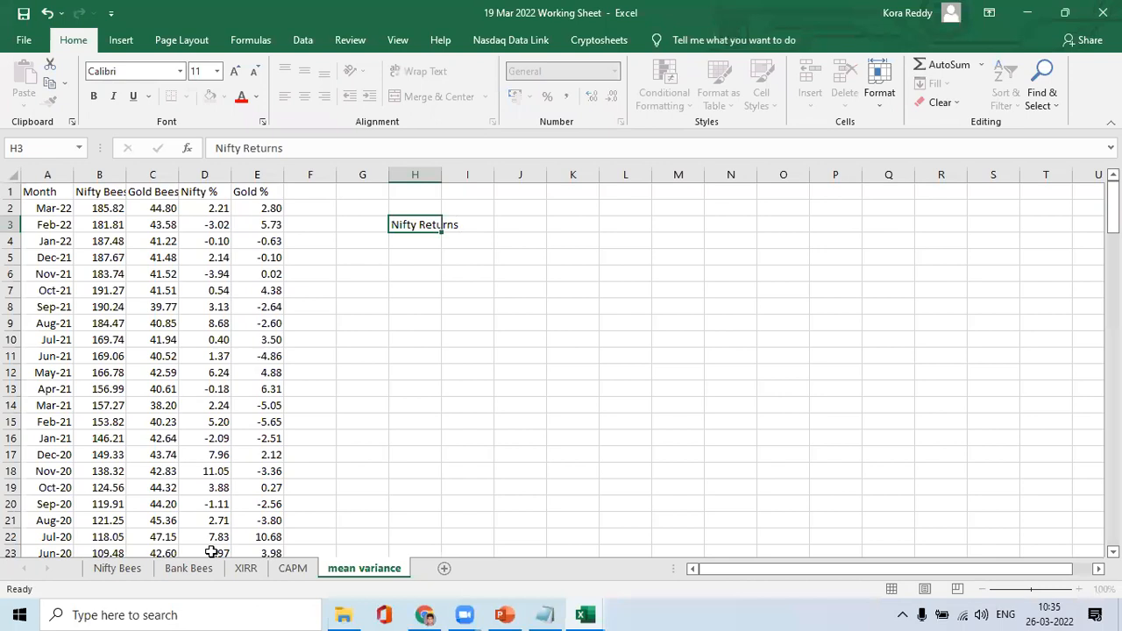
type("Gold ")
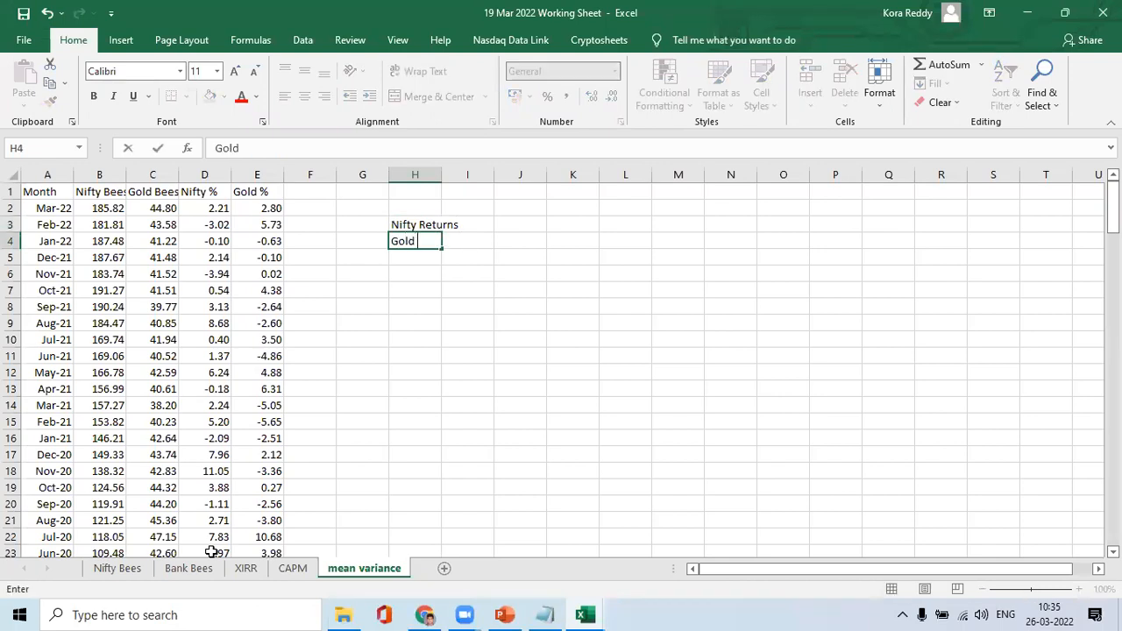
type("Returns")
key("Return")
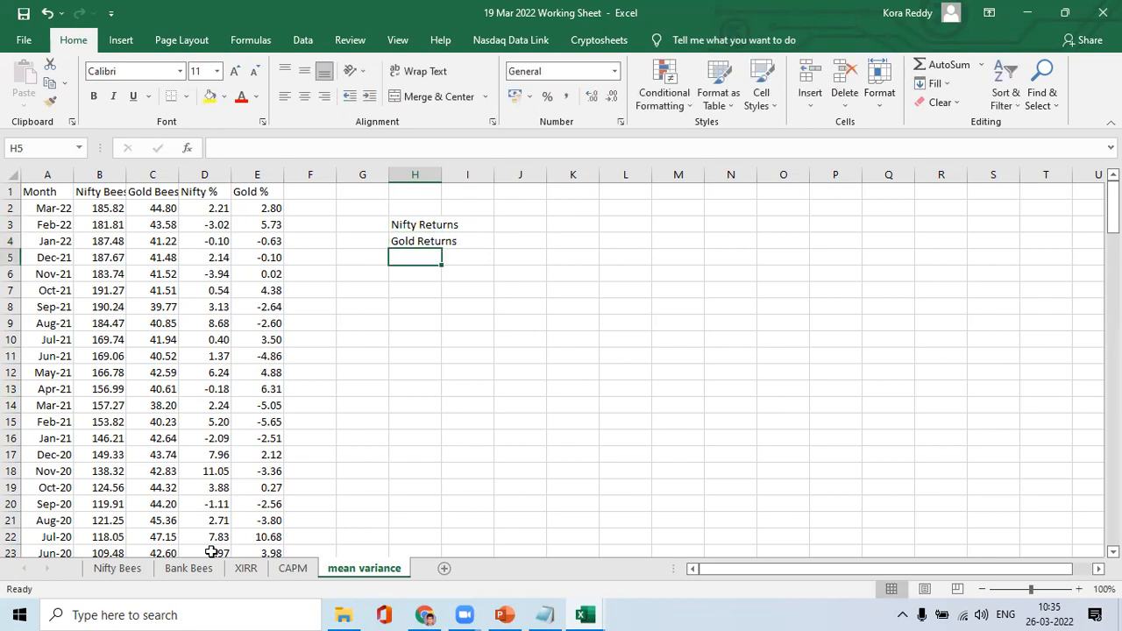
Calculate the average Nifty monthly return in I3 by applying AVERAGE to the whole of column D
key("Up")
key("Up")
key("Right")
type("=")
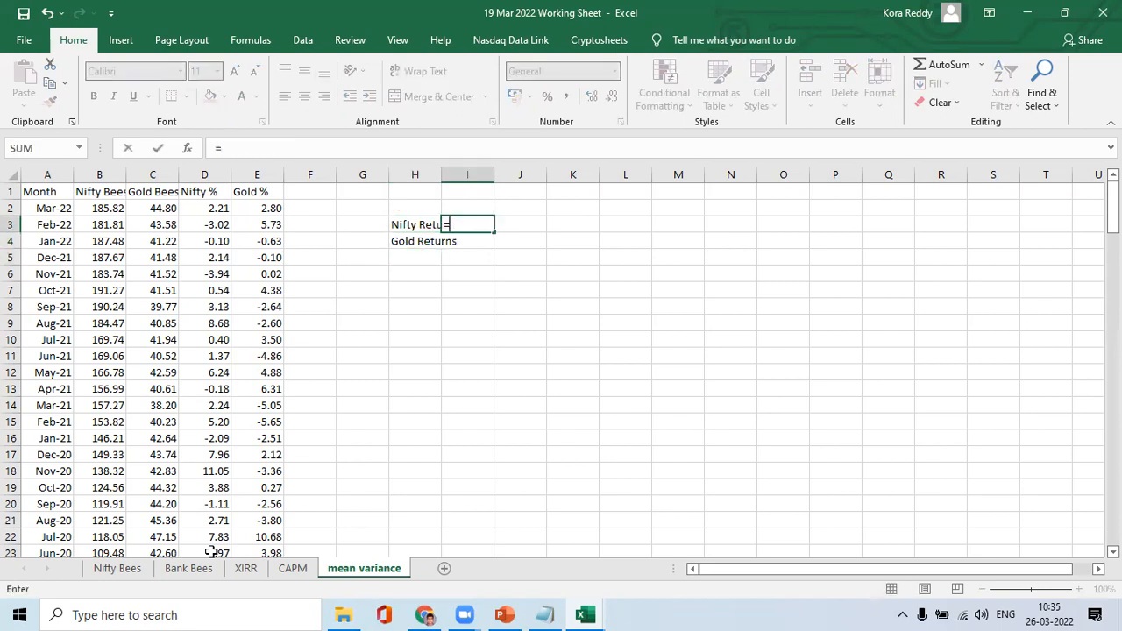
type("AVERGAE")
key("BackSpace")
key("BackSpace")
key("BackSpace")
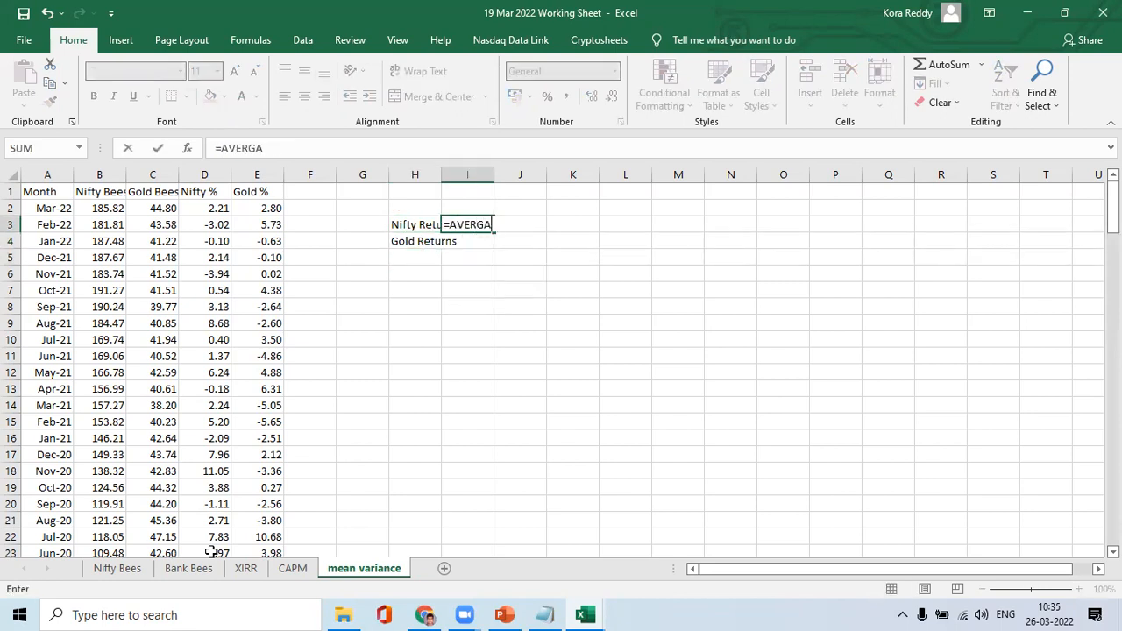
type("AGE(")
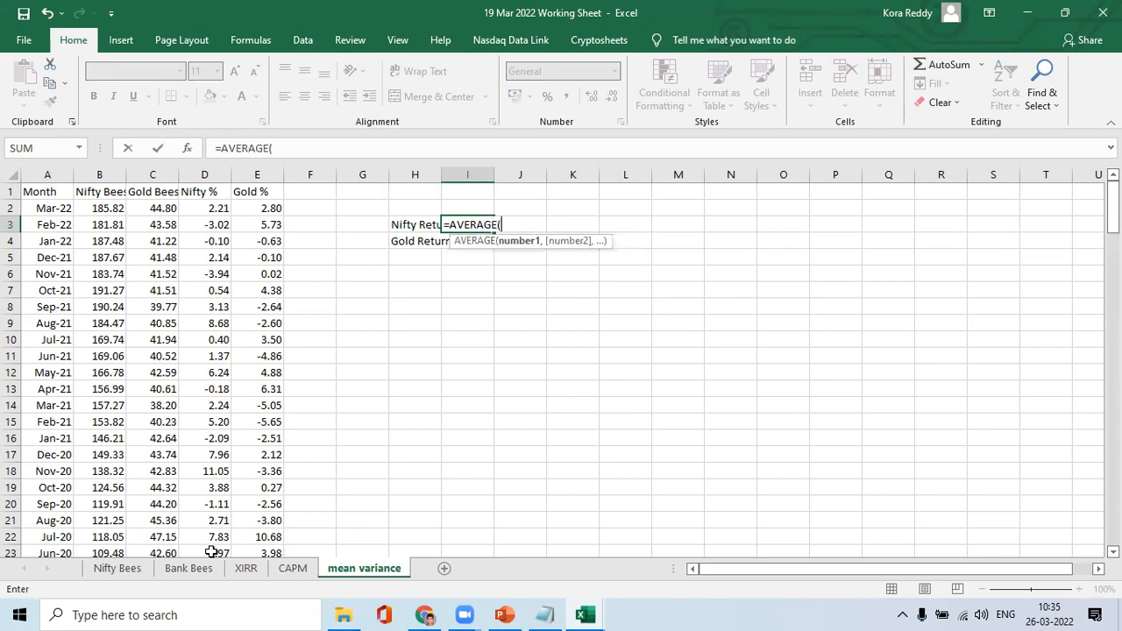
left_click(211, 174)
type(")")
key("Return")
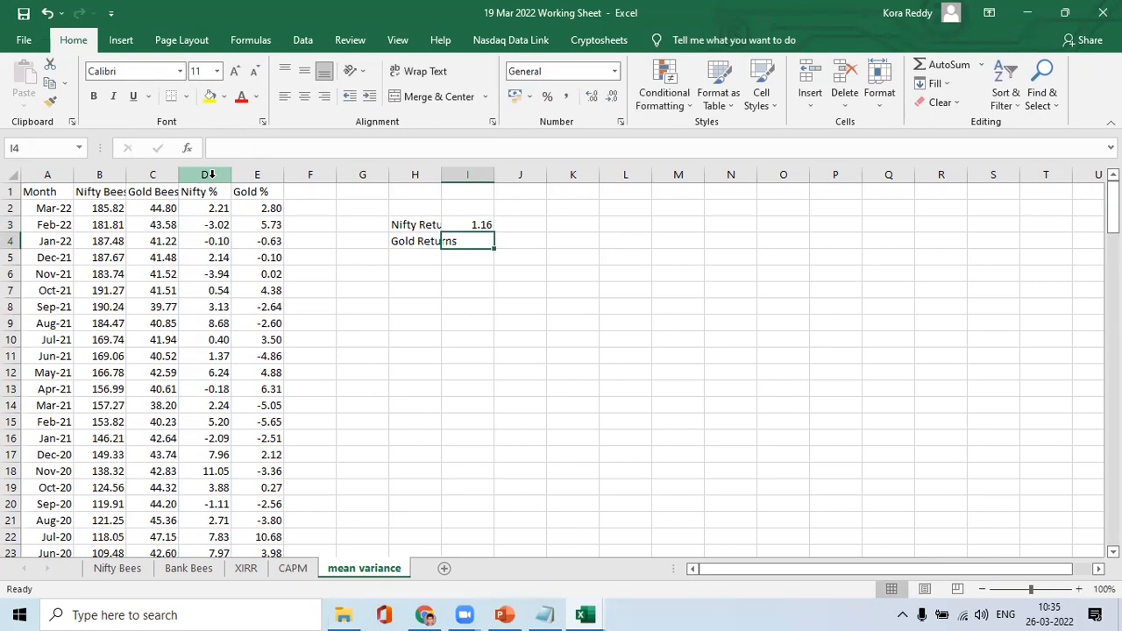
Calculate the average Gold monthly return in I4 by applying AVERAGE to all of column E, and widen column H to fit its labels
type("=AVERGAE")
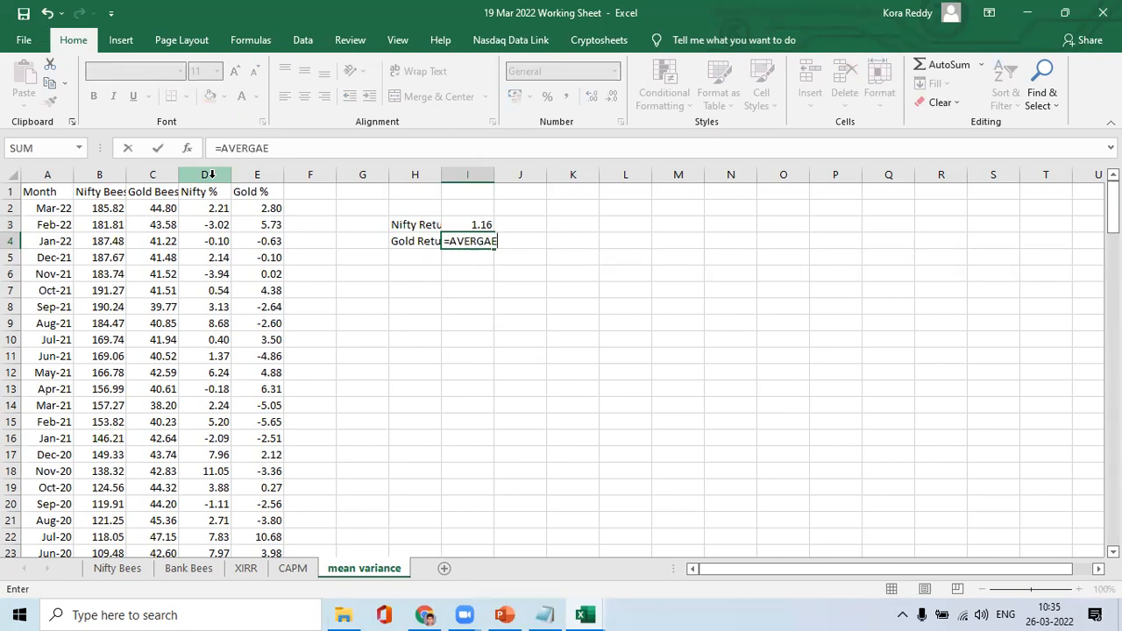
key("BackSpace")
key("BackSpace")
key("BackSpace")
type("AGE")
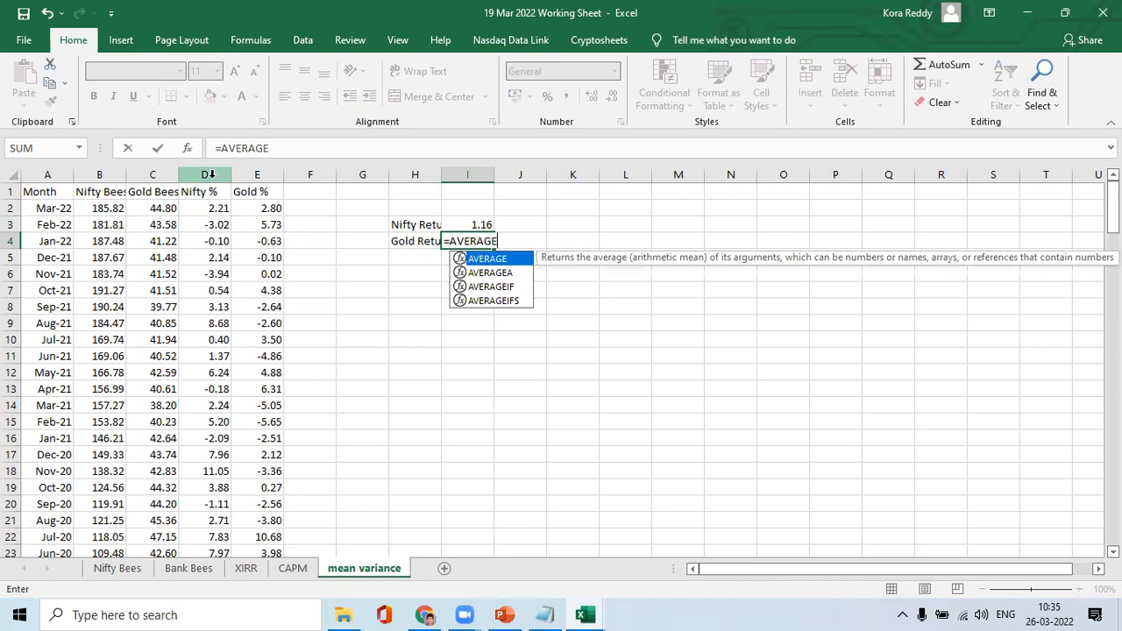
type("(")
left_click(245, 173)
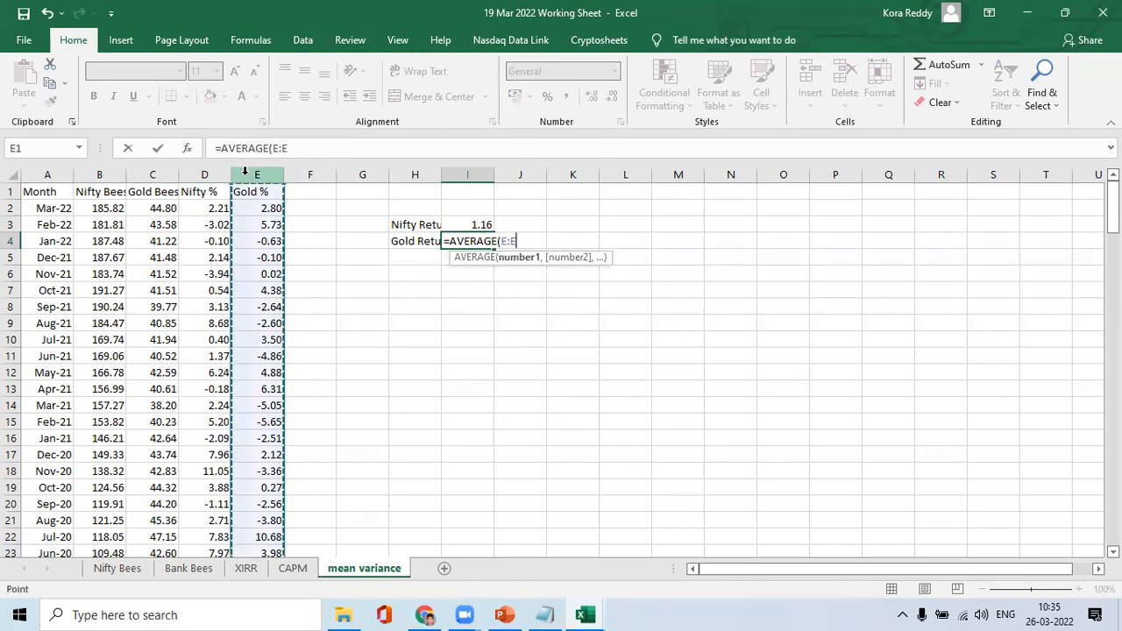
type(")")
key("Return")
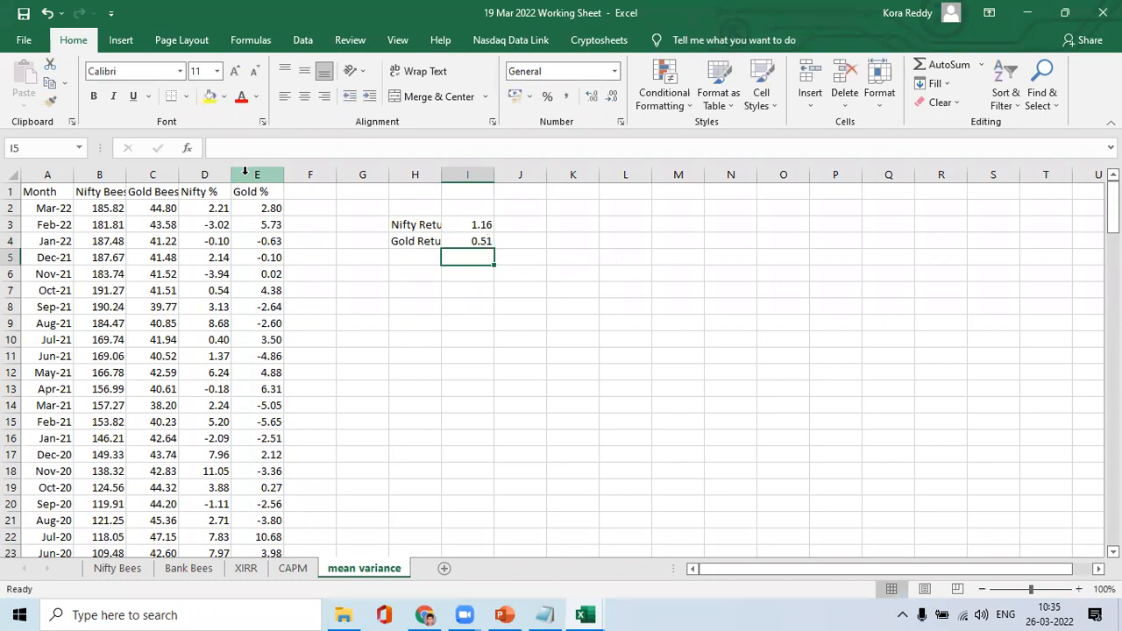
double_click(441, 172)
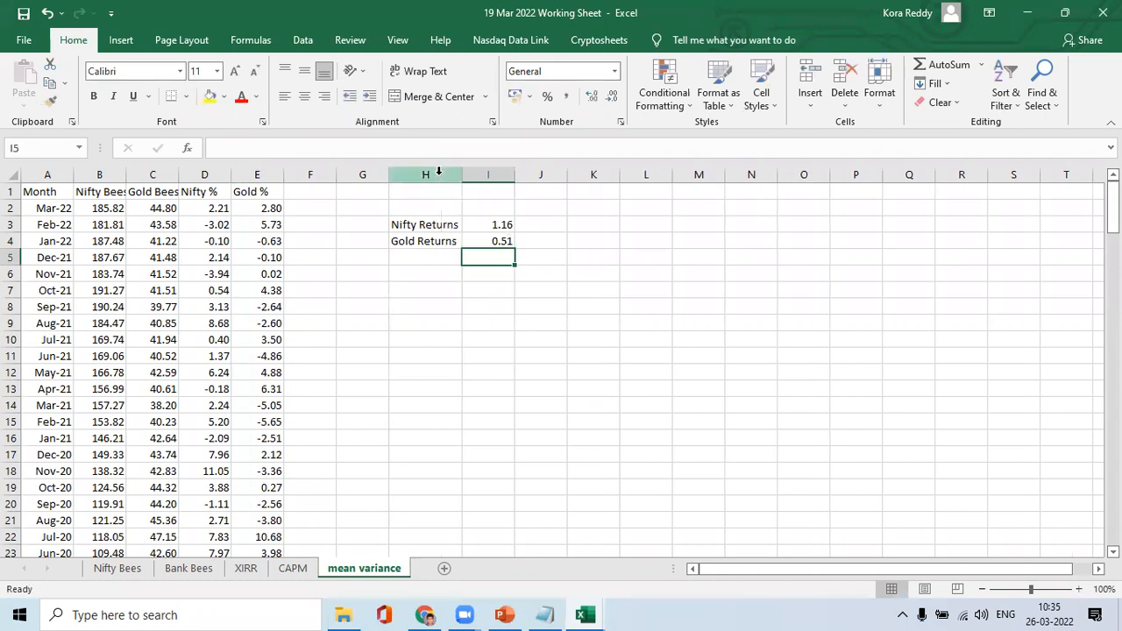
Enter the weight table headings Nifty in H8 and Gold in I8
key("Left")
key("Left")
key("Down")
key("Down")
key("Down")
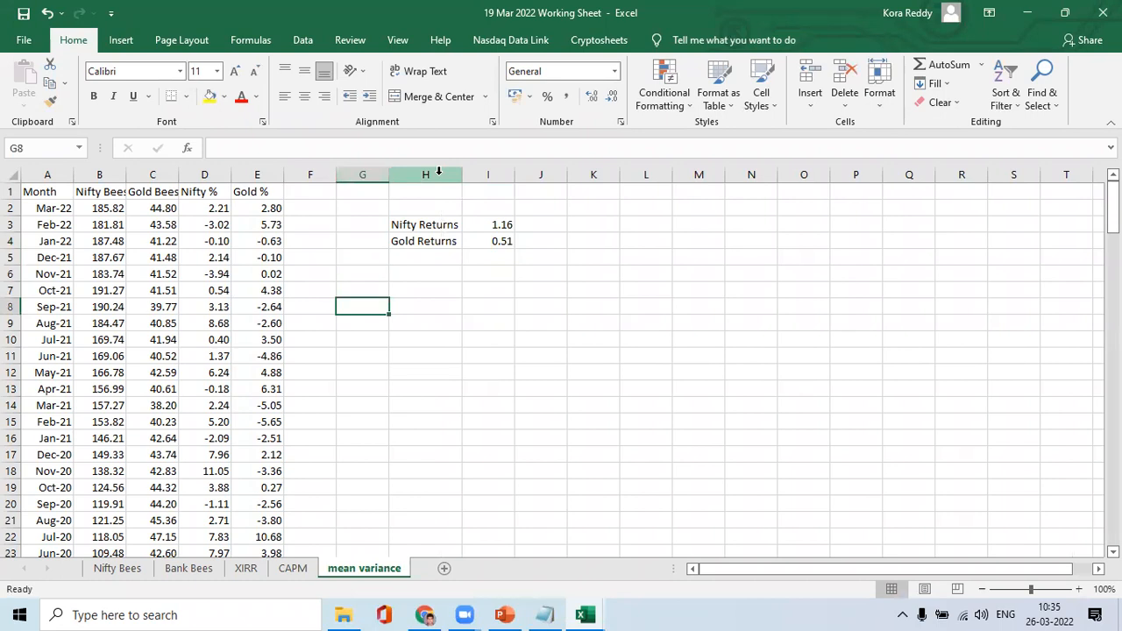
key("Right")
type("Nifty")
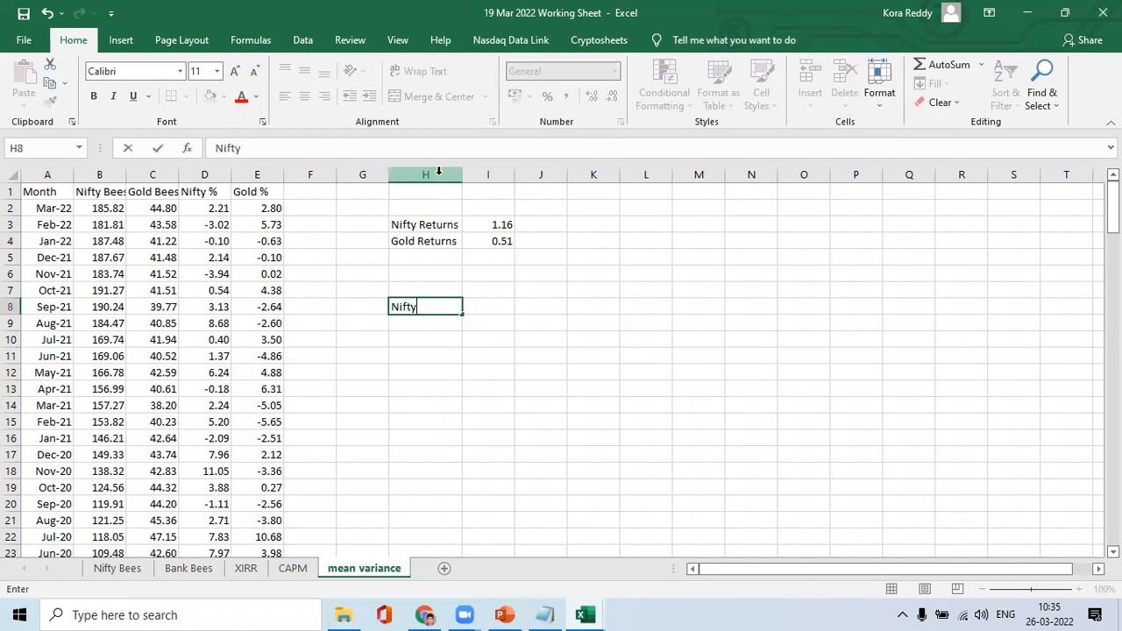
key("Return")
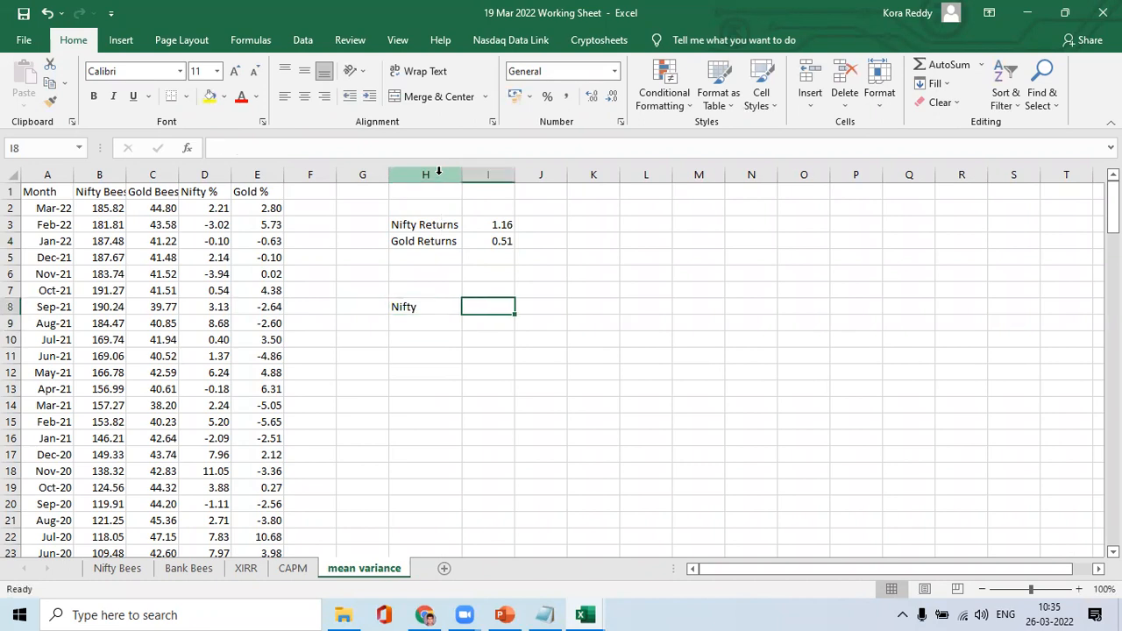
type("Gold")
key("Return")
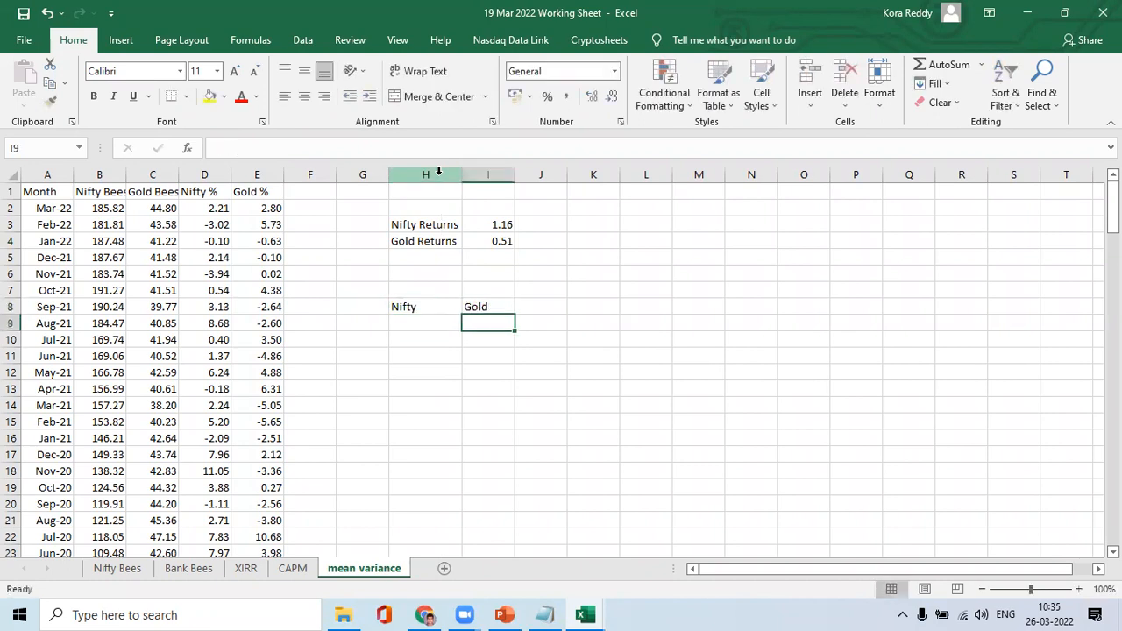
Enter a Nifty weight of 1 in H9 and the Gold weight formula =1-H9 in I9
key("Left")
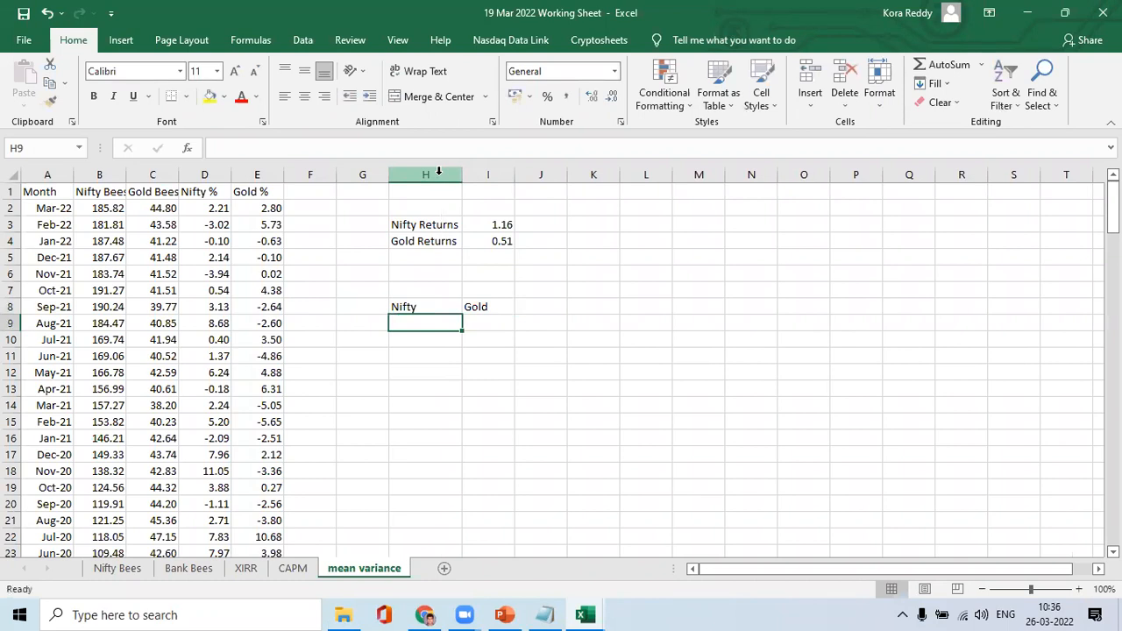
type("1")
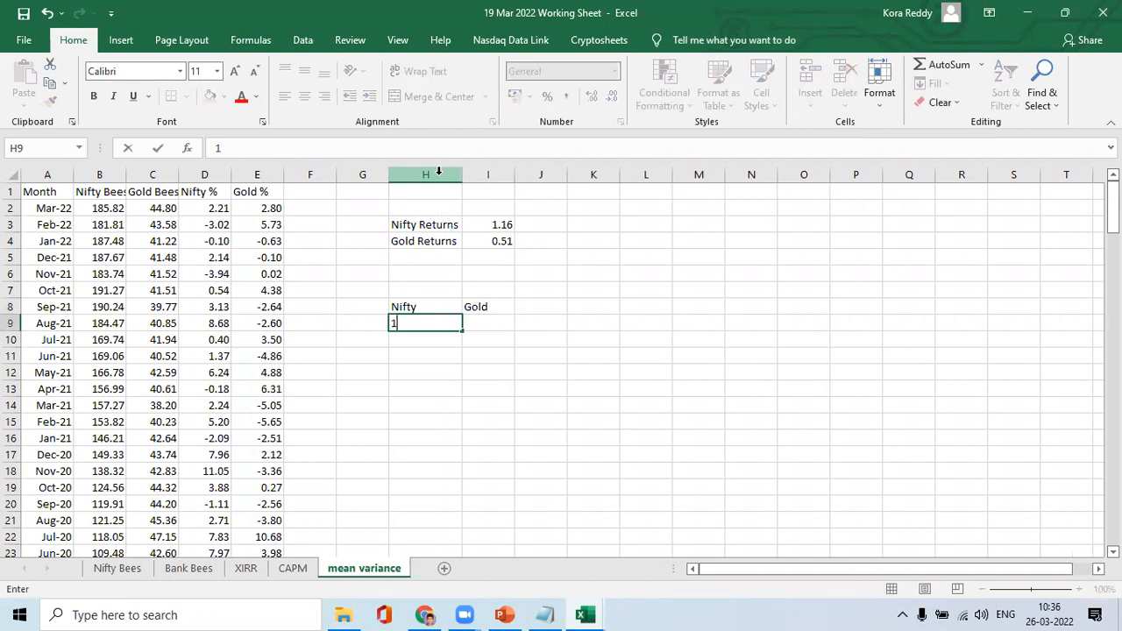
key("Return")
key("Up")
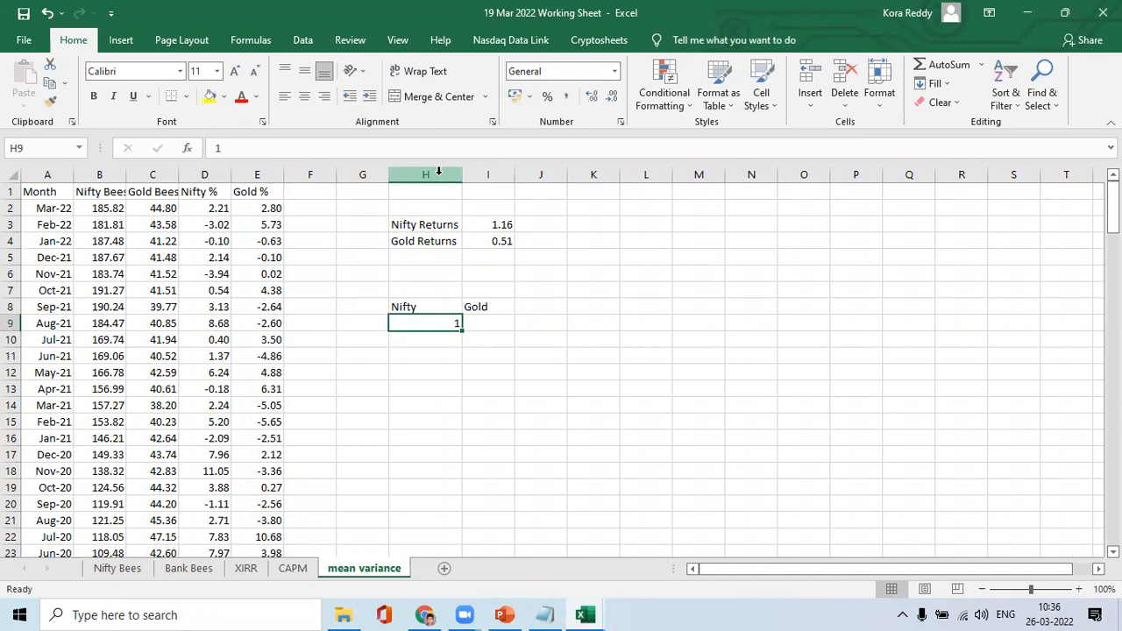
key("Right")
type("=1")
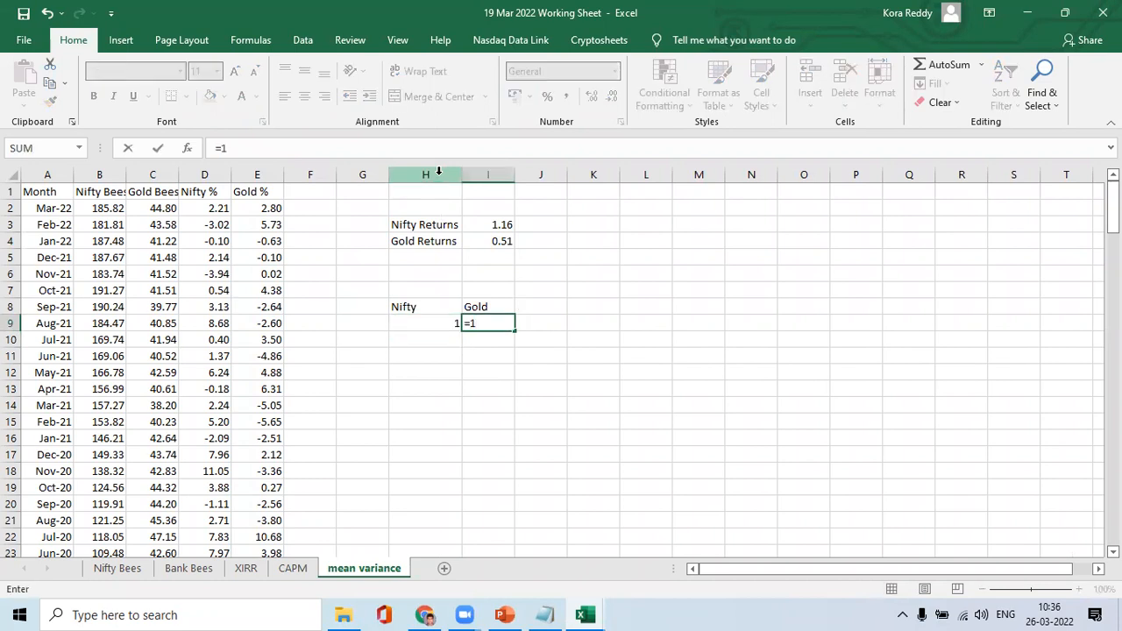
type("-")
left_click(446, 323)
key("Return")
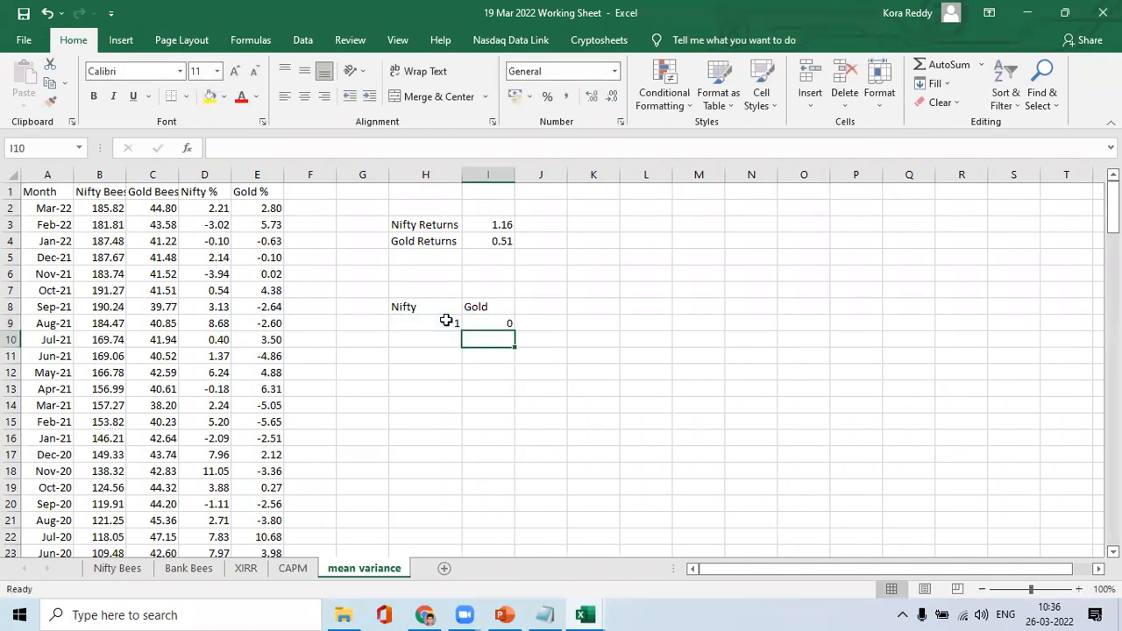
Enter the formula =H9-0.05 in H10 to reduce the Nifty weight by 0.05
key("Left")
type("=")
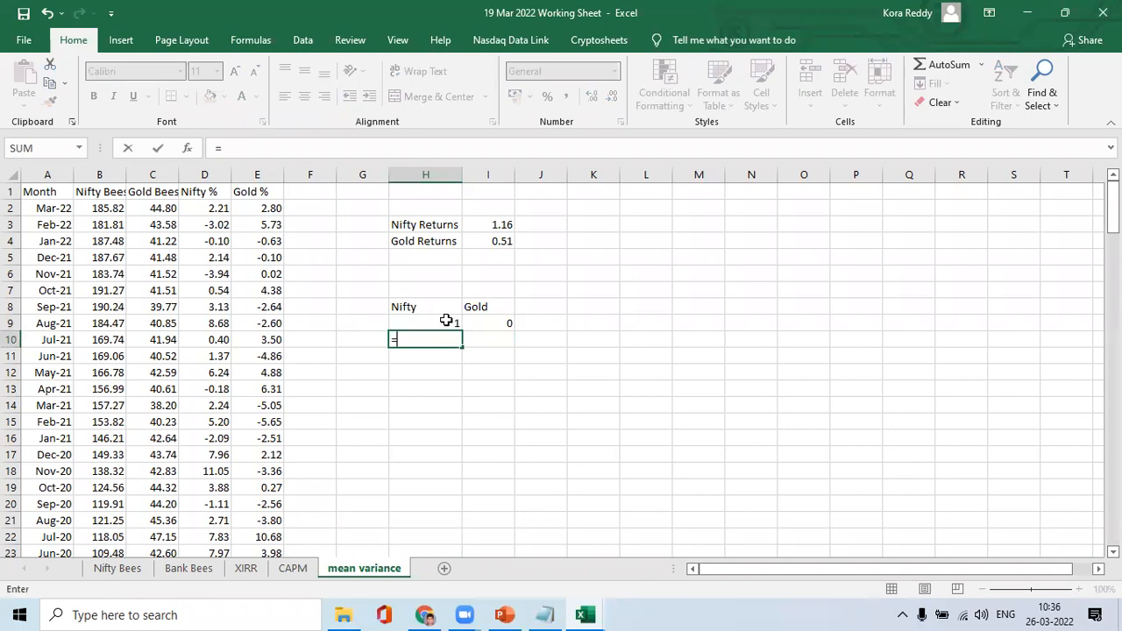
left_click(446, 321)
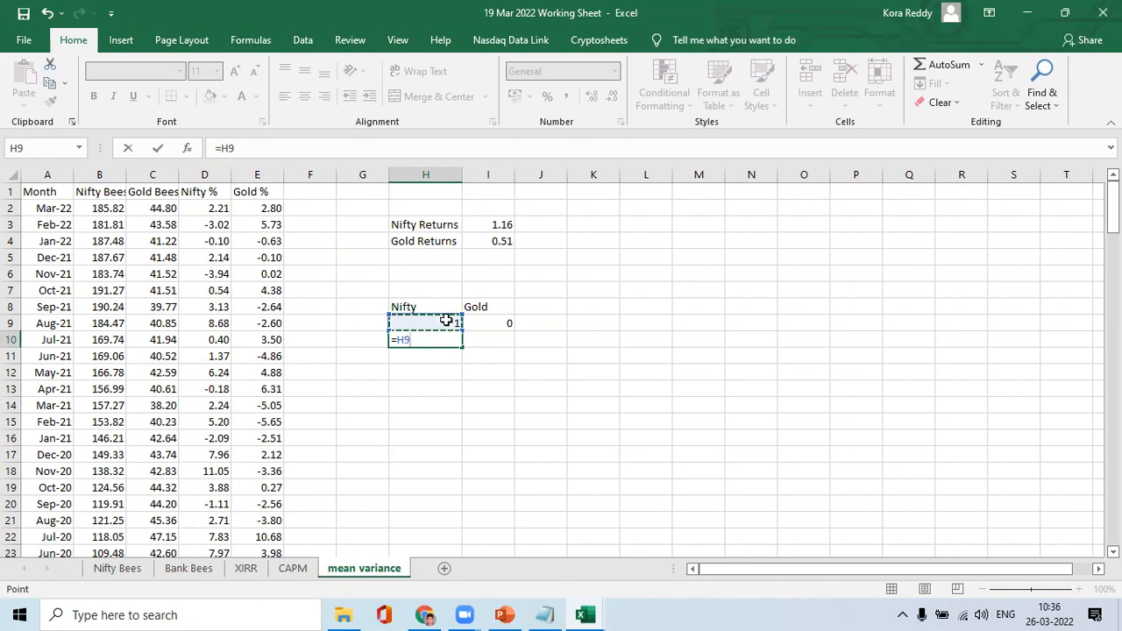
type("-0.5")
left_click(246, 148)
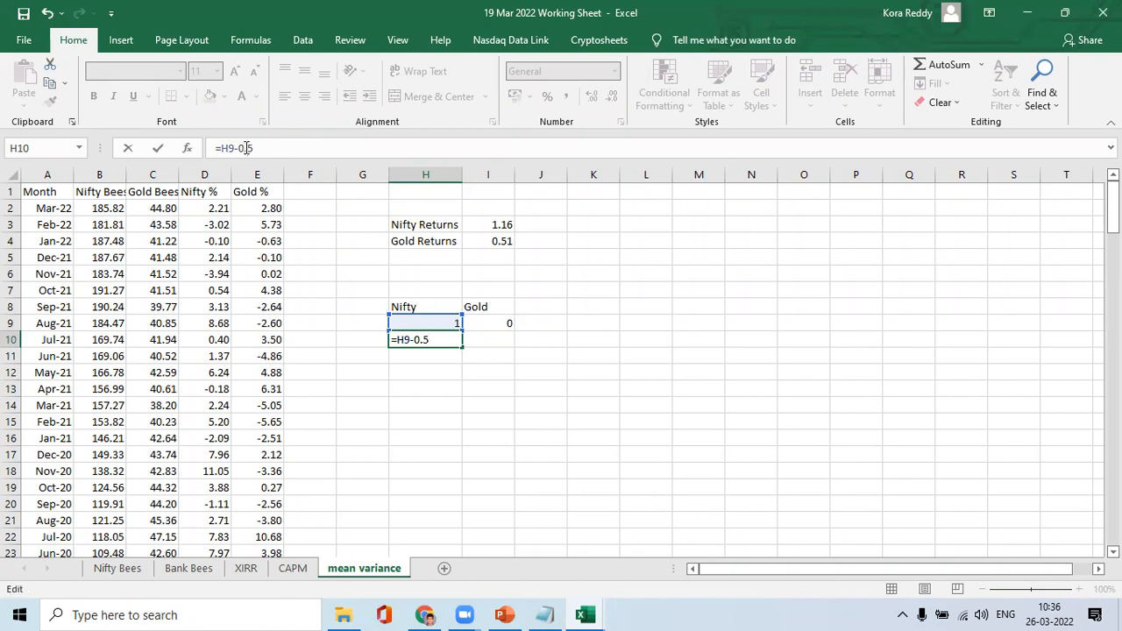
type("0")
key("Return")
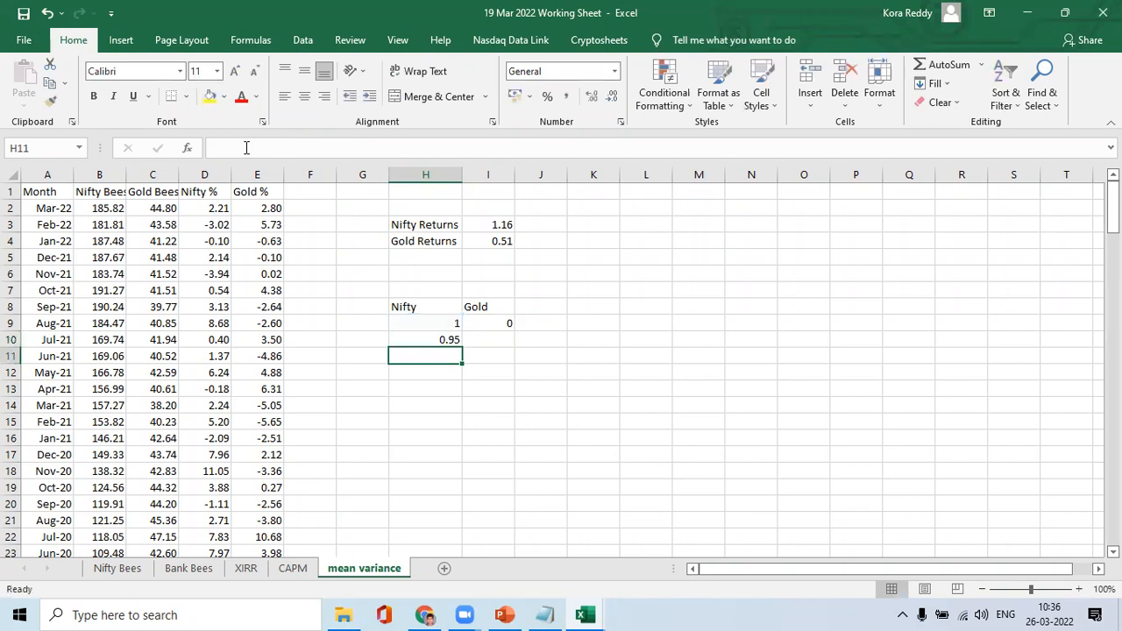
Copy the Gold weight formula from I9 into I10
key("Up")
key("ctrl+c")
key("Escape")
key("Right")
key("Up")
key("ctrl+c")
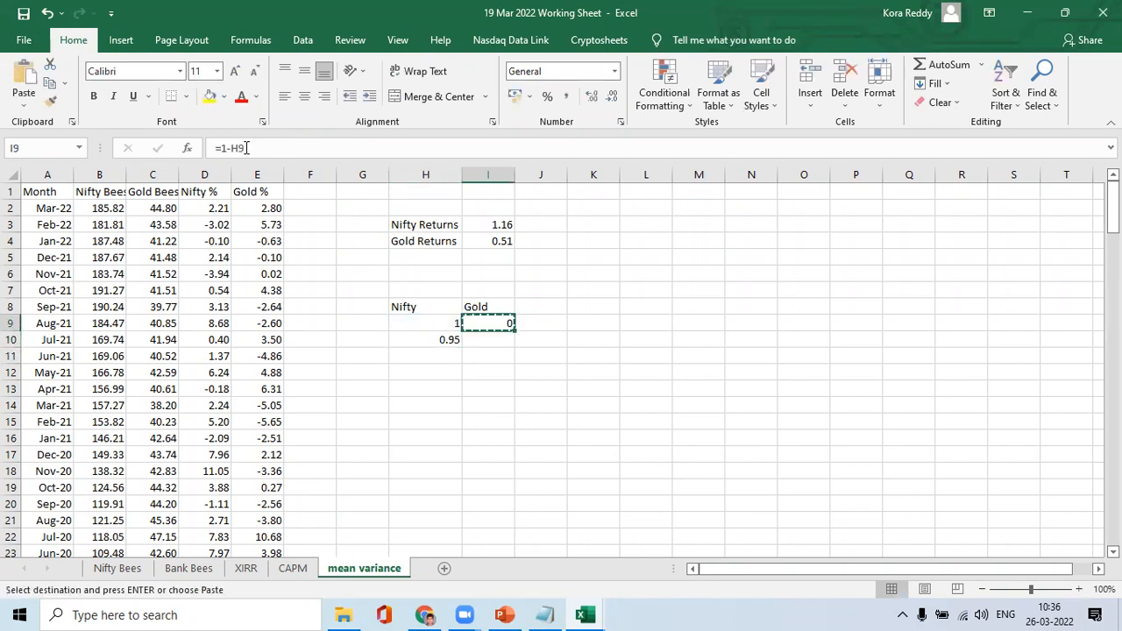
key("Down")
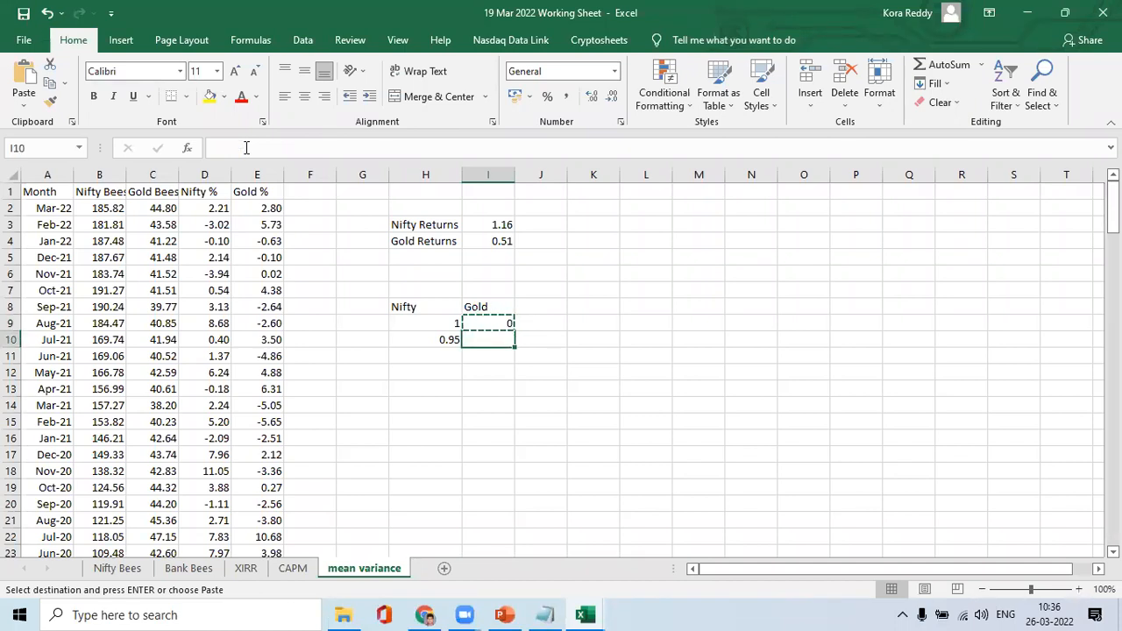
key("ctrl+v")
key("Escape")
Copy the Nifty and Gold weight formulas from H10:I10 down through row 23
key("Left")
key("shift+Right")
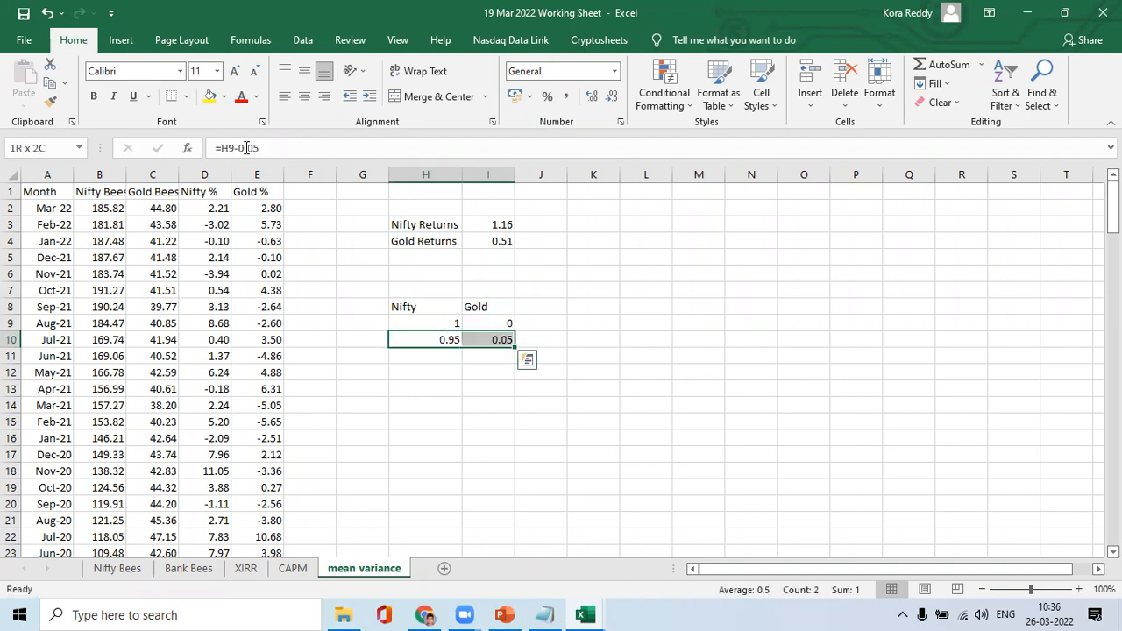
key("ctrl+c")
key("shift+Down")
key("shift+Down")
key("shift+Down")
key("shift+Down")
key("shift+Down")
key("shift+Down")
key("shift+Down")
key("shift+Down")
key("shift+Down")
key("shift+Down")
key("shift+Down")
key("shift+Down")
key("shift+Down")
key("shift+Down")
key("shift+Down")
key("shift+Down")
key("shift+Down")
key("shift+Down")
key("shift+Down")
key("shift+Down")
key("shift+Down")
key("shift+Down")
key("shift+Down")
key("shift+Down")
key("shift+Down")
key("shift+Down")
key("shift+Down")
key("shift+Down")
key("shift+Down")
key("shift+Down")
key("shift+Down")
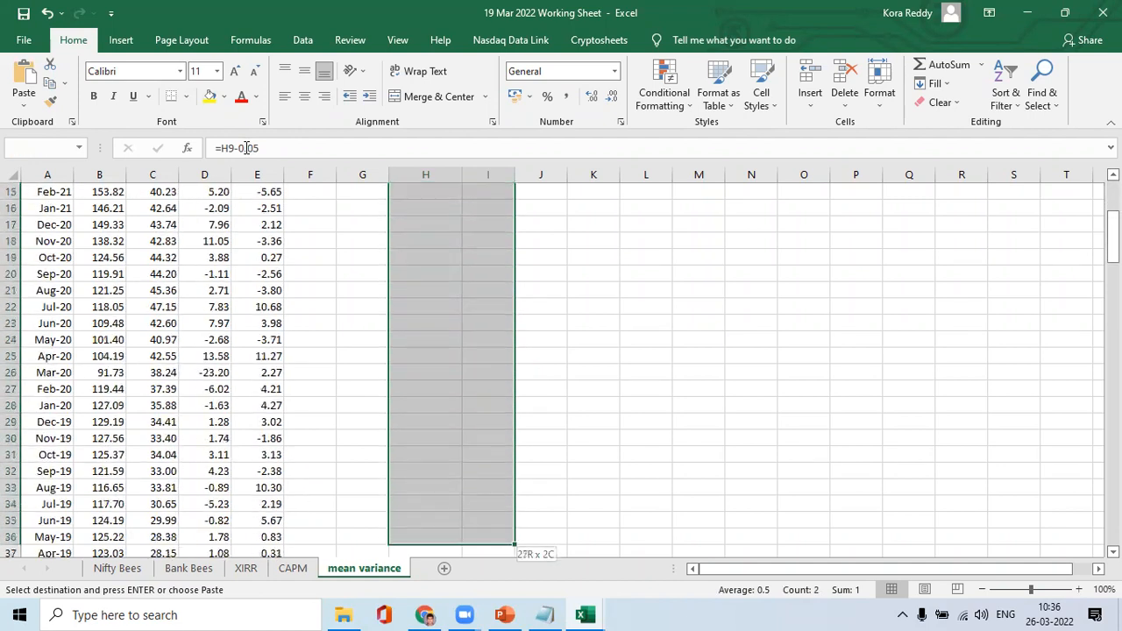
key("shift+Up")
key("shift+Up")
key("shift+Up")
key("shift+Up")
key("shift+Up")
key("shift+Up")
key("shift+Up")
key("shift+Up")
key("shift+Up")
key("shift+Up")
key("shift+Up")
key("shift+Up")
key("shift+Up")
key("shift+Up")
key("shift+Up")
key("shift+Up")
key("shift+Up")
key("shift+Up")
key("shift+Up")
key("ctrl+v")
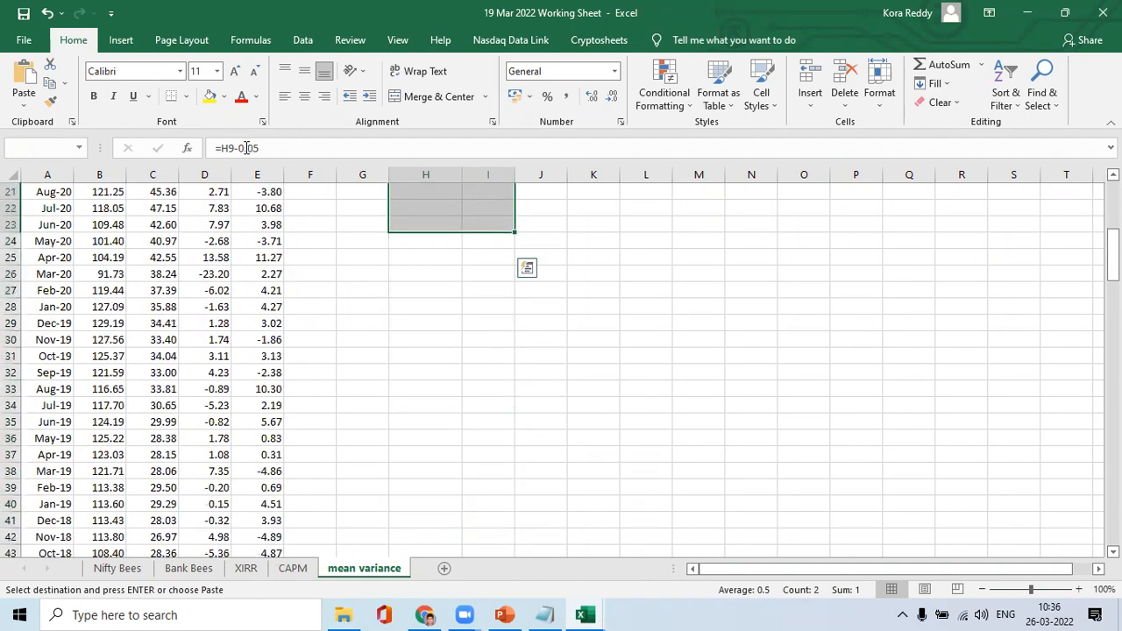
key("Return")
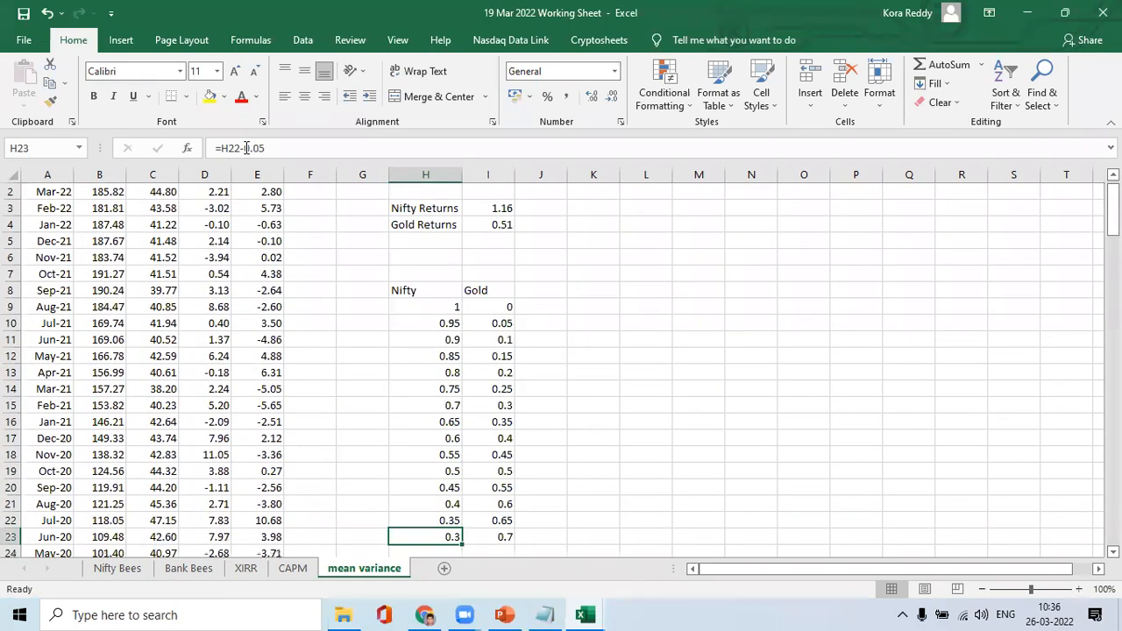
Extend the Nifty and Gold weight formulas from row 23 down through row 29
key("shift+Right")
key("ctrl+c")
key("shift+Down")
key("shift+Down")
key("shift+Down")
key("shift+Down")
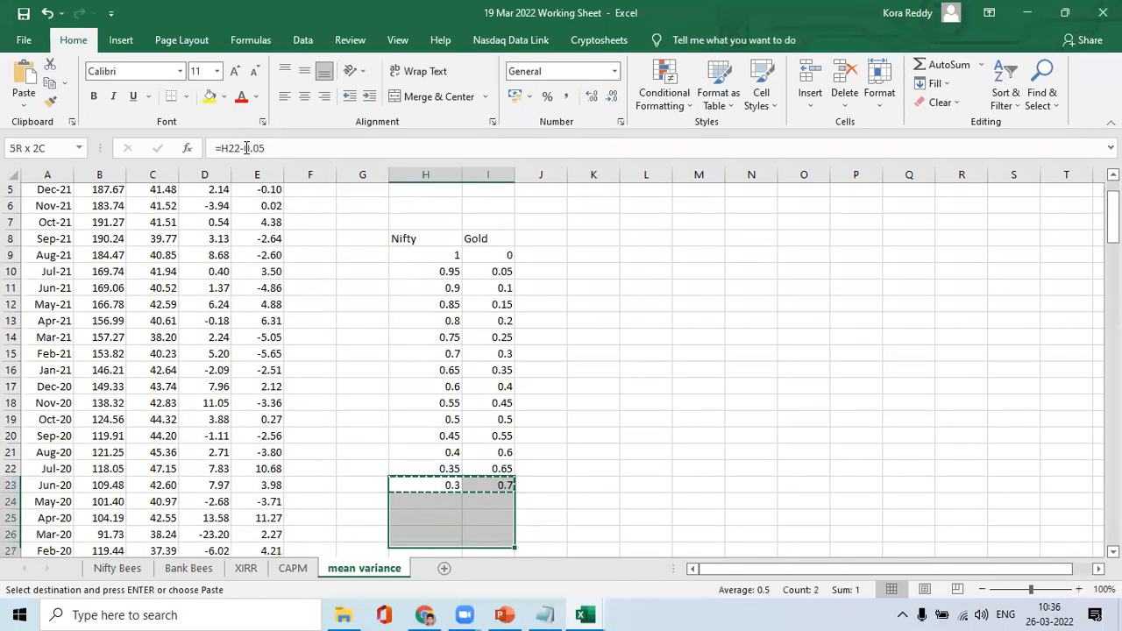
key("shift+Down")
key("shift+Down")
key("ctrl+v")
key("Return")
Clear the weights in H29:I29 and enter 0 as the Nifty weight in H29
key("Down")
key("Down")
key("Down")
key("Down")
key("Down")
key("shift+Right")
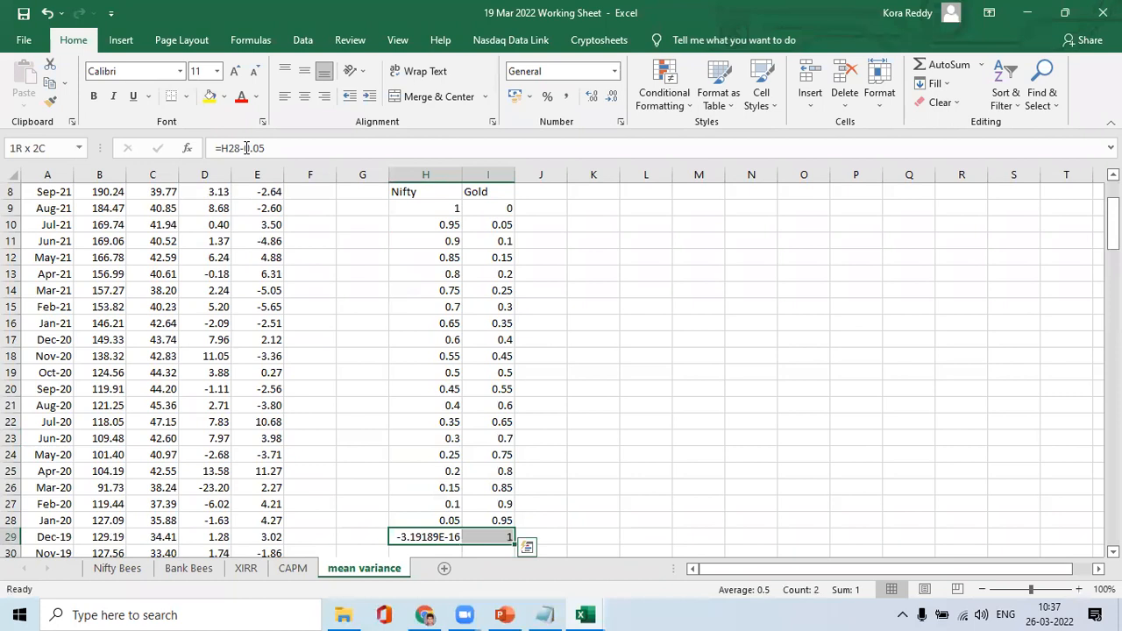
key("Delete")
key("shift+Left")
type("=")
key("Escape")
key("Up")
key("ctrl+c")
key("Down")
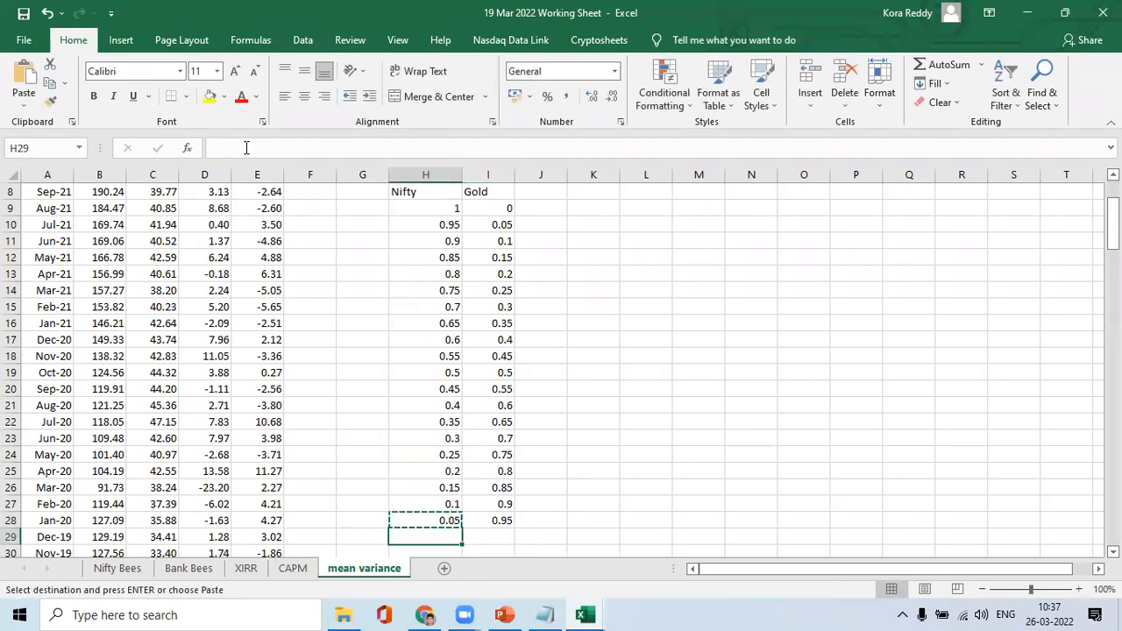
key("ctrl+v")
key("Escape")
type("0")
key("Return")
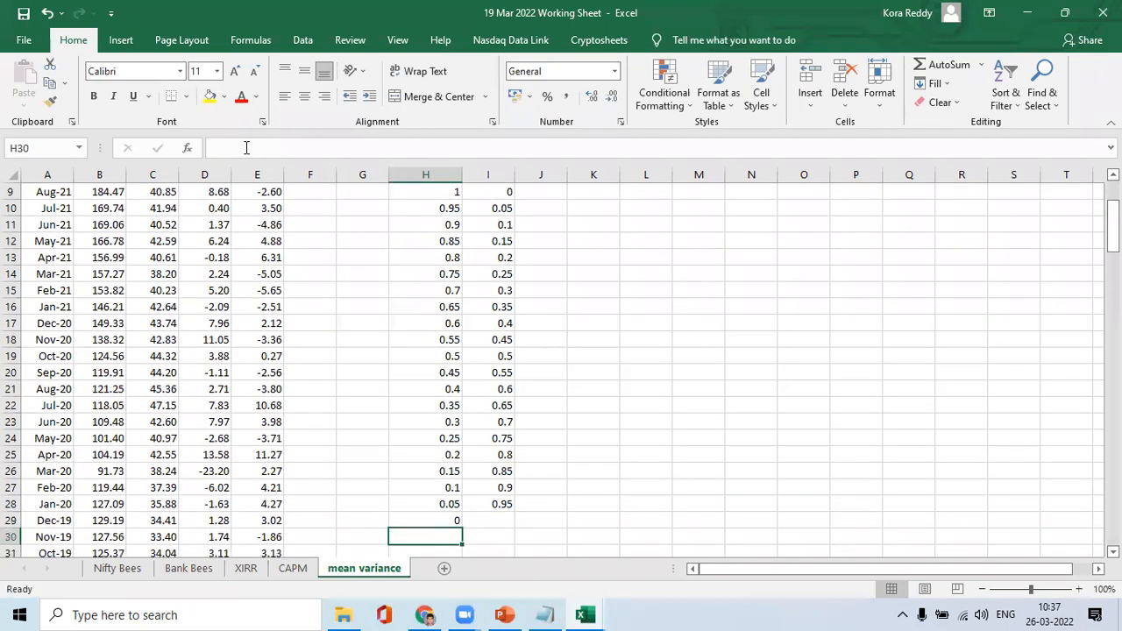
Copy the Gold weight formula from I28 into I29
key("Right")
key("Up")
key("Up")
key("ctrl+c")
key("Down")
key("ctrl+v")
key("Escape")
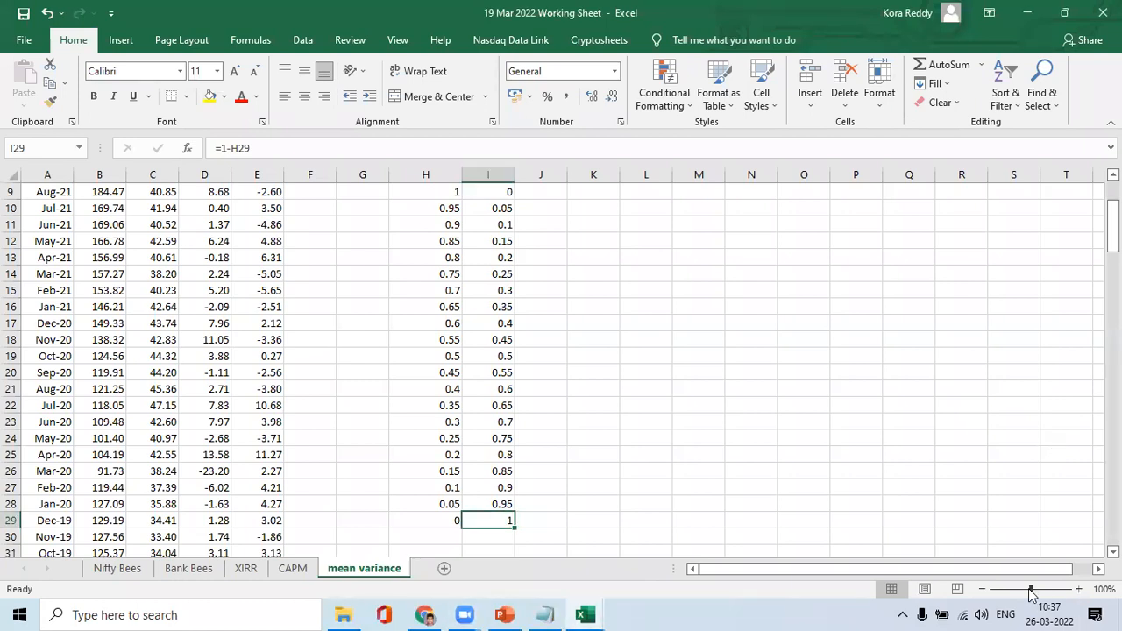
Add the heading Returns in J8 beside the Nifty and Gold weight headings
left_click_drag(1031, 593, 1028, 593)
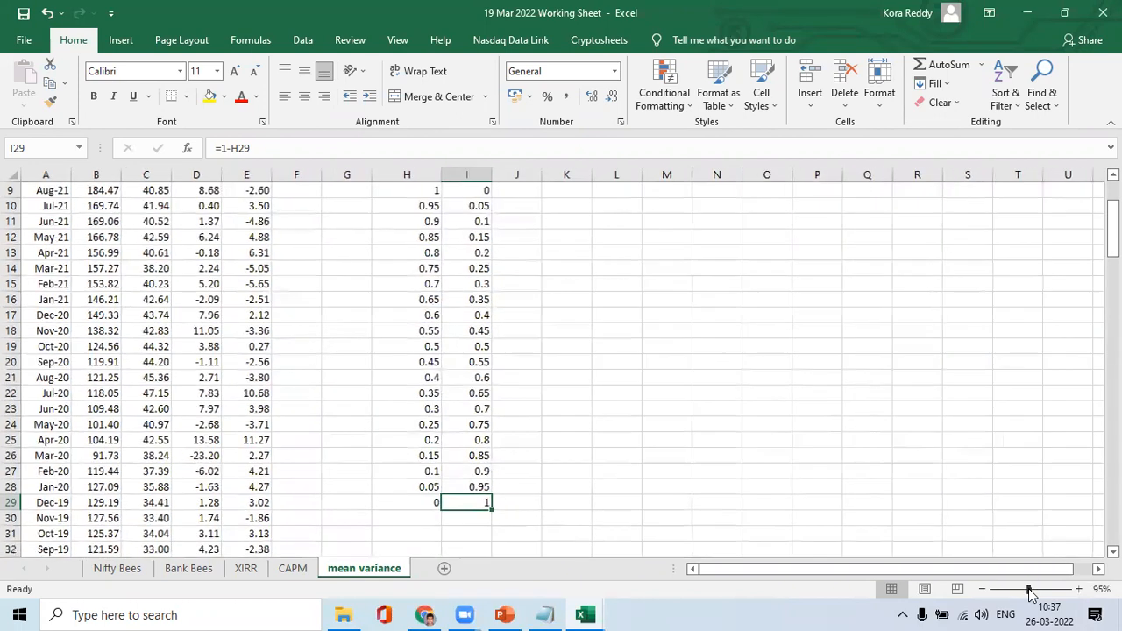
left_click(472, 294)
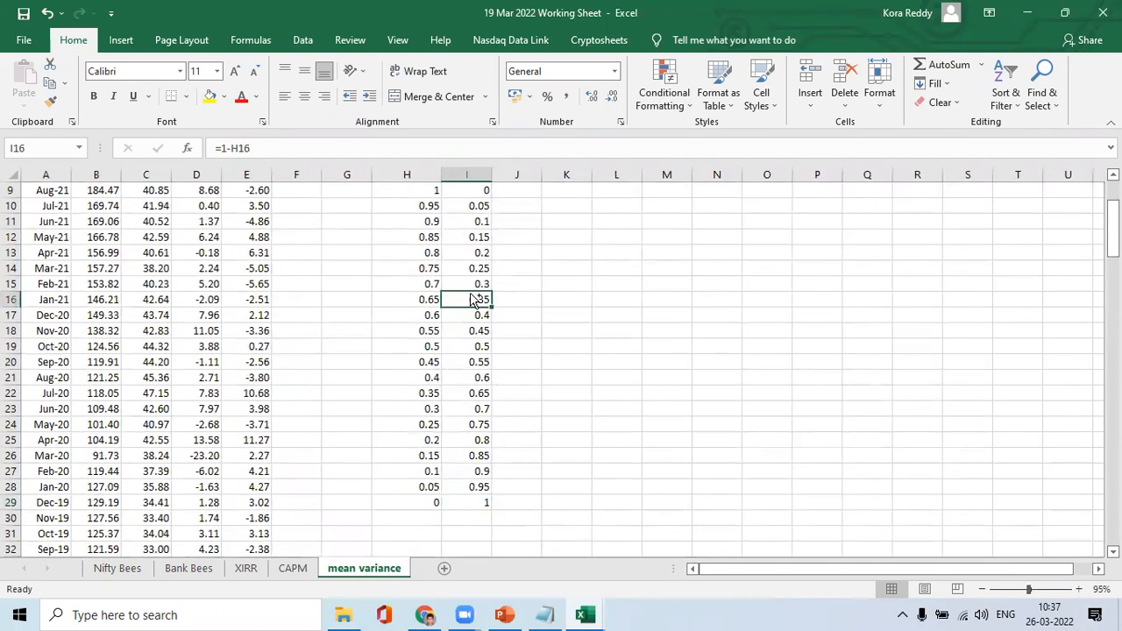
key("ctrl+Up")
key("Up")
key("Right")
key("Up")
key("ctrl+Up")
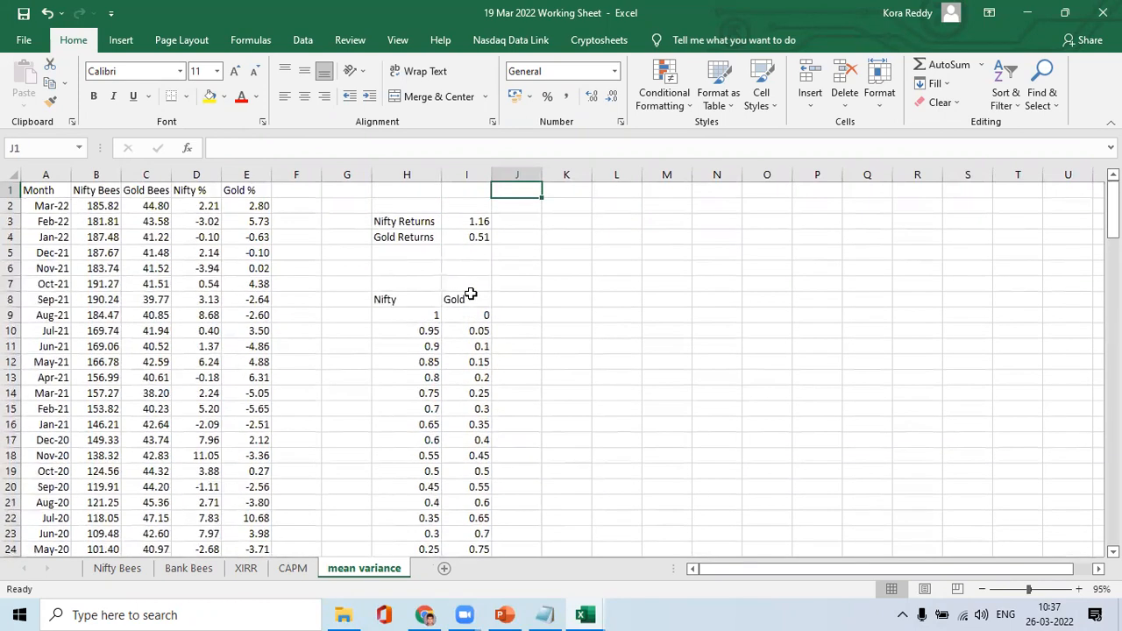
key("Down")
key("Down")
key("Down")
key("Down")
key("Down")
key("Down")
key("Down")
type("Returns")
key("Return")
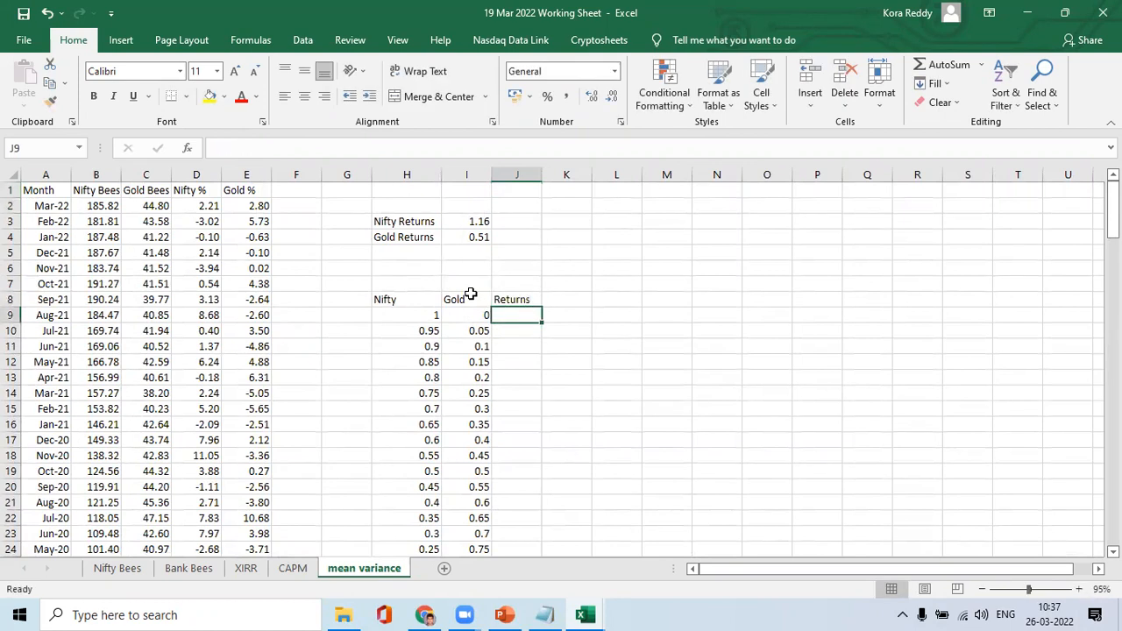
Enter the portfolio return formula =H9*$I$3+I9*$I$4 in J9
type("=")
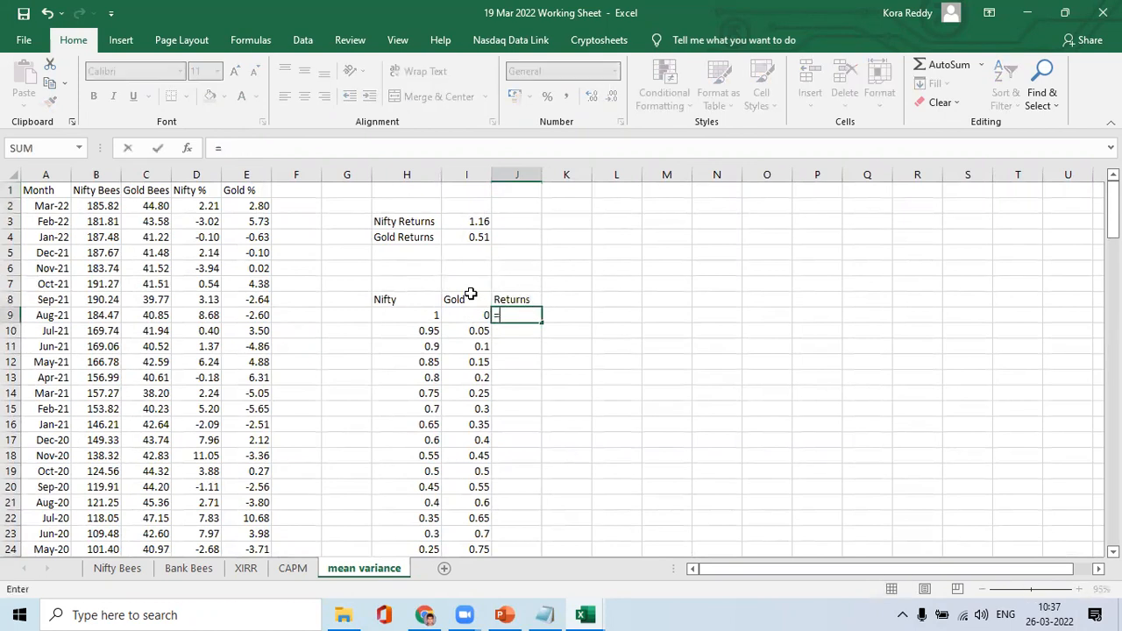
left_click(427, 316)
type("*")
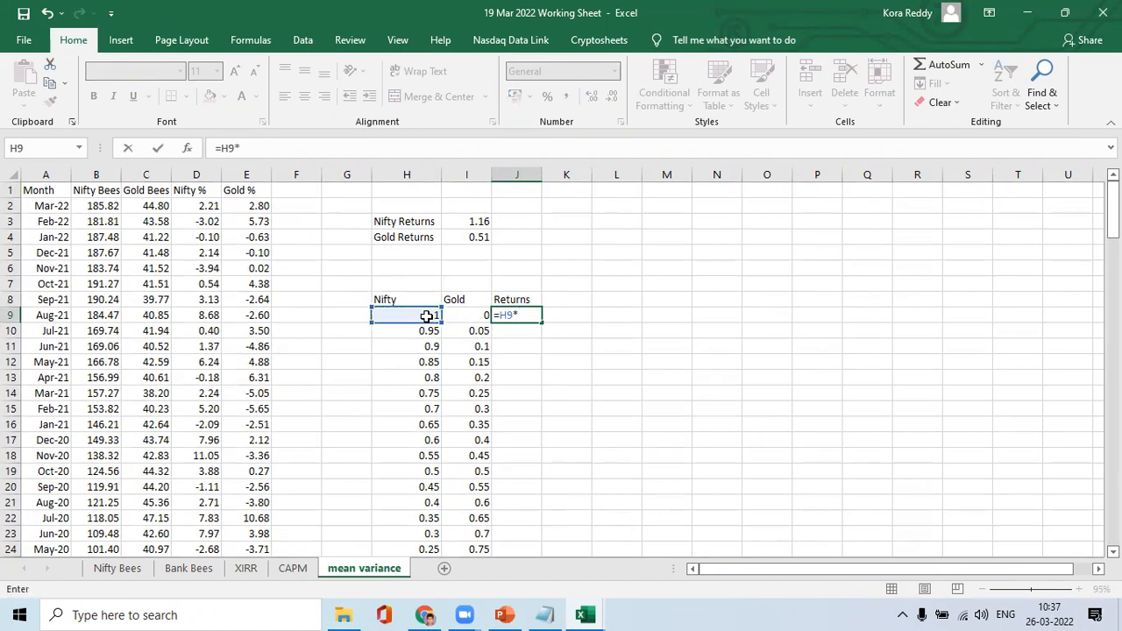
left_click(485, 220)
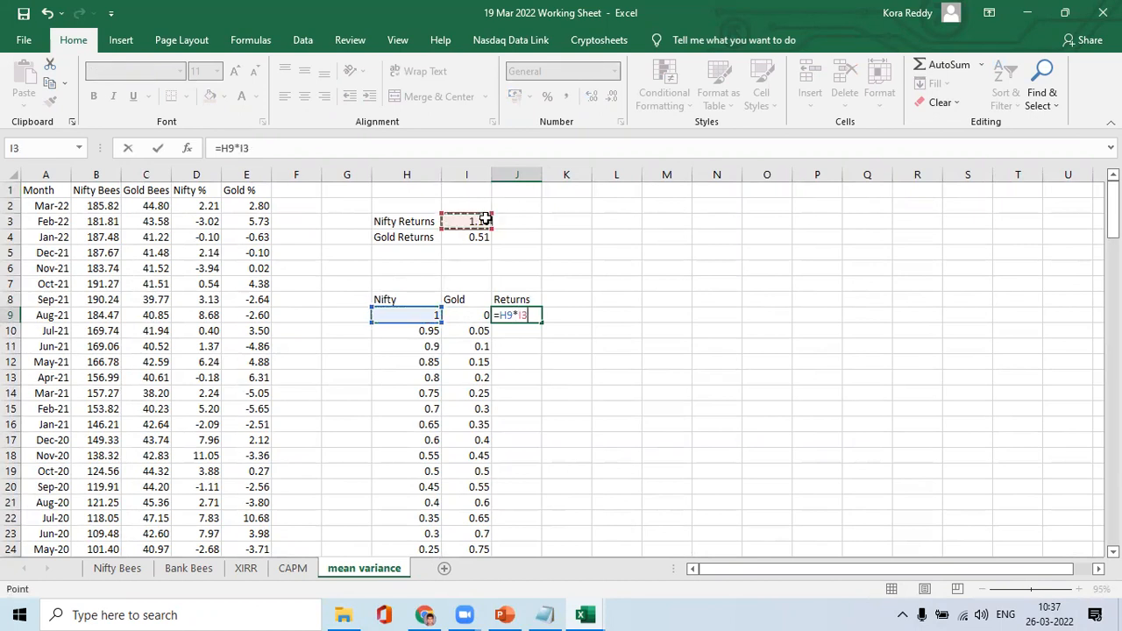
key("F4")
type("+")
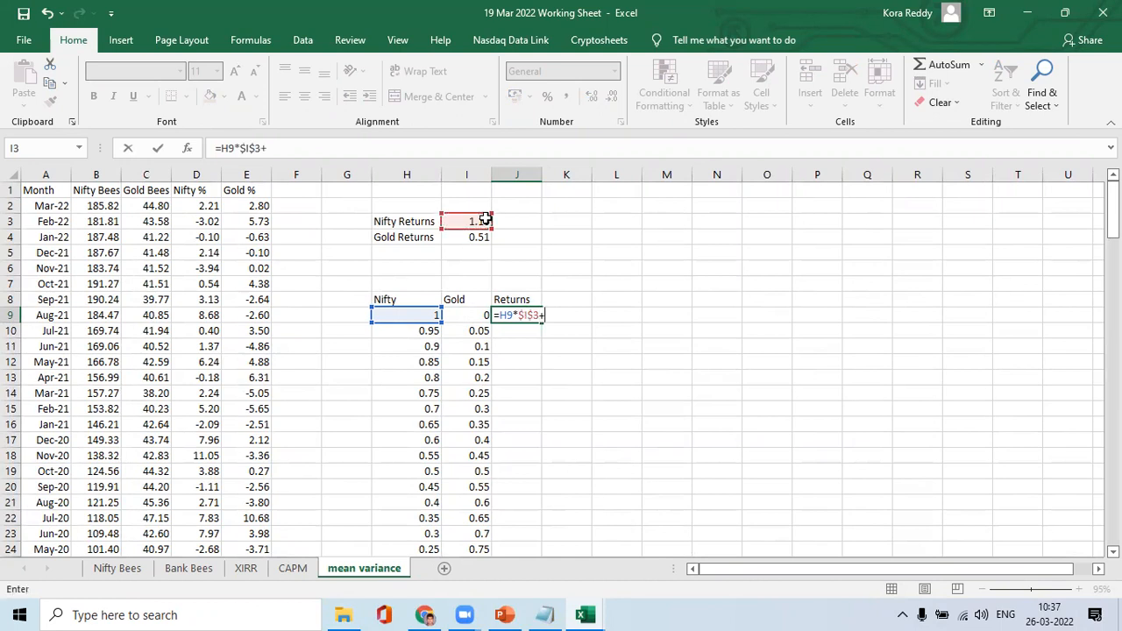
left_click(482, 316)
type("*")
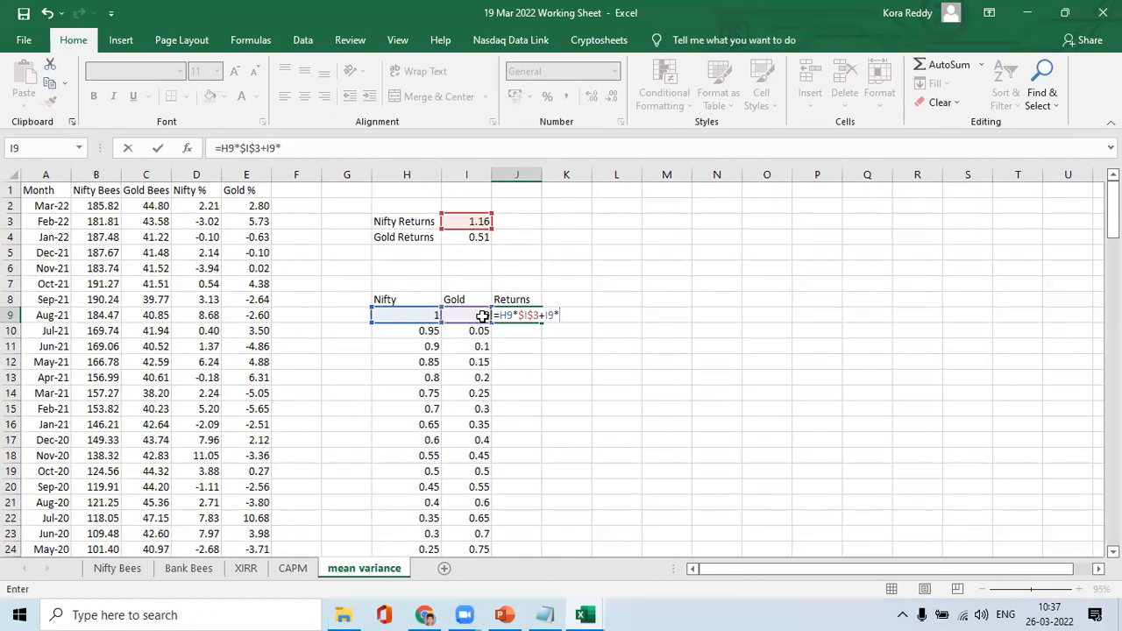
left_click(471, 237)
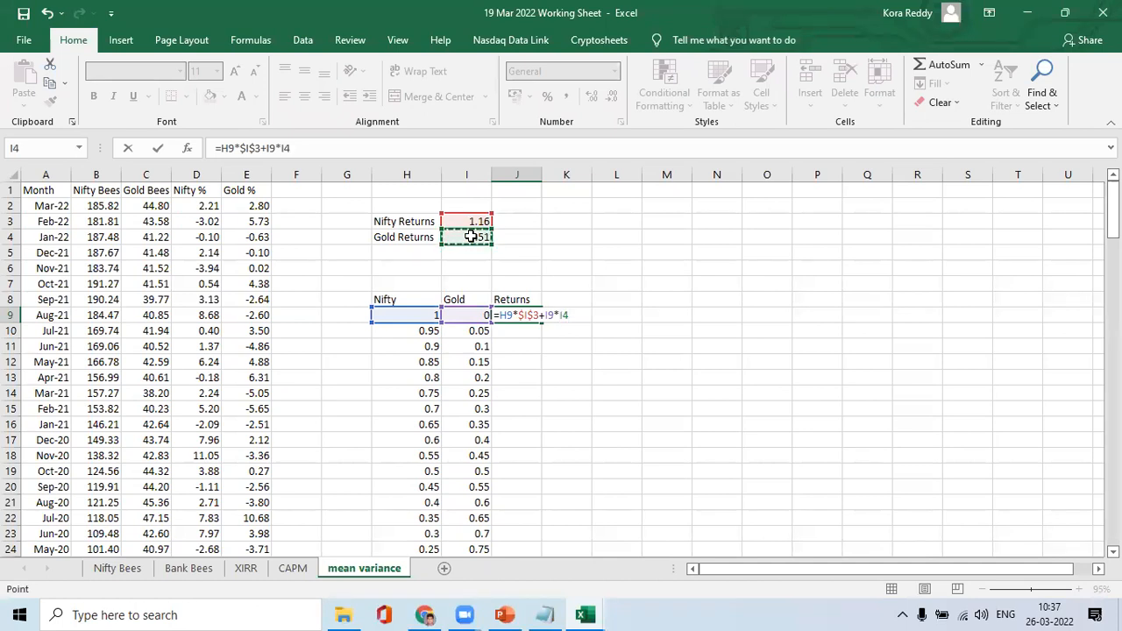
key("F4")
key("Return")
Copy the portfolio return formula from J9 down through J29, to the last row of weights
key("Left")
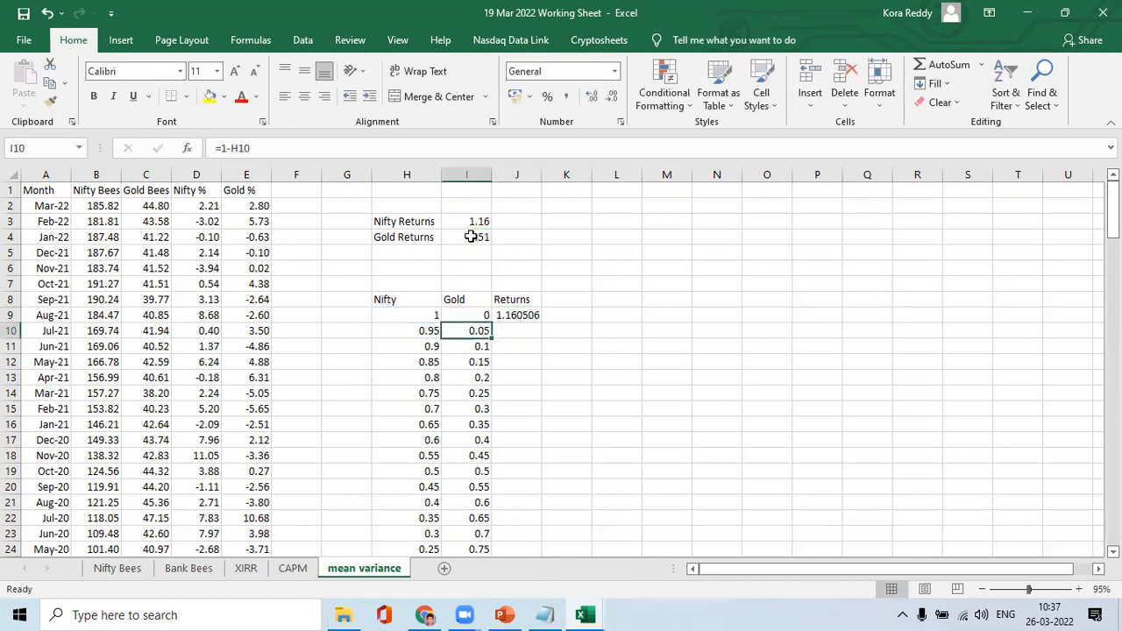
key("ctrl+Down")
key("Right")
type("e")
key("ctrl+Up")
key("ctrl+c")
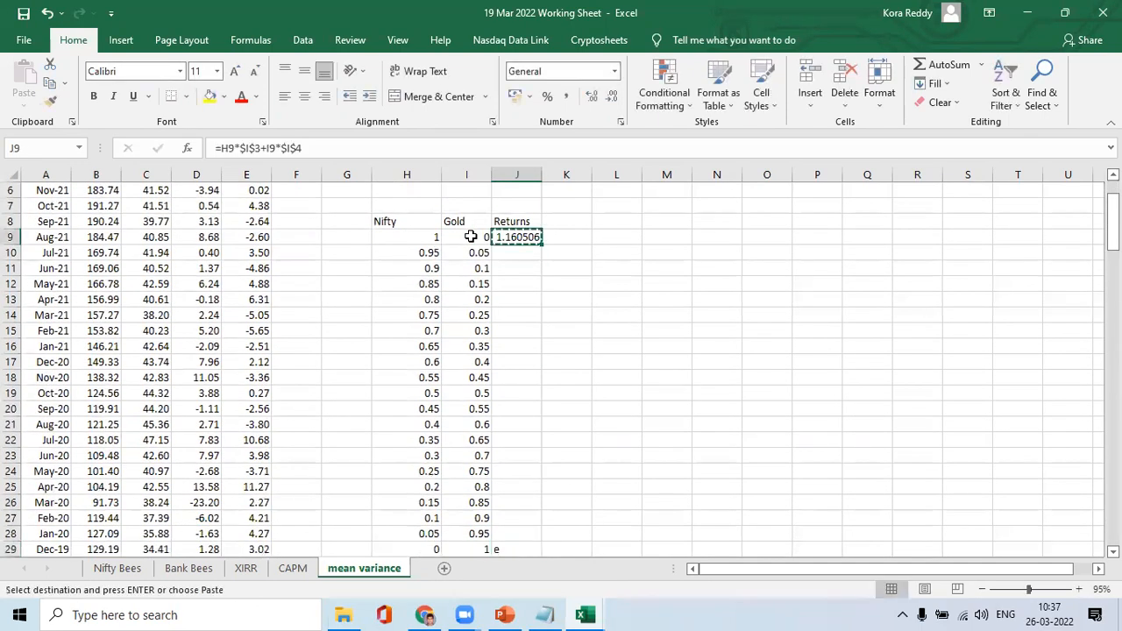
key("ctrl+shift+Down")
key("ctrl+v")
key("Escape")
Examine the portfolio returns for the different Nifty and Gold weights, including the equal-weight row
key("Down")
key("Down")
key("Down")
key("Down")
key("Down")
key("Down")
key("Down")
key("Down")
key("Down")
key("Down")
key("Down")
key("Left")
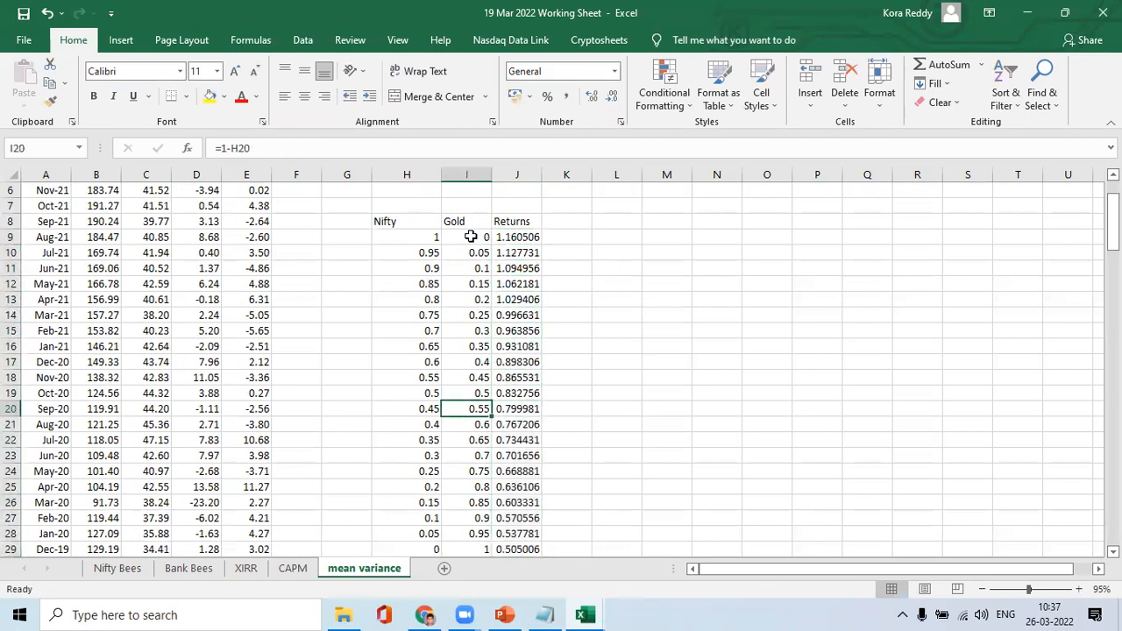
key("Up")
key("Left")
key("shift+Right")
key("shift+Right")
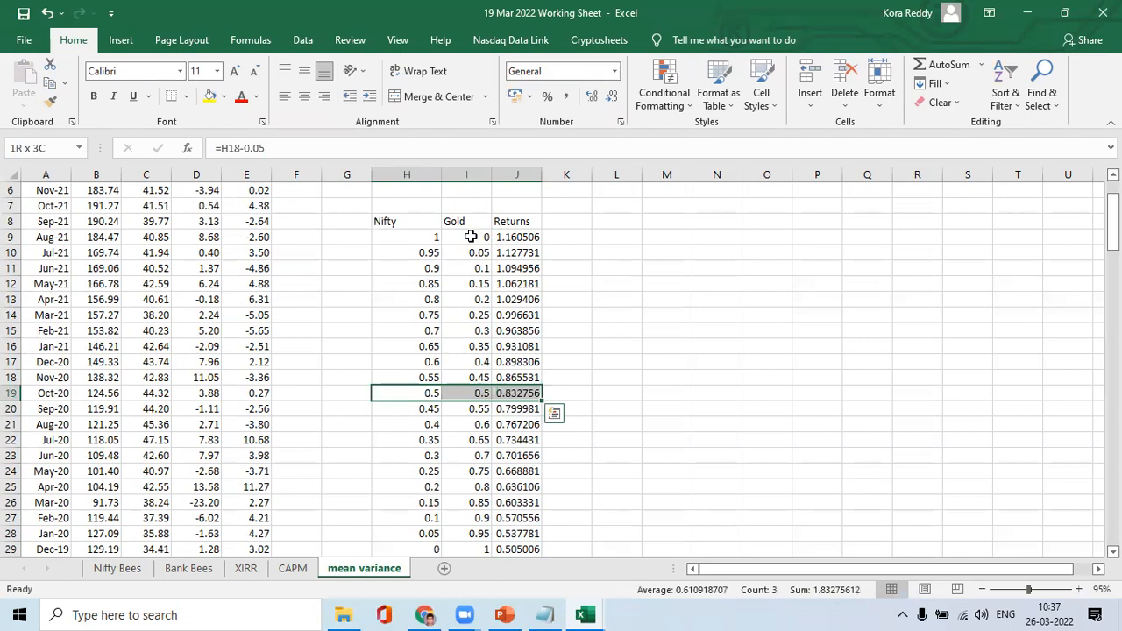
key("shift+Left")
key("shift+Left")
key("Up")
key("Up")
key("Up")
key("Up")
key("Up")
key("Up")
key("Up")
key("Up")
key("Up")
key("Up")
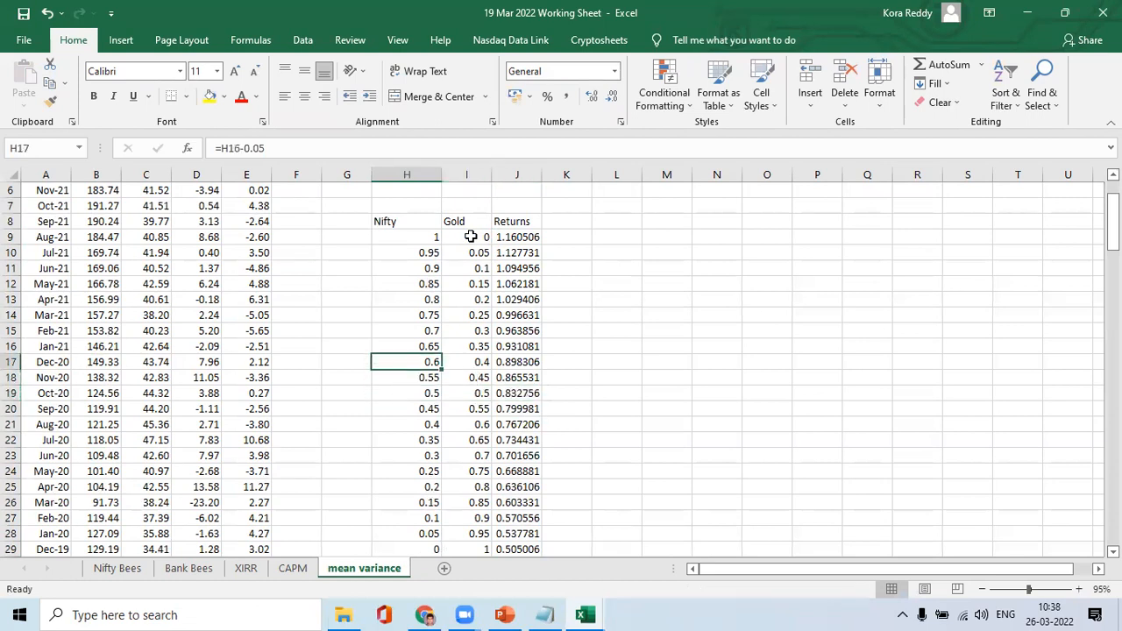
key("Right")
key("Right")
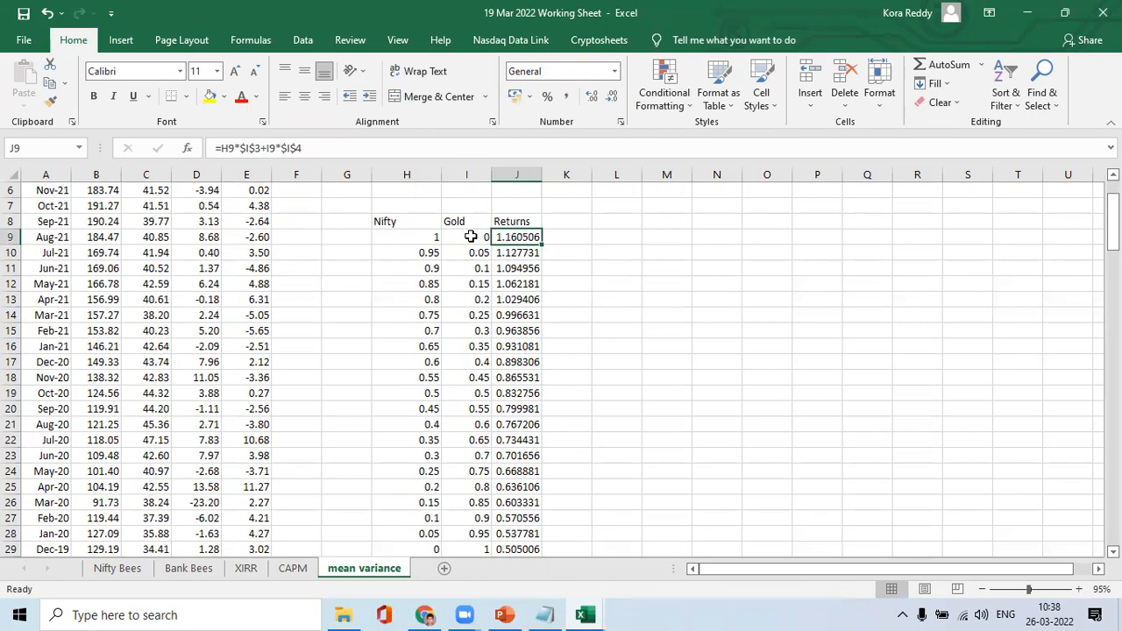
Format the Returns values in column J as Number with two decimal places
left_click(506, 175)
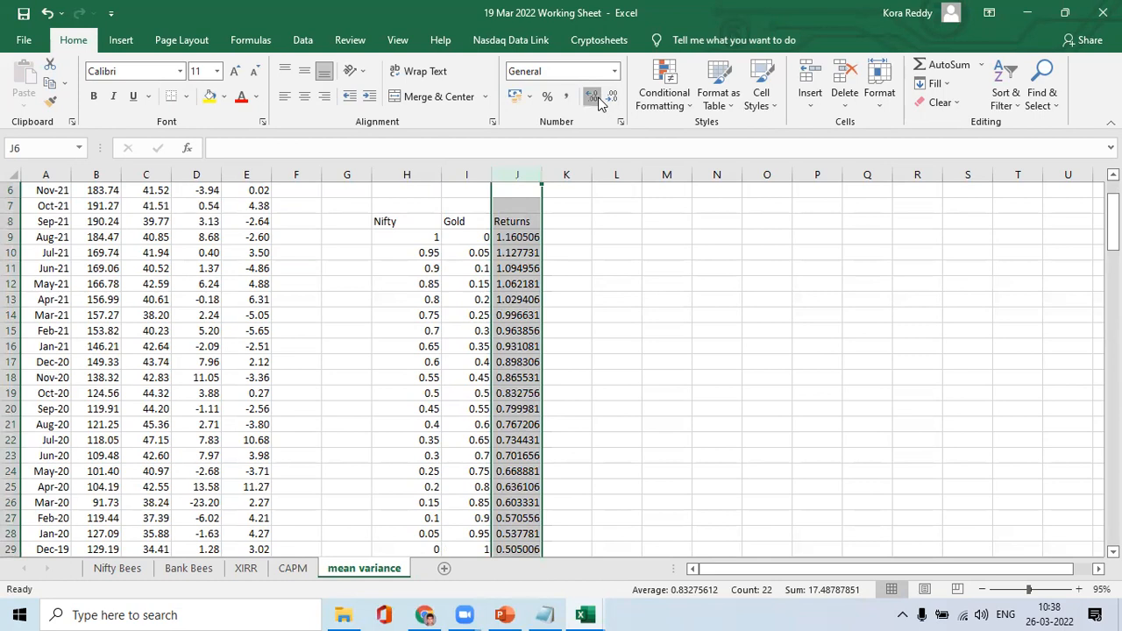
left_click(614, 73)
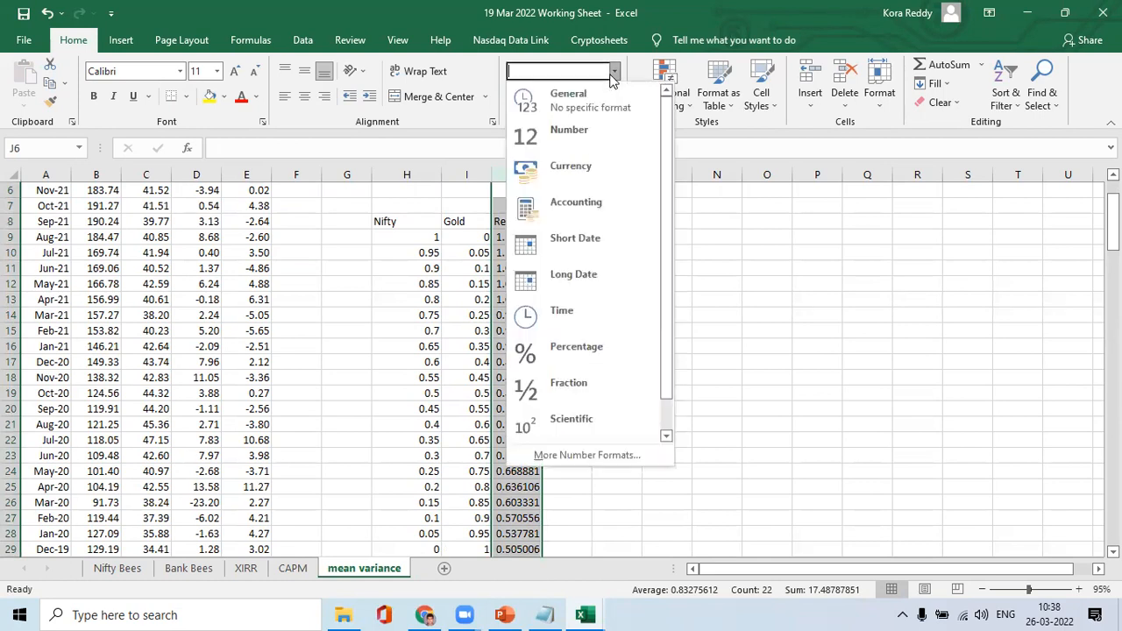
left_click(583, 125)
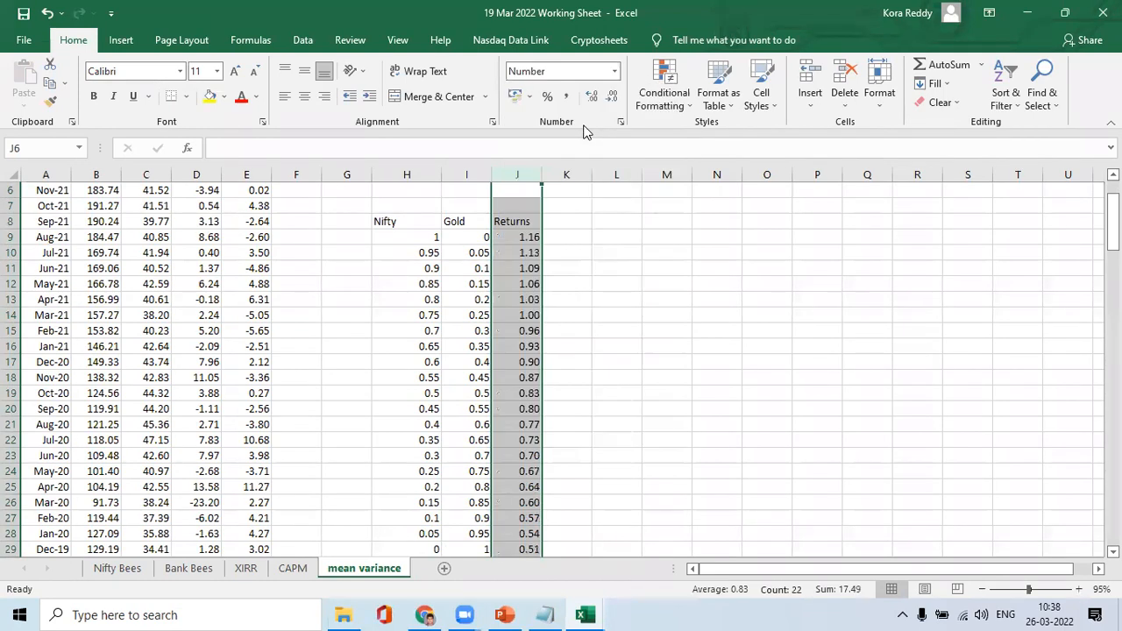
left_click(519, 299)
key("ctrl+Down")
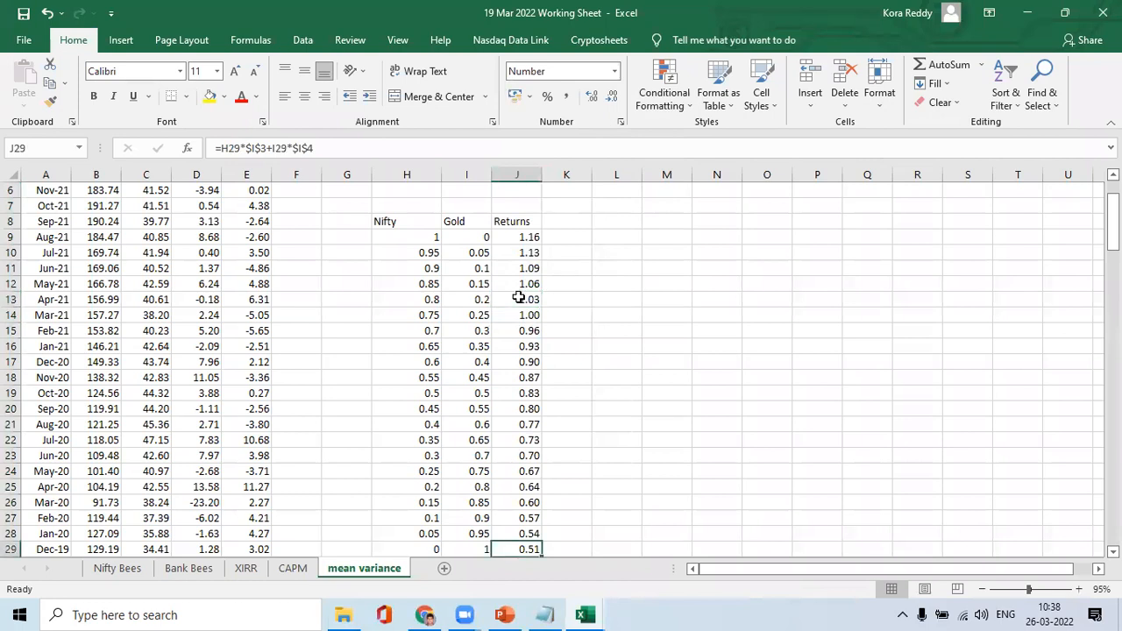
Set the font size of the whole mean variance sheet to 10
scroll(519, 299, "down", 2)
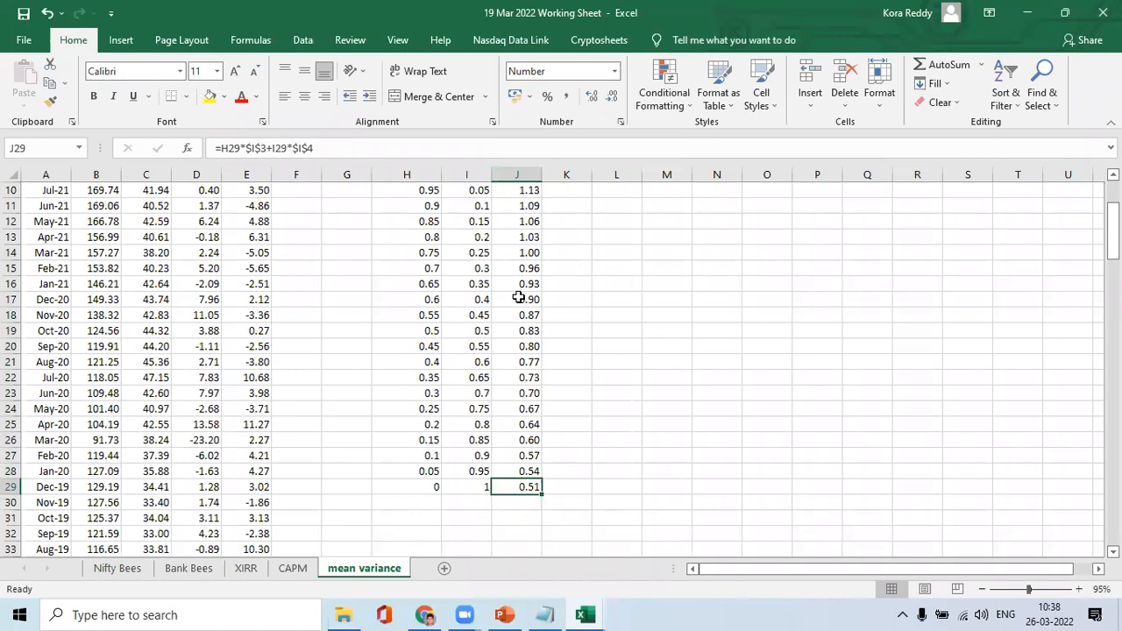
key("ctrl+a")
scroll(519, 299, "up", 2)
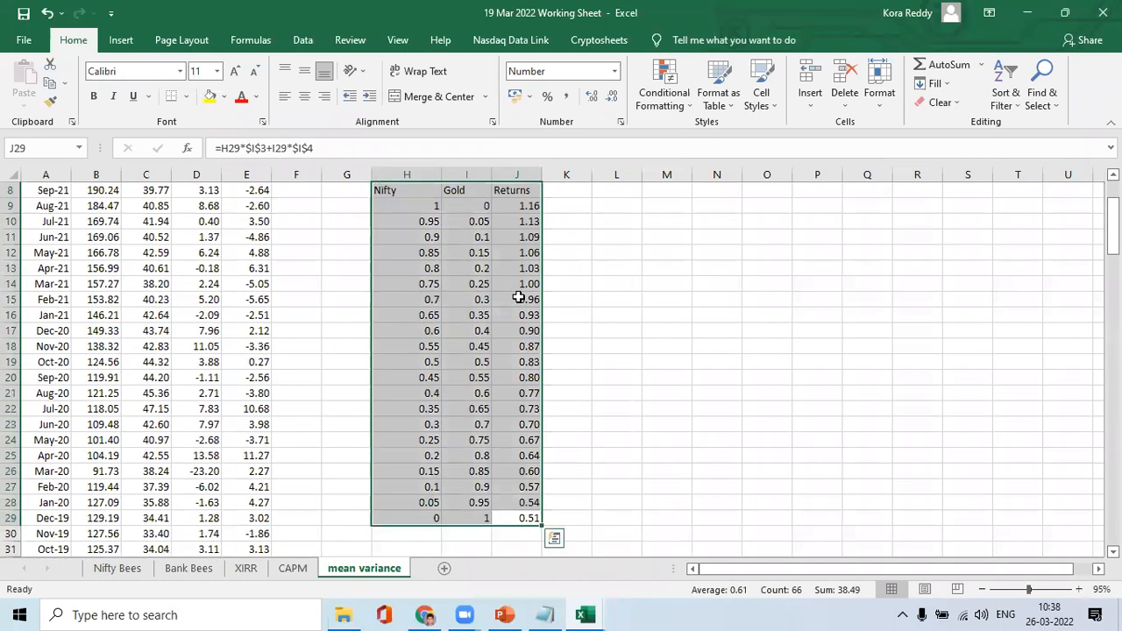
key("ctrl+a")
left_click(216, 71)
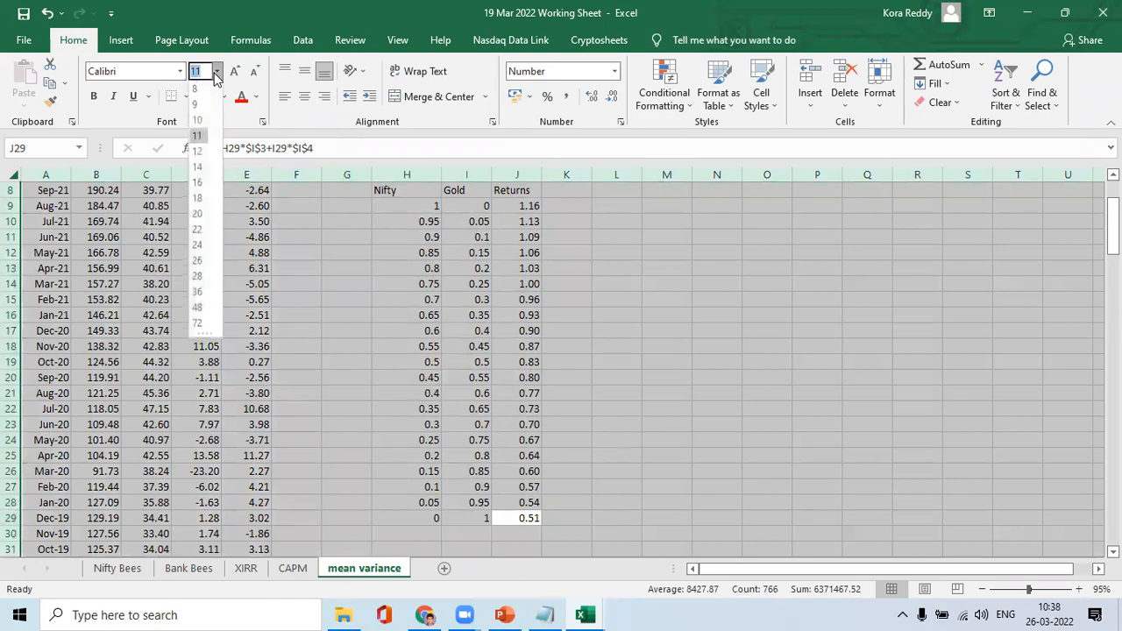
left_click(201, 127)
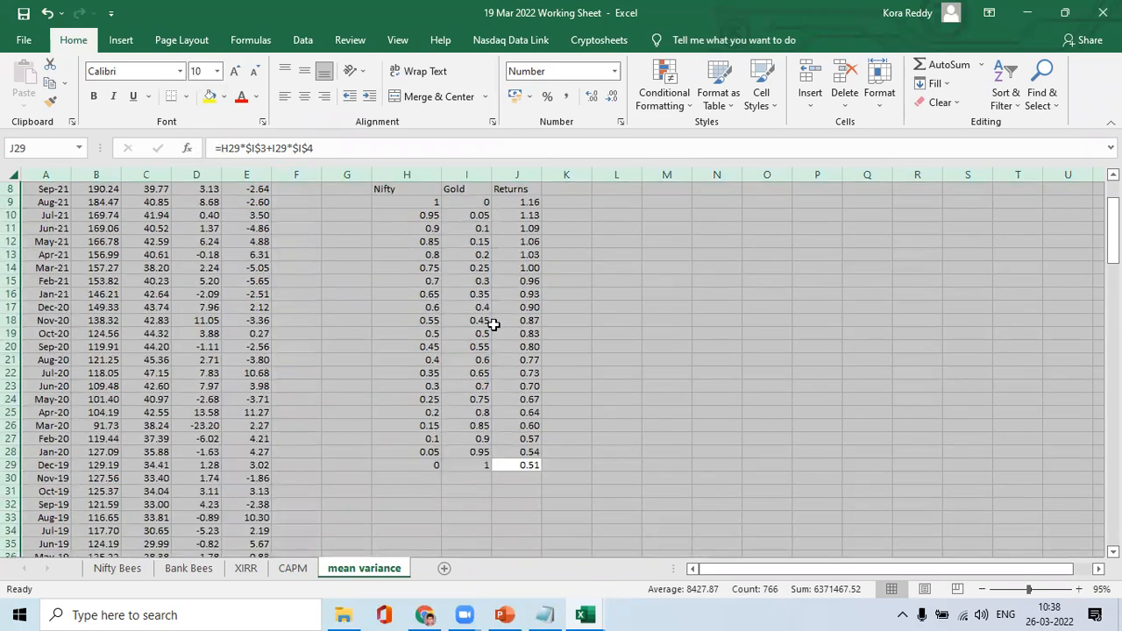
Review the table of Nifty and Gold weights with their portfolio returns
left_click(466, 330)
key("Up")
key("Up")
key("Up")
key("Up")
key("Up")
key("Up")
key("Up")
key("Up")
key("Up")
key("Up")
key("Up")
key("Up")
key("Up")
key("Up")
key("Up")
key("Up")
key("Up")
key("Up")
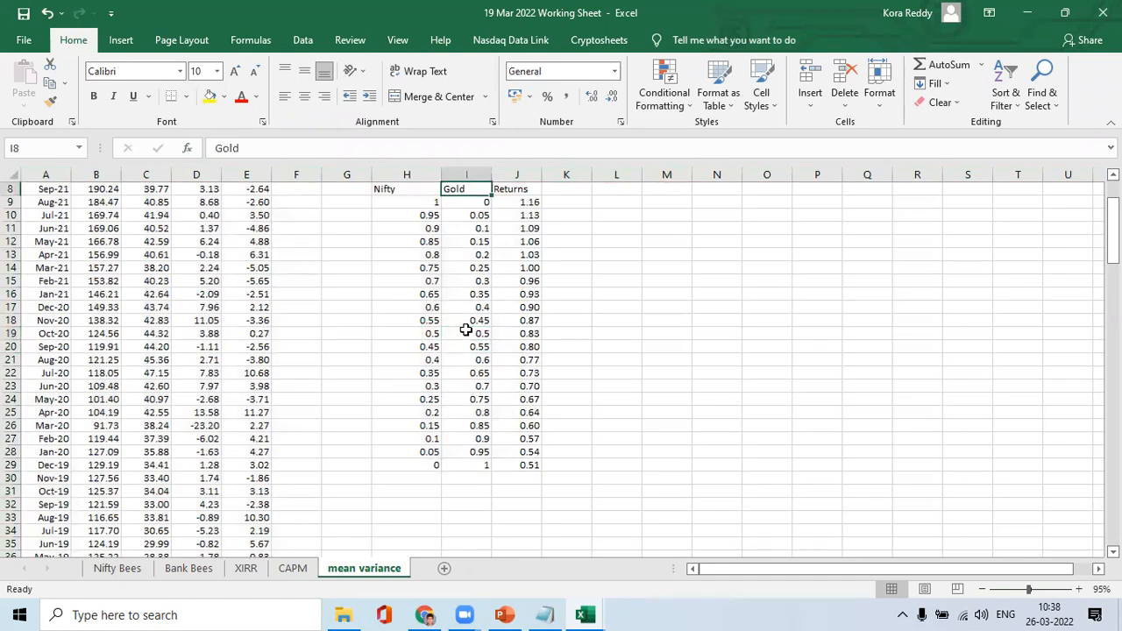
key("Down")
key("Down")
key("Down")
key("Down")
key("Down")
key("Down")
key("Right")
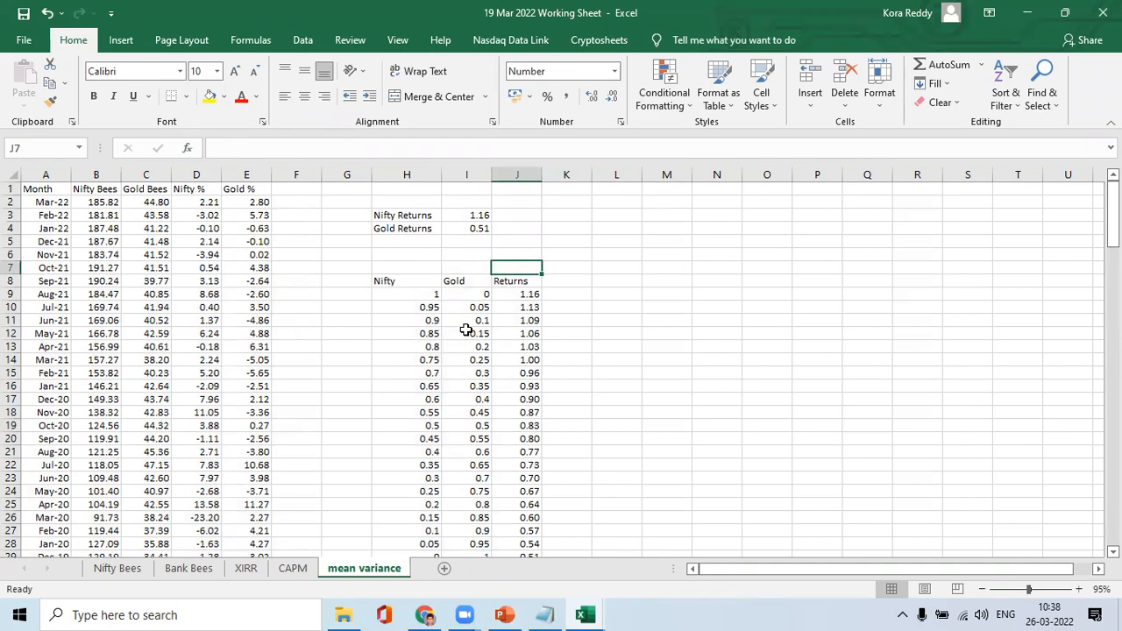
Switch to the mean variance optimization presentation in PowerPoint
key("alt+Tab")
key("alt+Tab")
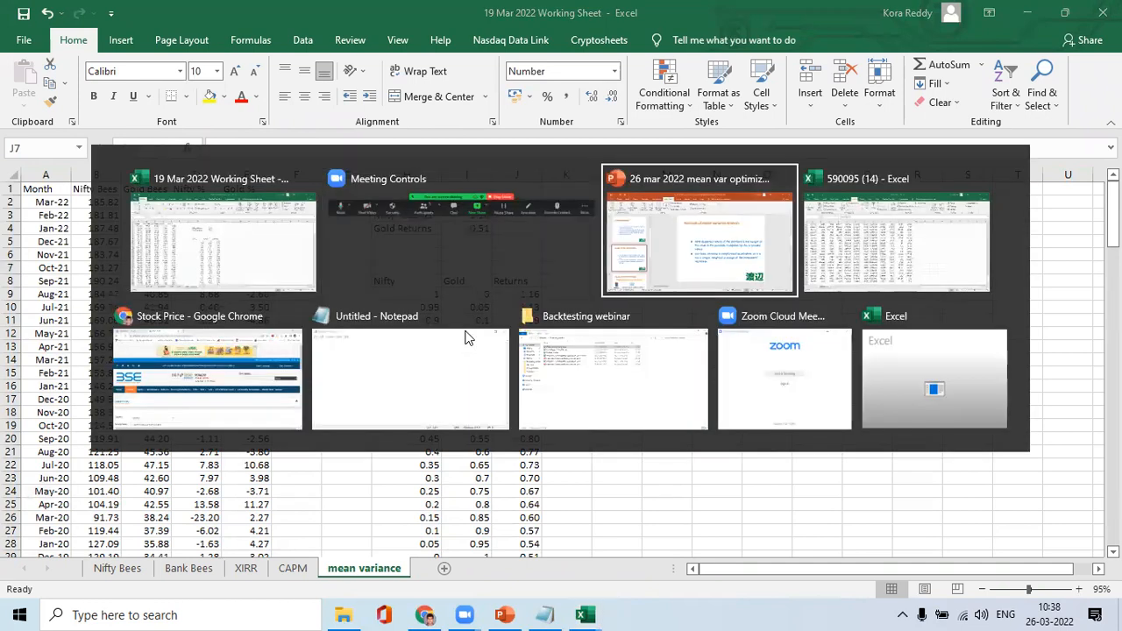
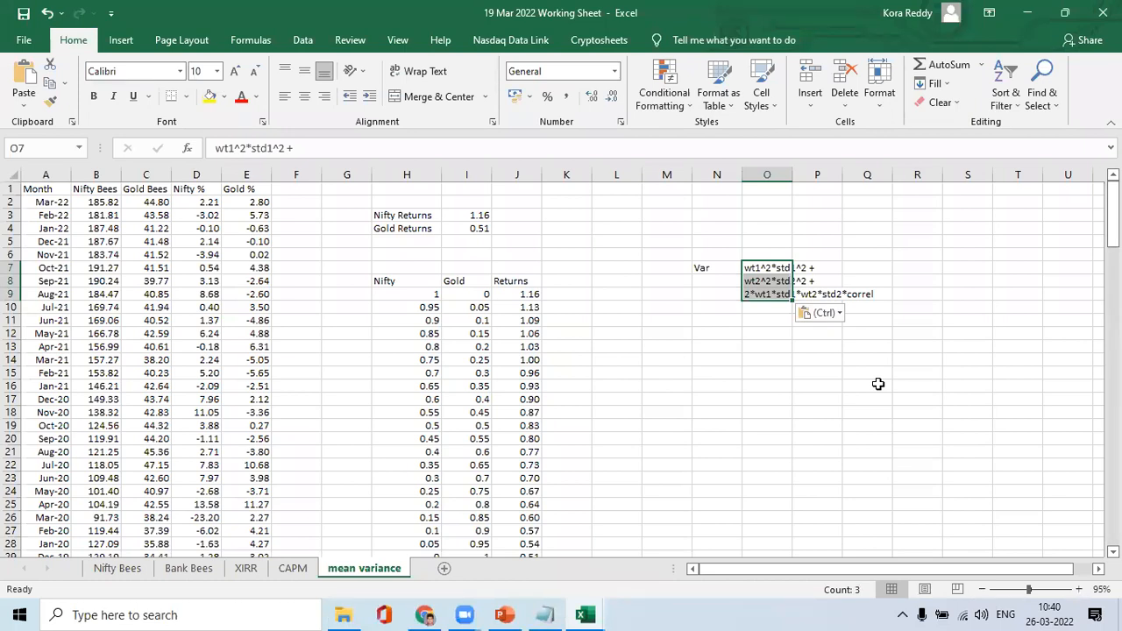
Add the label std in N11 below the variance formula notes
key("Left")
key("Down")
key("Down")
key("Down")
key("Down")
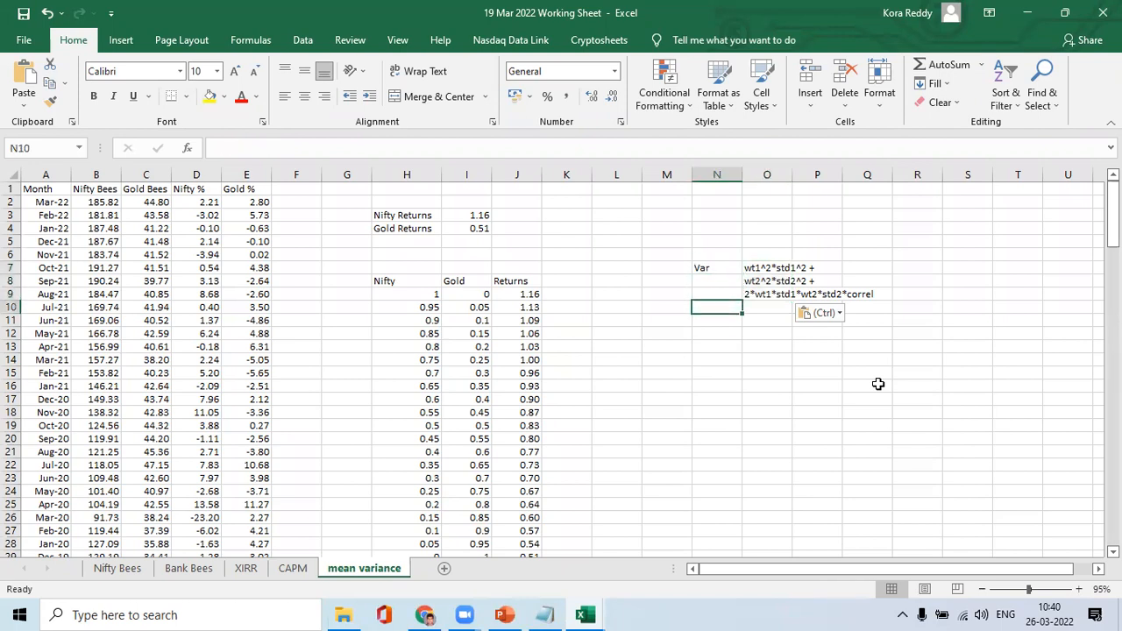
type("std")
key("Return")
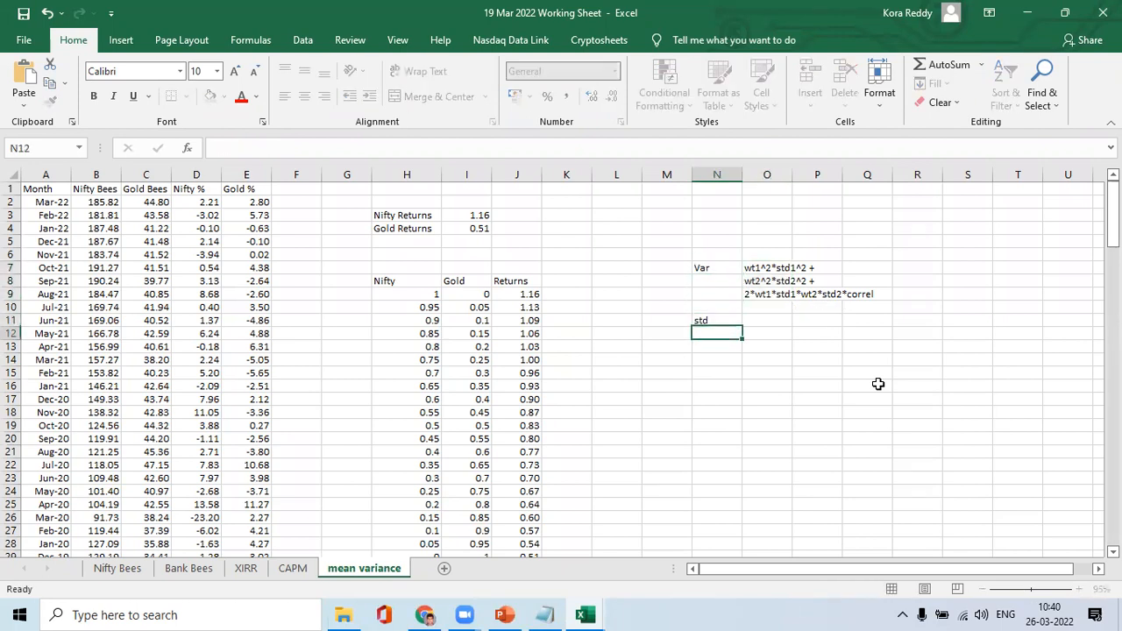
Enter sqrt(var) as plain text in O11 beside the std label
key("Up")
key("Right")
type("=s")
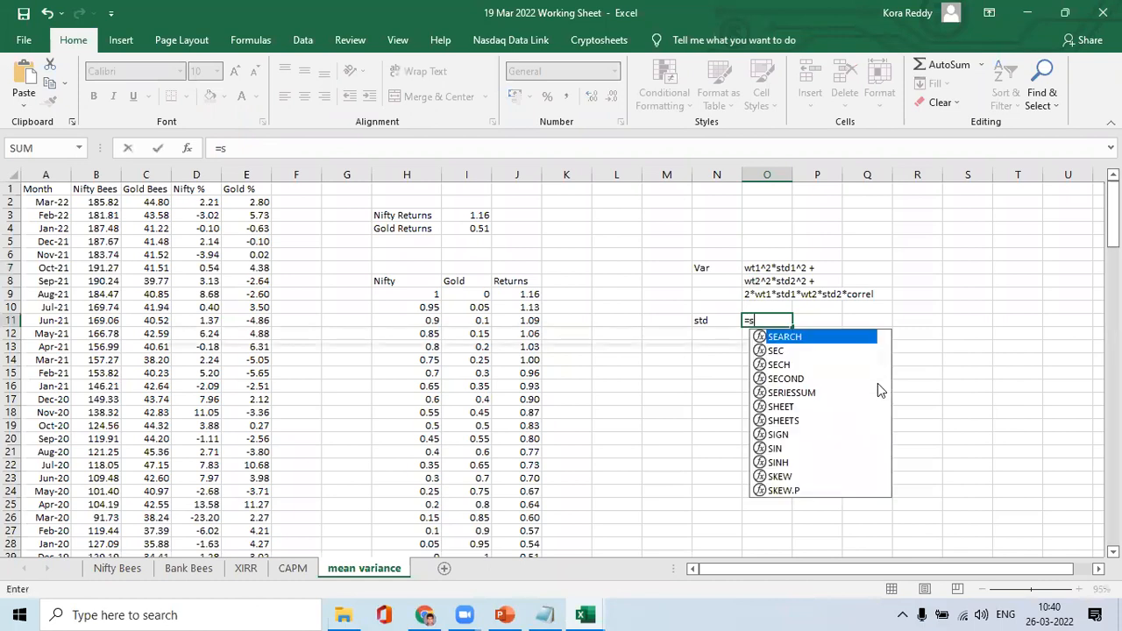
type("qrt(var)")
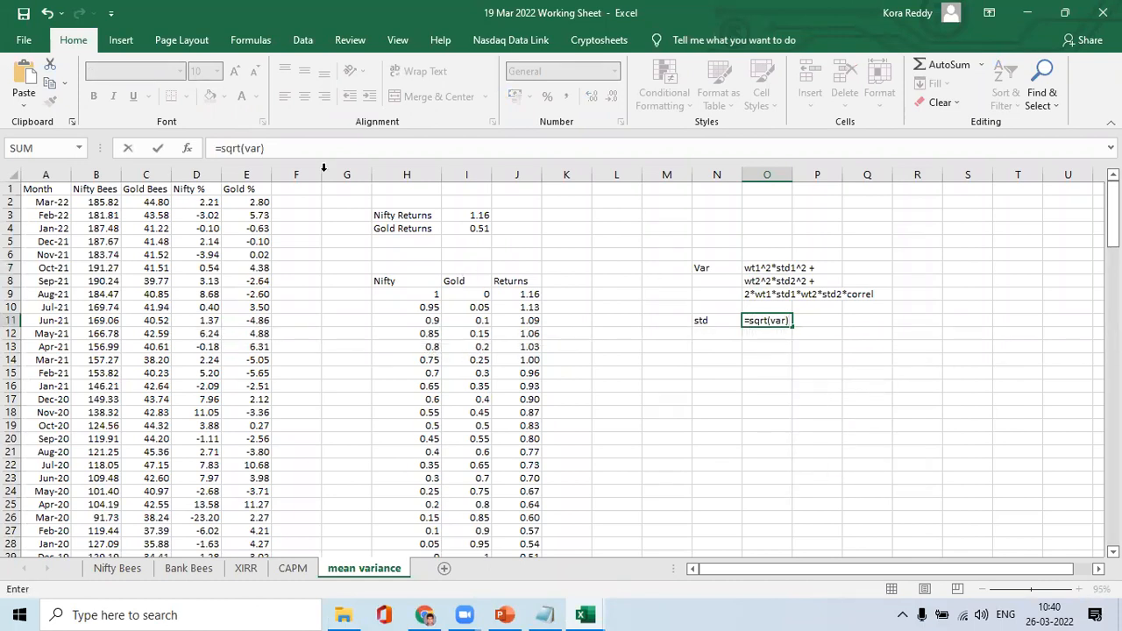
left_click(221, 148)
key("BackSpace")
key("Return")
key("Up")
key("Left")
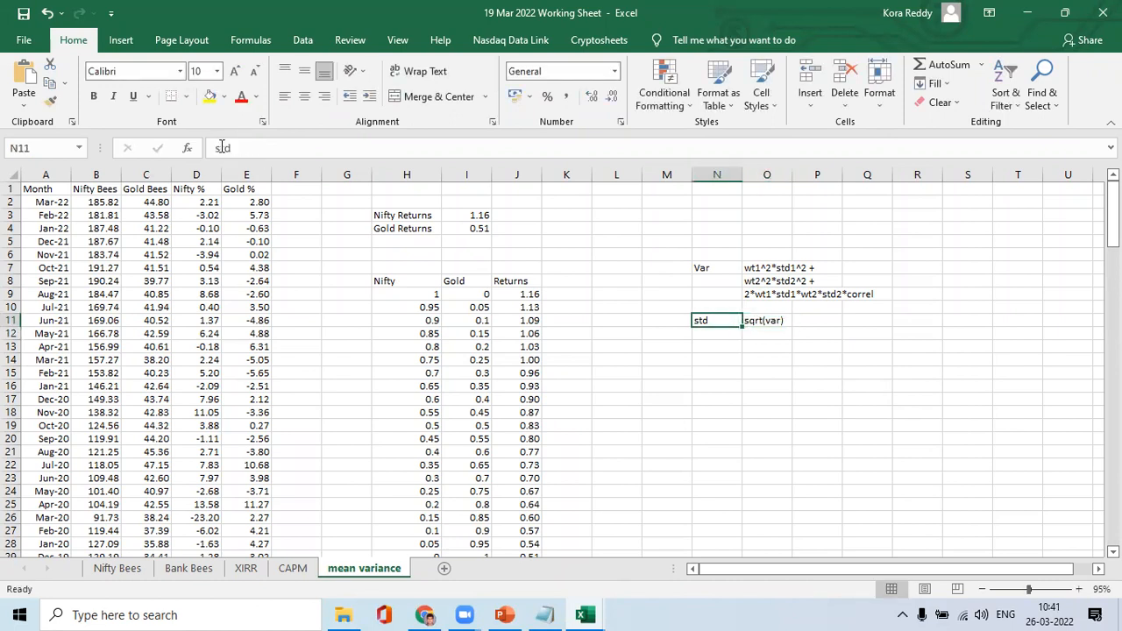
key("Left")
key("Left")
key("Left")
key("Left")
key("Up")
key("Right")
key("Up")
key("Up")
key("Up")
key("Right")
key("Right")
key("Right")
key("Right")
key("Up")
key("Up")
Add the heading Returns in I2 above the Nifty and Gold average returns
key("Left")
key("Left")
key("Left")
key("Left")
key("Left")
key("Left")
key("Up")
key("Up")
key("Up")
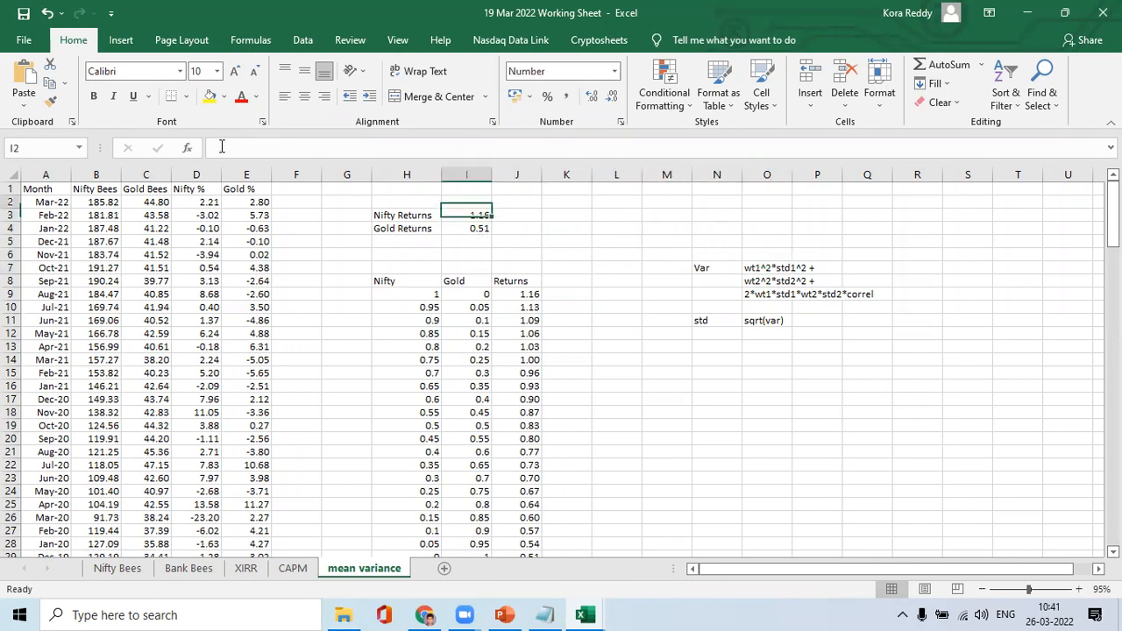
type("Avg")
key("BackSpace")
key("BackSpace")
key("BackSpace")
type("Ret")
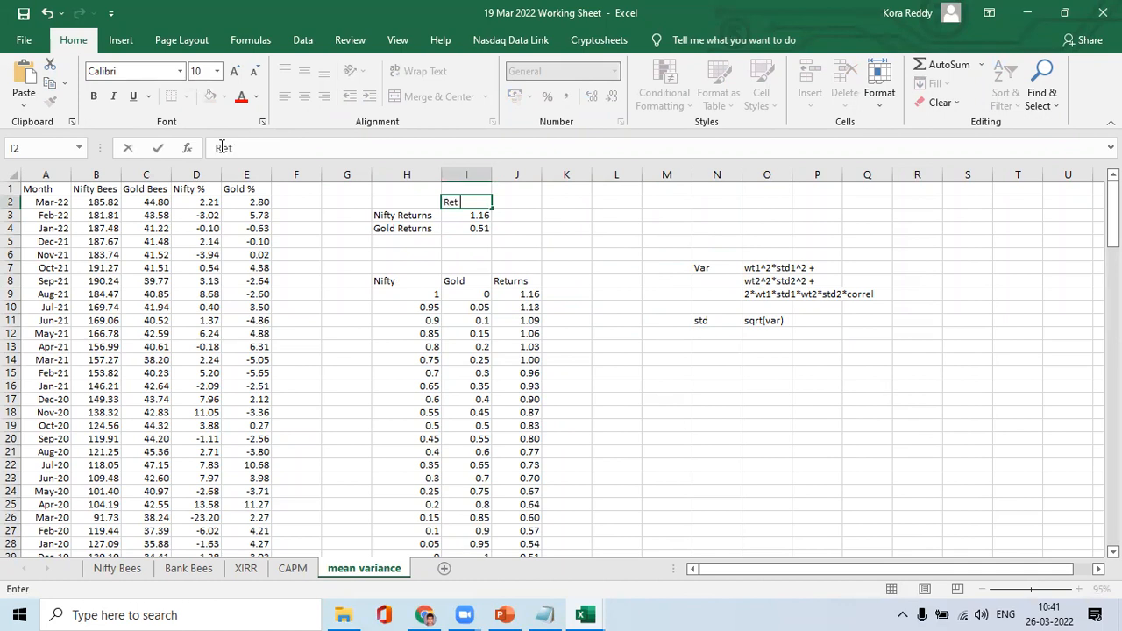
type("urns")
key("Return")
Add the heading Stdev in J2 beside the Returns heading
key("Up")
key("Right")
type("S")
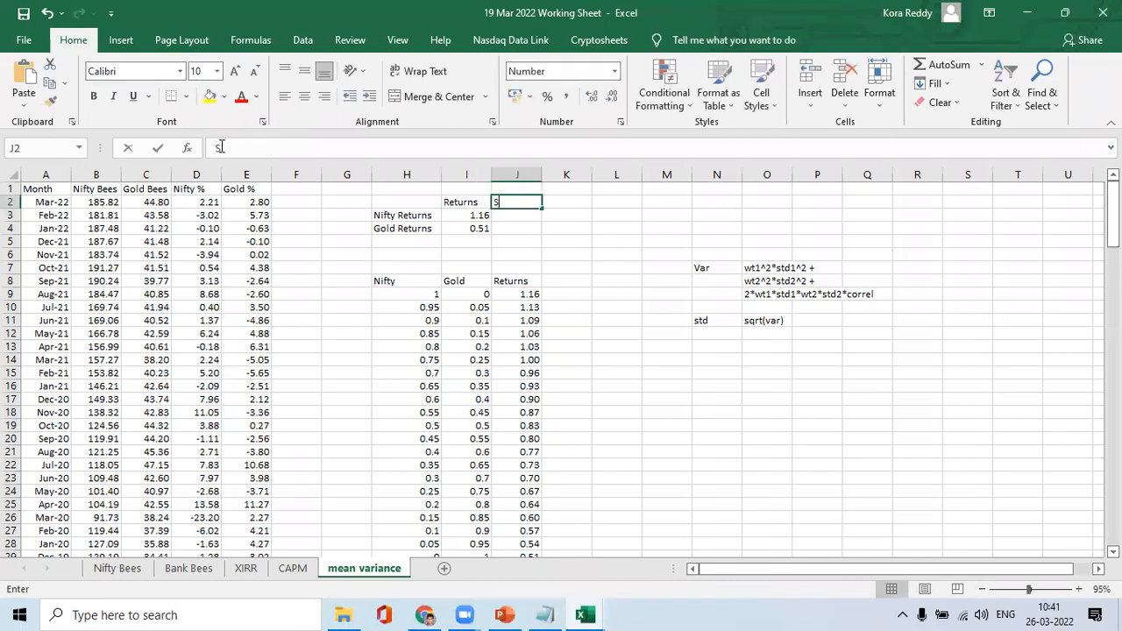
type("tand")
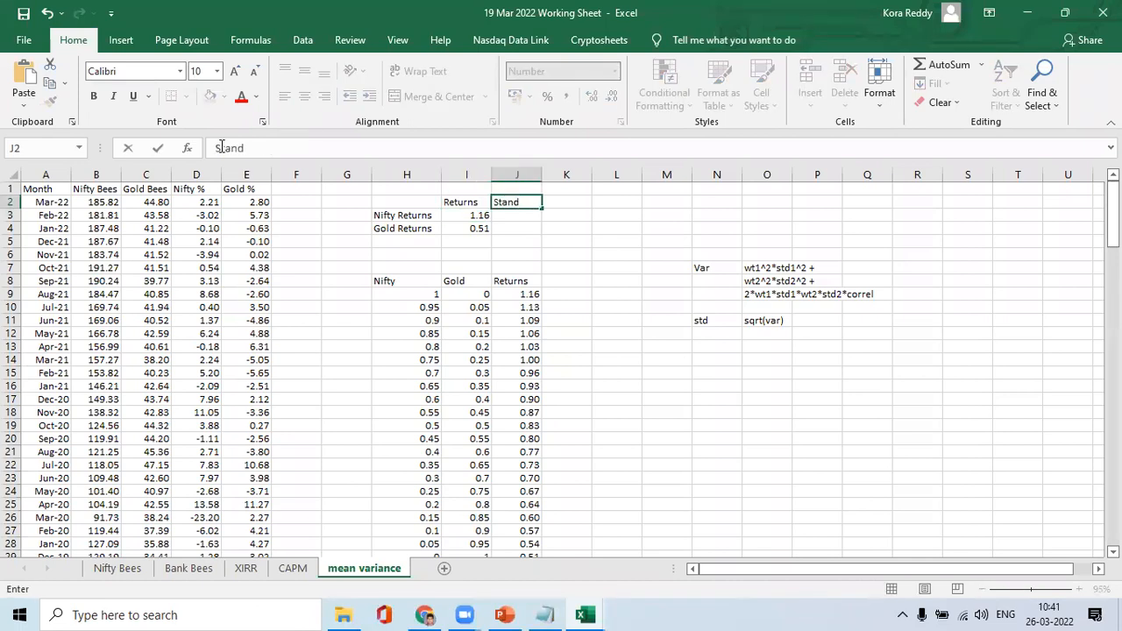
key("BackSpace")
key("BackSpace")
key("BackSpace")
key("BackSpace")
type("tdev")
key("Return")
Compute the Nifty standard deviation in J3 with =STDEVP(D:D)
type("=")
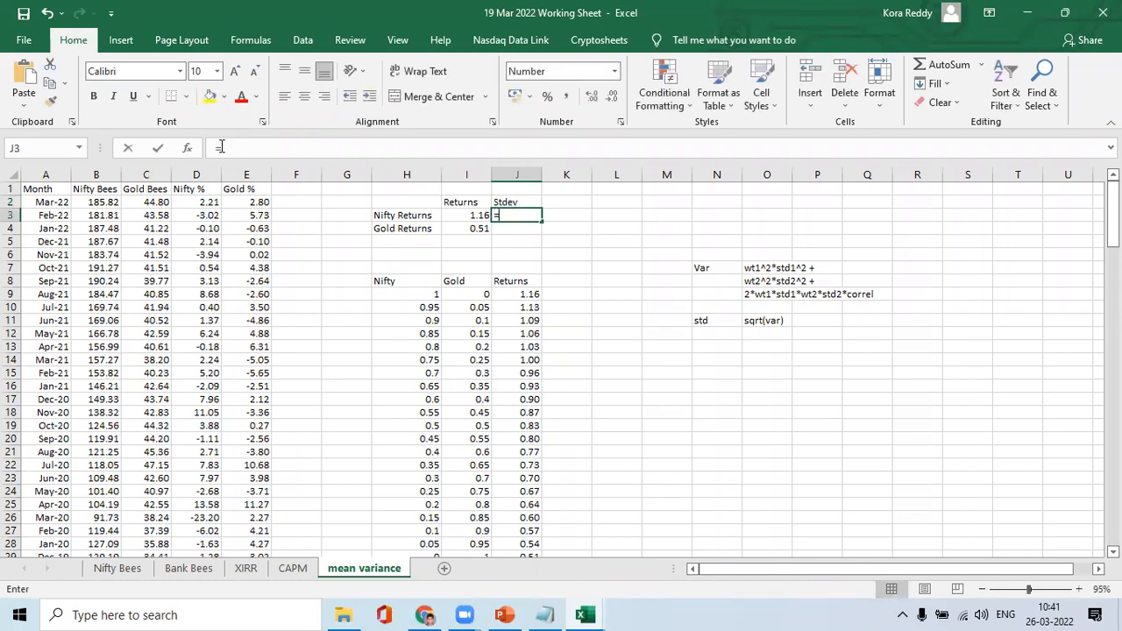
type("STDEVP(")
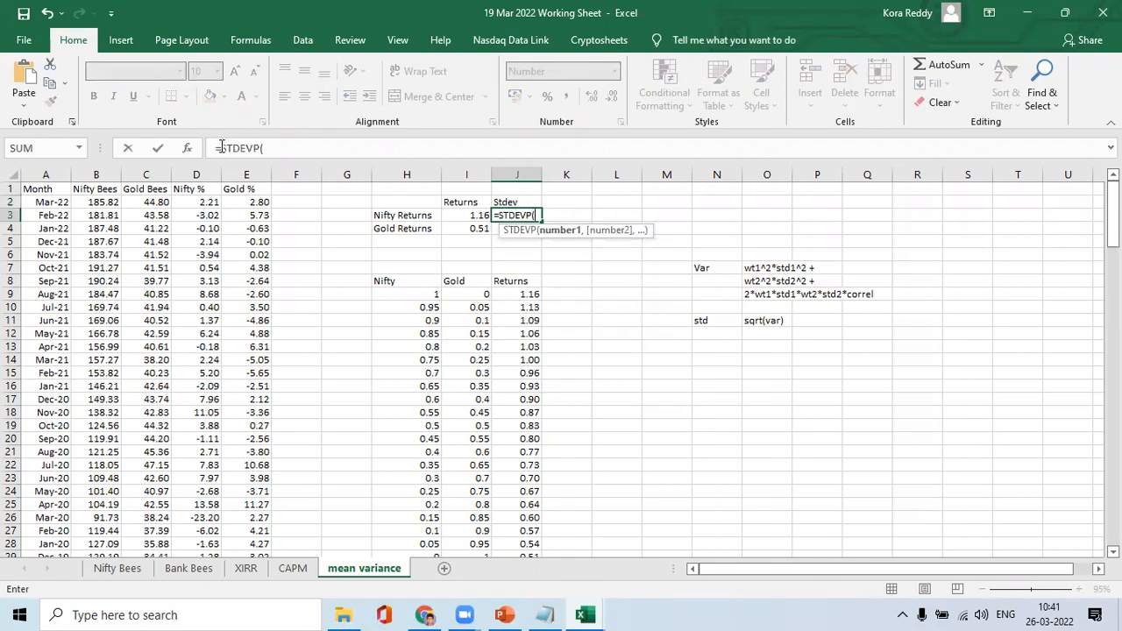
left_click(189, 171)
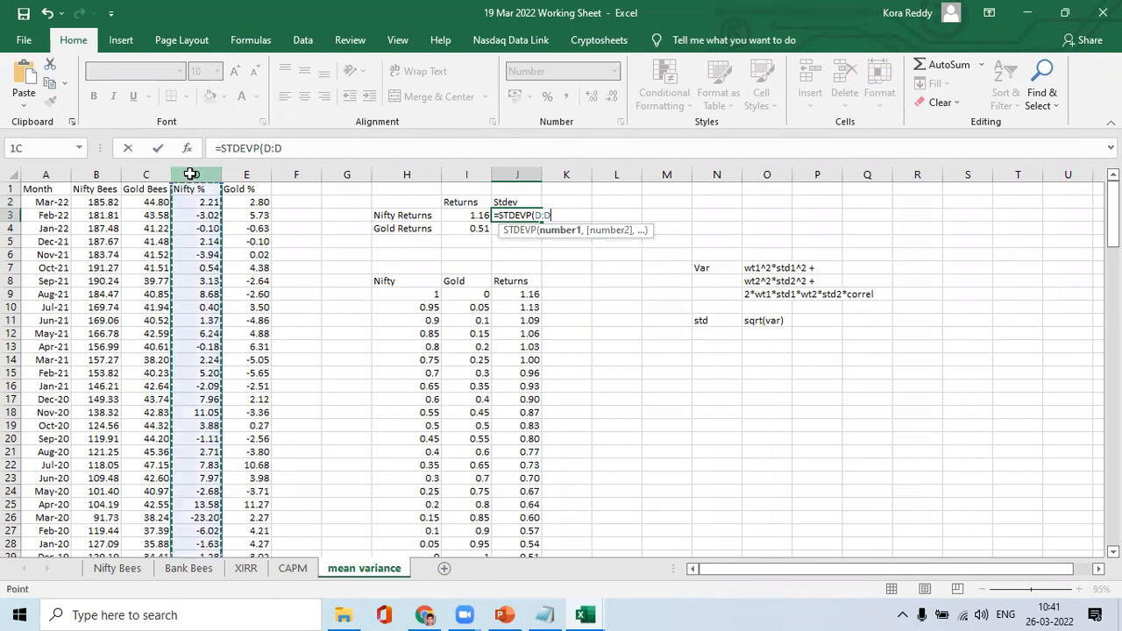
type(")")
key("Return")
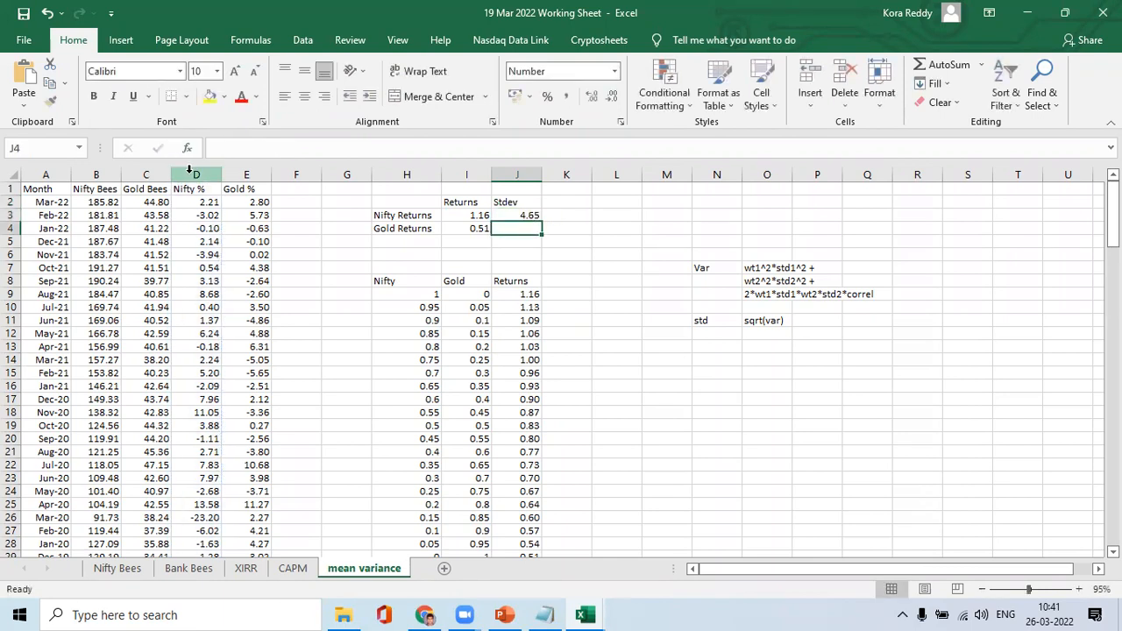
Compute the Gold standard deviation in J4 with =STDEVP(E:E)
type("=STDEVP(")
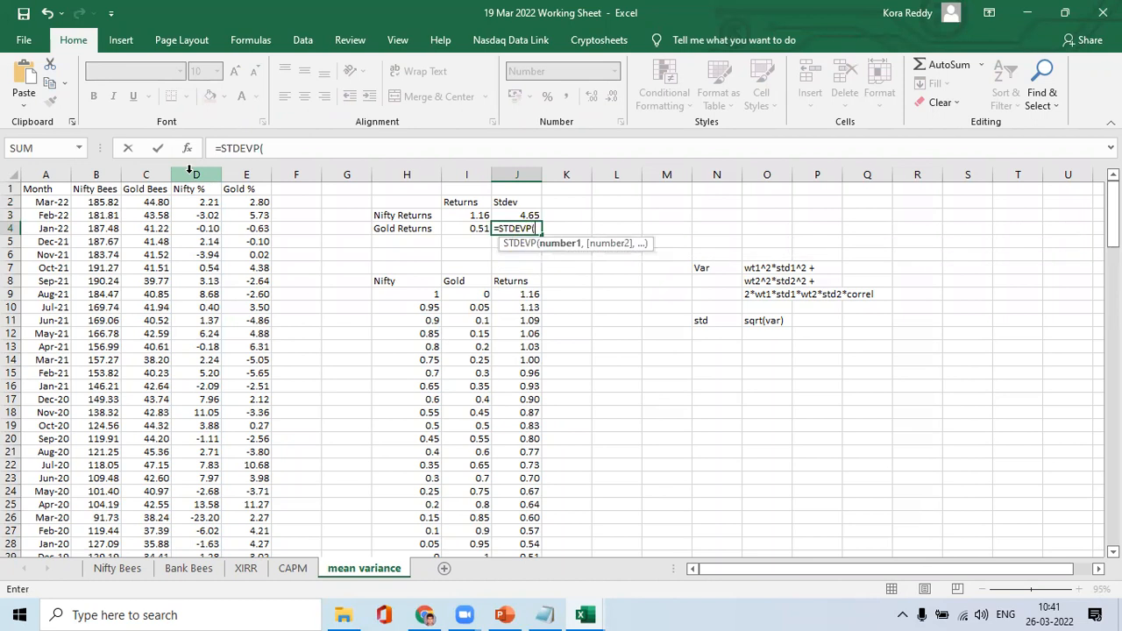
left_click(235, 173)
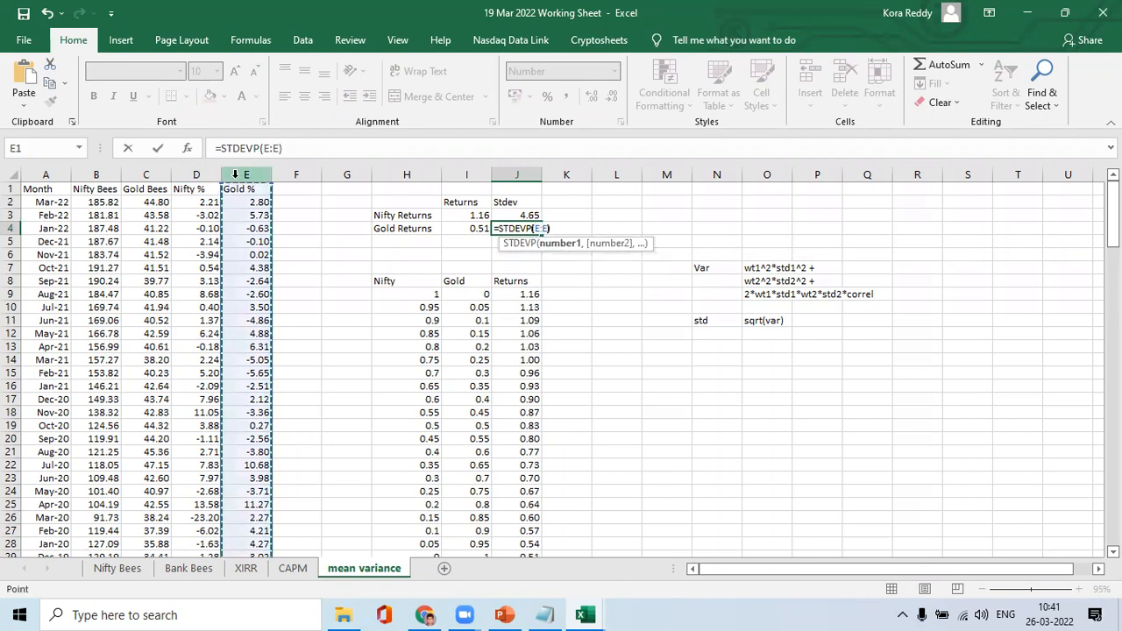
key("Return")
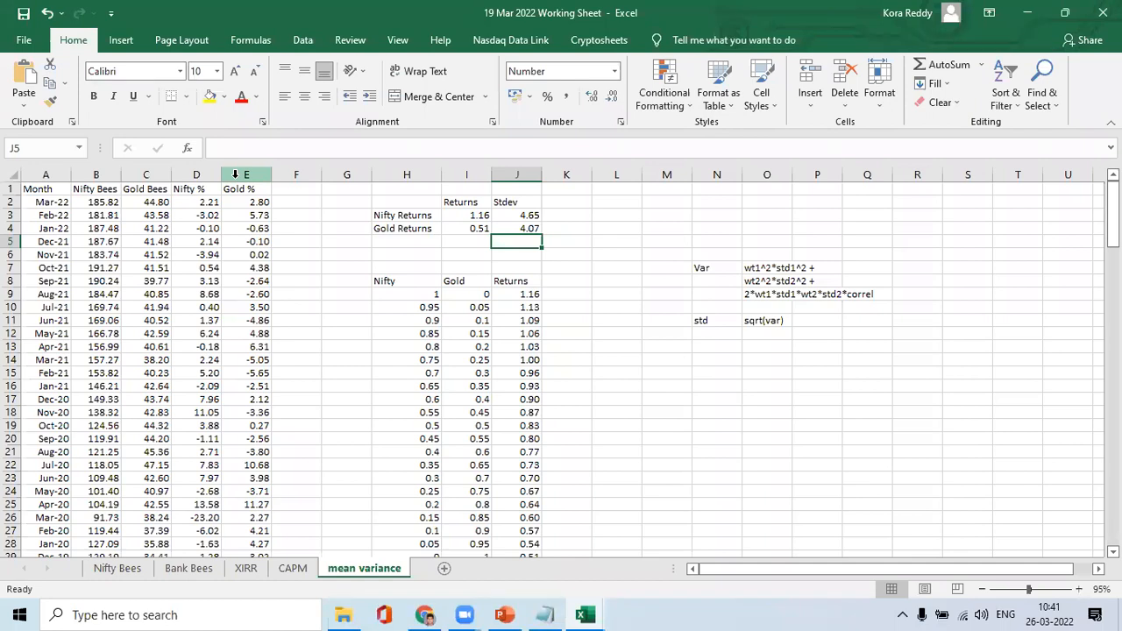
Add the heading Var in K8 beside the portfolio Returns heading
key("Down")
key("Down")
key("Down")
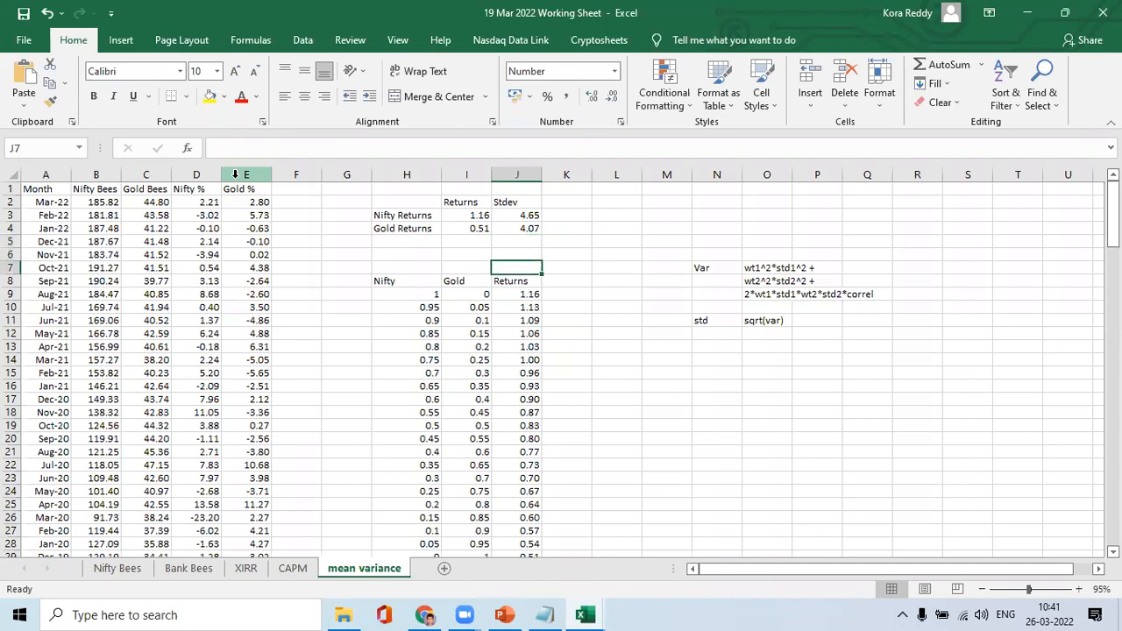
key("Right")
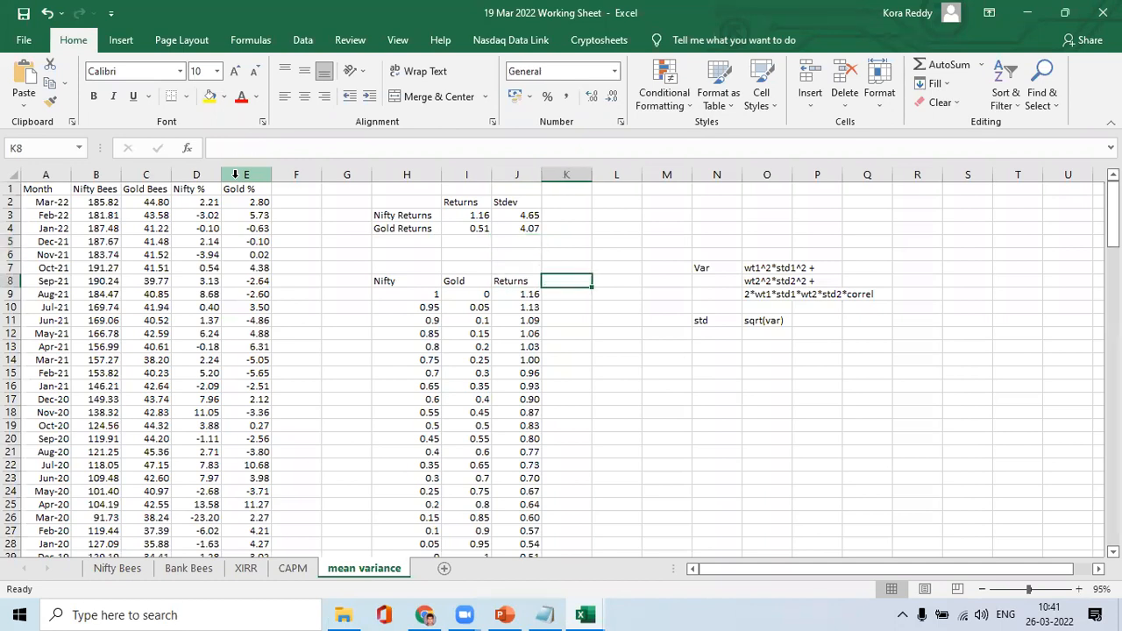
type("va")
key("BackSpace")
key("BackSpace")
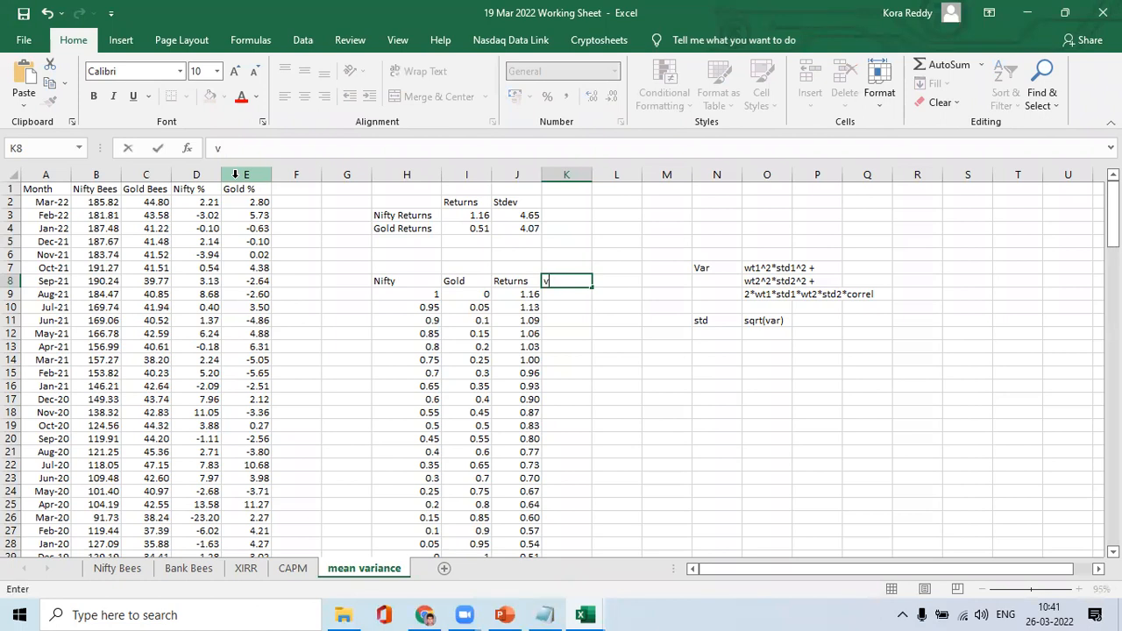
type("Var")
key("Return")
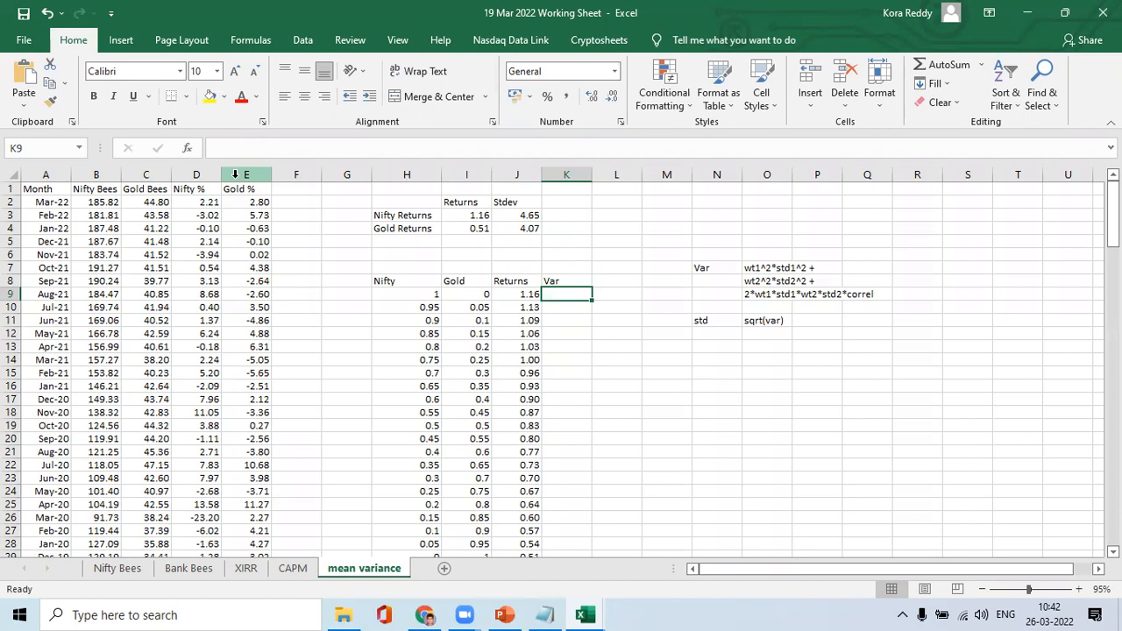
Begin the variance formula in K9 with the Nifty term =H9^2*$J$3^2+, keeping the standard deviation reference absolute
type("=")
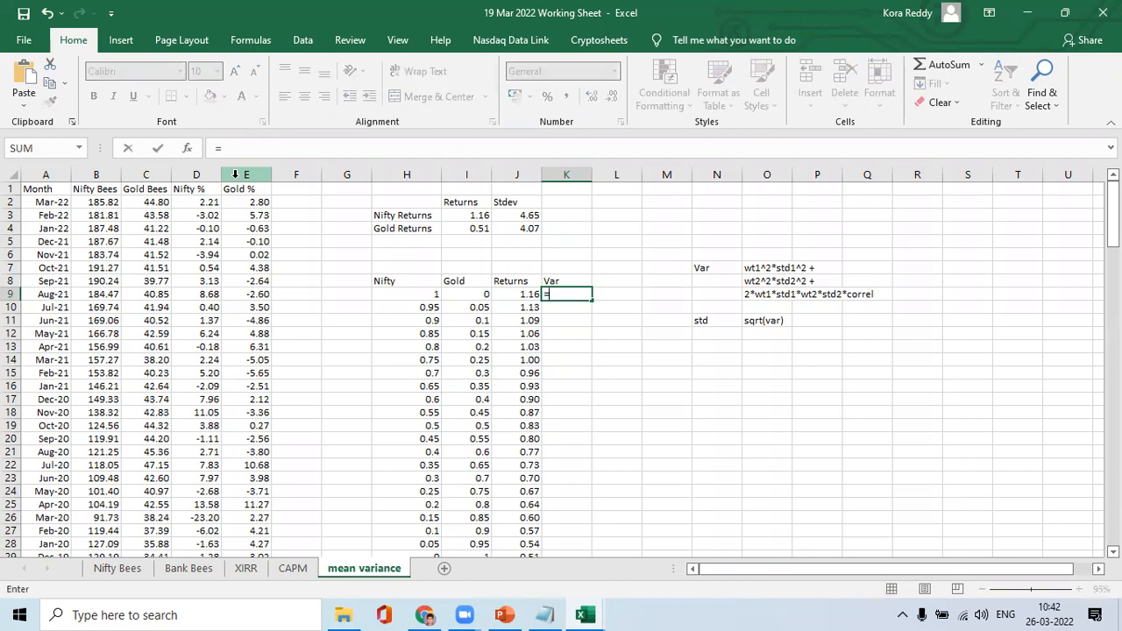
left_click(428, 297)
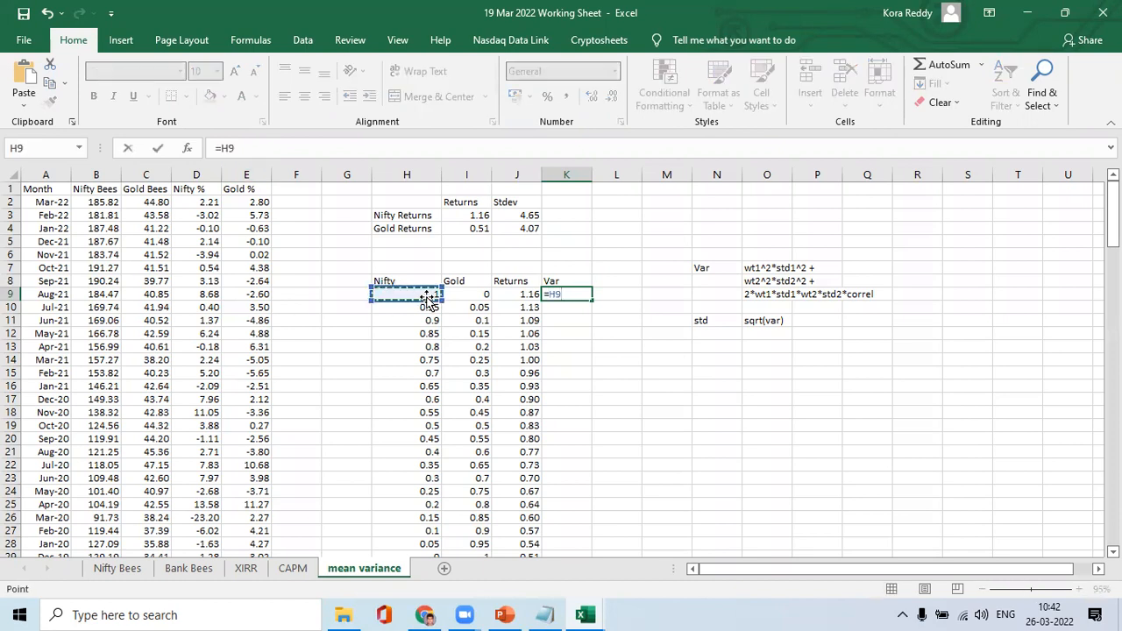
type("^2*")
left_click(529, 216)
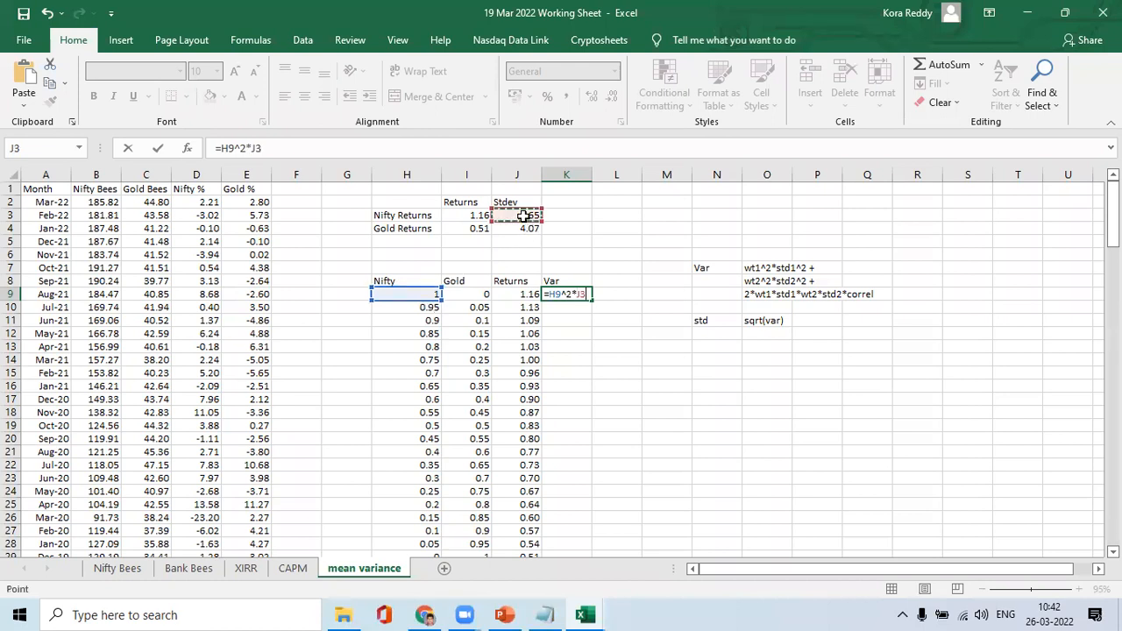
left_click(271, 149)
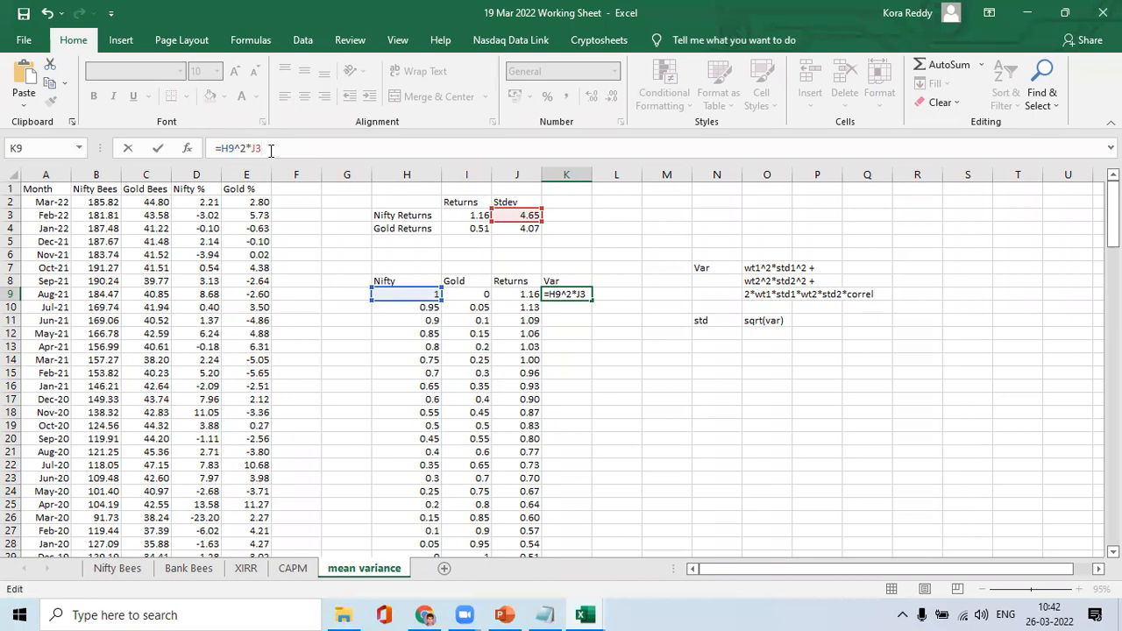
key("F4")
type("^2+")
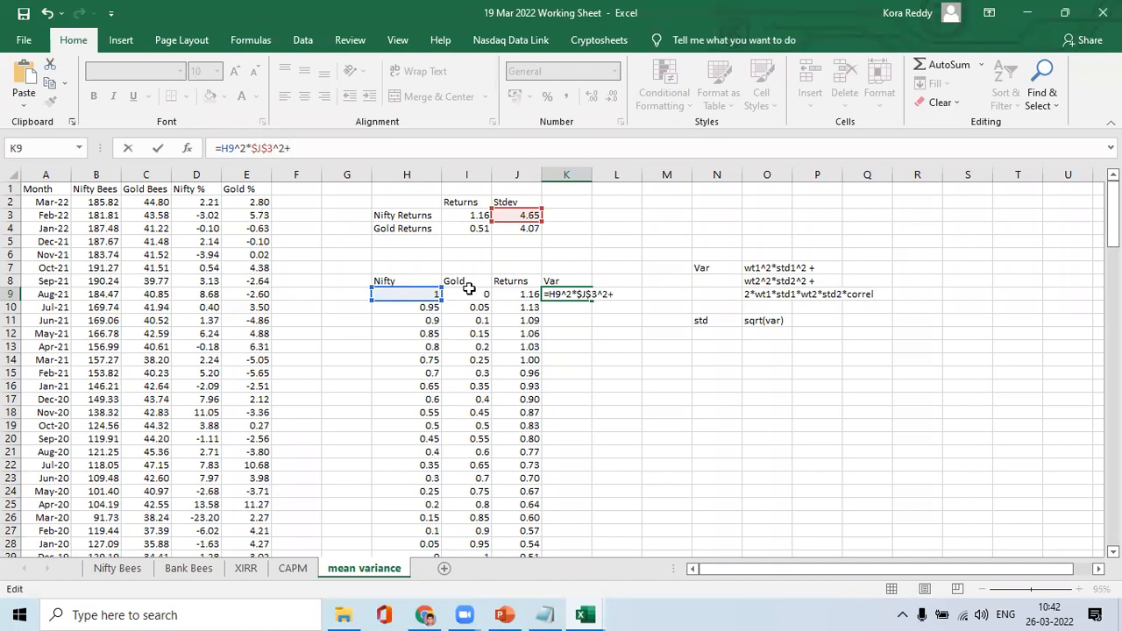
Add the Gold term I9^2*$J$4^2 to the K9 variance formula and enter it
left_click(477, 302)
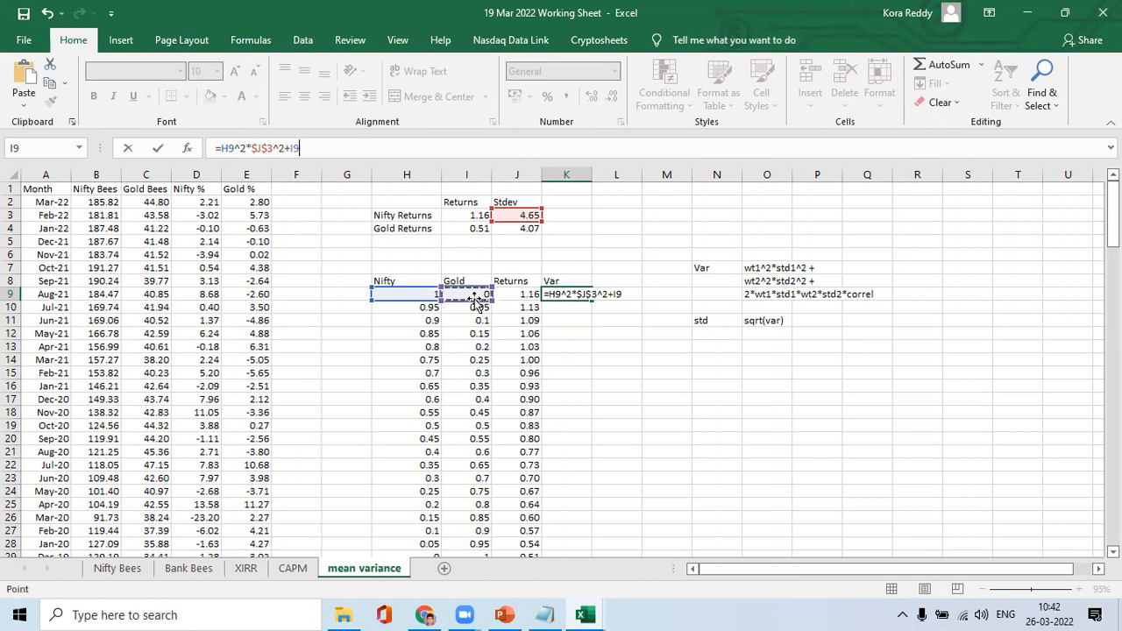
type("^2*")
left_click(533, 229)
key("F4")
type("^2")
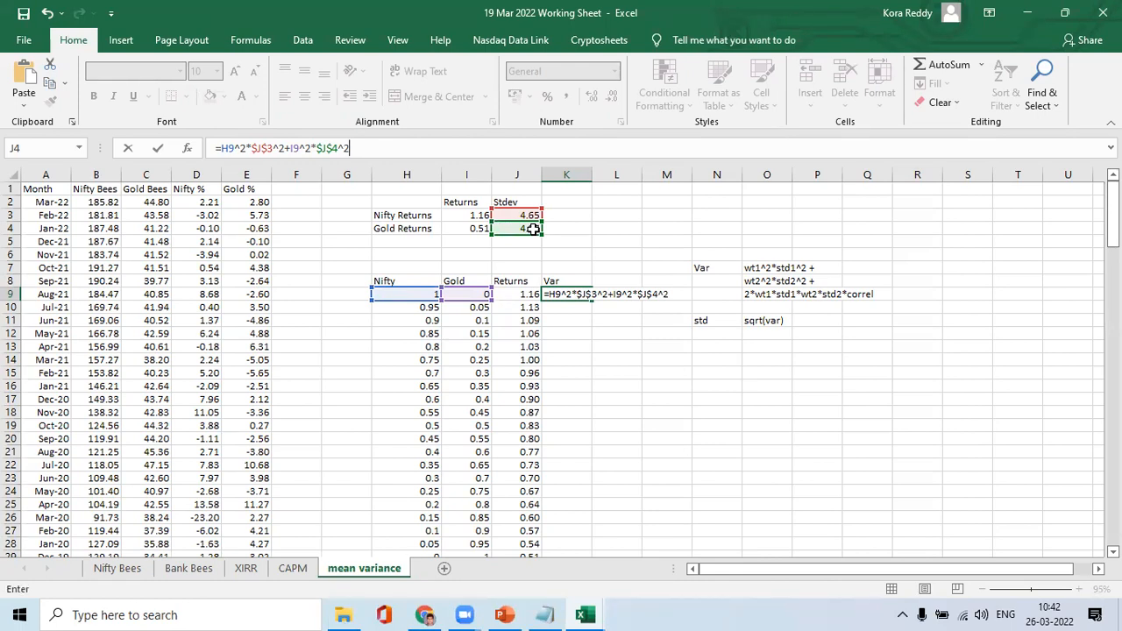
key("Return")
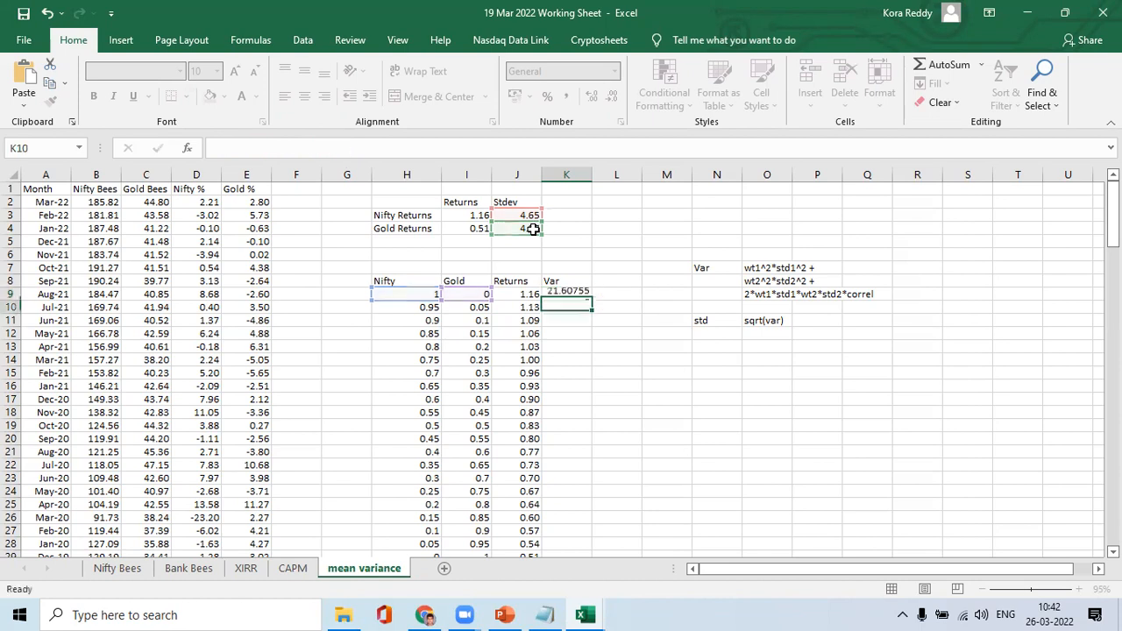
key("Up")
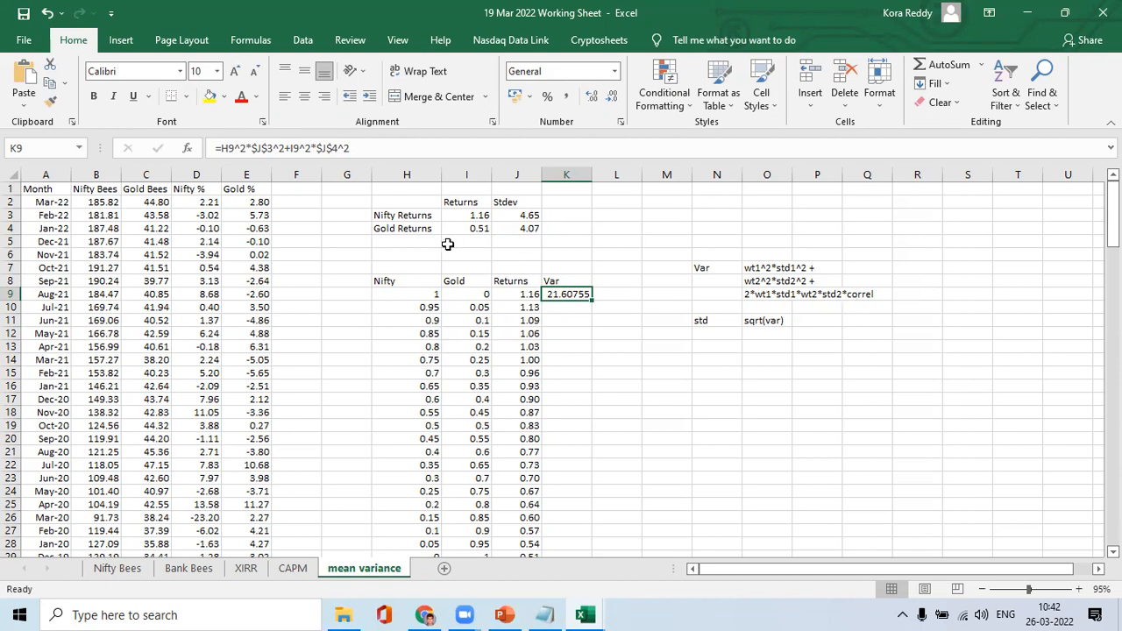
Add the label Correl in H5 below Gold Returns
left_click(408, 246)
type("Co")
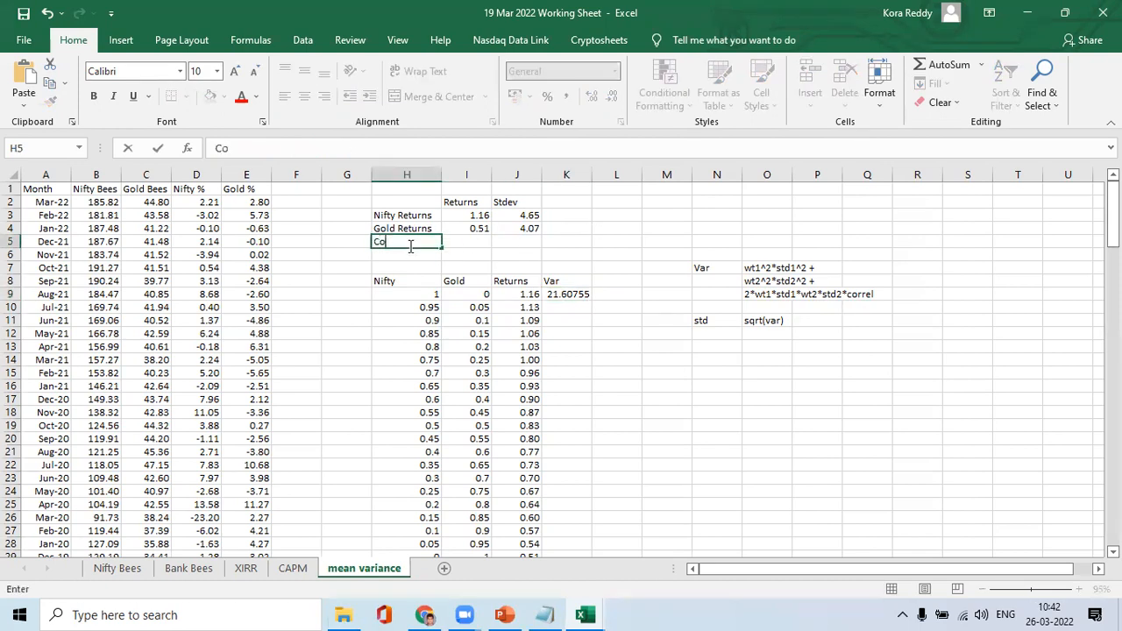
type("rrel")
key("Return")
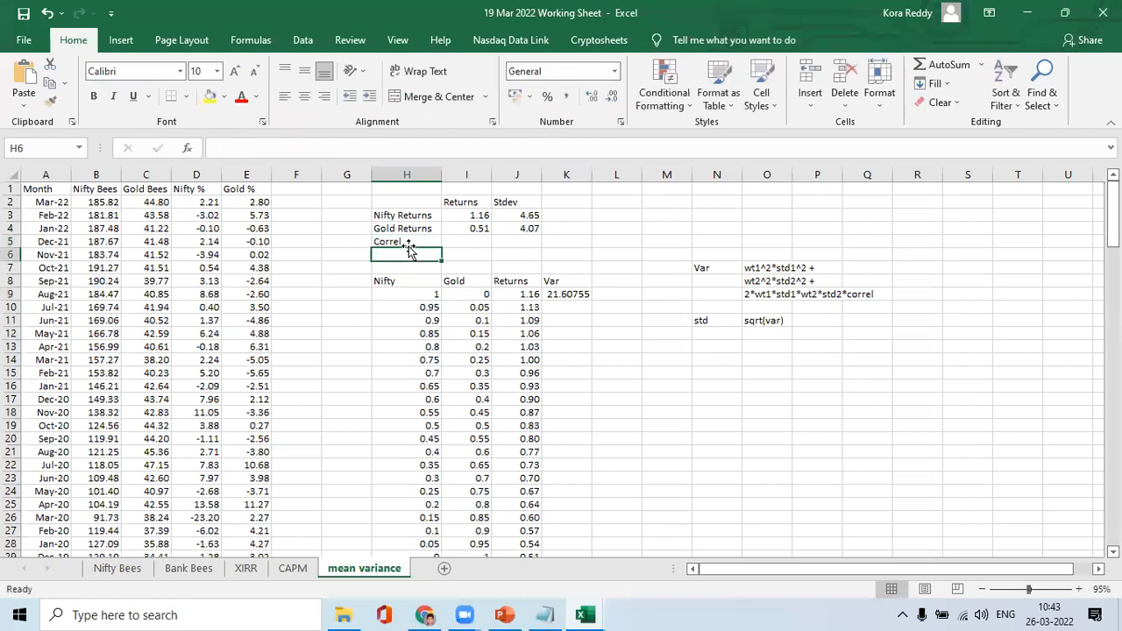
Compute the correlation between the Nifty and Gold percentage returns in I5 with =CORREL(D:D,E:E)
key("Right")
key("Up")
type("=CO")
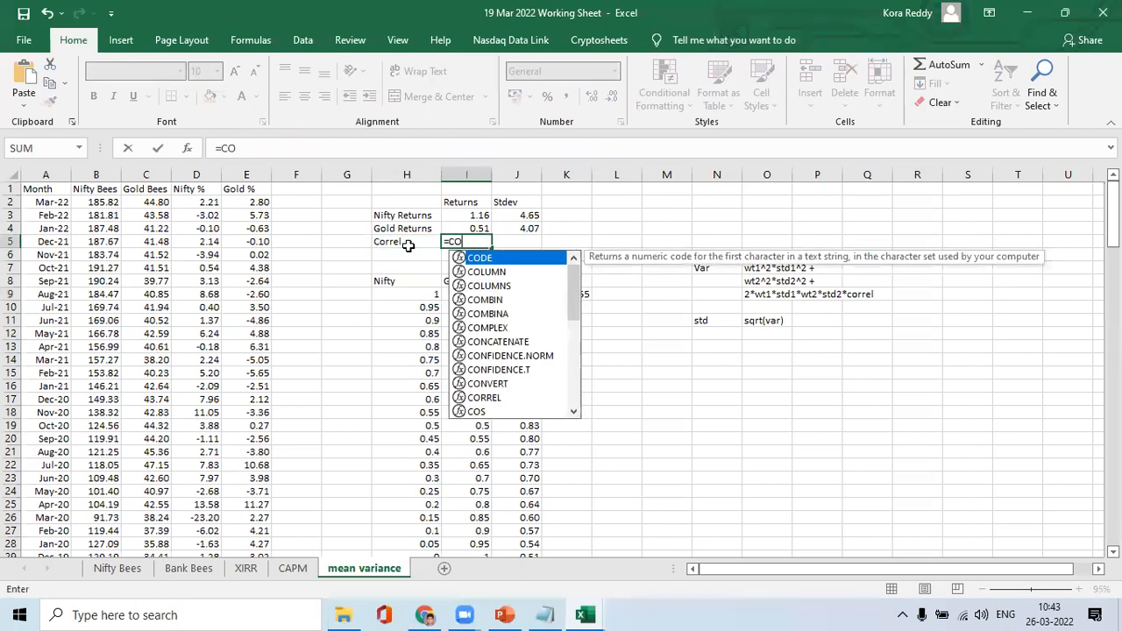
type("RREL(")
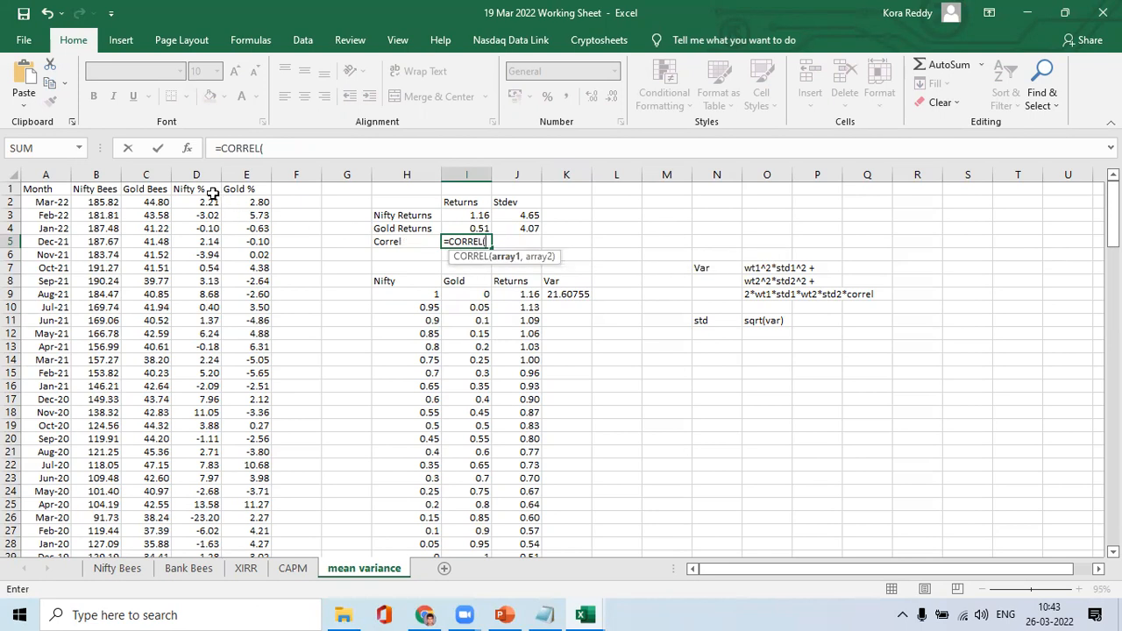
left_click(196, 175)
type(",")
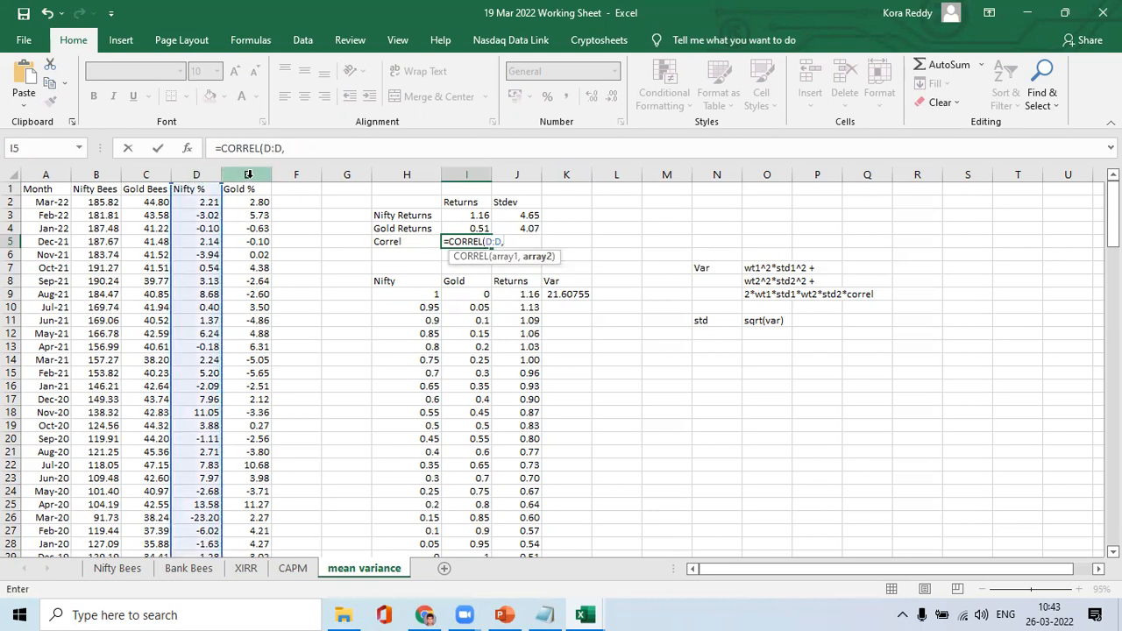
left_click(248, 175)
type(")")
key("Return")
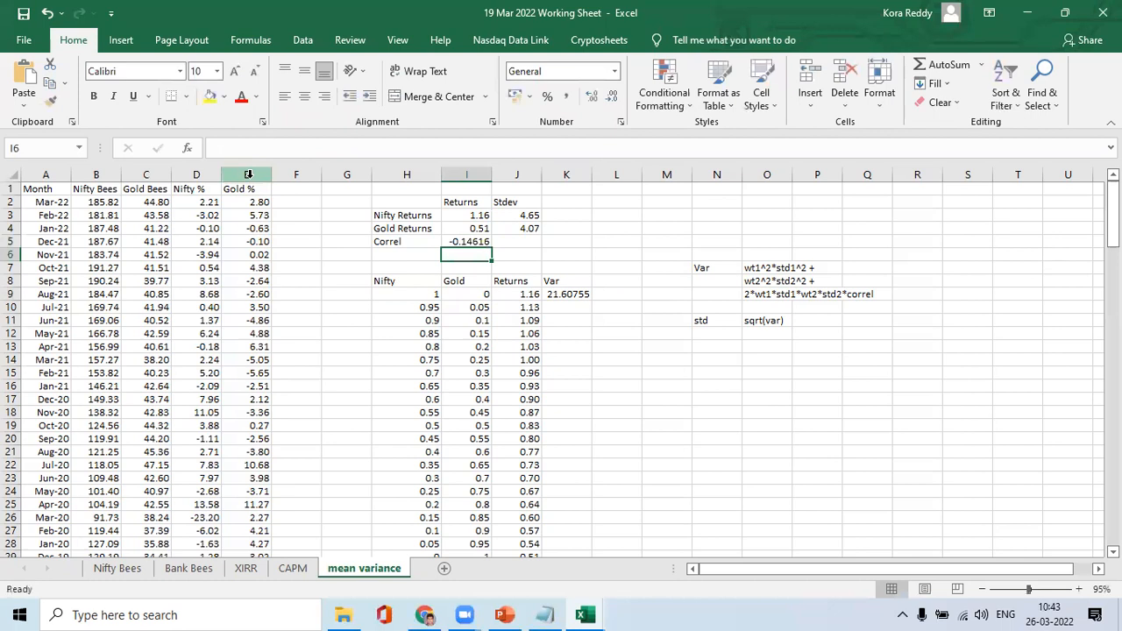
Apply the Number format to the correlation value in I5
key("Up")
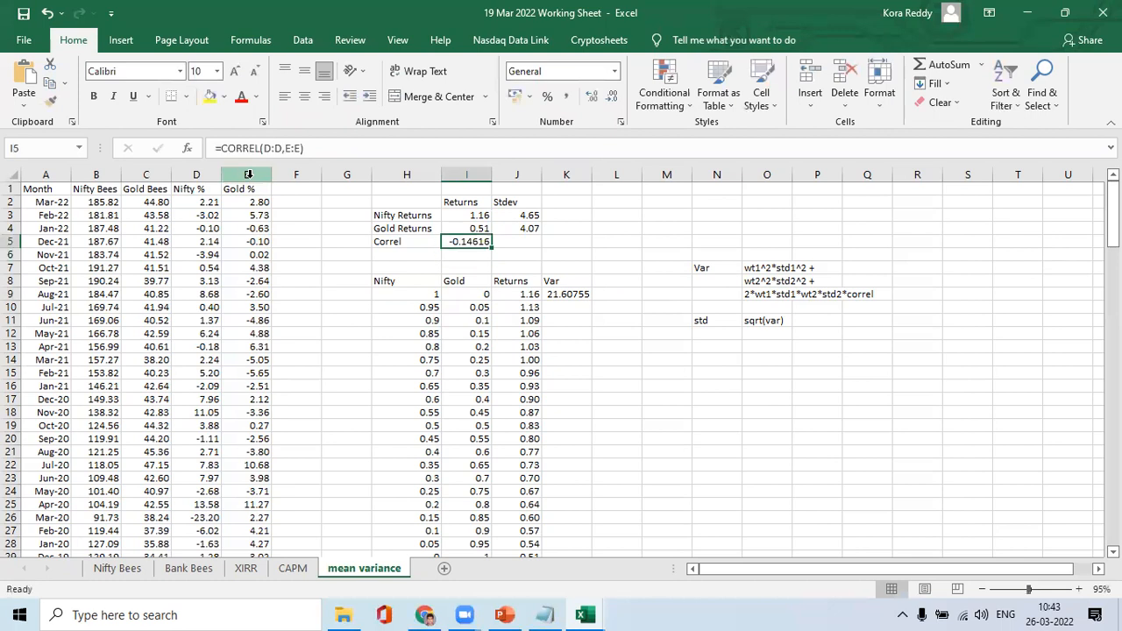
left_click(614, 72)
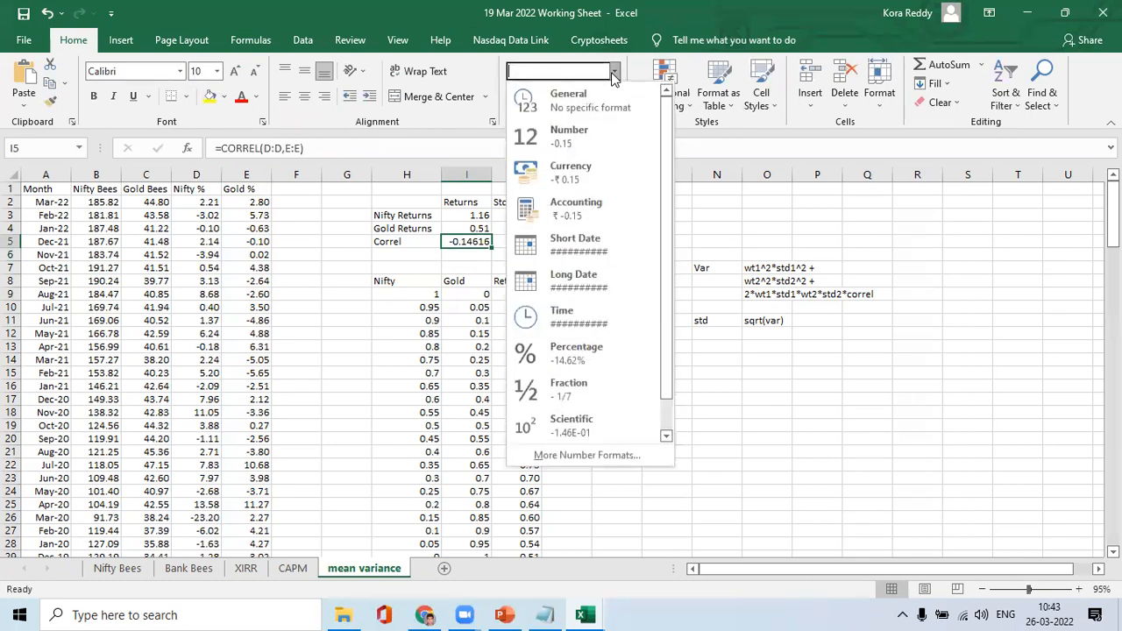
left_click(602, 143)
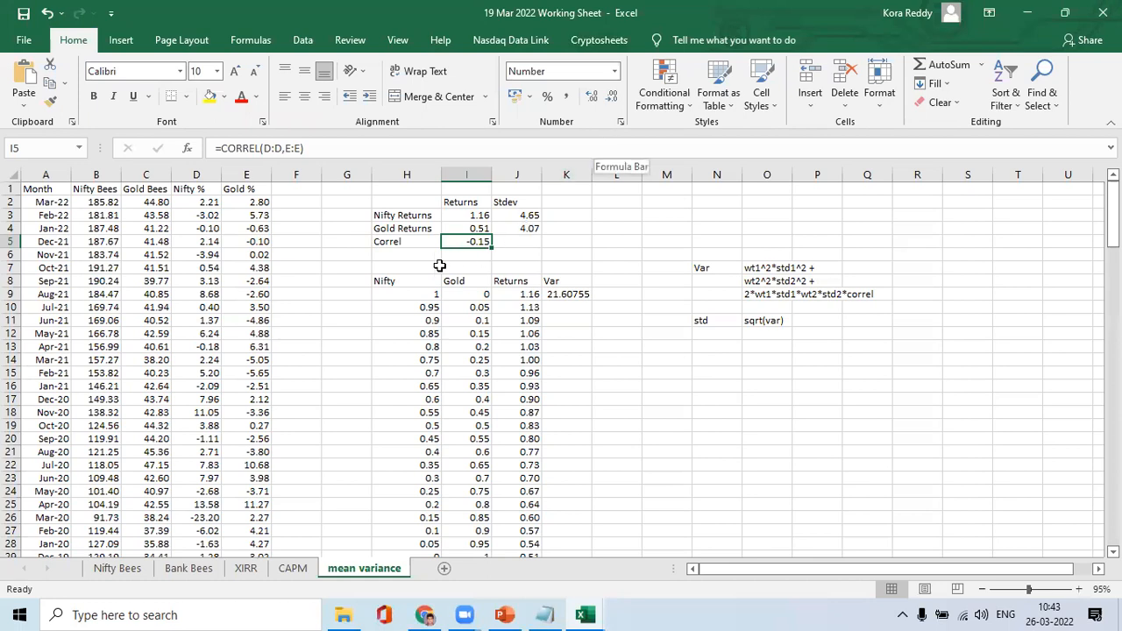
Add the label R2 in H6 and square the correlation in I6 with =I5^2
left_click(408, 253)
type("R2")
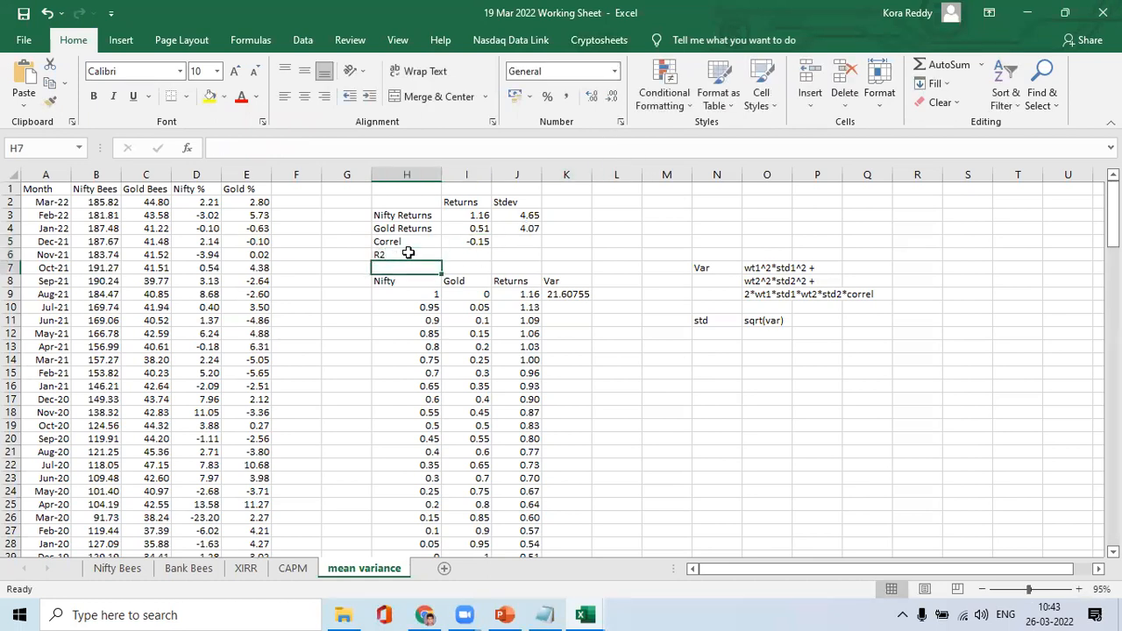
key("Tab")
type("=")
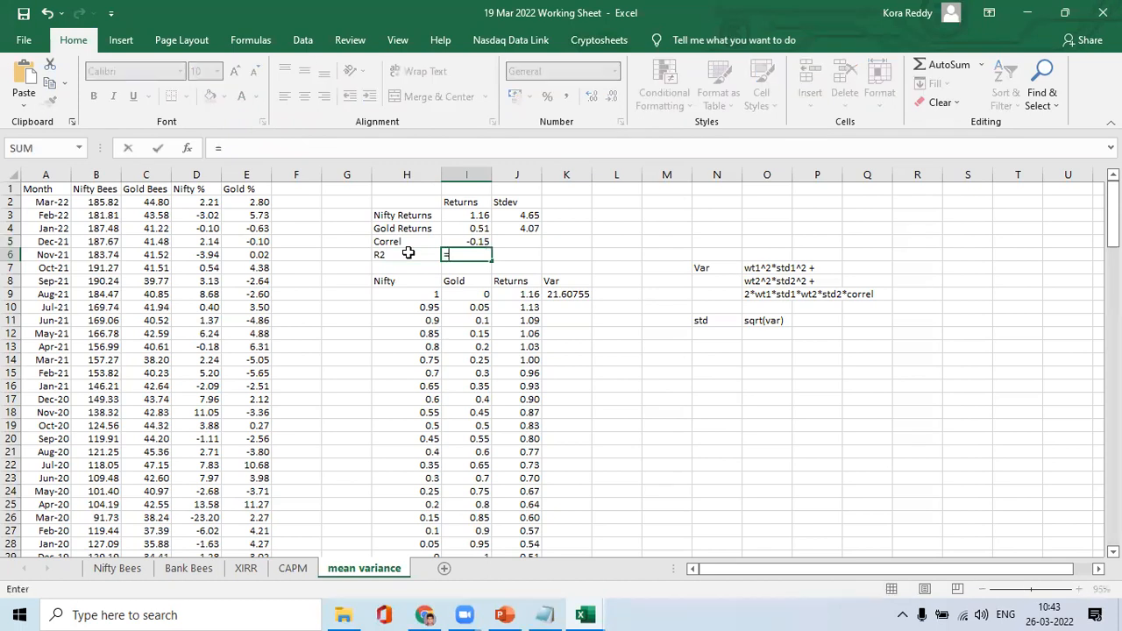
left_click(458, 240)
type("^2")
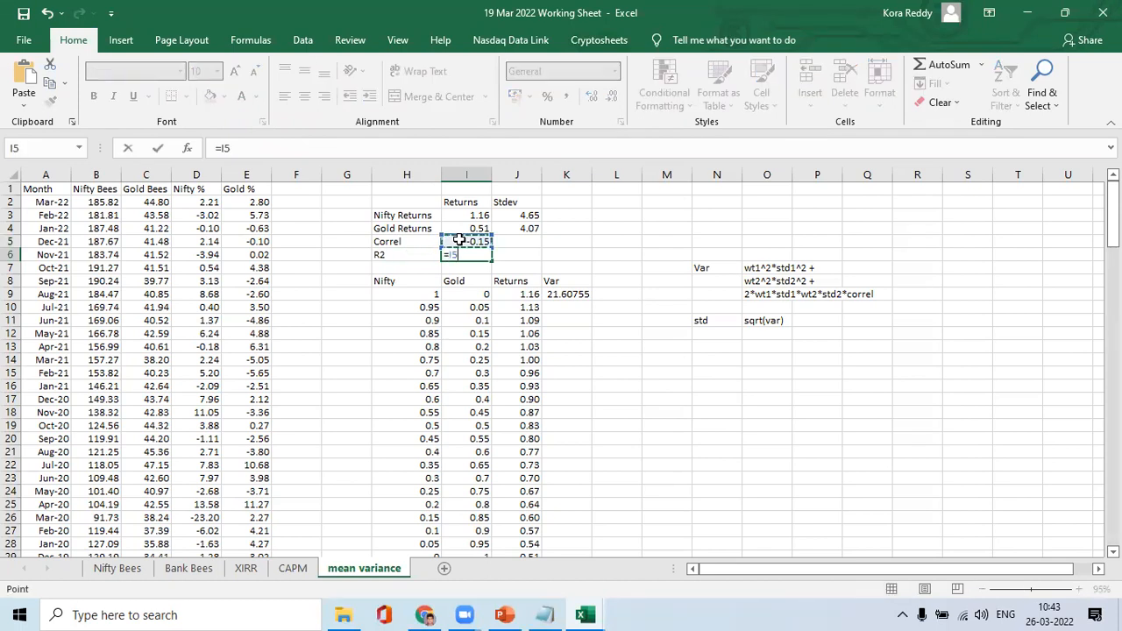
key("Return")
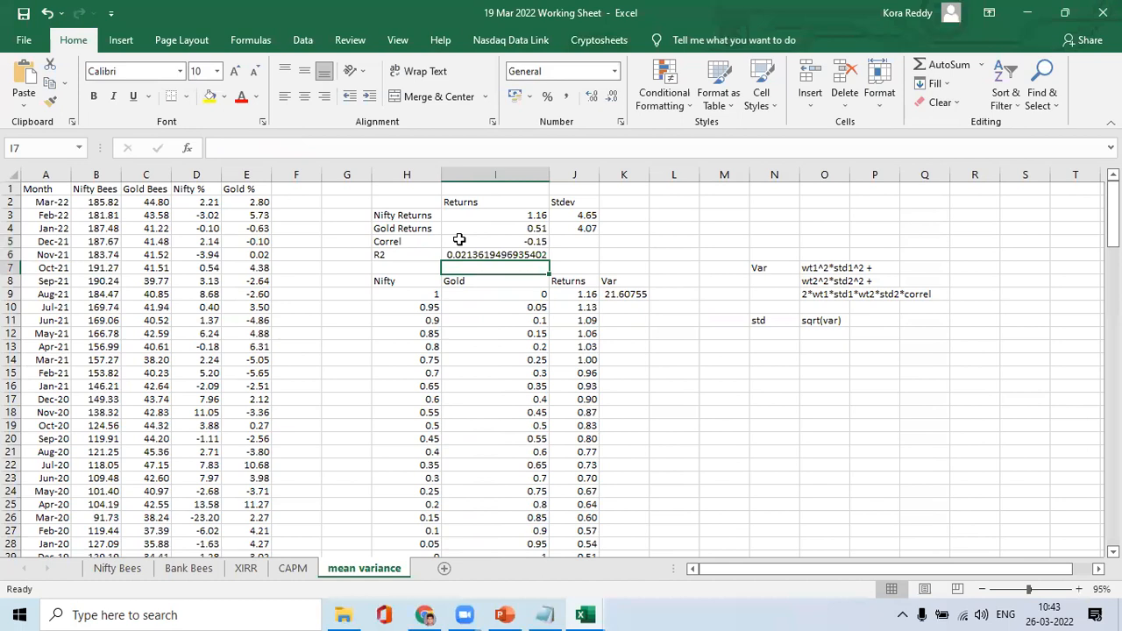
Reduce the R2 value in I6 to two decimal places
key("Up")
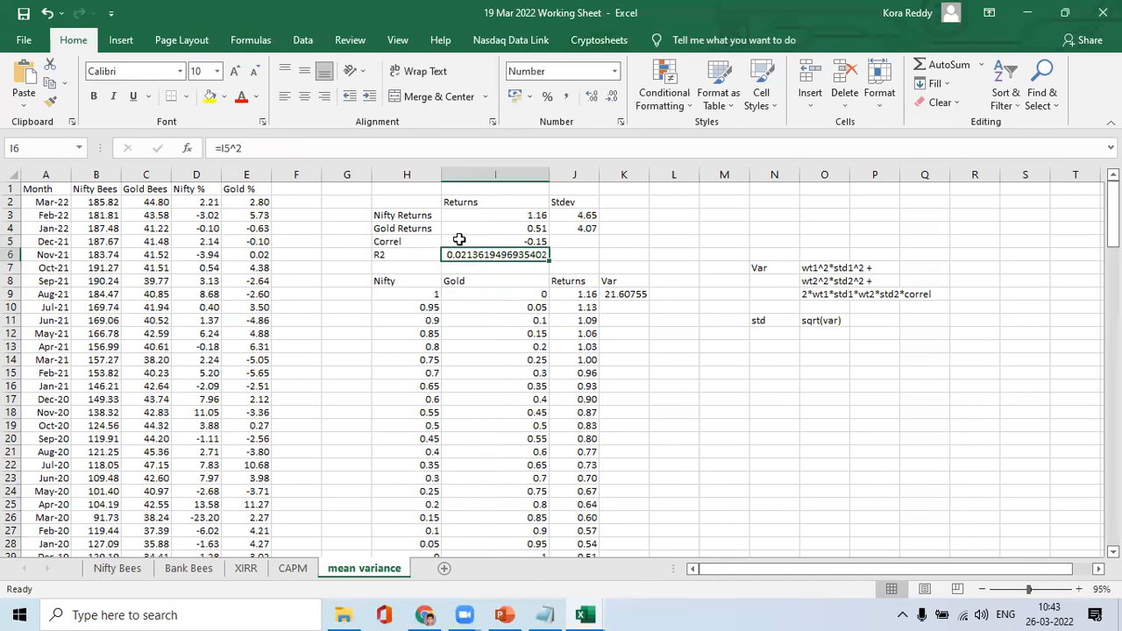
left_click(592, 98)
left_click(613, 97)
left_click(613, 97)
left_click(613, 97)
left_click(613, 97)
left_click(613, 97)
left_click(613, 98)
left_click(613, 97)
left_click(613, 97)
left_click(613, 97)
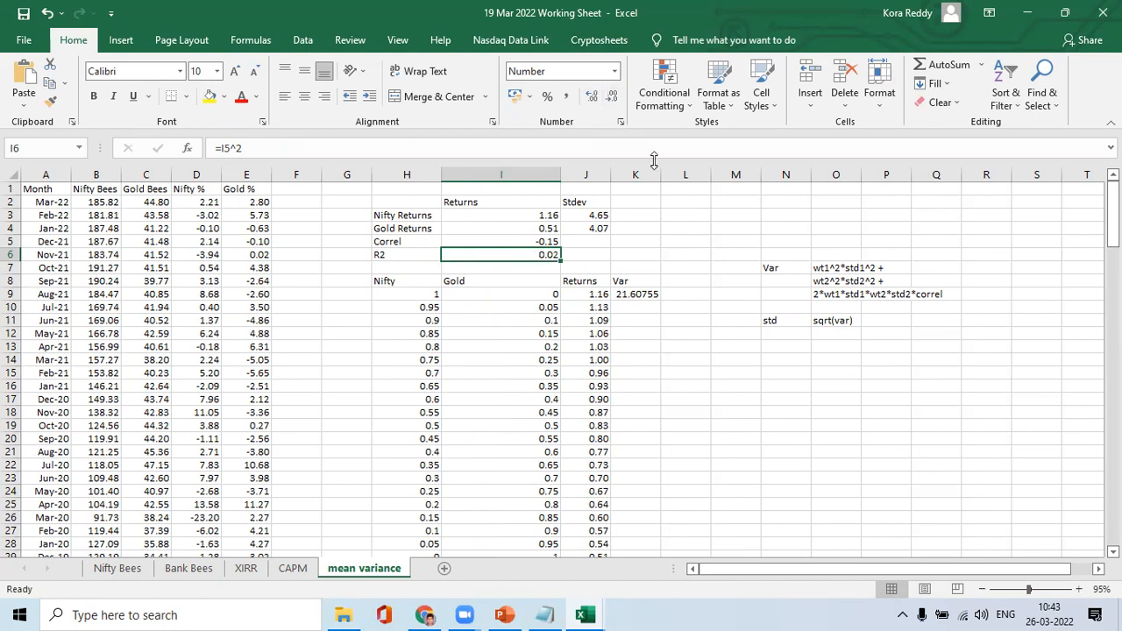
Autofit the width of column I and extend the variance formula in K9 with +2*H9*I9
double_click(561, 174)
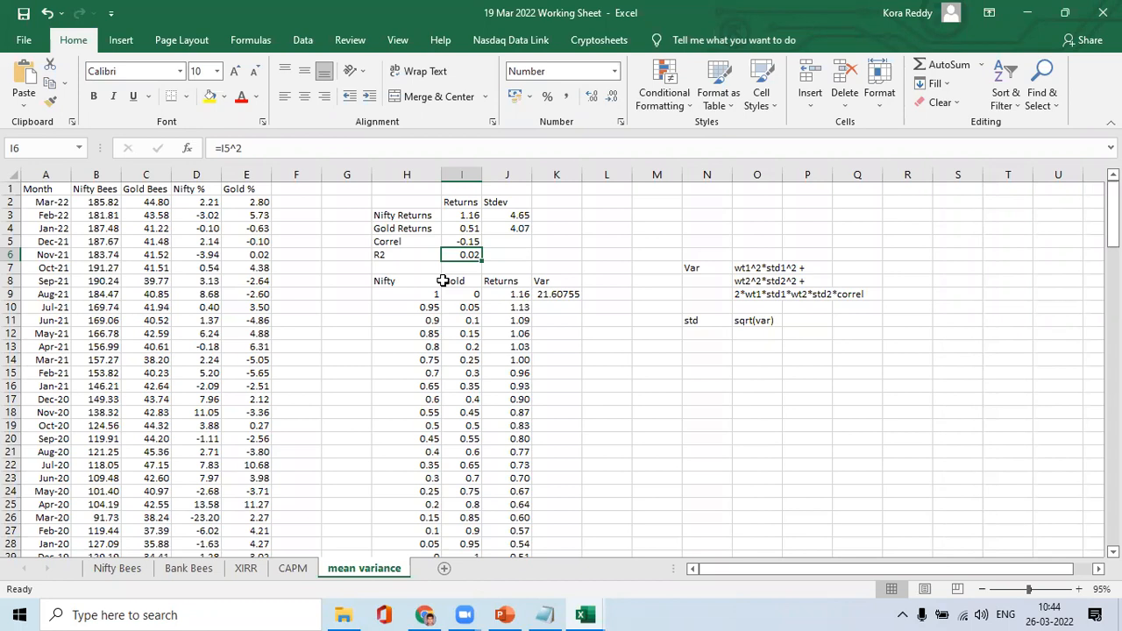
key("Down")
key("Down")
key("Down")
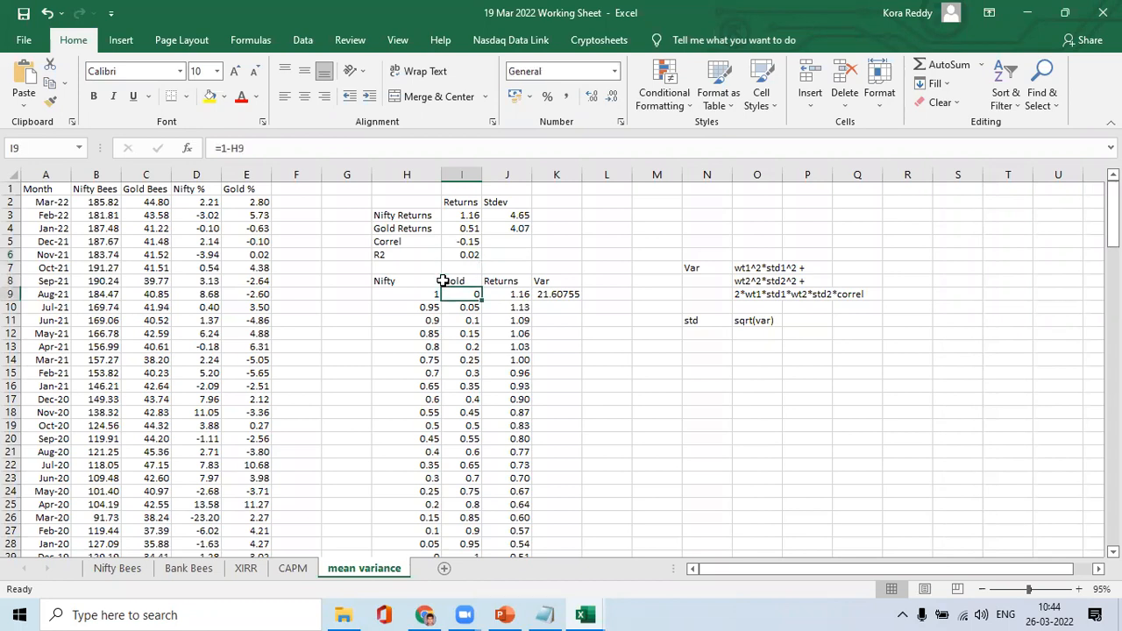
key("Right")
key("Right")
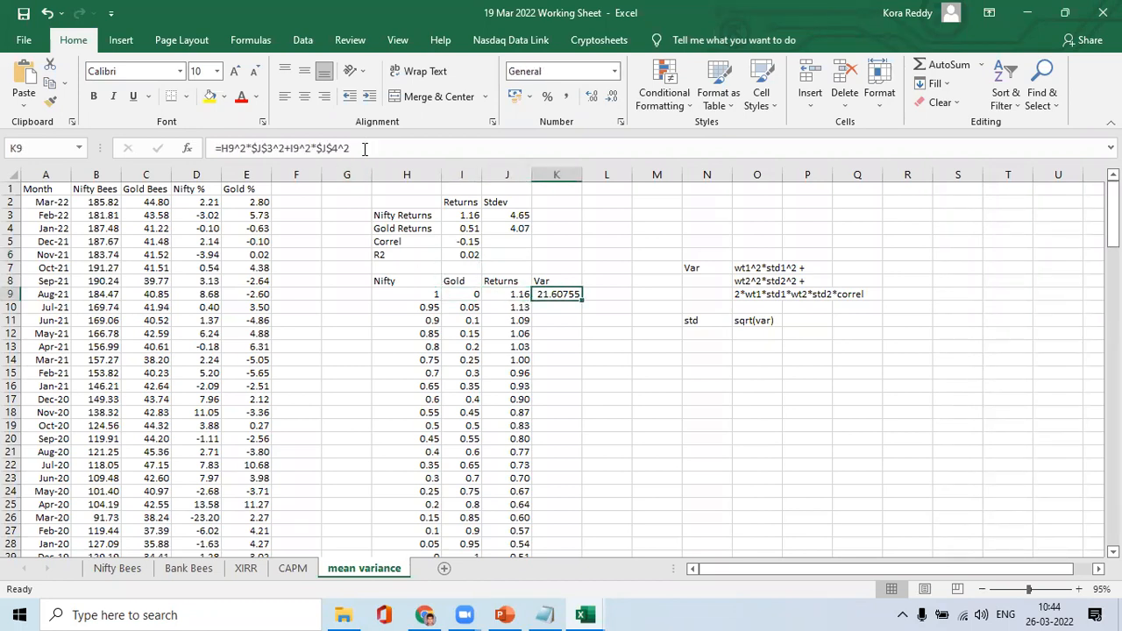
left_click(365, 149)
type("+2*")
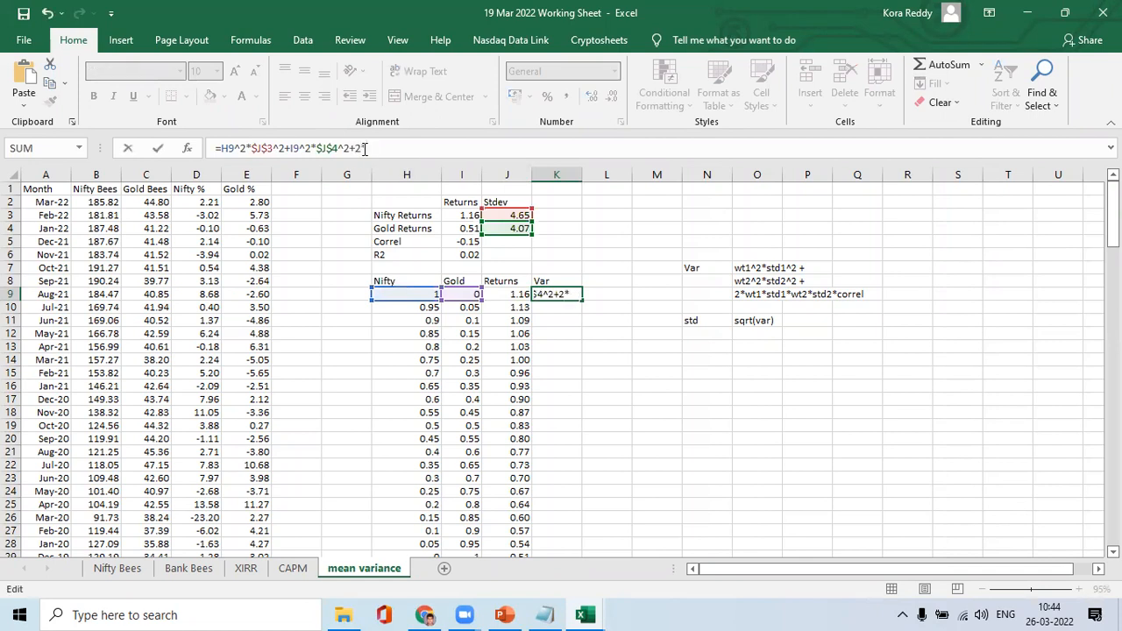
left_click(427, 294)
type("*")
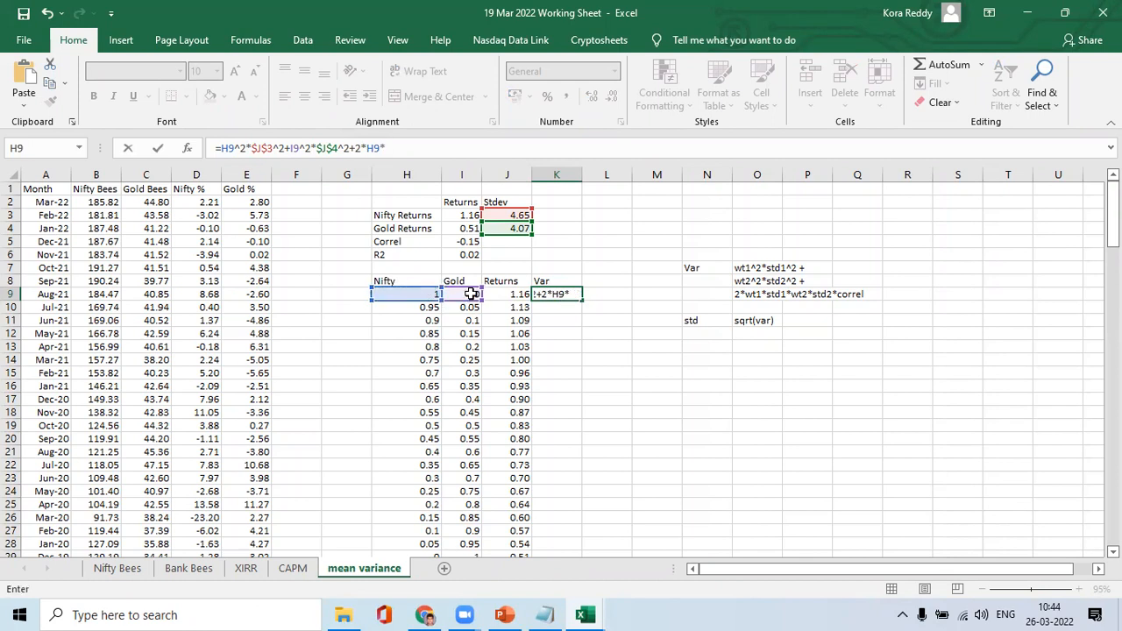
left_click(471, 294)
type("*")
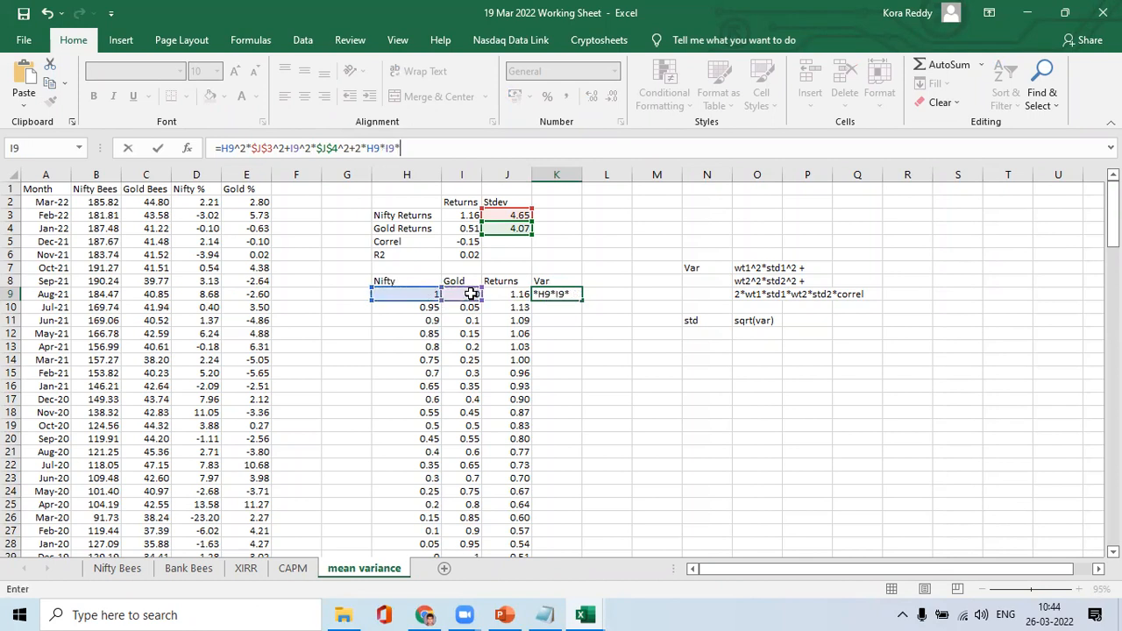
Complete the K9 variance formula with the absolute factors *$J$3*$J$4*$I$5 for both standard deviations and the correlation
left_click(506, 215)
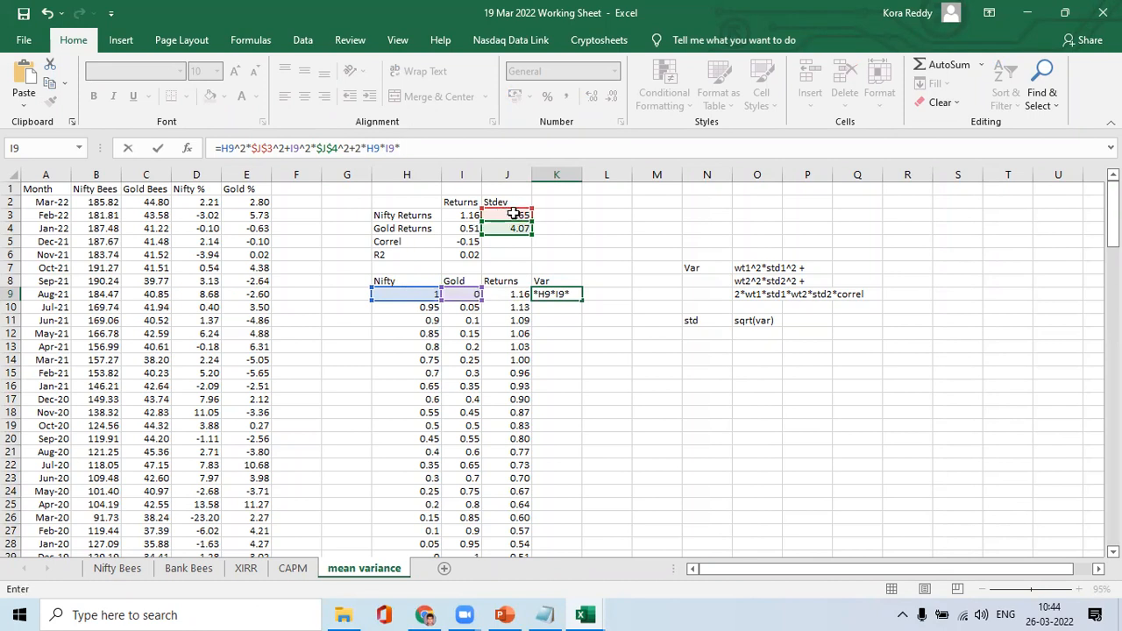
left_click(403, 151)
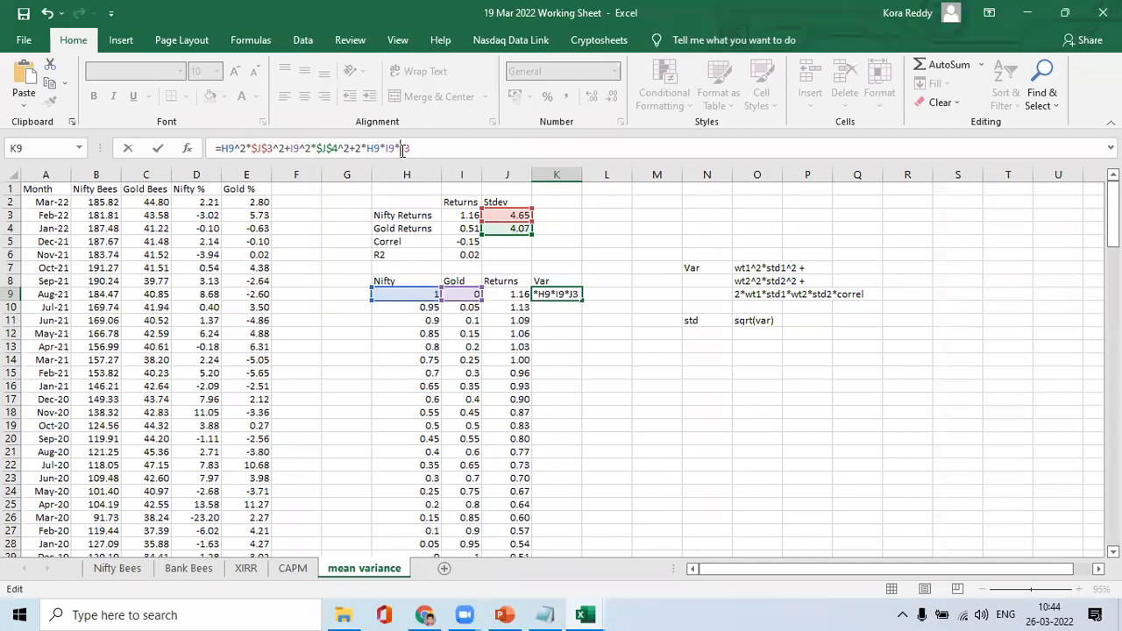
key("F4")
type("*")
left_click(508, 228)
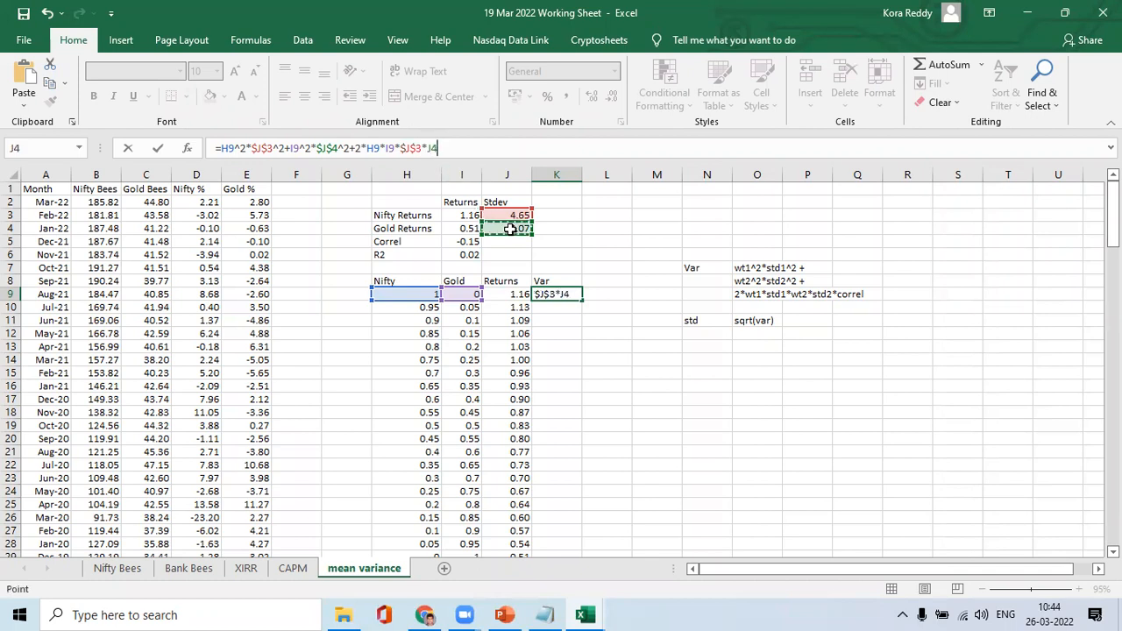
key("F4")
type("*")
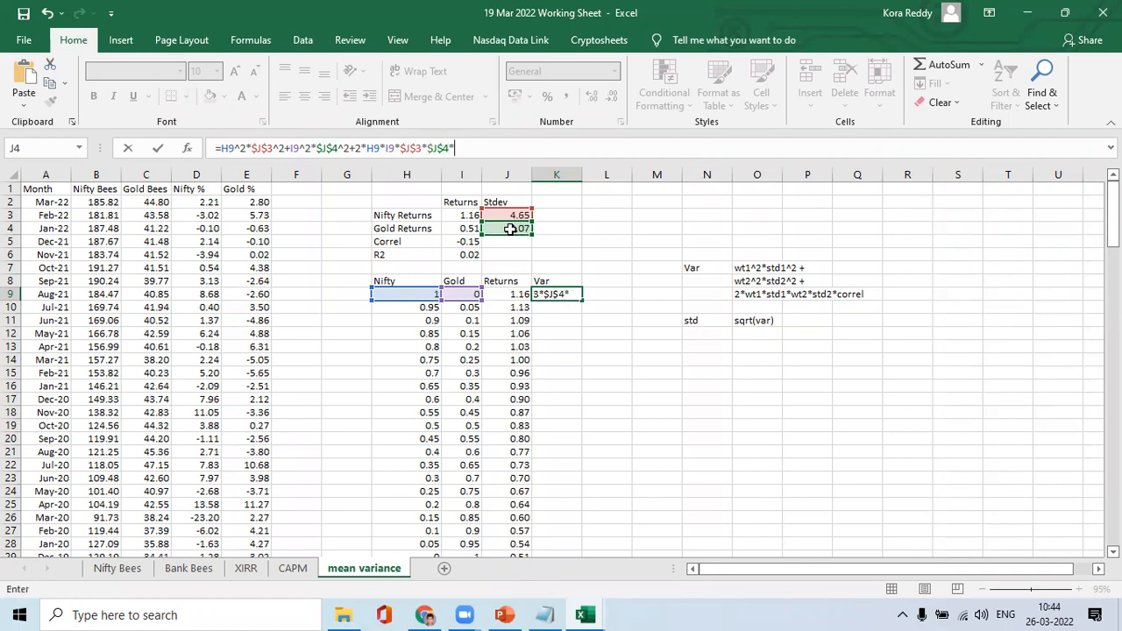
left_click(467, 243)
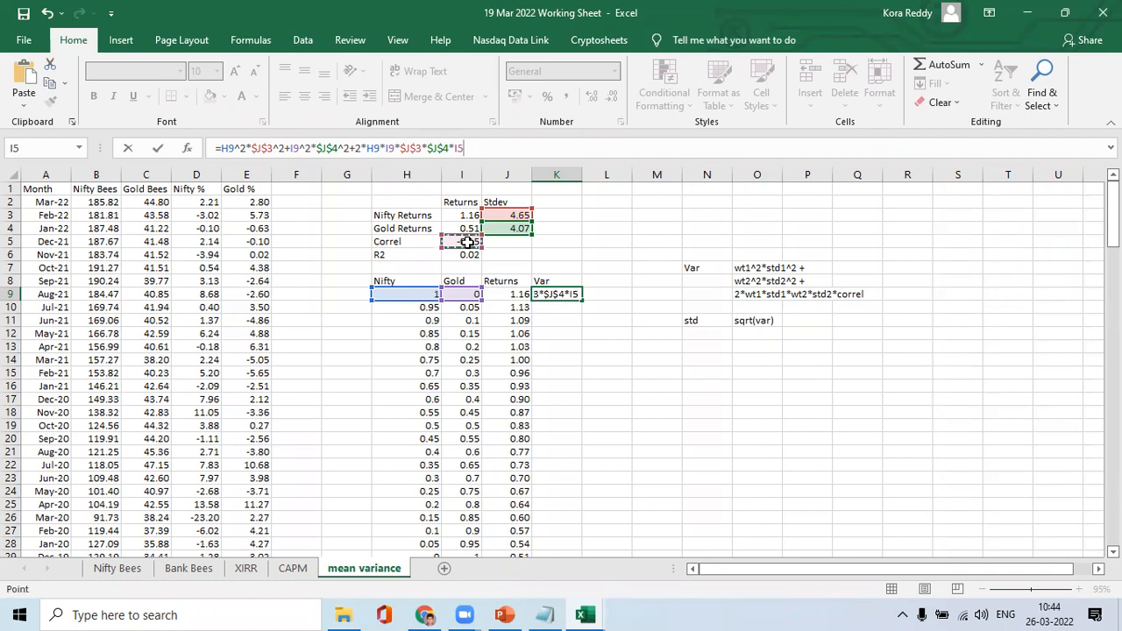
key("F4")
key("Return")
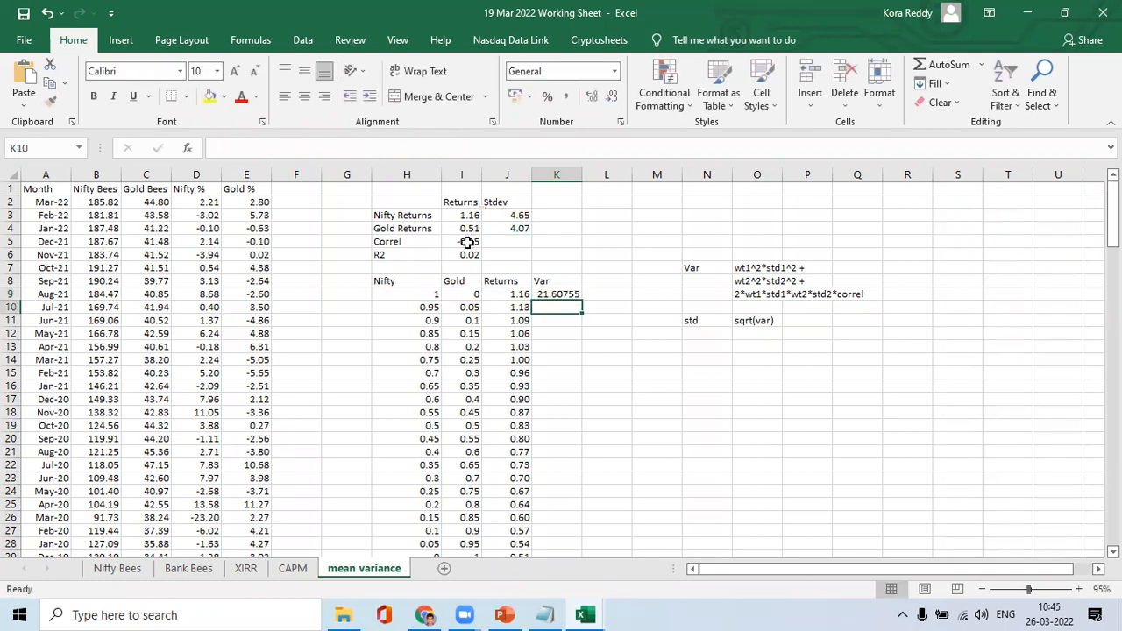
key("Up")
Switch to the Notepad note and add "Sharep Ratio = Average / Stand" two blank lines below the variance formula
key("alt+Tab")
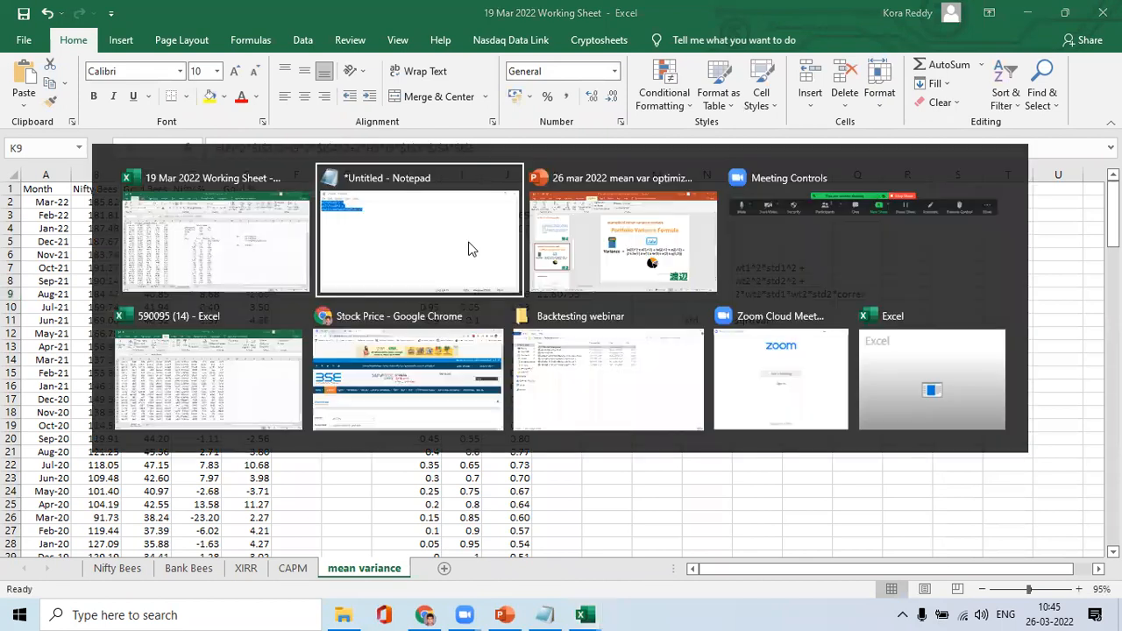
key("Up")
key("Up")
key("Home")
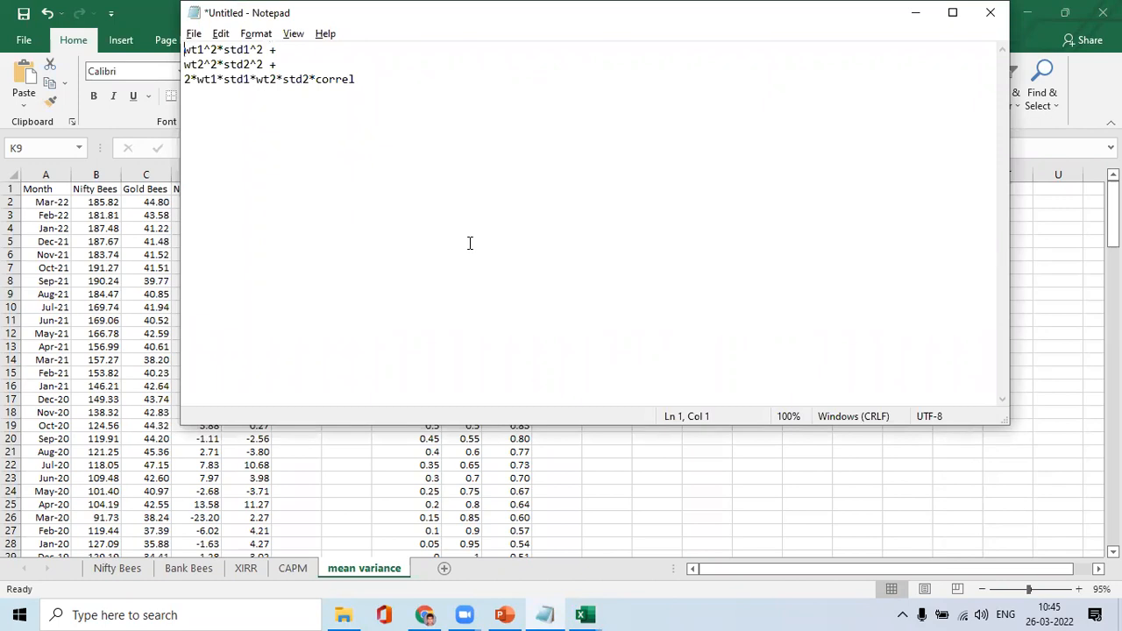
key("Down")
key("Down")
key("Down")
key("Down")
key("Down")
type("Sharep Ratio = Average")
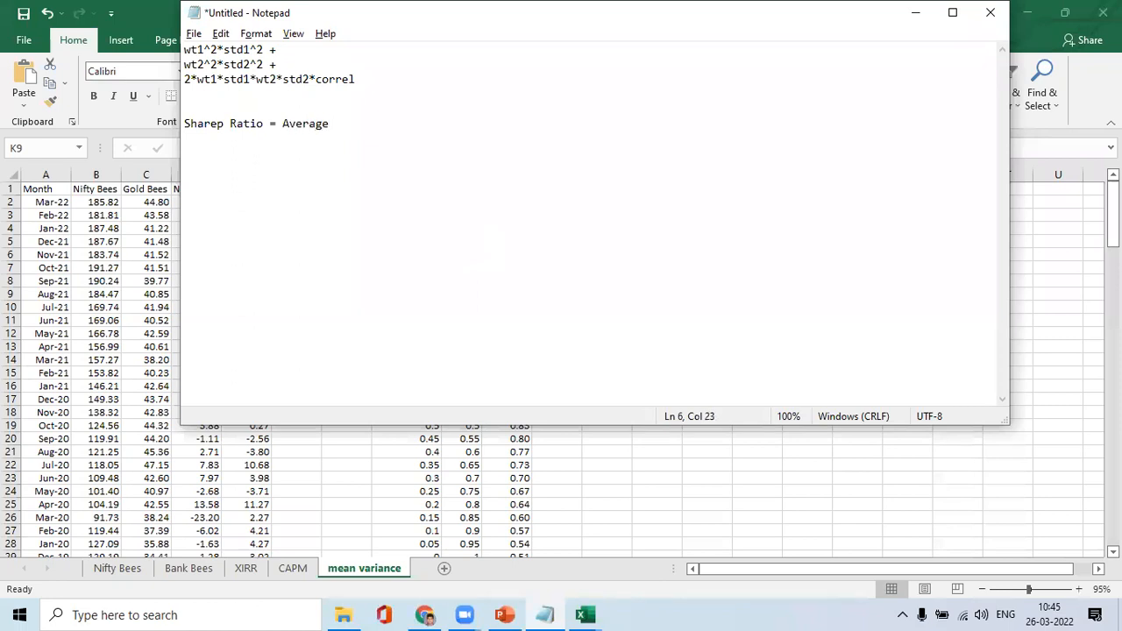
type(" / Stand")
key("BackSpace")
key("Return")
Examine the first two lines of the variance formula in the note
key("Up")
key("Up")
key("Up")
key("Up")
key("Up")
key("Up")
key("shift+Down")
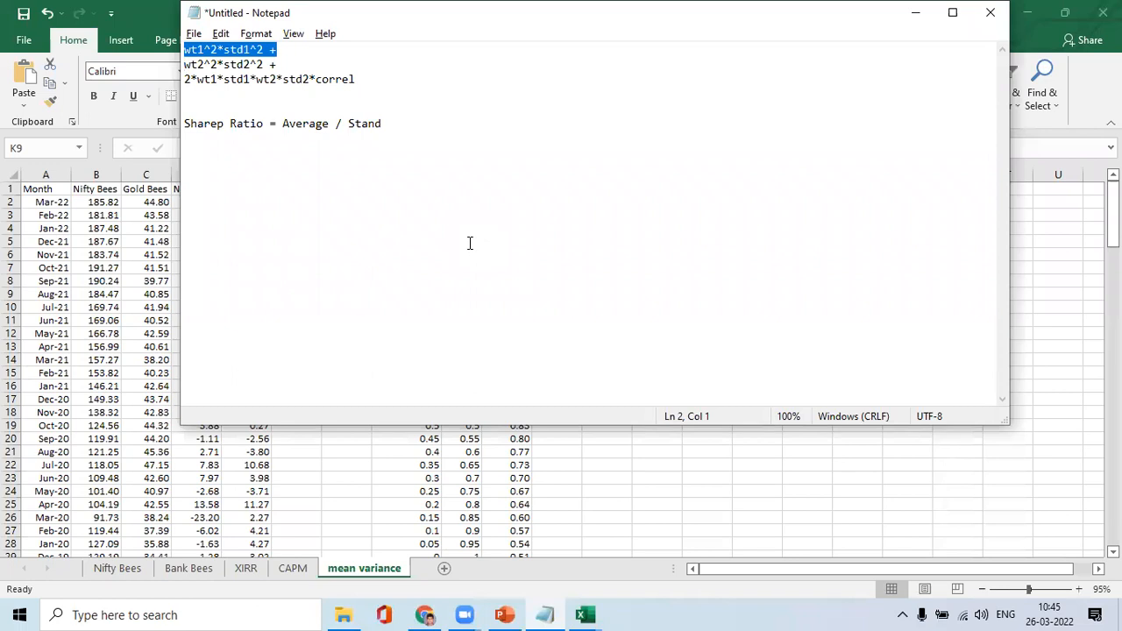
key("Down")
key("Up")
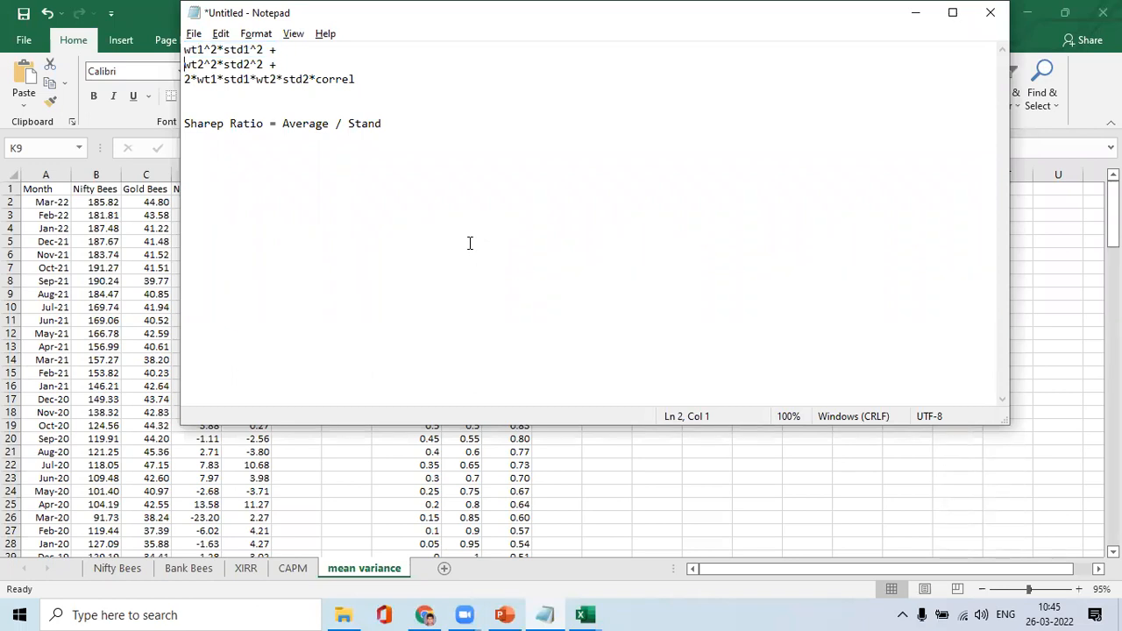
key("Up")
key("shift+Down")
key("shift+Down")
Correct the spelling of "Sharep" to "Sharpe" in the ratio line of the note
key("Down")
key("Down")
key("Down")
key("Right")
key("Right")
key("Right")
key("Right")
key("Right")
key("BackSpace")
left_click(218, 123)
type("e")
Highlight Average and Stand one after the other in the Sharpe Ratio line to review its two components
key("Right")
key("Right")
key("Right")
key("Right")
key("Right")
key("Right")
key("Right")
key("Right")
key("Right")
key("ctrl+shift+Right")
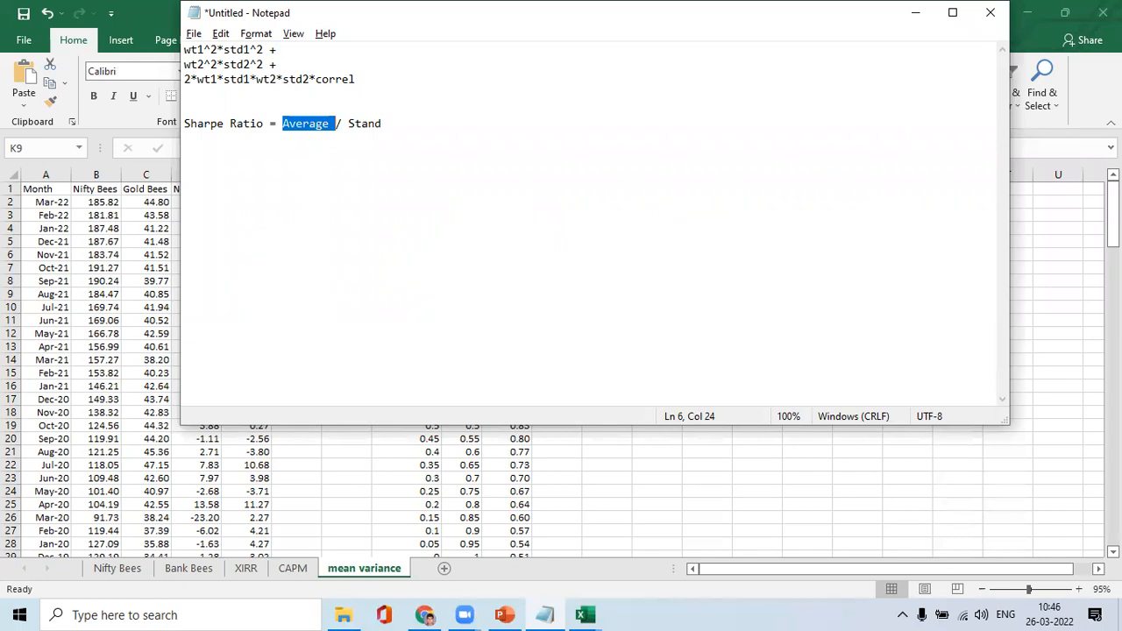
key("ctrl+Right")
key("ctrl+shift+Right")
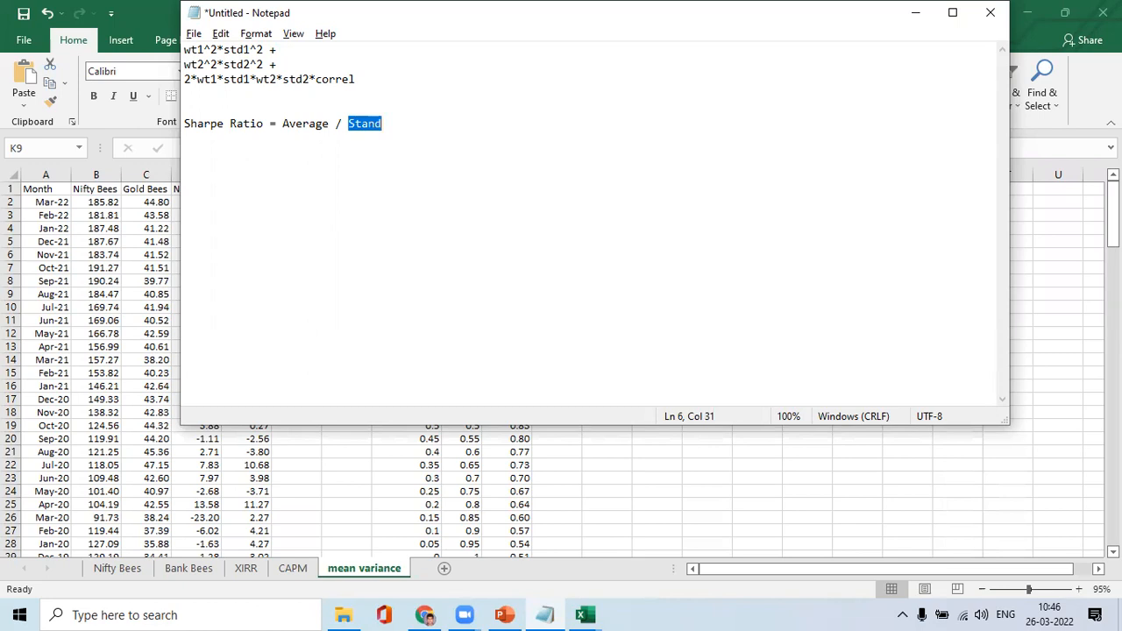
Examine the variance formula in the note line by line, highlighting wt1^2*std1^2 and wt2^2*std2^2
key("Up")
key("Up")
key("Up")
key("Up")
key("Up")
key("shift+Down")
key("Down")
key("Up")
key("shift+Down")
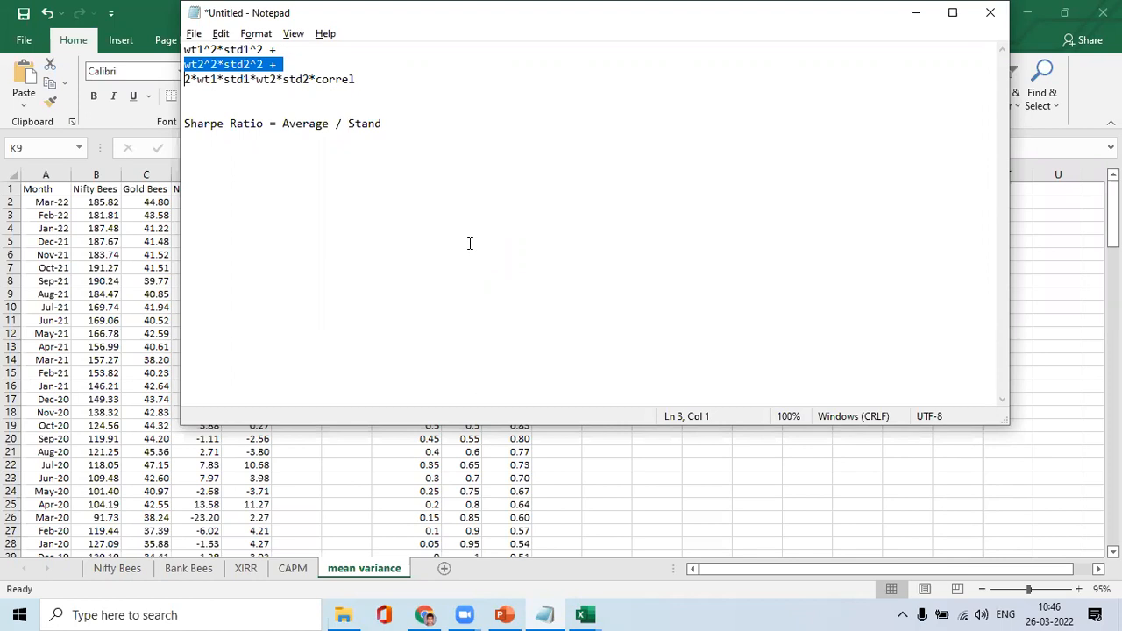
key("Up")
key("Up")
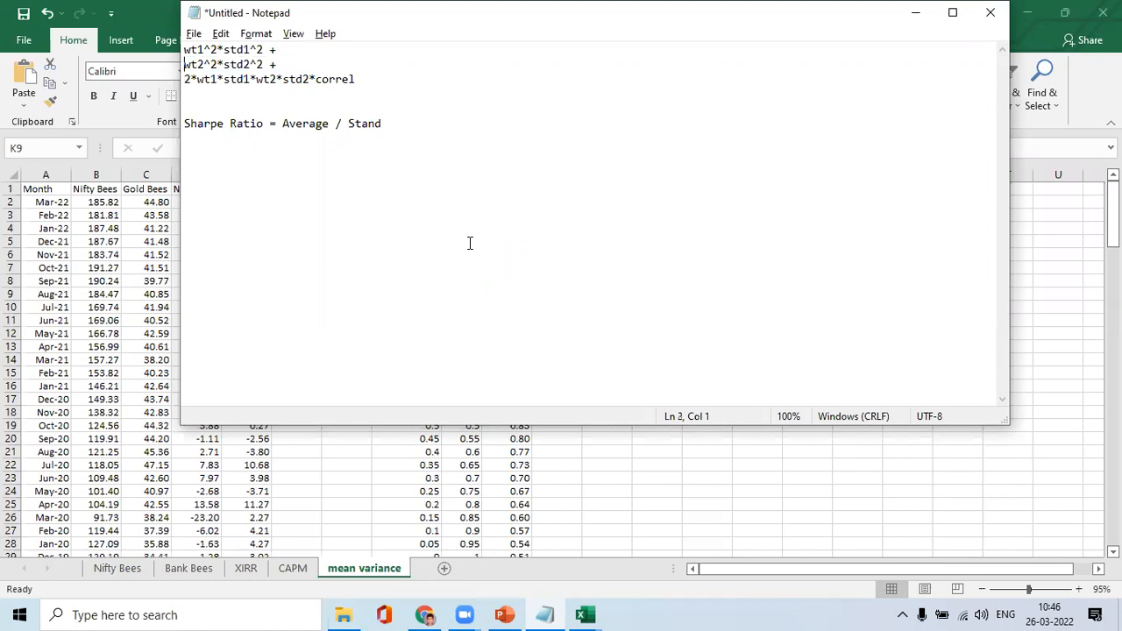
key("shift+Down")
key("shift+Down")
key("shift+Down")
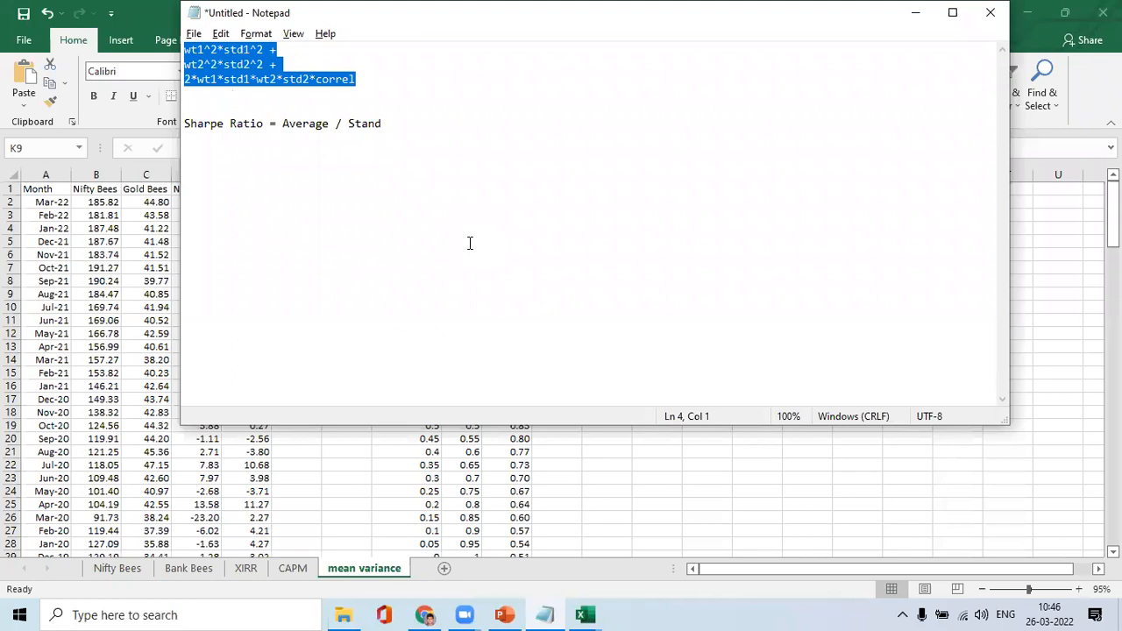
key("Up")
key("Up")
key("Up")
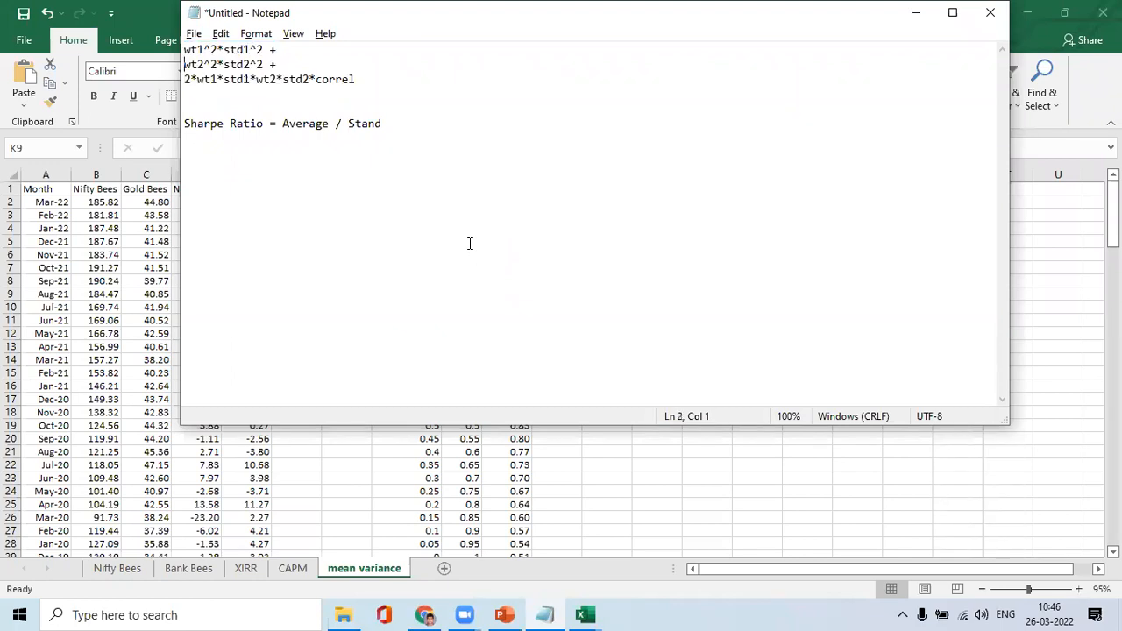
key("shift+Down")
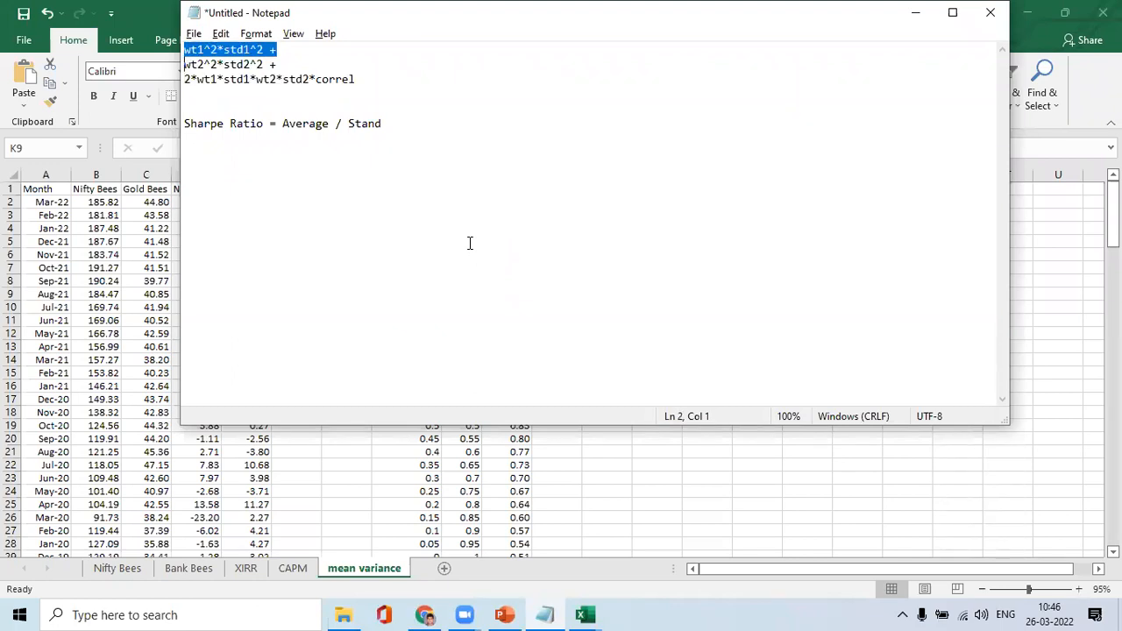
key("Down")
key("Up")
key("shift+Down")
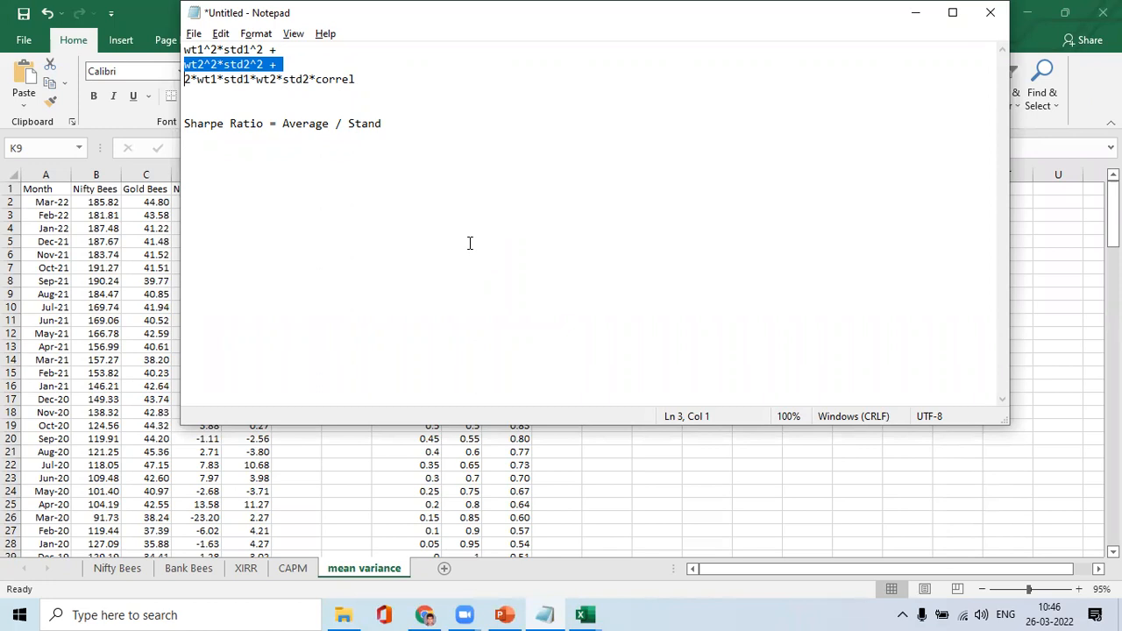
key("Down")
key("Up")
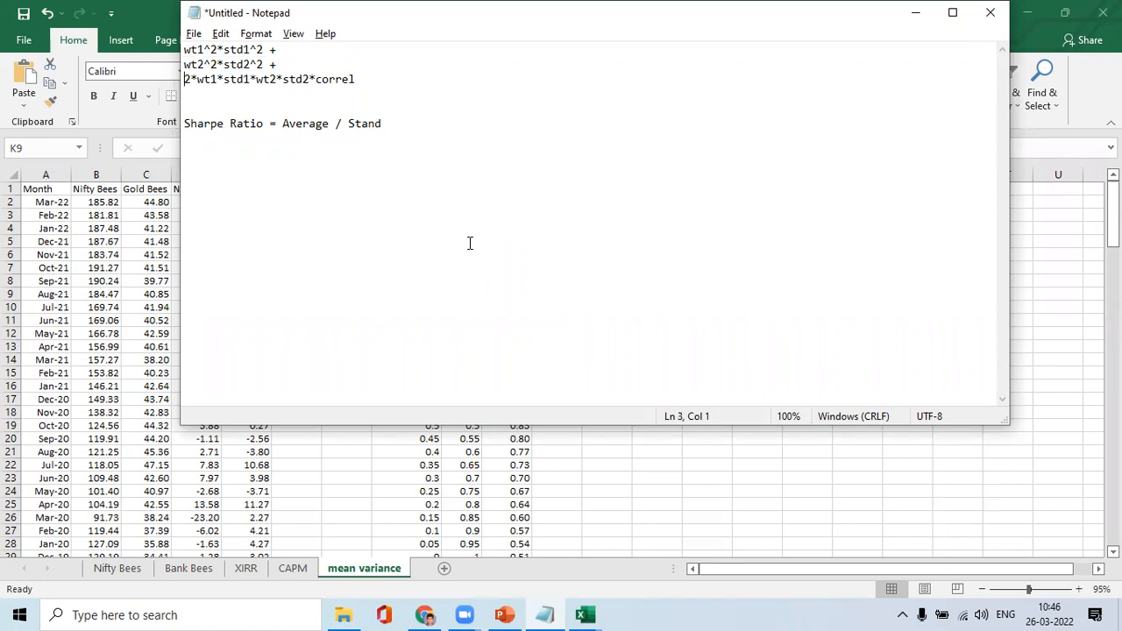
Examine the cross term 2*wt1*std1*wt2*std2*correl in the note, singling out the correl factor
key("shift+Right")
key("Right")
key("End")
key("shift+Home")
key("shift+Right")
key("shift+Right")
key("shift+Right")
key("shift+Right")
key("shift+Right")
key("shift+Right")
key("shift+Right")
key("shift+Right")
key("shift+Right")
key("shift+Right")
key("shift+Right")
key("shift+Right")
key("shift+Right")
key("shift+Right")
key("shift+Right")
key("shift+Right")
key("shift+Right")
key("shift+Right")
key("shift+Right")
key("shift+Right")
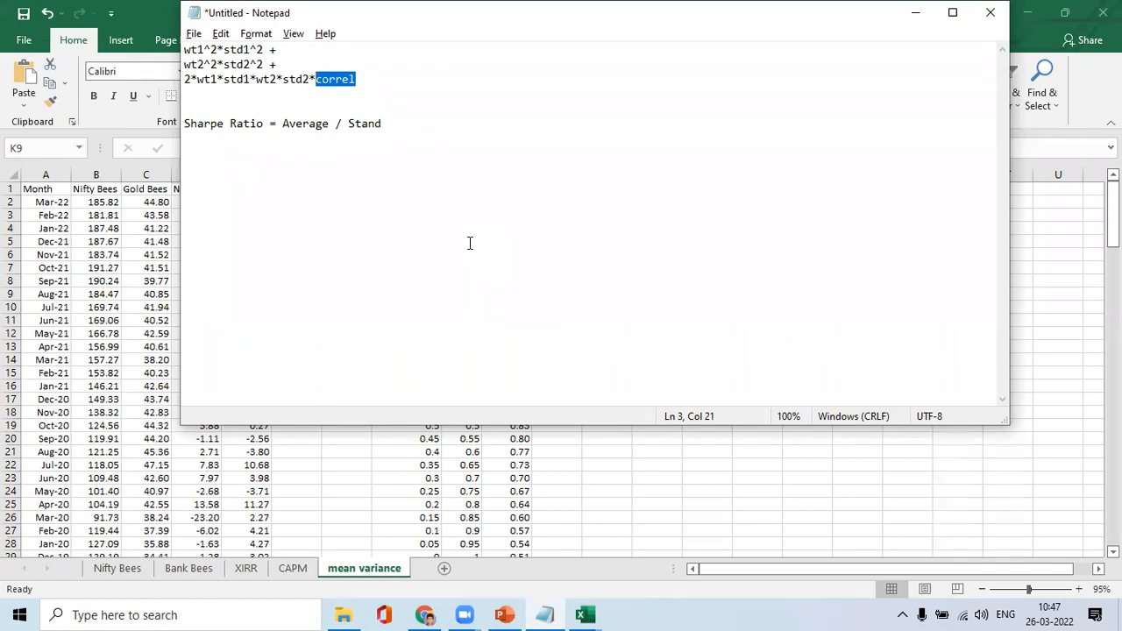
key("Up")
key("Up")
key("Down")
key("Down")
key("Down")
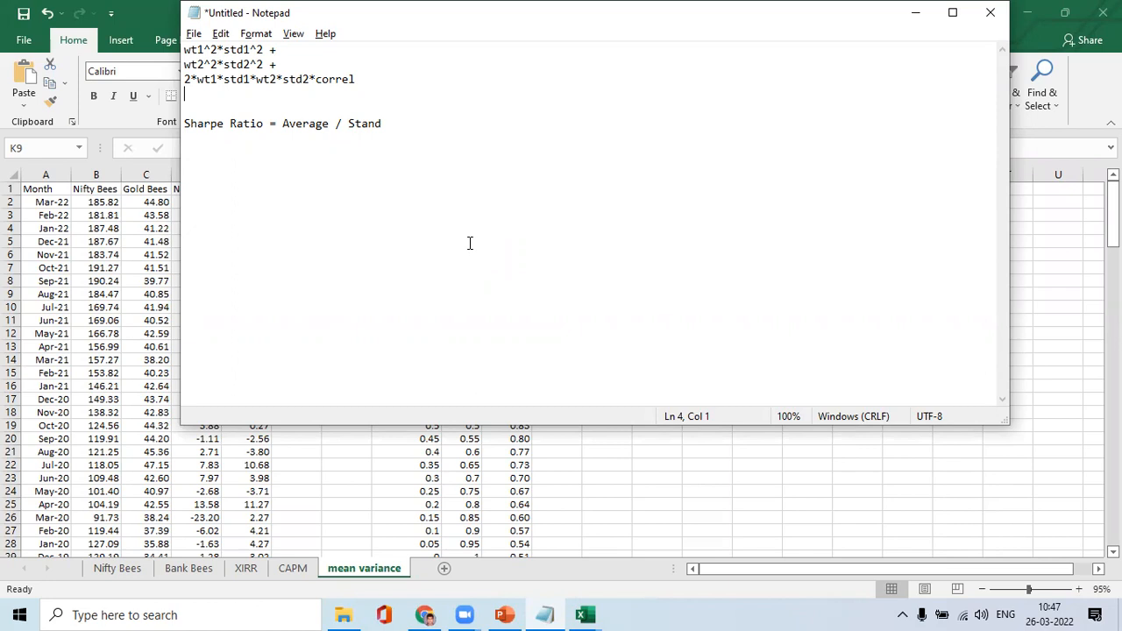
Switch back to the Excel working sheet and add the header Stdev in L8, beside Var
key("alt+Tab")
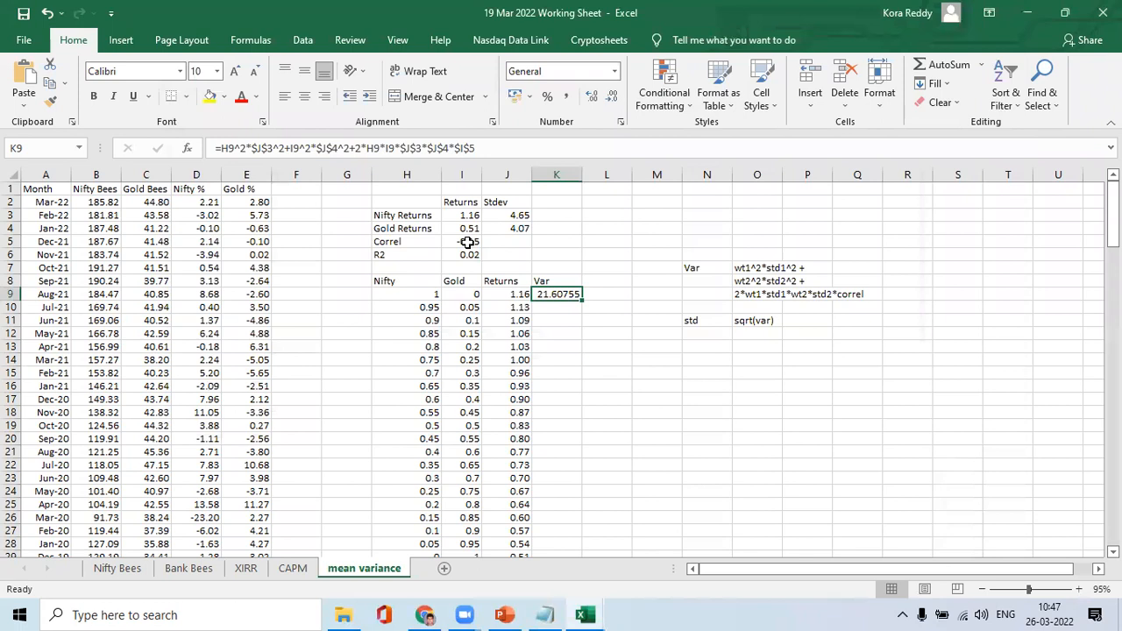
key("Right")
key("Up")
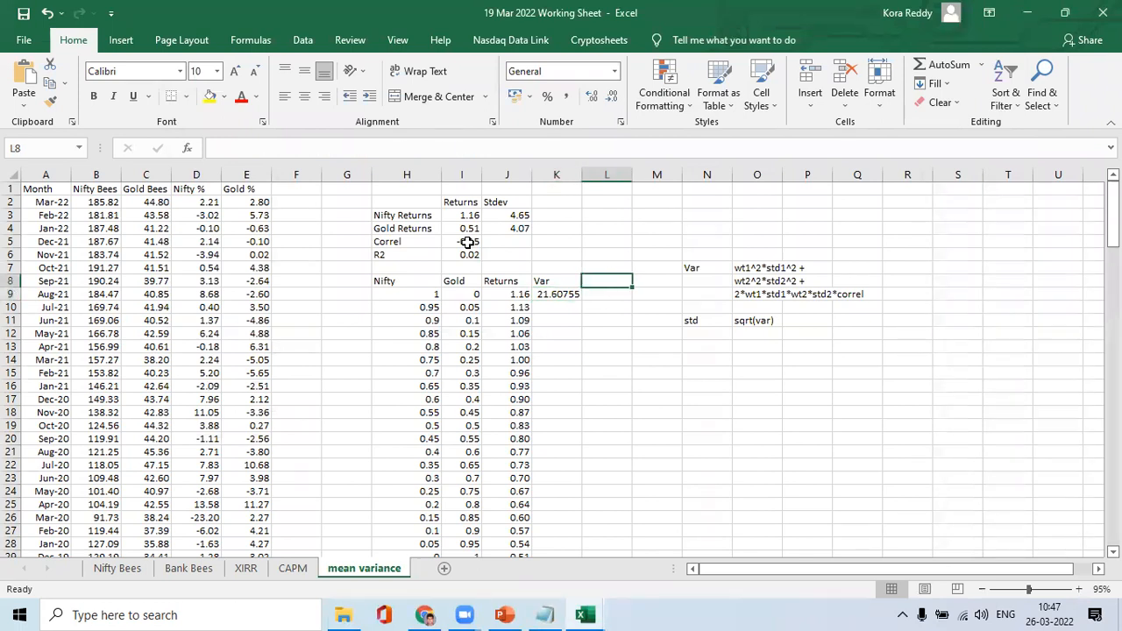
type("Standar")
key("BackSpace")
key("BackSpace")
key("BackSpace")
key("BackSpace")
key("BackSpace")
type("dev")
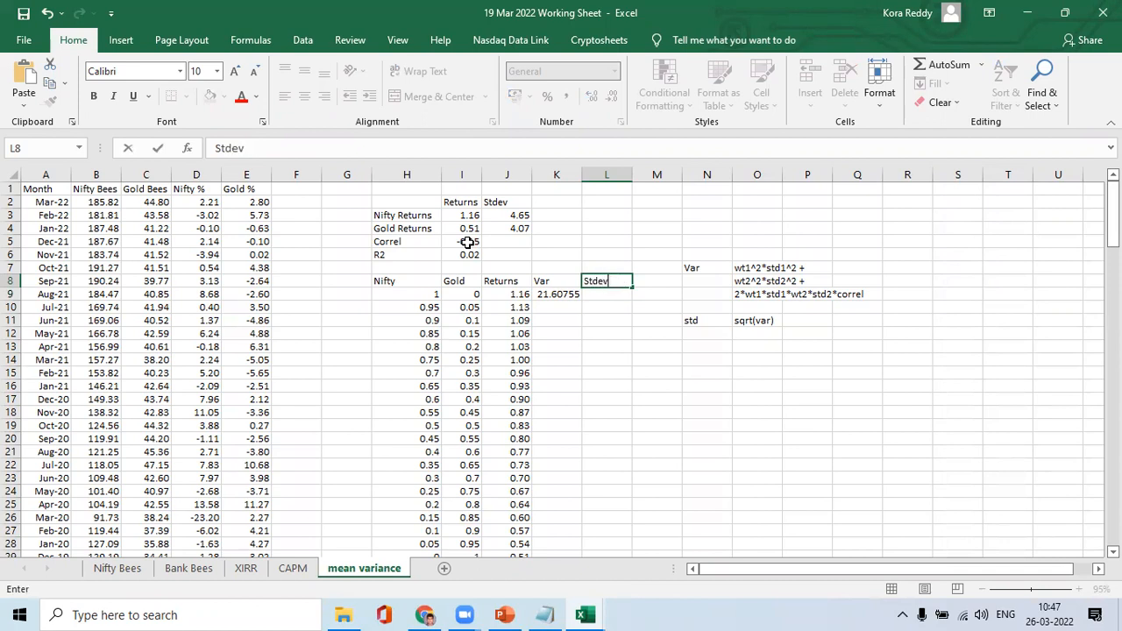
key("Return")
Compute the portfolio standard deviation in L9 with =SQRT(K9)
type("=")
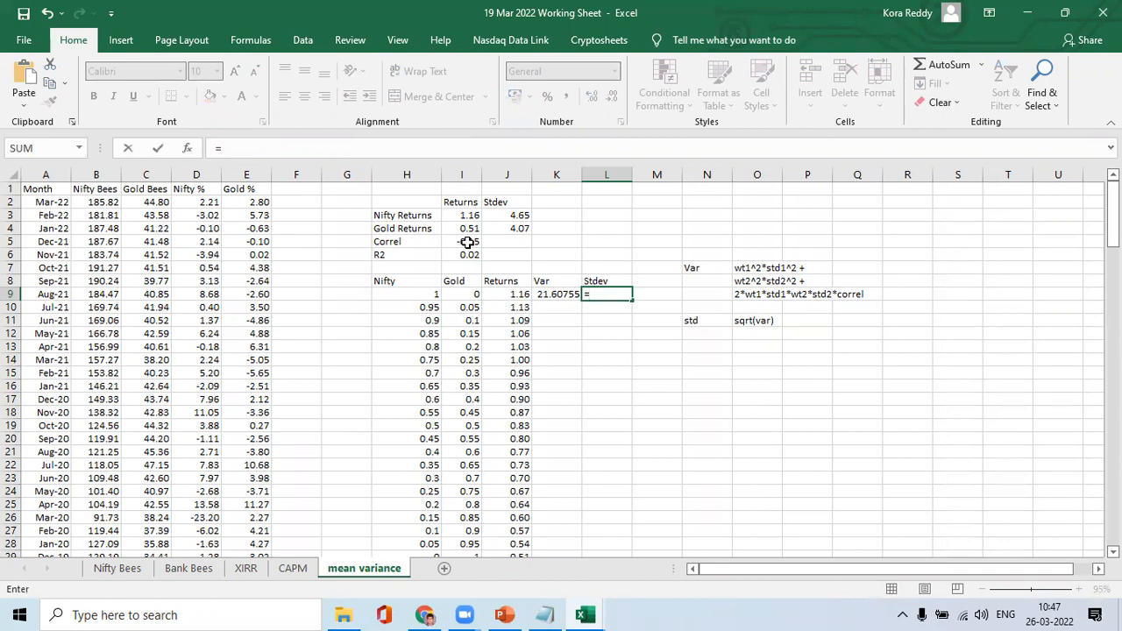
type("SQRT(")
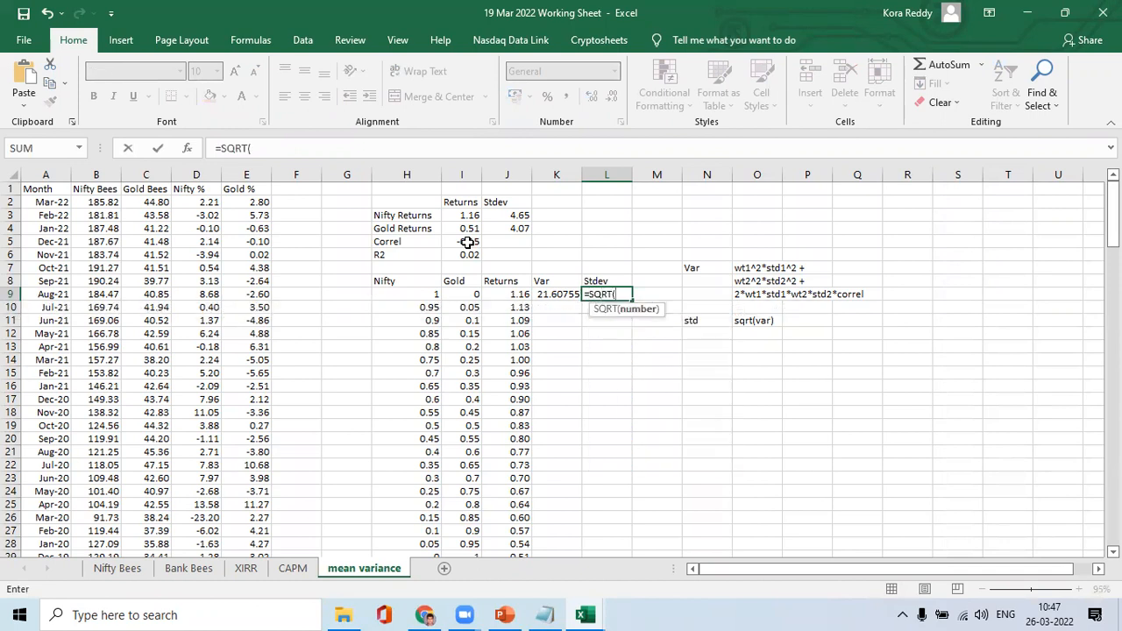
left_click(563, 293)
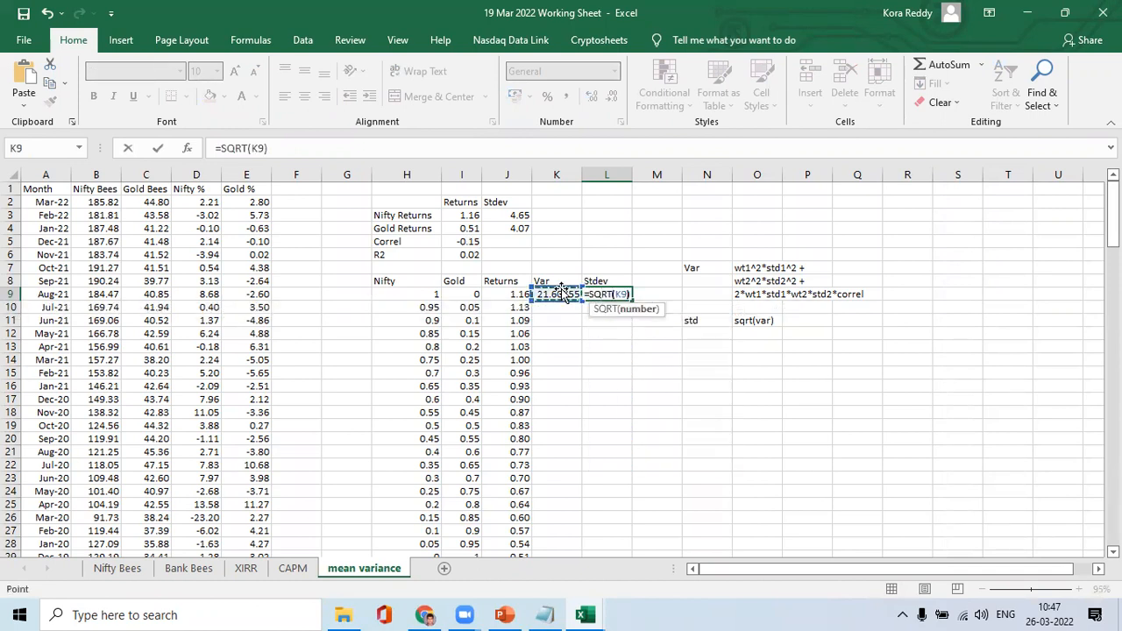
key("Return")
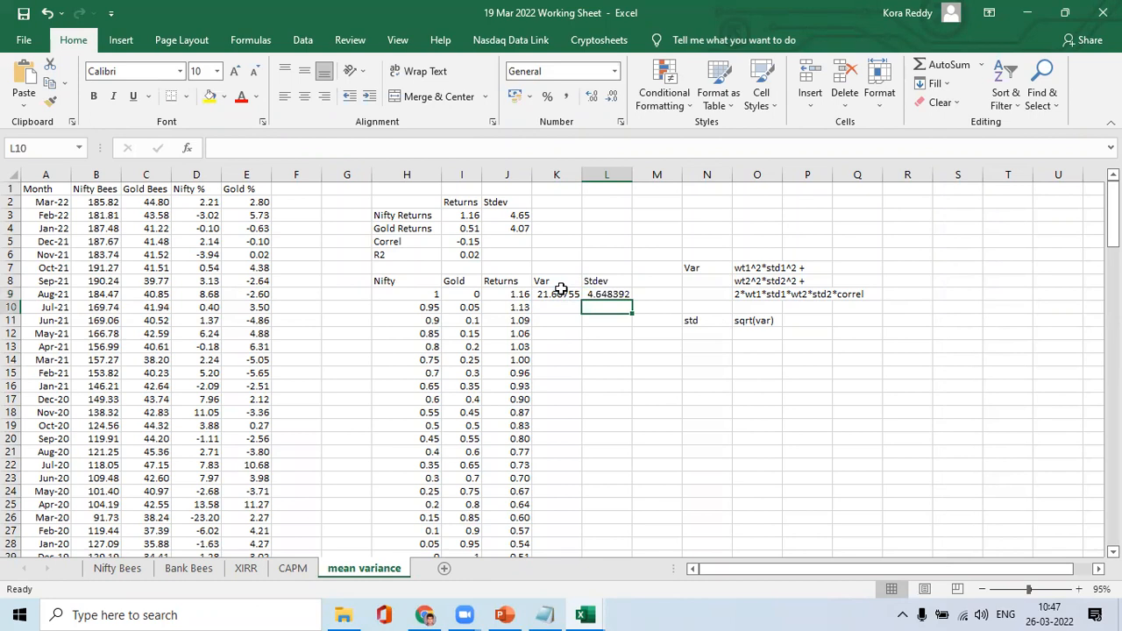
Format columns K and L, holding Var and Stdev, with the Number format
left_click(555, 174)
left_click(606, 174, "shift")
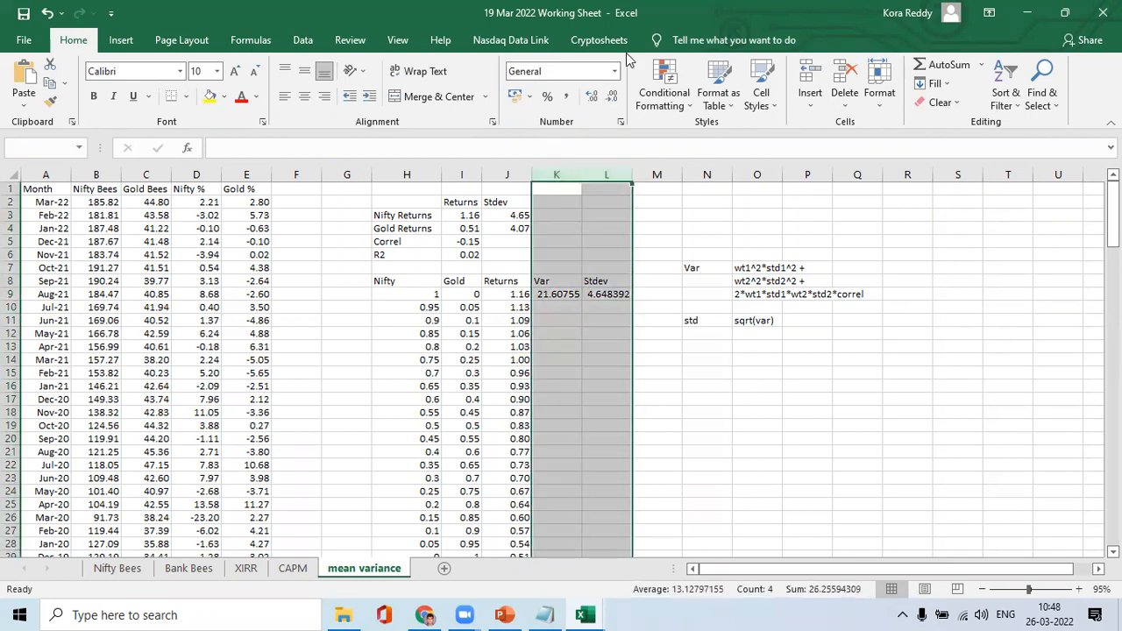
left_click(616, 71)
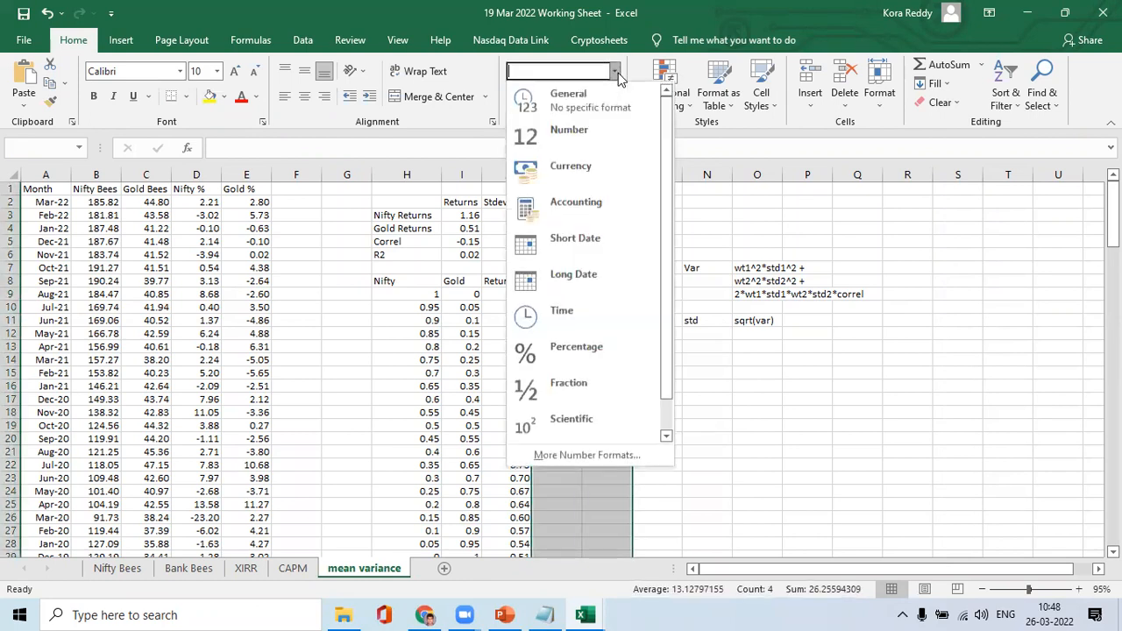
left_click(560, 140)
Fill the variance and standard deviation formulas from K9:L9 down to row 29, alongside the last portfolio weight
left_click(517, 303)
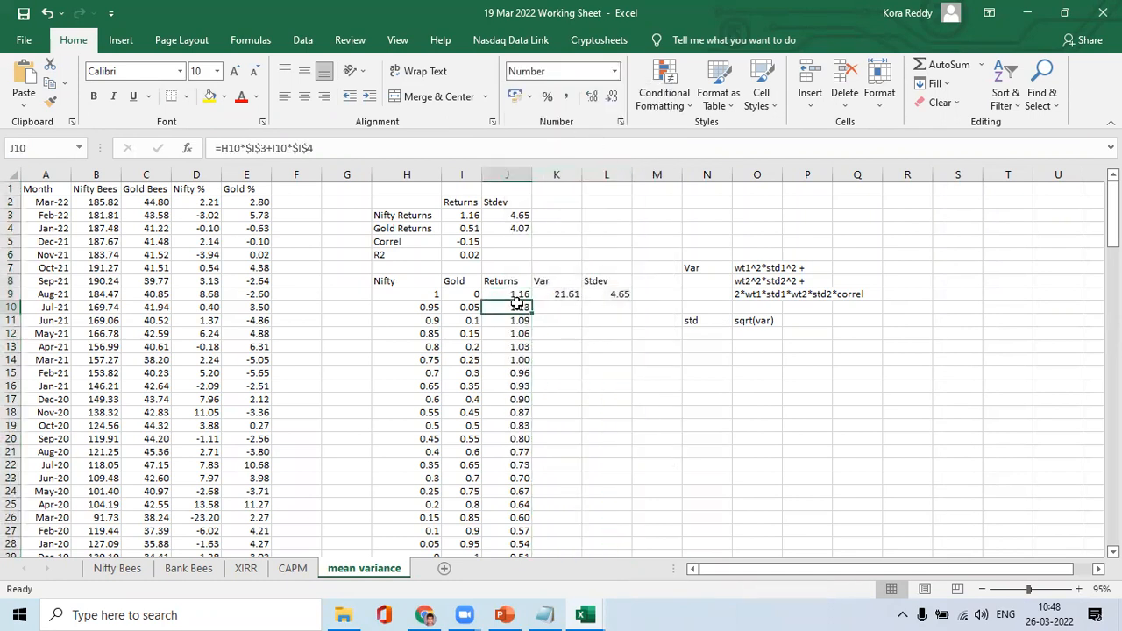
key("ctrl+Down")
key("Right")
type("e")
key("ctrl+Up")
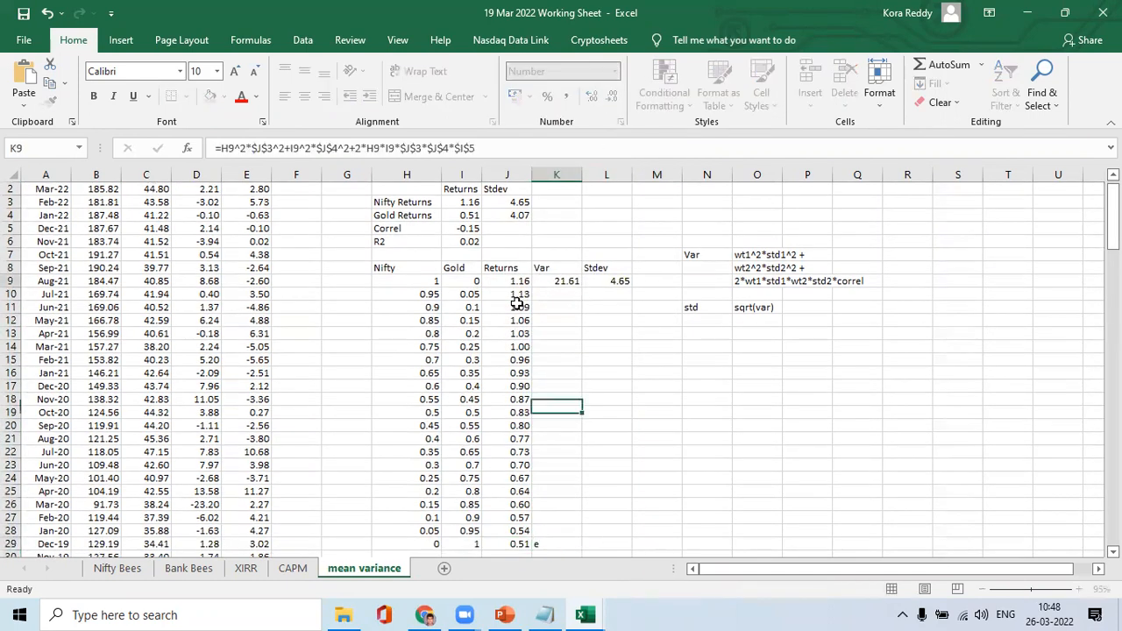
key("shift+Right")
key("ctrl+c")
key("ctrl+shift+Down")
key("ctrl+v")
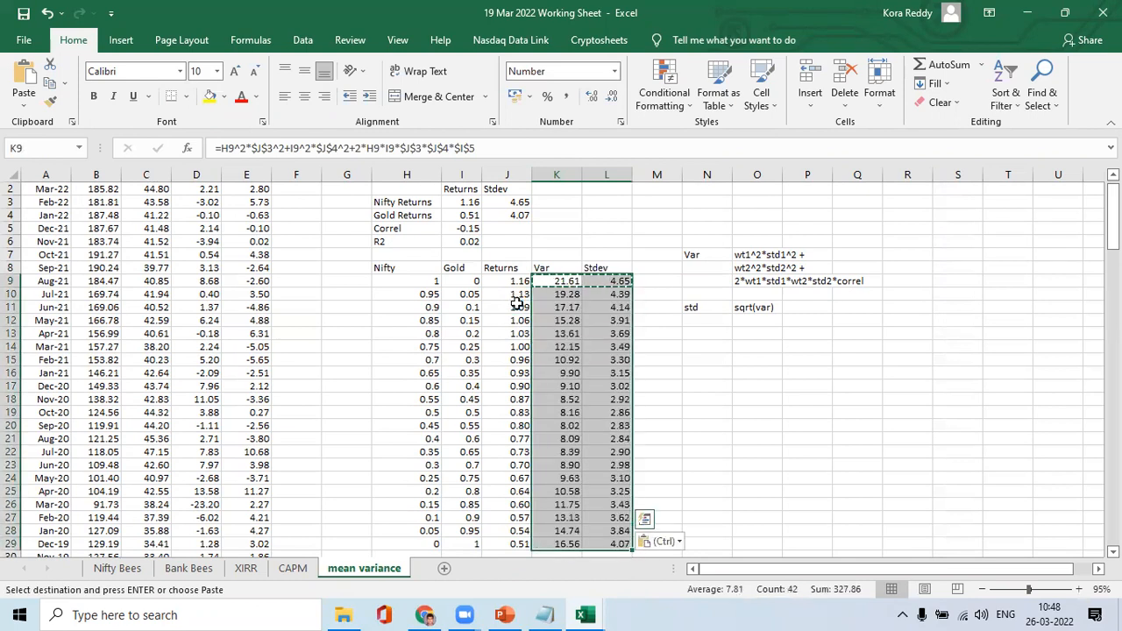
key("Escape")
Move the Var and std formula notes from N7:O11 two columns over, starting at P7
key("Right")
key("Right")
key("Up")
key("Up")
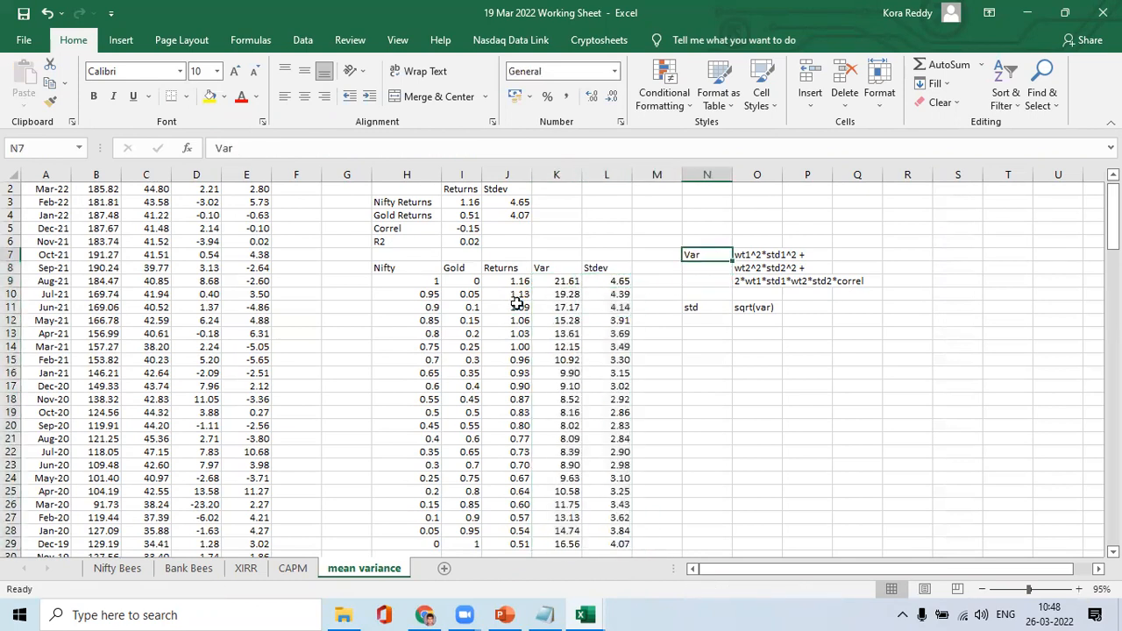
key("shift+Right")
key("shift+Down")
key("shift+Down")
key("shift+Down")
key("shift+Down")
key("ctrl+c")
key("Right")
key("Right")
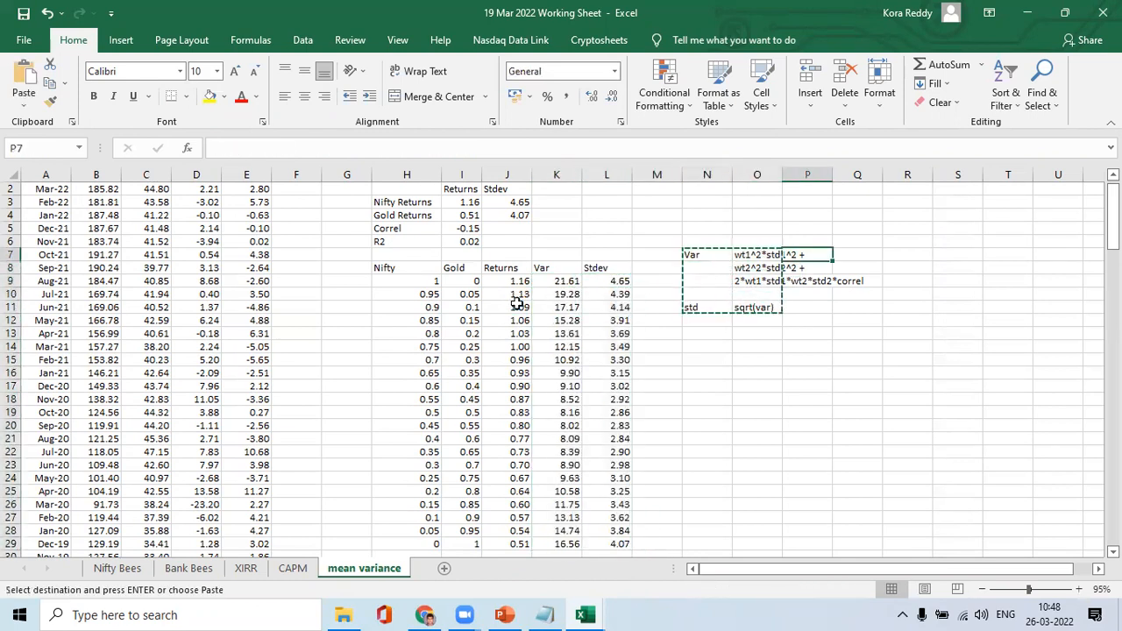
key("ctrl+v")
Add the header Sharpe Ratio in M8, beside Stdev
key("Left")
key("Left")
key("Left")
key("Down")
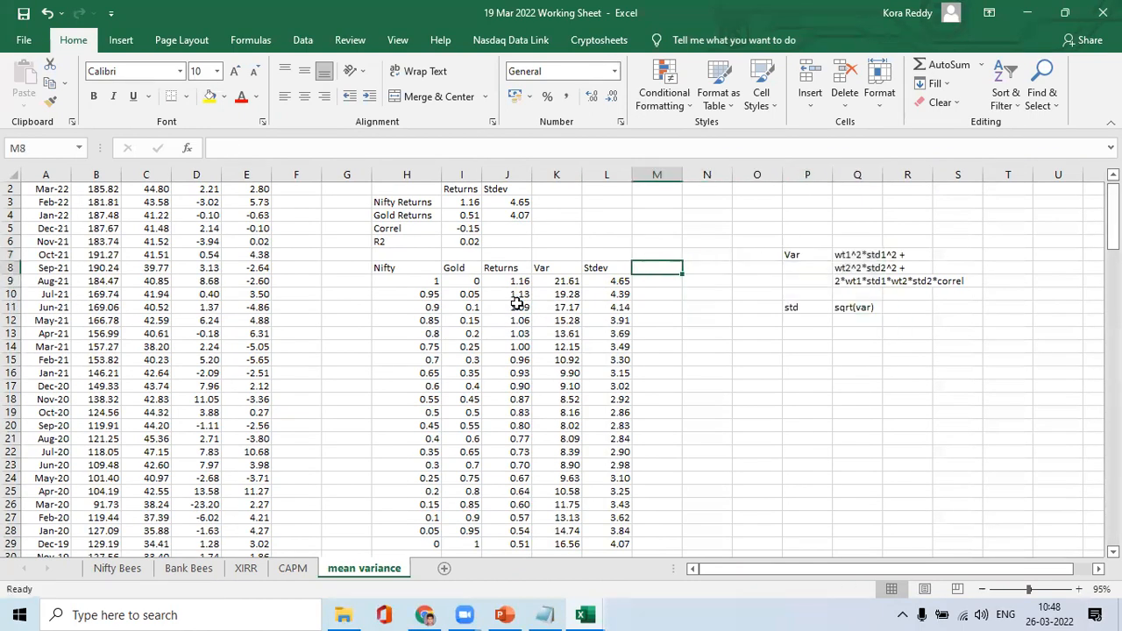
type("Sharpe ")
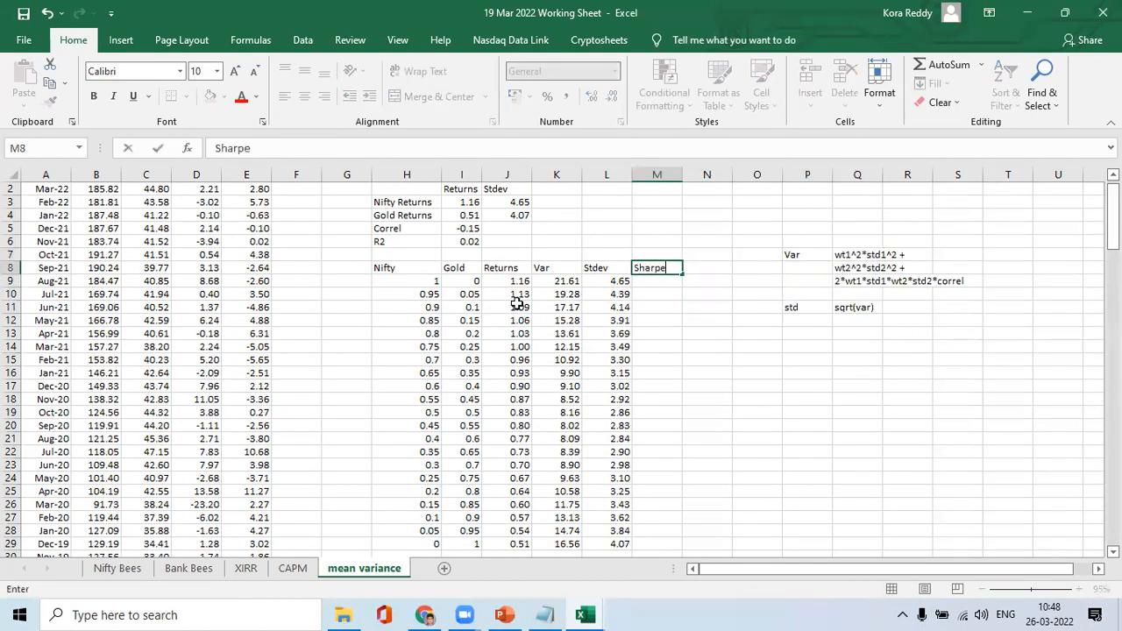
type("Ratio")
key("Return")
Begin the Sharpe ratio formula in M9 with the portfolio return as numerator, =J9/
type("=")
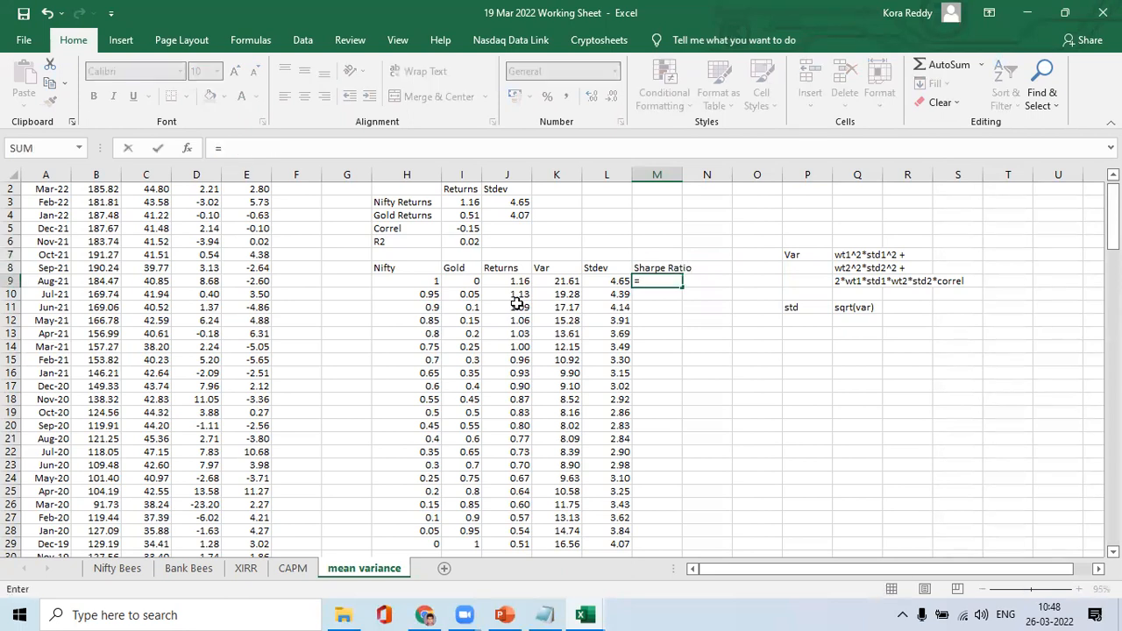
left_click(496, 280)
type("/")
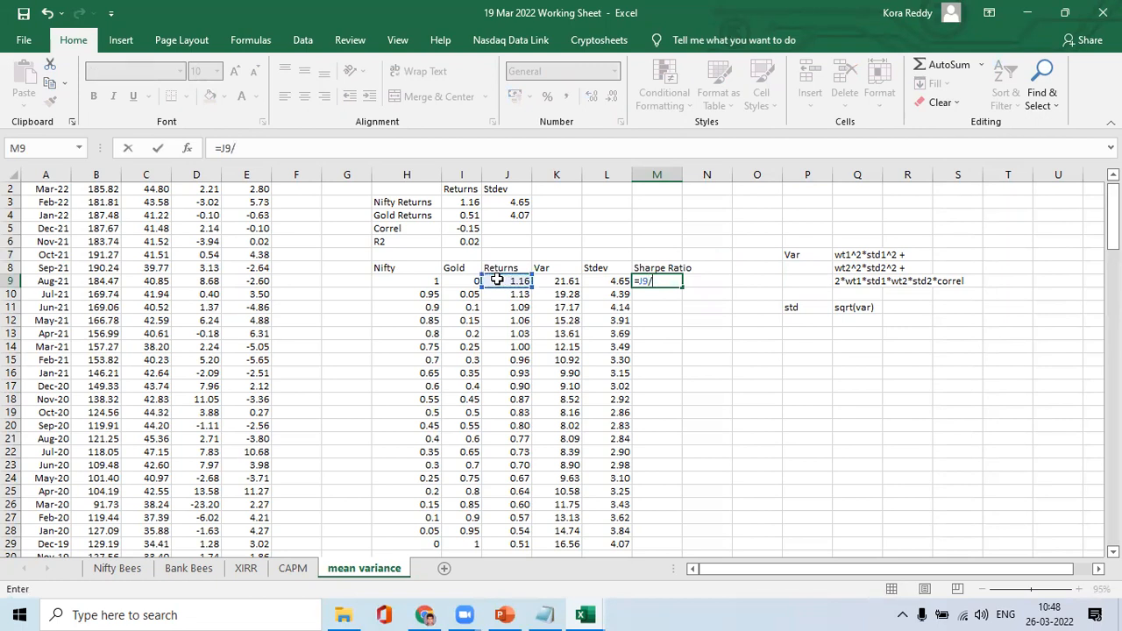
Complete the Sharpe ratio formula as =J9/L9 in M9 and copy column L's number formatting to column M
left_click(611, 283)
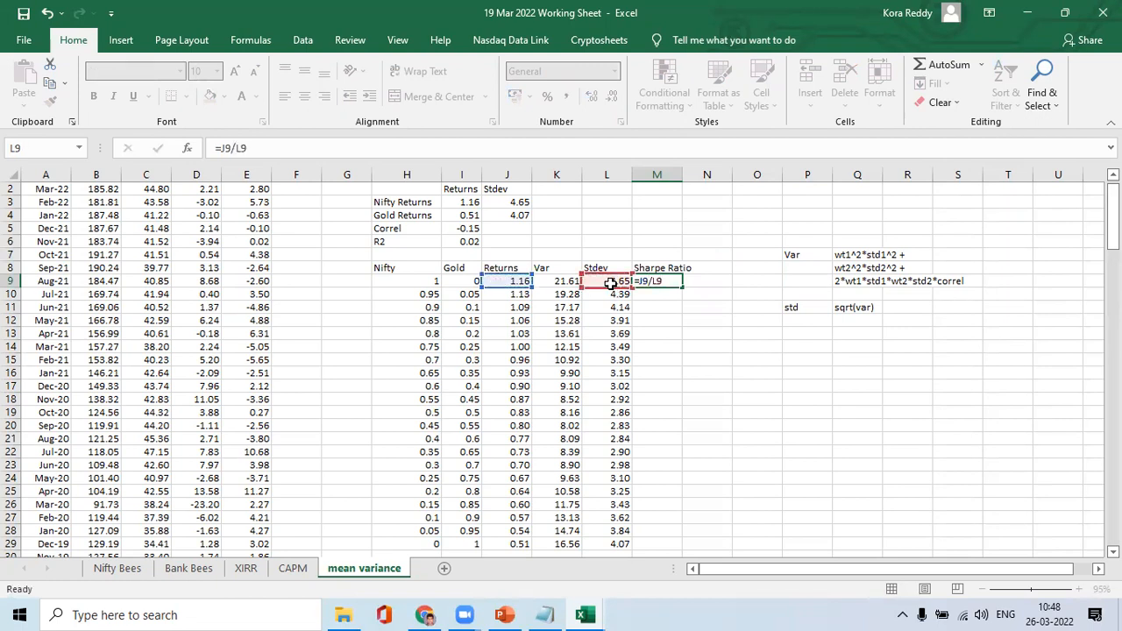
key("ctrl+Return")
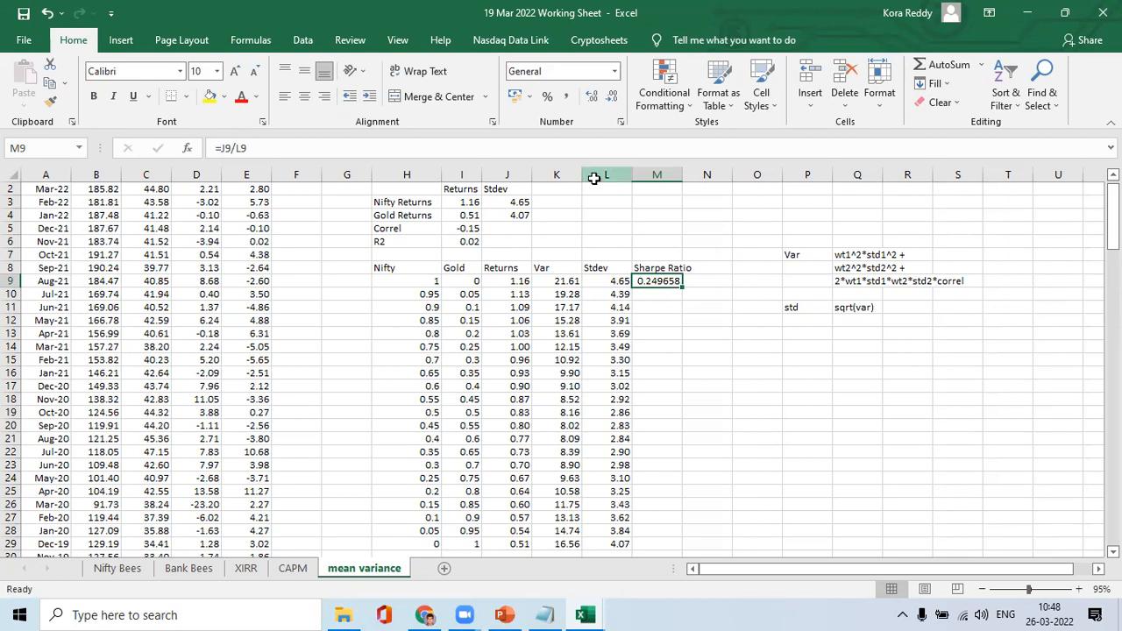
left_click(595, 176)
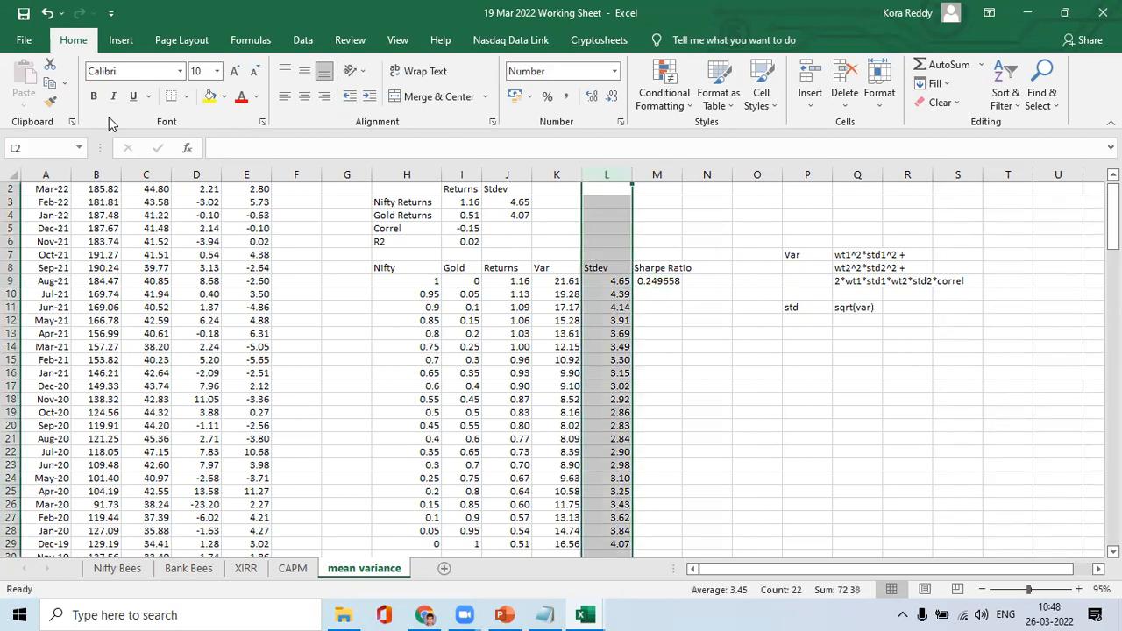
left_click(50, 102)
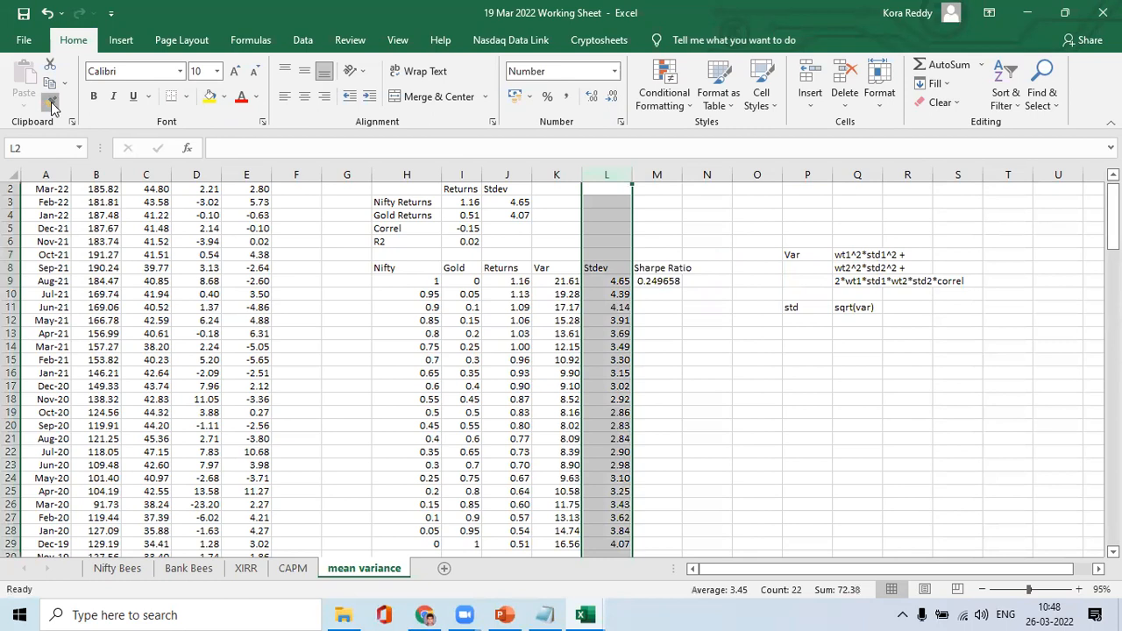
left_click(660, 176)
Copy the Sharpe ratio formula in M9 down to the last portfolio row, M29
key("Down")
key("Down")
key("Down")
key("Down")
key("Down")
key("Down")
key("Down")
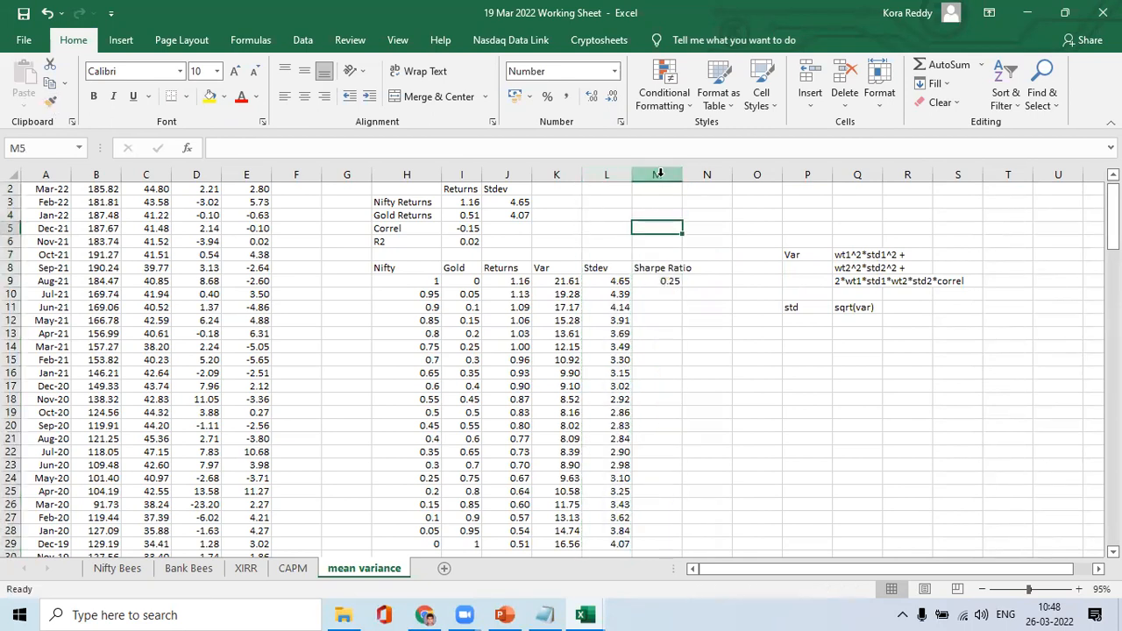
key("Left")
key("Down")
key("Down")
key("Down")
key("Down")
key("Down")
key("Down")
key("Down")
key("Down")
key("Down")
key("Down")
key("Down")
key("Down")
key("Down")
key("Down")
key("Down")
key("Down")
key("Down")
key("Down")
key("Down")
key("Down")
key("Up")
key("Up")
key("Up")
key("Up")
key("Up")
key("Up")
key("Up")
key("Up")
key("Up")
key("Up")
key("Up")
key("Up")
key("Up")
key("Up")
key("Up")
key("Up")
key("Up")
key("Up")
key("Up")
key("Up")
key("Right")
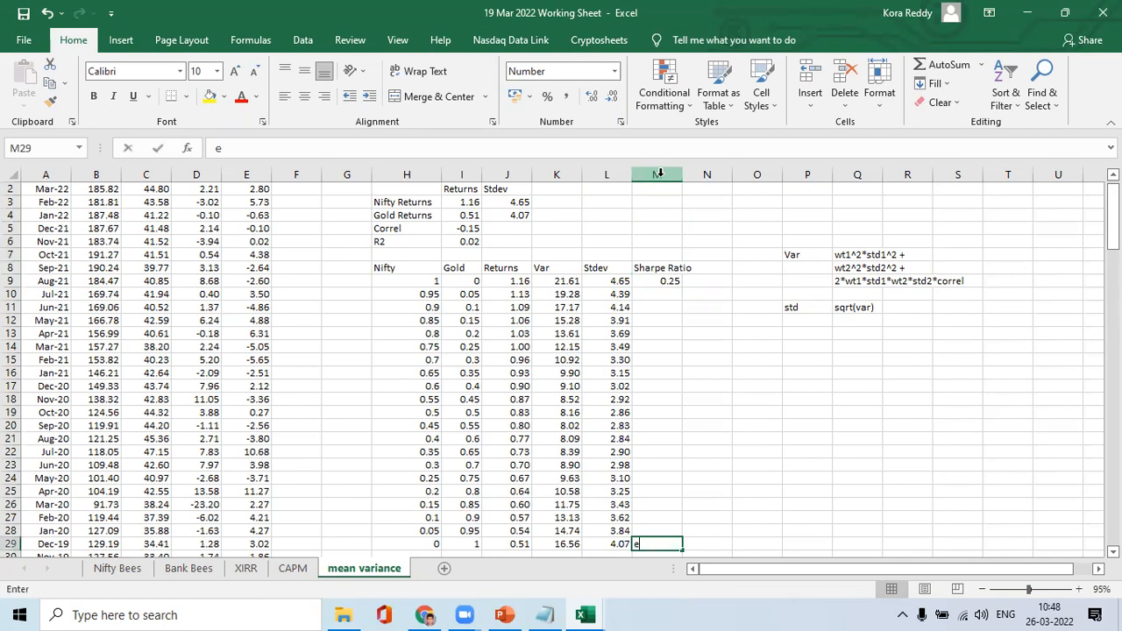
key("ctrl+c")
key("ctrl+shift+Down")
key("ctrl+v")
key("Escape")
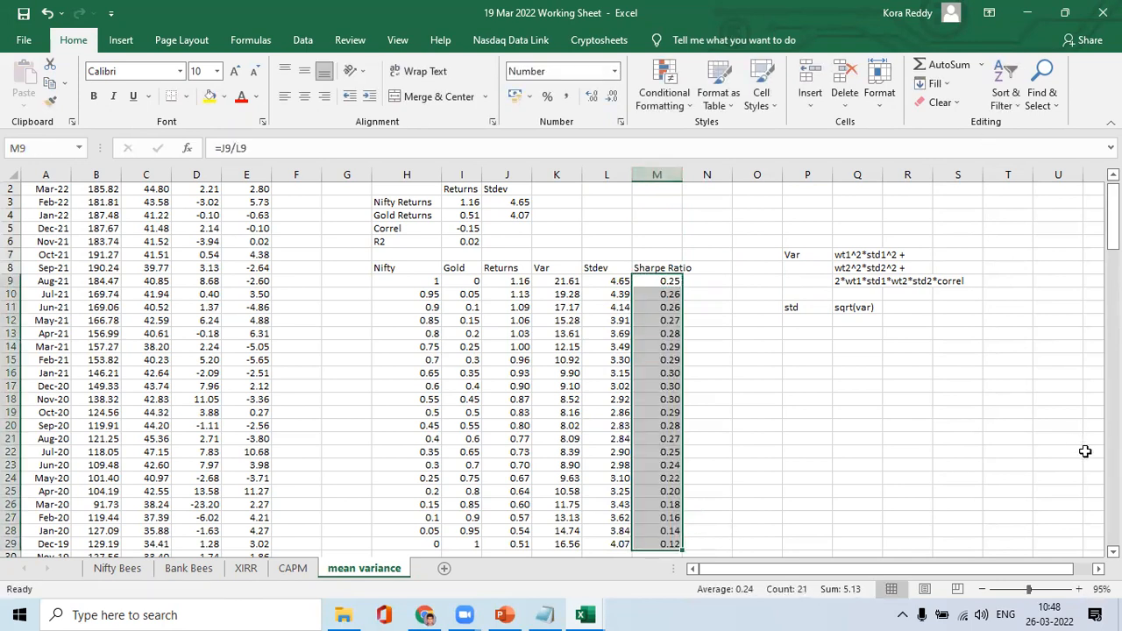
Review the variance, standard deviation and Sharpe ratio formulas in row 9 and compare the Sharpe ratios down column M
scroll(561, 368, "down", 2)
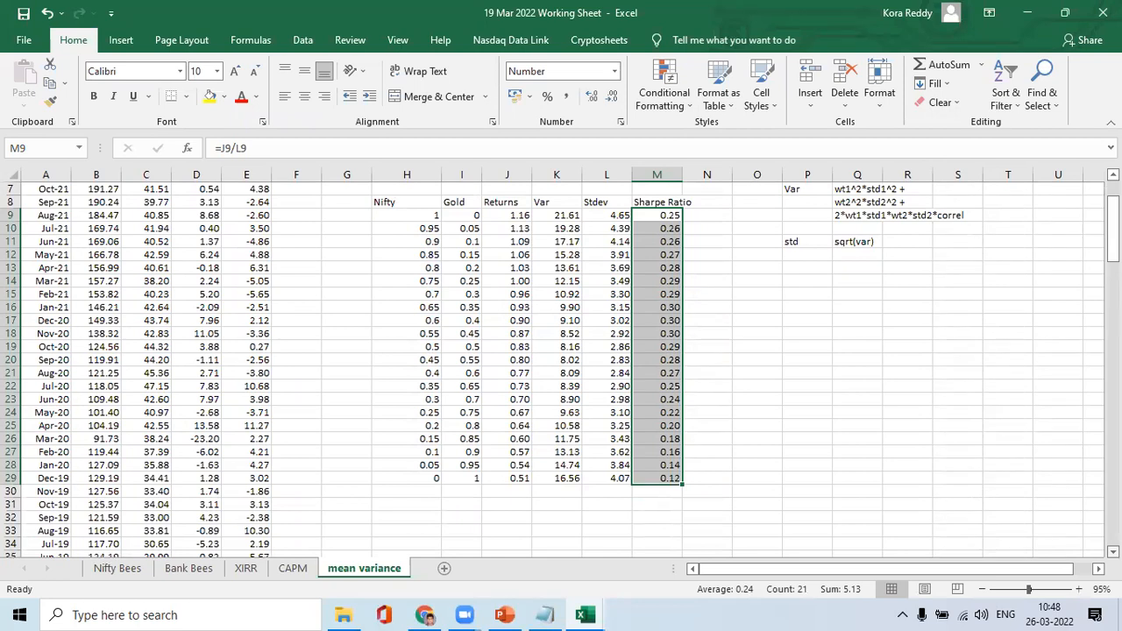
key("Left")
key("Left")
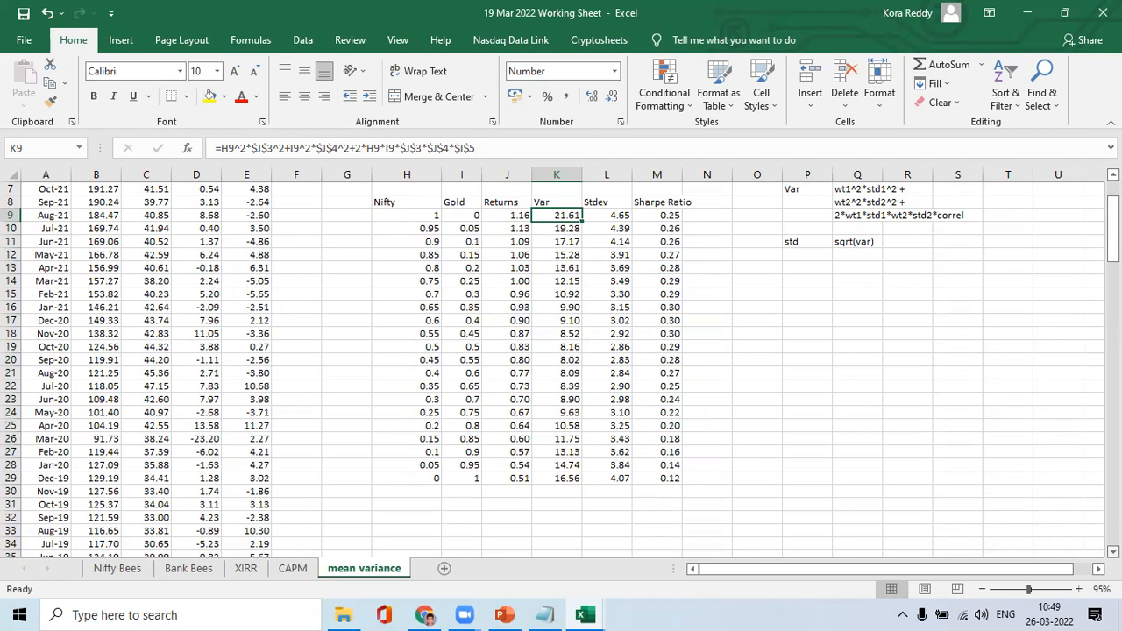
left_click(607, 216)
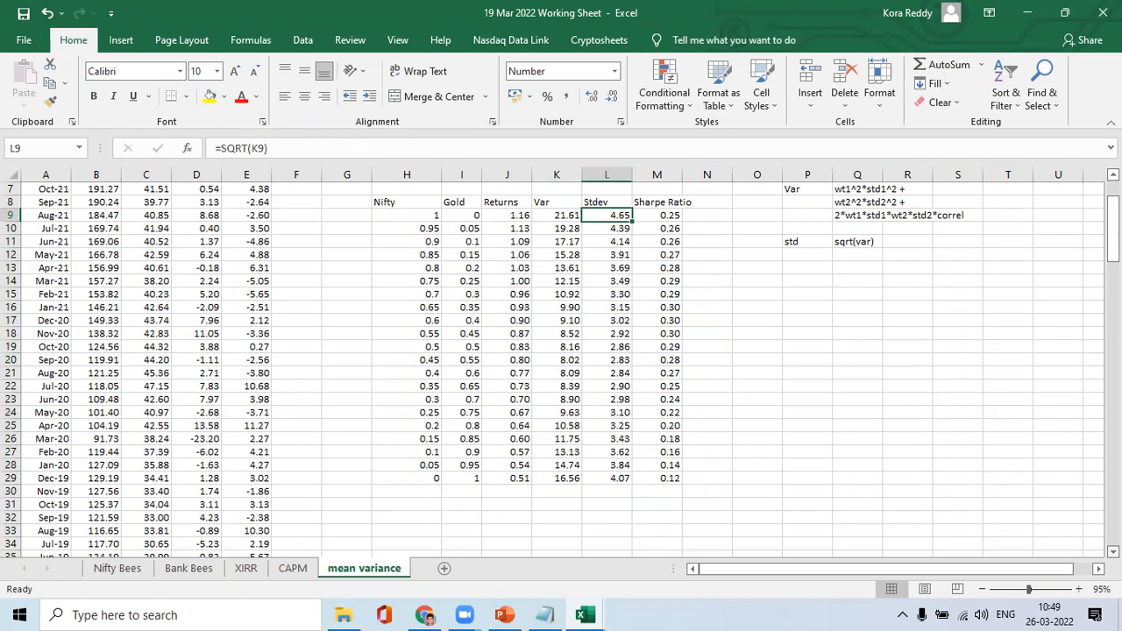
left_click(658, 215)
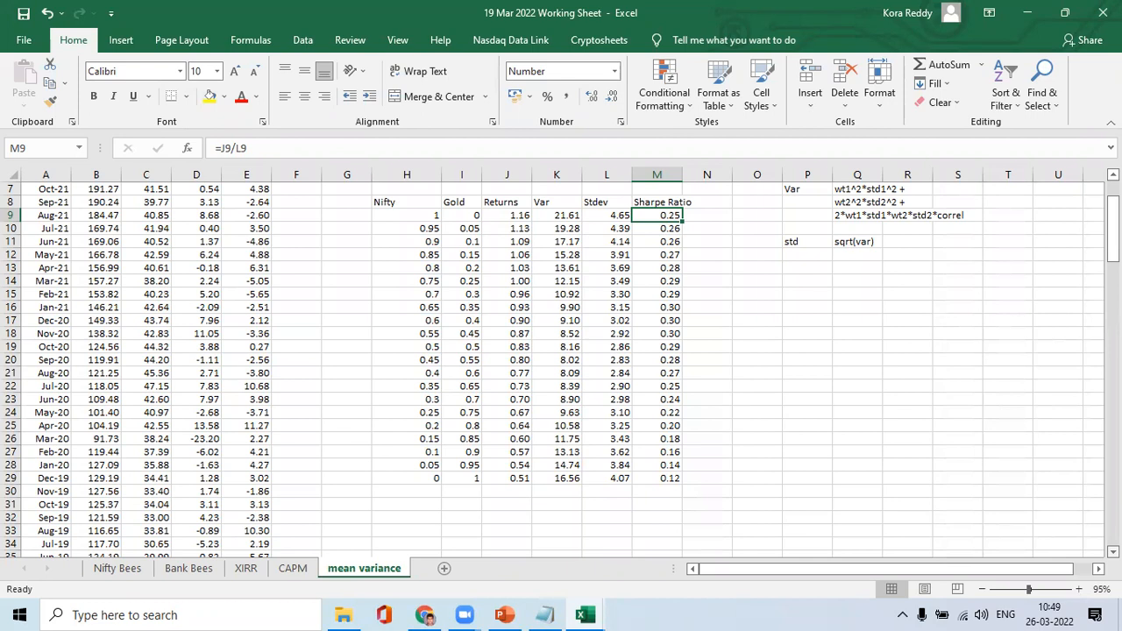
key("Down")
key("Down")
key("Down")
key("Down")
key("Down")
key("Down")
key("Down")
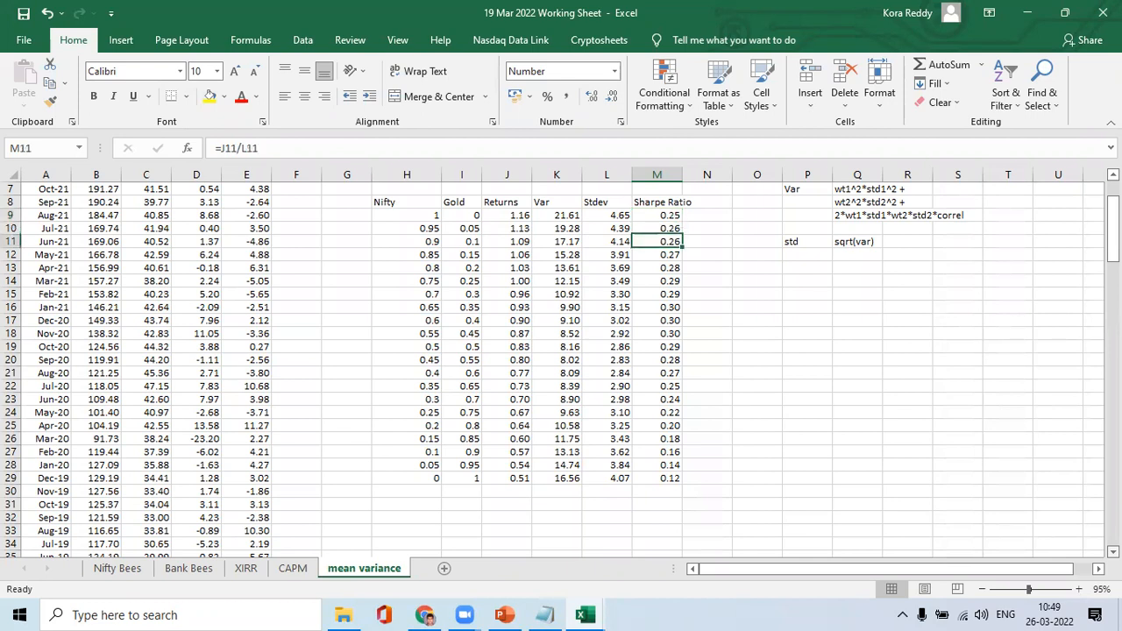
key("Down")
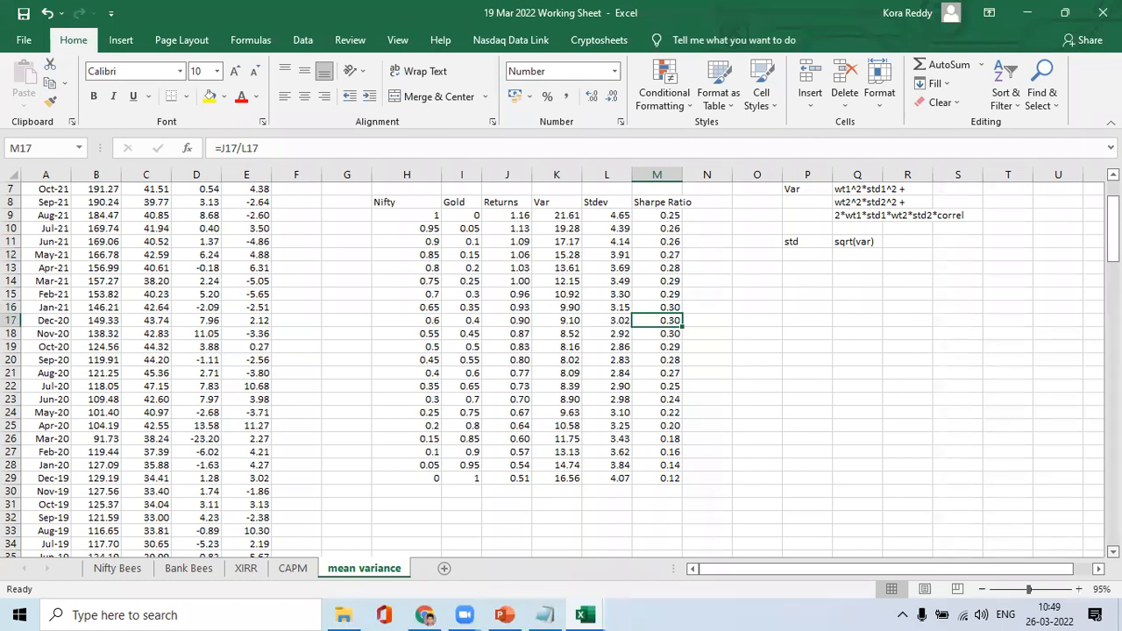
key("Up")
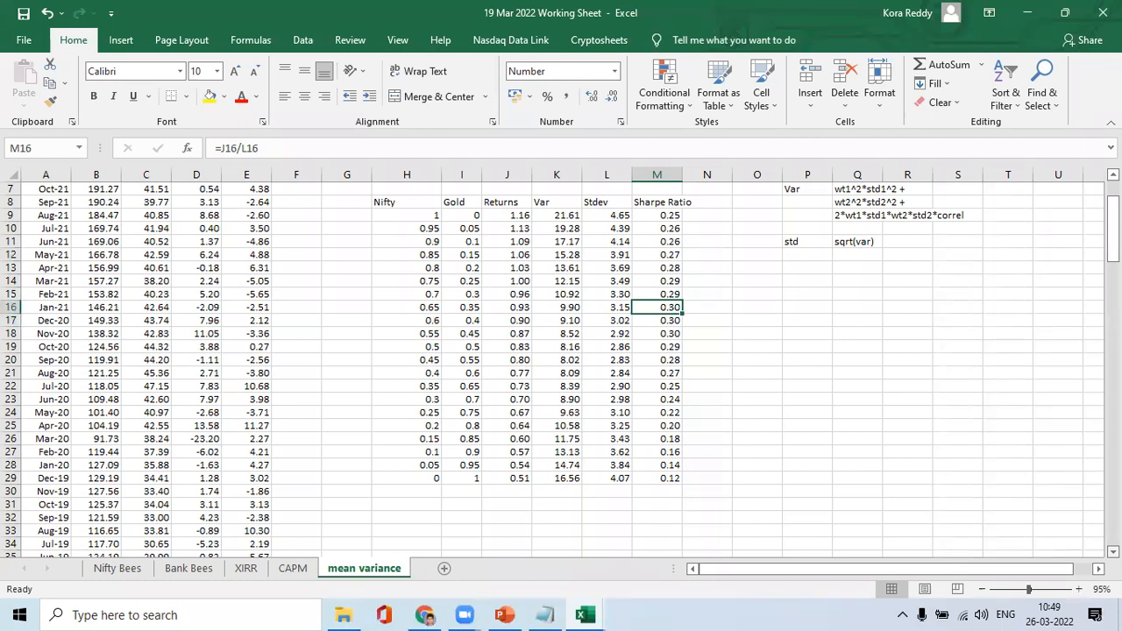
key("ctrl+Up")
key("Down")
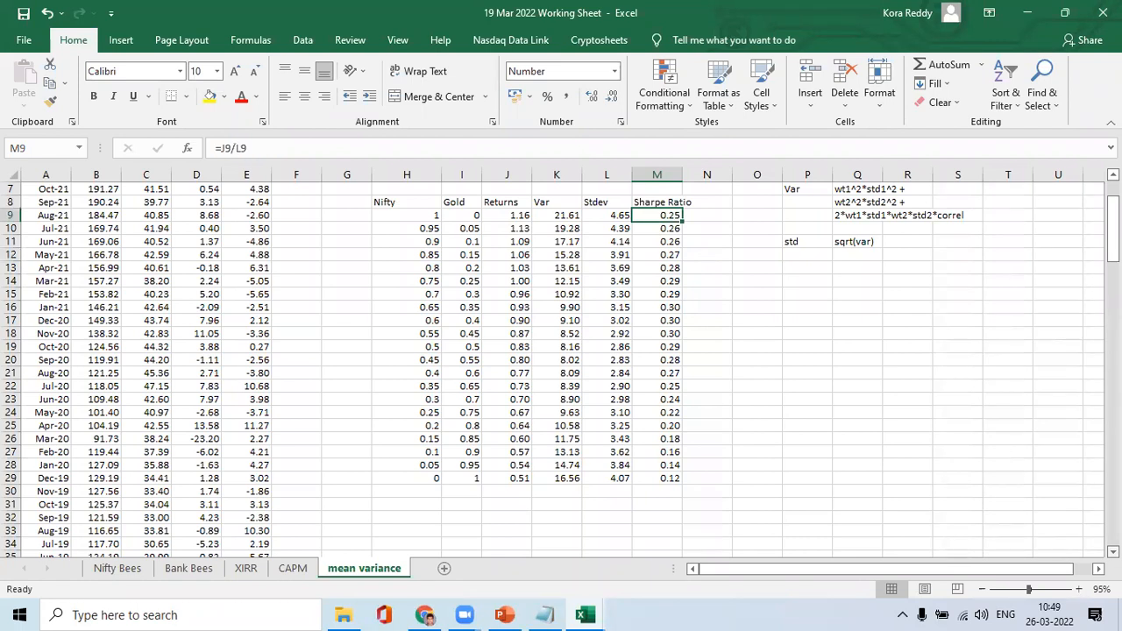
Change the Sharpe ratio formula in M9 to =1000*J9/L9 and copy it down through M29
left_click(224, 149)
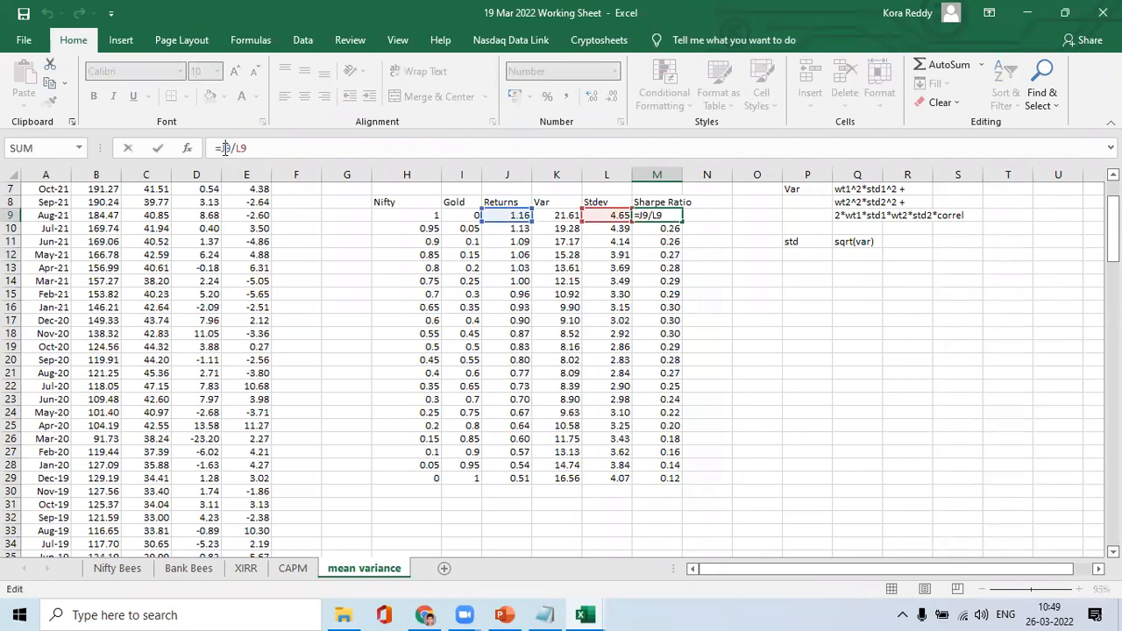
type("1")
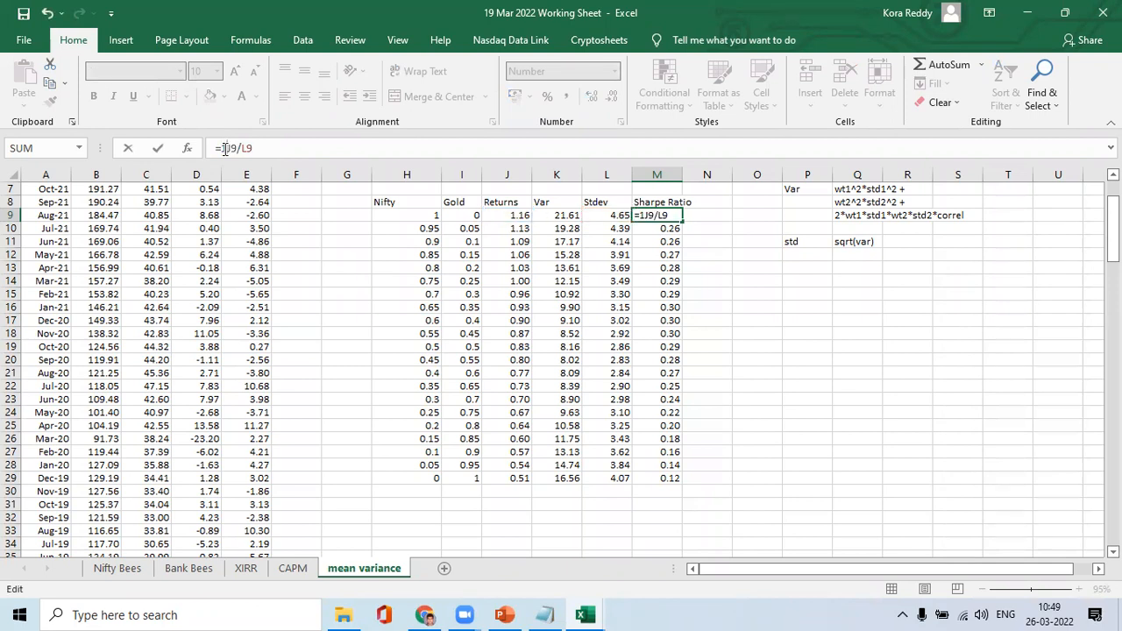
type("000*")
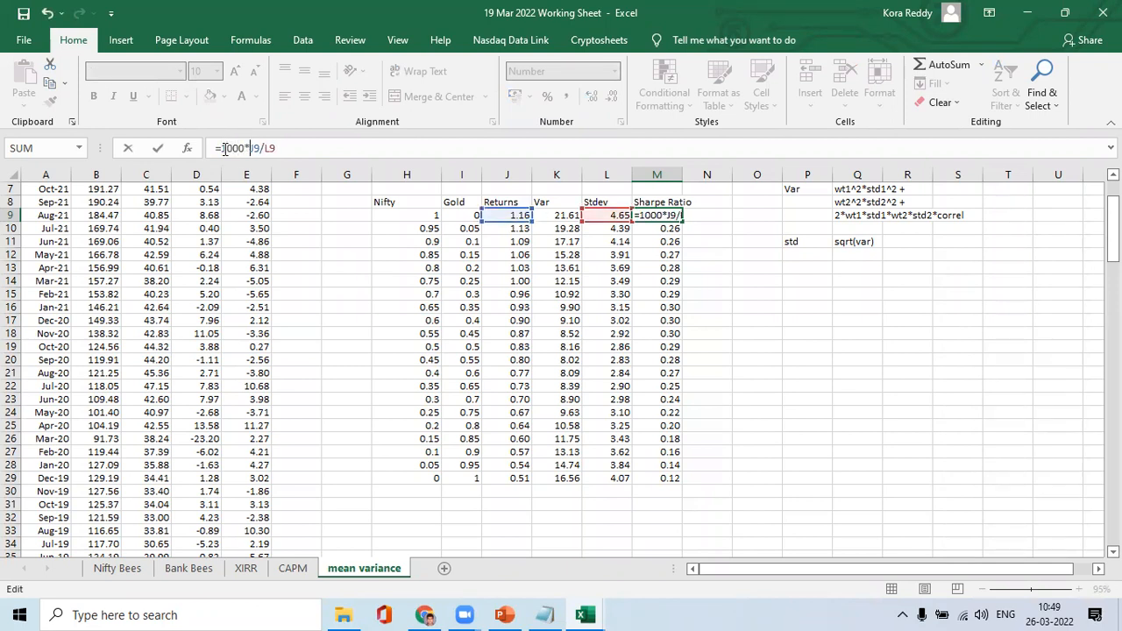
key("Return")
key("Up")
key("ctrl+c")
key("ctrl+shift+Down")
key("ctrl+v")
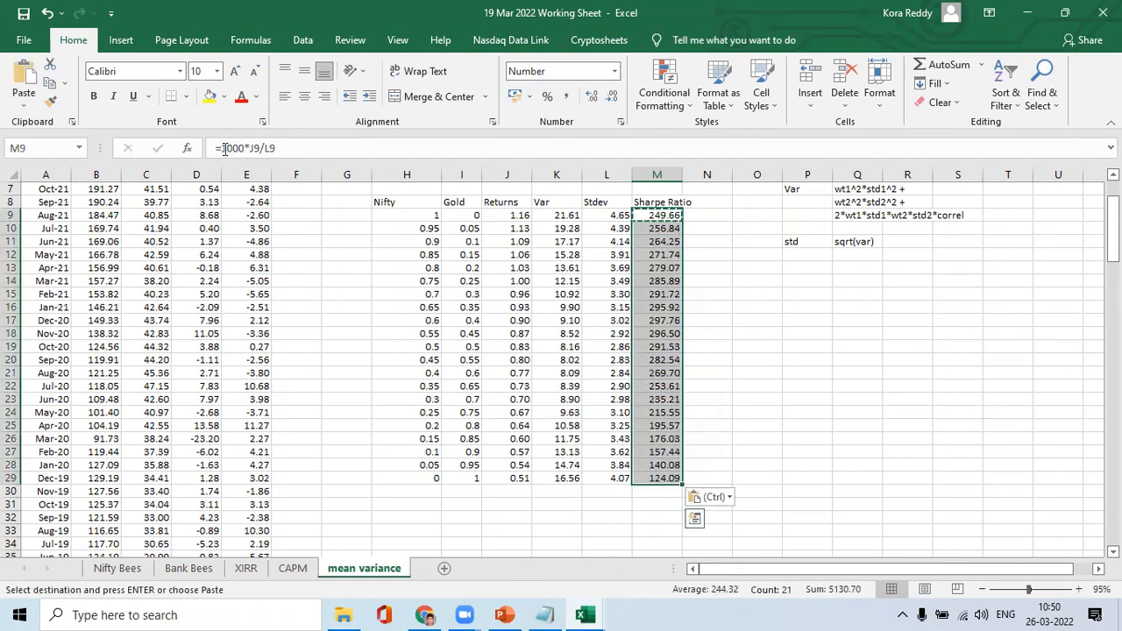
key("Escape")
Make the 0.6 Nifty / 0.4 Gold portfolio row, H17:M17, bold with a yellow fill
key("Down")
key("Down")
key("Down")
key("Down")
key("Down")
key("Down")
key("Down")
key("Down")
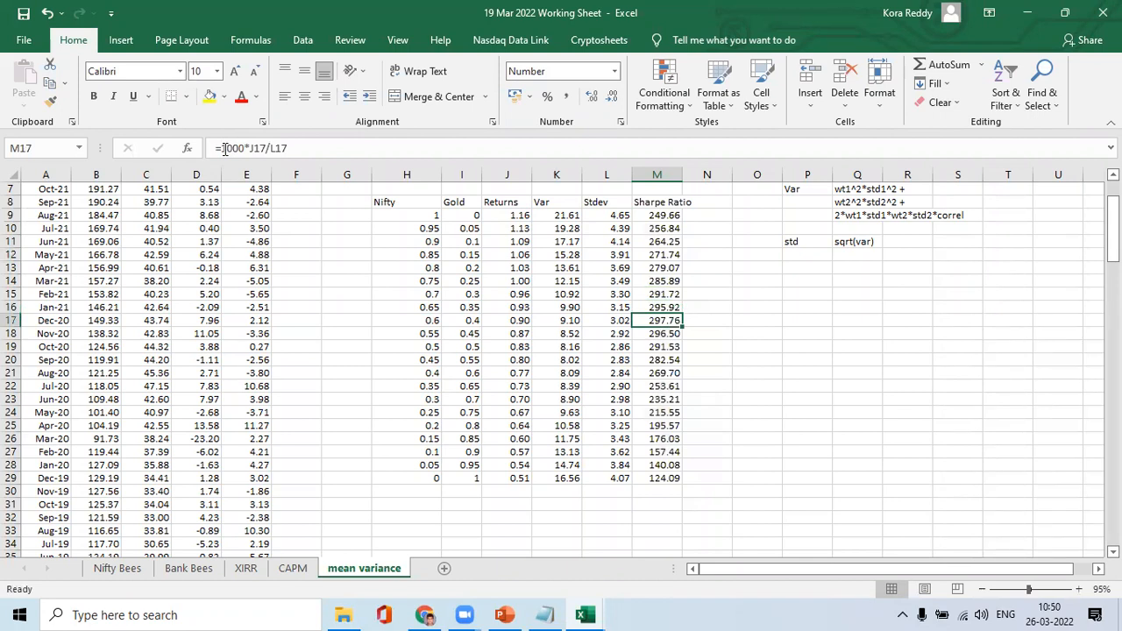
key("ctrl+shift+Left")
key("ctrl+b")
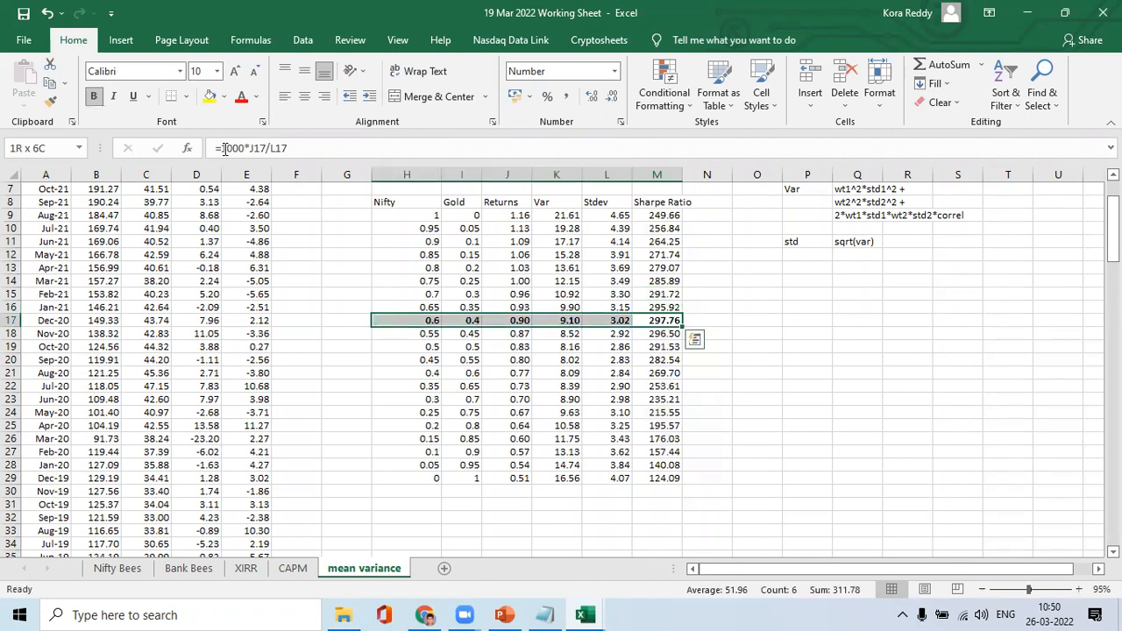
left_click(210, 97)
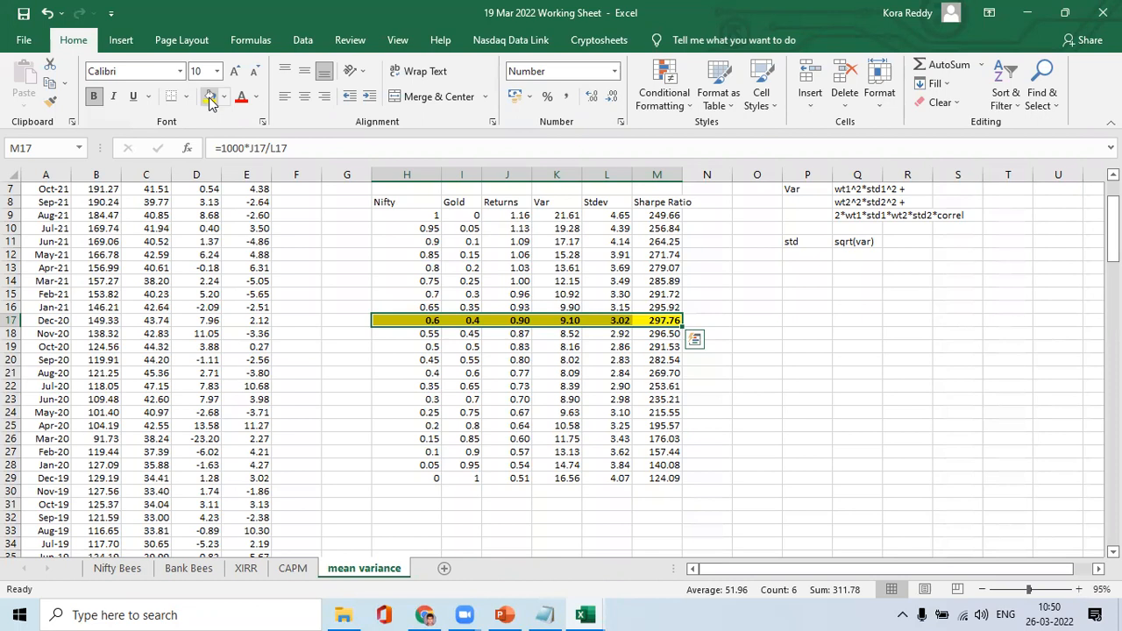
Select the empty cell H31, two rows below the portfolio weights table
key("Down")
key("Down")
key("Down")
key("Down")
key("Down")
key("Down")
key("Down")
key("Down")
key("Down")
key("Down")
key("Down")
key("Down")
key("Left")
key("Left")
key("Left")
key("Left")
key("Left")
key("Down")
key("Down")
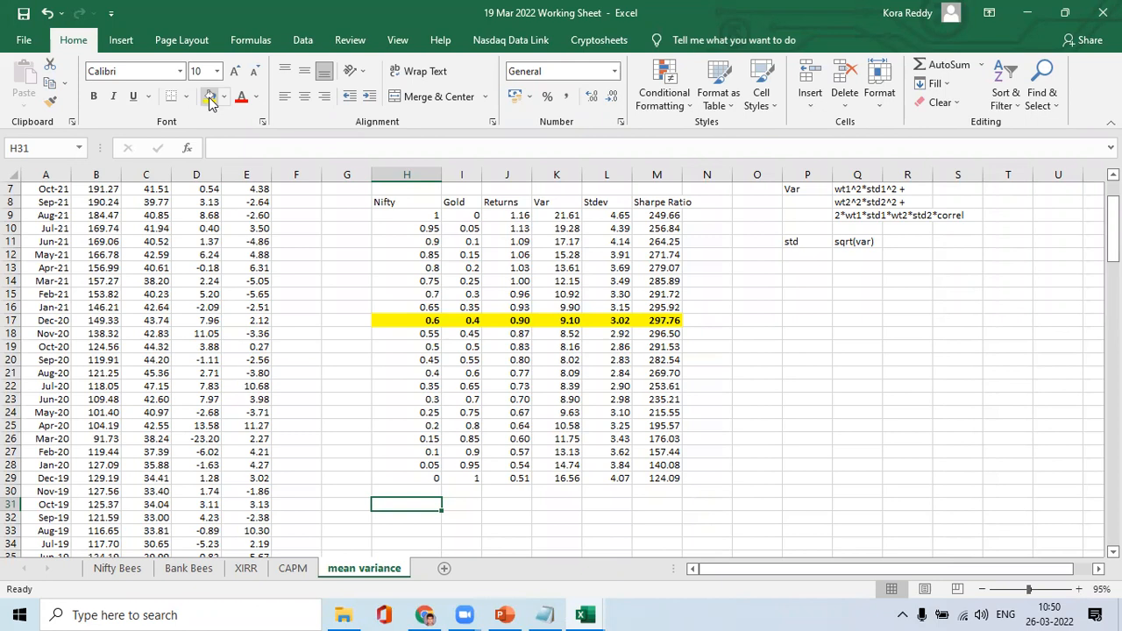
Check that Solver Add-in is enabled in the Excel Add-ins list, accept the list and display the data tools
left_click(28, 44)
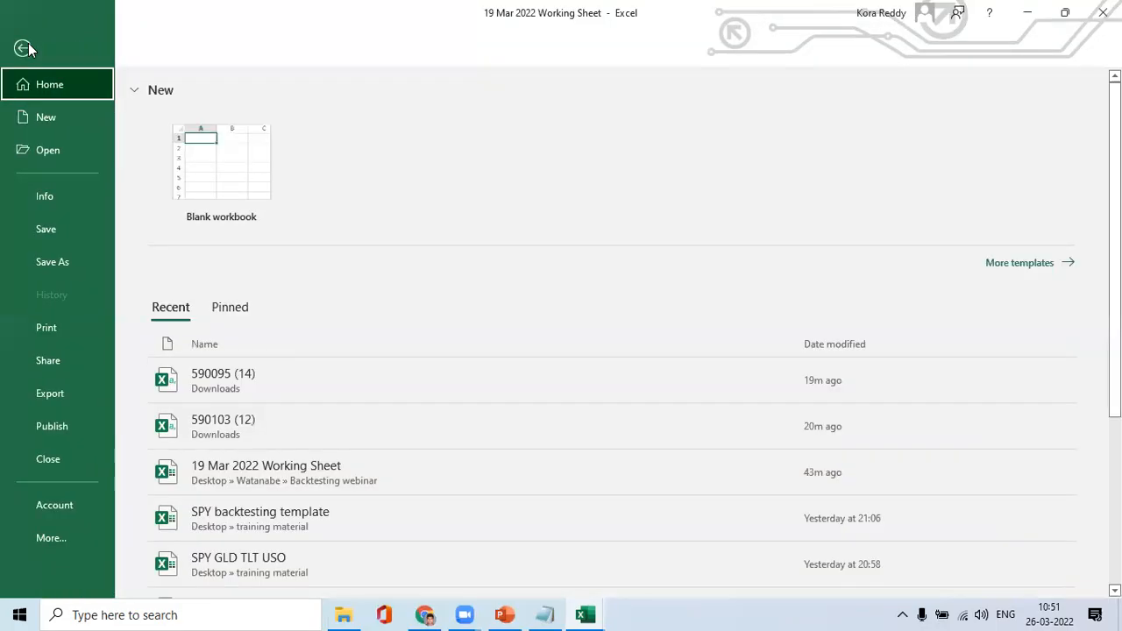
left_click(23, 535)
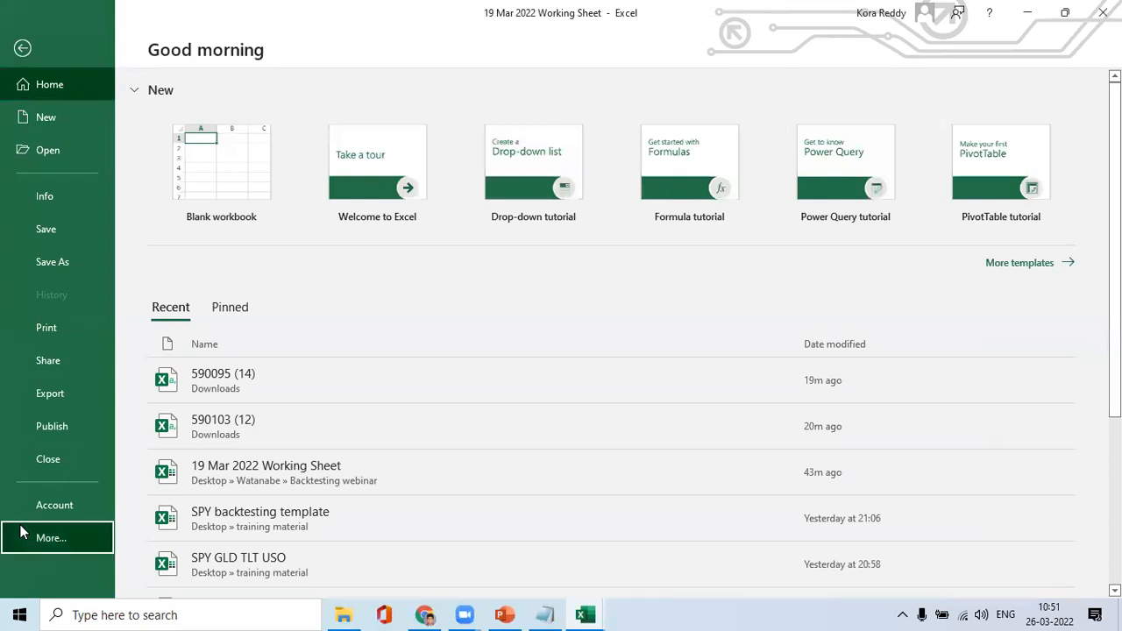
left_click(160, 571)
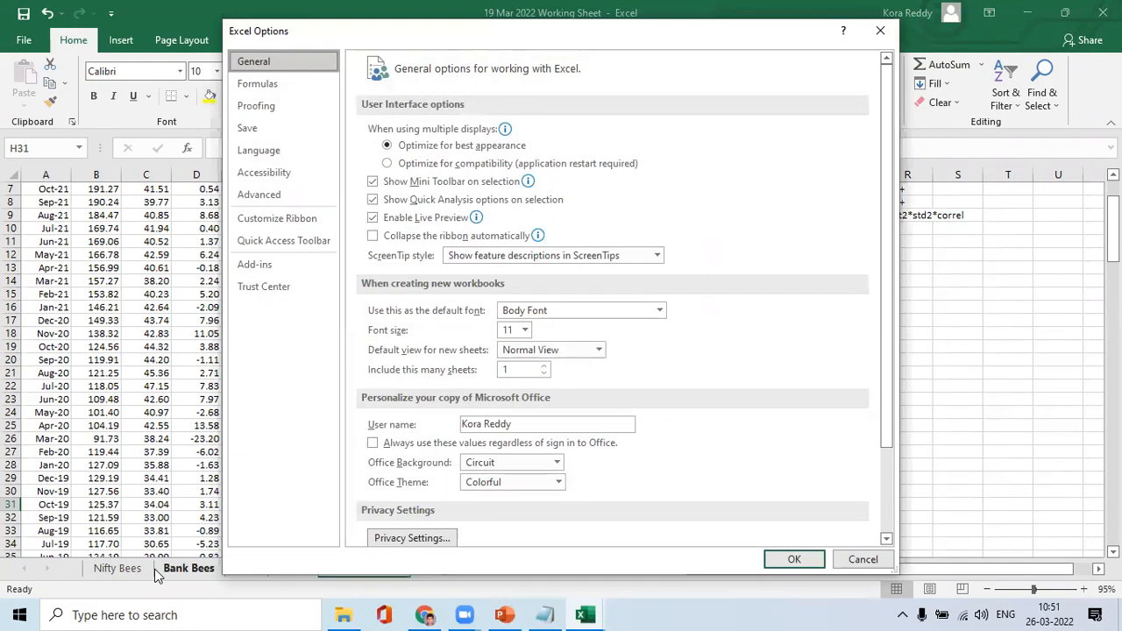
left_click(251, 267)
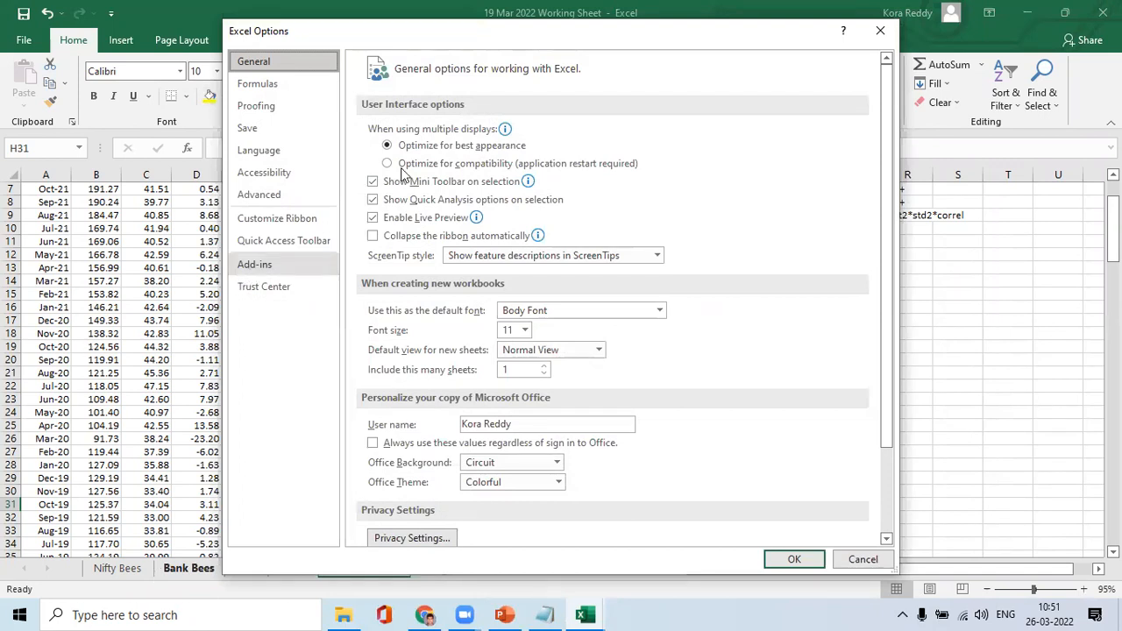
left_click(566, 526)
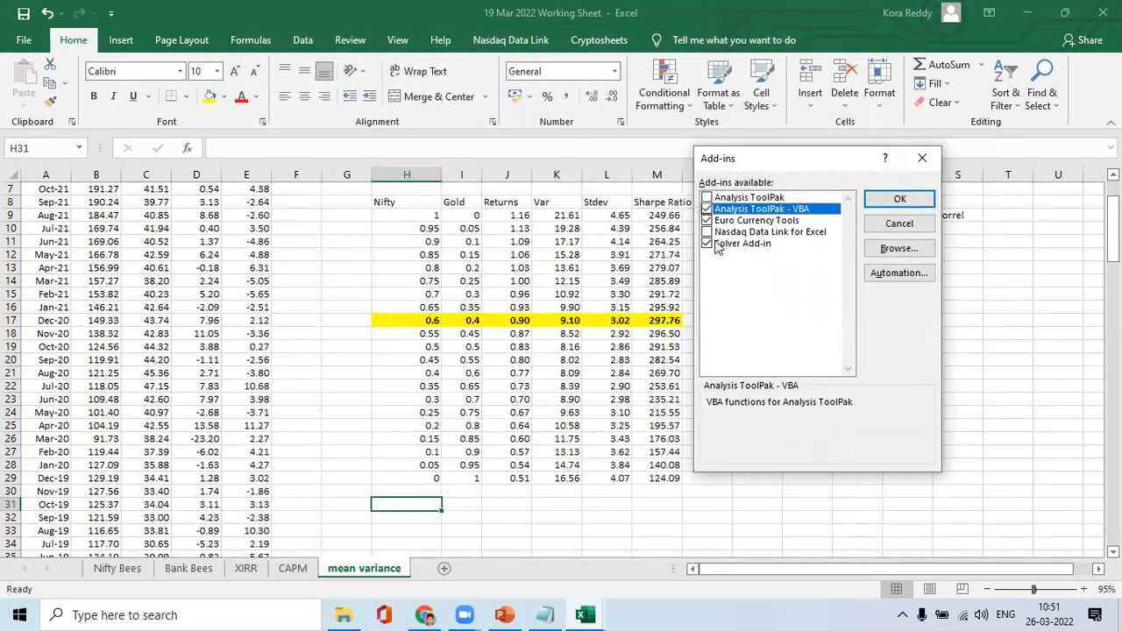
left_click(894, 201)
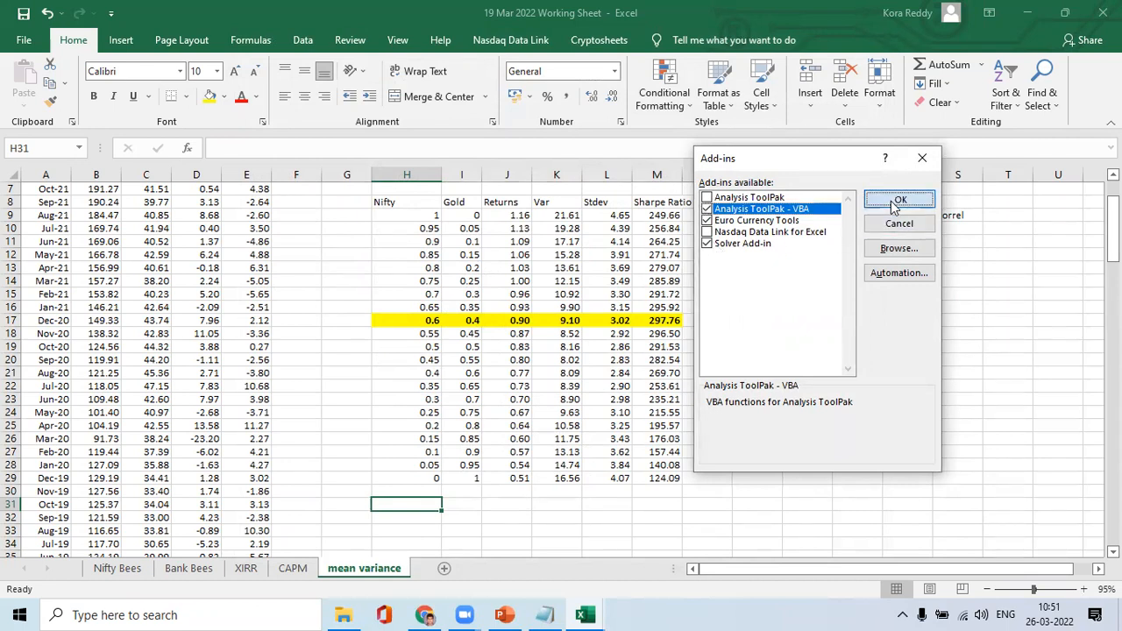
left_click(301, 32)
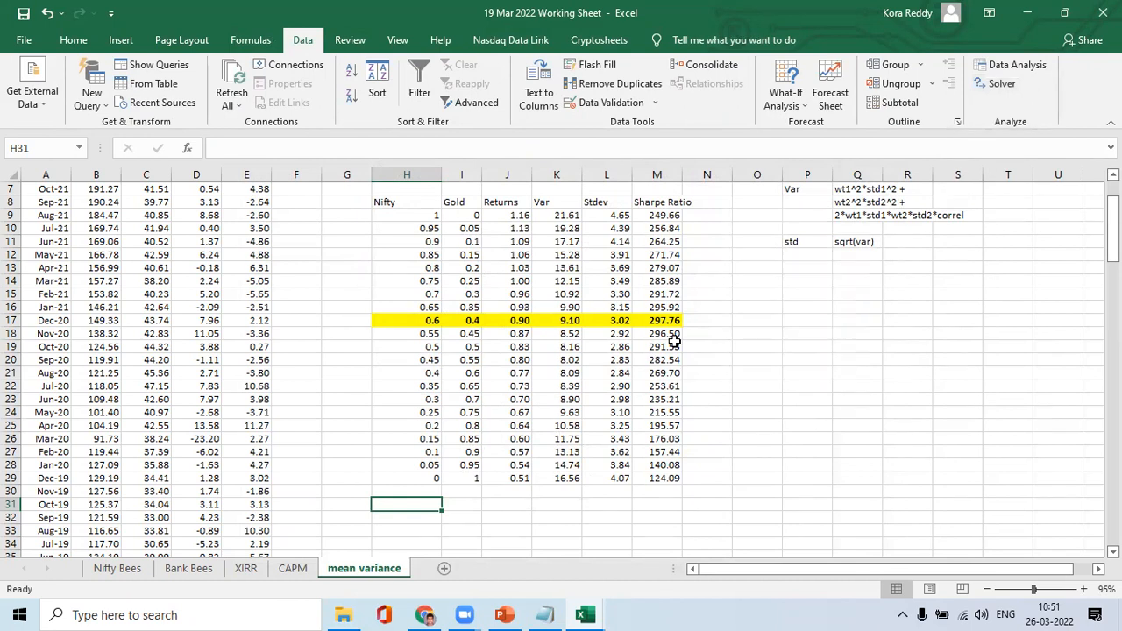
Enter a Nifty weight of 0.5 in H31 and copy the Gold weight formula from I29 to I31
type("0.5")
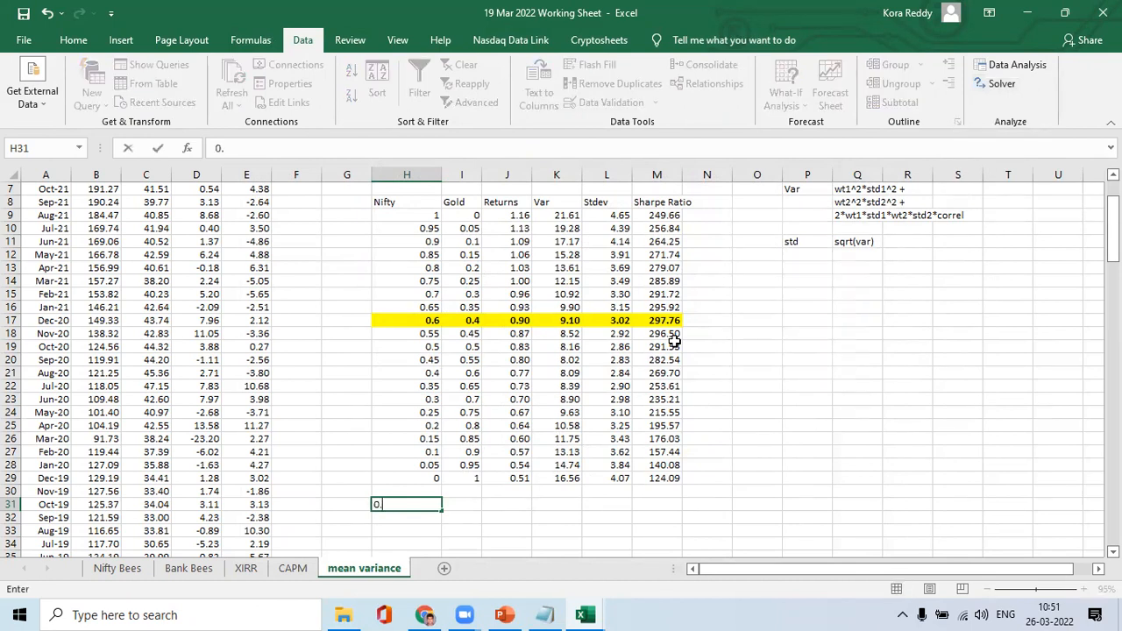
key("Return")
key("Up")
key("Up")
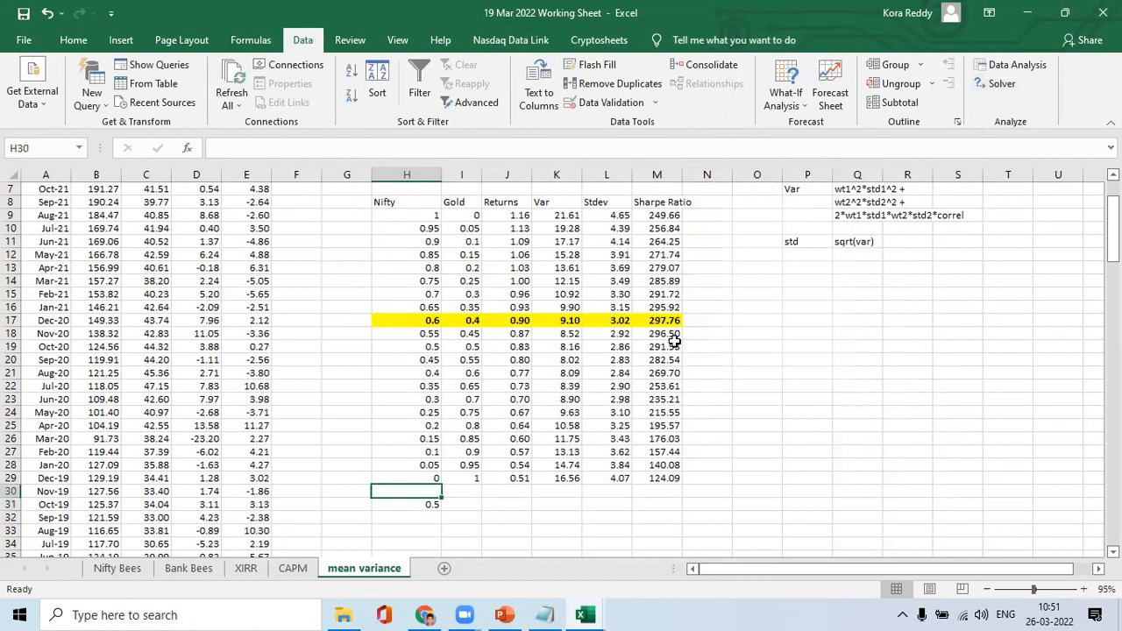
key("Right")
key("Up")
key("ctrl+c")
key("Down")
key("Down")
key("ctrl+v")
key("Escape")
Copy the returns, variance, standard deviation and Sharpe ratio formulas from J29:M29 to J31:M31, and return to the Nifty weight in H31
key("Right")
key("Up")
key("Up")
key("shift+Right")
key("shift+Right")
key("shift+Right")
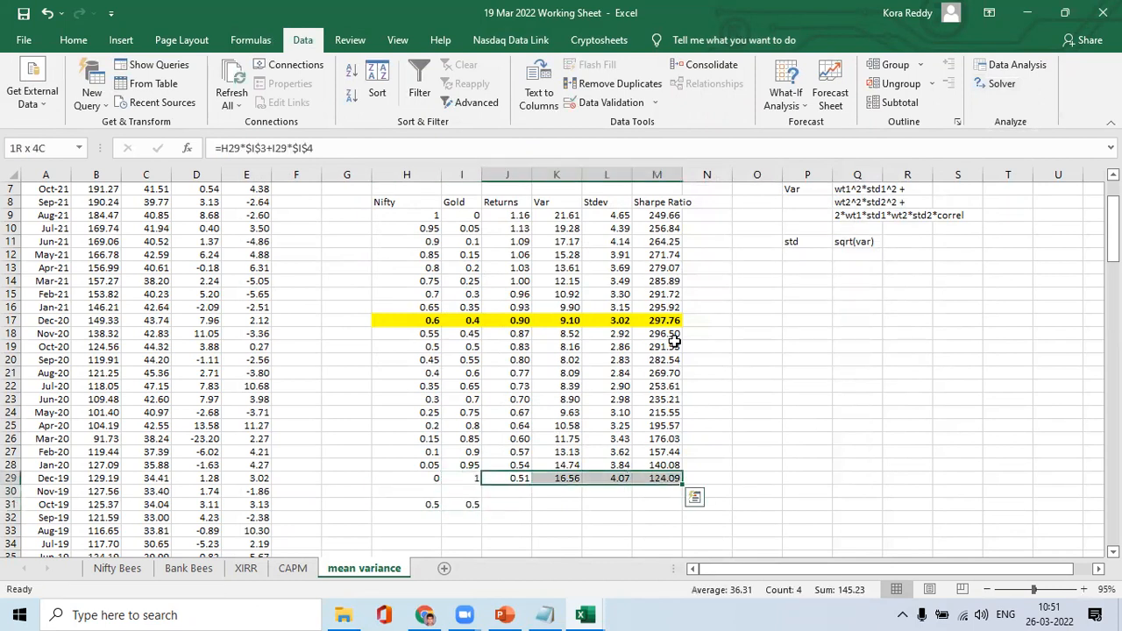
key("ctrl+c")
key("Down")
key("Down")
key("ctrl+v")
key("Escape")
key("Left")
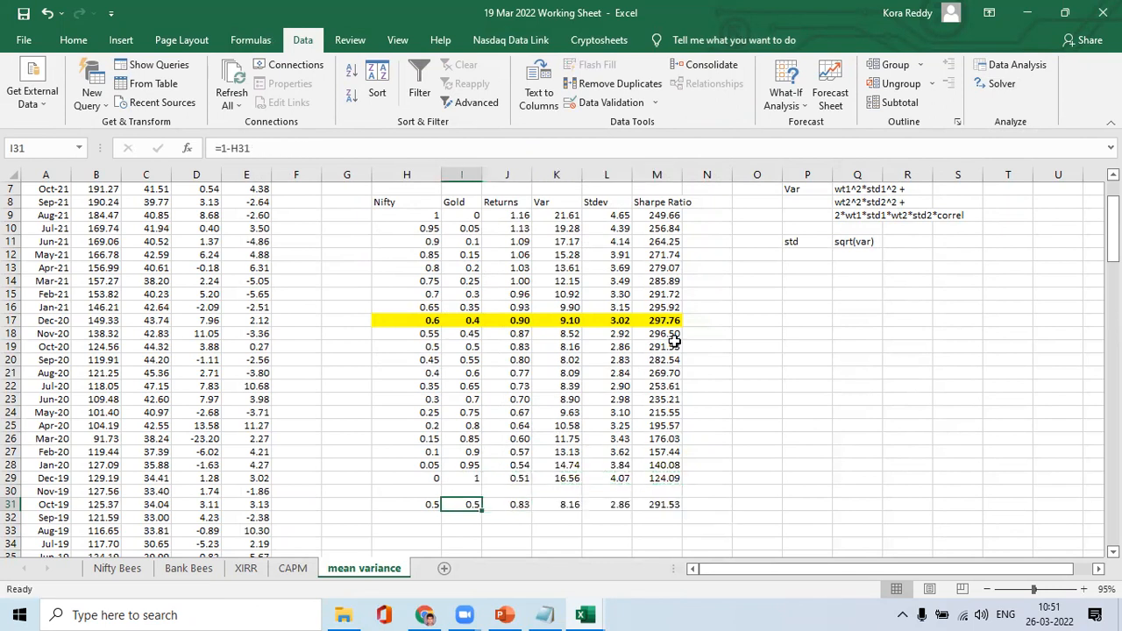
key("Left")
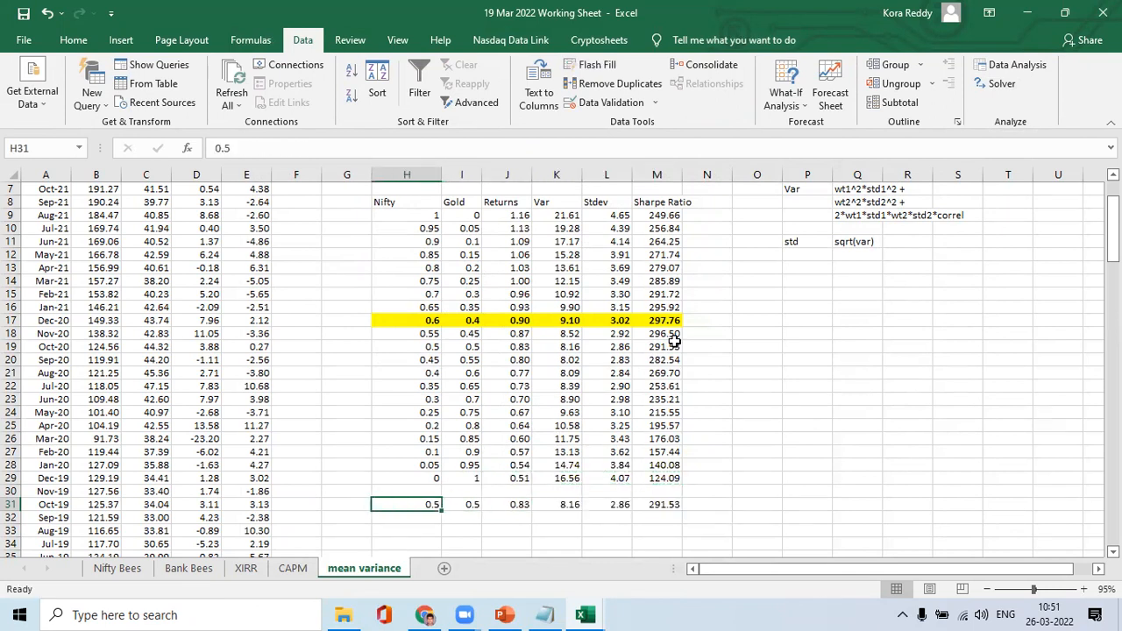
Highlight the Nifty weight in H31 and the Sharpe ratio in M31 in yellow
left_click(73, 40)
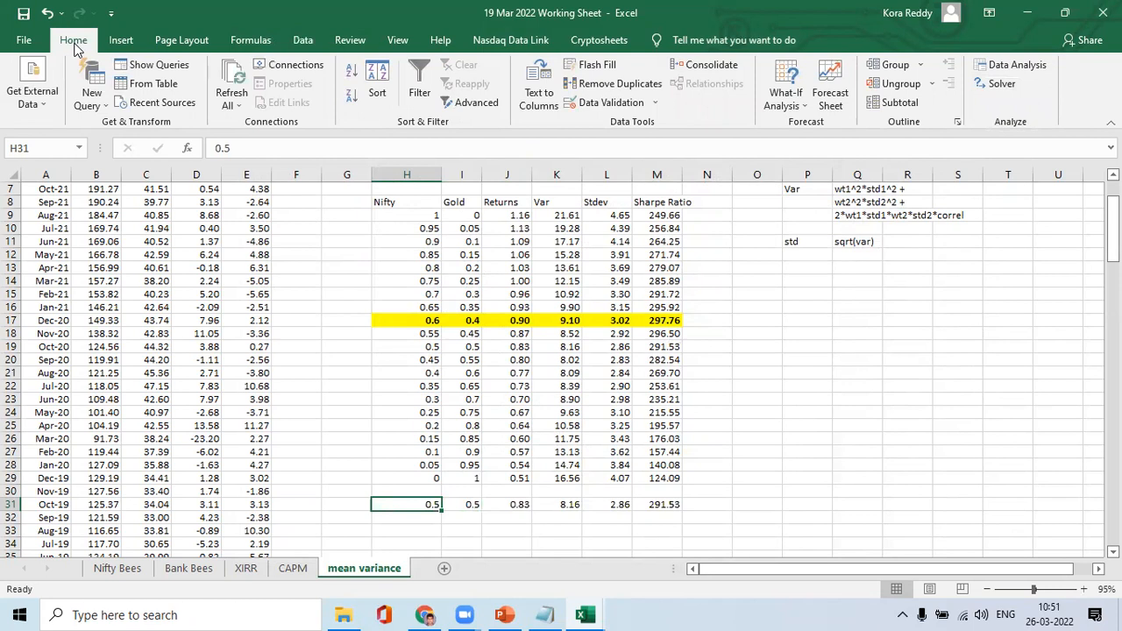
left_click(209, 97)
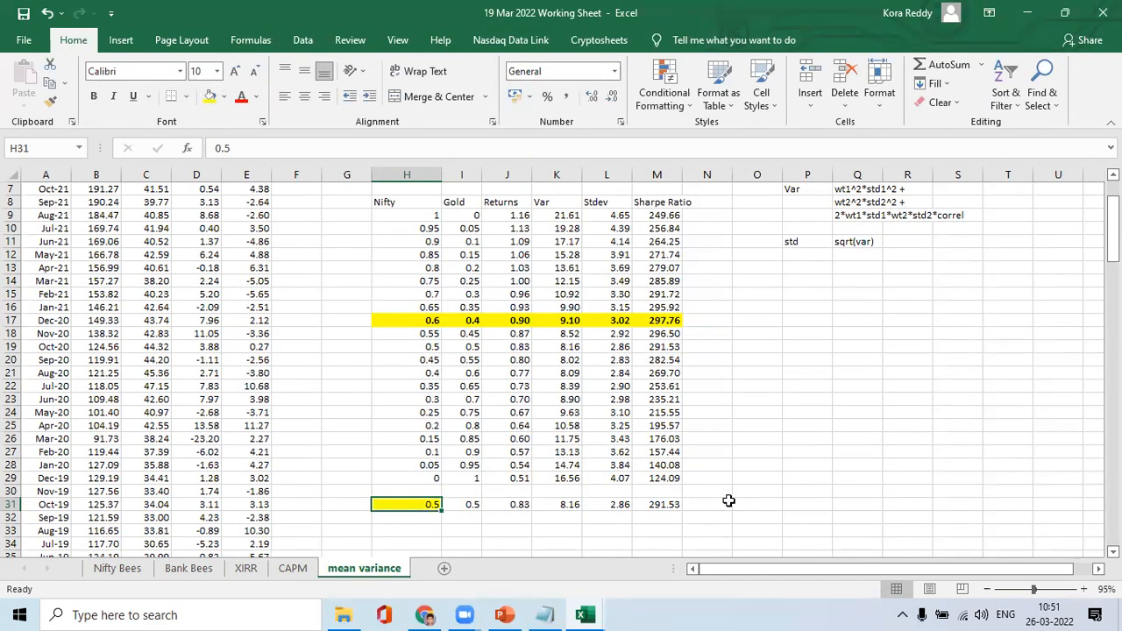
left_click(666, 505)
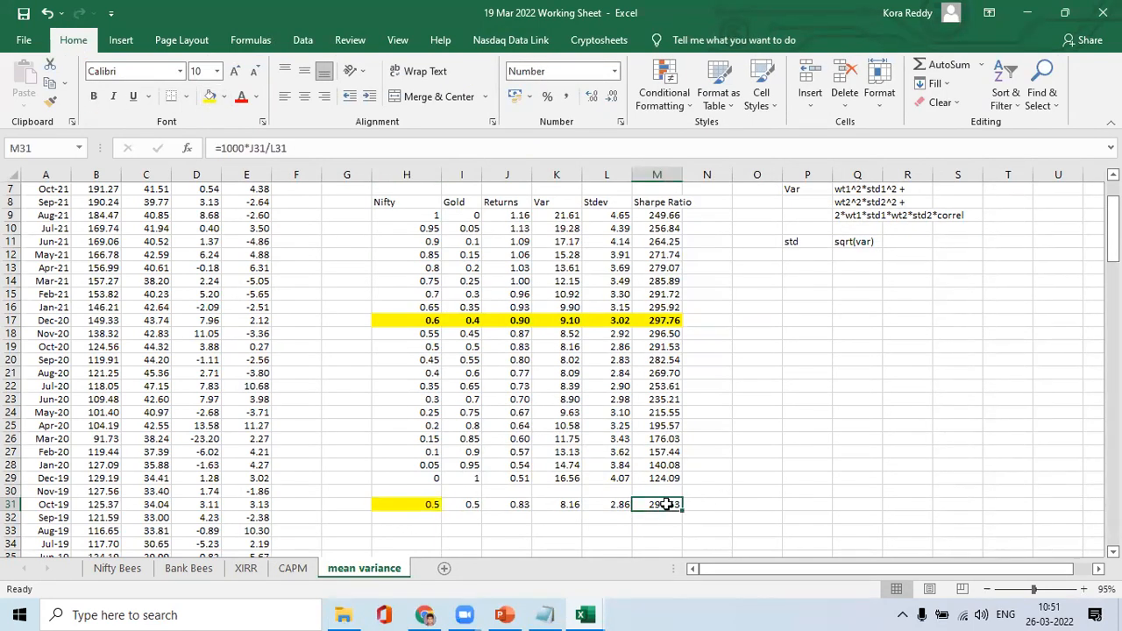
left_click(209, 98)
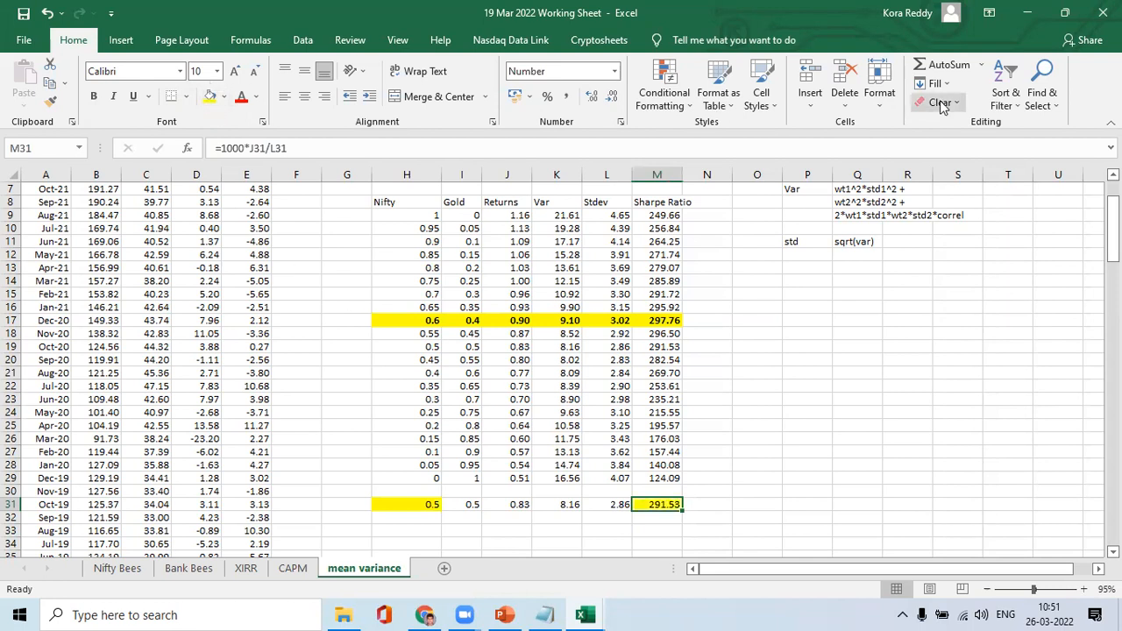
Use Solver to maximize the Sharpe ratio in M31 by changing the Nifty weight in H31, and keep the Solver solution
left_click(305, 39)
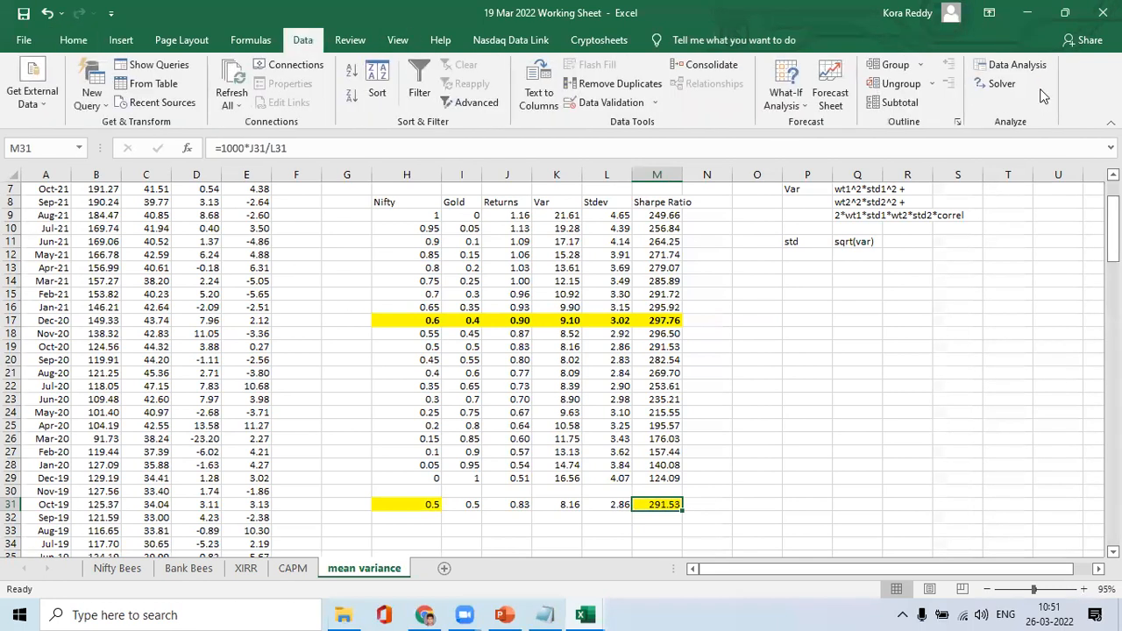
left_click(1004, 85)
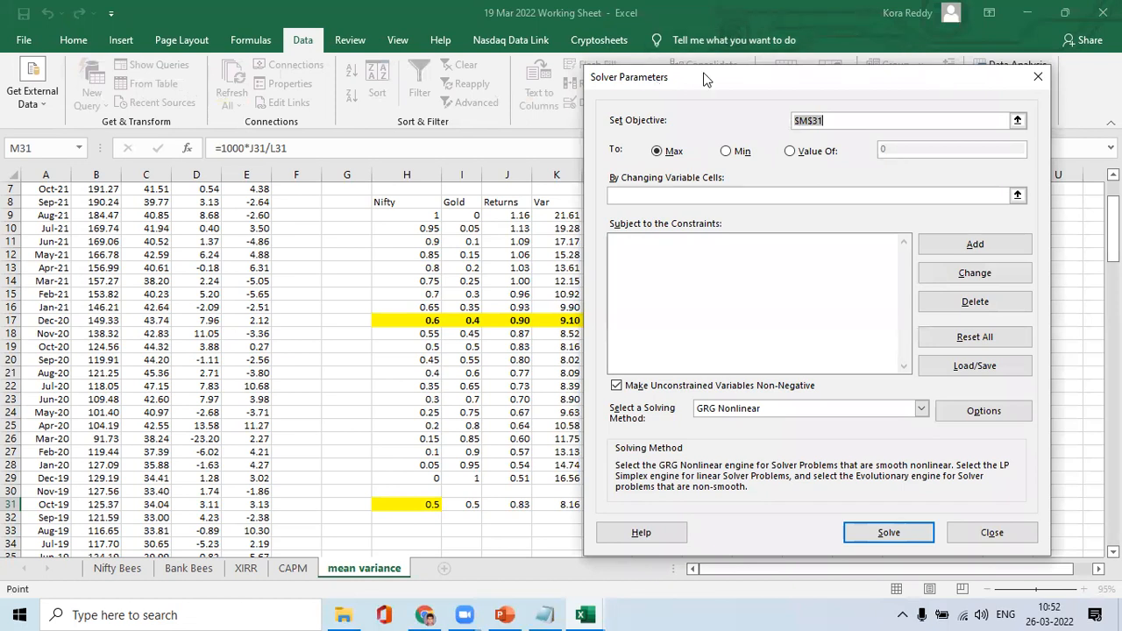
left_click_drag(675, 79, 179, 50)
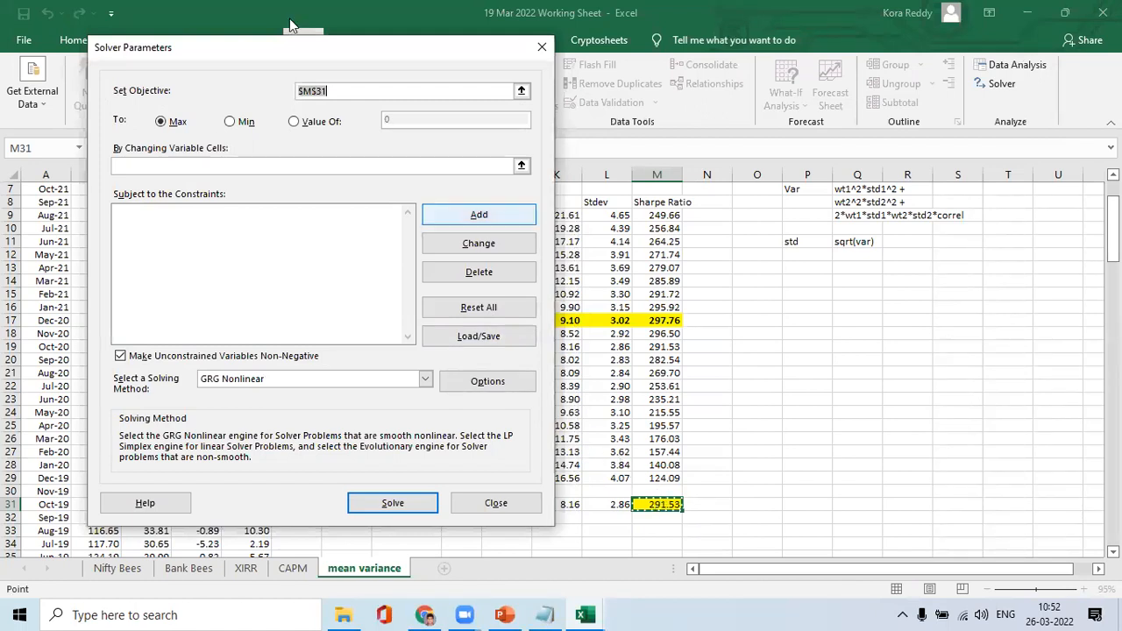
left_click(334, 89)
left_click(172, 165)
left_click(157, 167)
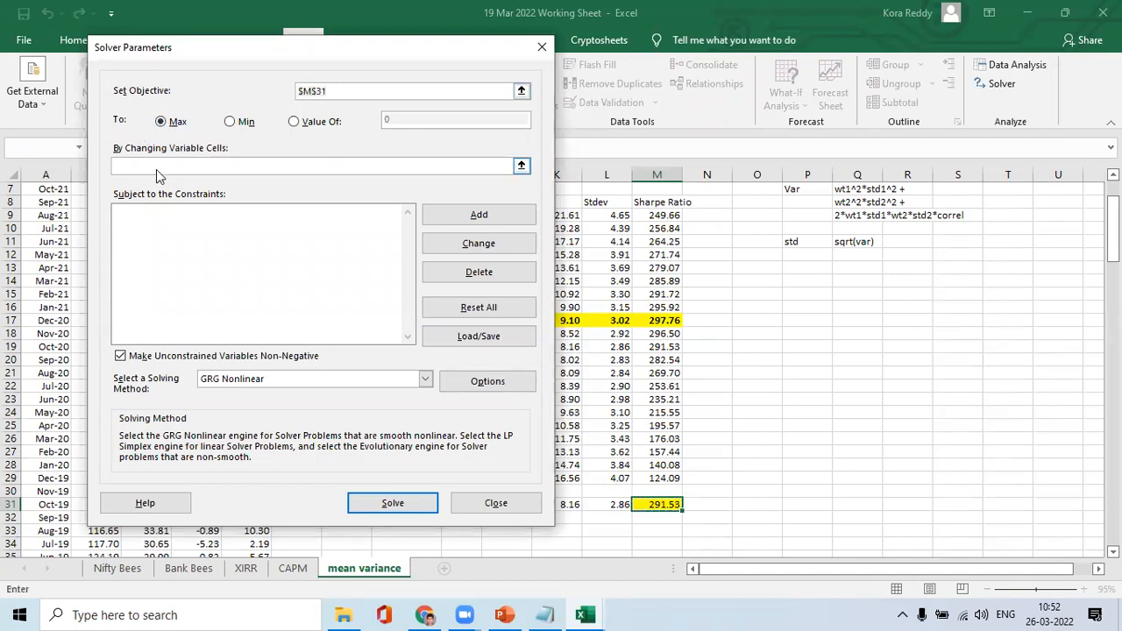
left_click_drag(142, 50, 559, 15)
left_click(430, 502)
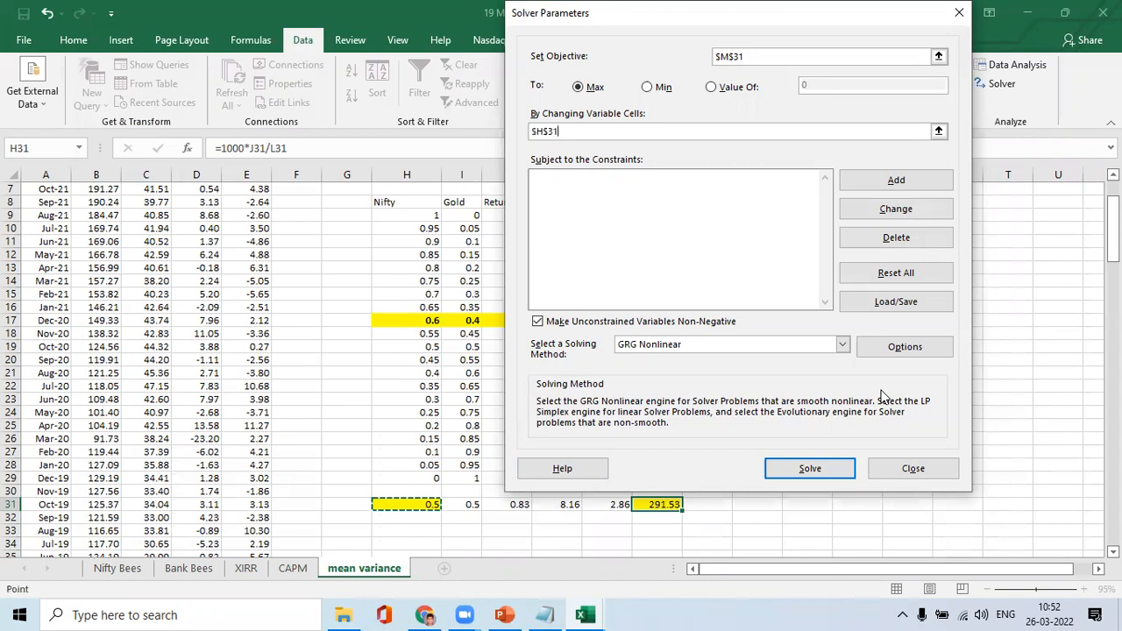
left_click(800, 470)
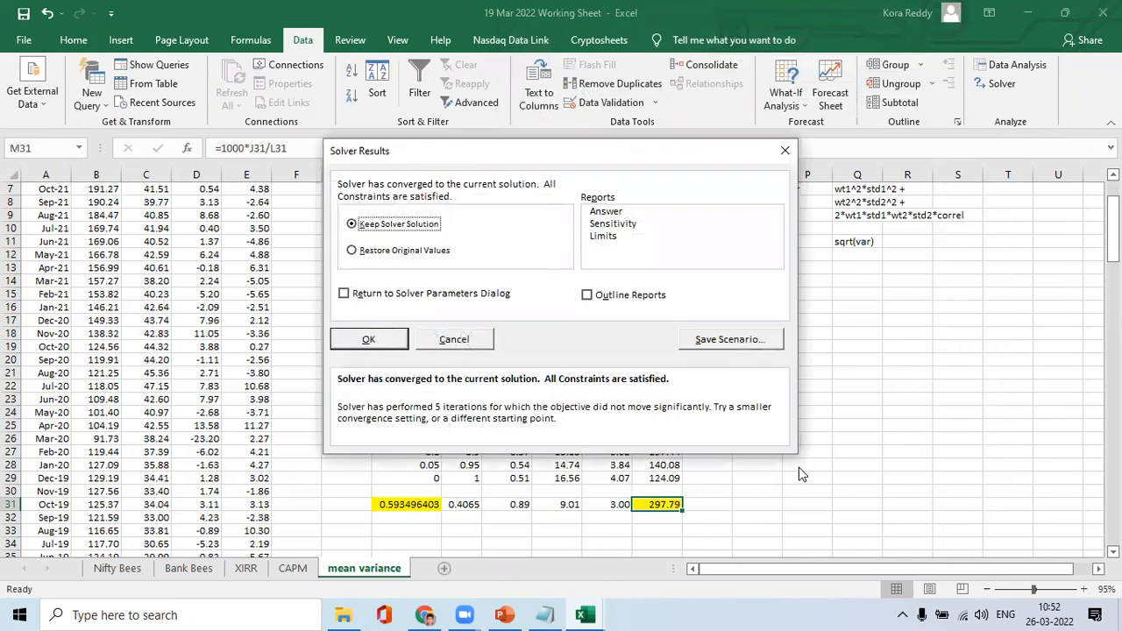
left_click(368, 342)
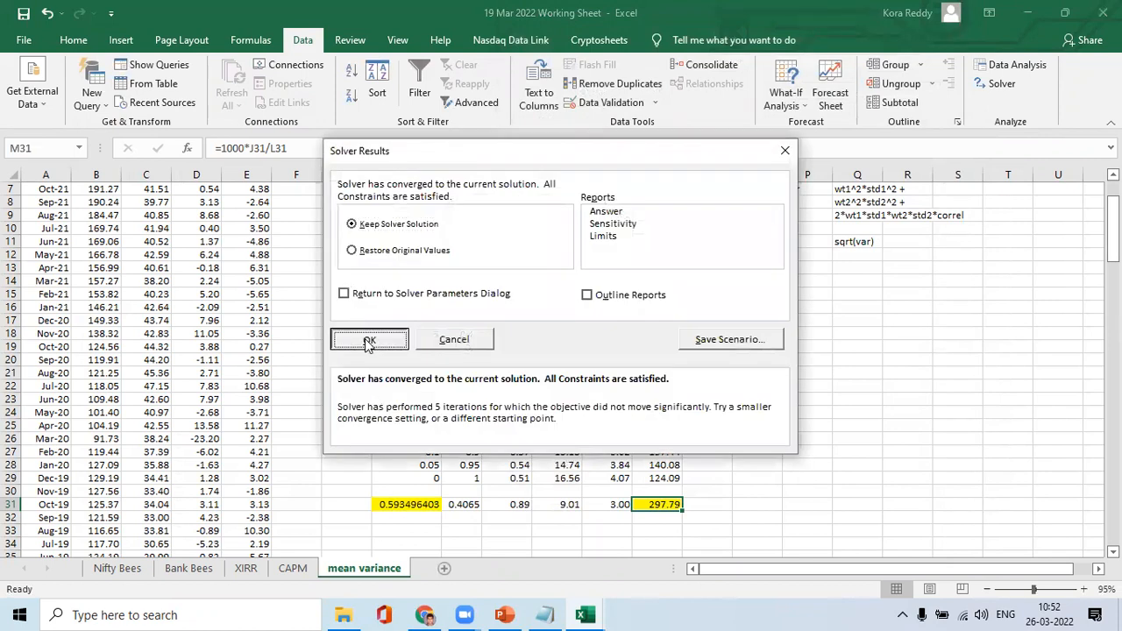
Format the optimized portfolio row H31:M31 with the Number format
left_click(401, 505)
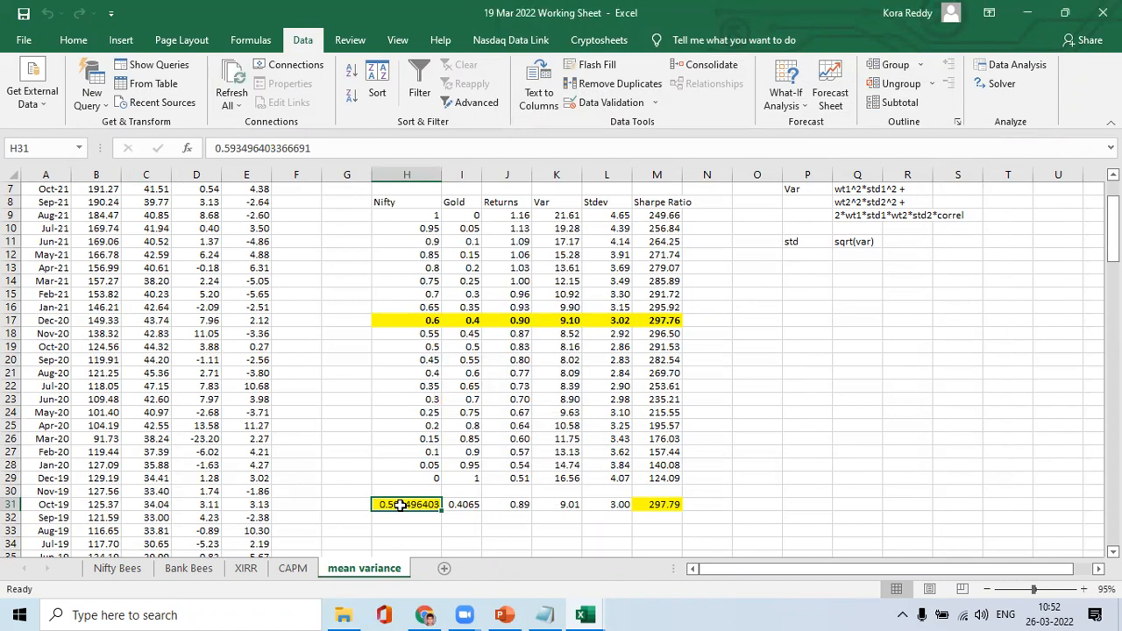
key("shift+Right")
key("shift+Right")
key("shift+Right")
key("shift+Right")
key("shift+Right")
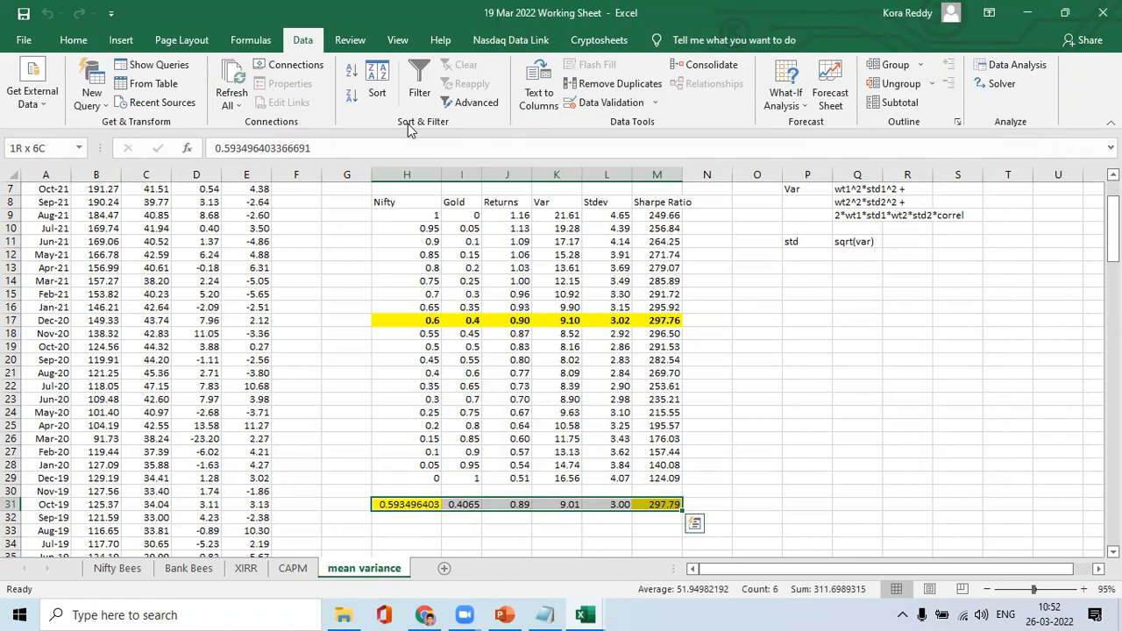
left_click(73, 40)
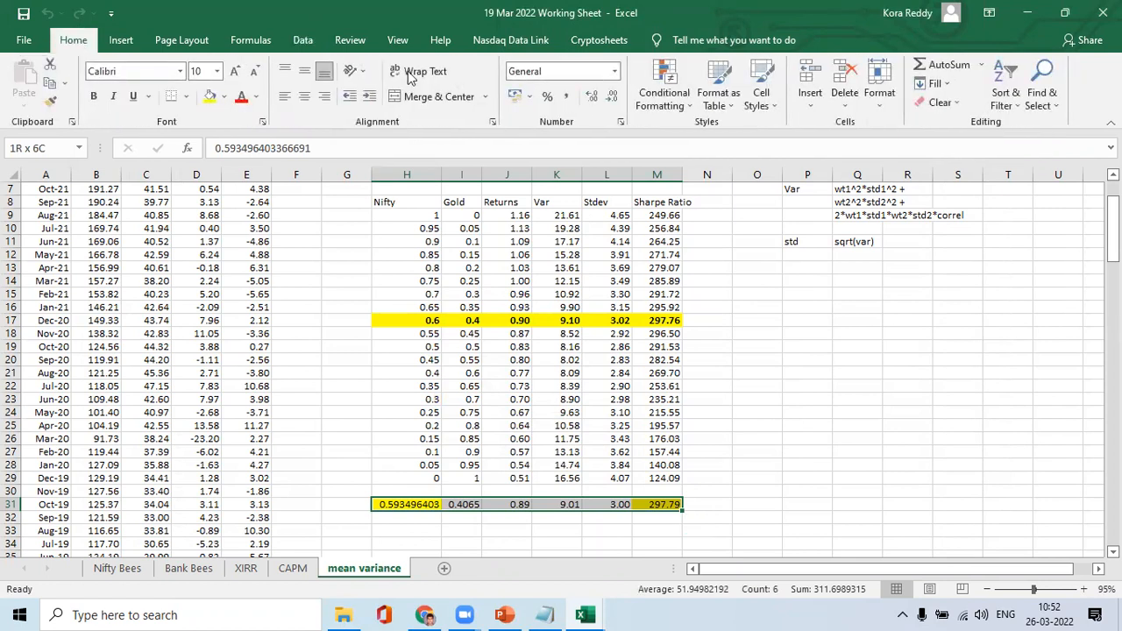
left_click(616, 73)
left_click(596, 133)
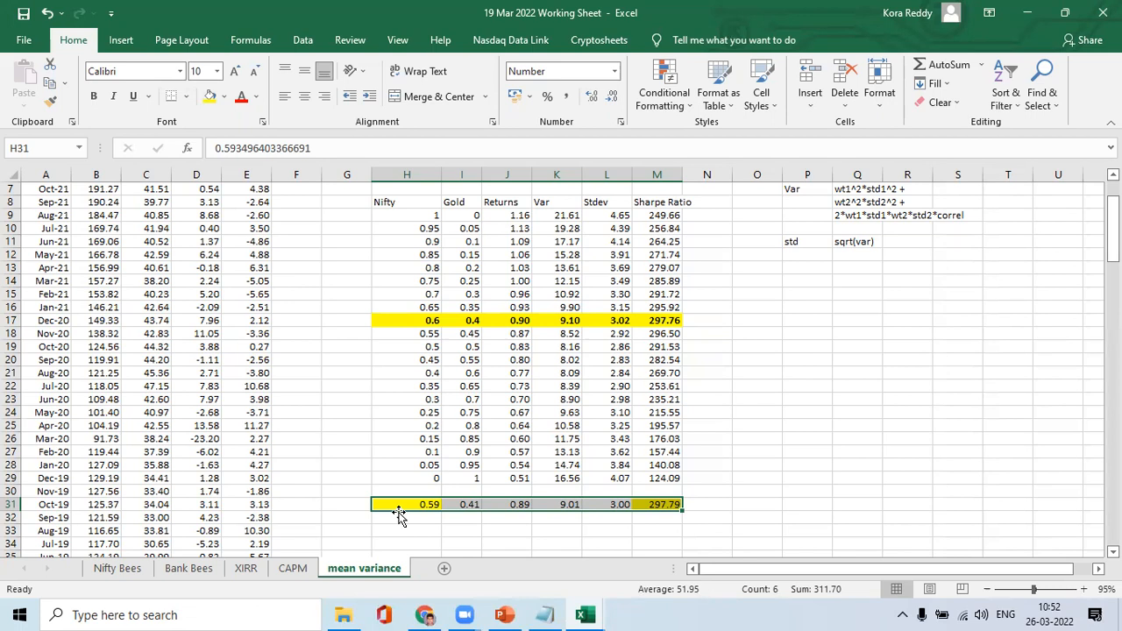
Compare the return and standard deviation of the optimized portfolio in row 31 with those of the all-Nifty and all-Gold portfolios
key("Right")
key("Right")
key("Right")
key("Left")
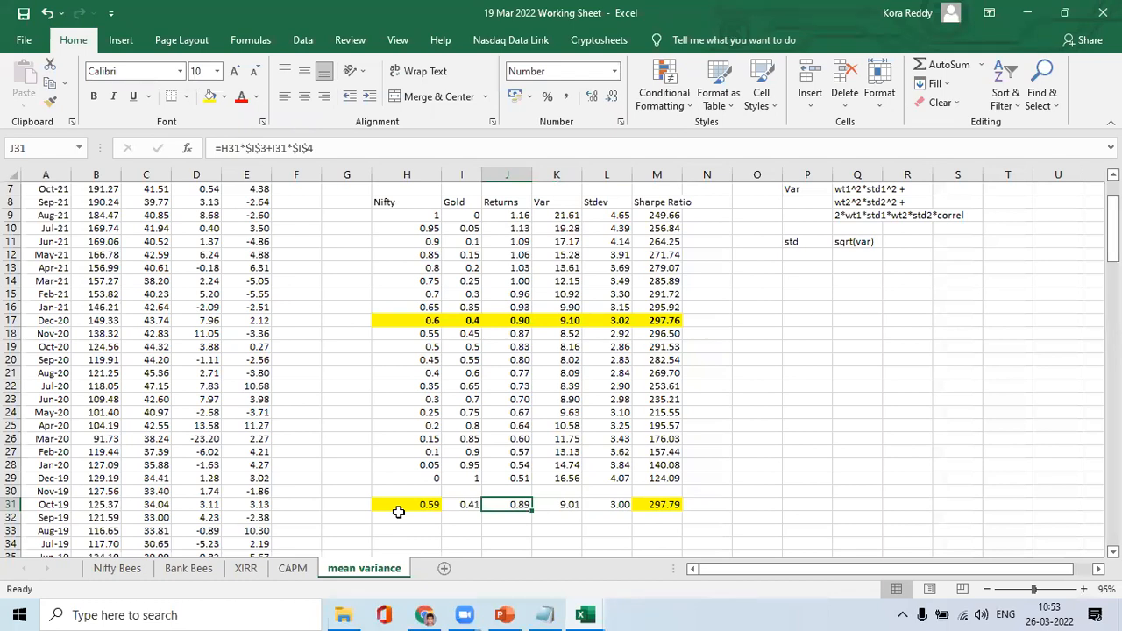
key("Right")
key("Right")
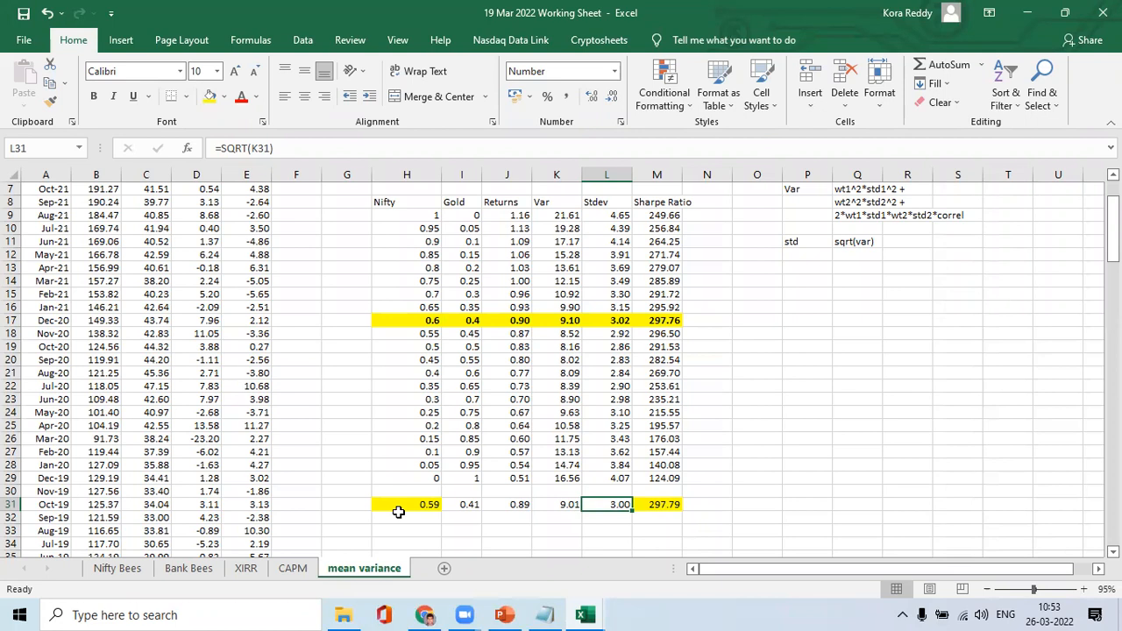
left_click(514, 220)
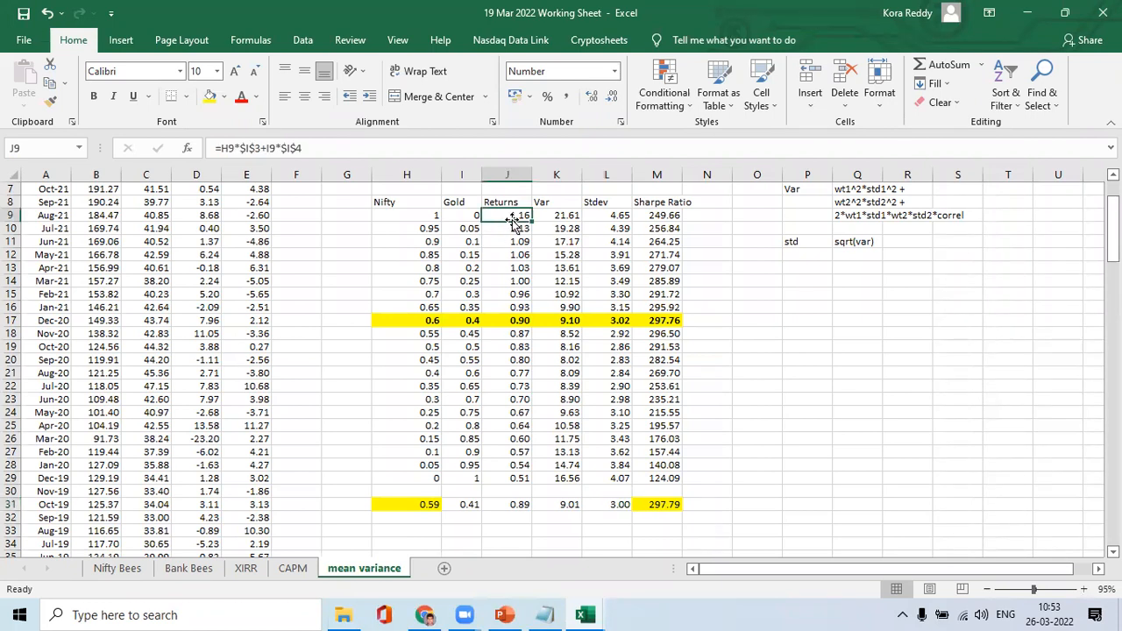
left_click(618, 215)
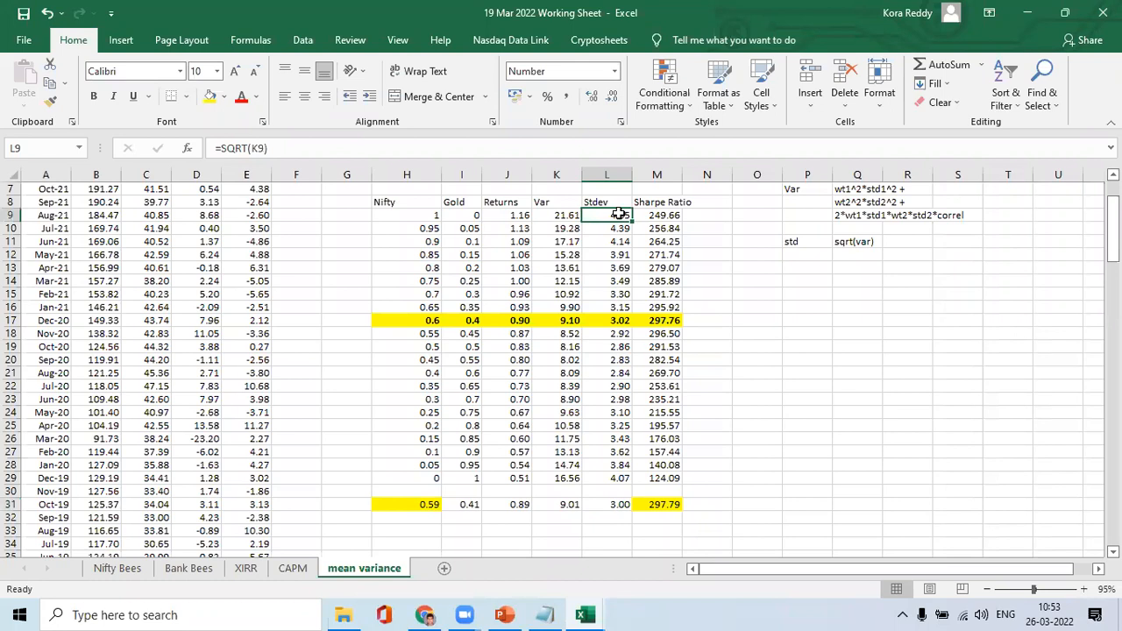
left_click(504, 478)
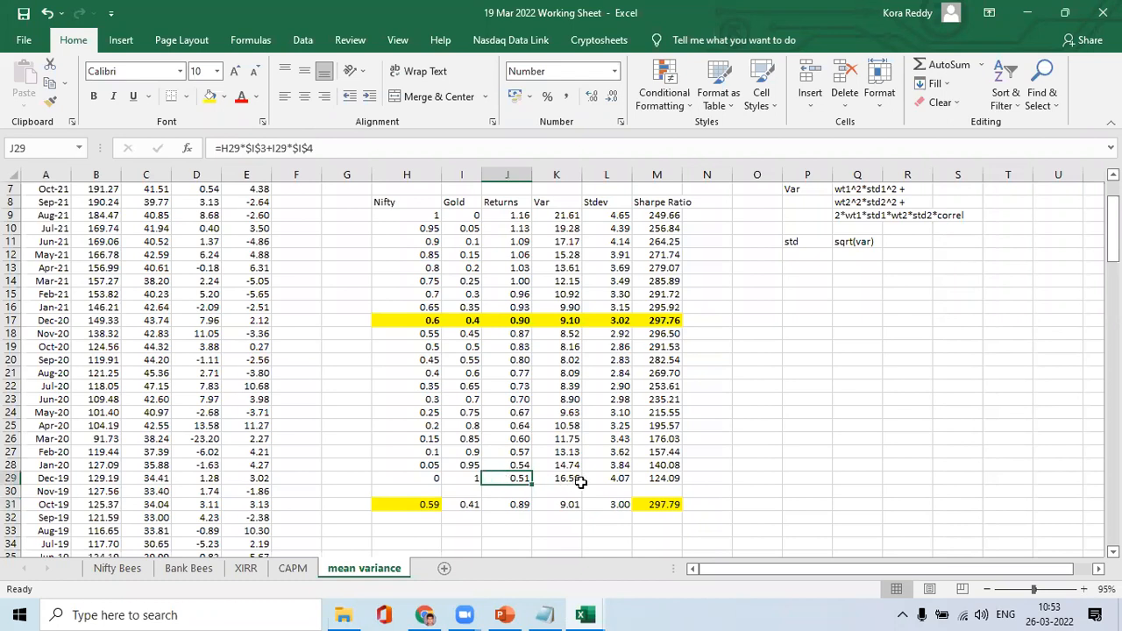
left_click(611, 478)
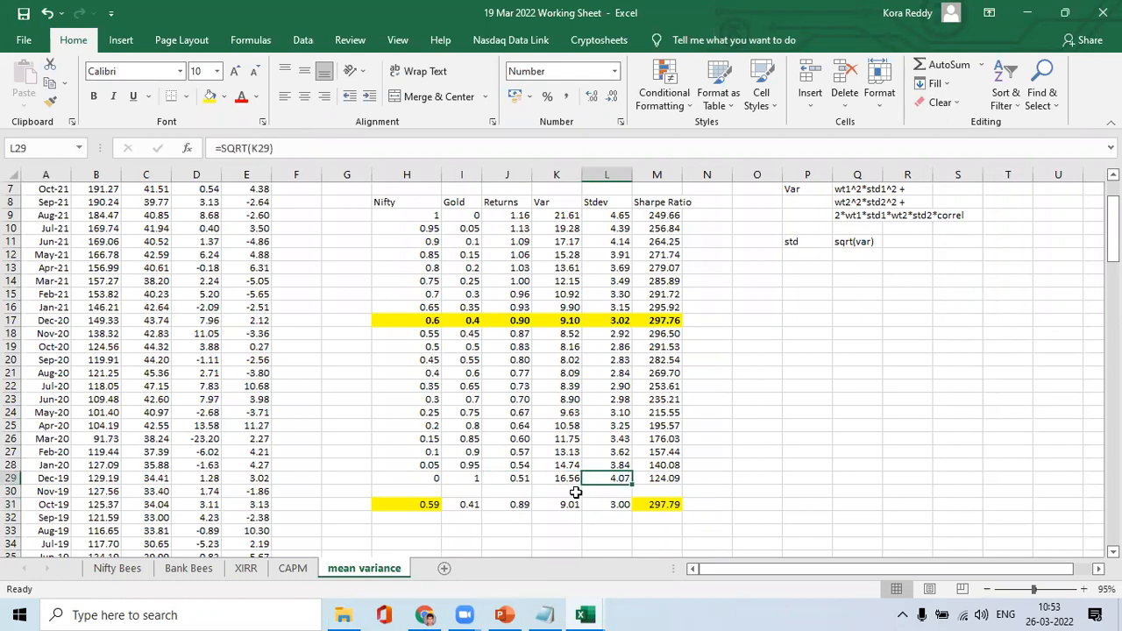
left_click(515, 516)
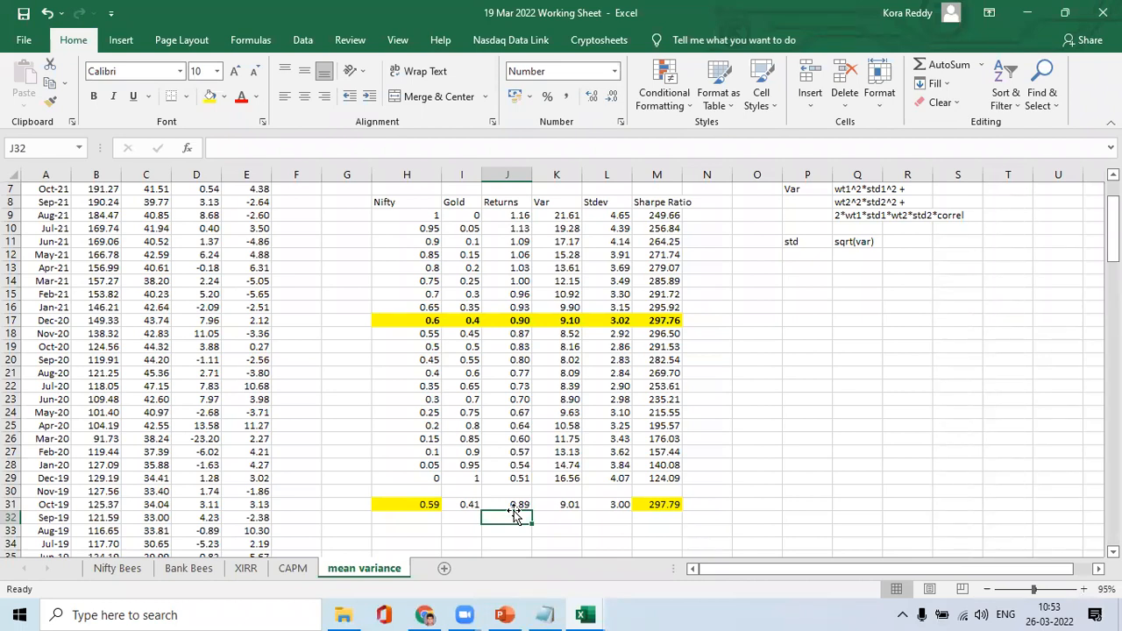
Move the variance and standard deviation formula notes from P7:Q11 to a new location starting at V7
key("Up")
key("Up")
key("Up")
key("Up")
key("Up")
key("Up")
key("Up")
key("Up")
key("Up")
key("Up")
key("Up")
key("Up")
key("Up")
key("Up")
key("Up")
key("Up")
key("Up")
key("Up")
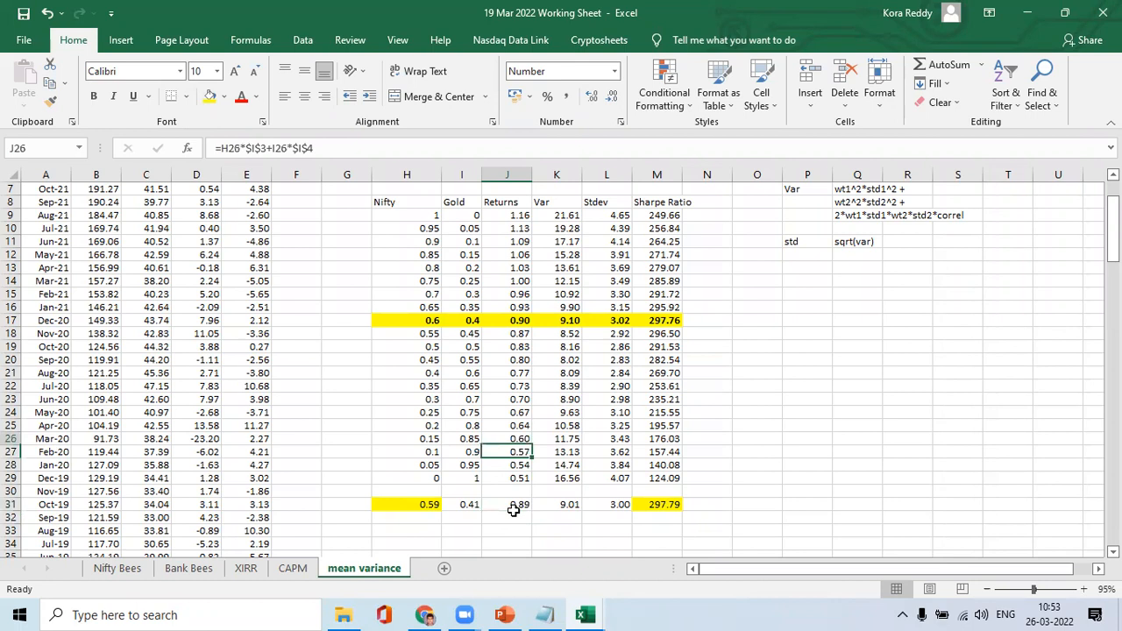
key("Up")
key("Up")
key("Up")
key("Up")
key("Up")
key("Right")
key("Right")
key("Right")
key("Right")
key("Right")
key("Right")
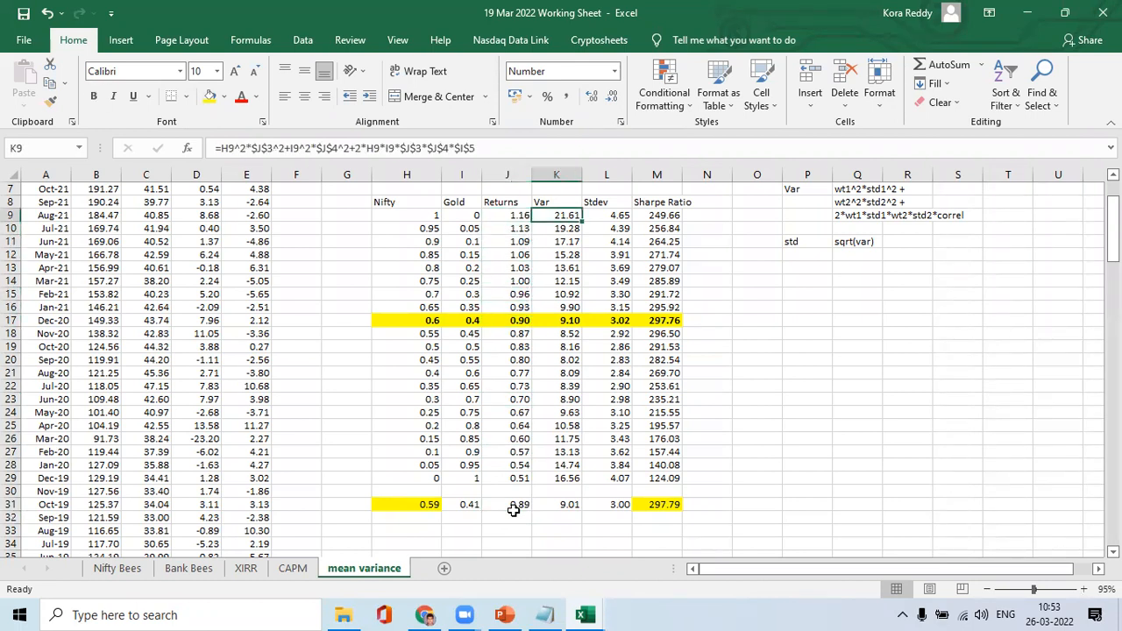
key("Up")
key("Up")
key("shift+Right")
key("shift+Down")
key("shift+Down")
key("shift+Down")
key("shift+Down")
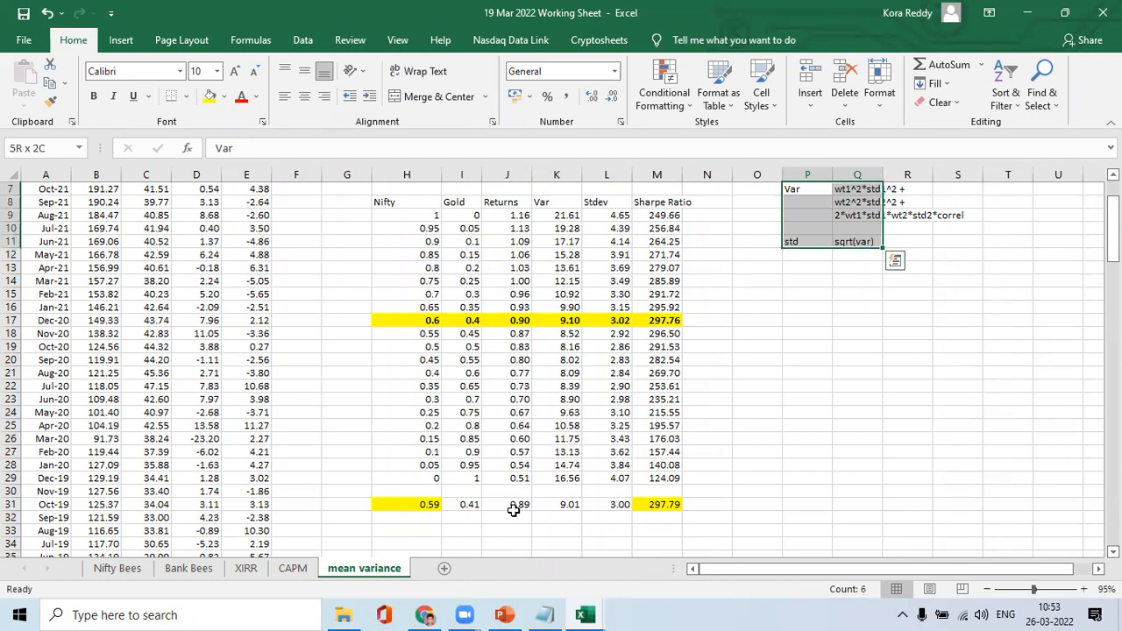
key("ctrl+c")
key("Right")
key("Right")
key("Right")
key("Right")
key("Right")
key("Right")
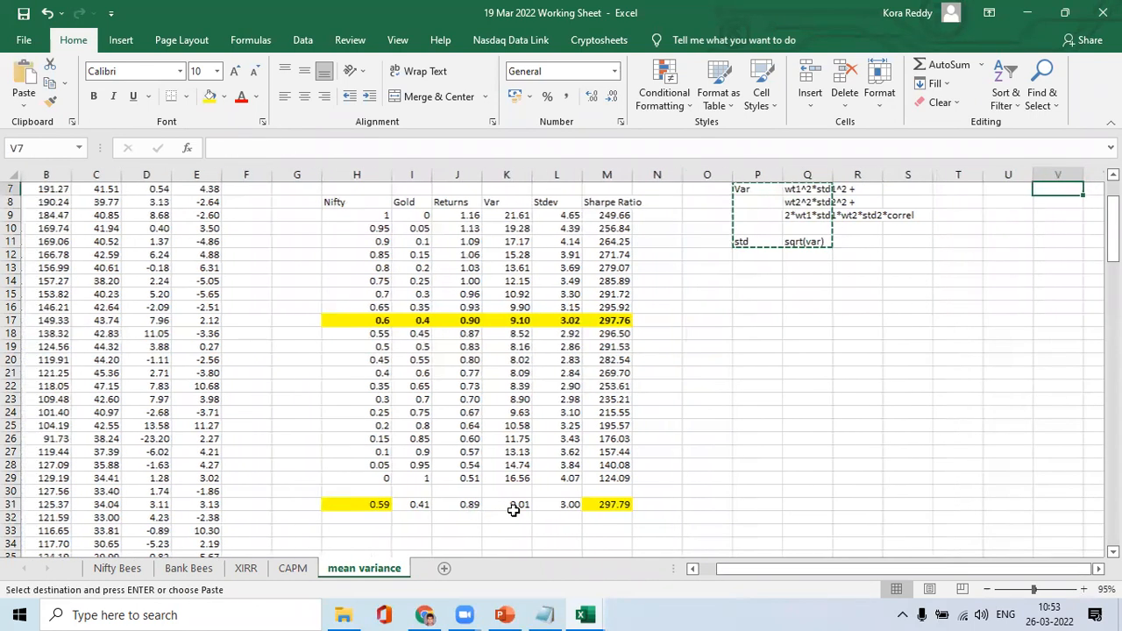
key("Return")
Add the column headers Risk in O8 and Reward in P8, beside the Sharpe ratio table
key("Left")
key("Left")
key("Left")
key("Left")
key("Left")
key("Left")
key("Left")
key("Down")
key("Up")
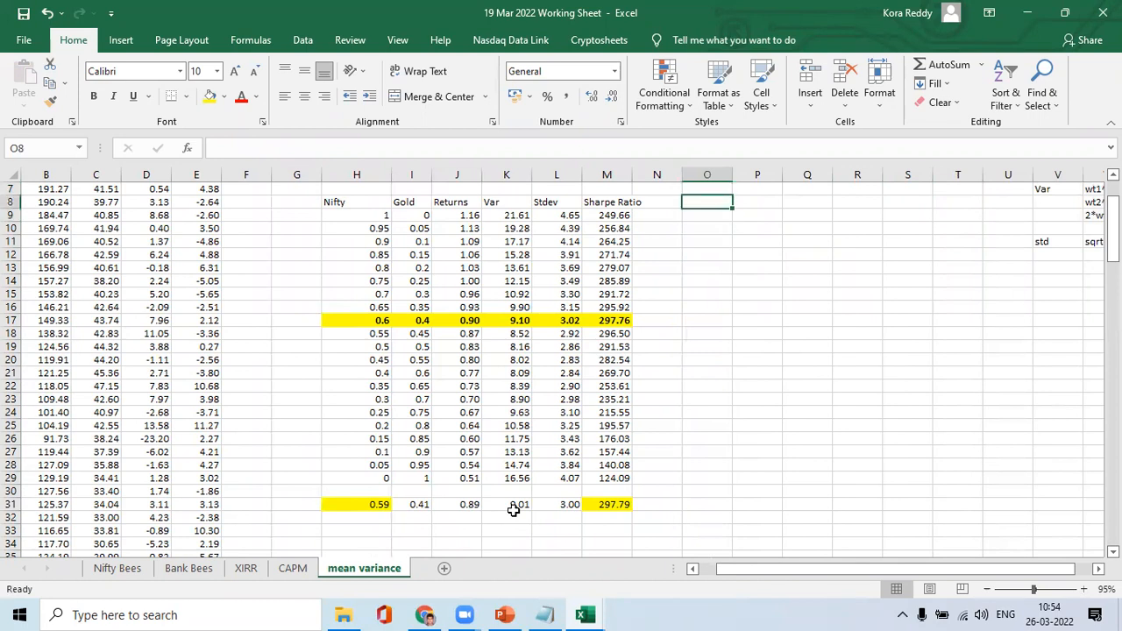
type("Stdev")
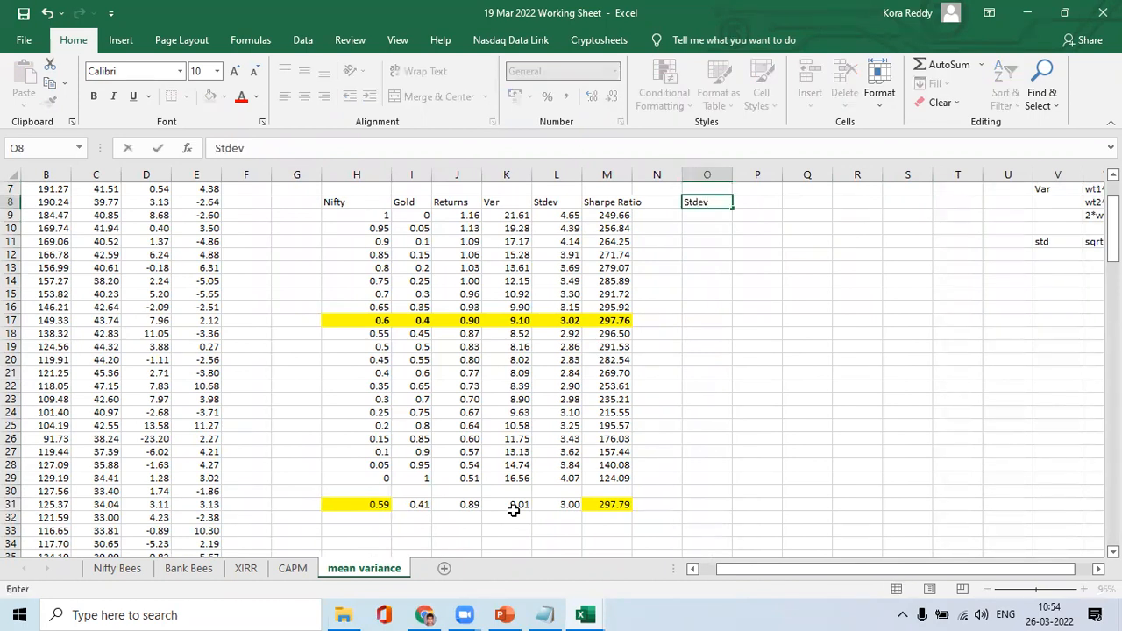
key("BackSpace")
key("BackSpace")
key("BackSpace")
key("BackSpace")
key("BackSpace")
type("Risk")
key("Return")
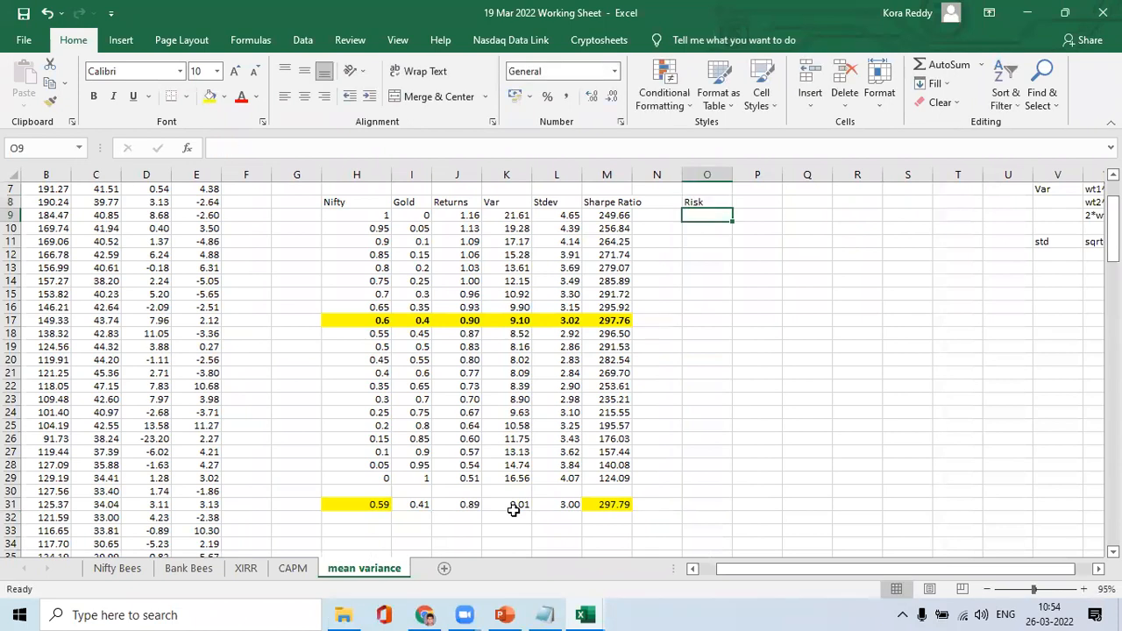
key("Up")
key("Right")
type("Reward")
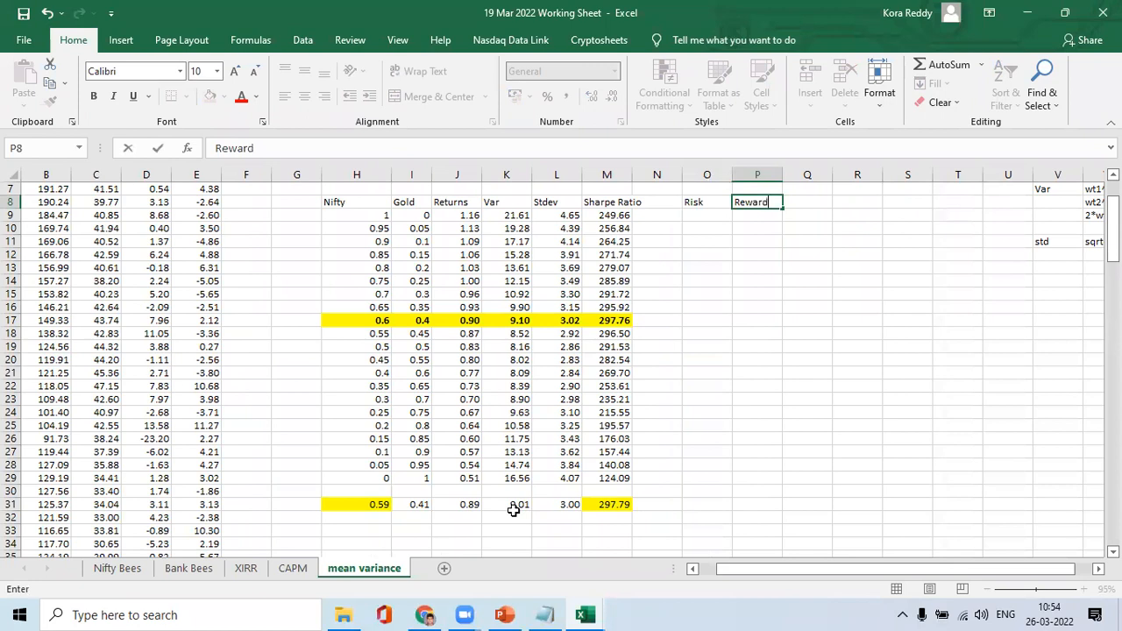
key("Return")
key("Left")
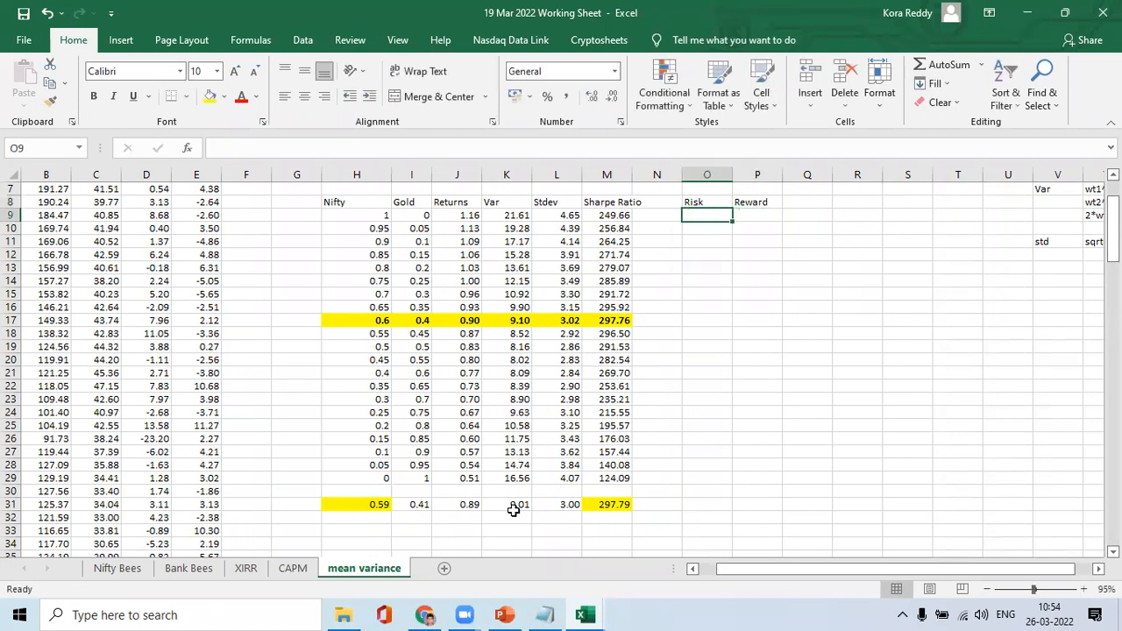
Link the first Risk cell O9 to the standard deviation in L9 and the first Reward cell P9 to the return in J9
type("=")
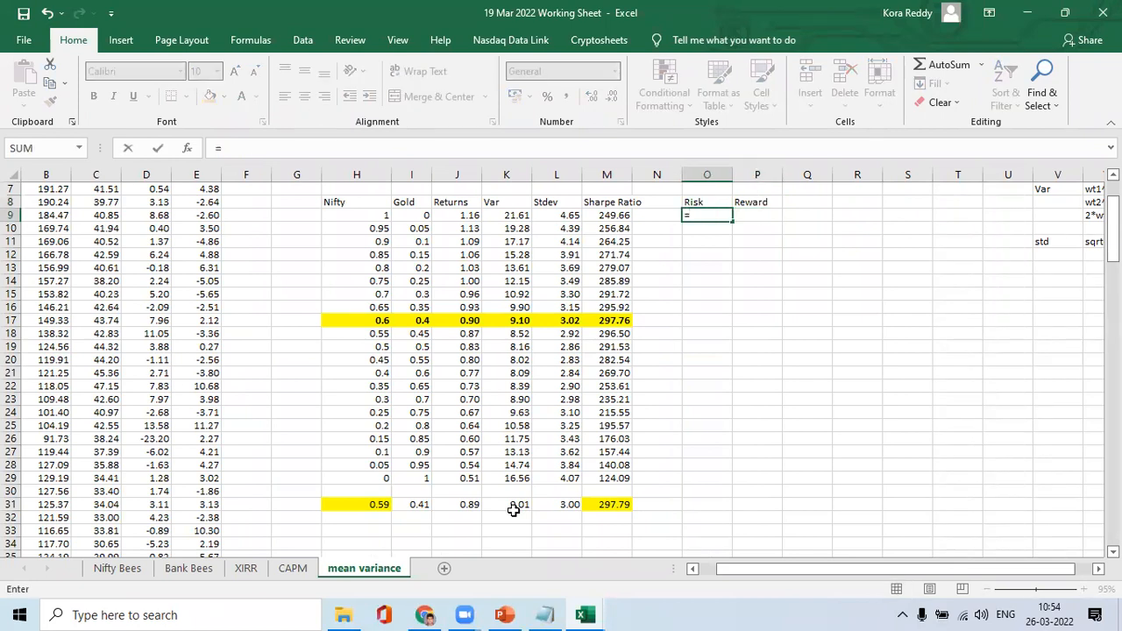
left_click(561, 216)
key("Return")
key("Up")
key("Right")
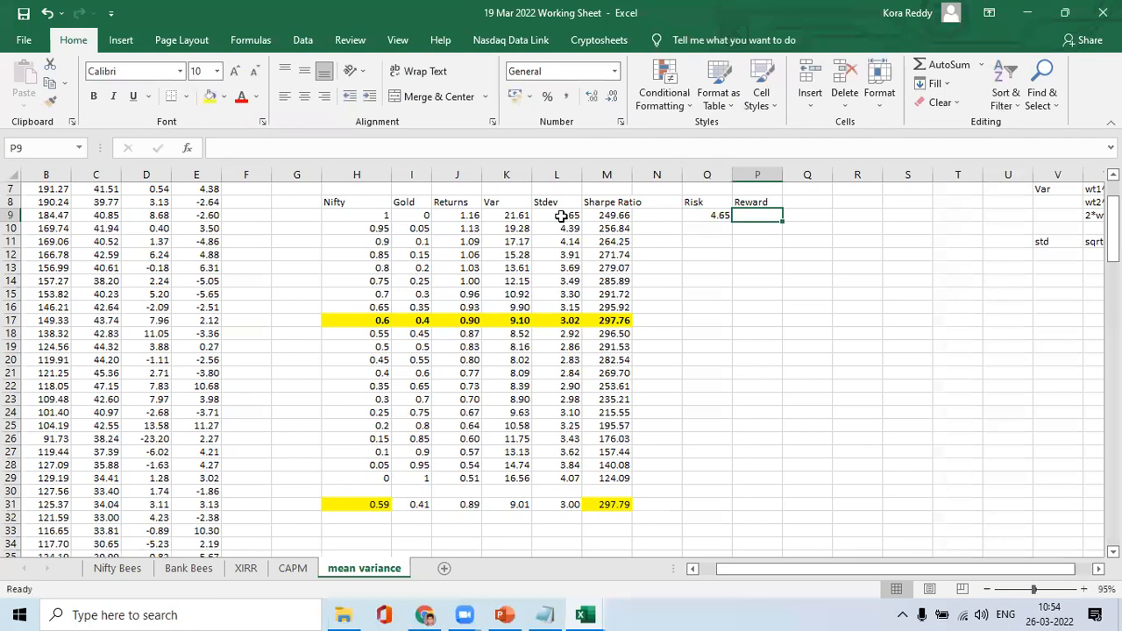
type("=")
left_click(455, 218)
key("Return")
Enter the marker "e" in O29, level with the last row of the weights table, and return to O9
key("Left")
key("Left")
key("Left")
key("ctrl+Down")
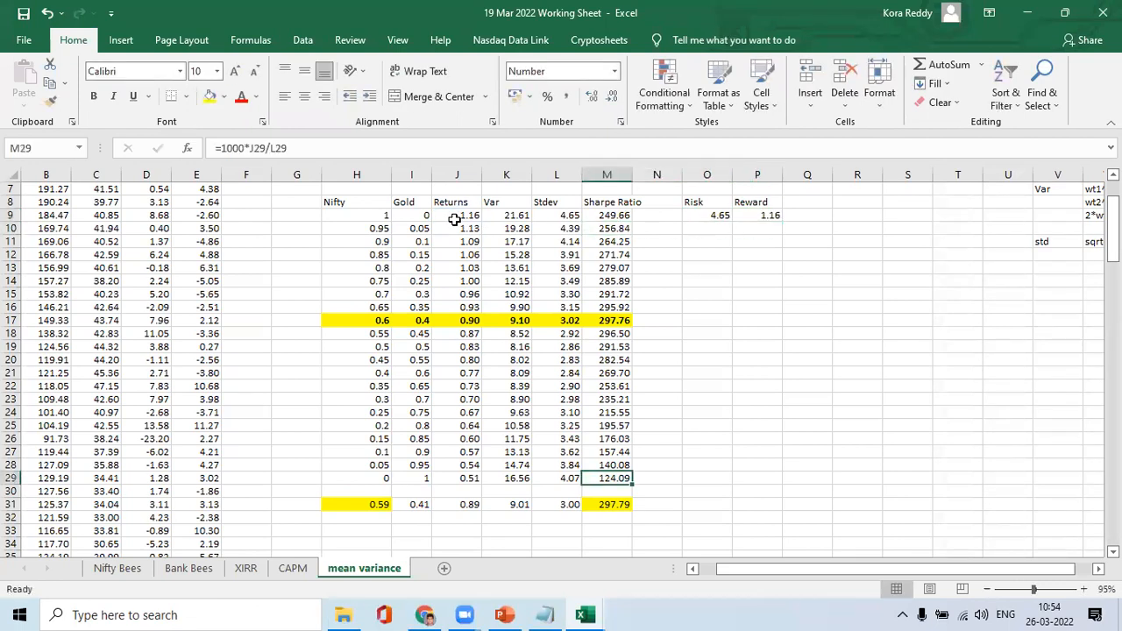
key("Right")
key("Right")
key("ctrl+Up")
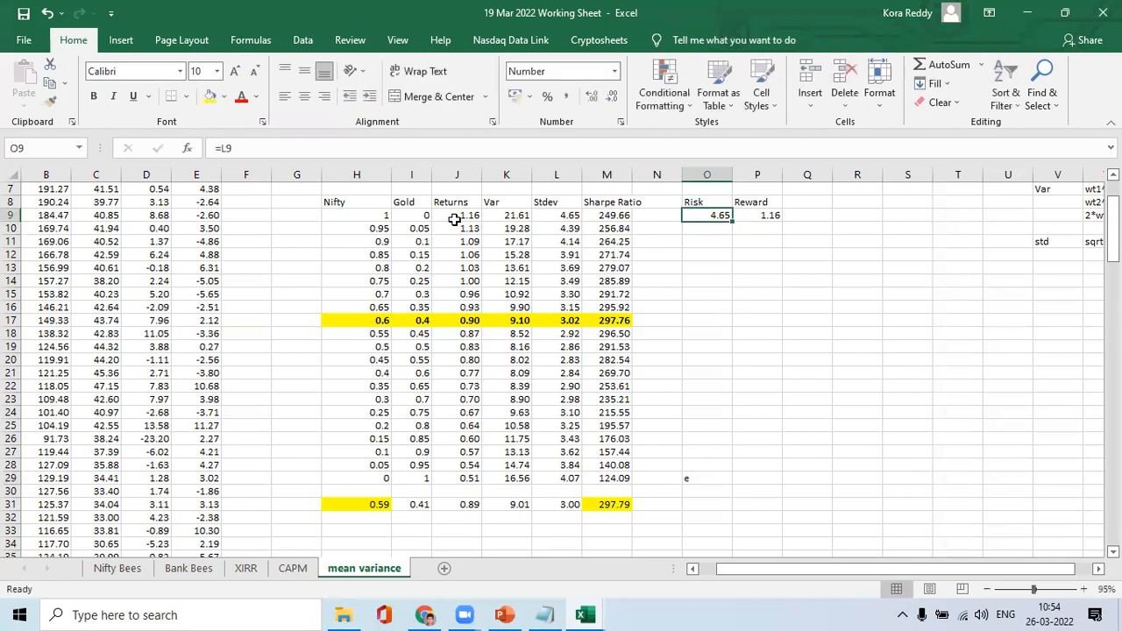
Fill the Risk and Reward formulas from O9:P9 down through row 29
key("shift+Right")
key("ctrl+c")
key("ctrl+shift+Down")
key("ctrl+v")
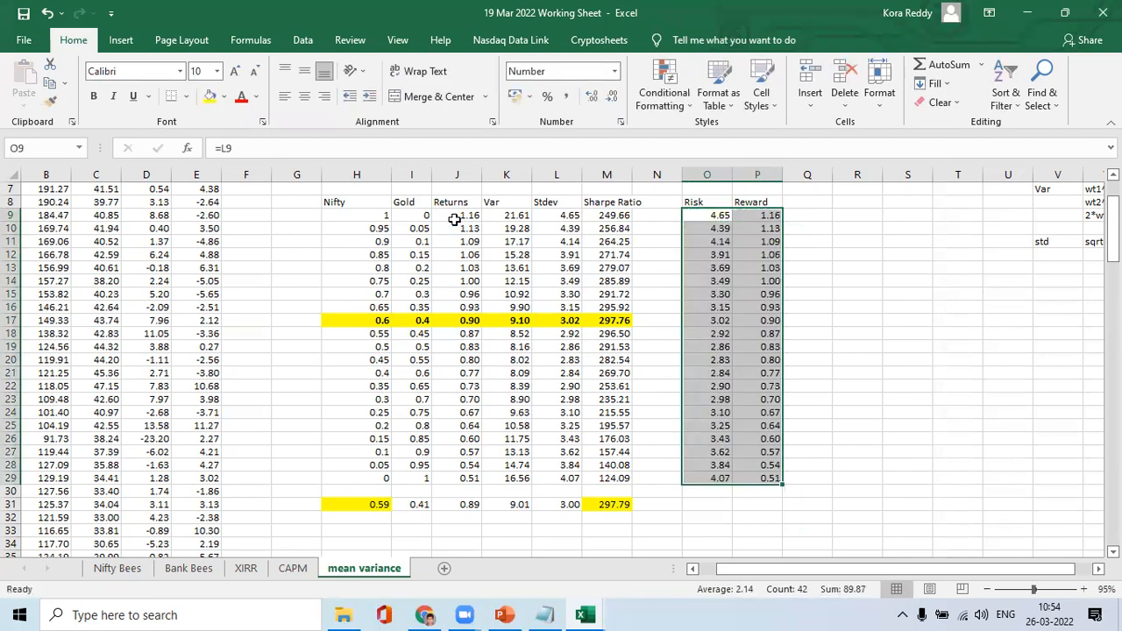
key("Escape")
Insert a scatter chart from the Risk and Reward table in O8:P29, using the recommended Reward versus Risk layout
key("Up")
key("shift+Right")
key("ctrl+shift+Down")
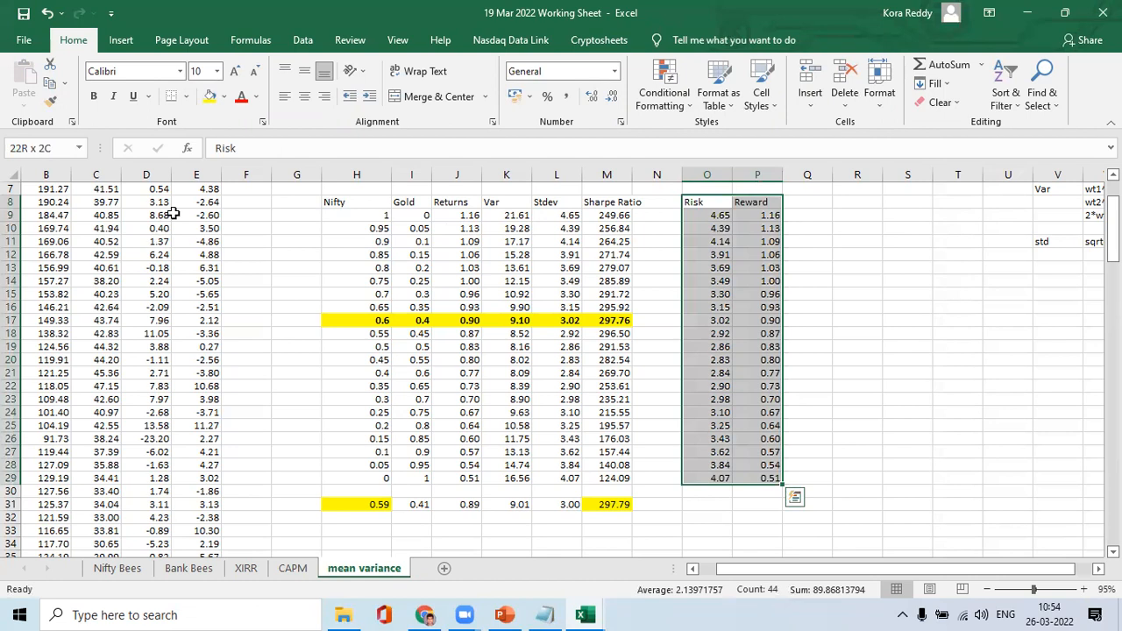
left_click(121, 40)
left_click(453, 97)
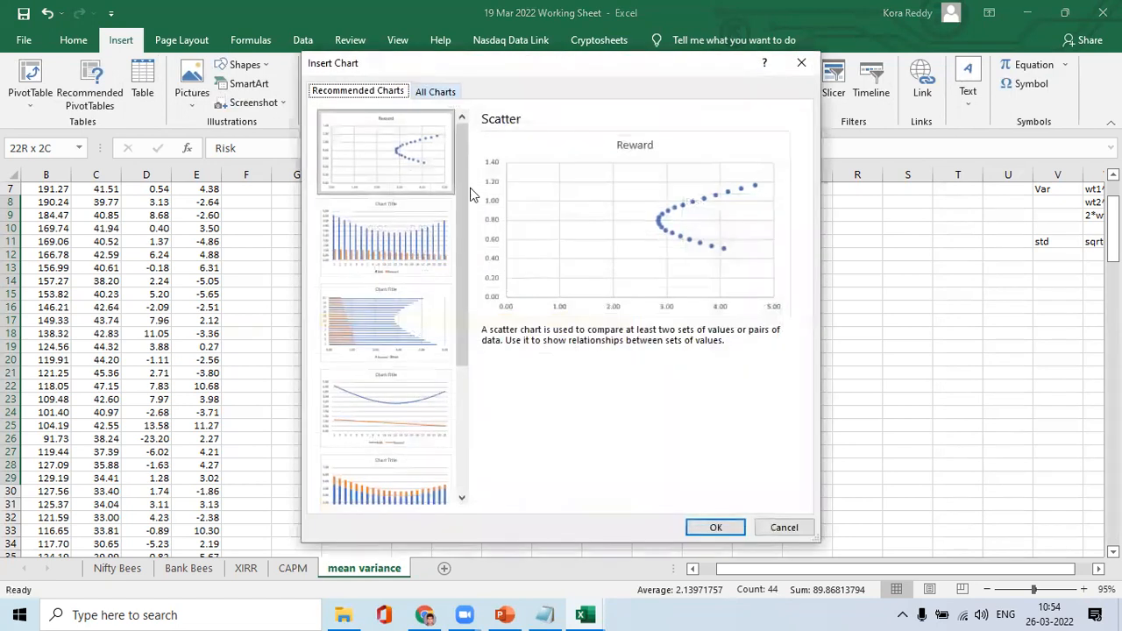
left_click(735, 527)
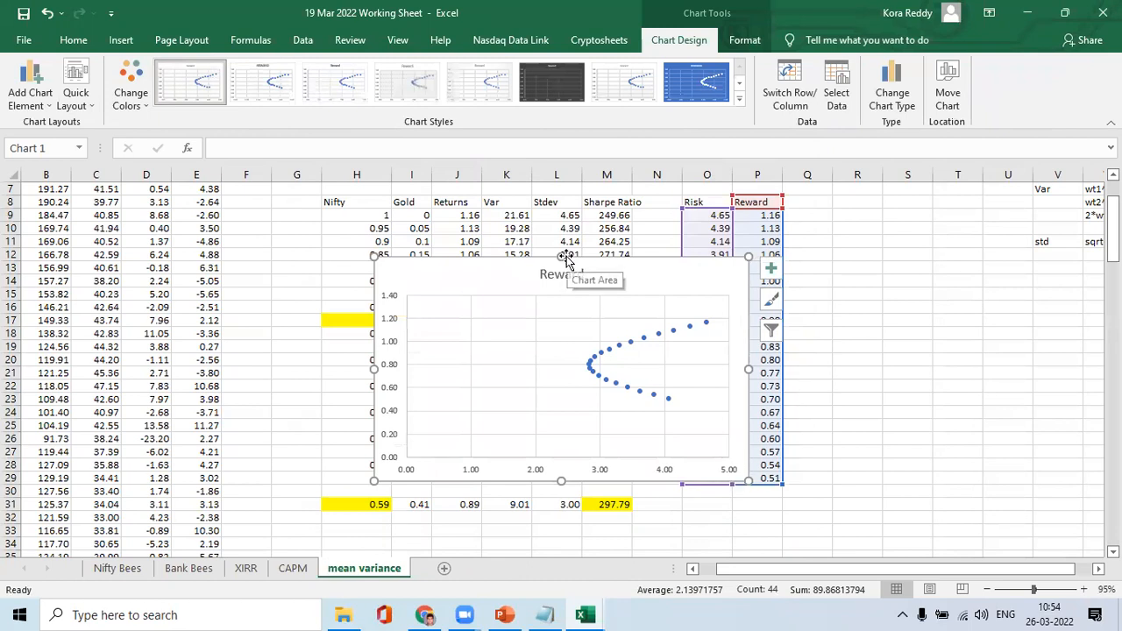
Move the scatter chart clear of the tables, to the empty area beside the Reward column starting around row 14
left_click_drag(585, 263, 1003, 281)
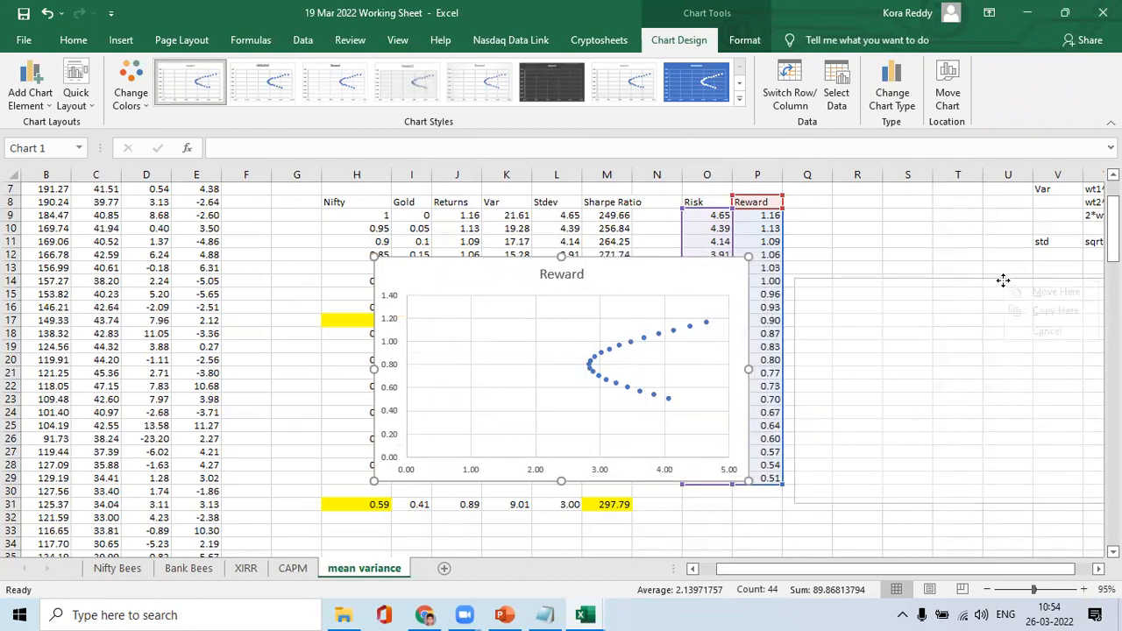
left_click(1045, 293)
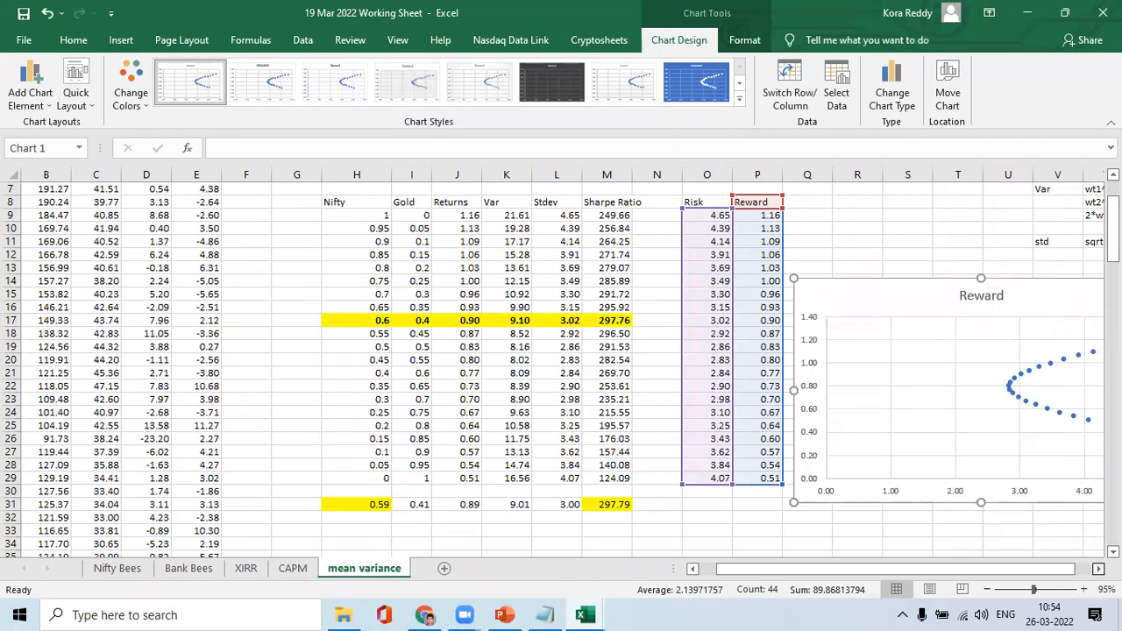
left_click(1098, 569)
scroll(719, 408, "right", 4)
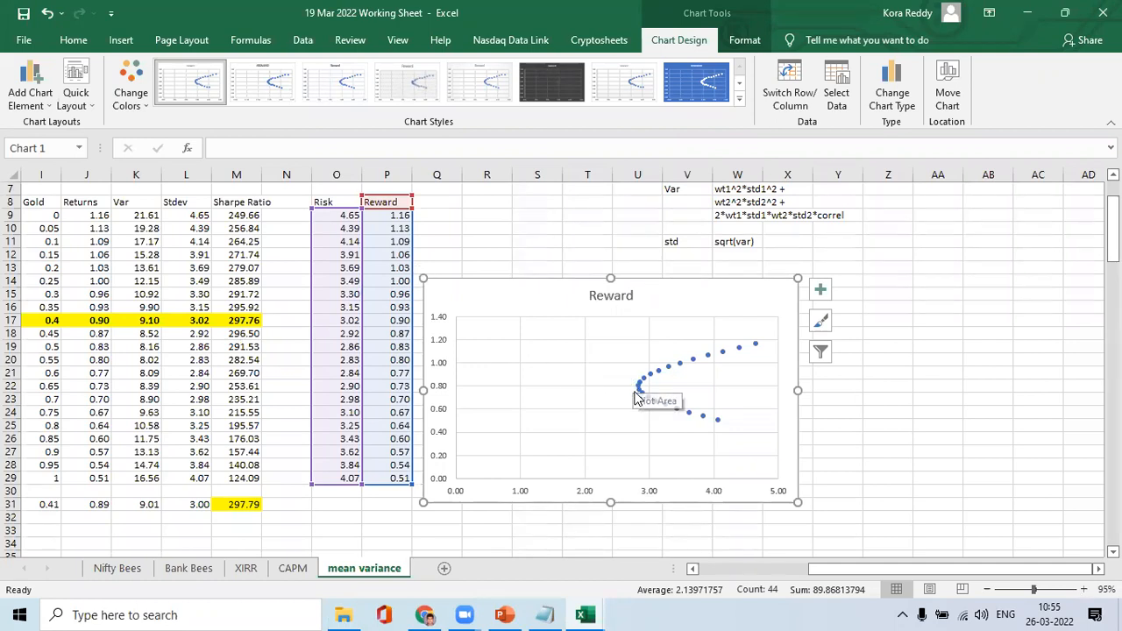
mouse_move(640, 390)
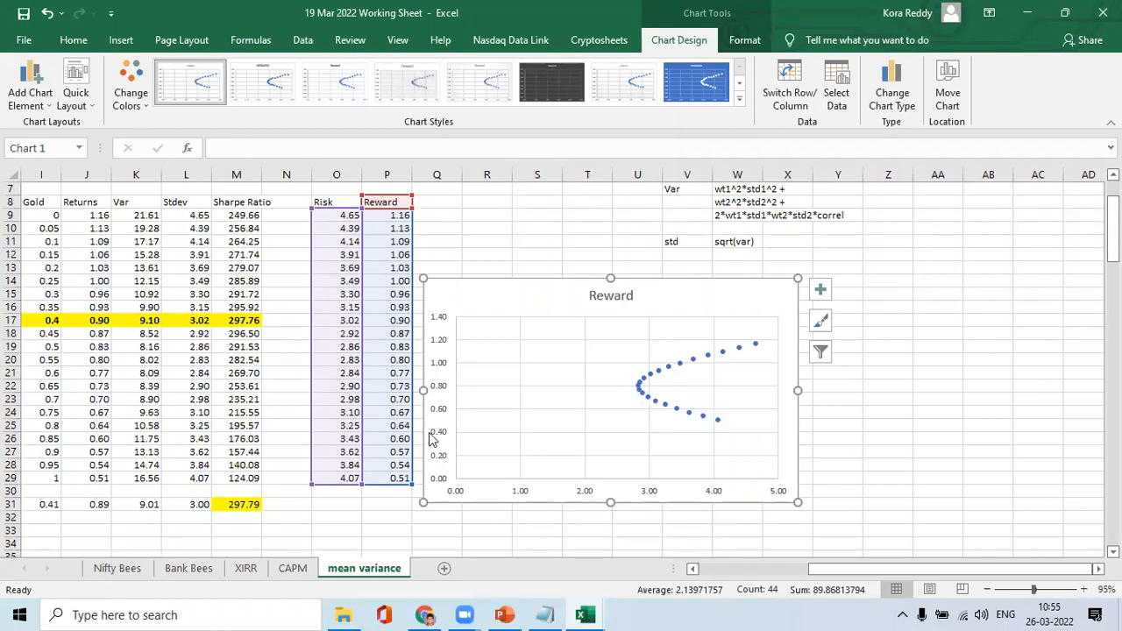
Add the column header Eff Front Alloc in F1, beside the Gold % column
left_click(32, 511)
key("Up")
key("Left")
key("Left")
key("Right")
key("Right")
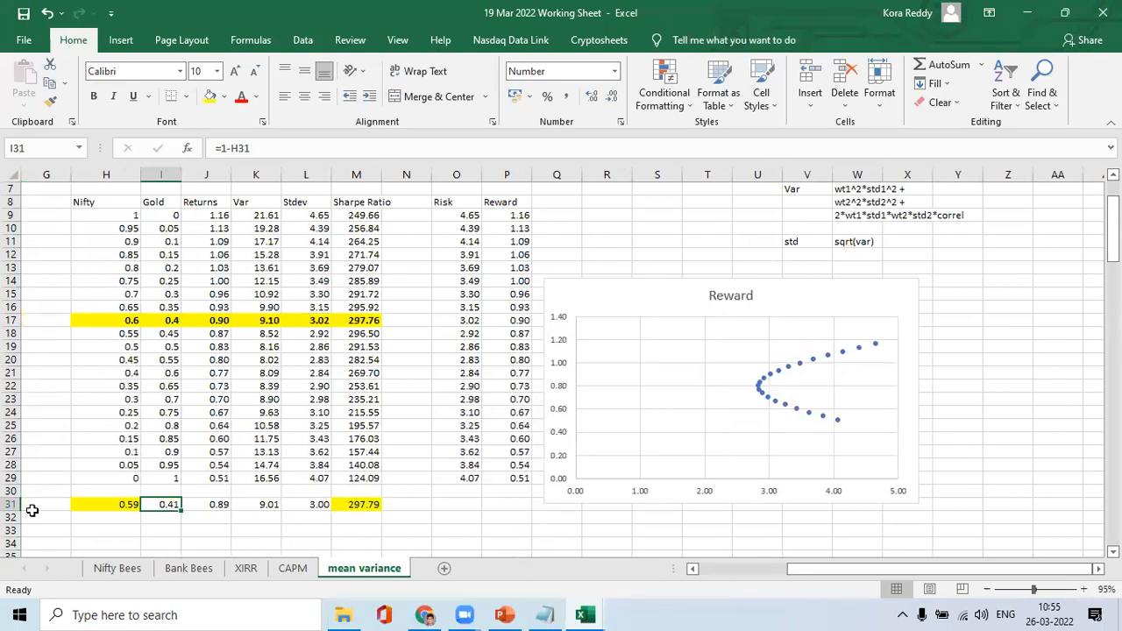
key("Left")
key("Left")
key("Left")
key("Left")
key("Left")
key("Left")
key("Left")
key("Left")
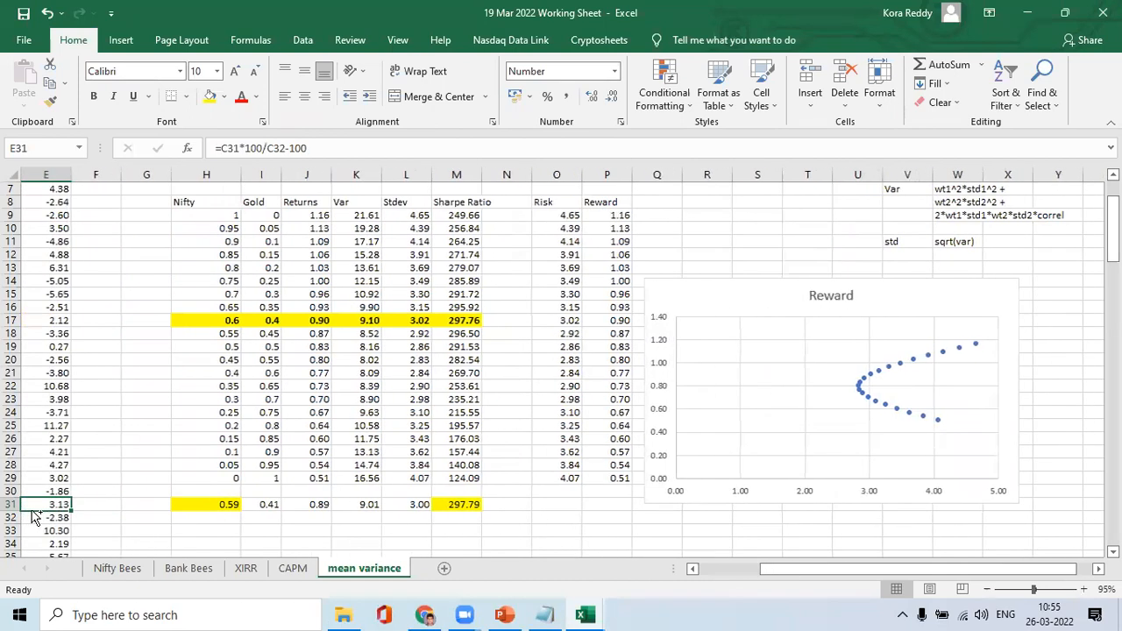
key("ctrl+Up")
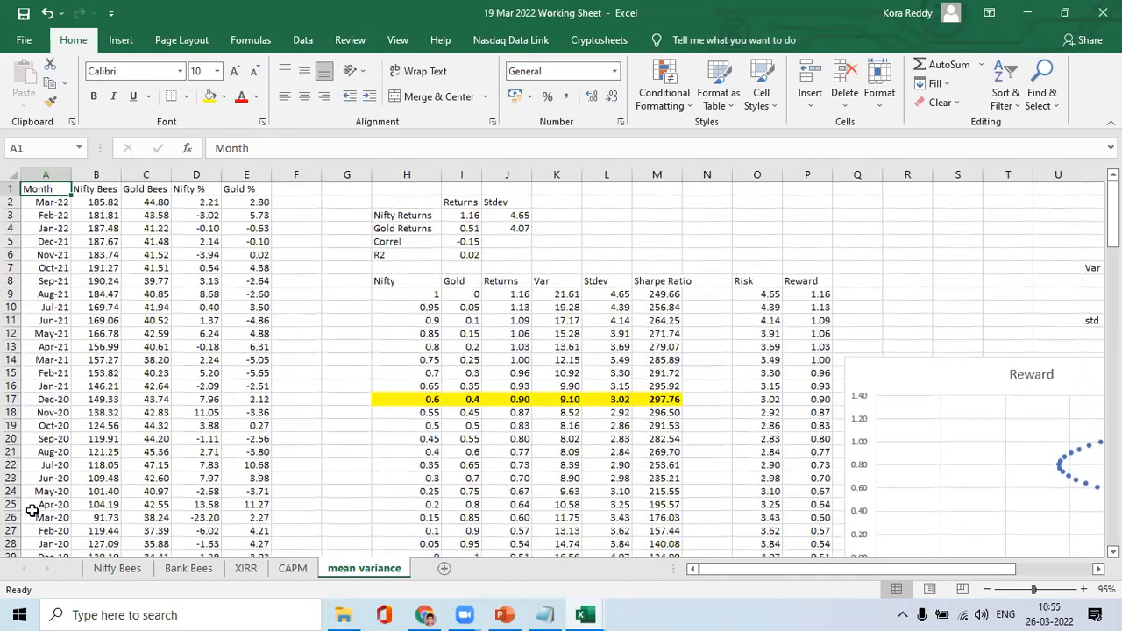
key("Right")
key("Right")
key("Right")
key("Right")
key("Right")
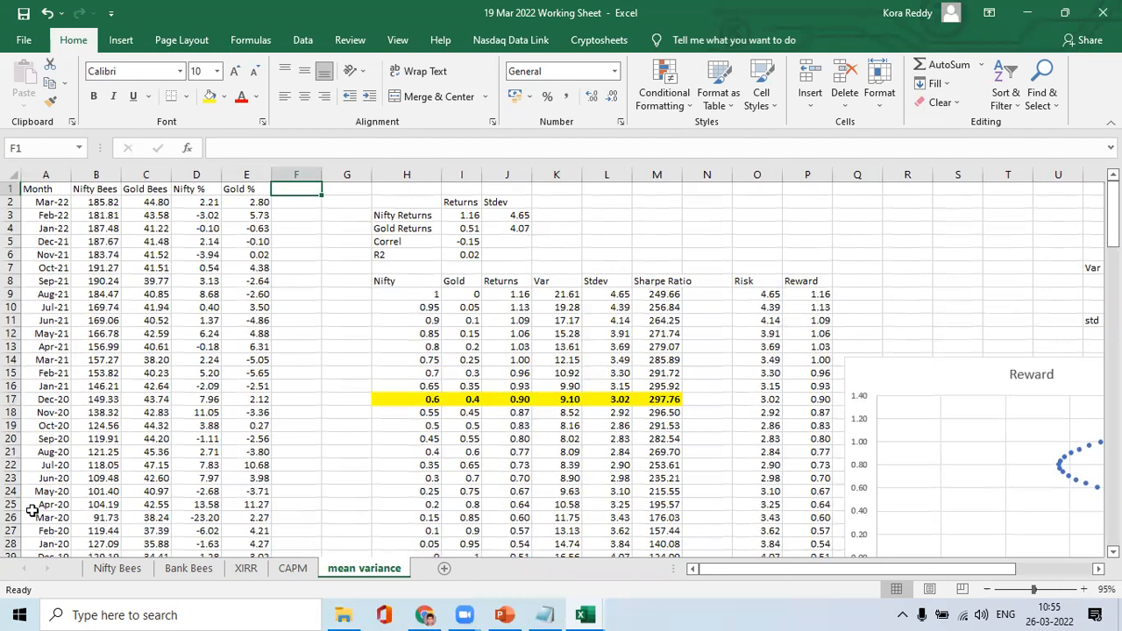
type("Eff")
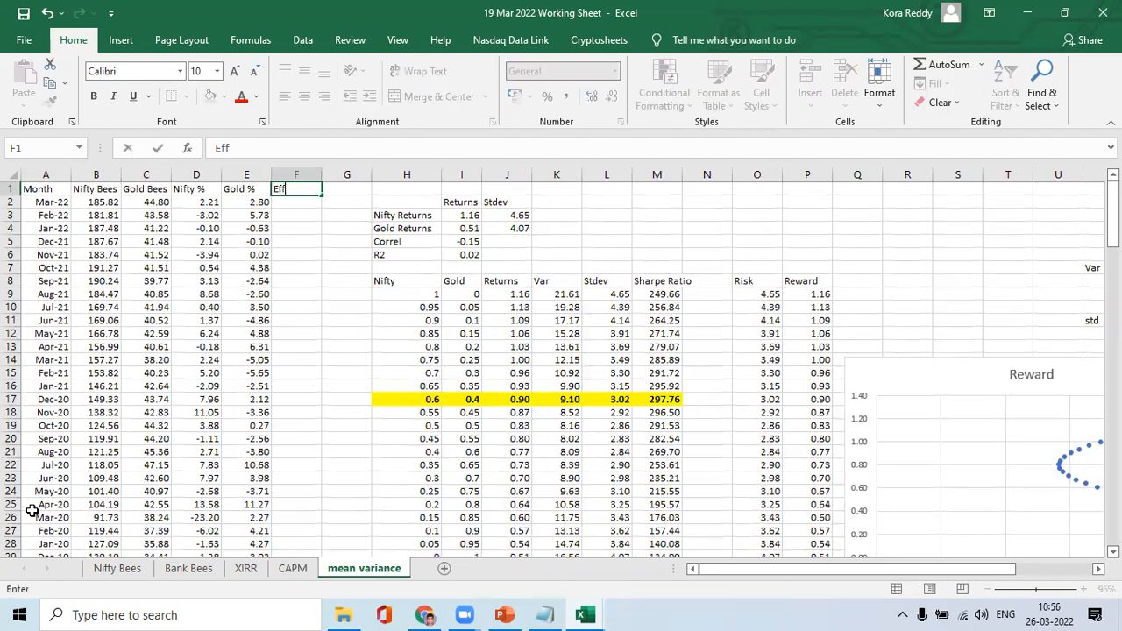
type(" Front Alloc")
key("ctrl+Return")
key("Down")
type("=")
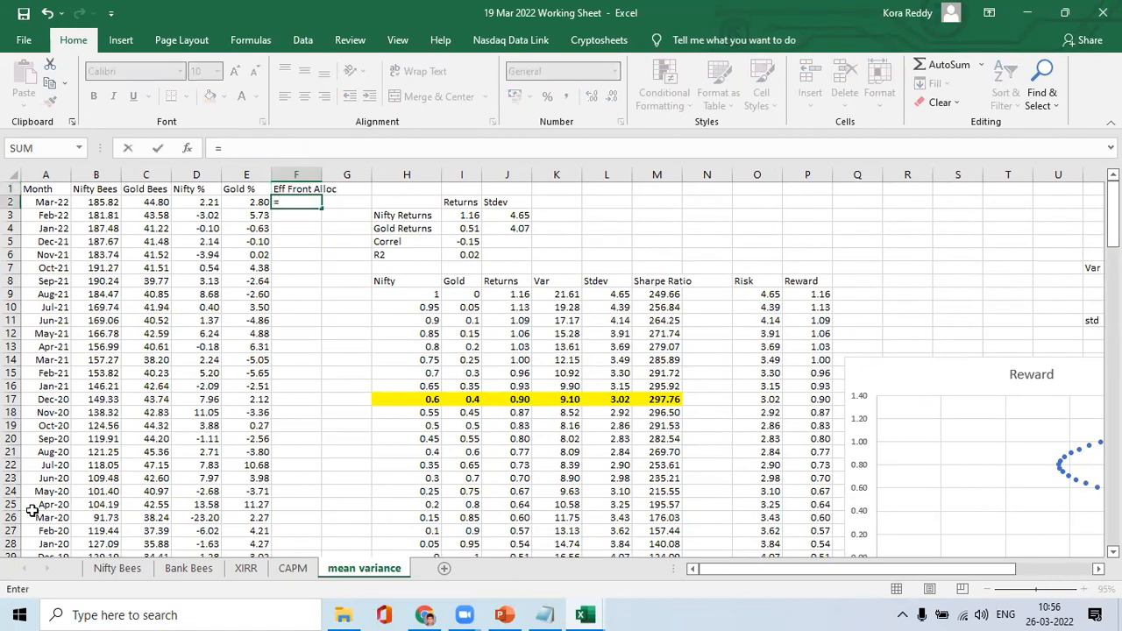
key("Escape")
Link G3, beside the Nifty Returns label, to the optimised Nifty weight in H31
key("Right")
key("Up")
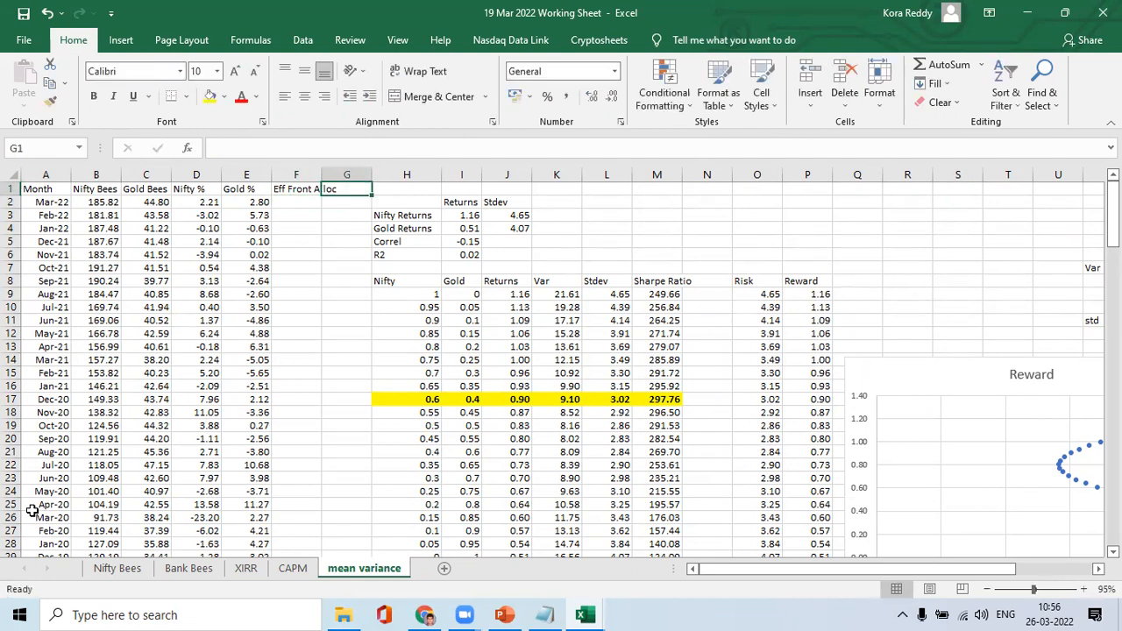
key("Right")
key("Down")
key("Down")
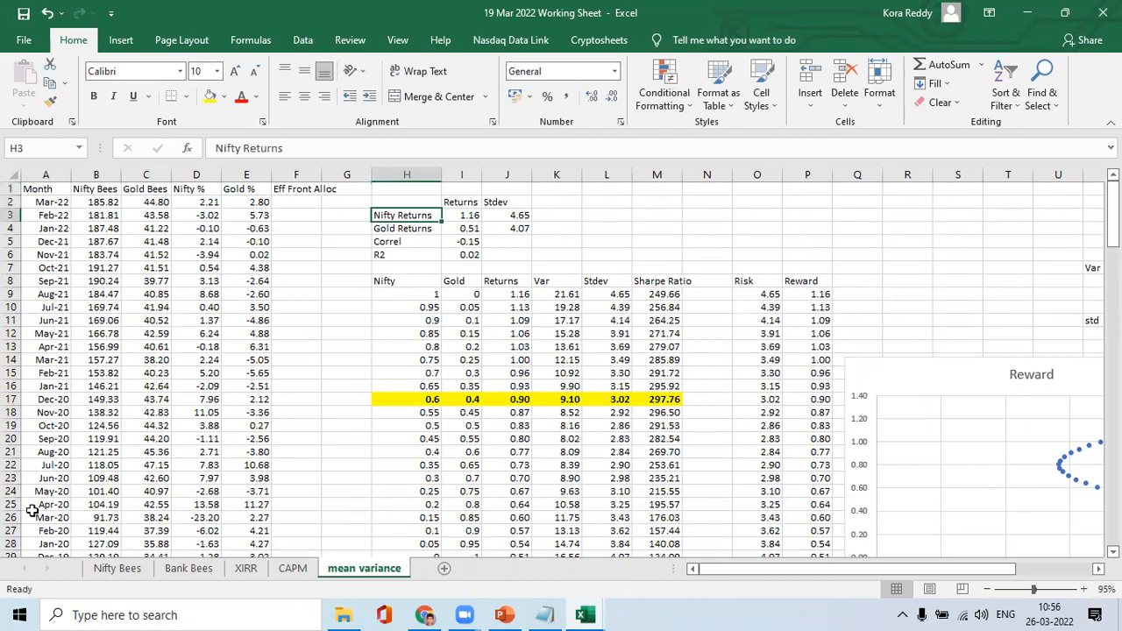
key("Left")
type("=")
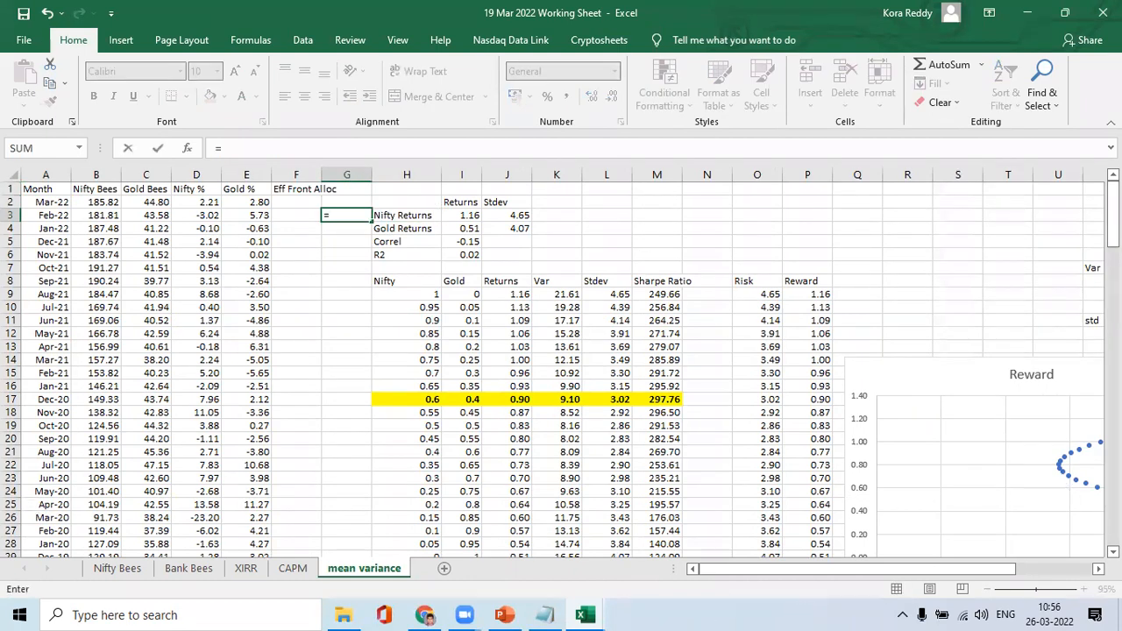
scroll(447, 225, "down", 9)
left_click(424, 215)
key("ctrl+Return")
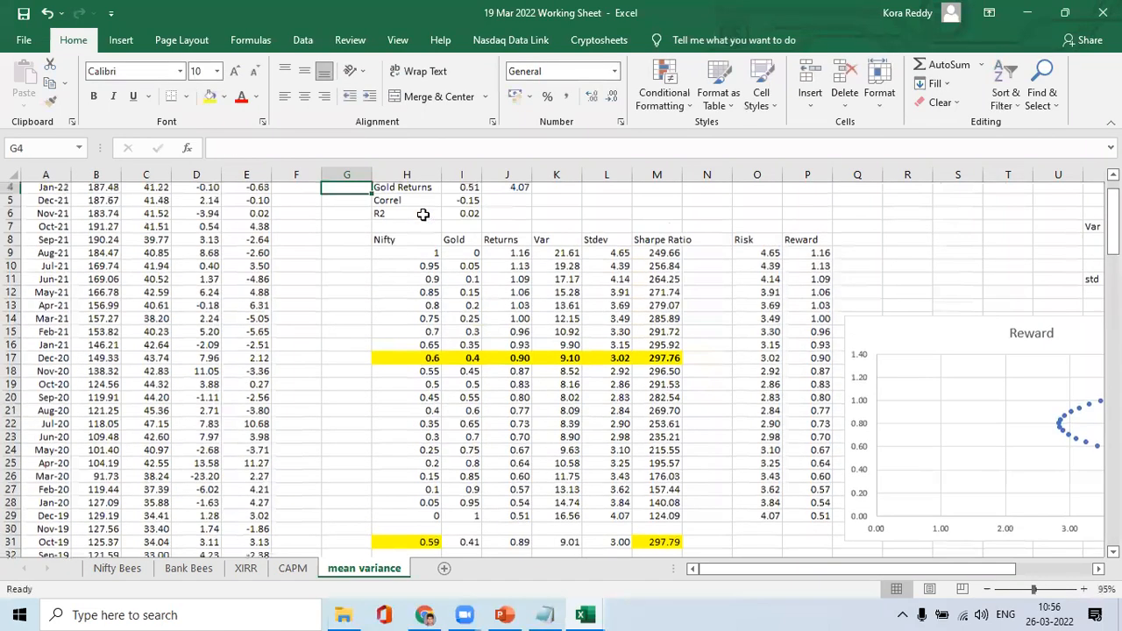
Link G4, beside the Gold Returns label, to the optimised Gold weight in I31
scroll(423, 215, "up", 1)
key("Down")
type("=")
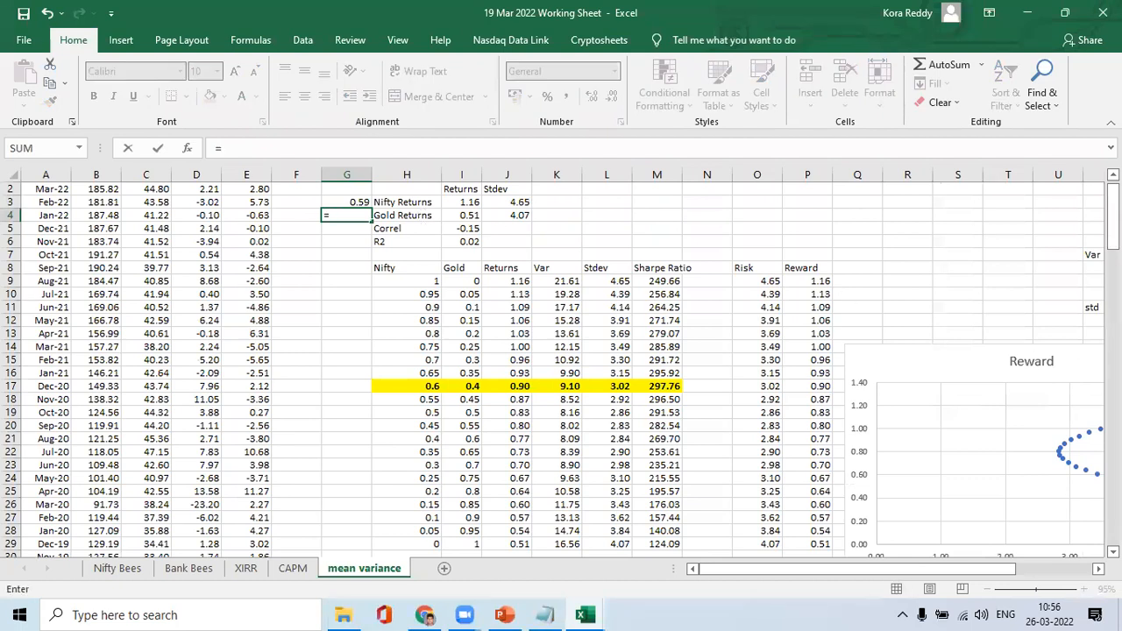
scroll(675, 318, "down", 9)
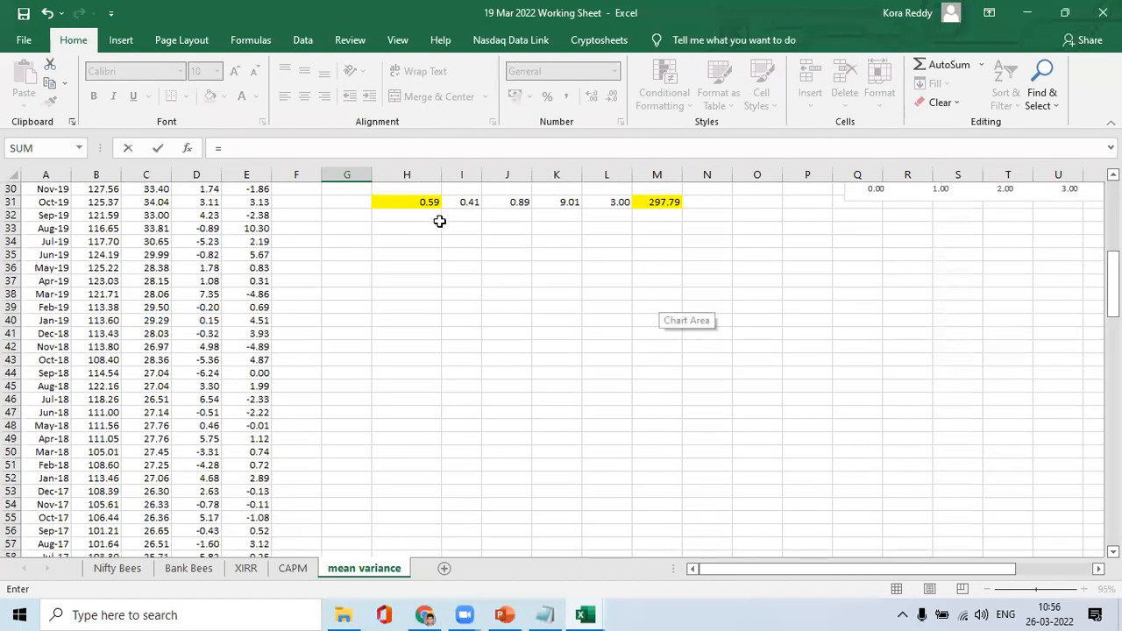
left_click(461, 203)
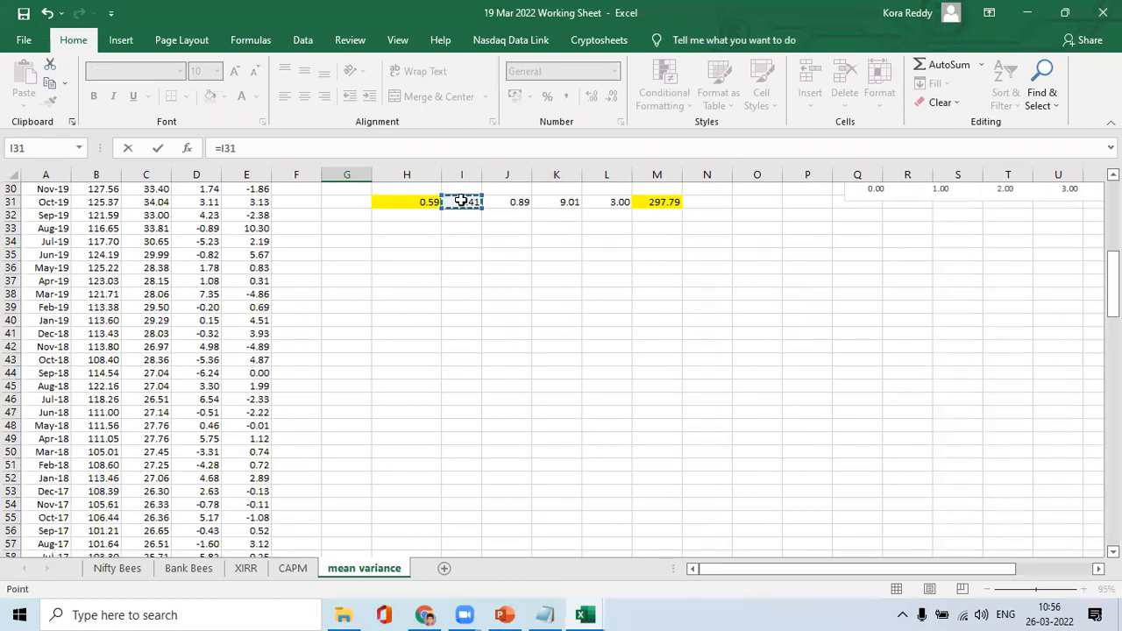
key("ctrl+Return")
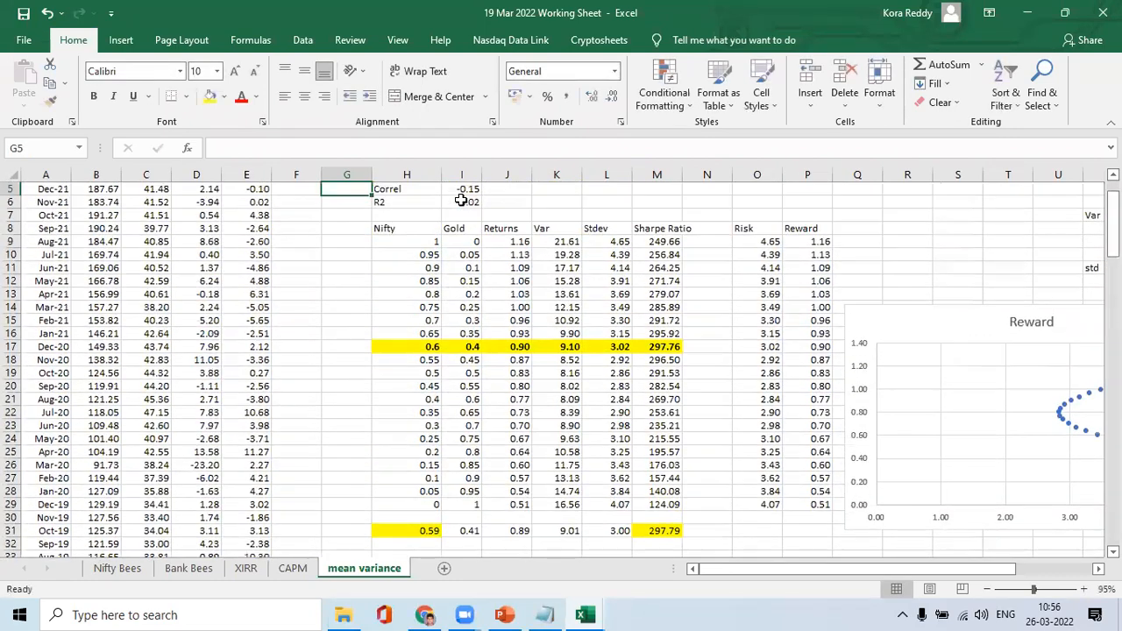
Calculate the first Eff Front Alloc return in F2 with the formula =D2*G3+E2*G4
key("Up")
key("Up")
key("Left")
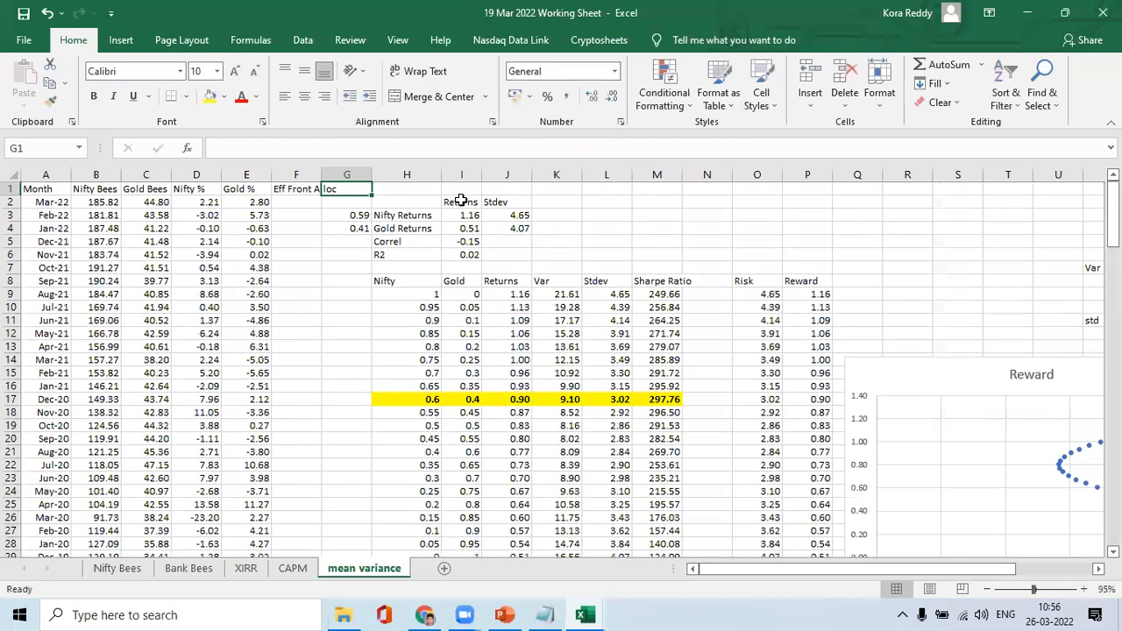
type("=")
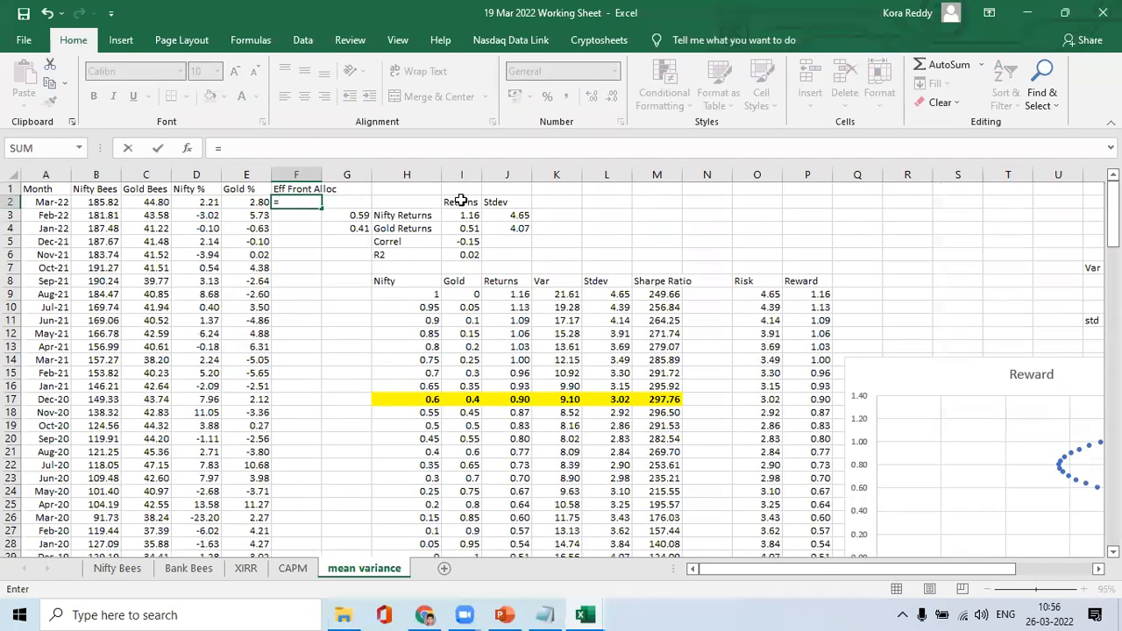
left_click(204, 203)
type("*")
left_click(362, 216)
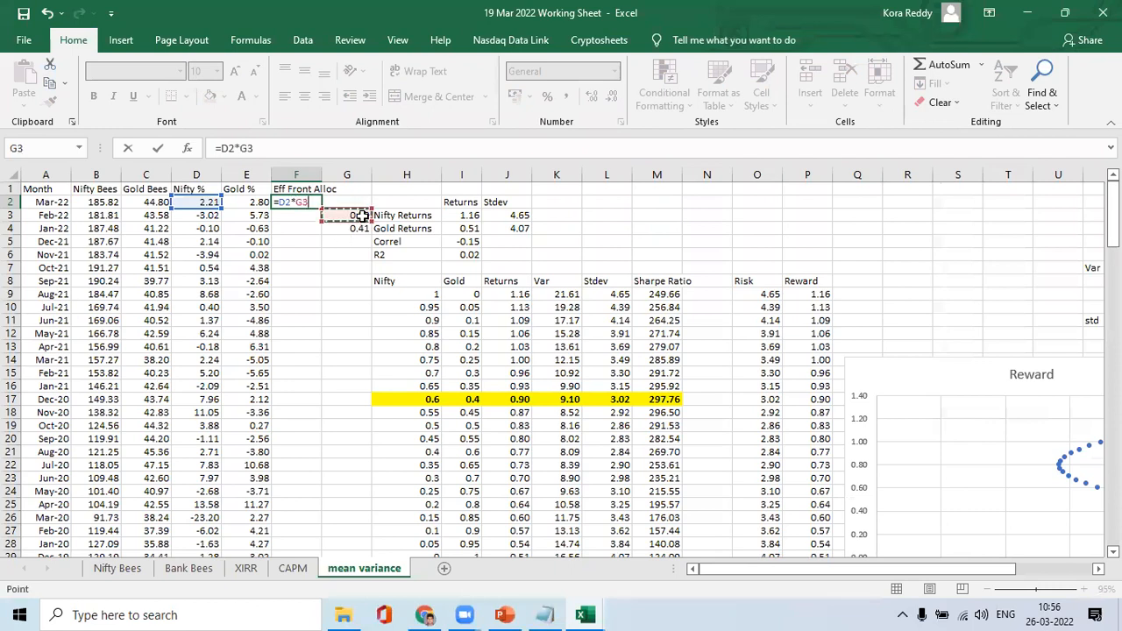
type("+")
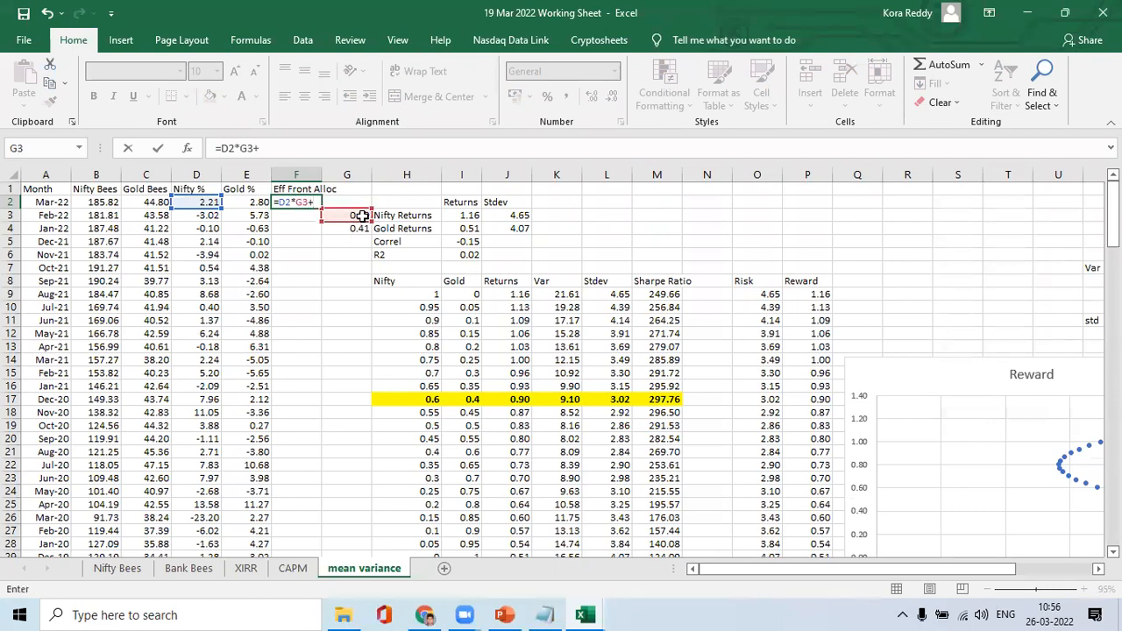
left_click(264, 202)
type("*")
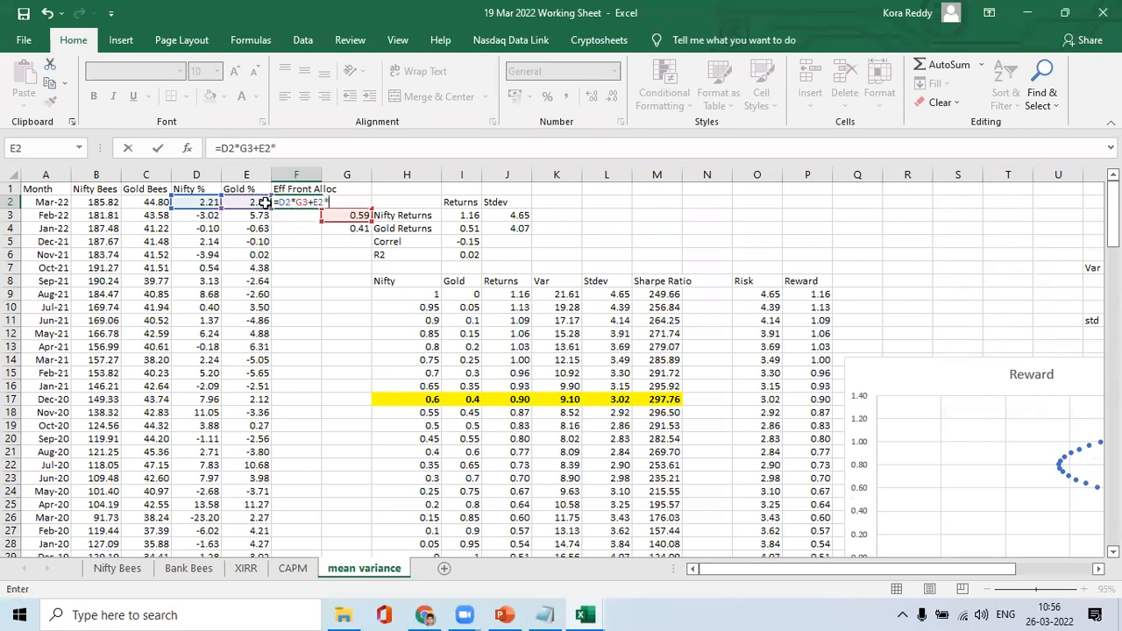
left_click(349, 230)
key("ctrl+Return")
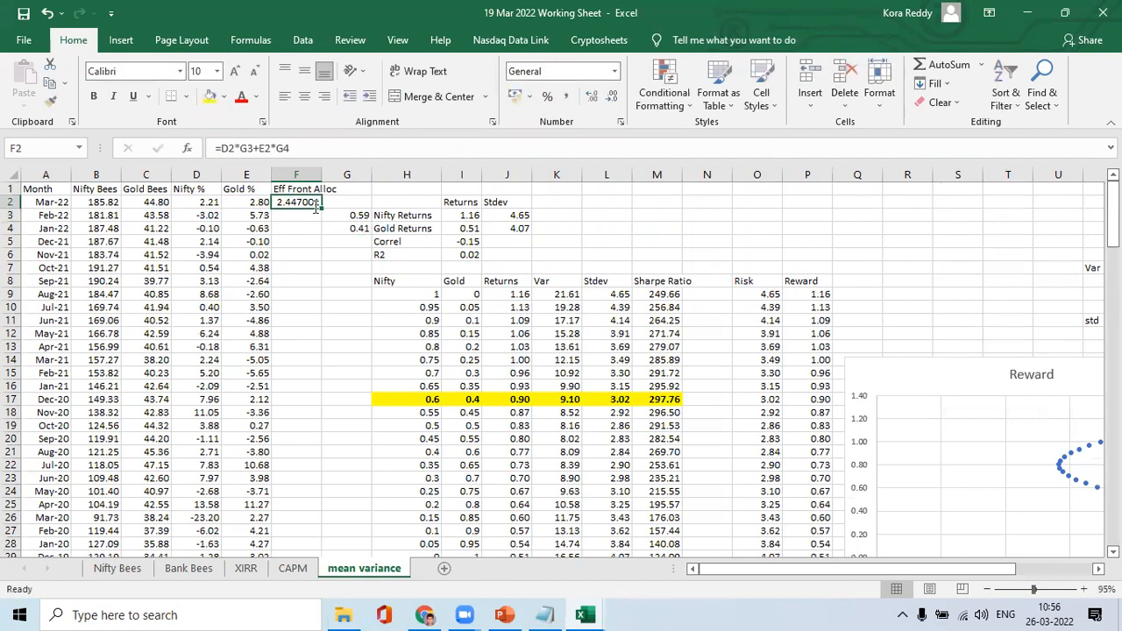
Make both weight references in the F2 formula absolute, giving =D2*$G$3+E2*$G$4
left_click(247, 149)
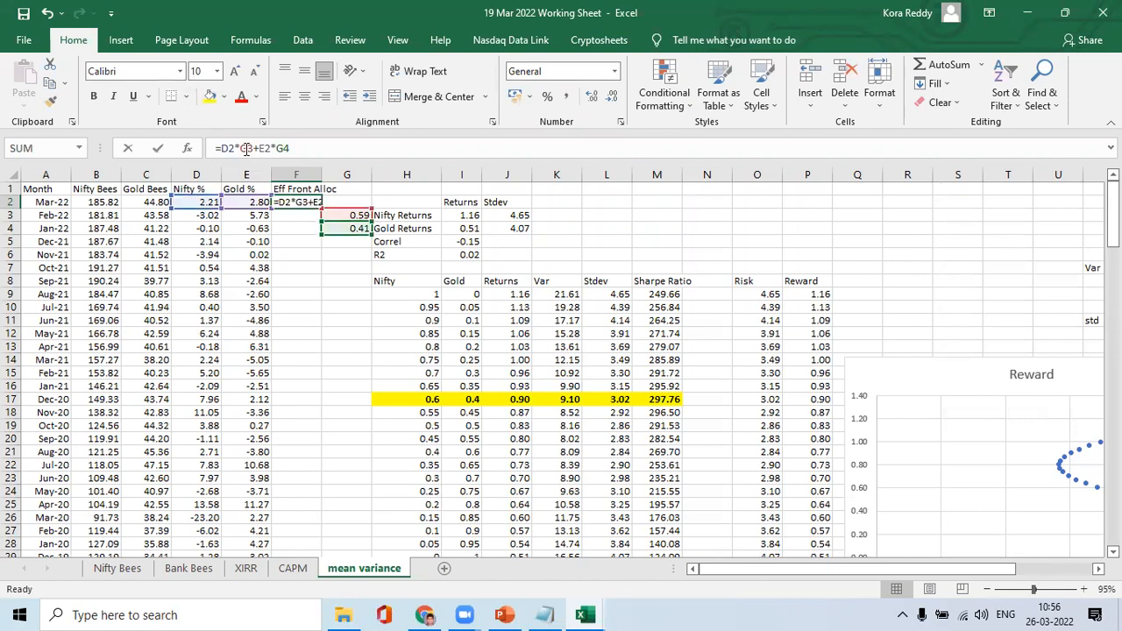
key("F4")
key("Right")
key("Right")
key("Right")
key("Right")
key("F4")
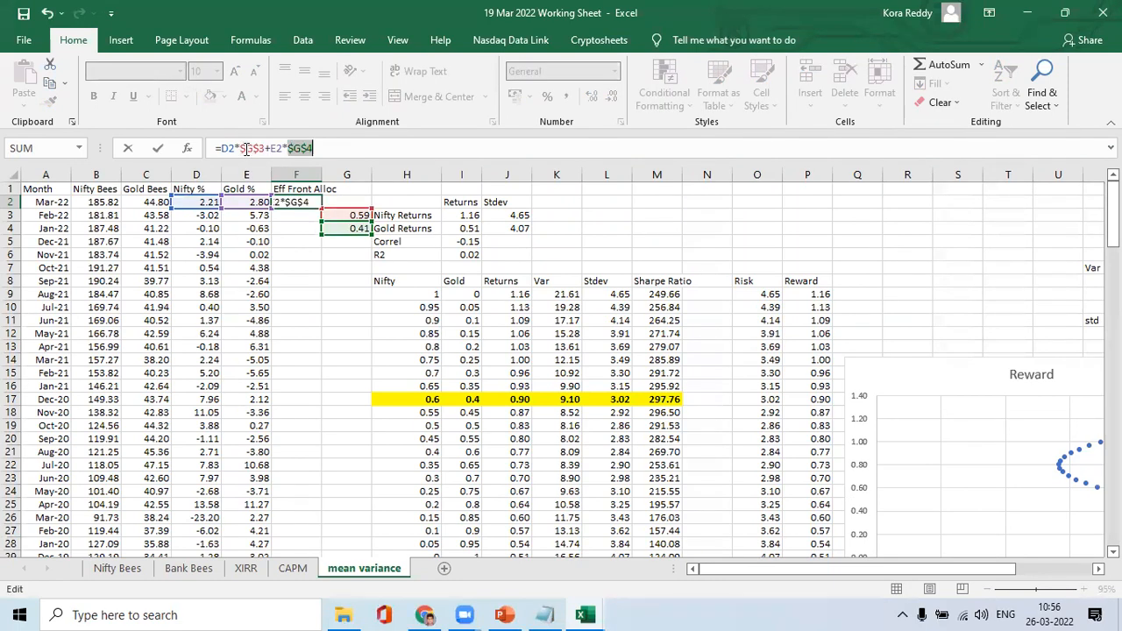
key("Return")
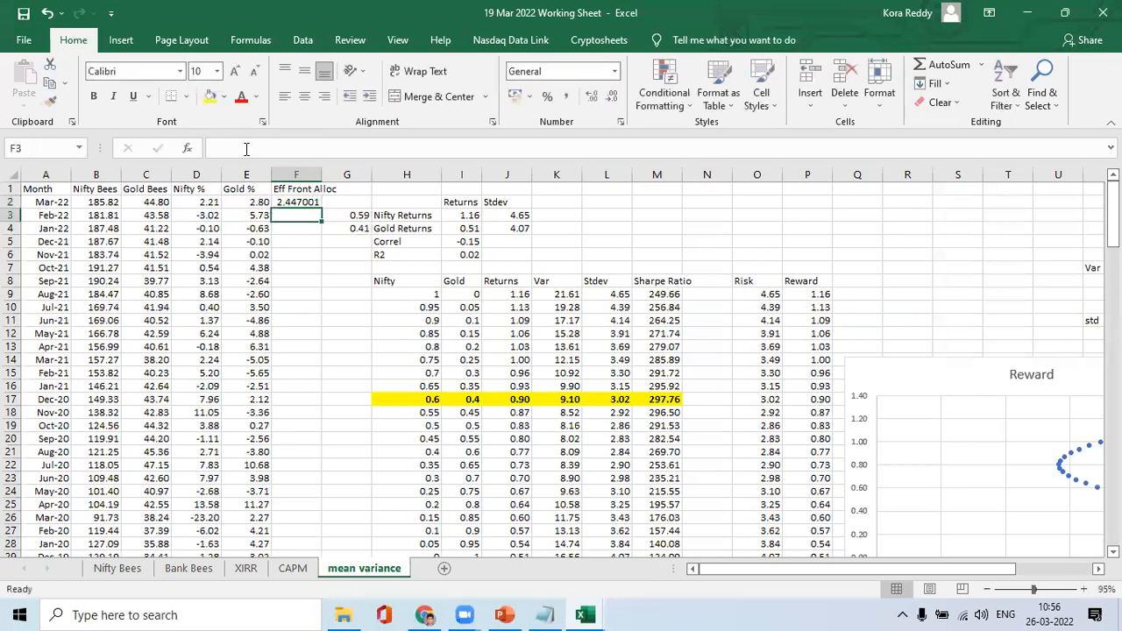
Format column F as Number with two decimal places and return to E2 in the Gold % column
left_click(296, 175)
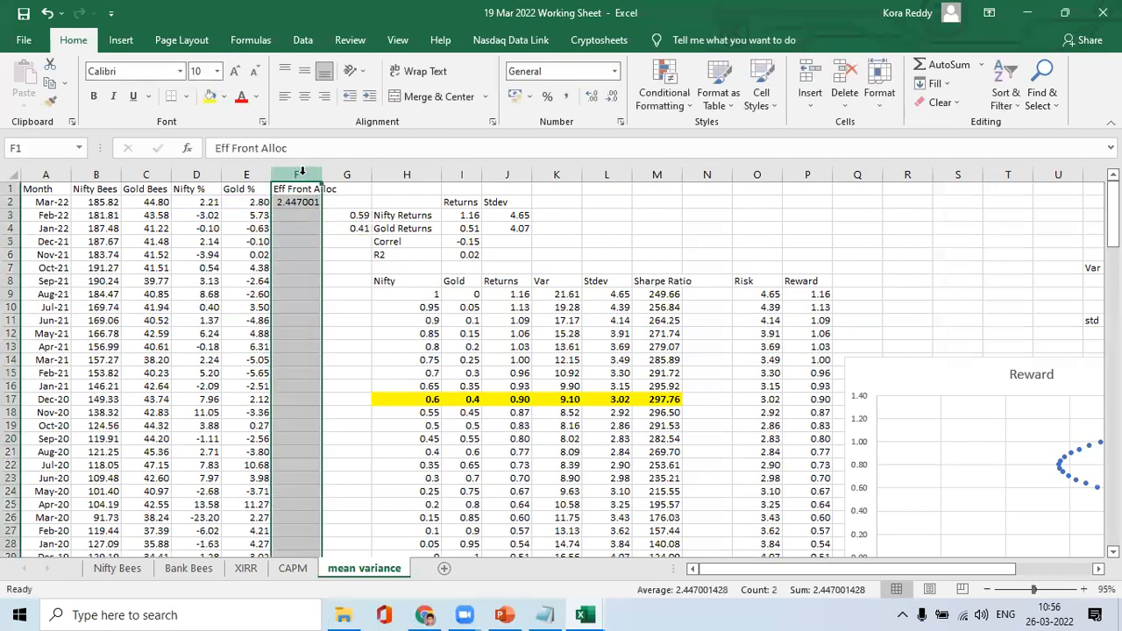
left_click(614, 72)
left_click(592, 125)
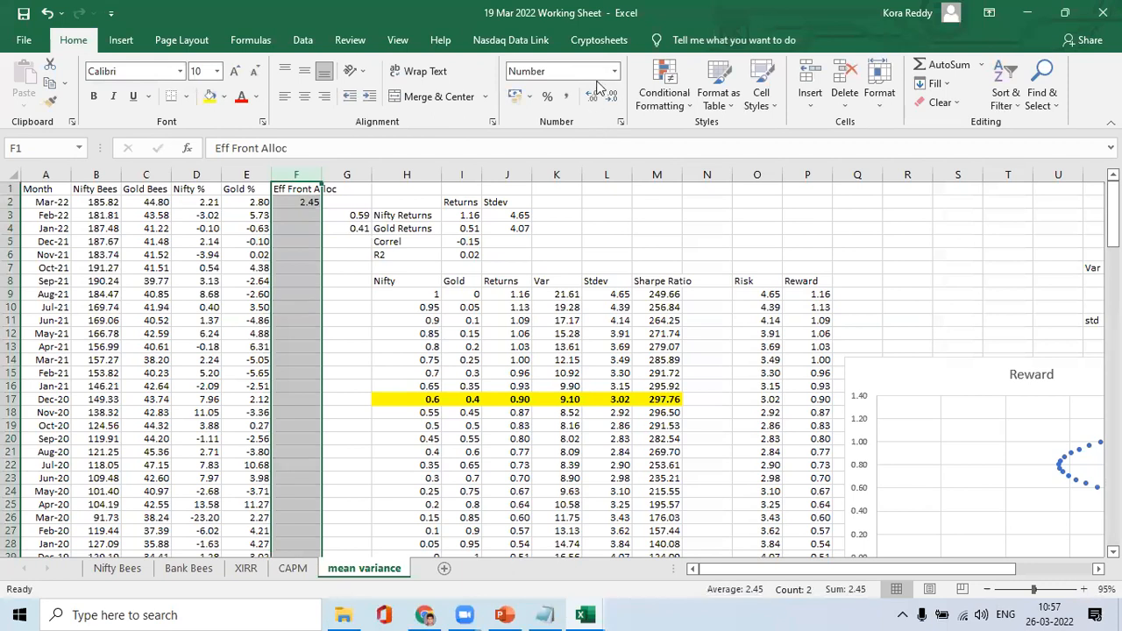
left_click(611, 97)
left_click(592, 96)
left_click(263, 216)
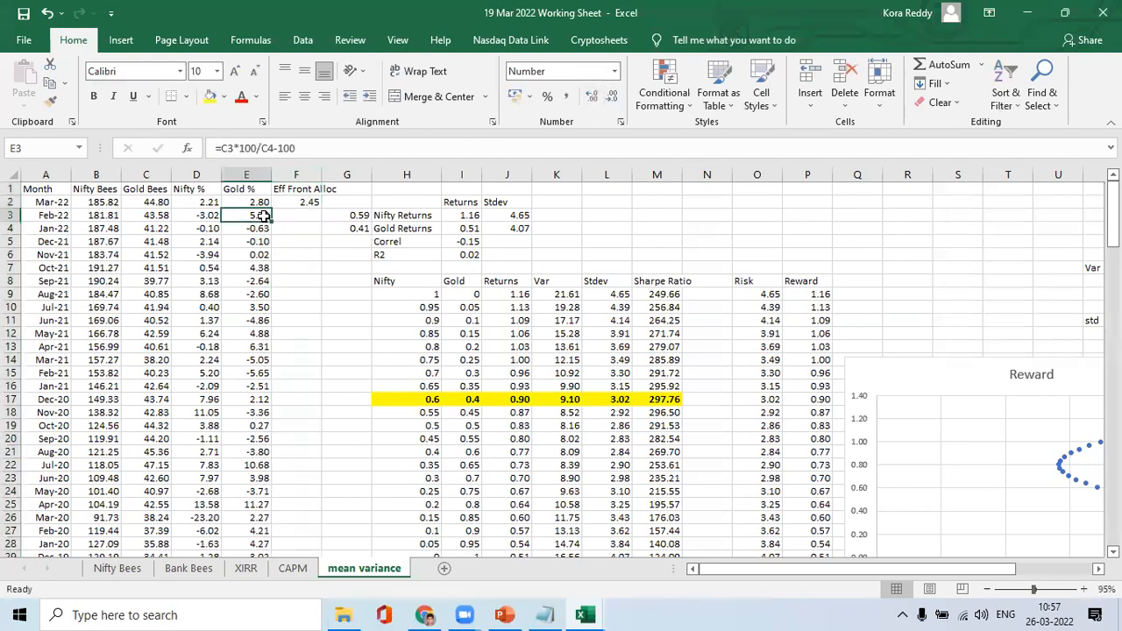
key("Up")
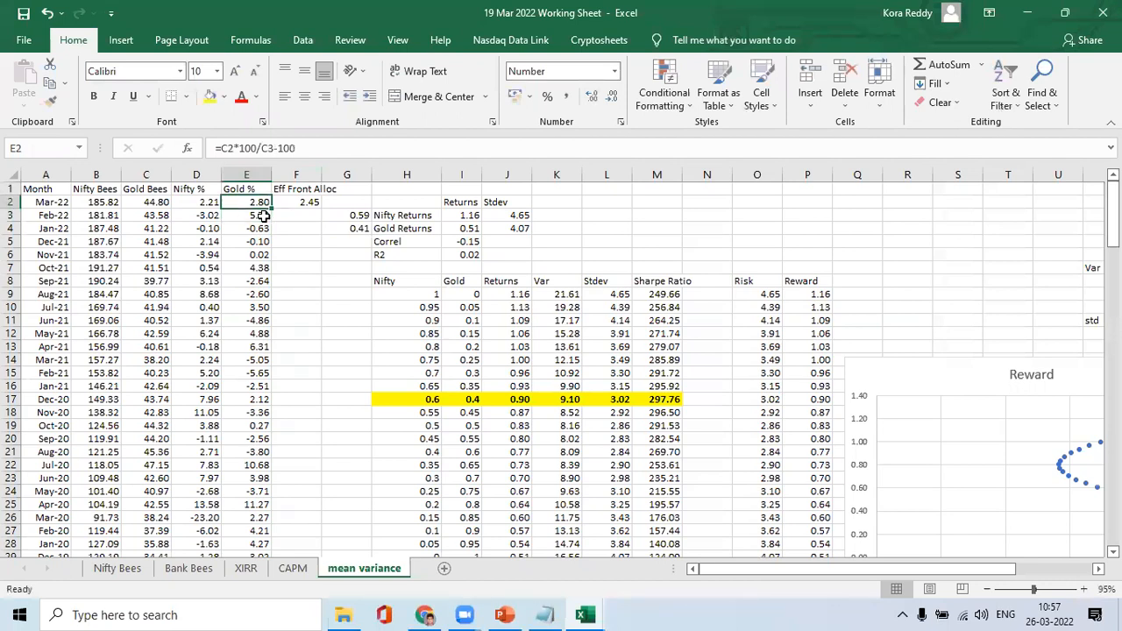
Copy the Eff Front Alloc formula from F2 down to F121, the Apr-12 row
key("Right")
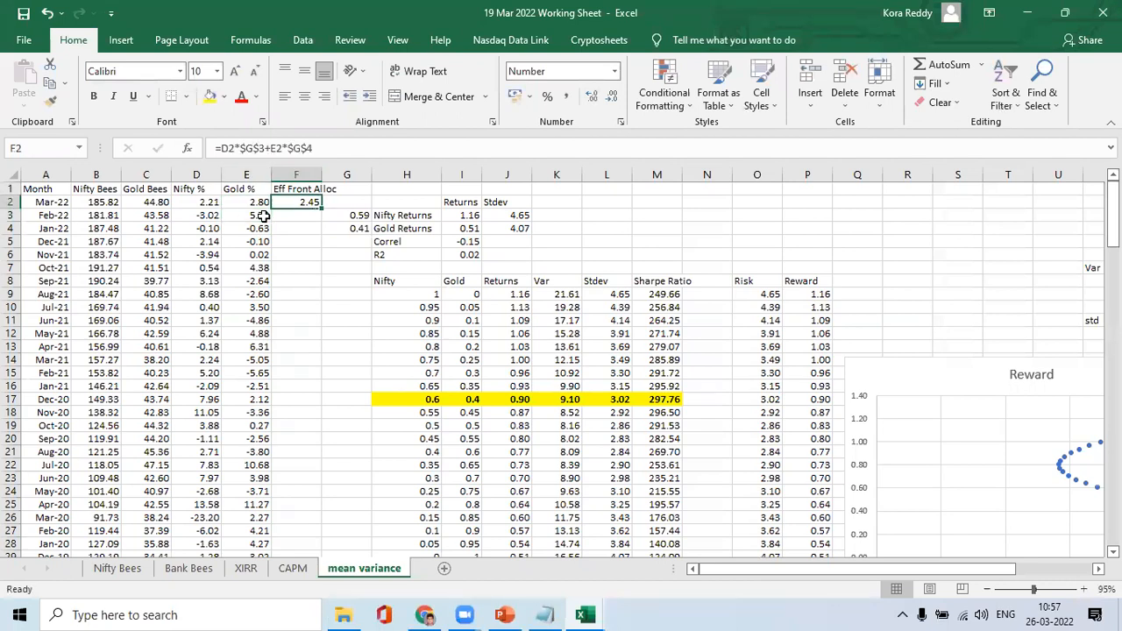
key("Left")
key("ctrl+Down")
key("Right")
type("e")
key("ctrl+Up")
key("ctrl+c")
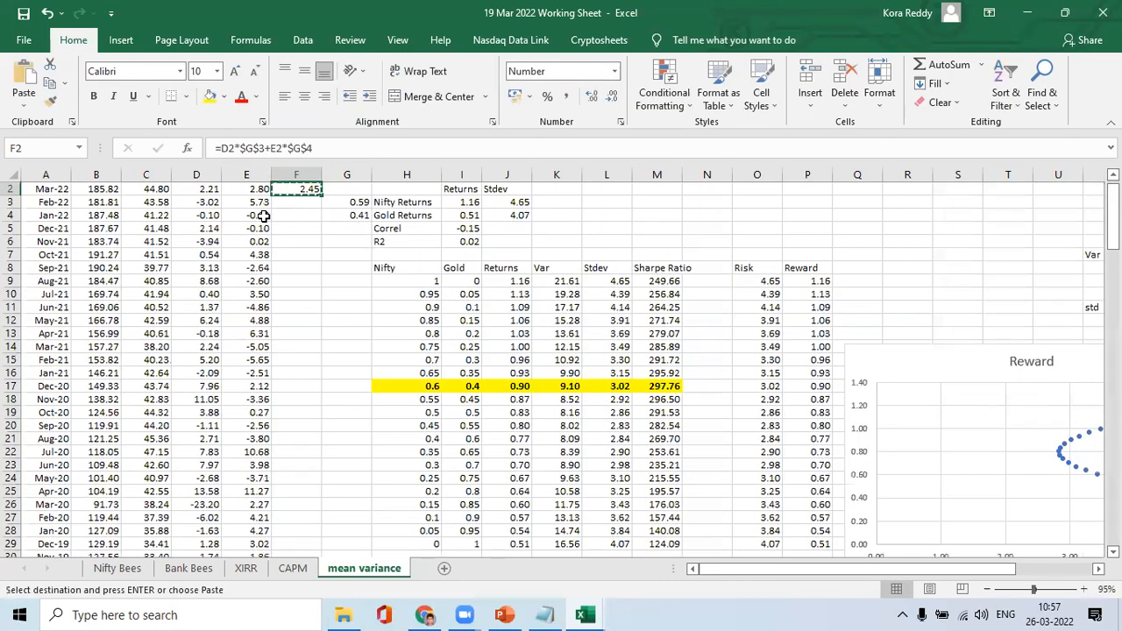
key("ctrl+shift+Down")
key("Return")
Insert an empty column at G, between the Eff Front Alloc returns and the Nifty/Gold weights
key("Right")
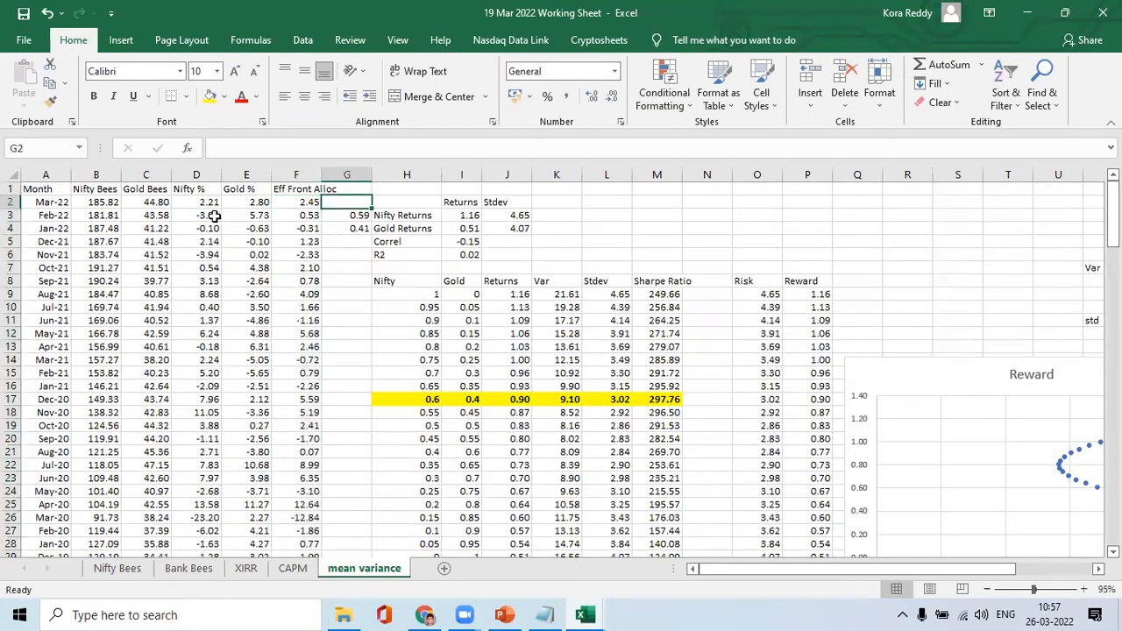
left_click(344, 176)
right_click(344, 178)
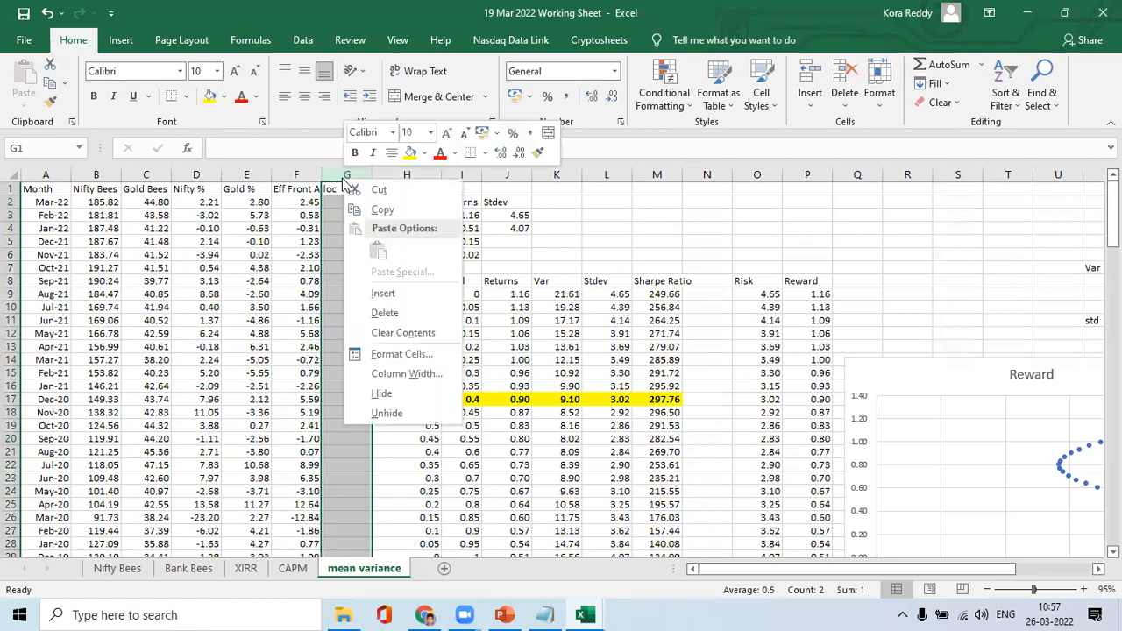
left_click(383, 292)
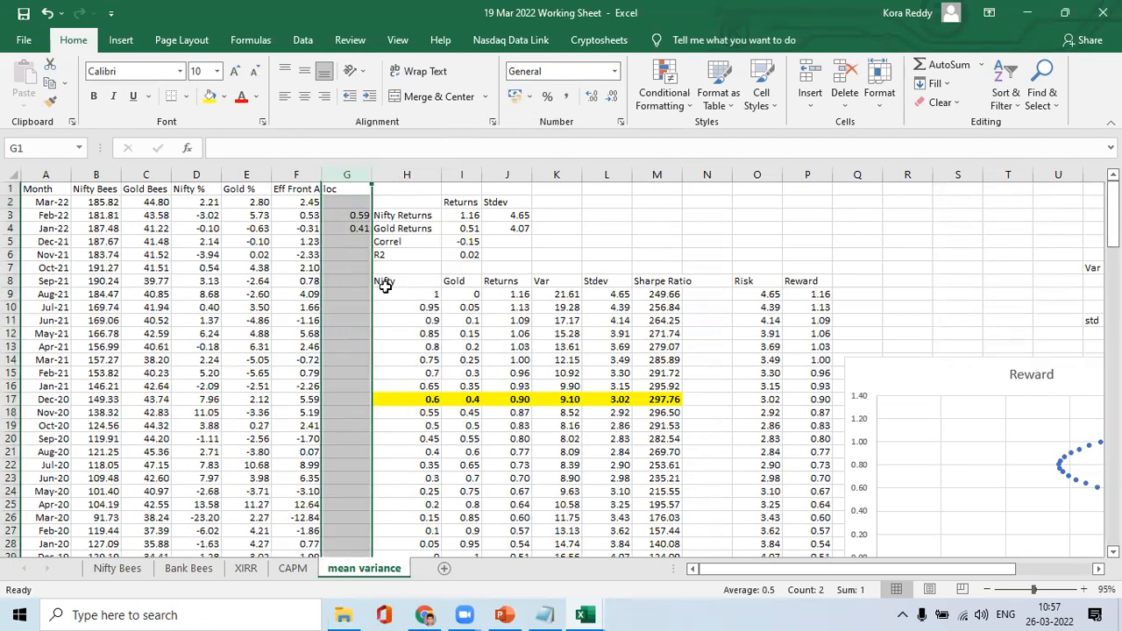
Enter the starting value 100 in G122, in the Mar-12 row
left_click(307, 295)
key("ctrl+Down")
key("Down")
key("Down")
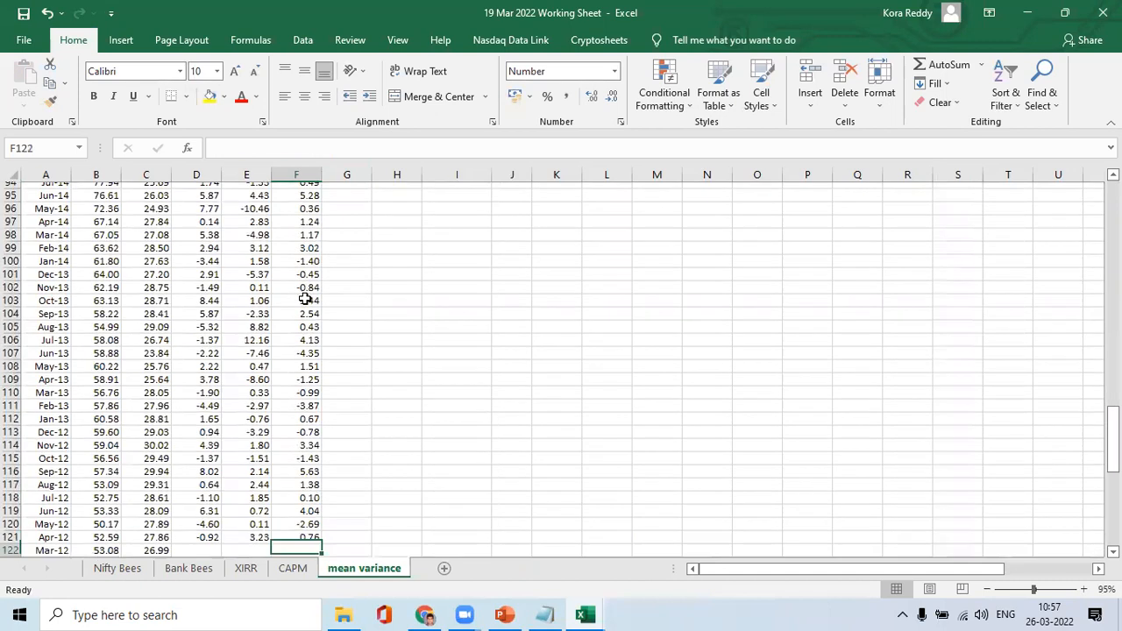
key("Up")
key("Right")
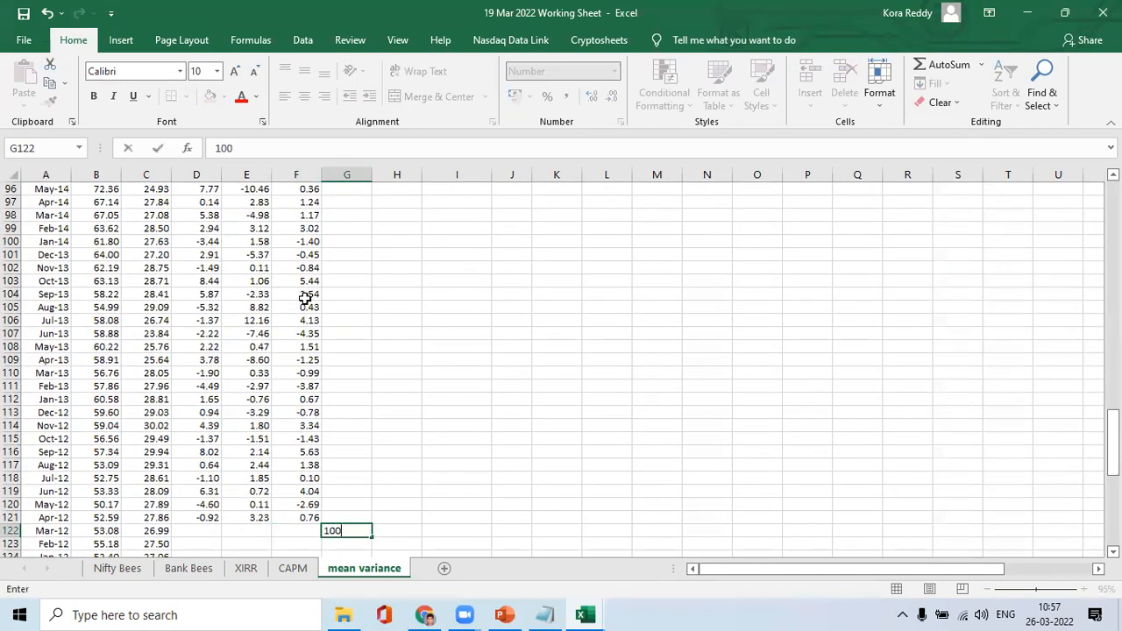
key("ctrl+Return")
Compound the starting value in G121 with the formula =G122*(100+F121)/100
key("Up")
type("=")
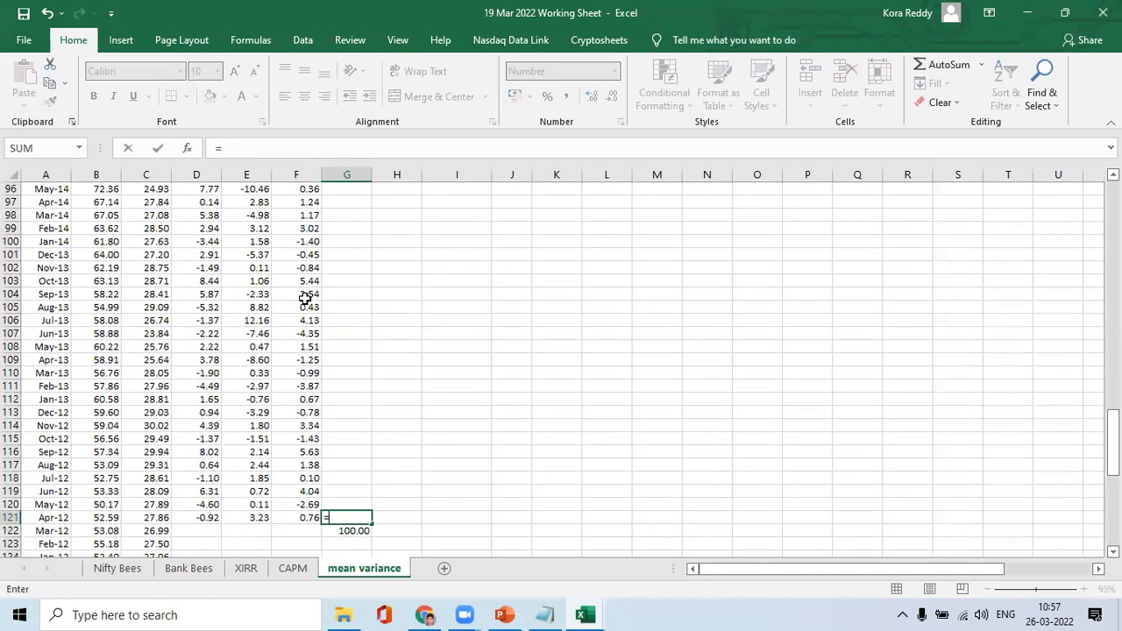
left_click(337, 527)
type("*")
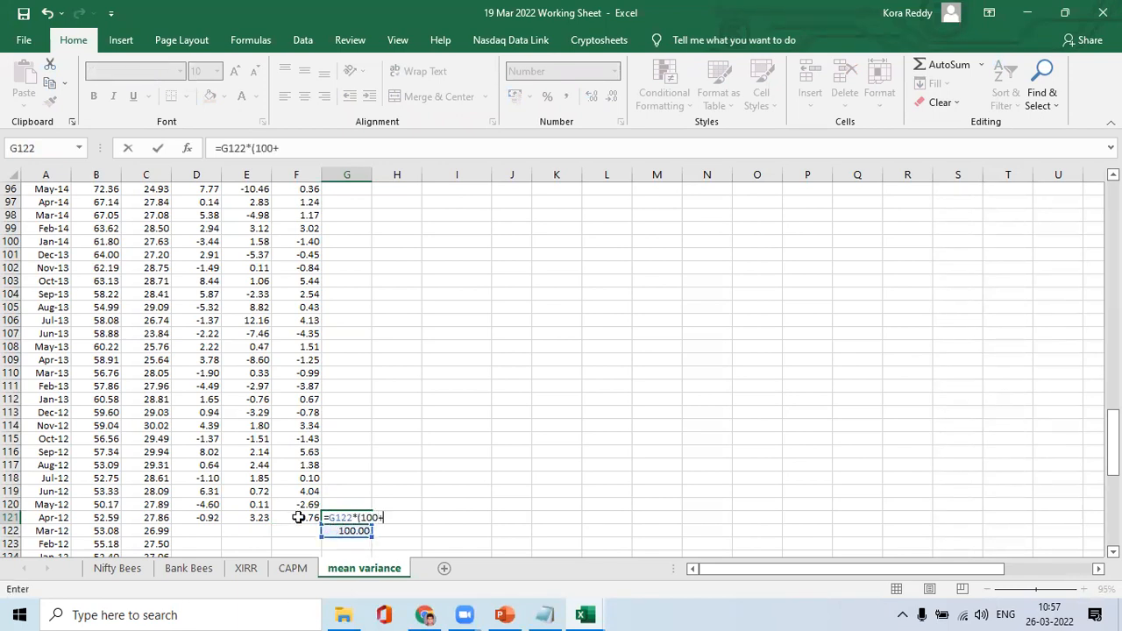
left_click(298, 517)
type(")/100")
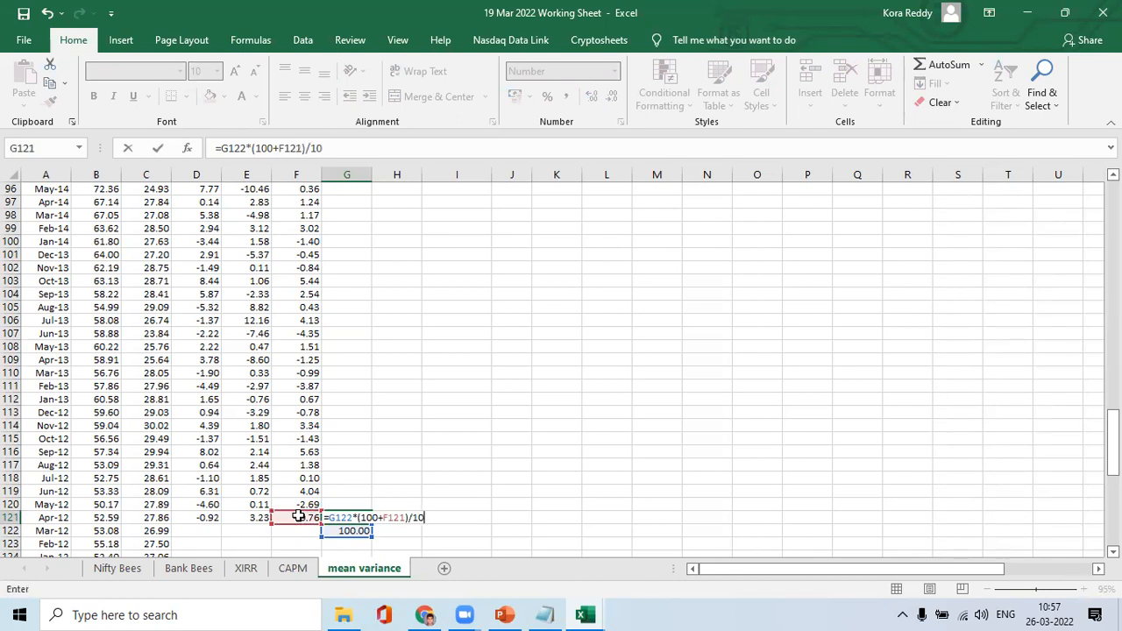
key("Return")
key("Up")
Copy the G121 growth formula up column G to G2, the Mar-22 row
key("ctrl+c")
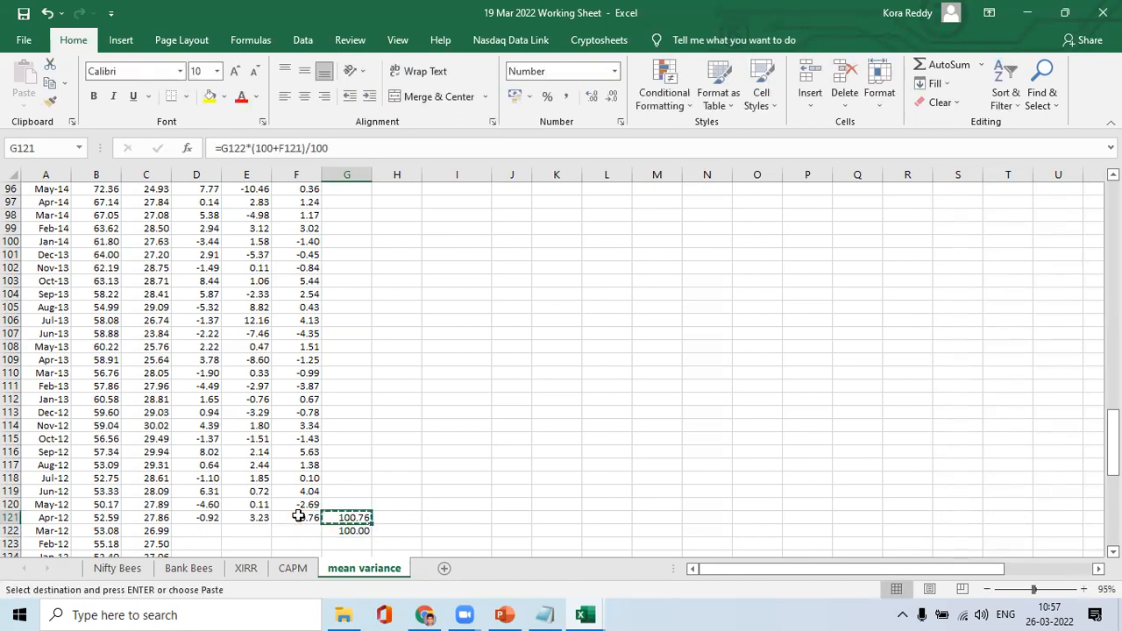
key("ctrl+shift+Up")
key("shift+Down")
key("ctrl+v")
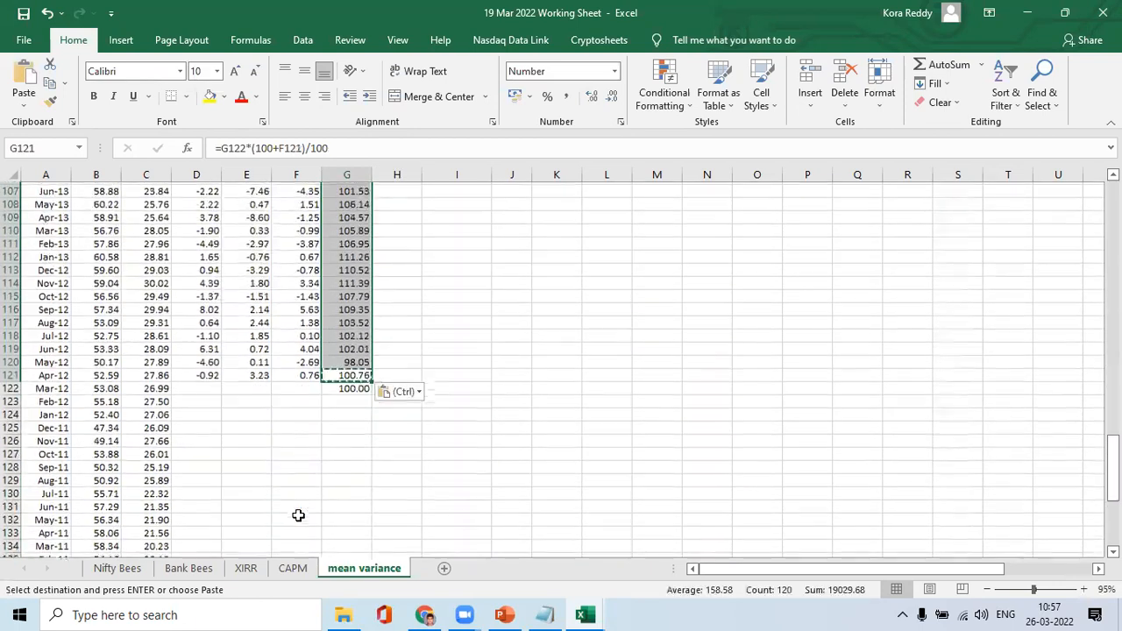
key("ctrl+Up")
key("Escape")
Format column G as Number with two decimal places
scroll(298, 514, "up", 3)
left_click(346, 188)
left_click(345, 175)
right_click(347, 178)
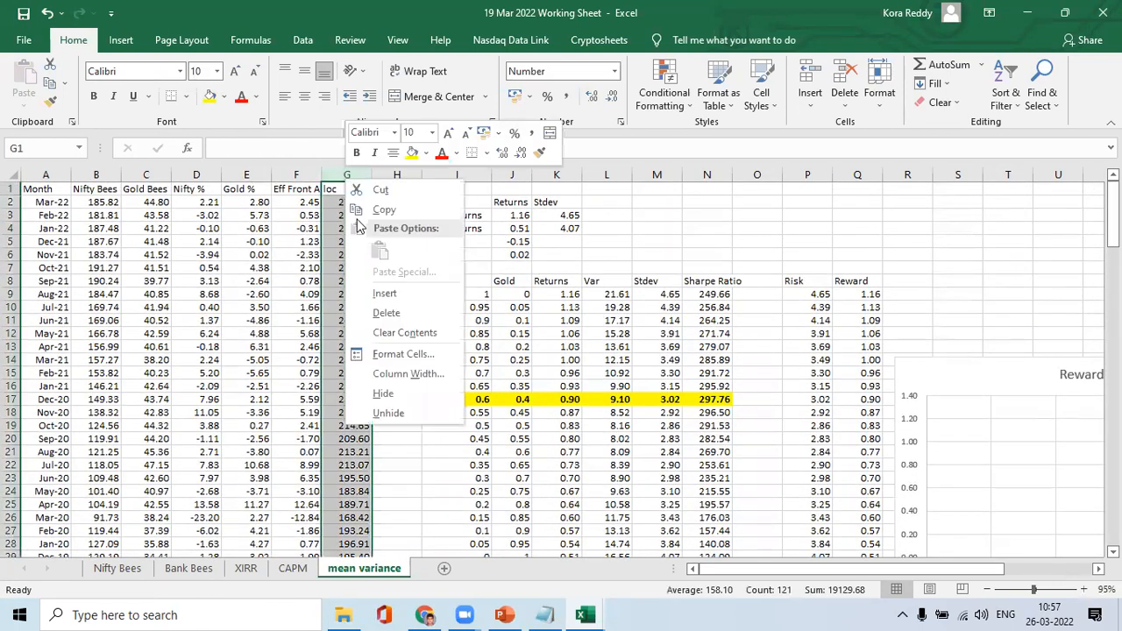
left_click(404, 354)
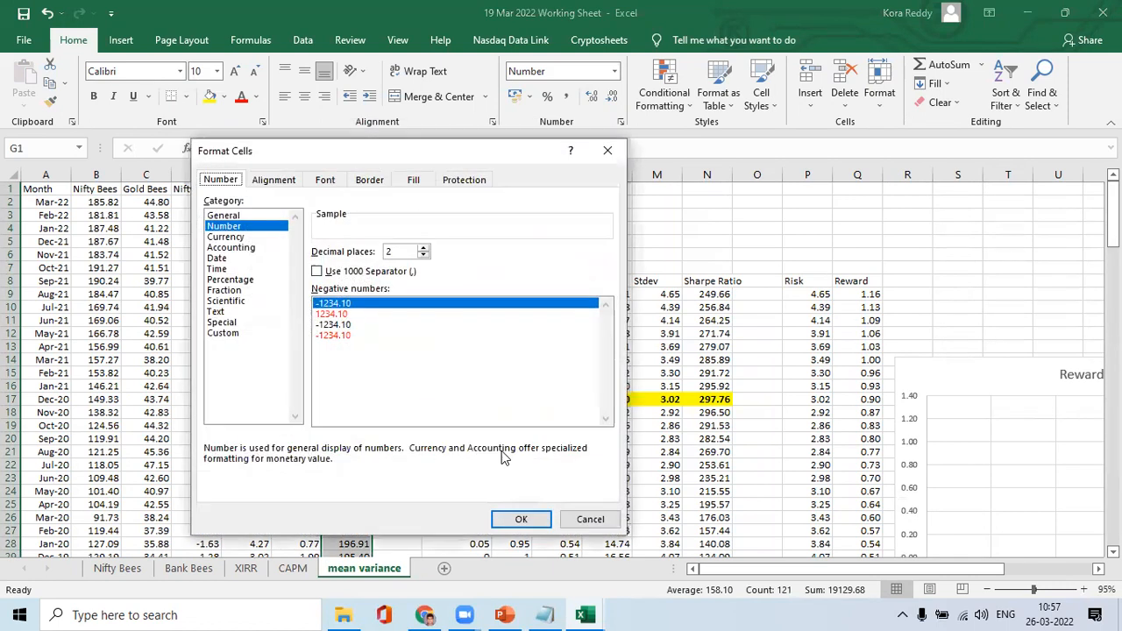
key("Return")
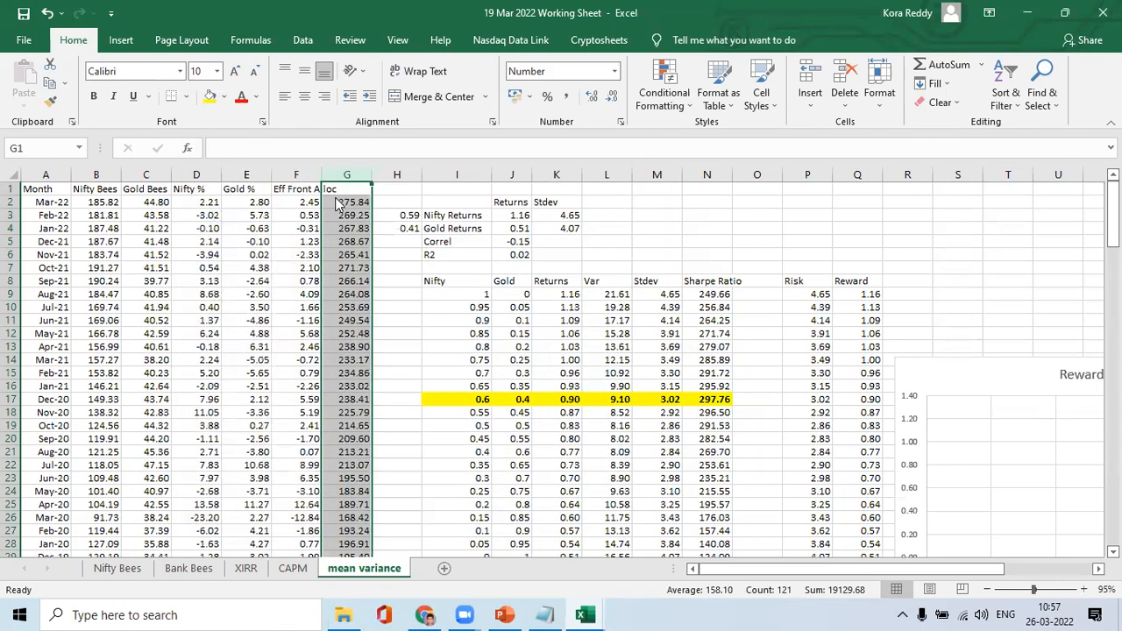
Enter the heading 100 becomes in G1 above the compounded values
left_click(352, 202)
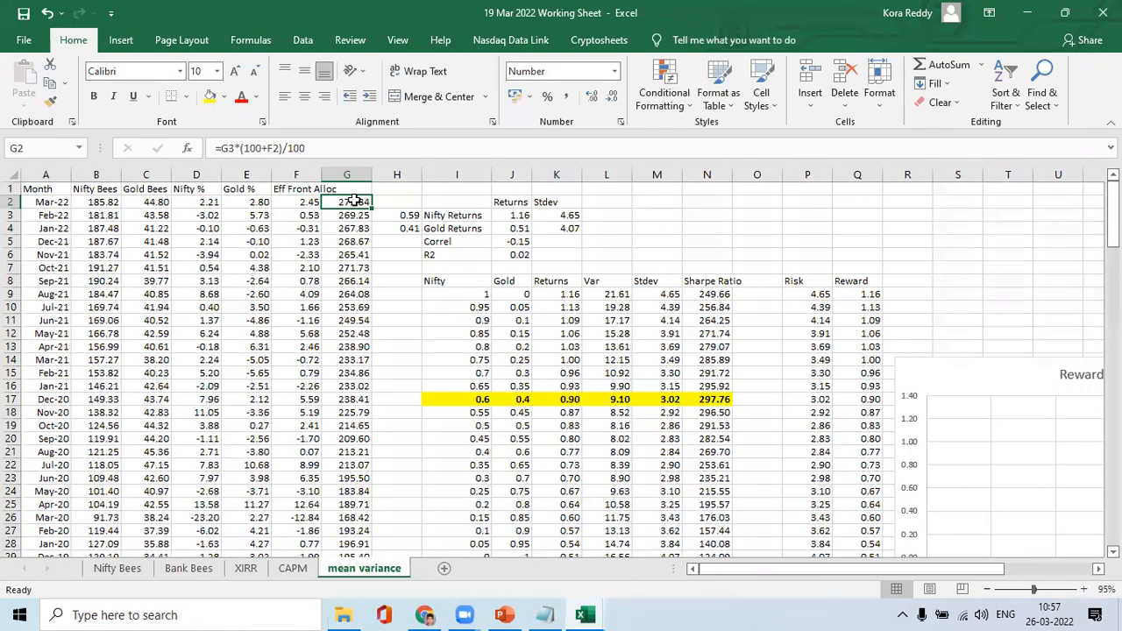
key("Up")
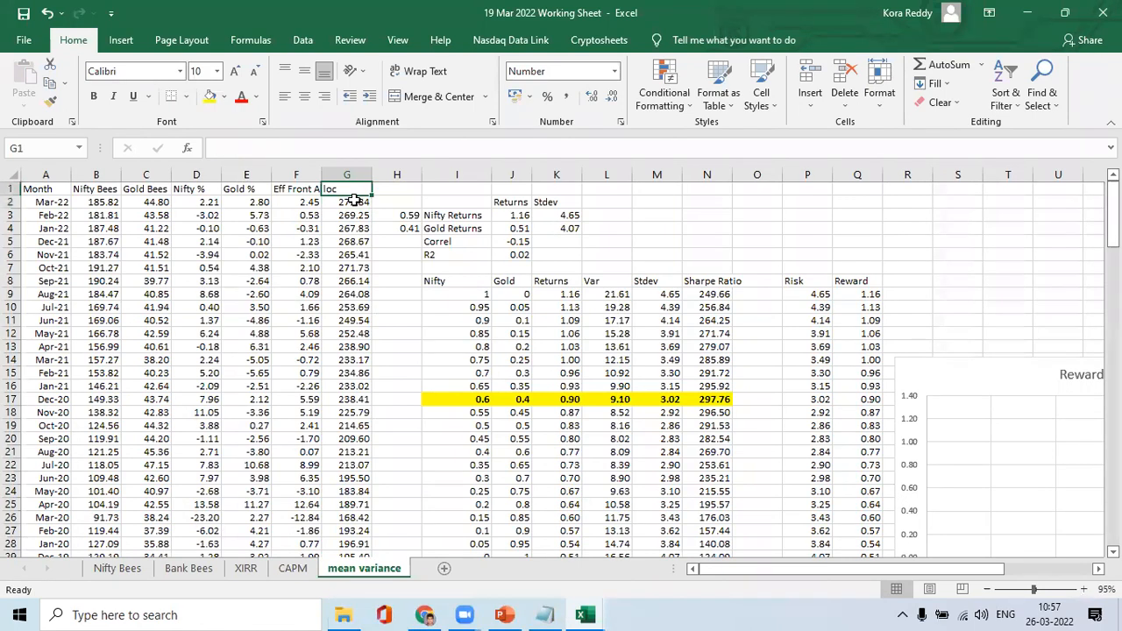
type("100 becomes")
key("Return")
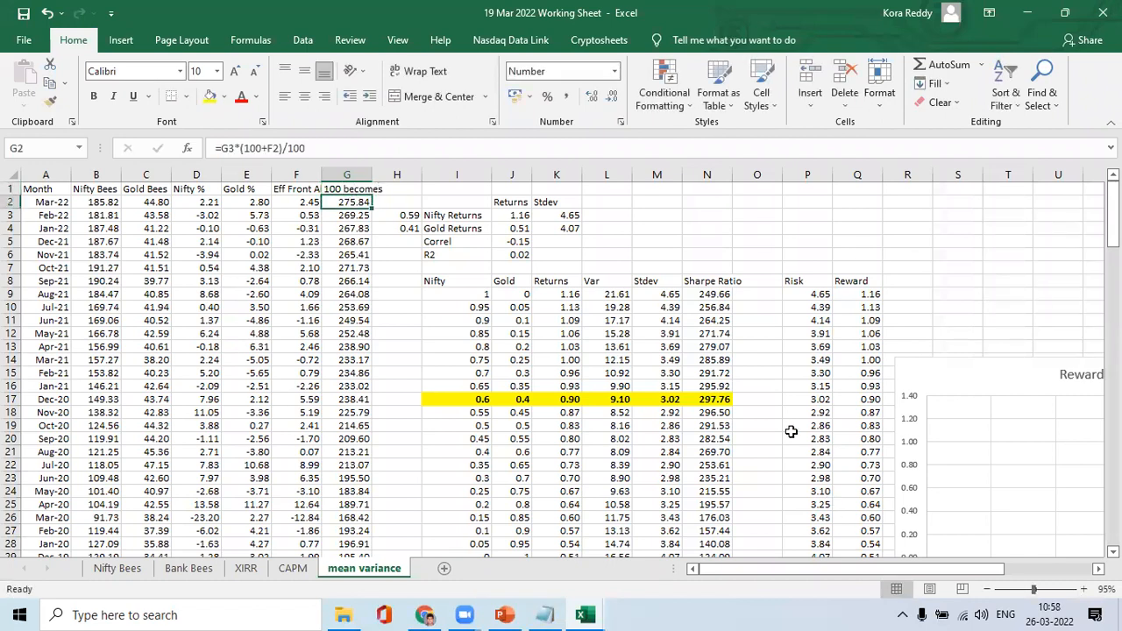
Turn off the filter on the Nifty Bees sheet
left_click(114, 568)
left_click(733, 356)
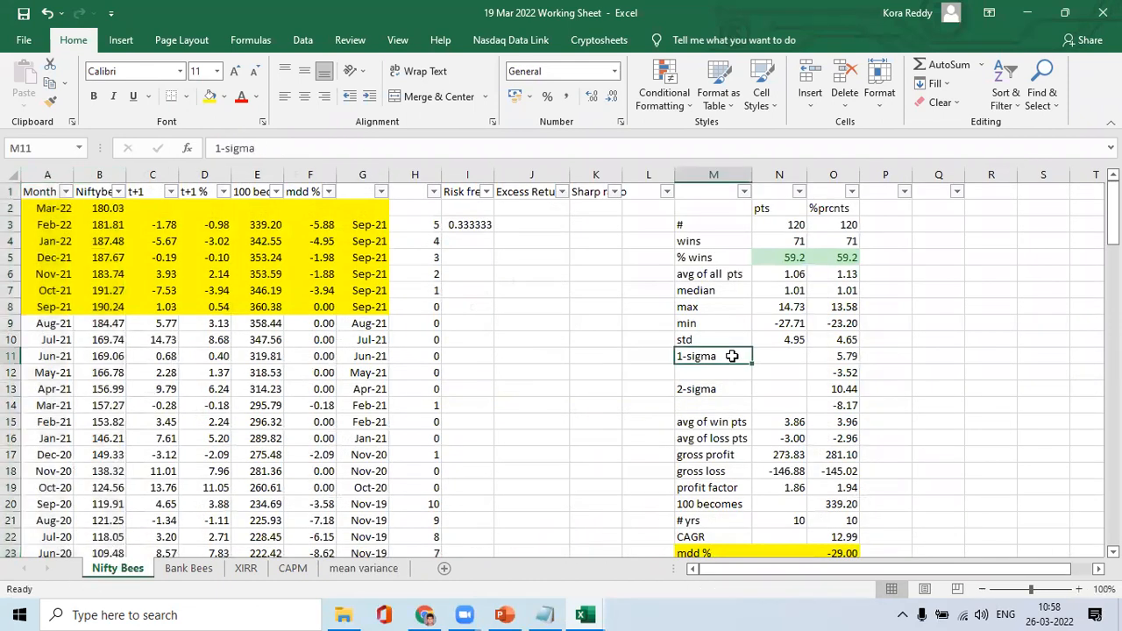
key("Down")
key("Down")
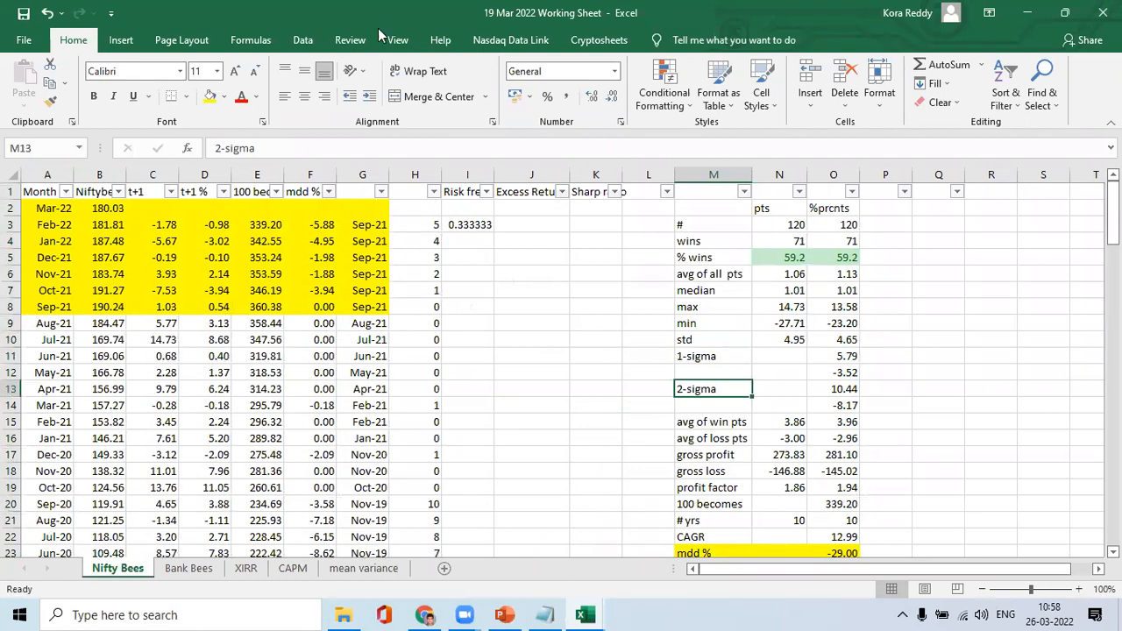
left_click(302, 40)
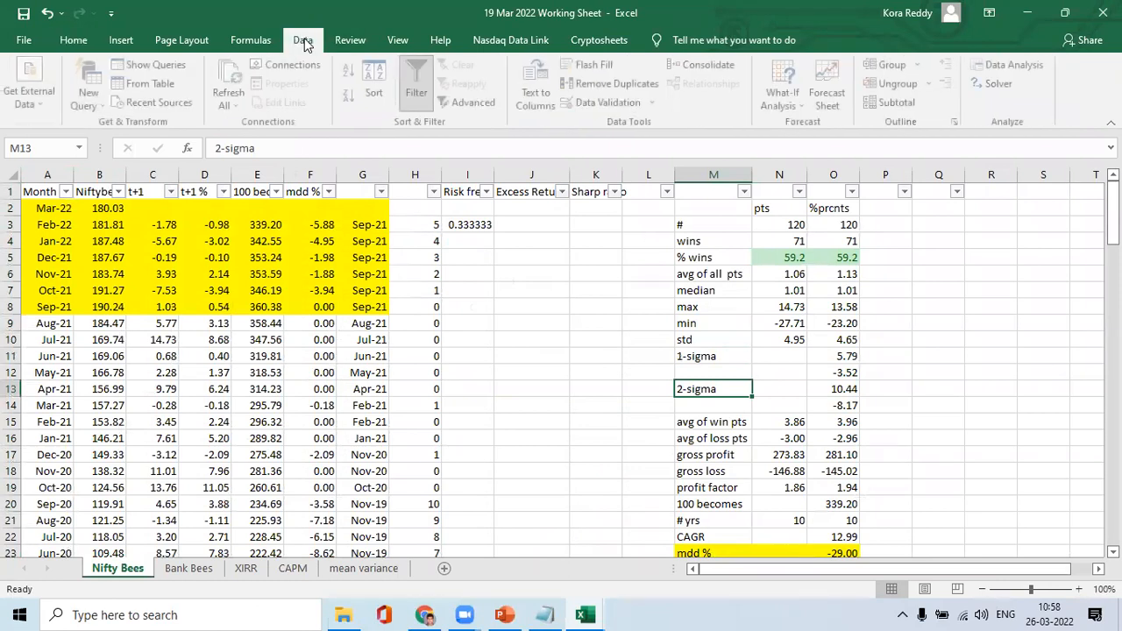
left_click(419, 81)
Remove the fill colour from the Nifty Bees data in A1:G123
left_click(109, 229)
key("Up")
key("Up")
key("Left")
key("shift+Right")
key("shift+Right")
key("shift+Right")
key("shift+Right")
key("shift+Right")
key("shift+Right")
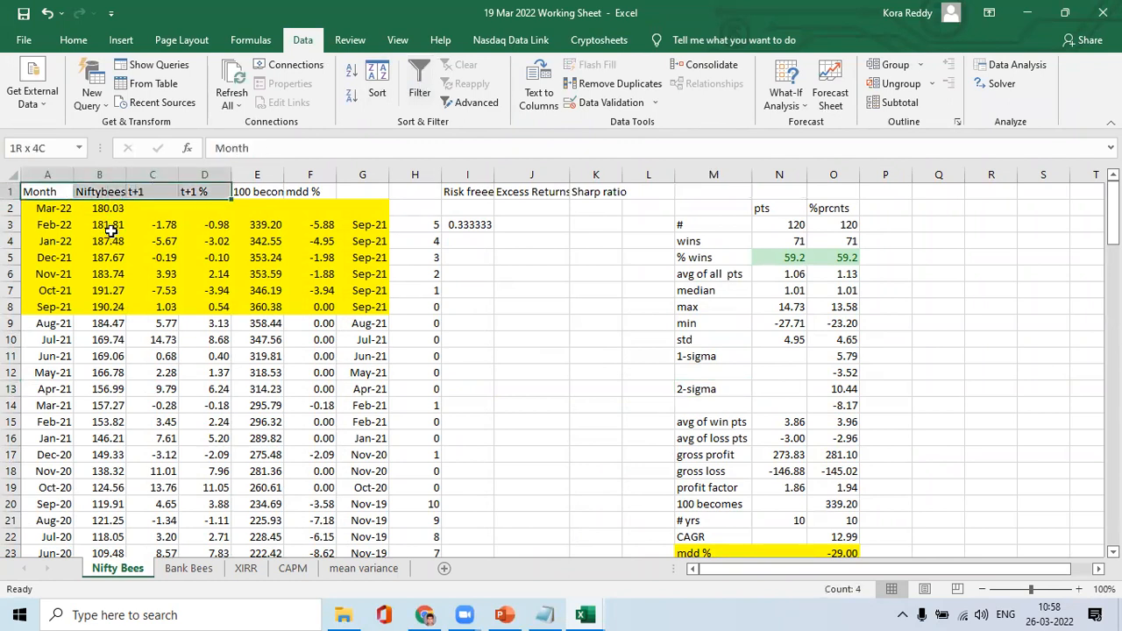
key("ctrl+shift+Down")
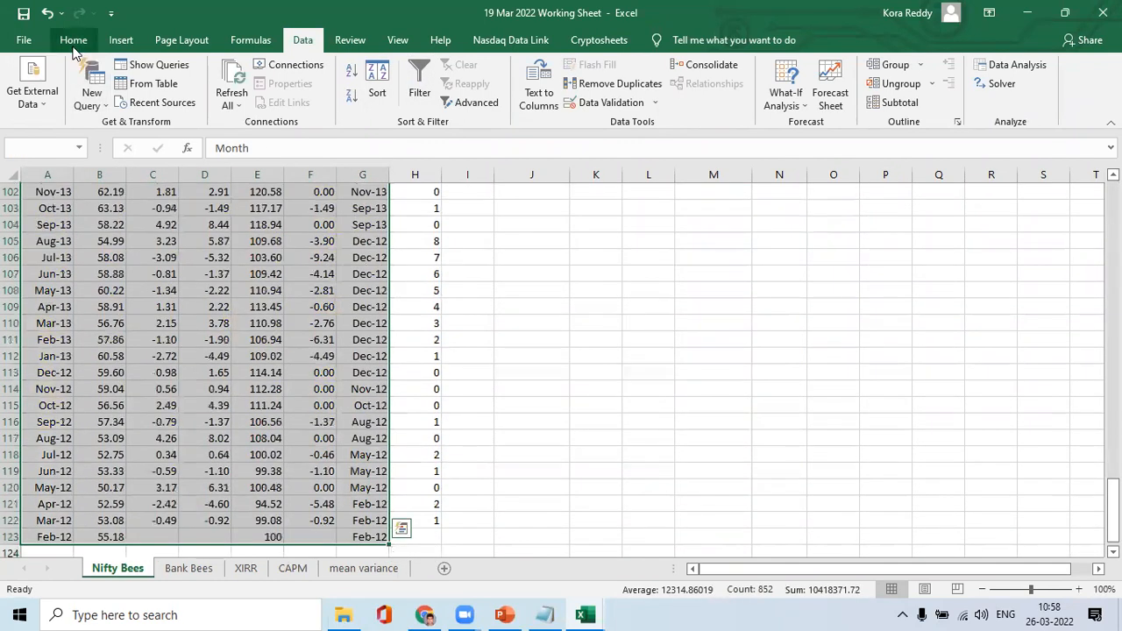
left_click(74, 41)
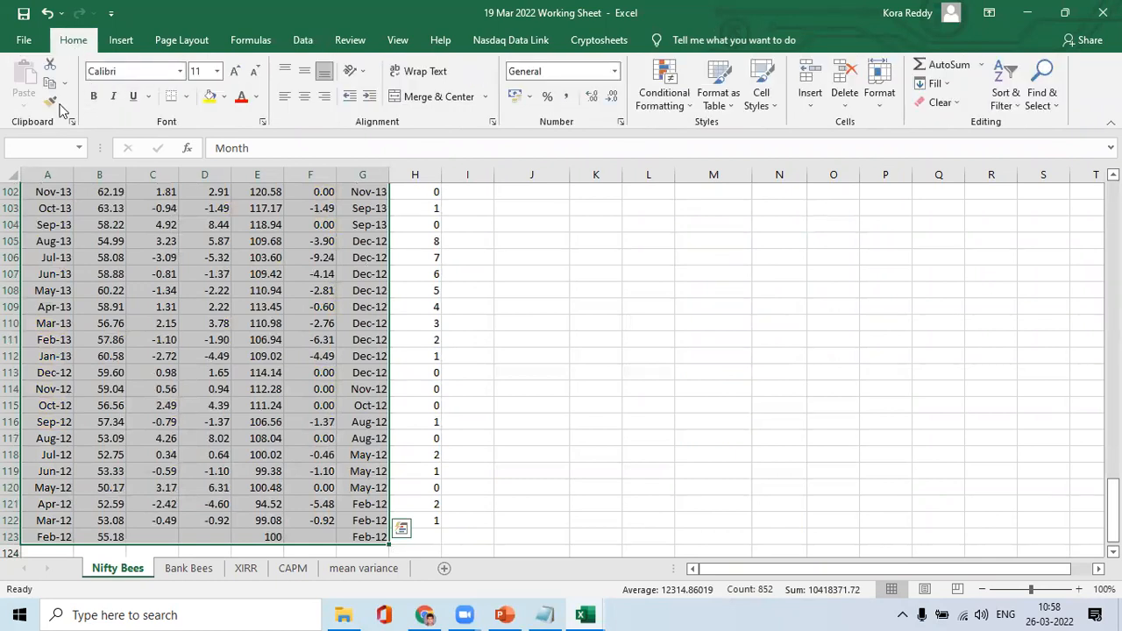
left_click(225, 99)
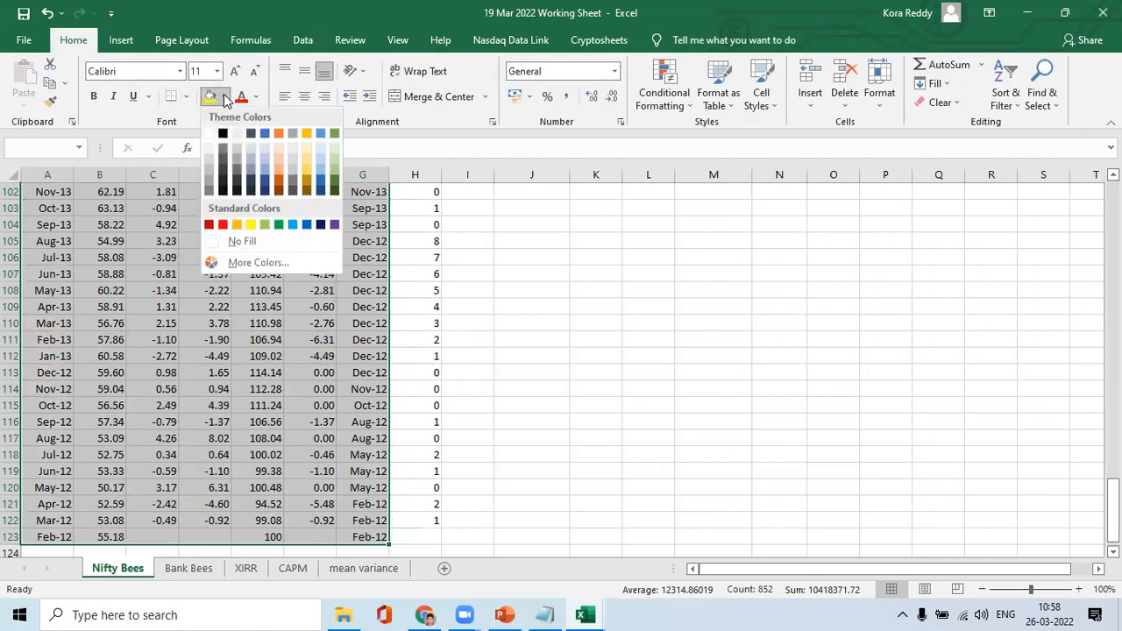
left_click(252, 242)
Select the range A1:O123 on the Nifty Bees sheet, covering the monthly data and the statistics table
key("ctrl+Home")
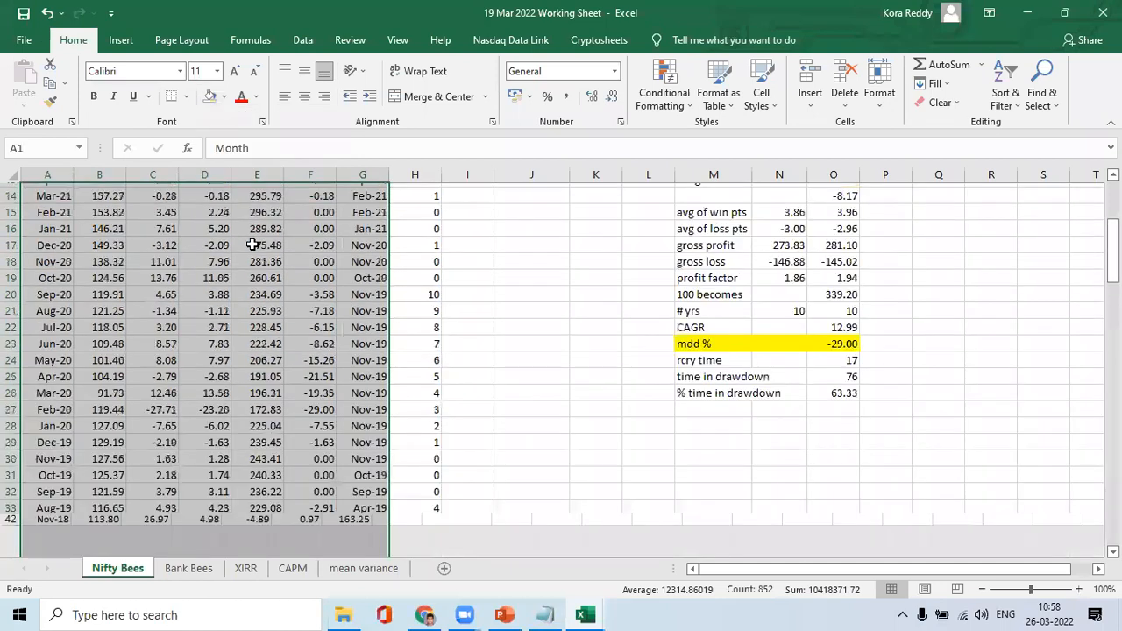
key("shift+Right")
key("shift+Right")
key("shift+Right")
key("shift+Right")
key("shift+Right")
key("shift+Right")
key("shift+Right")
key("shift+Right")
key("shift+Right")
key("shift+Right")
key("shift+Right")
key("shift+Right")
key("shift+Right")
key("shift+Right")
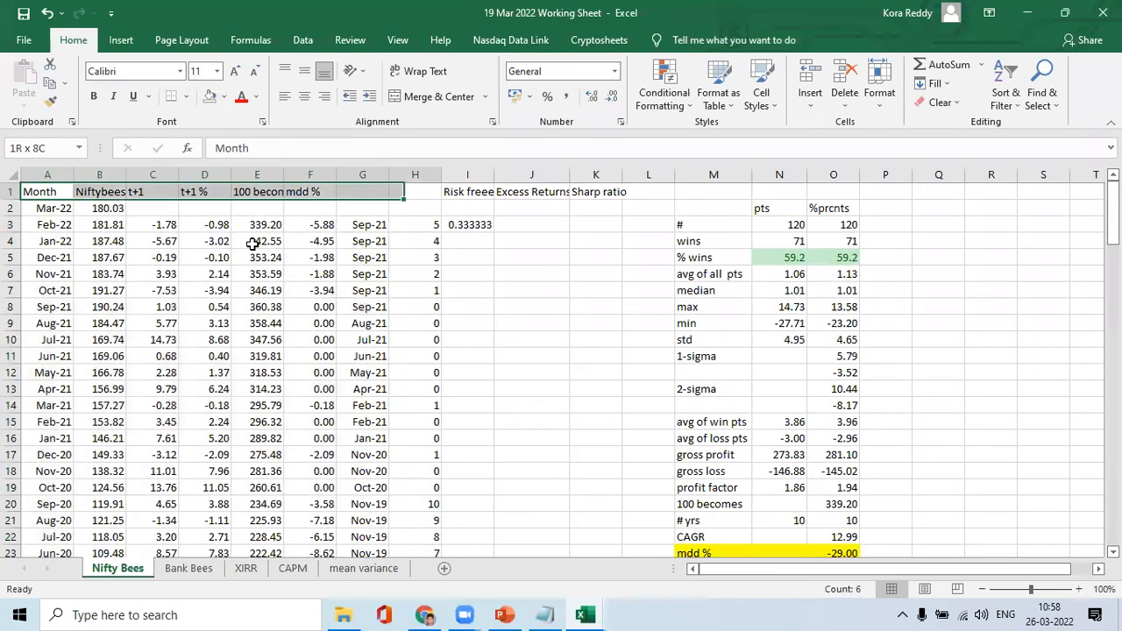
key("shift+Down")
key("shift+Down")
key("shift+Down")
key("shift+Down")
key("shift+Down")
key("shift+Down")
key("shift+Down")
key("shift+Down")
key("shift+Down")
key("shift+Down")
key("shift+Down")
key("shift+Down")
key("shift+Down")
key("shift+Down")
key("shift+Down")
key("shift+Down")
key("shift+Down")
key("shift+Down")
key("shift+Down")
key("shift+Down")
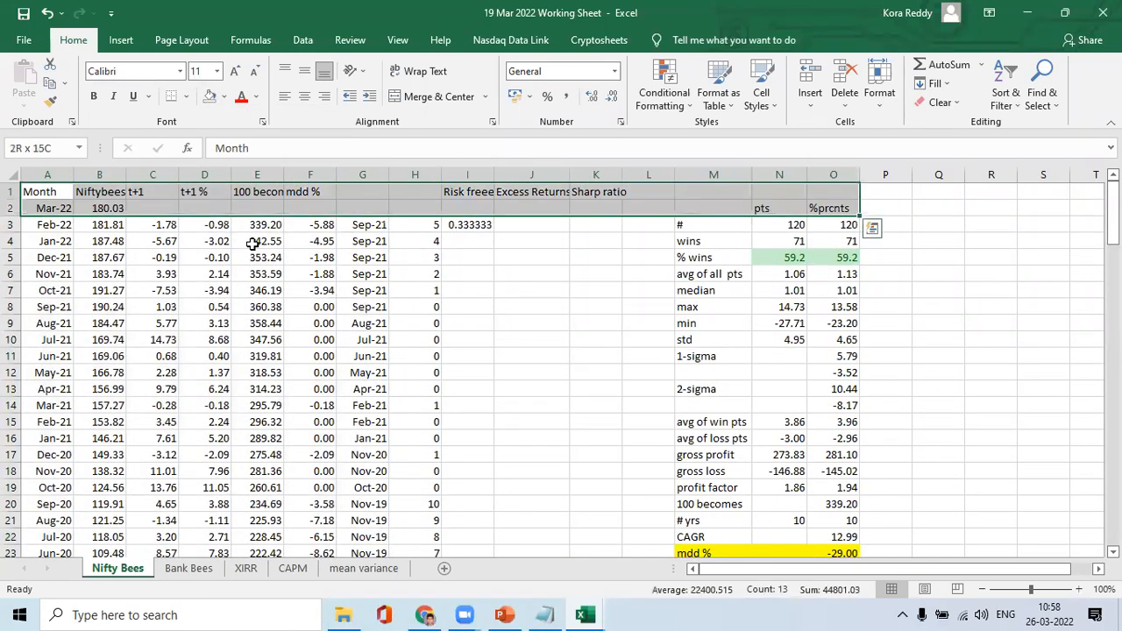
key("shift+Down")
key("shift+Down")
key("shift+Down")
key("shift+Down")
key("shift+Down")
key("shift+Down")
key("shift+Down")
key("shift+Down")
key("shift+Down")
key("shift+Down")
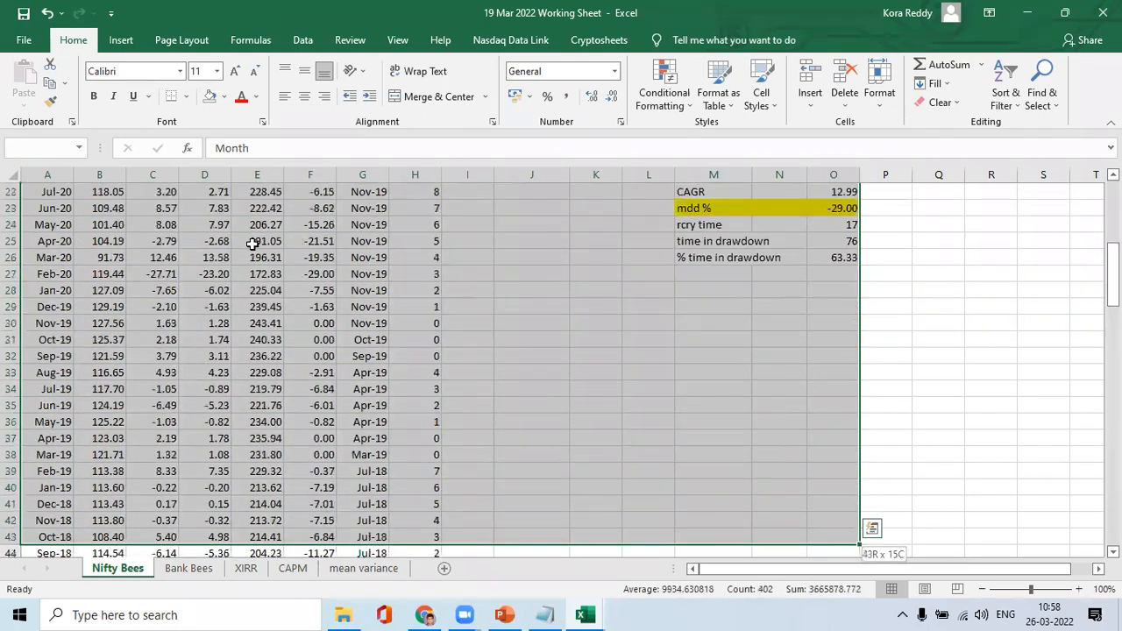
key("ctrl+shift+Down")
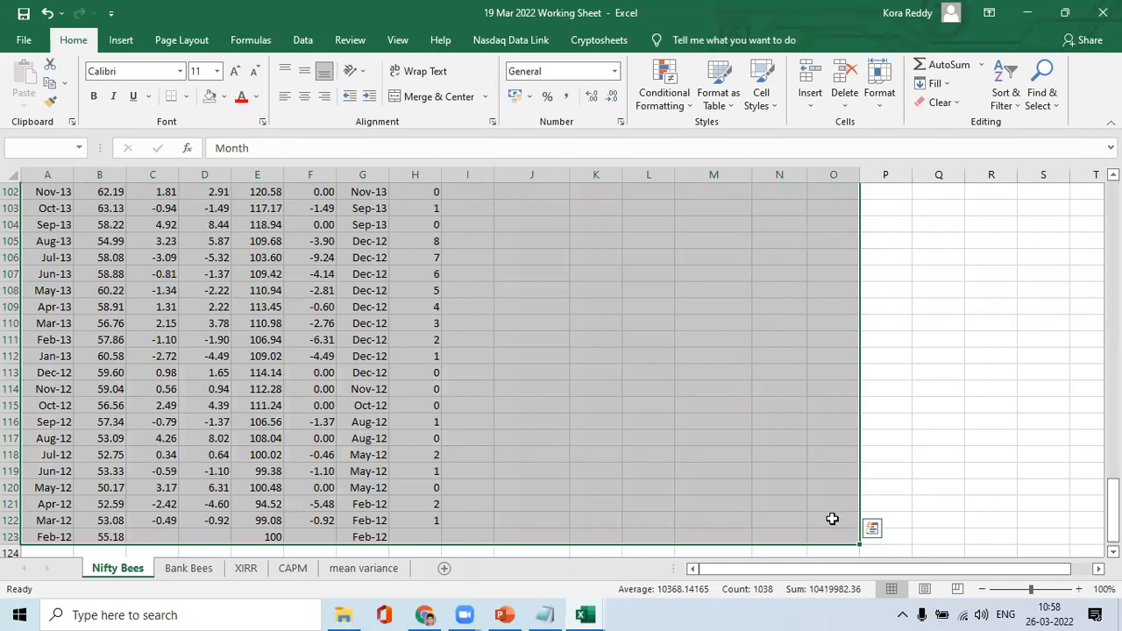
Create a copy of the Nifty Bees sheet at the end of the workbook
left_click(124, 572)
right_click(124, 571)
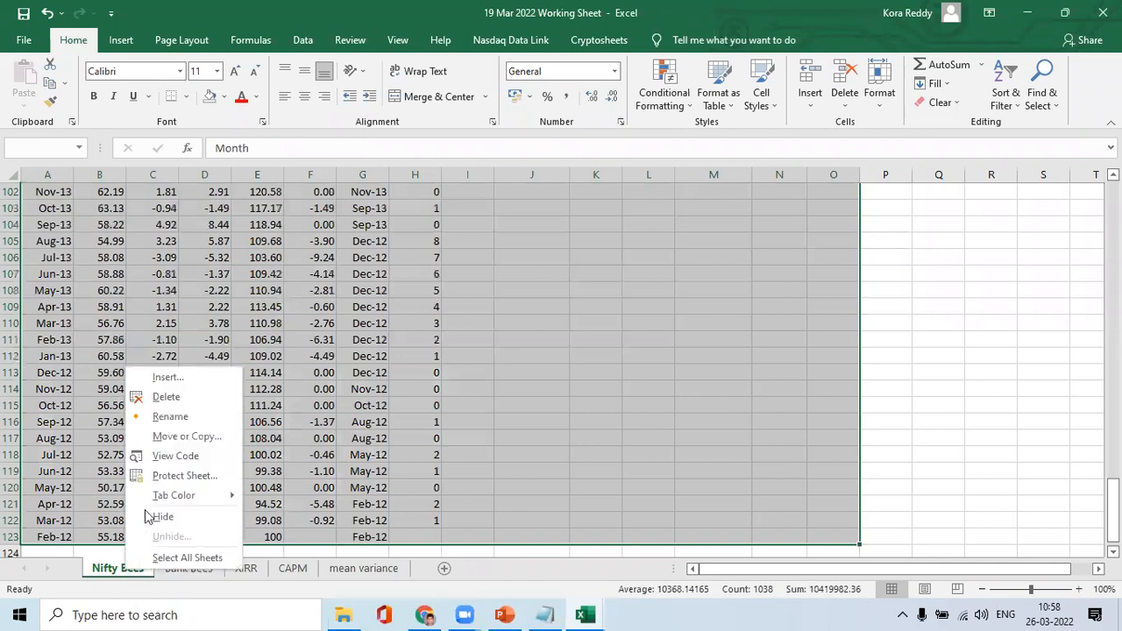
left_click(188, 437)
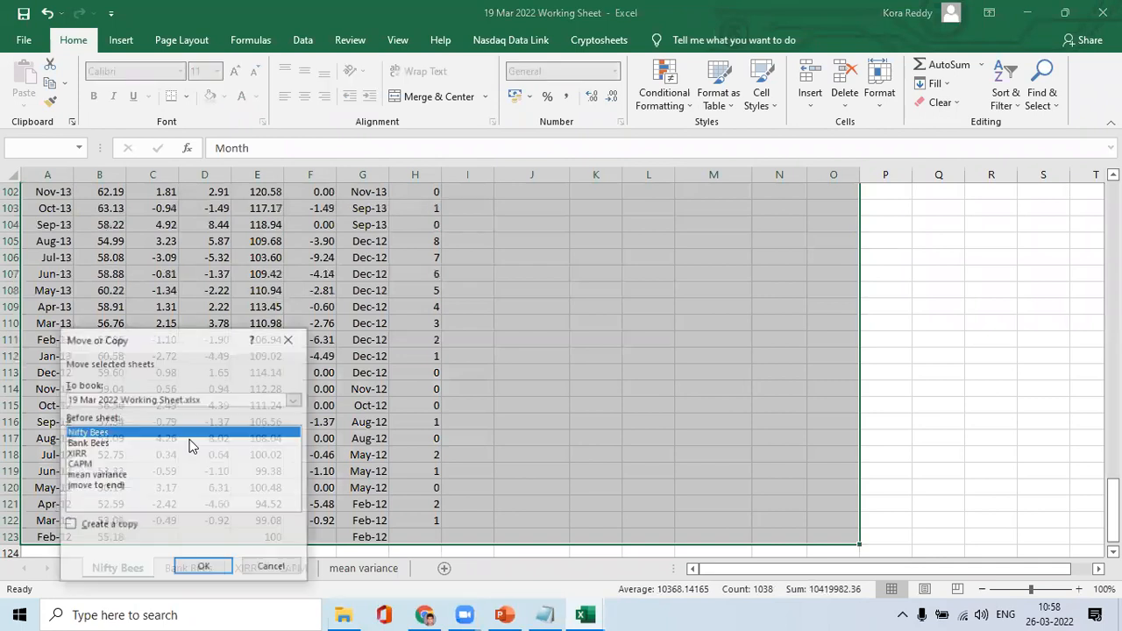
left_click(101, 488)
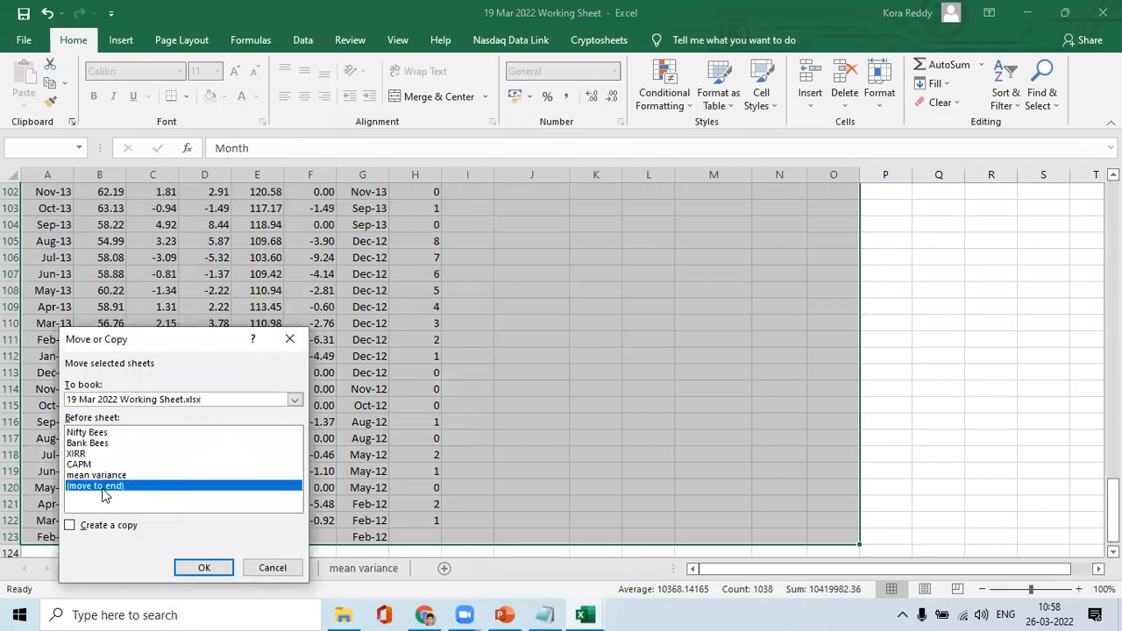
left_click(70, 527)
left_click(225, 570)
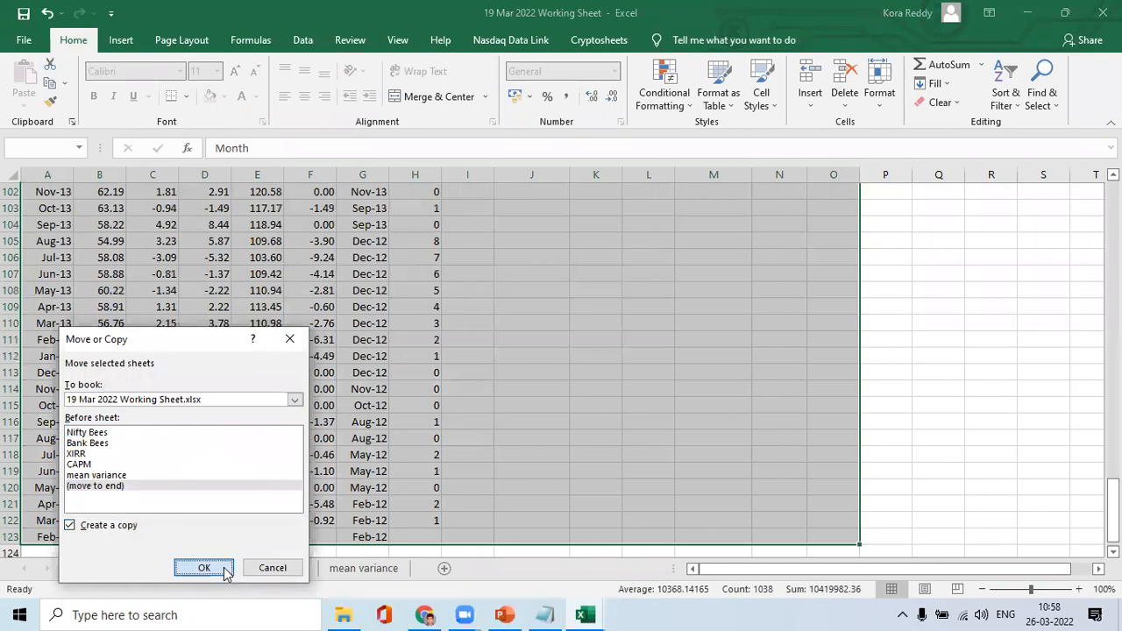
Rename the copied Nifty Bees sheet as "Nifty & Gold comb"
left_click(450, 568)
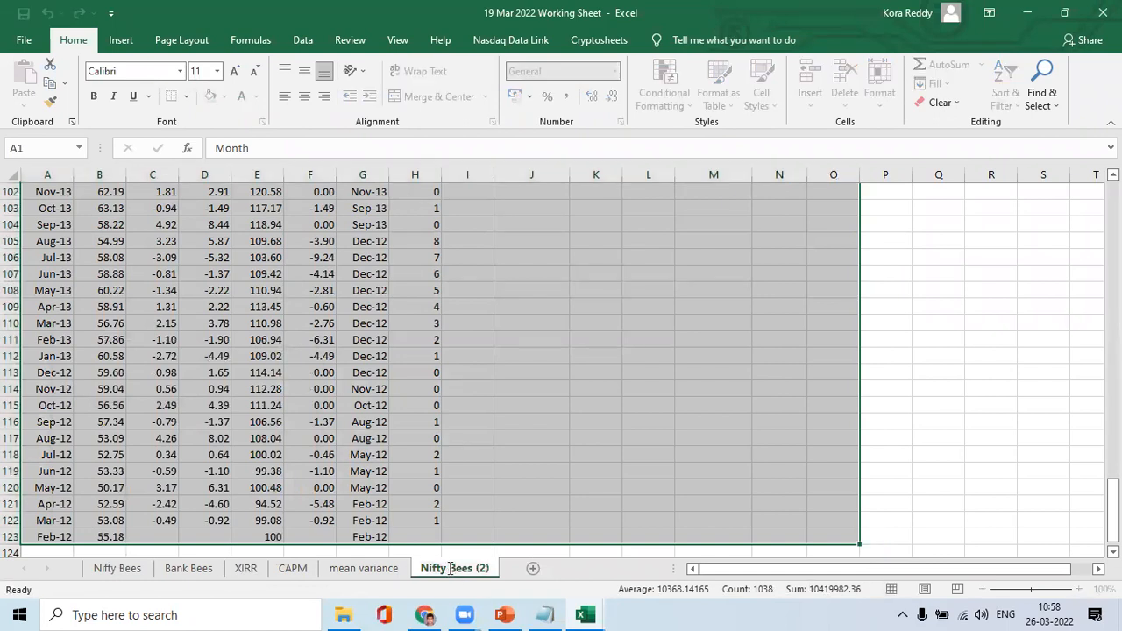
type("& Gold ")
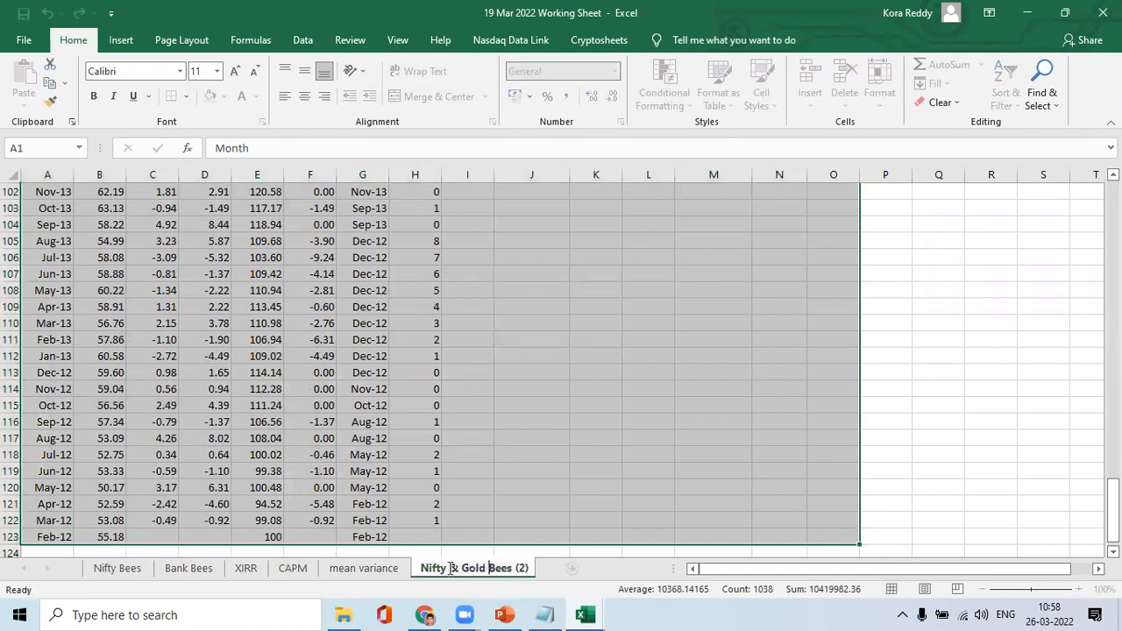
type("comb")
key("shift+End")
key("Delete")
key("Return")
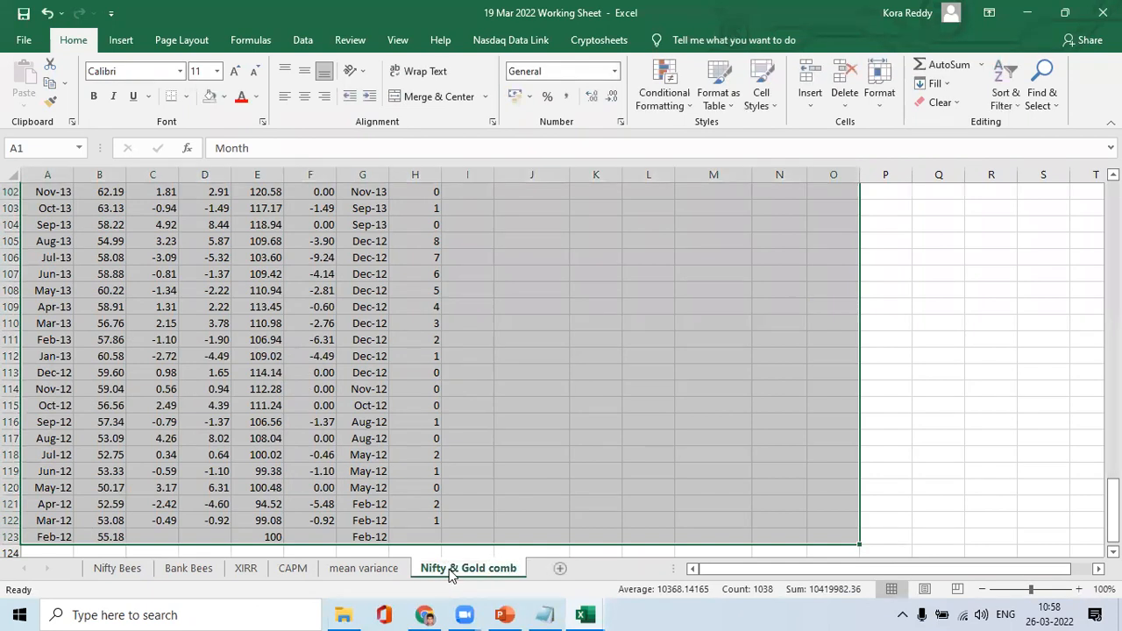
Try to delete the t+1 column C from the Nifty & Gold comb sheet
left_click(144, 517)
key("ctrl+Up")
key("ctrl+Up")
key("Left")
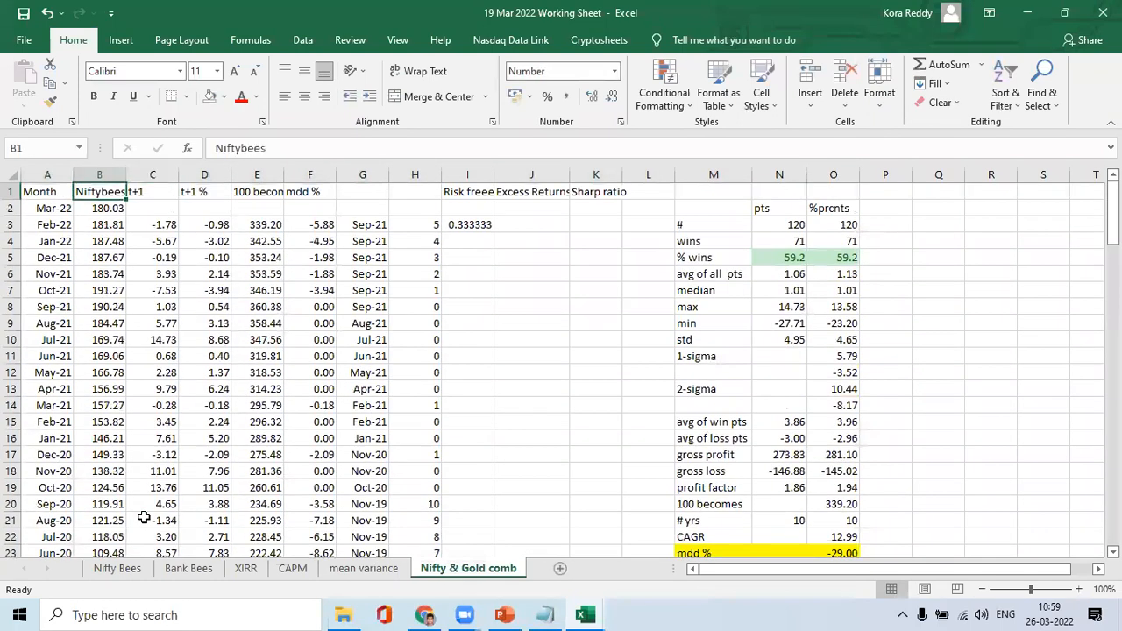
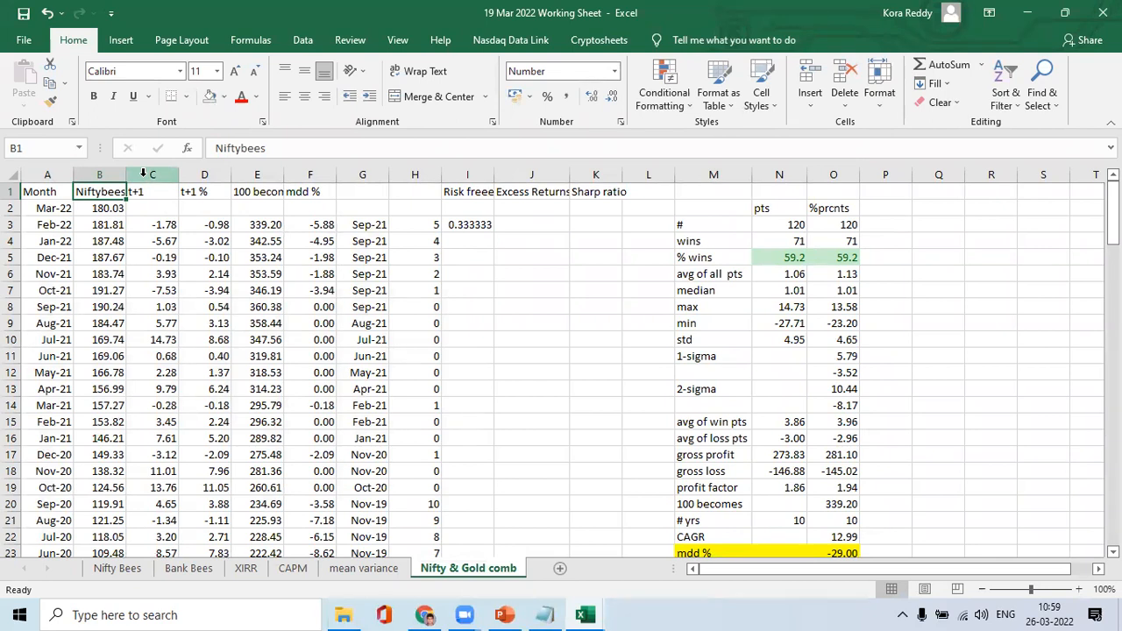
left_click(142, 175)
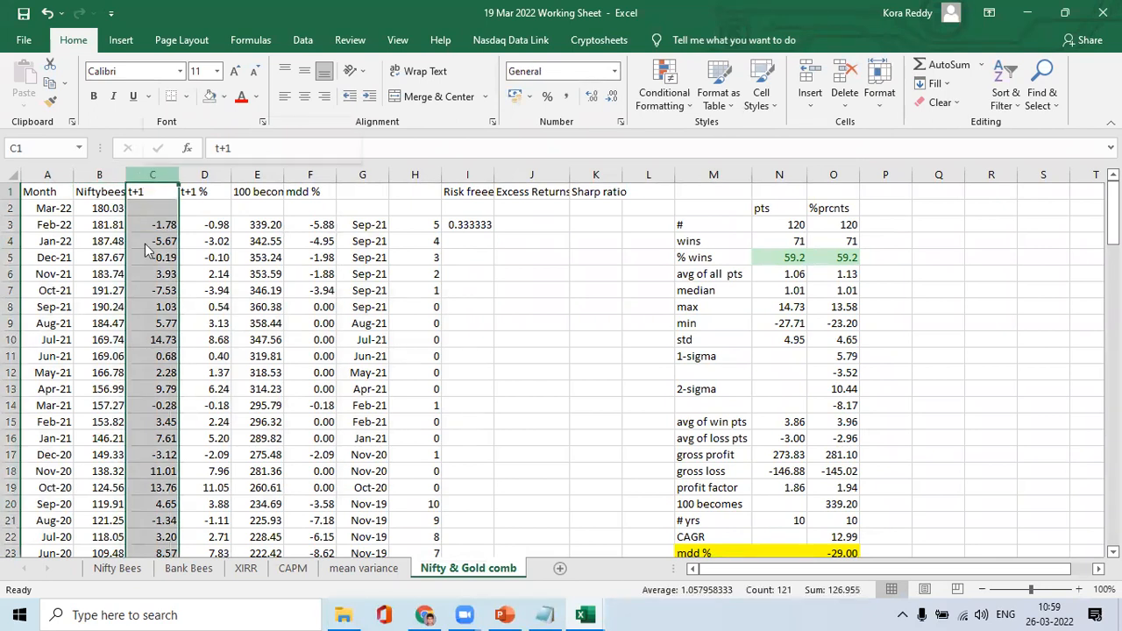
right_click(145, 176)
left_click(184, 310)
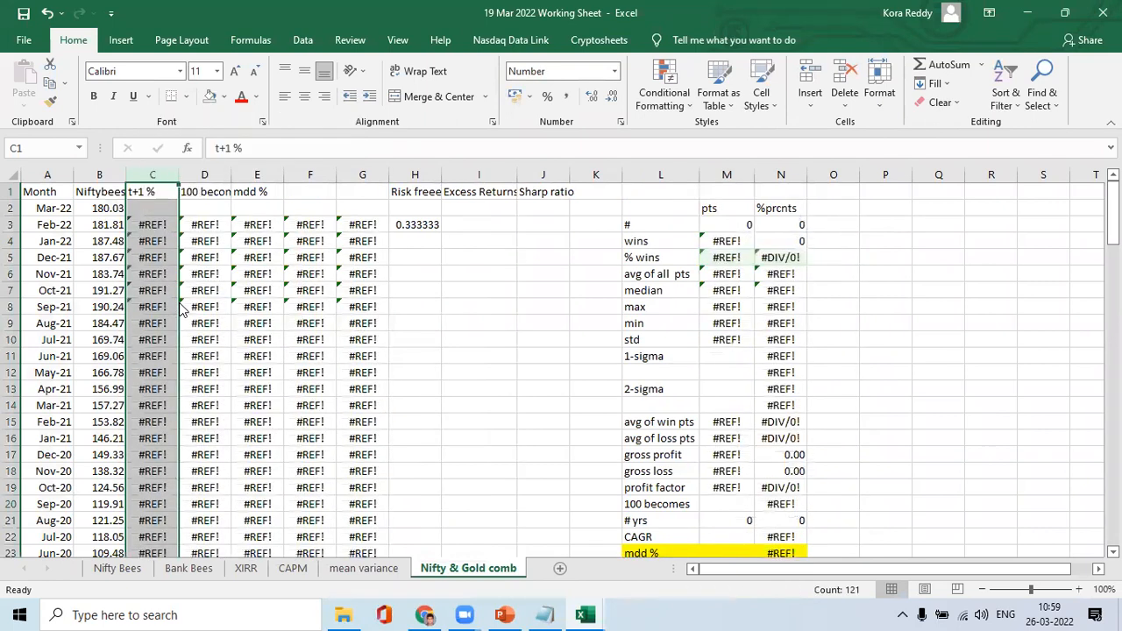
key("ctrl+z")
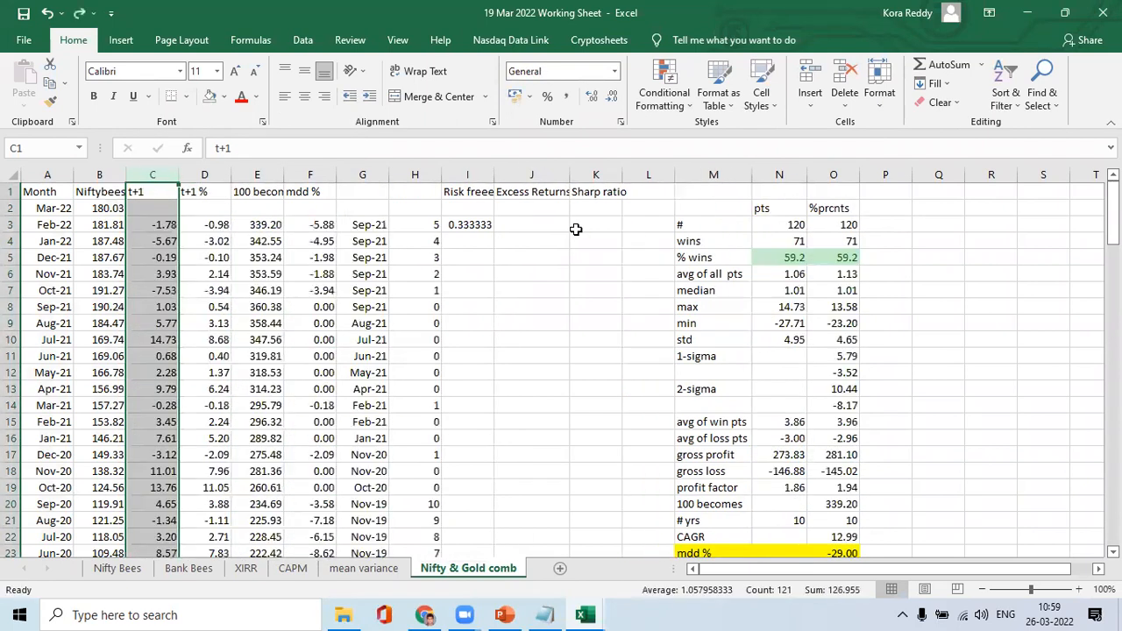
Delete the pts column from the statistics table and the t+1 column from the monthly data
left_click(772, 176)
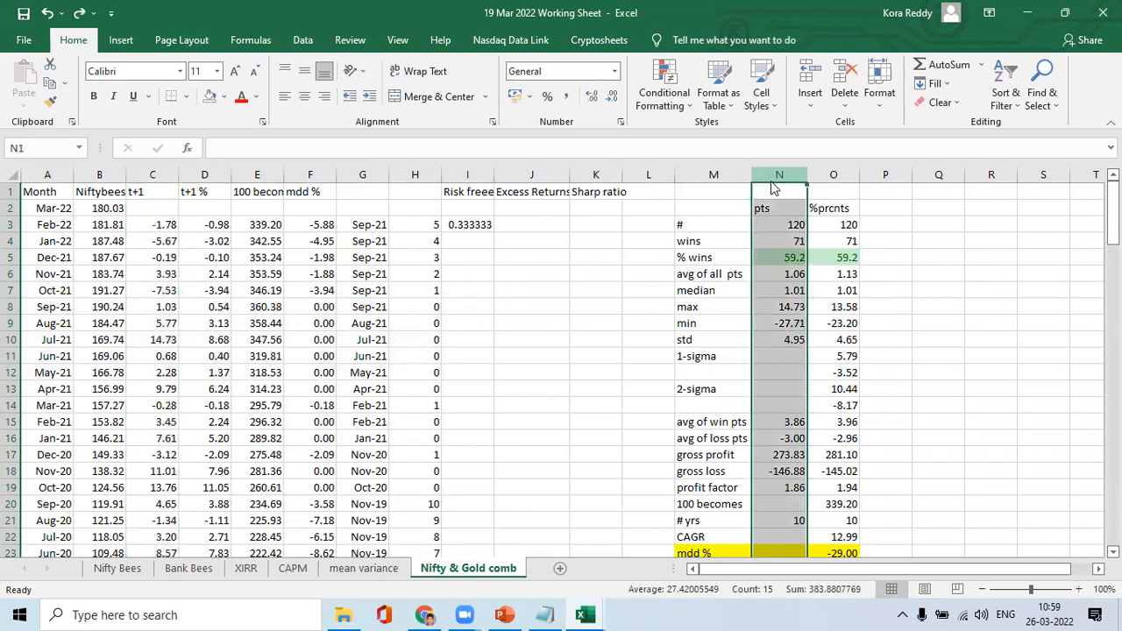
right_click(772, 187)
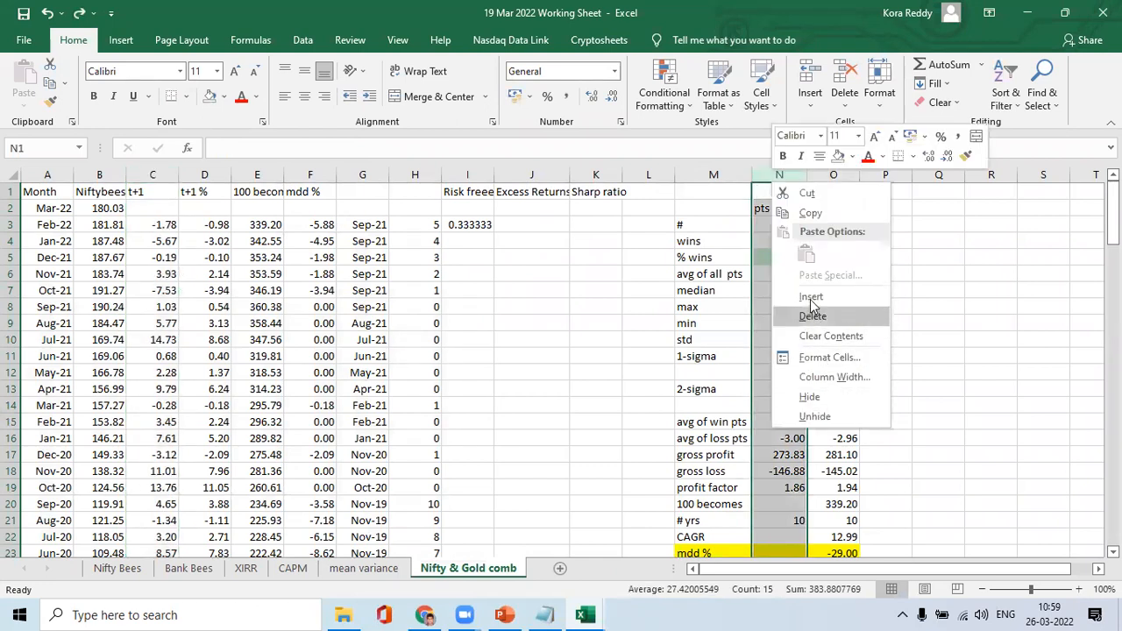
left_click(813, 317)
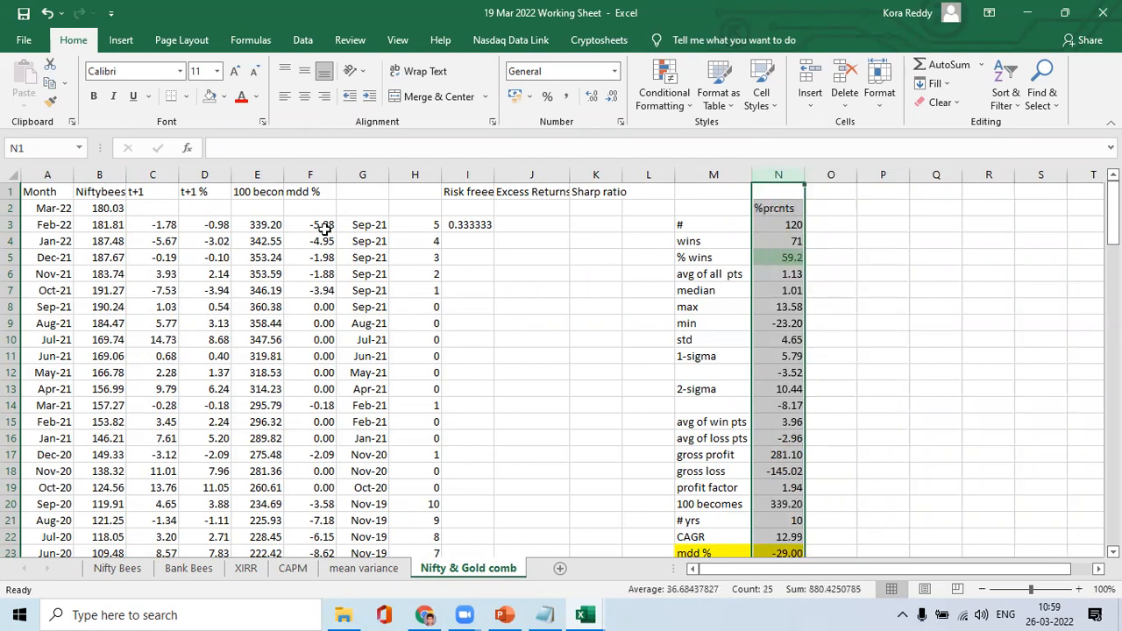
left_click(141, 174)
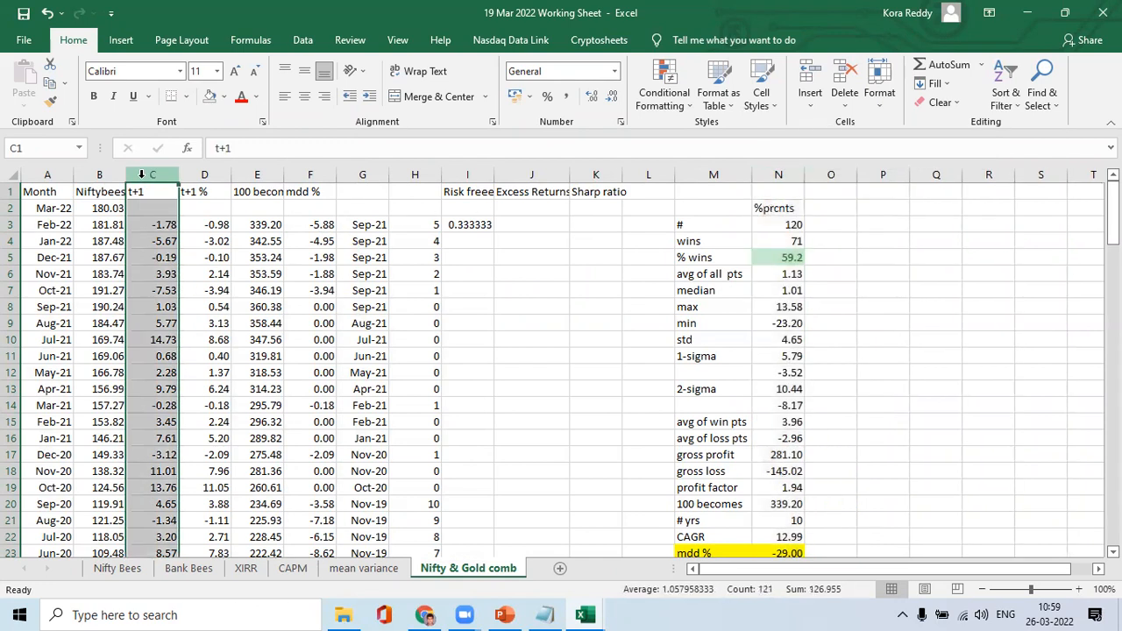
right_click(148, 188)
left_click(180, 311)
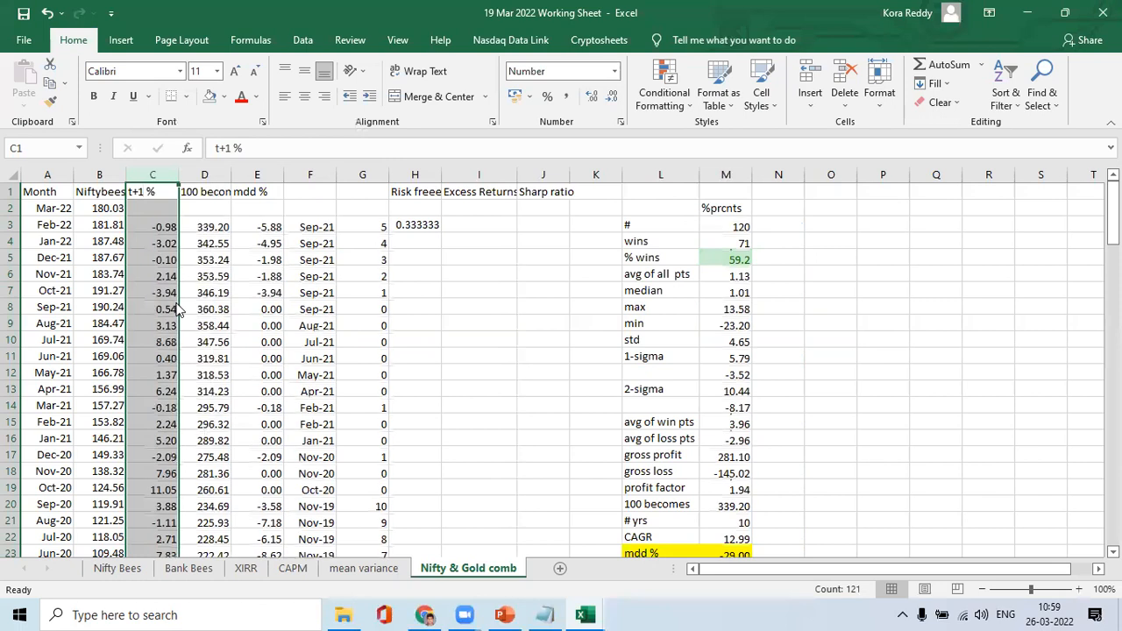
left_click(722, 225)
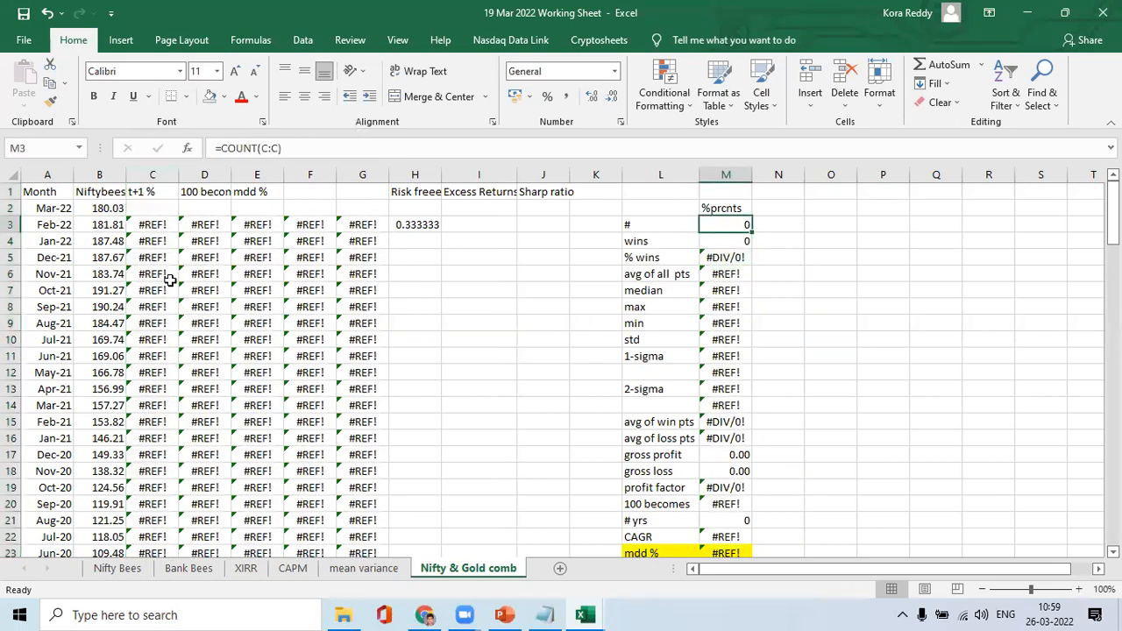
Copy the "100 becomes" column G1:G122 from the mean variance sheet and strip it to plain values through a text editor
left_click(90, 209)
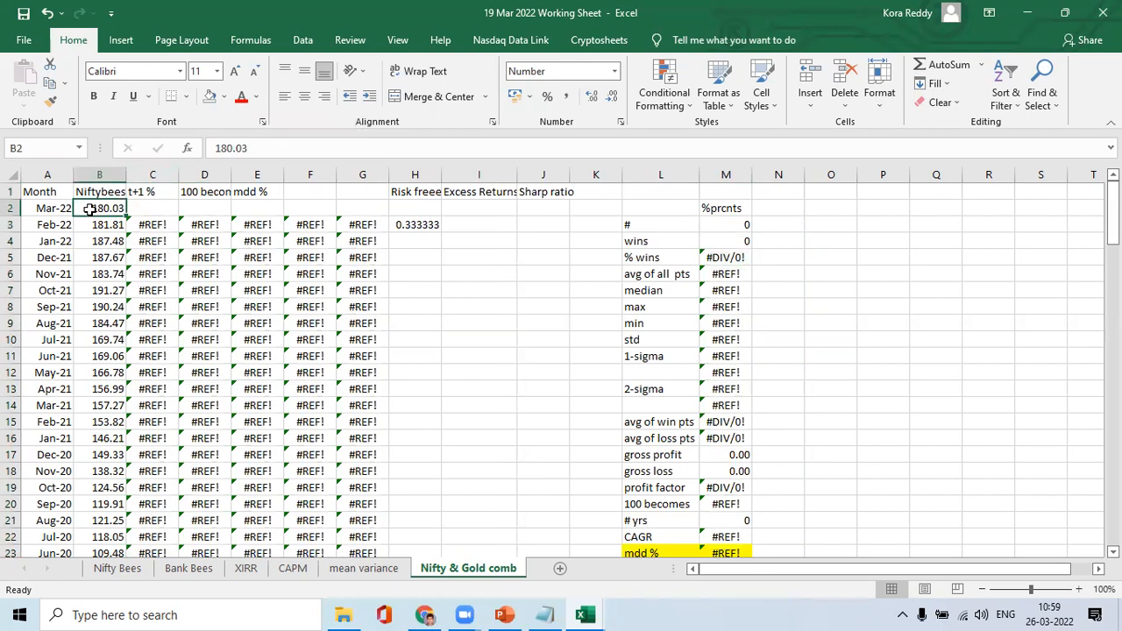
left_click(359, 574)
key("Up")
key("ctrl+shift+Down")
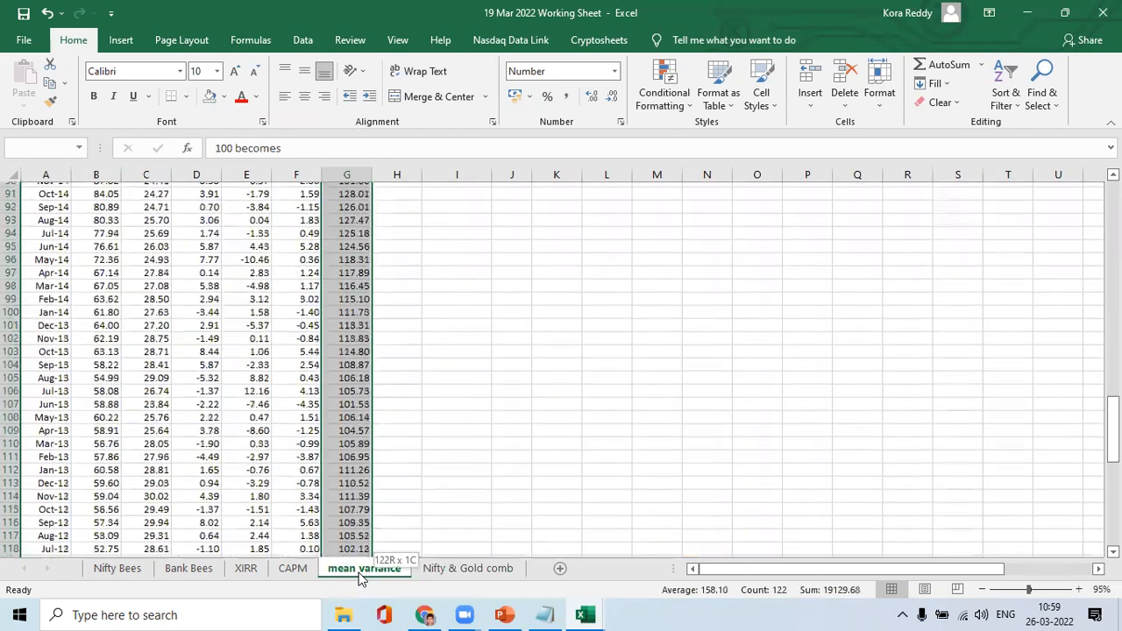
key("ctrl+c")
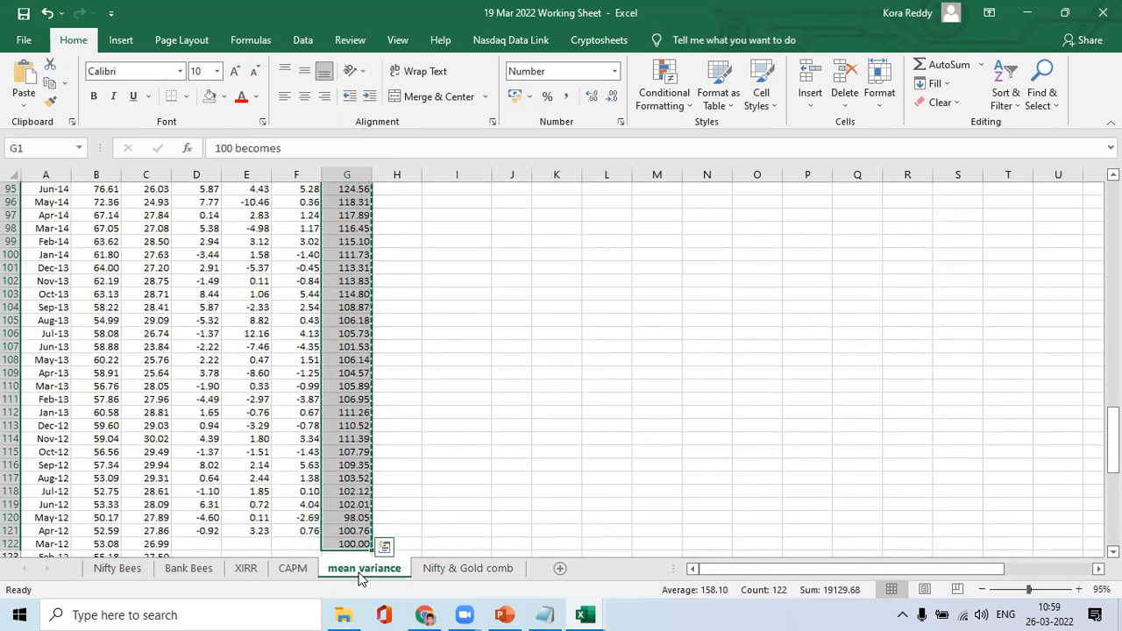
key("alt+Tab")
key("ctrl+a")
key("ctrl+v")
key("ctrl+a")
key("ctrl+x")
key("alt+Tab")
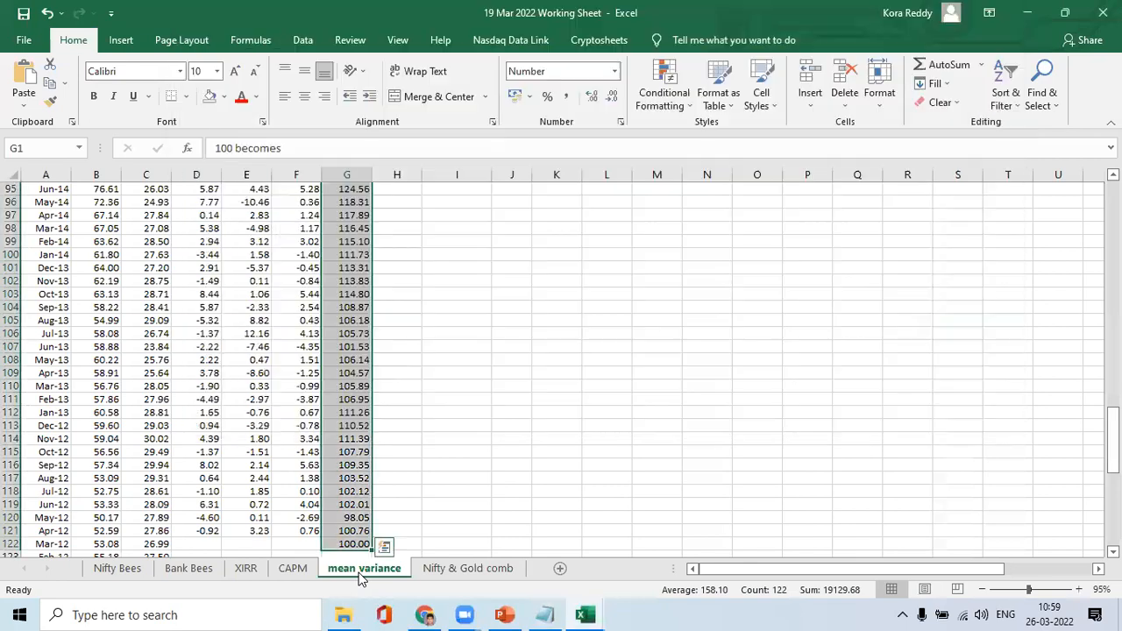
Paste the "100 becomes" values into column B of the Nifty & Gold comb sheet and head the column "Nifty & Gold"
left_click(454, 573)
key("Up")
key("ctrl+v")
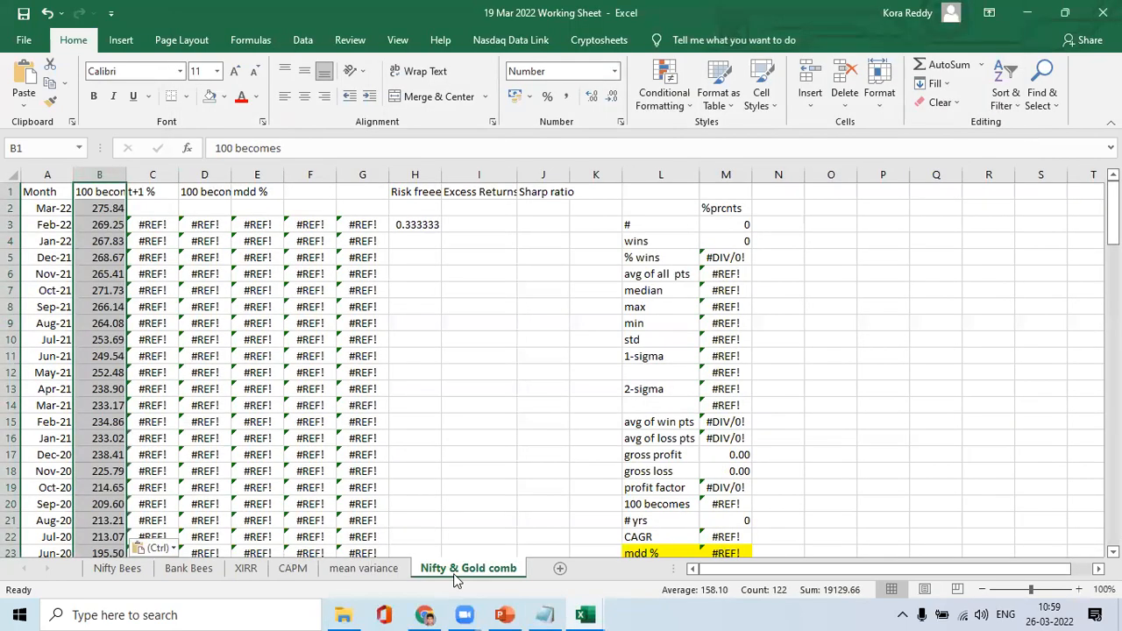
key("Up")
type("Ni")
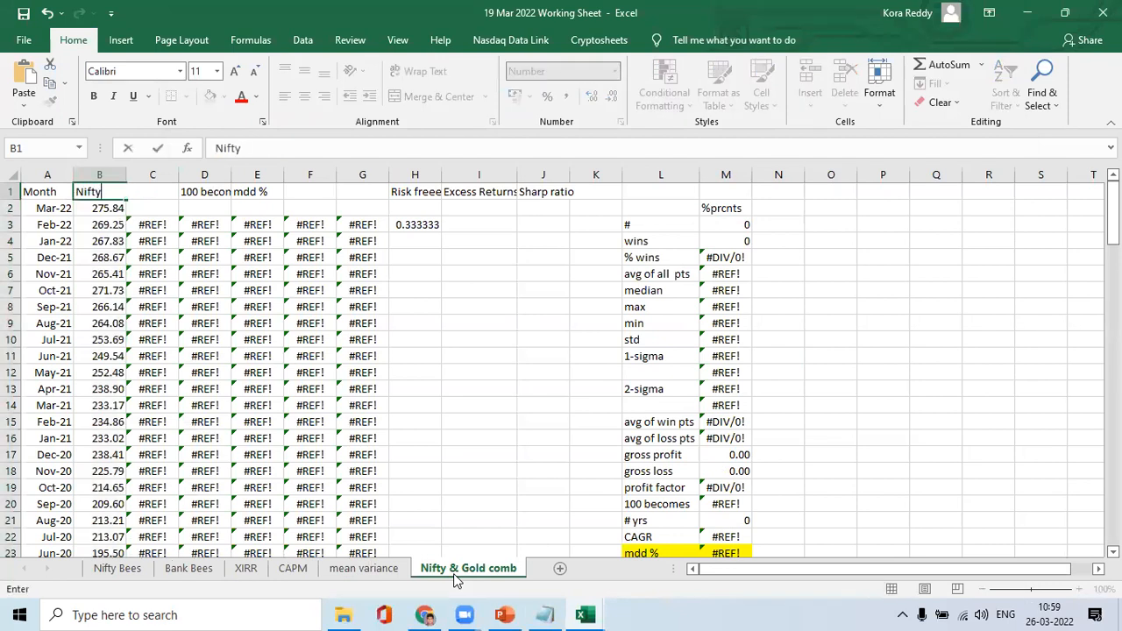
type("fty & Gold")
key("Return")
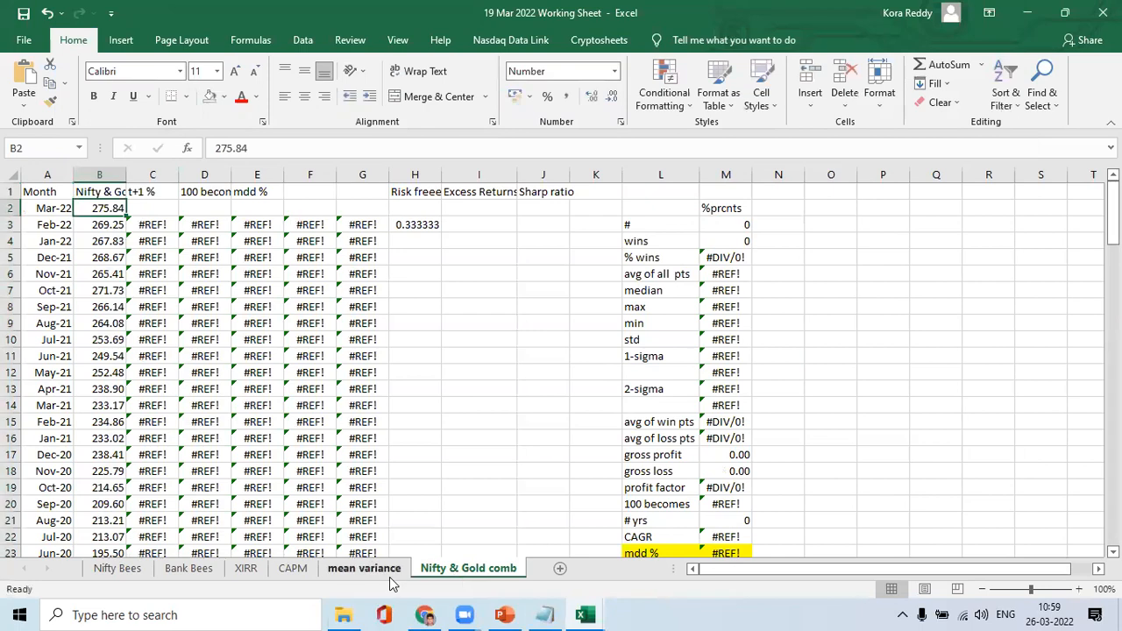
Copy the Month column from the mean variance sheet into column A of the Nifty & Gold comb sheet
left_click(389, 577)
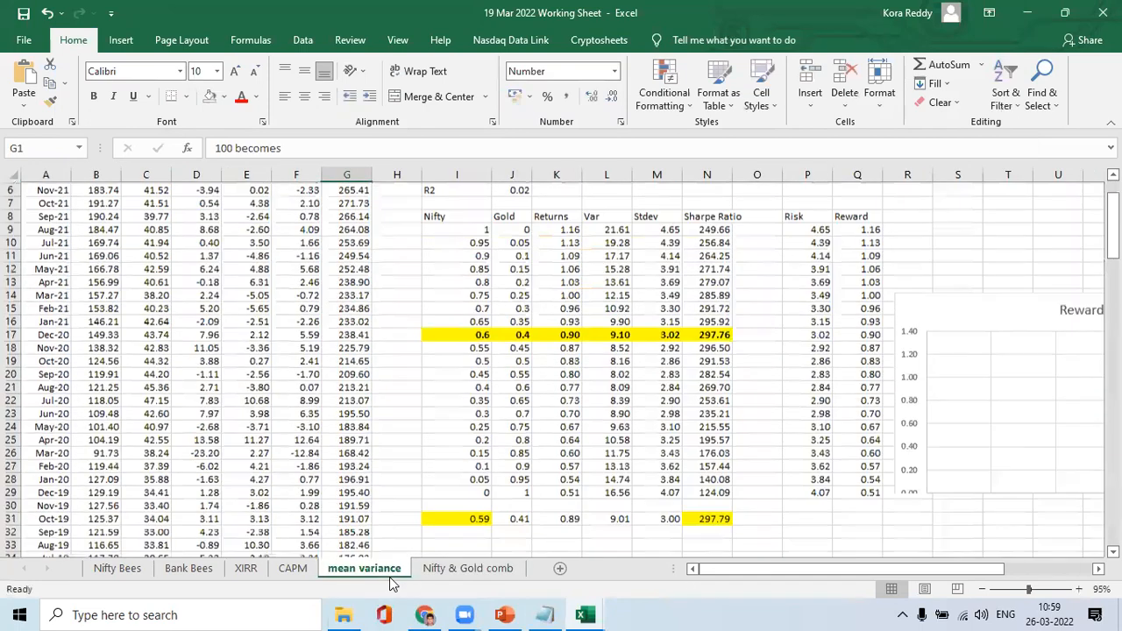
key("ctrl+Home")
key("ctrl+shift+Down")
key("ctrl+c")
left_click(469, 569)
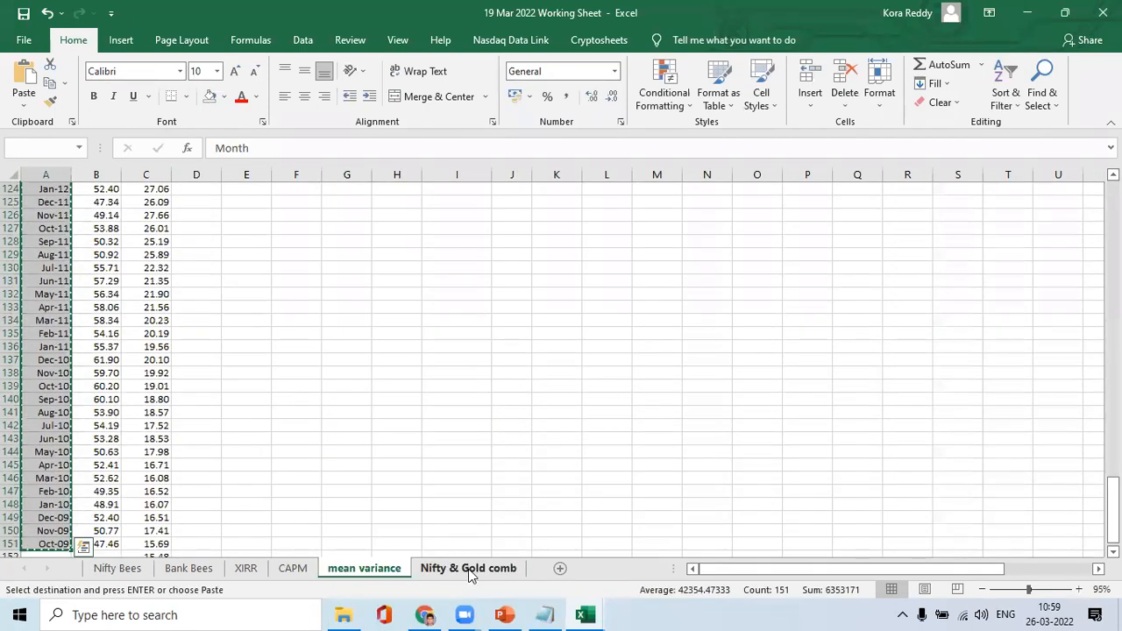
key("Right")
key("Down")
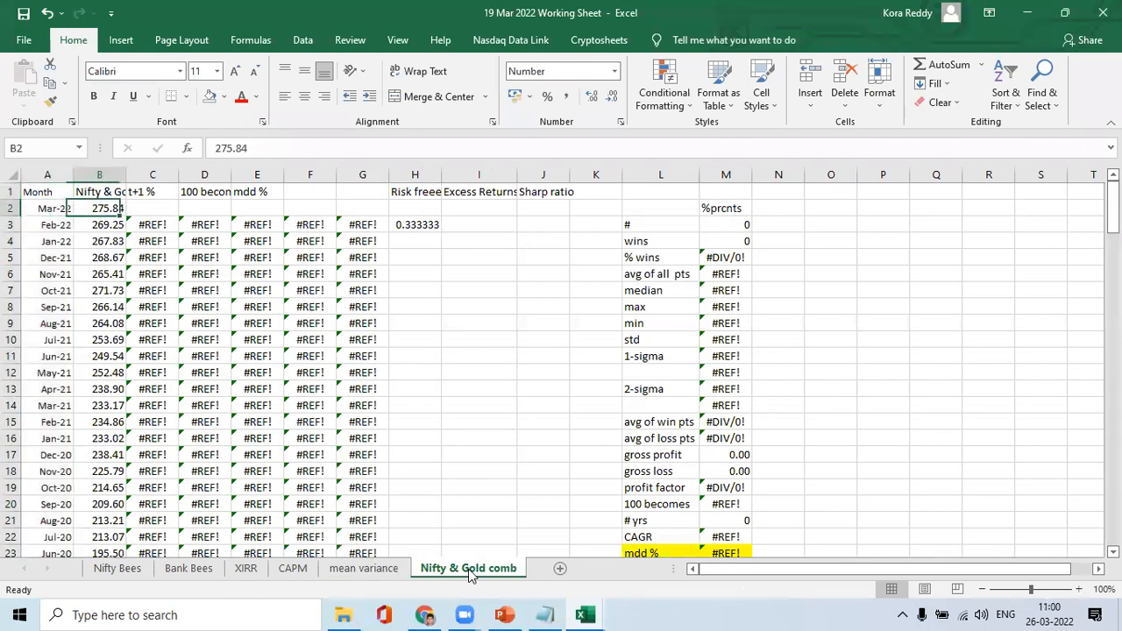
Change the header of the percentage return column in C1 to "t%"
key("Right")
key("Up")
type("t")
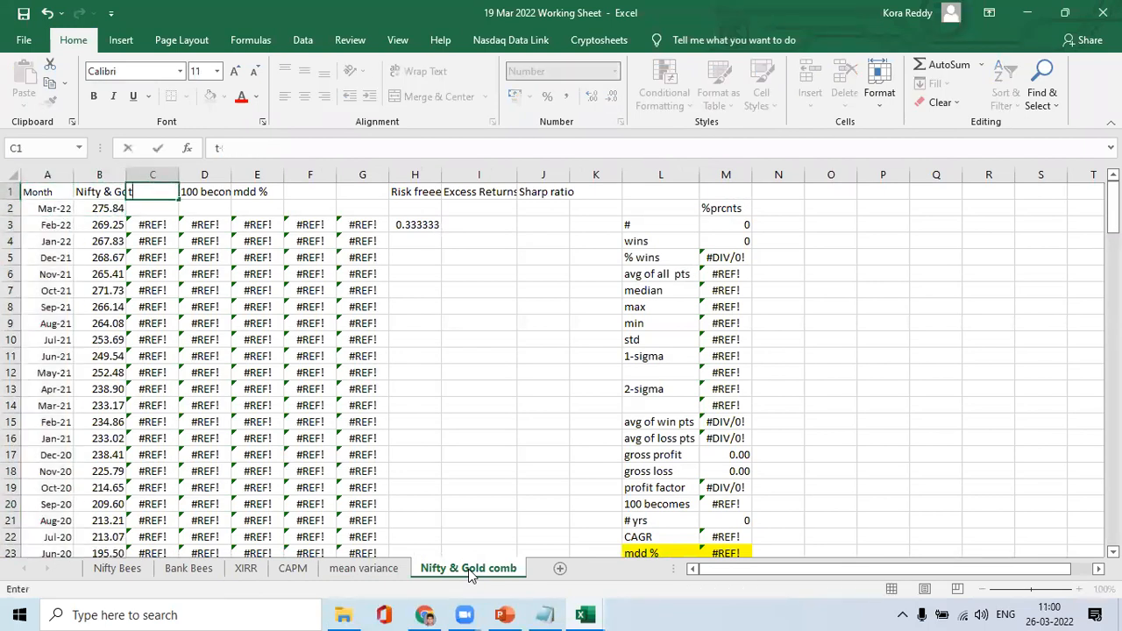
type("%")
key("Return")
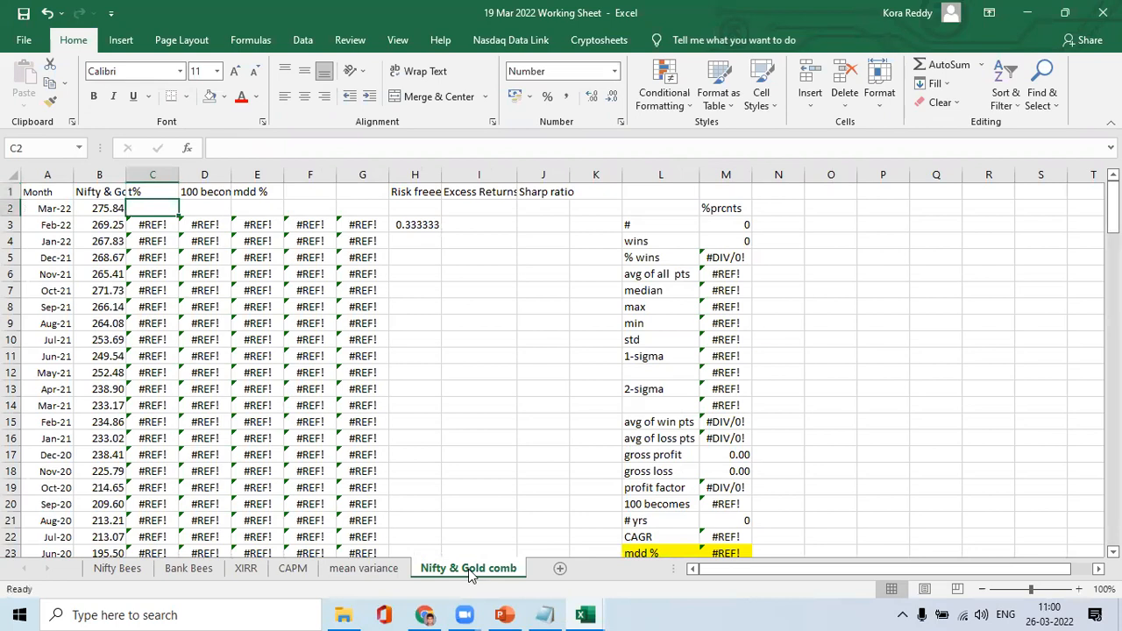
Enter the monthly return formula =B2*100/B3-100 in C2 and fill it down column C to row 122
type("=")
left_click(107, 207)
type("*100/")
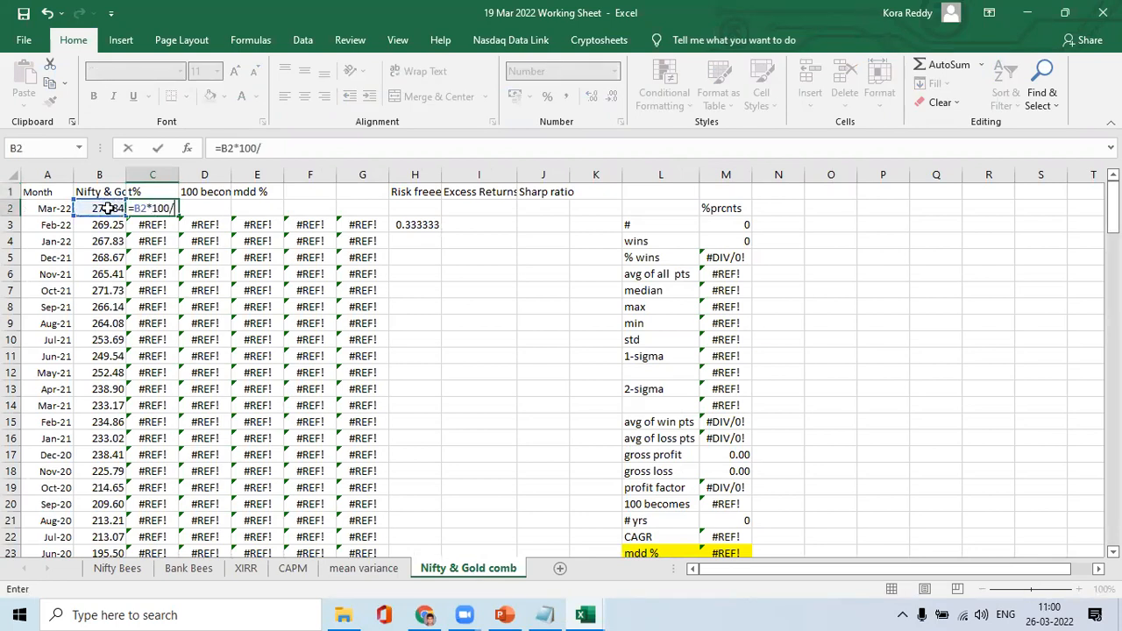
left_click(105, 225)
type("-100")
key("Return")
key("Up")
key("ctrl+c")
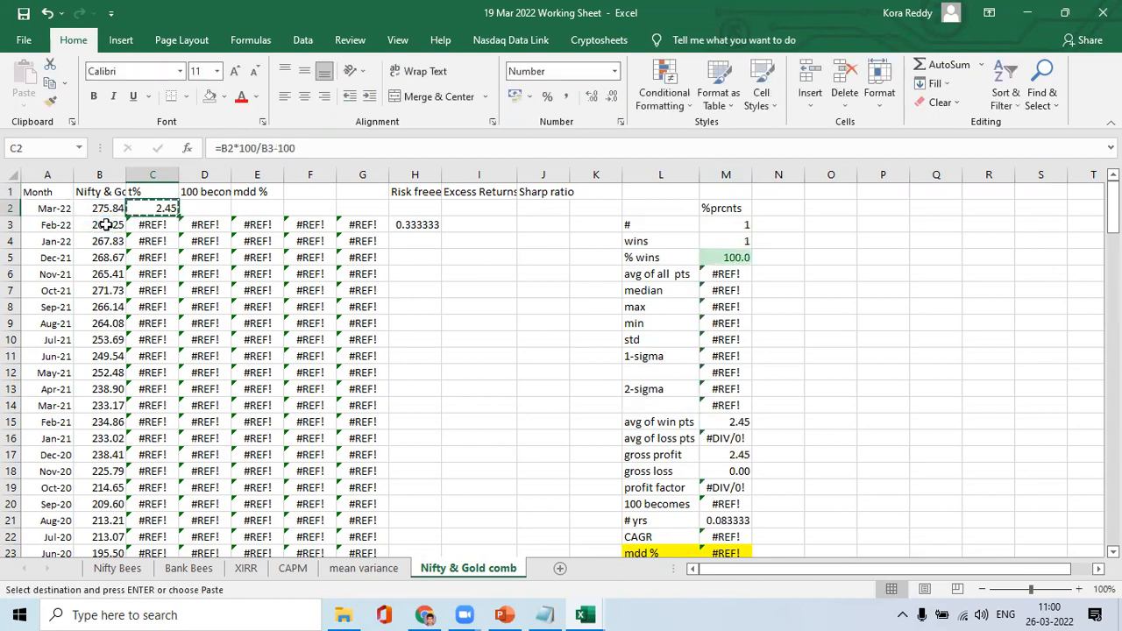
key("ctrl+shift+Down")
key("Return")
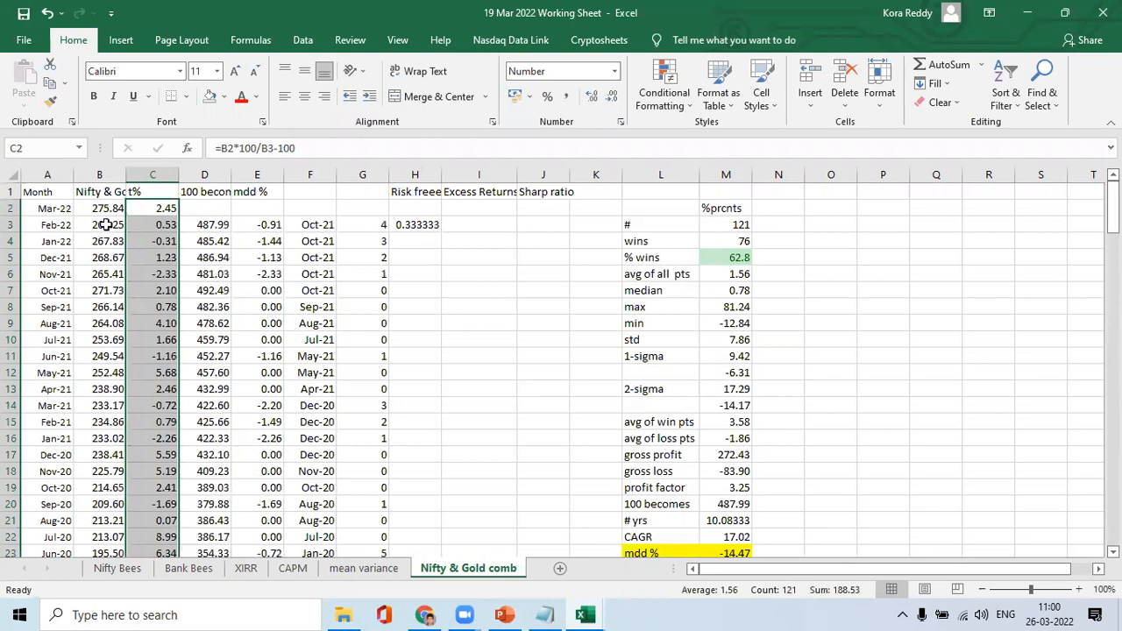
Clear the leftover Nifty Bees prices in column B from row 123 downward
key("ctrl+Down")
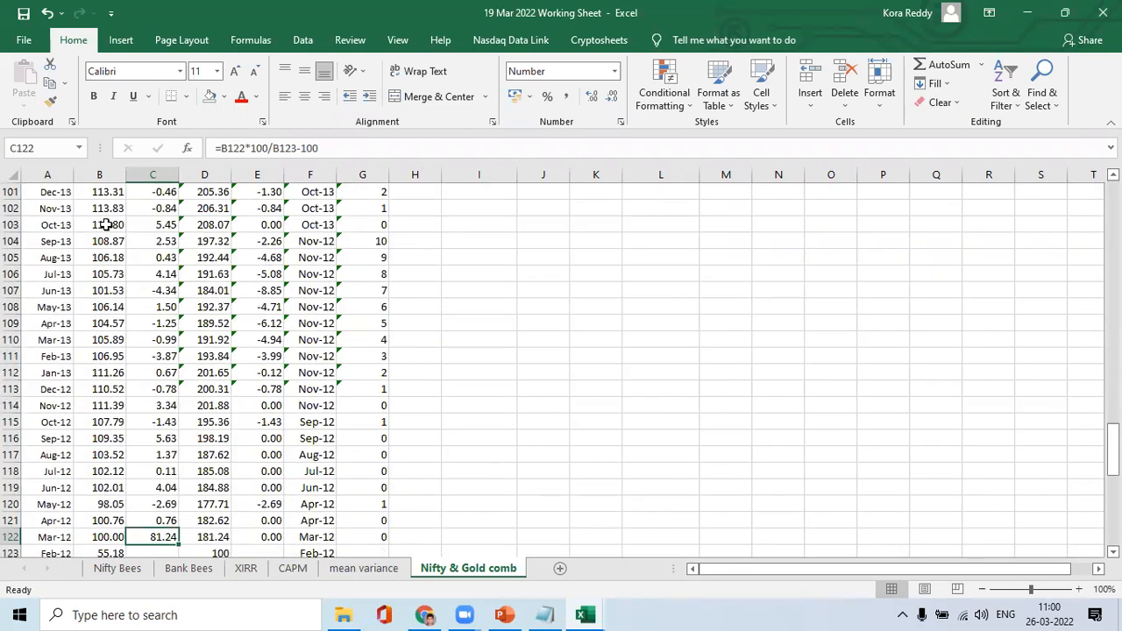
key("Left")
key("Down")
key("ctrl+shift+Down")
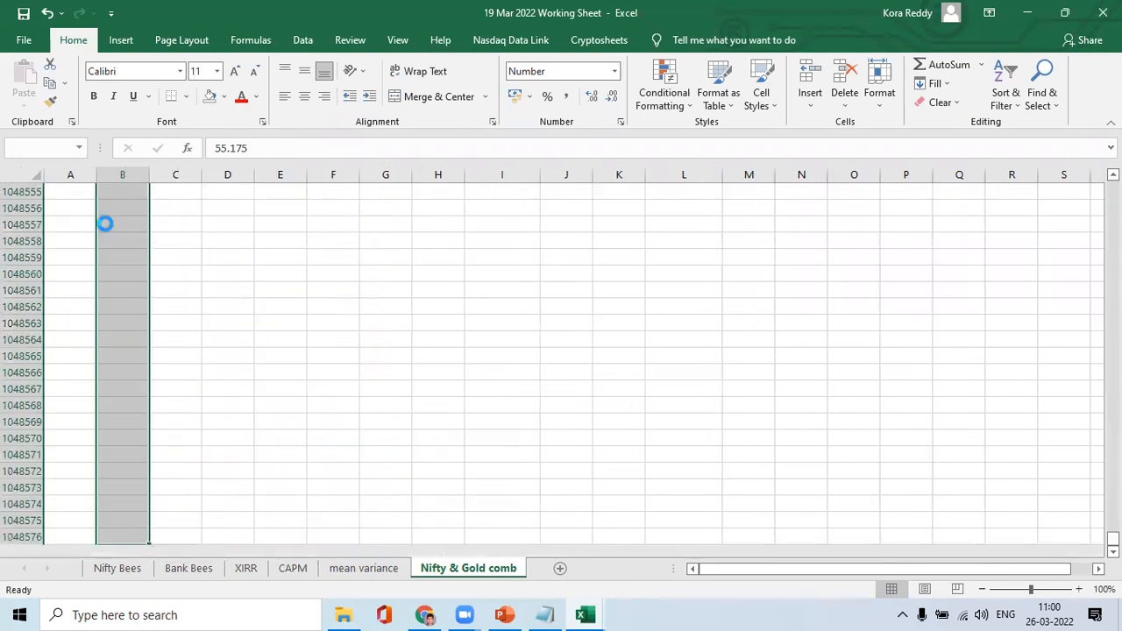
key("ctrl+BackSpace")
Clear the formulas in C122:G122 of the Mar-12 row
key("Up")
key("Right")
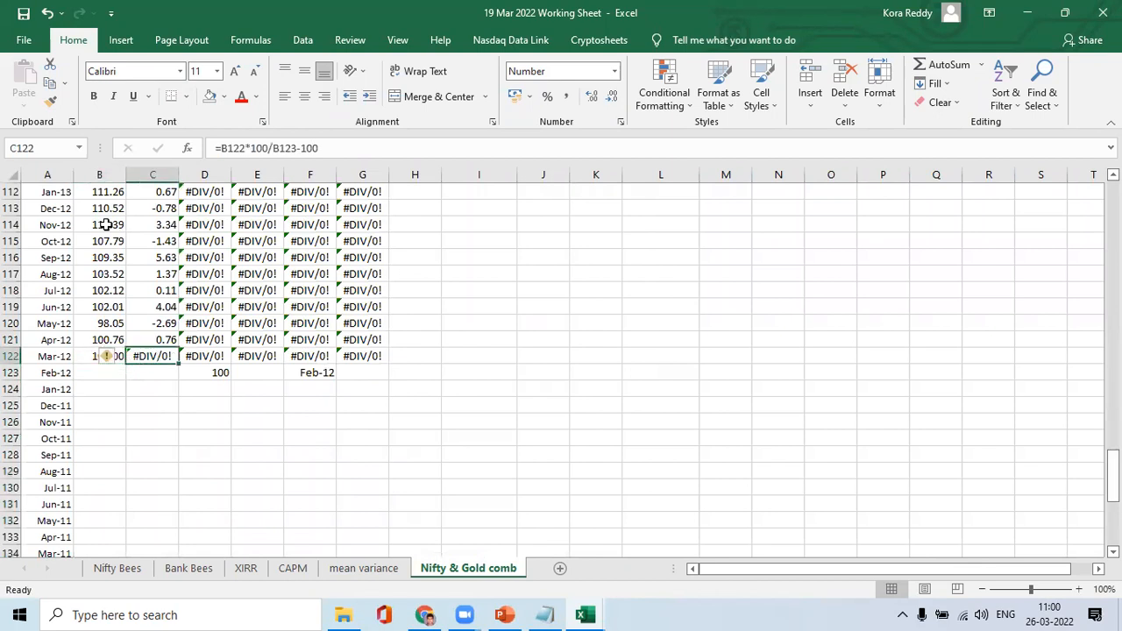
key("ctrl+shift+Right")
key("Delete")
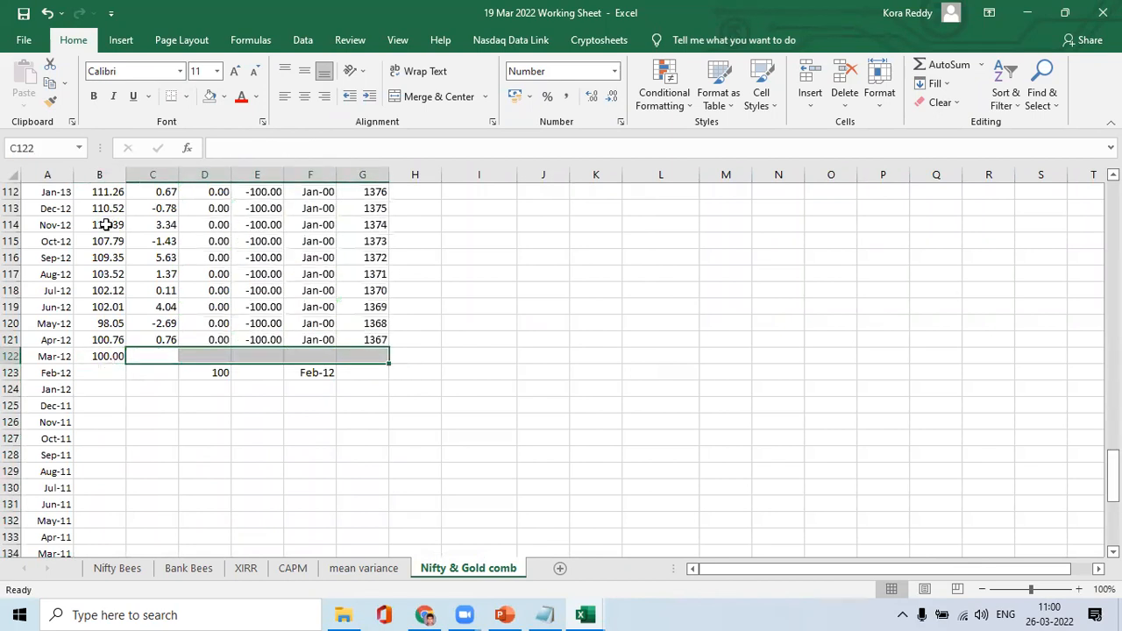
Try to clear the starting values in D123:F123 of the Feb-12 row
key("Down")
key("Right")
key("shift+Right")
key("shift+Right")
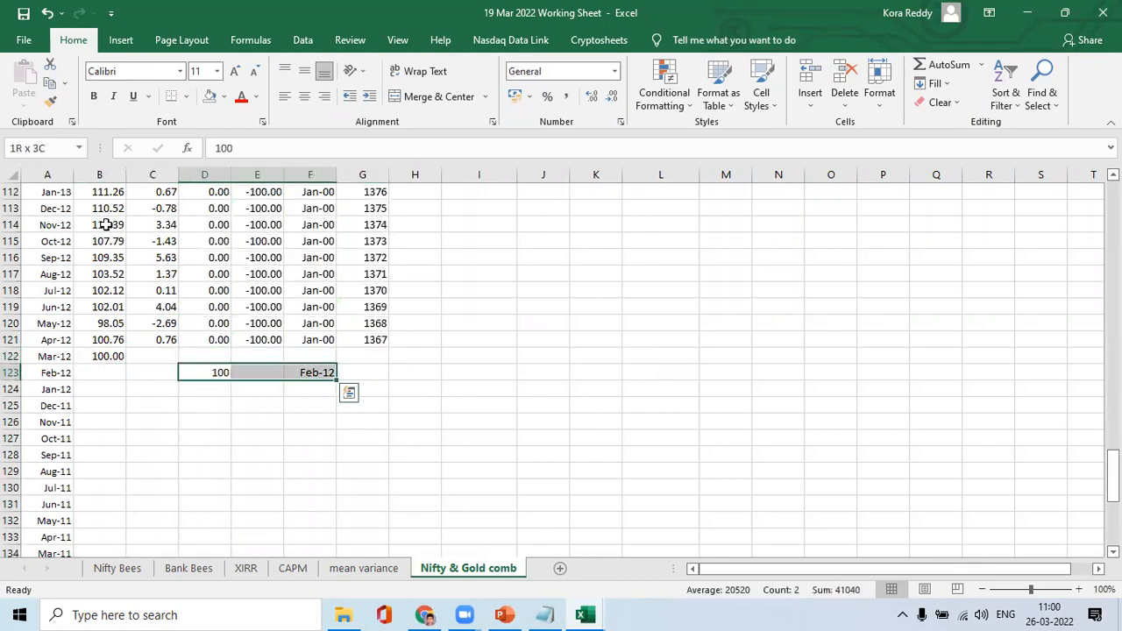
key("Delete")
key("ctrl+z")
Move the starting values 100 and Feb-12 from D123:F123 up to D122:F122
key("Up")
key("Down")
key("shift+Right")
key("shift+Right")
key("ctrl+c")
key("Up")
key("ctrl+v")
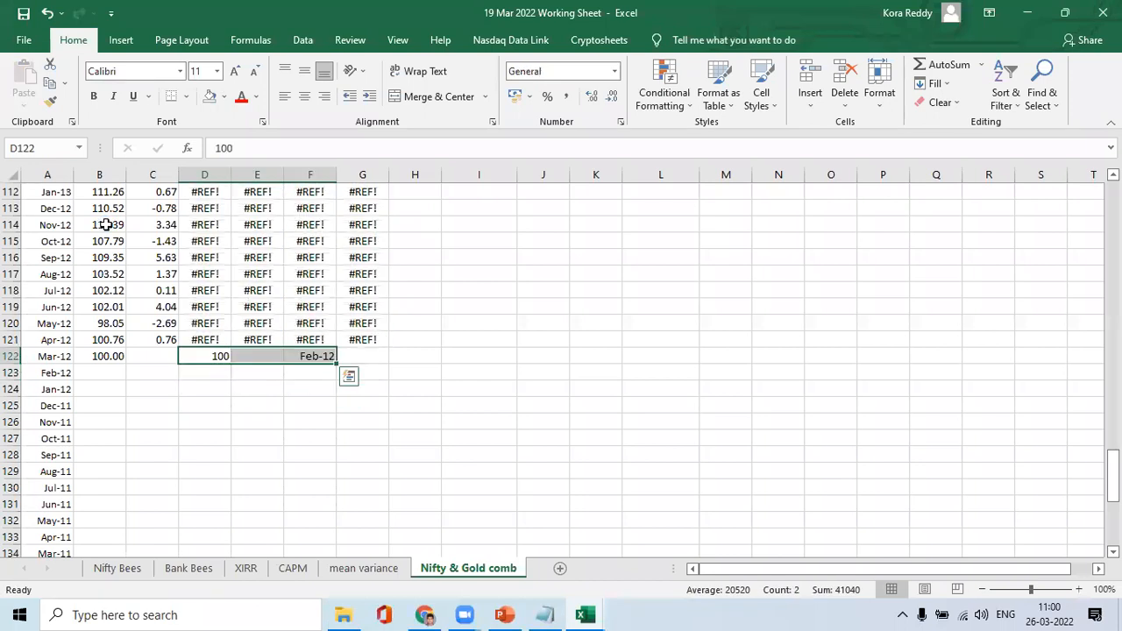
Repair the broken reference in D121 so the Apr-12 growth formula reads =D122*(100+C121)/100
key("Up")
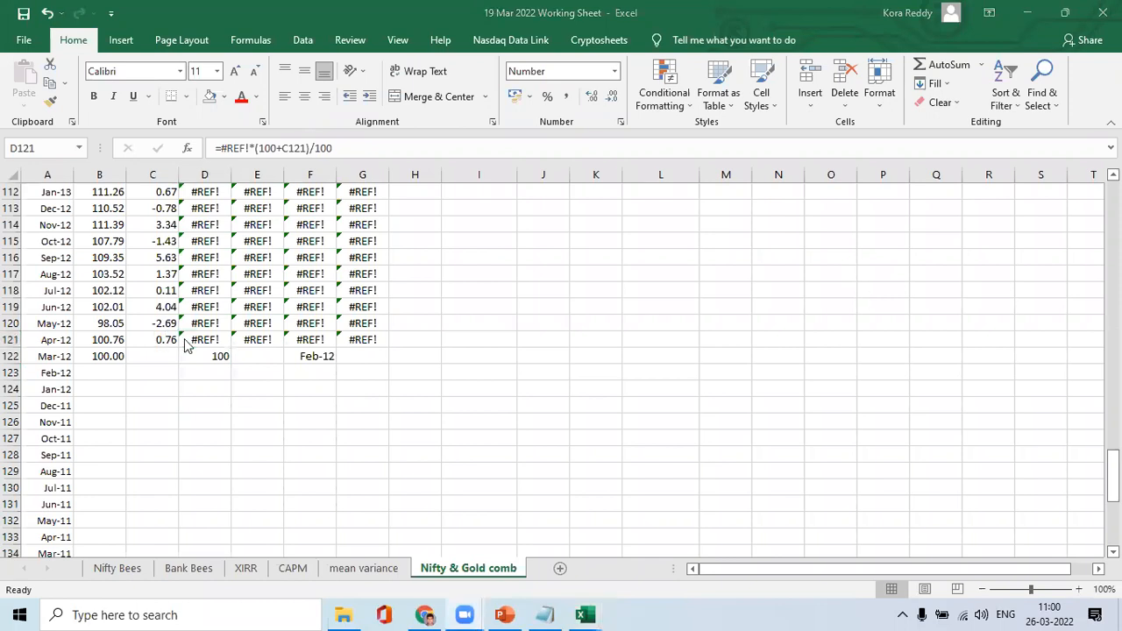
left_click(254, 148)
left_click_drag(253, 148, 220, 148)
key("BackSpace")
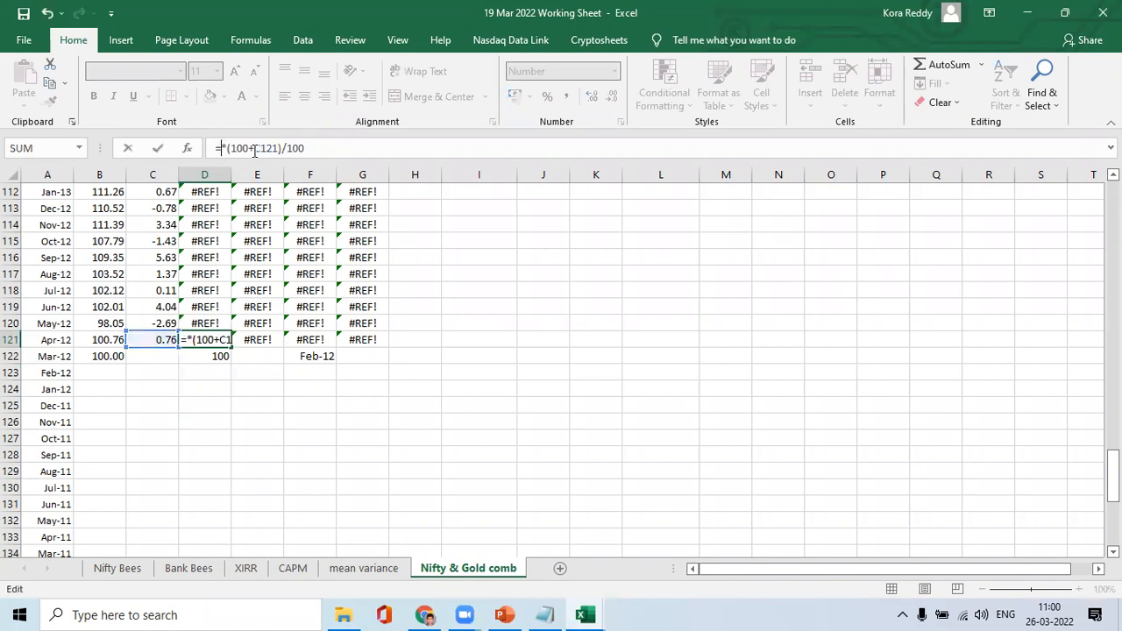
left_click(217, 355)
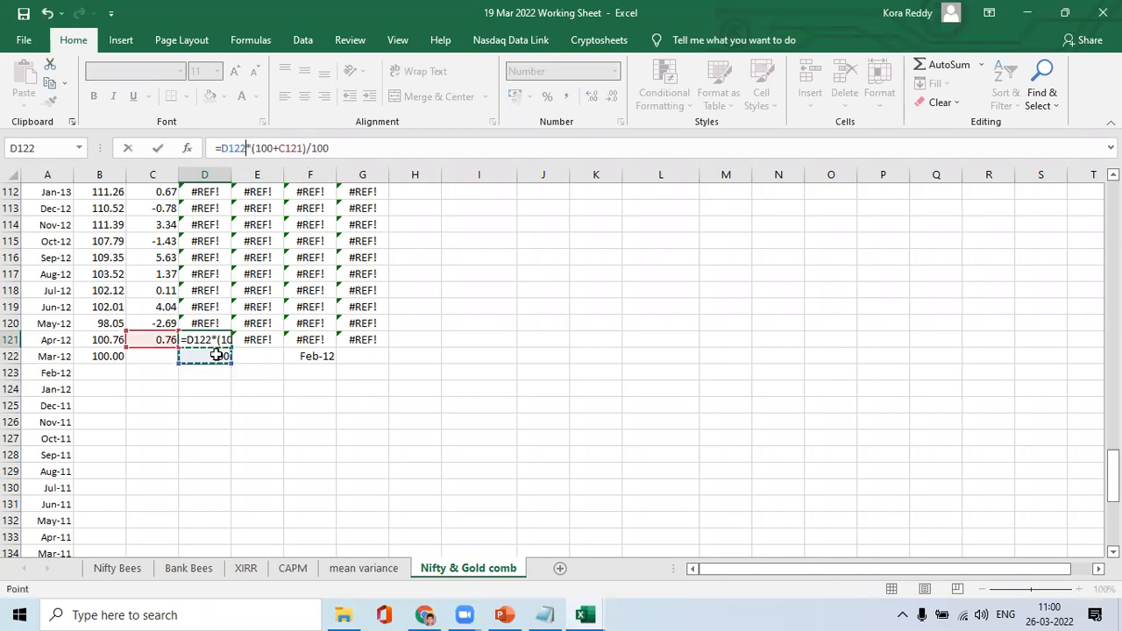
key("Return")
key("Up")
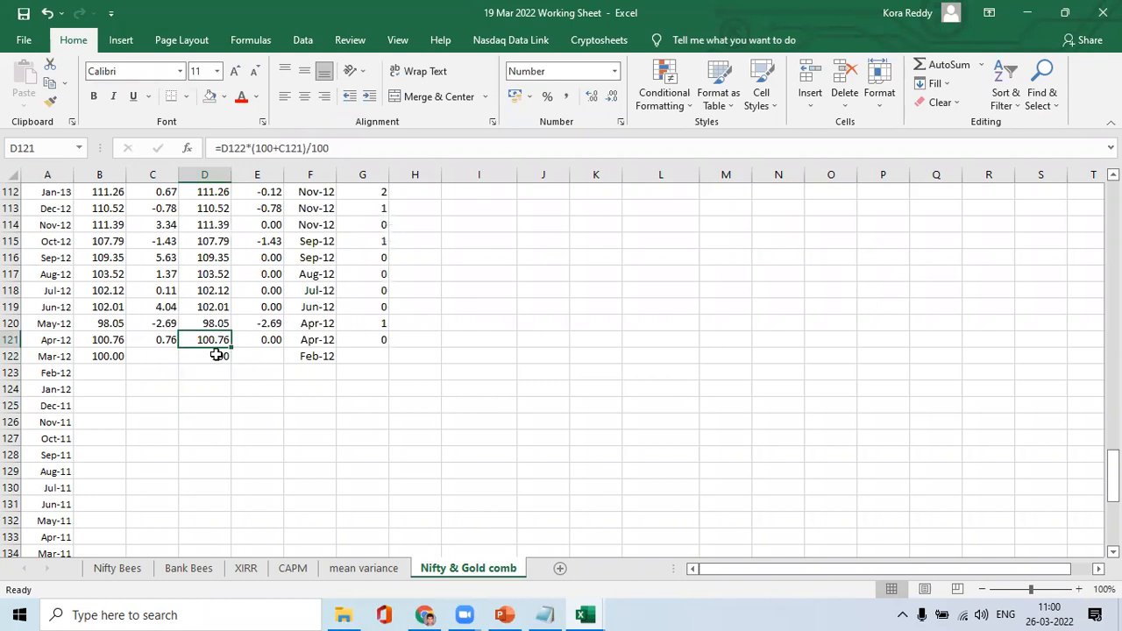
Copy the "100 becomes" formula from D3 up into D2 for Mar-22
left_click(217, 355)
key("ctrl+Up")
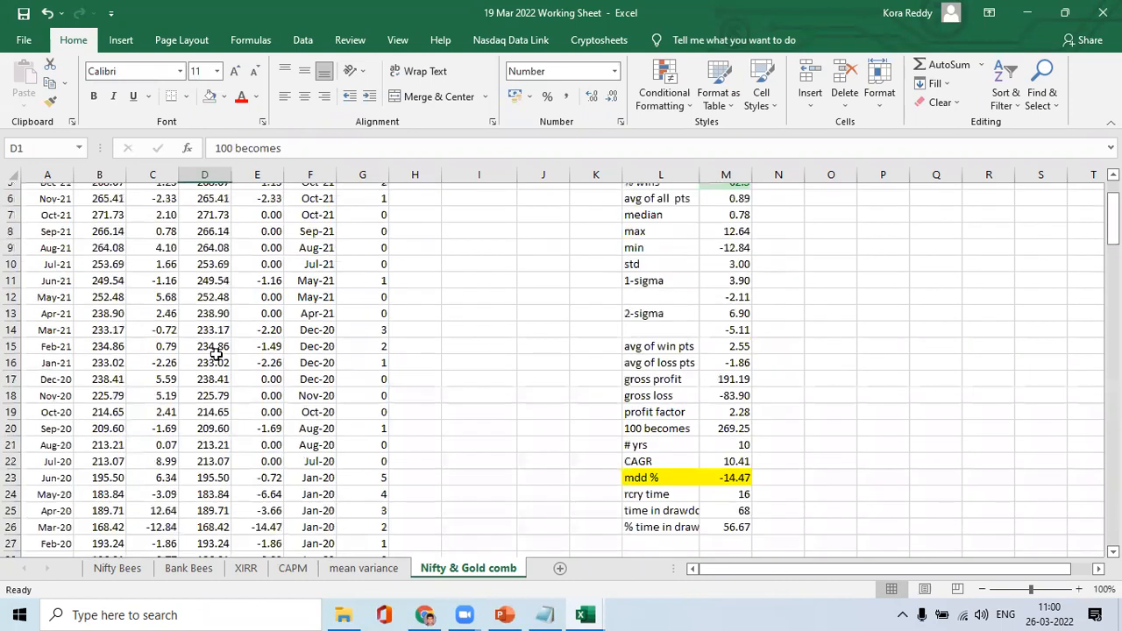
key("Down")
key("Down")
key("ctrl+c")
key("Up")
key("ctrl+v")
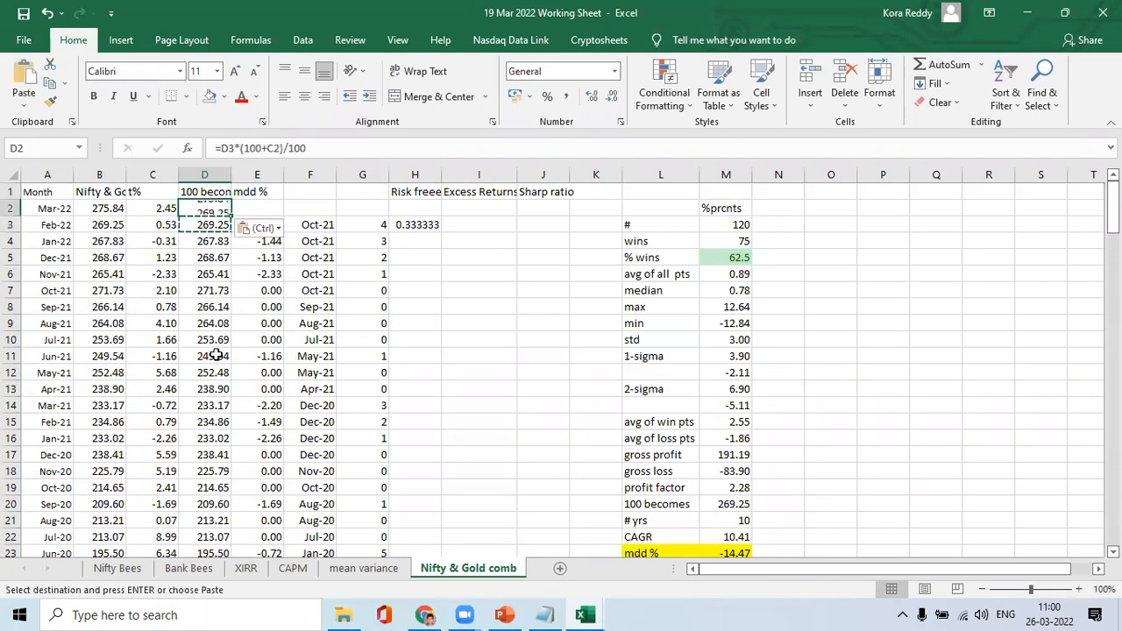
key("Escape")
Copy the drawdown, peak-month and duration formulas from E3:G3 up into E2:G2
key("Down")
key("Right")
key("shift+Right")
key("shift+Right")
key("ctrl+c")
key("Up")
key("ctrl+v")
key("Escape")
key("Right")
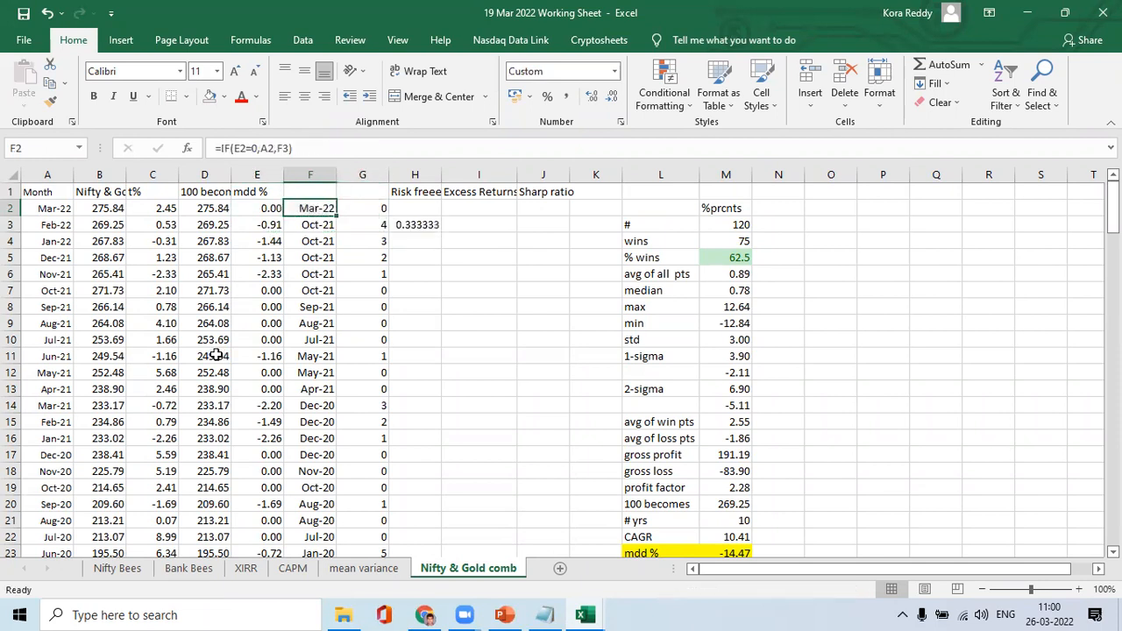
Clear the risk-free returns header and its value from H1:H3
key("Right")
key("Right")
key("Down")
key("Up")
key("Up")
key("shift+Down")
key("shift+Down")
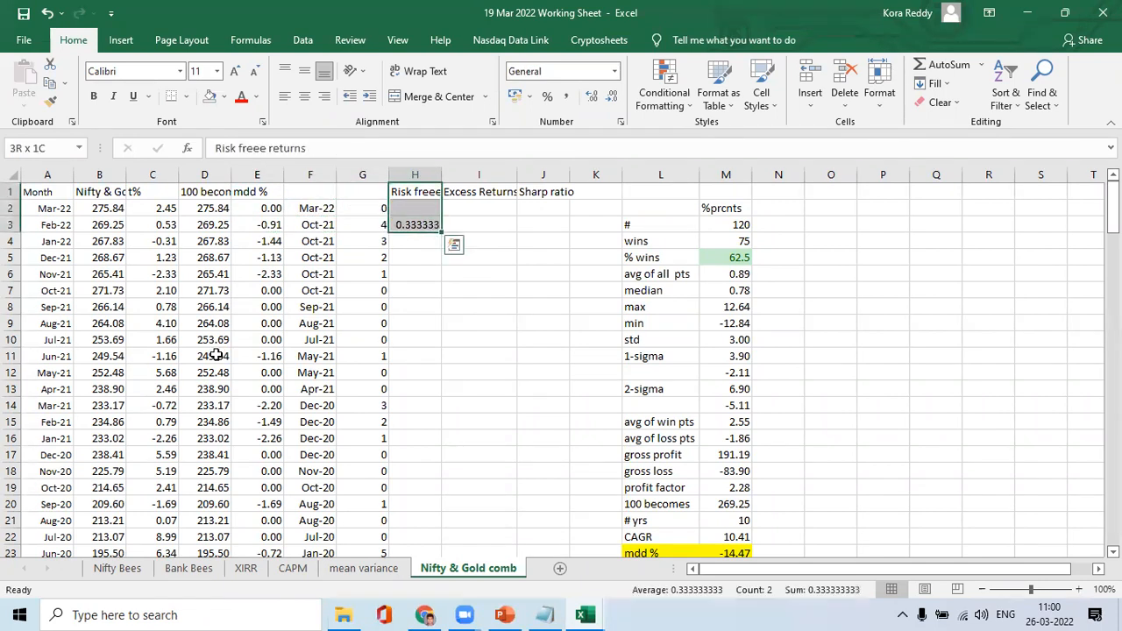
key("Delete")
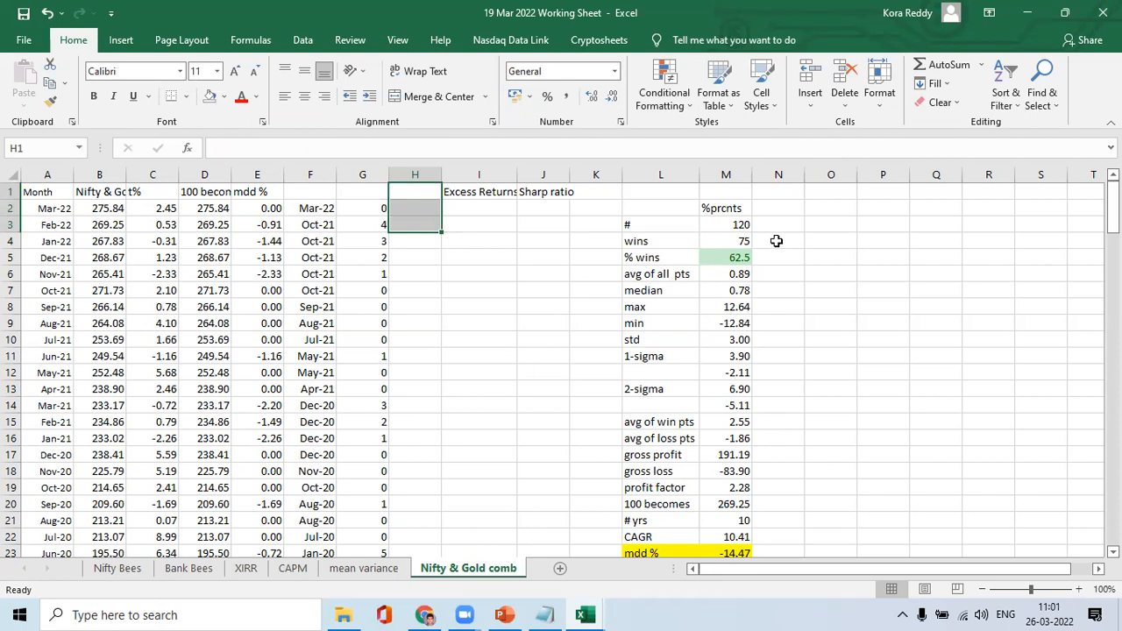
Shorten the "avg of all pts" label in L6 to "avg"
left_click(724, 244)
left_click(721, 258)
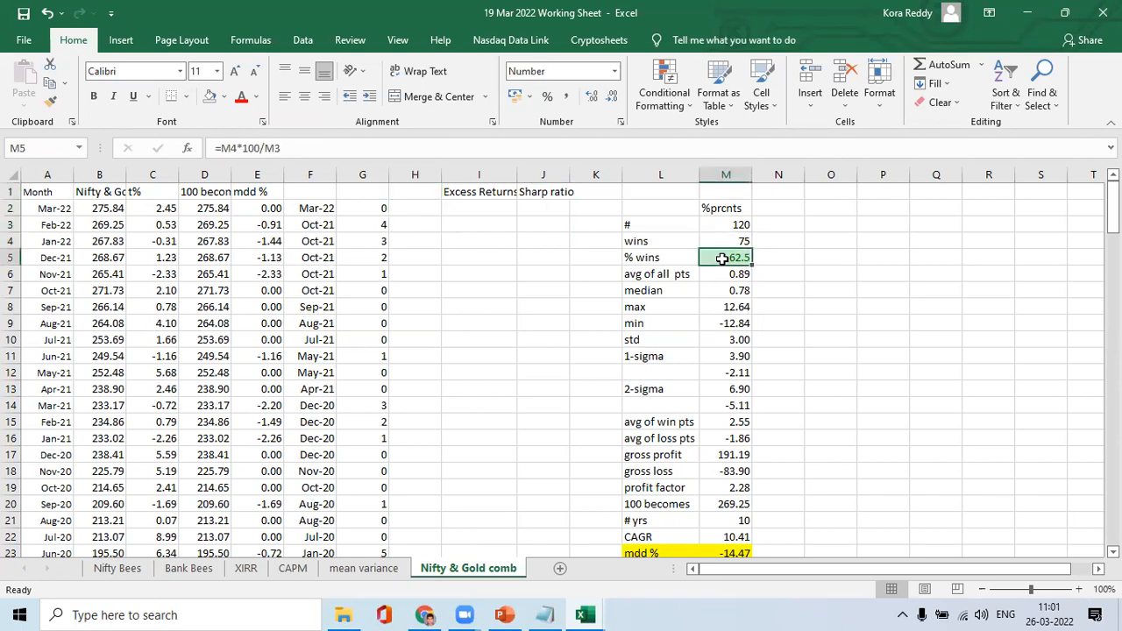
key("Down")
key("Left")
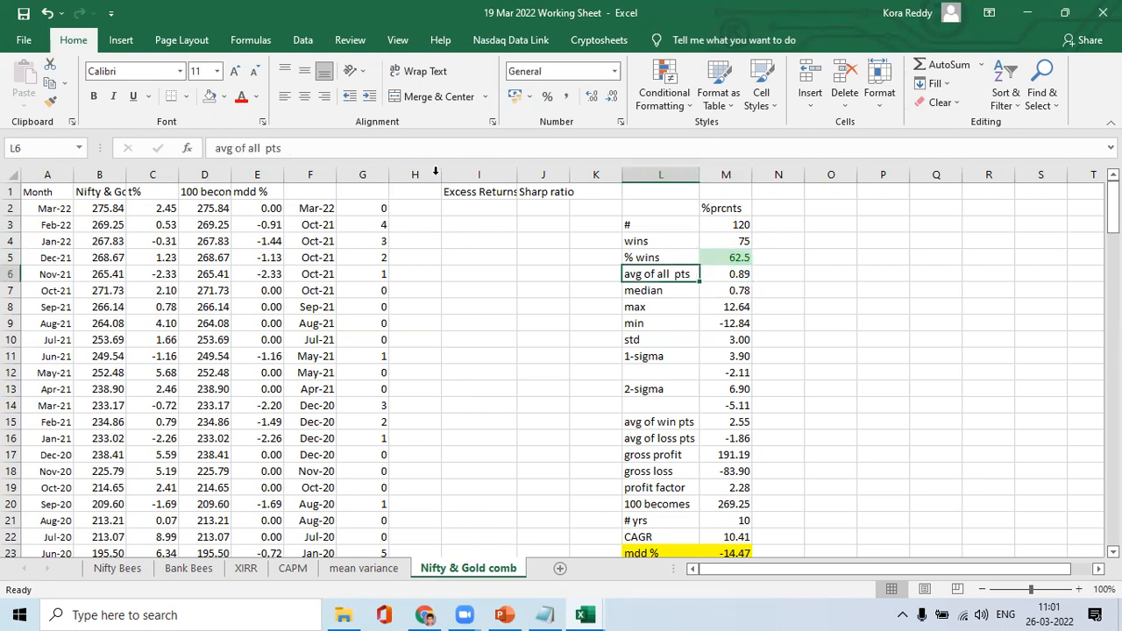
left_click(325, 149)
key("ctrl+shift+Left")
key("ctrl+shift+Left")
key("ctrl+shift+Left")
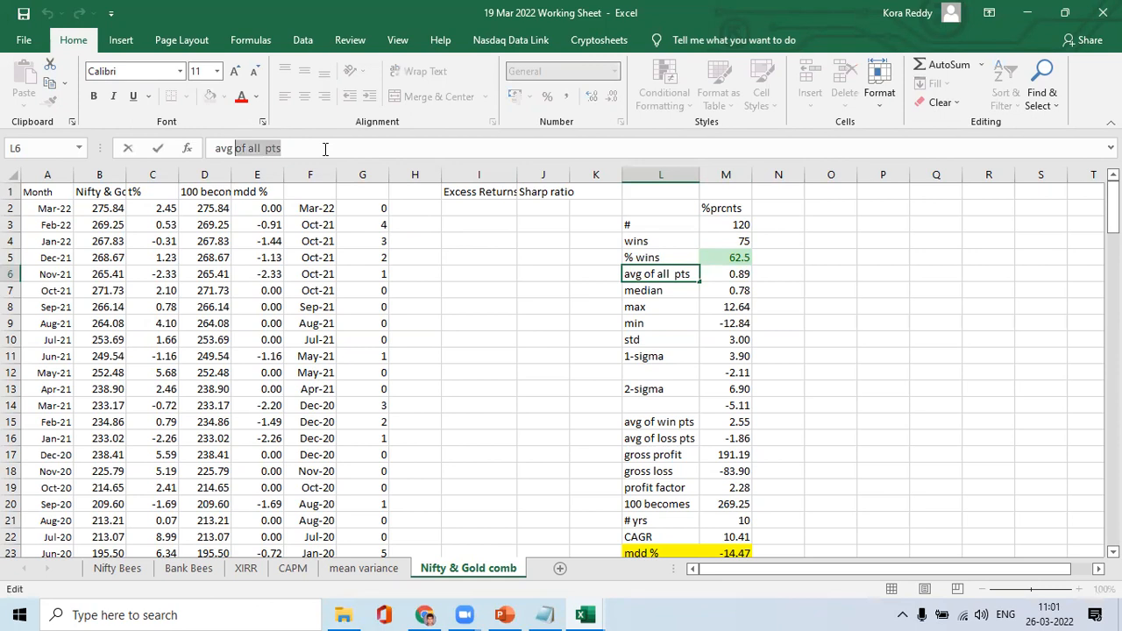
key("BackSpace")
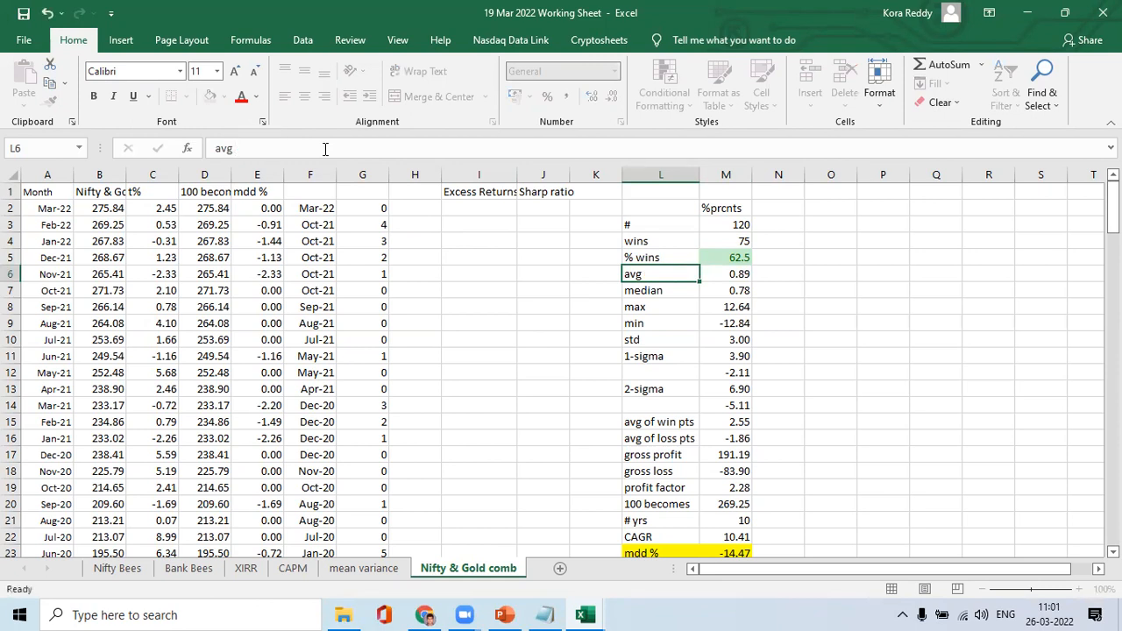
key("Return")
Look through the statistics table in columns L and M, from the sigma values down to the drawdown figures
key("Down")
key("Down")
key("Down")
key("Down")
key("Down")
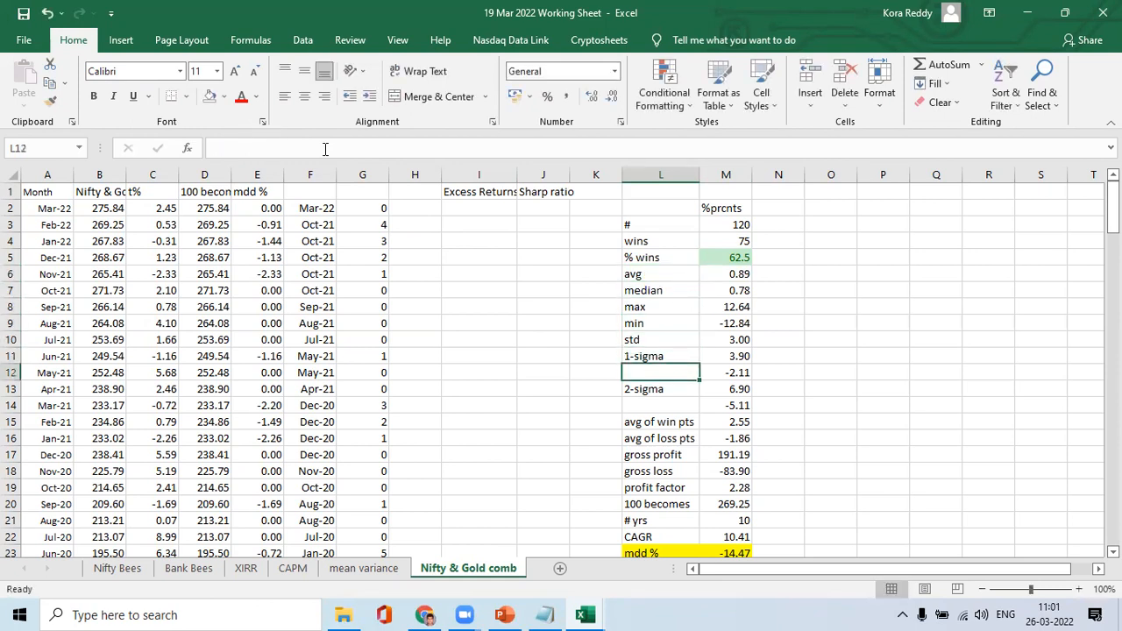
key("Down")
key("Down")
key("Right")
key("Down")
key("Down")
key("Down")
key("Down")
key("Down")
key("Down")
key("Down")
key("Down")
key("Down")
key("Down")
key("Down")
key("Down")
key("Down")
key("Down")
key("Down")
key("Down")
key("Down")
key("Down")
key("Down")
key("Down")
key("Down")
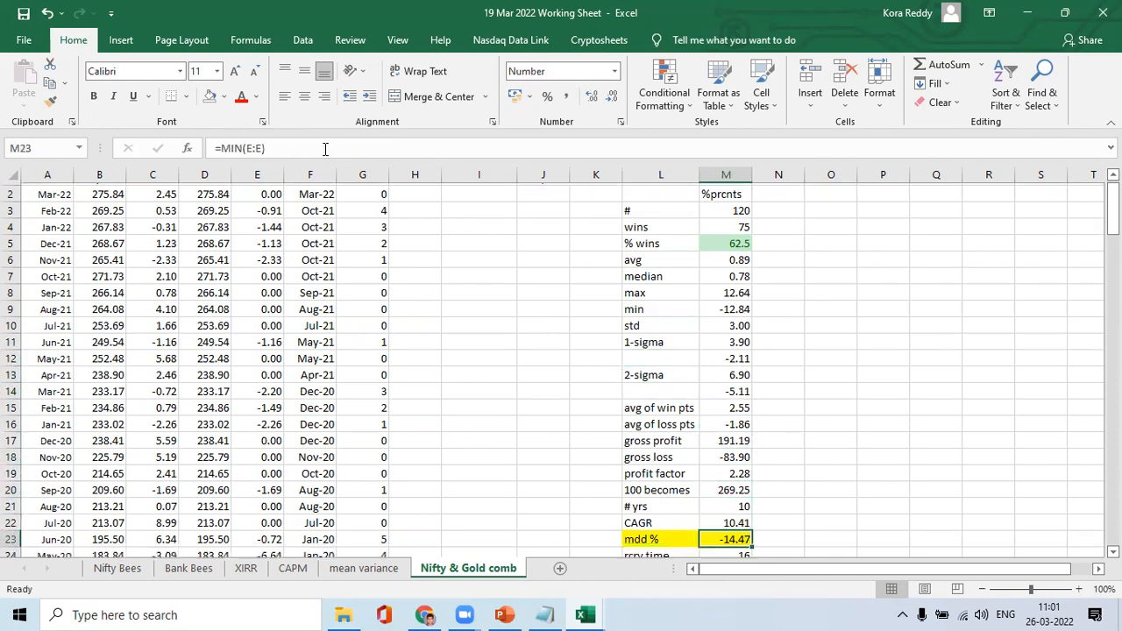
key("Up")
key("Up")
key("Up")
key("Up")
key("Up")
key("Up")
key("Up")
key("Up")
key("Up")
key("Up")
key("Up")
key("Up")
key("Up")
key("Up")
key("Up")
key("Up")
key("Up")
key("Up")
key("Up")
key("Up")
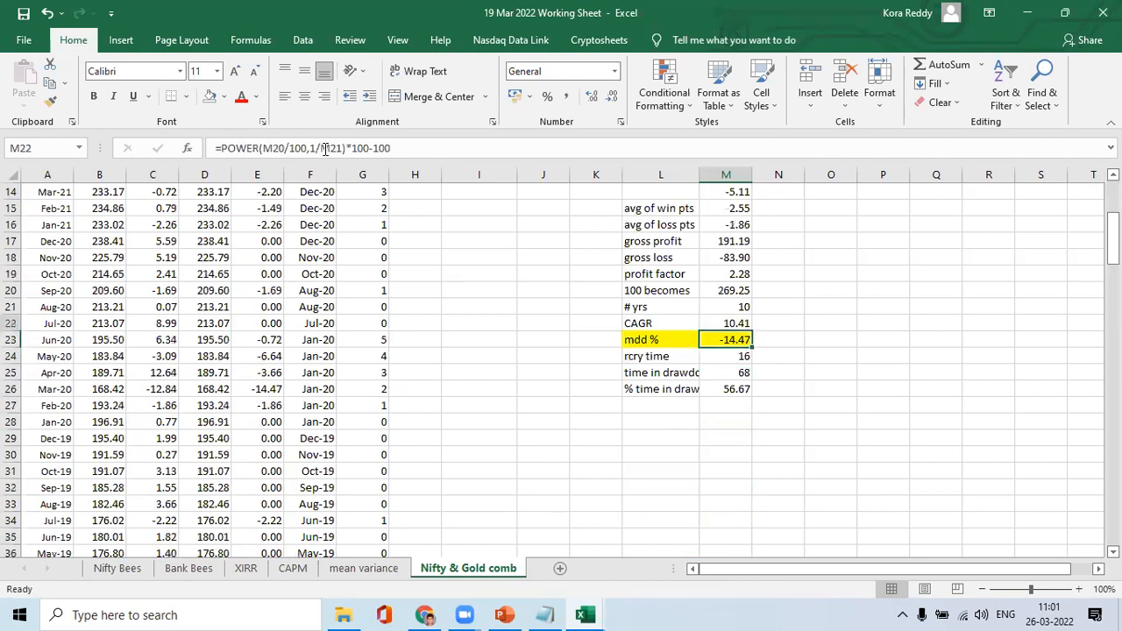
Rename the labels in L15 and L16 as "avg win" and "avg loss"
key("Down")
key("Left")
key("Down")
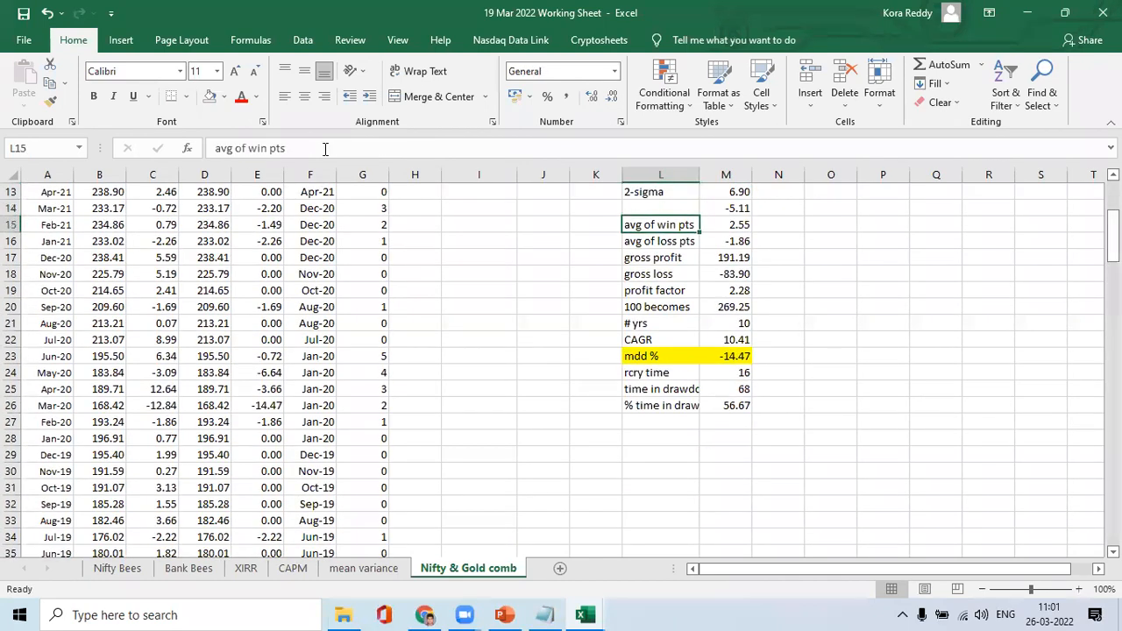
type("avg win")
key("Return")
type("avg loss")
key("Return")
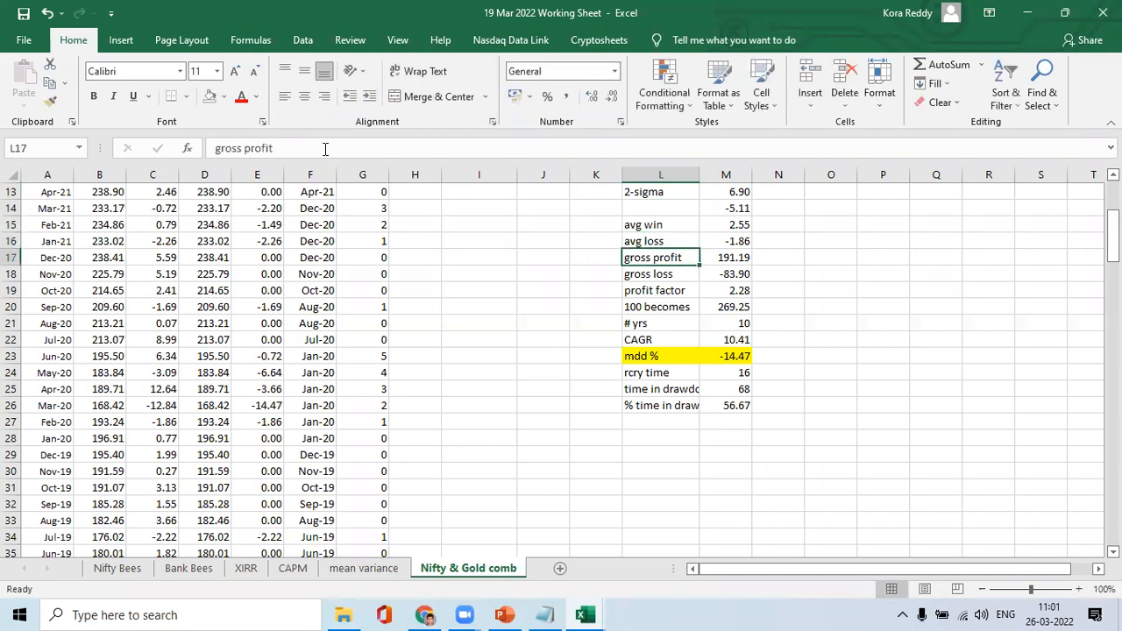
Clear the gross profit, gross loss and profit factor entries in L17:M19
key("Right")
key("Left")
key("shift+Down")
key("shift+Down")
key("shift+Right")
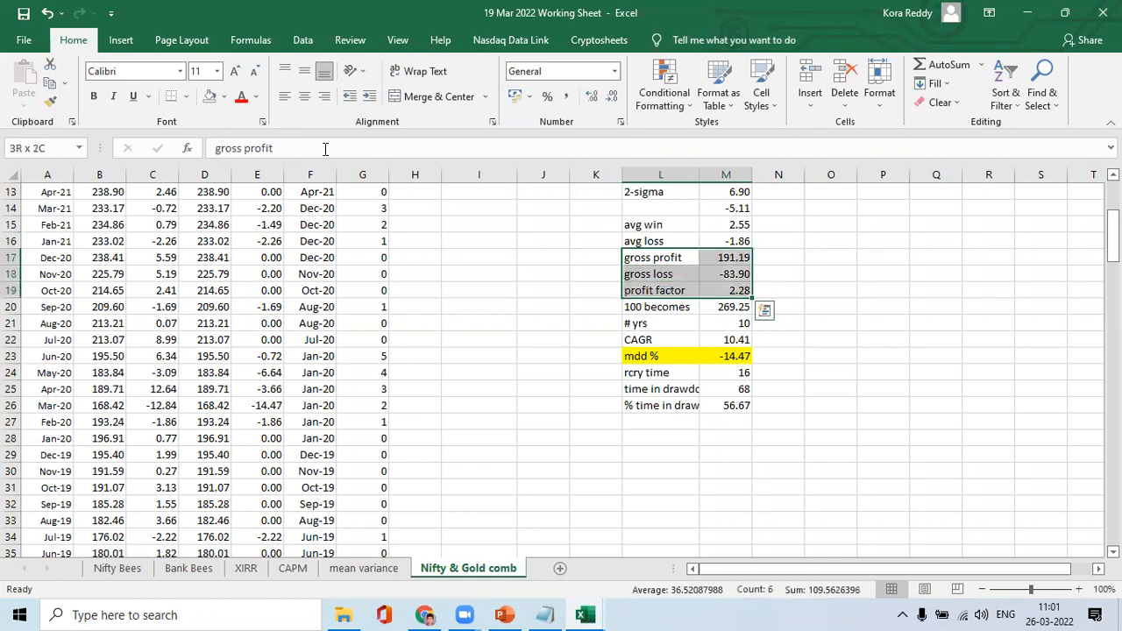
key("Delete")
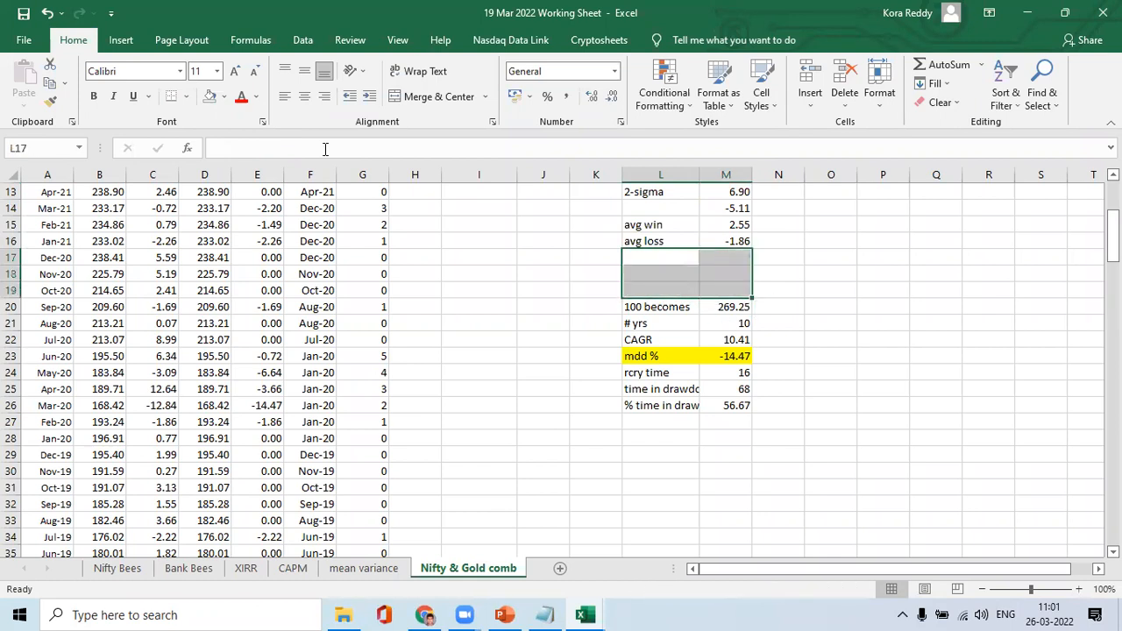
Move the block from "100 becomes" to "% time in drawdown" in L20:M26 up to start at L17
key("Down")
key("Down")
key("Down")
key("shift+Right")
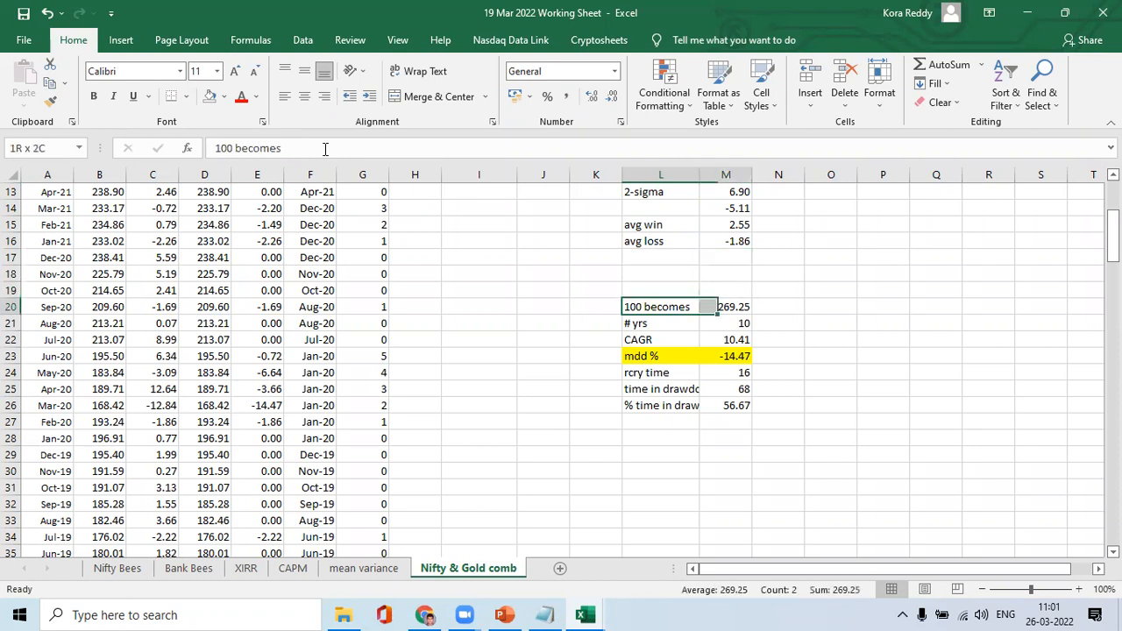
key("shift+Down")
key("shift+Down")
key("shift+Down")
key("shift+Down")
key("shift+Down")
key("shift+Down")
key("ctrl+x")
key("Up")
key("Up")
key("Up")
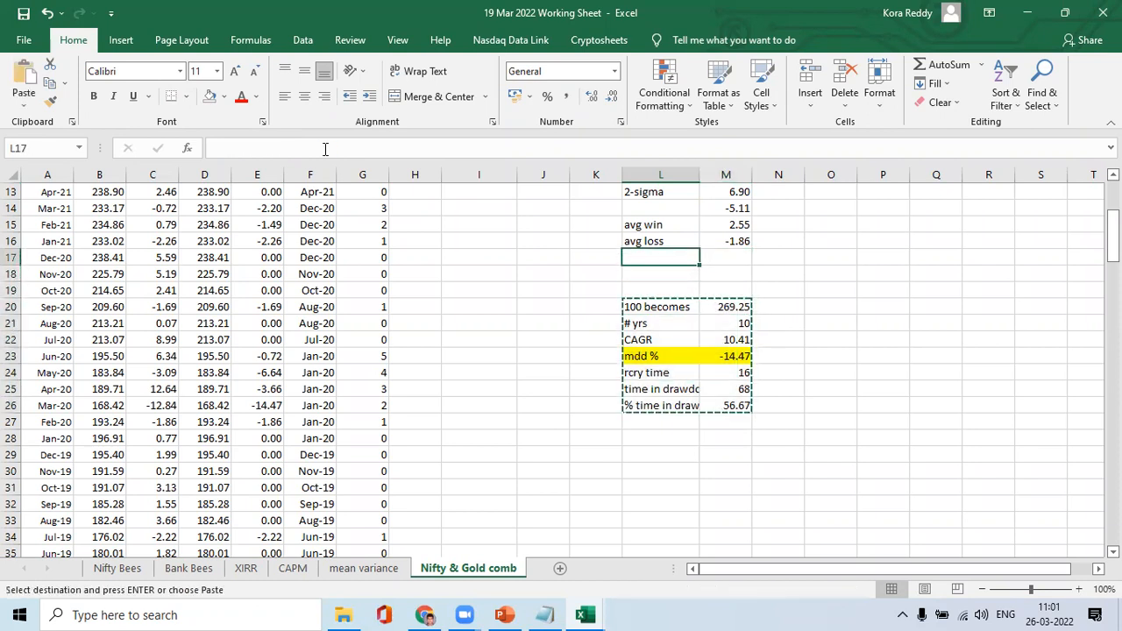
key("ctrl+v")
key("Down")
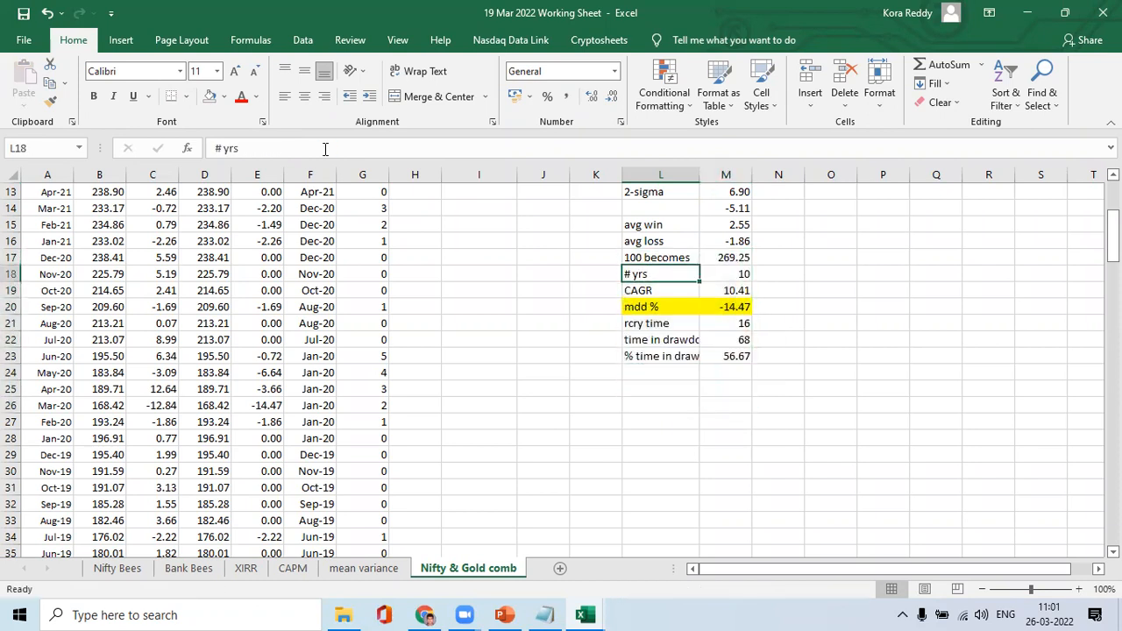
Change the "100 becomes" formula in M17 to refer to row 2, the Mar-22 row
key("Up")
key("Right")
key("F2")
key("BackSpace")
type("2")
key("Return")
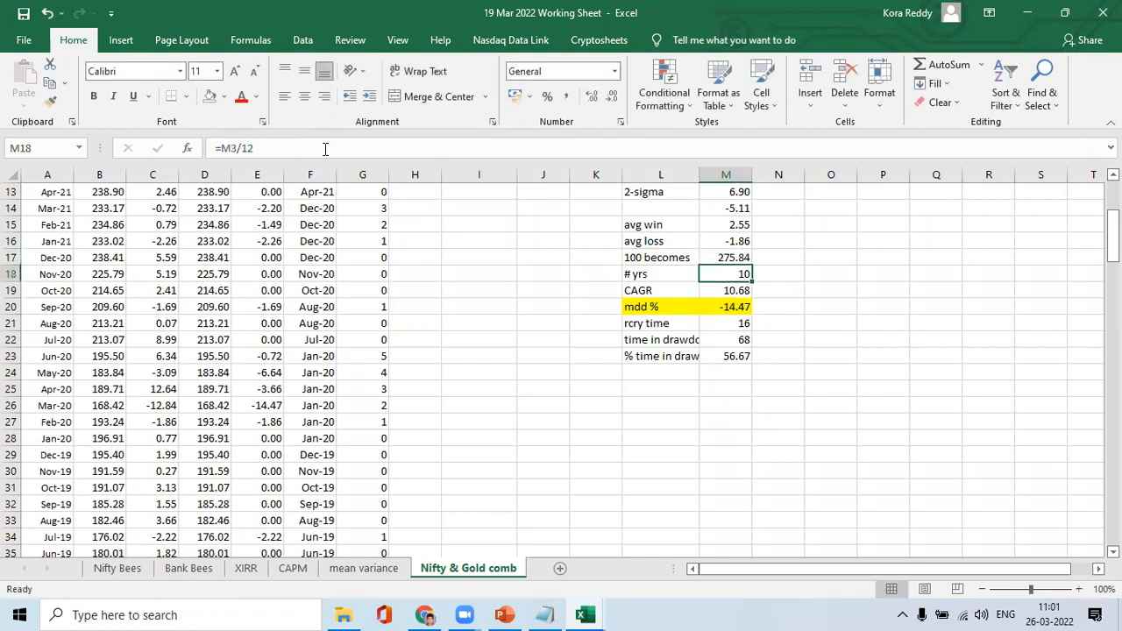
Examine the CAGR, mdd %, recovery time and time-in-drawdown results and formulas in M19:M23
key("Down")
key("Left")
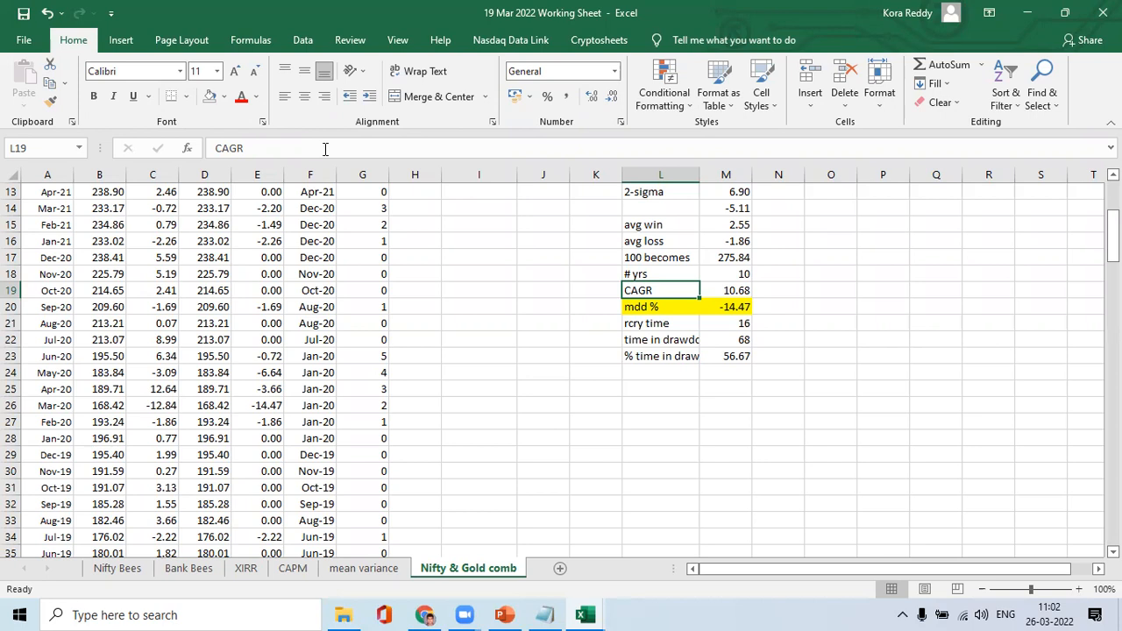
key("Right")
key("Down")
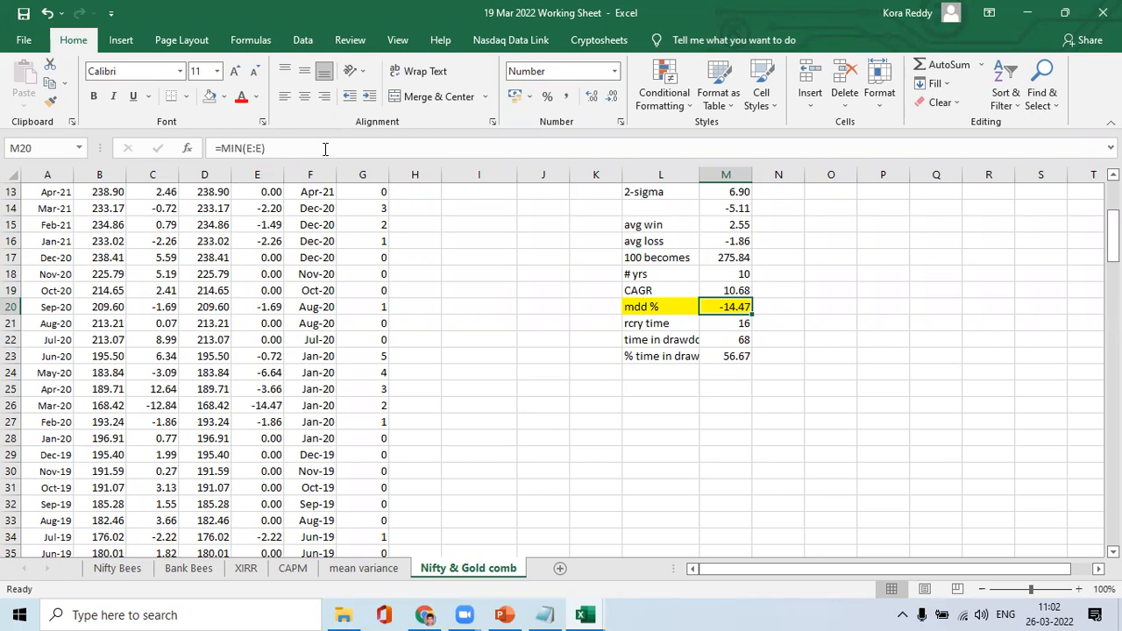
key("Down")
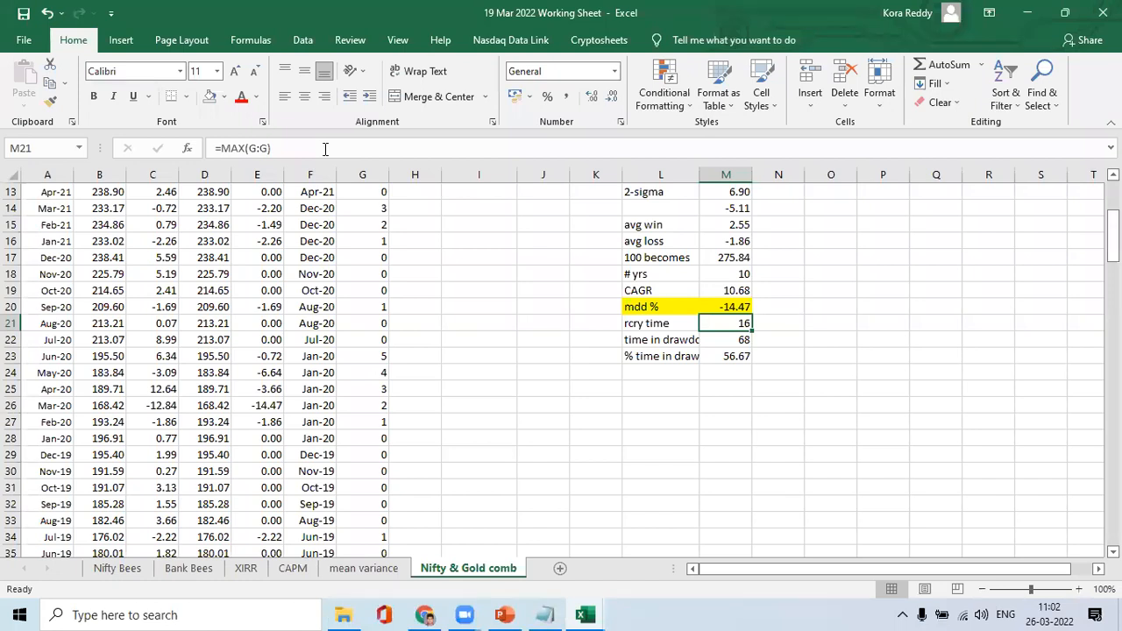
key("Down")
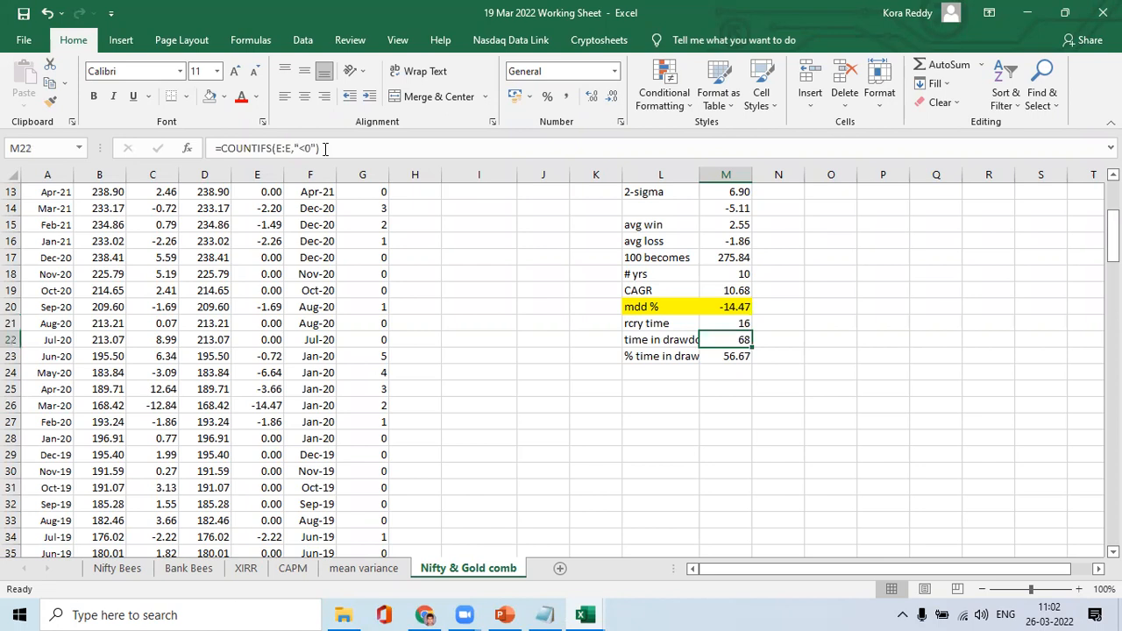
key("Down")
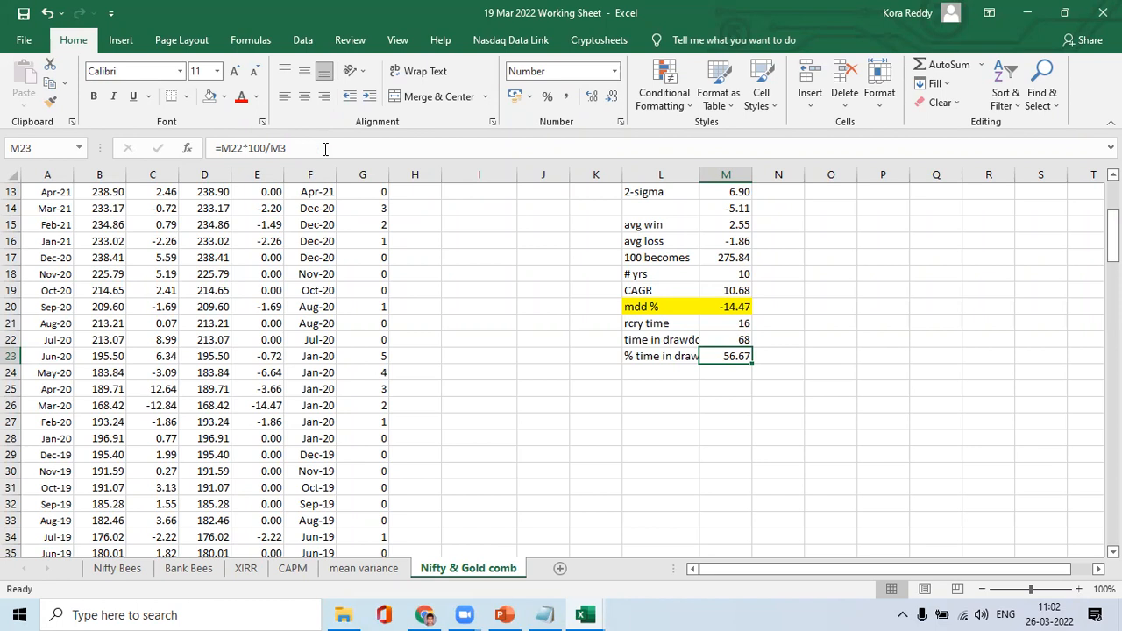
Add filters to the header row 1 of the Nifty & Gold comb sheet
key("ctrl+Up")
key("ctrl+Up")
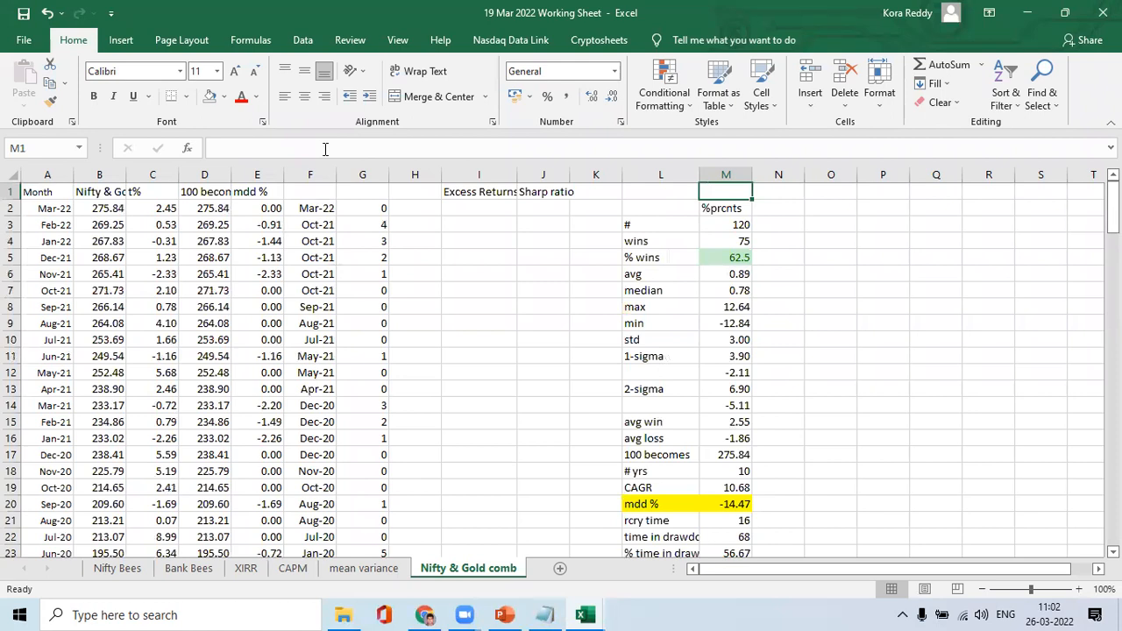
left_click(7, 192)
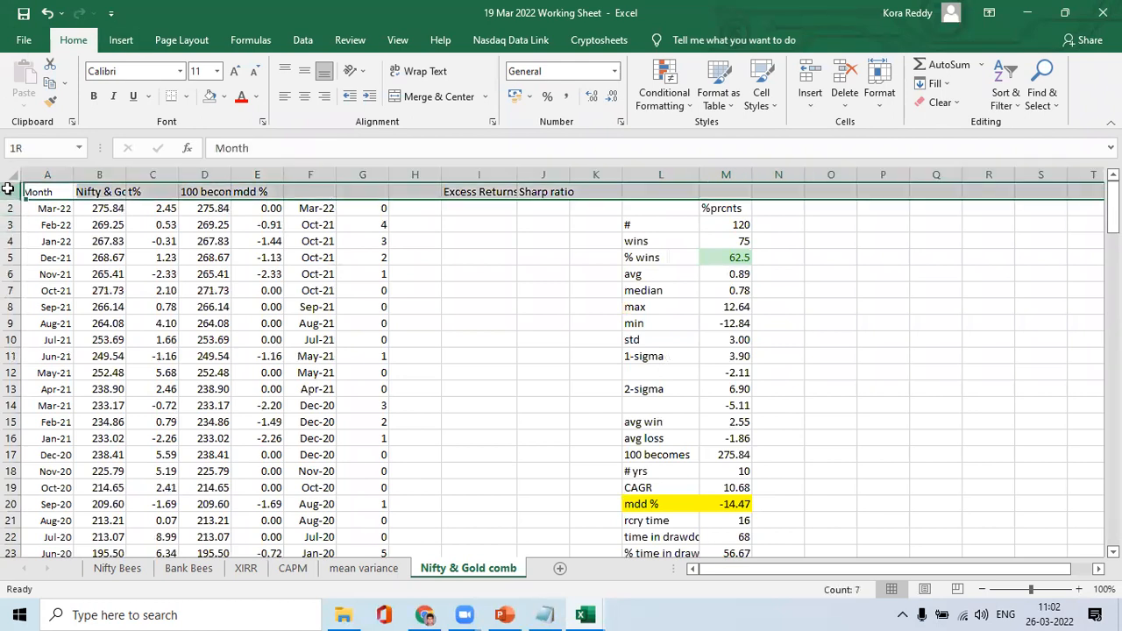
left_click(302, 41)
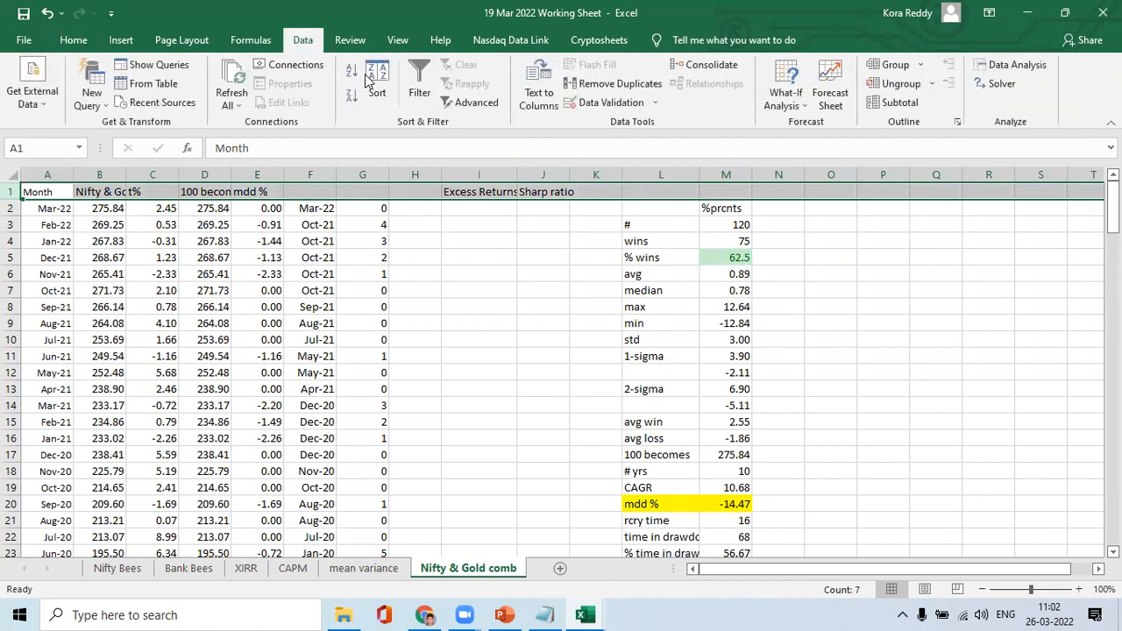
left_click(419, 83)
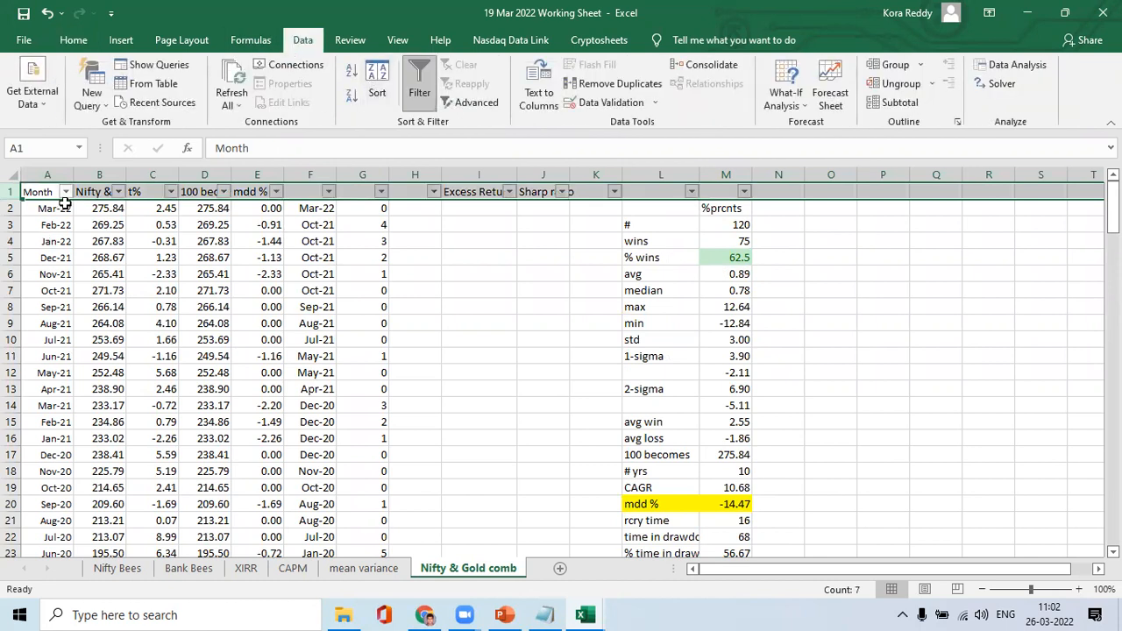
Filter the Month column to show only the rows matching "Mar"
left_click(66, 191)
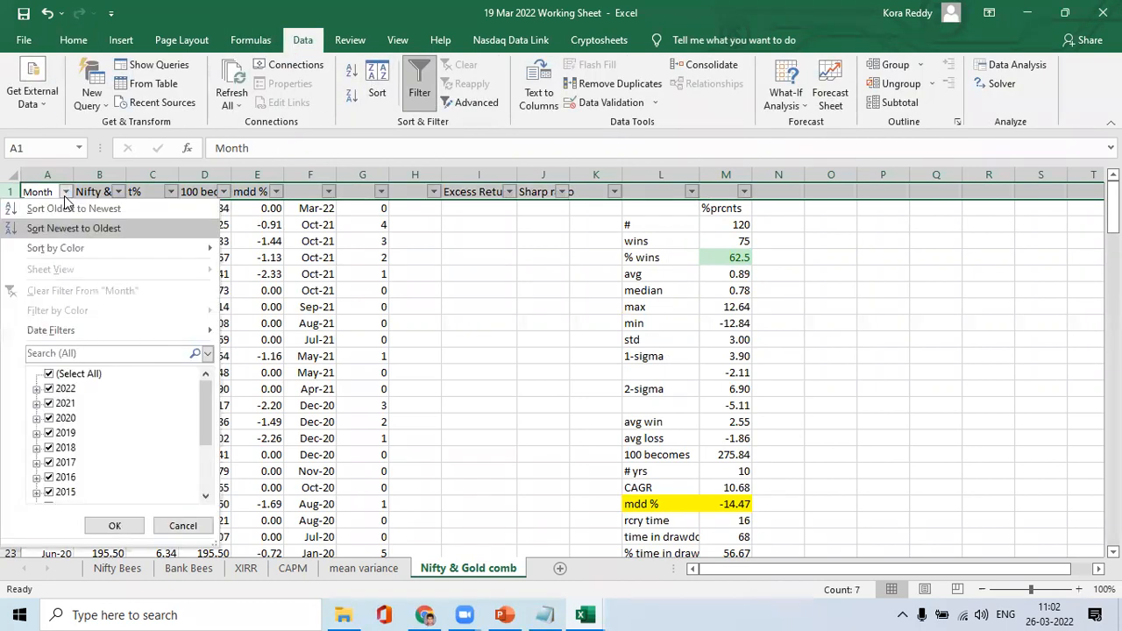
left_click(44, 355)
type("Mar")
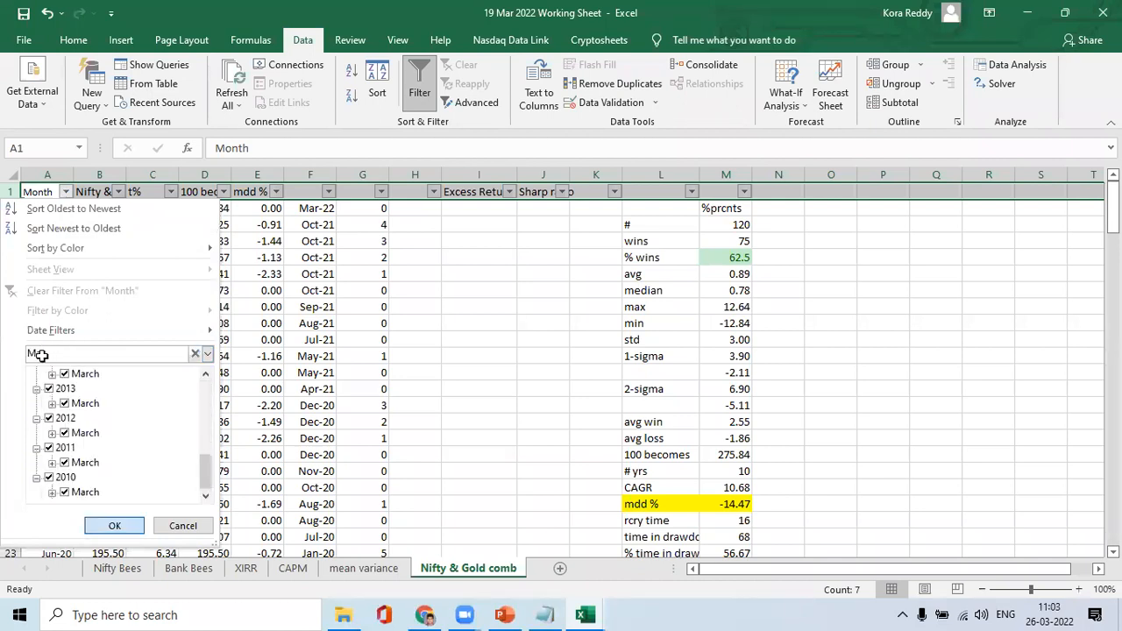
key("Return")
Copy the filtered Month and Nifty & Gold values in A2:B146, passing them through Notepad to get plain text
key("Down")
key("shift+Right")
key("ctrl+shift+Down")
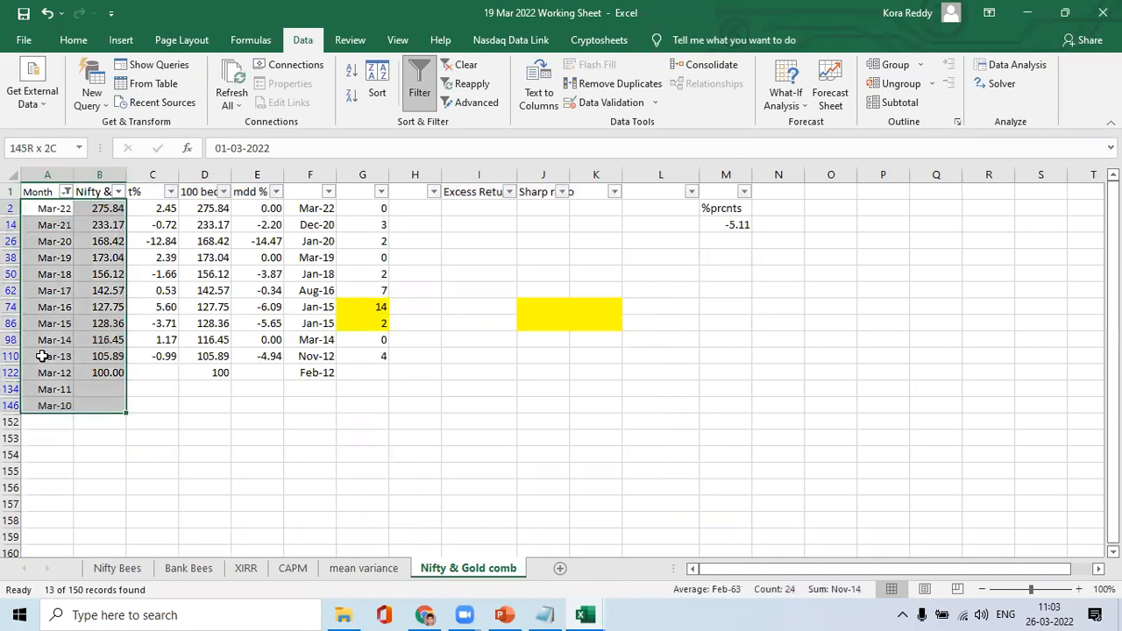
key("ctrl+c")
key("alt+Tab")
key("alt+Tab")
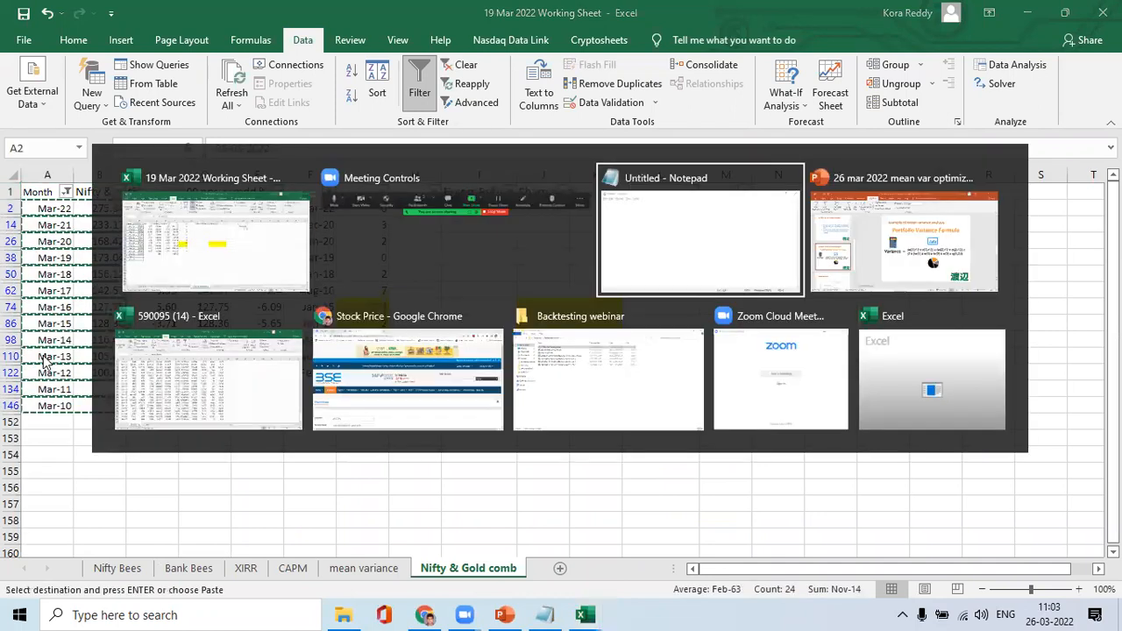
key("ctrl+v")
key("ctrl+a")
key("ctrl+x")
key("alt+Tab")
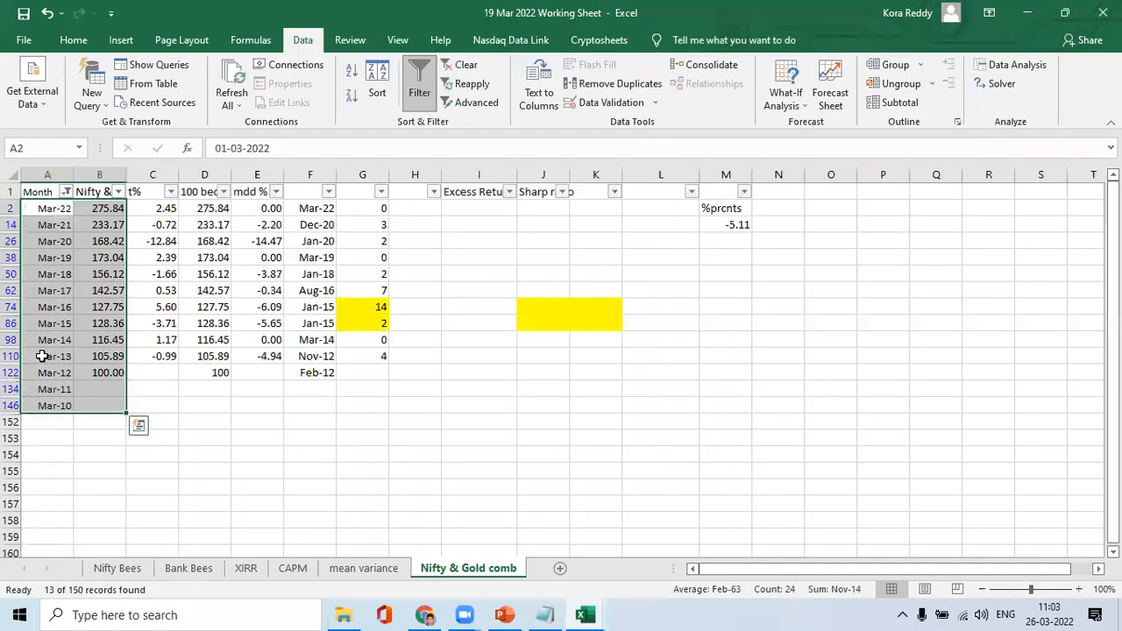
Clear and remove the filters, and paste the plain-text March values starting at O4
left_click(461, 65)
key("ctrl+shift+l")
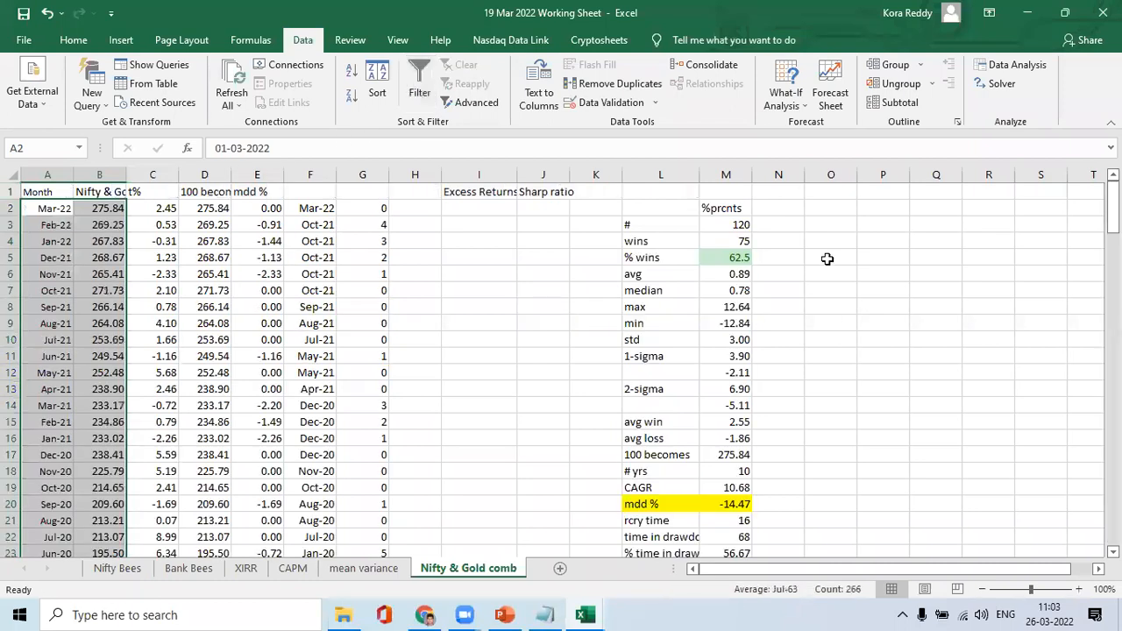
left_click(820, 233)
key("ctrl+v")
key("Right")
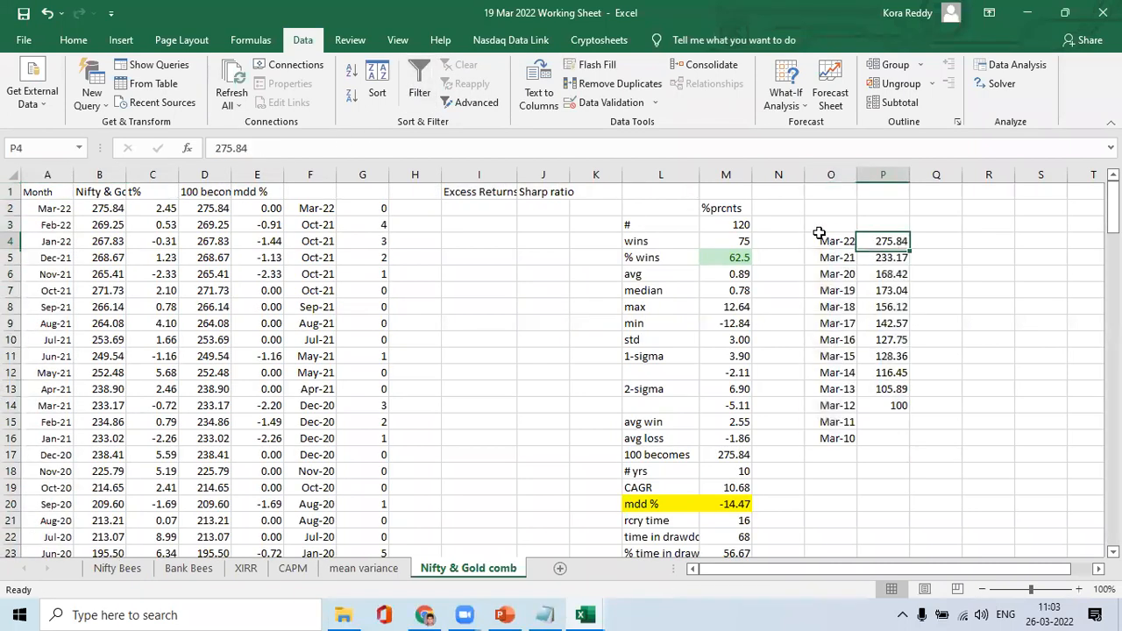
Enter the headers "Year", "100 become" and "P/L%" in O3:Q3 above the March values
left_click(819, 226)
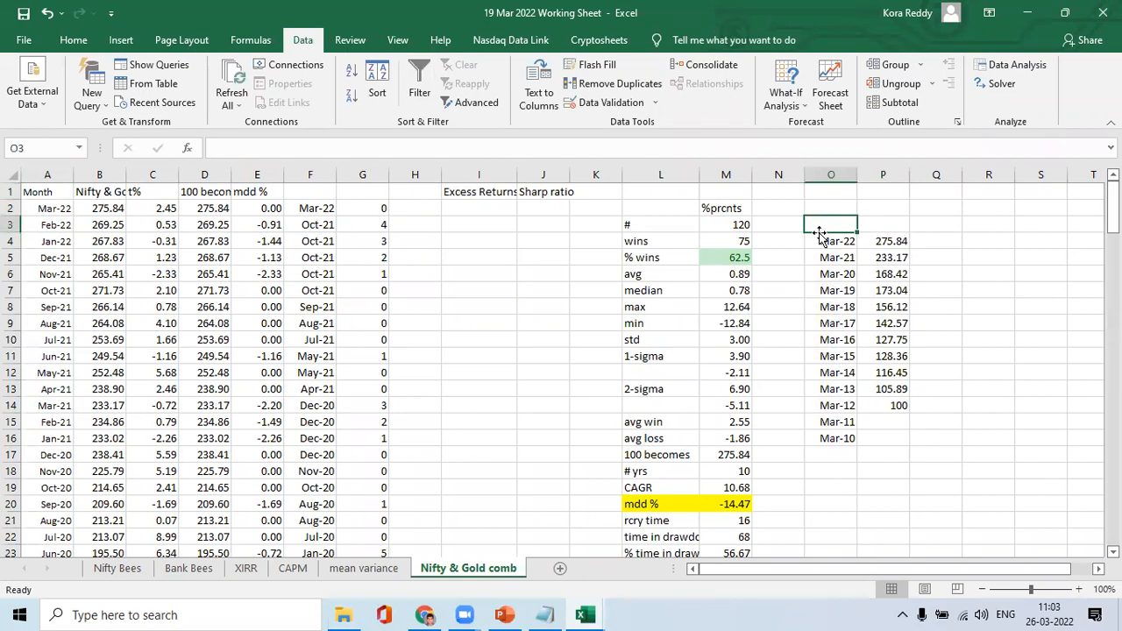
type("Year")
key("Return")
key("Up")
key("Right")
type("100")
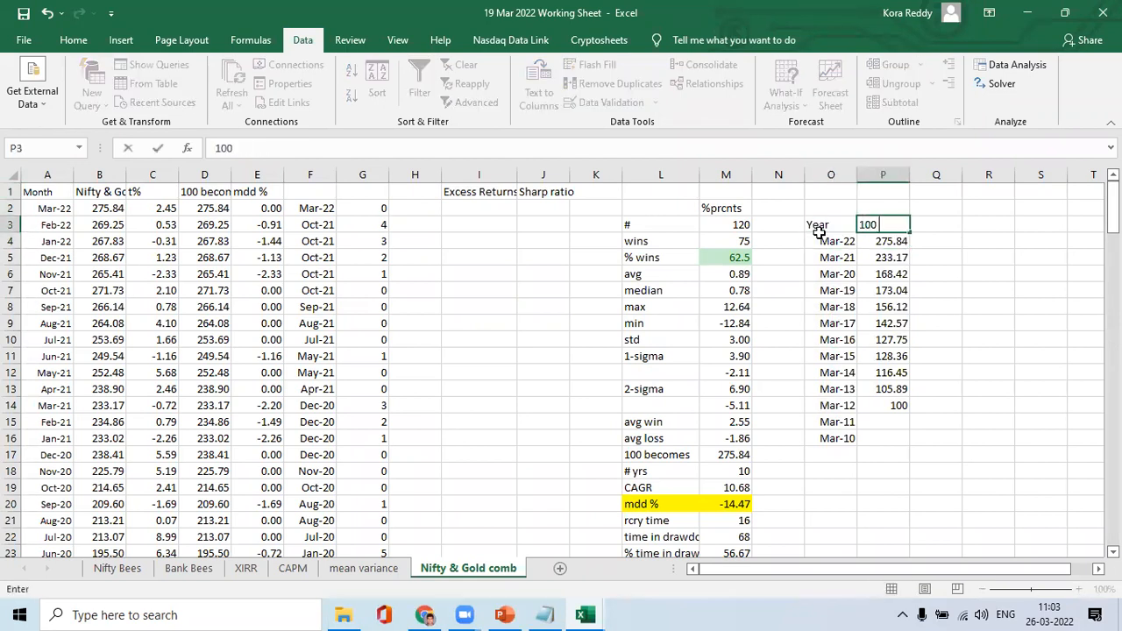
type(" become")
key("Return")
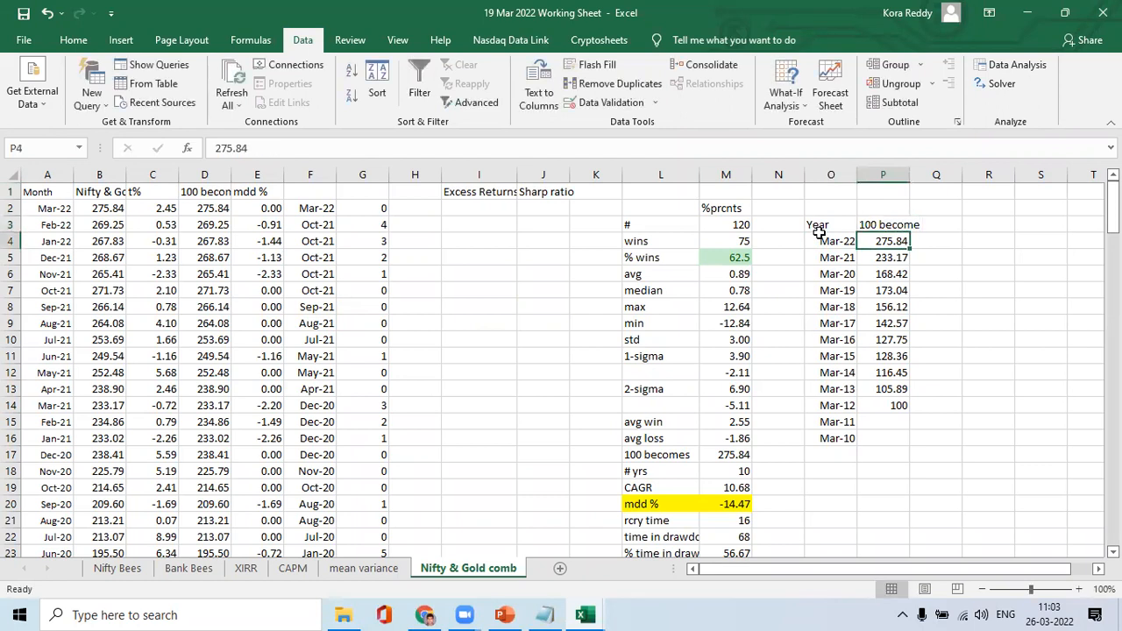
key("Right")
key("Up")
type("P/L%")
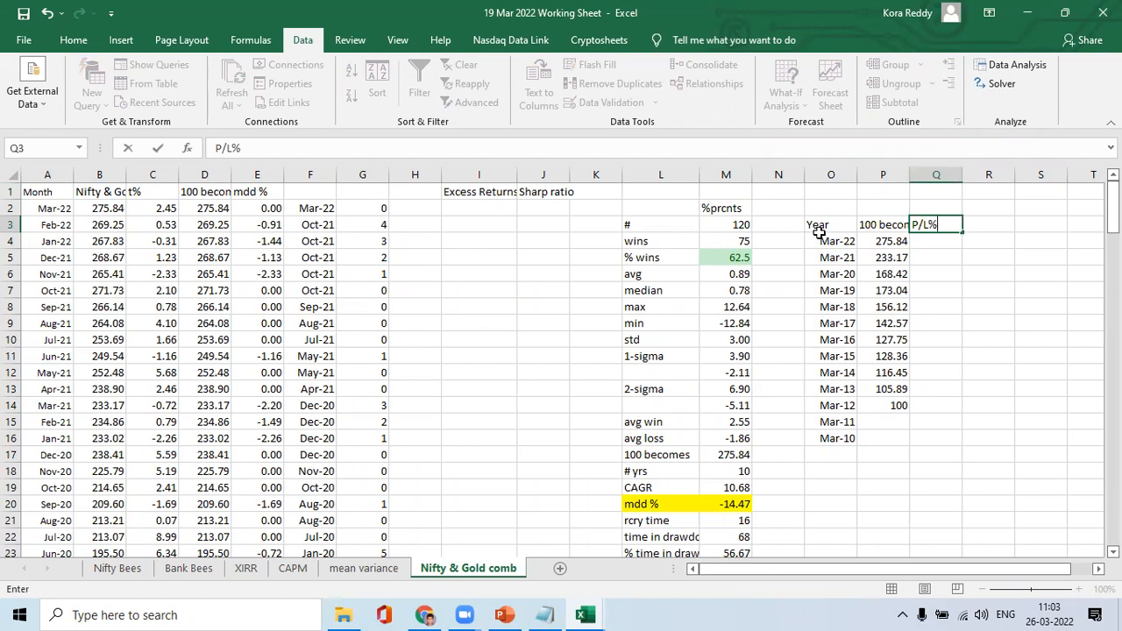
key("Return")
Enter the yearly profit/loss formula =P4*100/P5-100 in Q4
type("=")
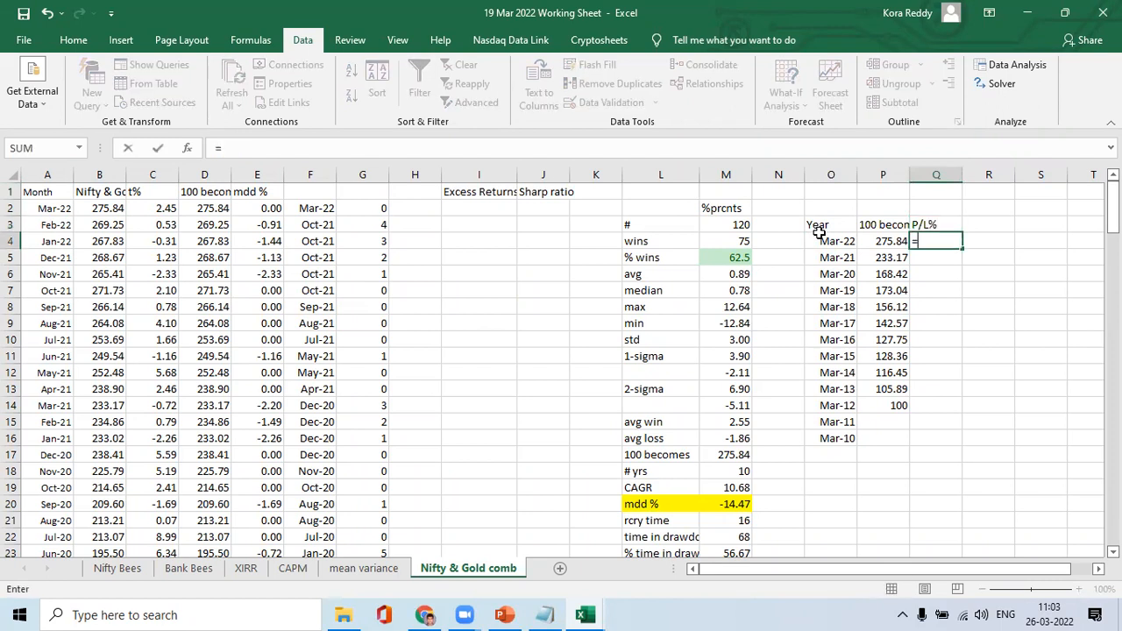
left_click(887, 241)
type("*100/")
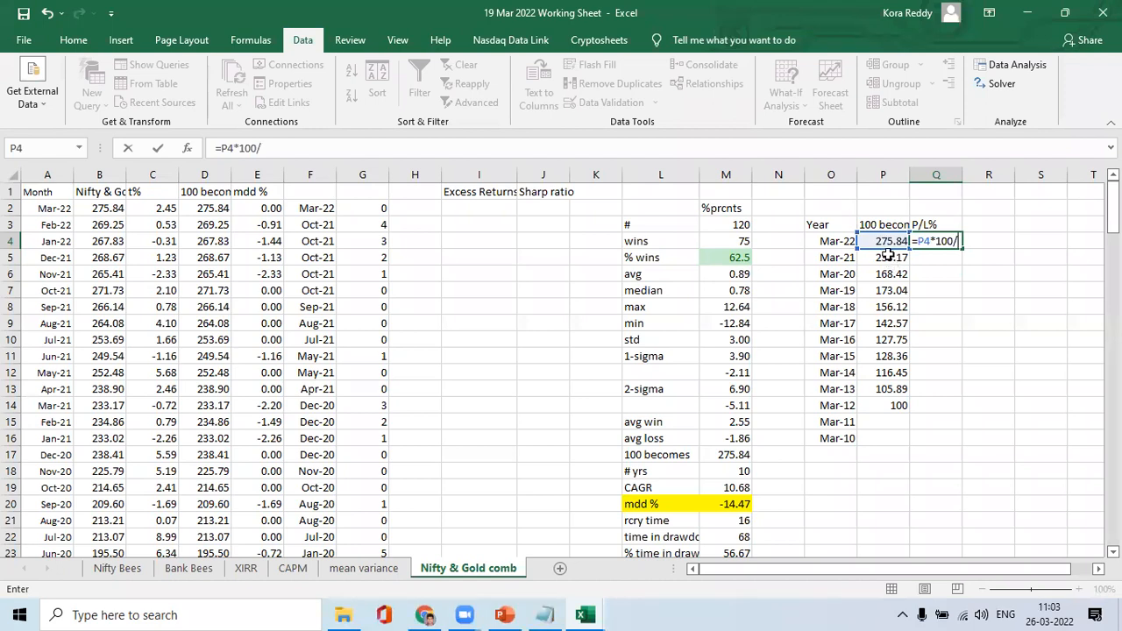
left_click(890, 259)
type("-100")
key("Return")
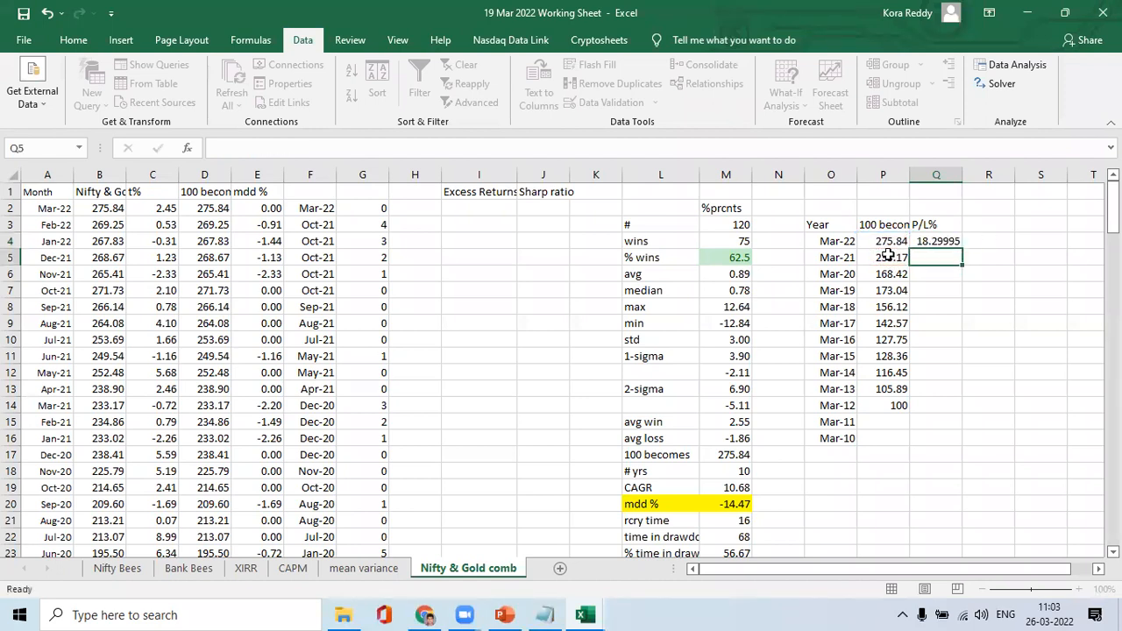
Copy the P/L% formula from Q4 down to Q13, the Mar-13 row
key("Left")
key("ctrl+Down")
key("Right")
key("Up")
type("e")
key("ctrl+Up")
key("ctrl+c")
key("ctrl+shift+Down")
key("Return")
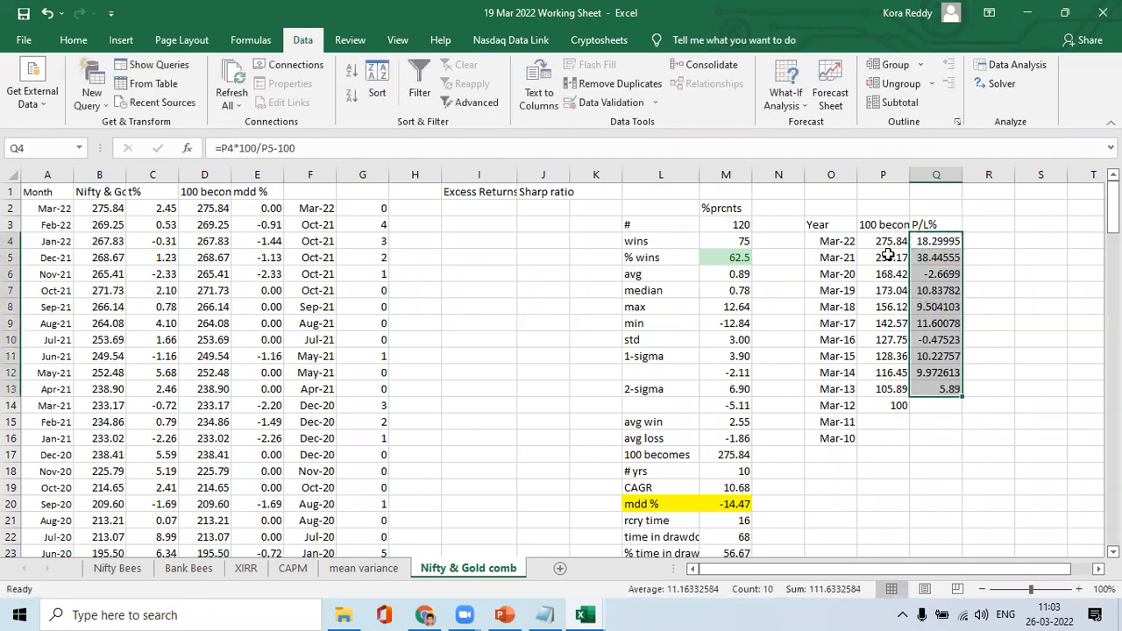
Format column Q as Number with two decimal places
left_click(937, 174)
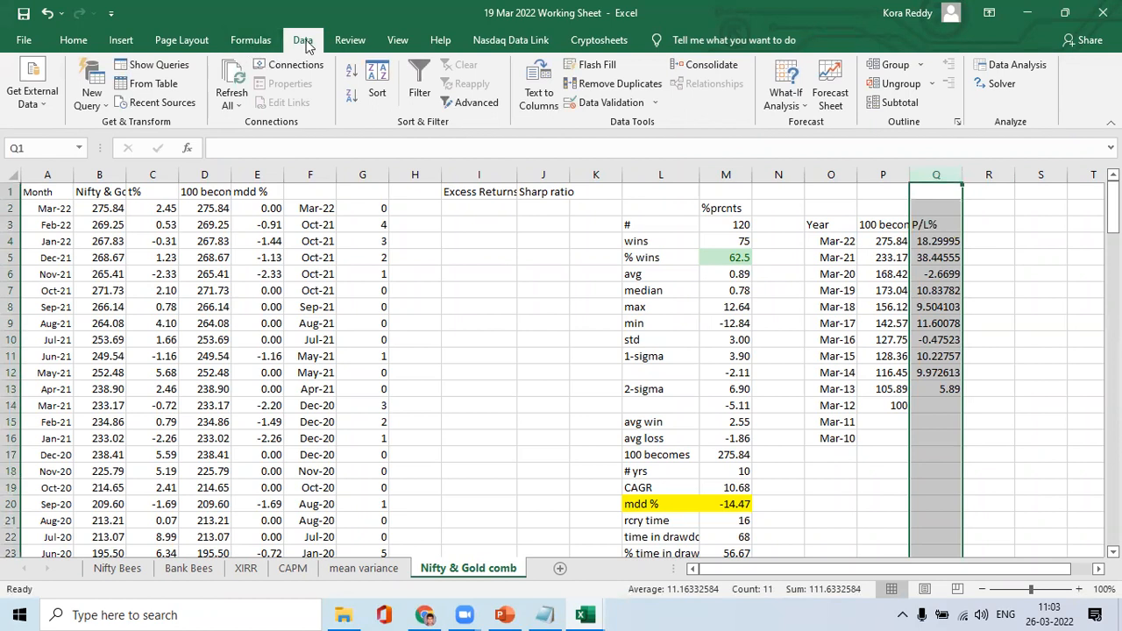
left_click(74, 41)
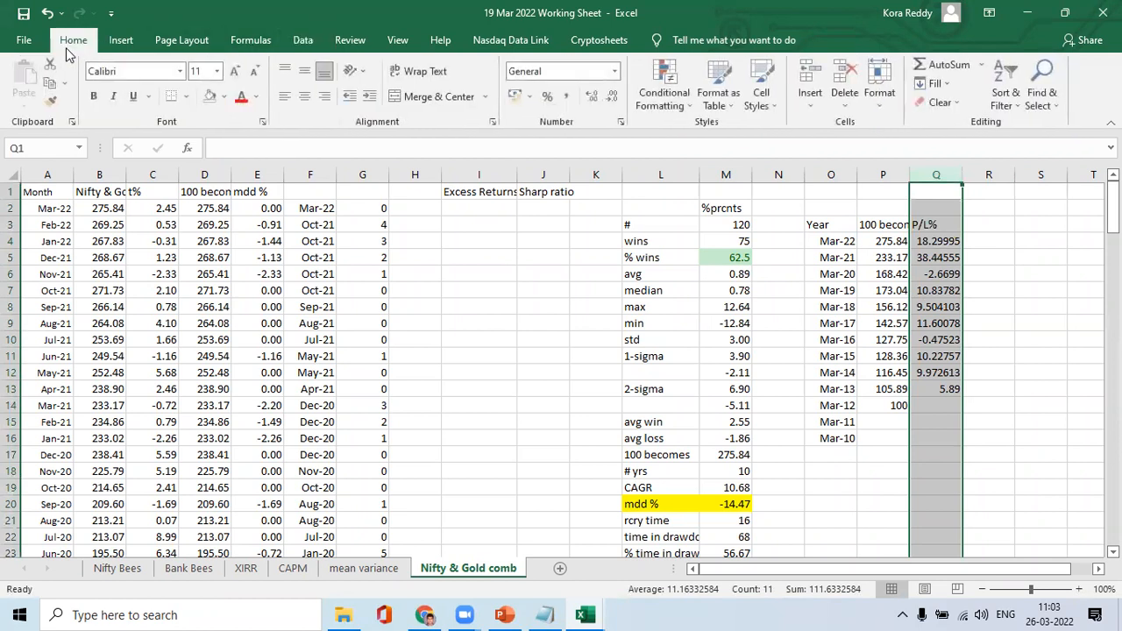
left_click(617, 72)
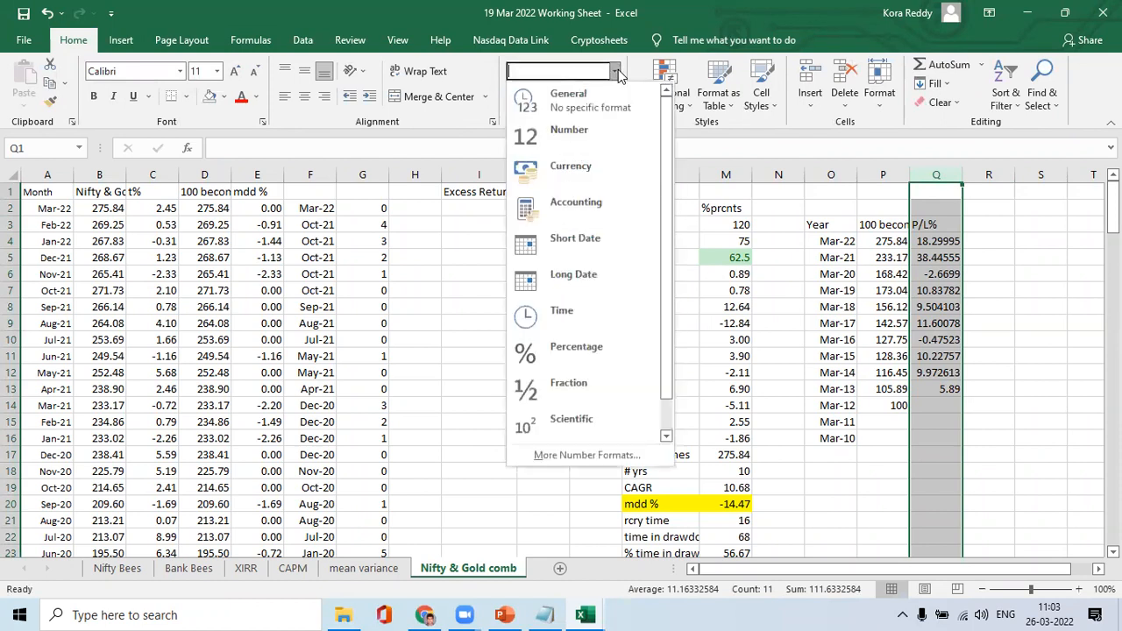
left_click(586, 135)
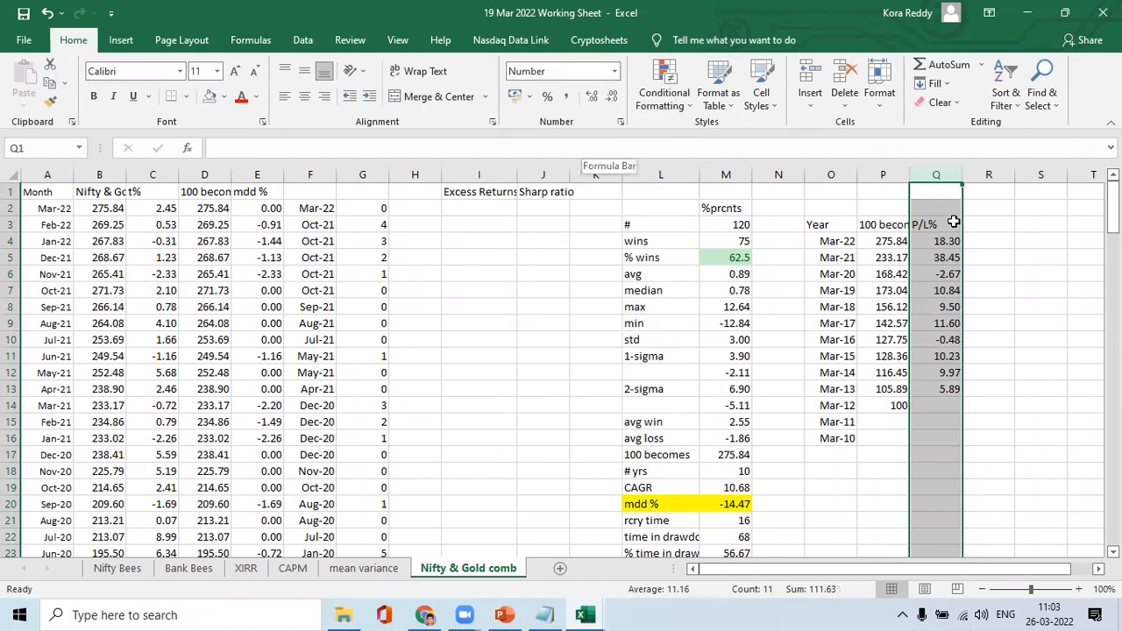
Highlight the positive P/L% values in Q4:Q13 in green with a Greater Than conditional formatting rule
left_click_drag(950, 244, 943, 386)
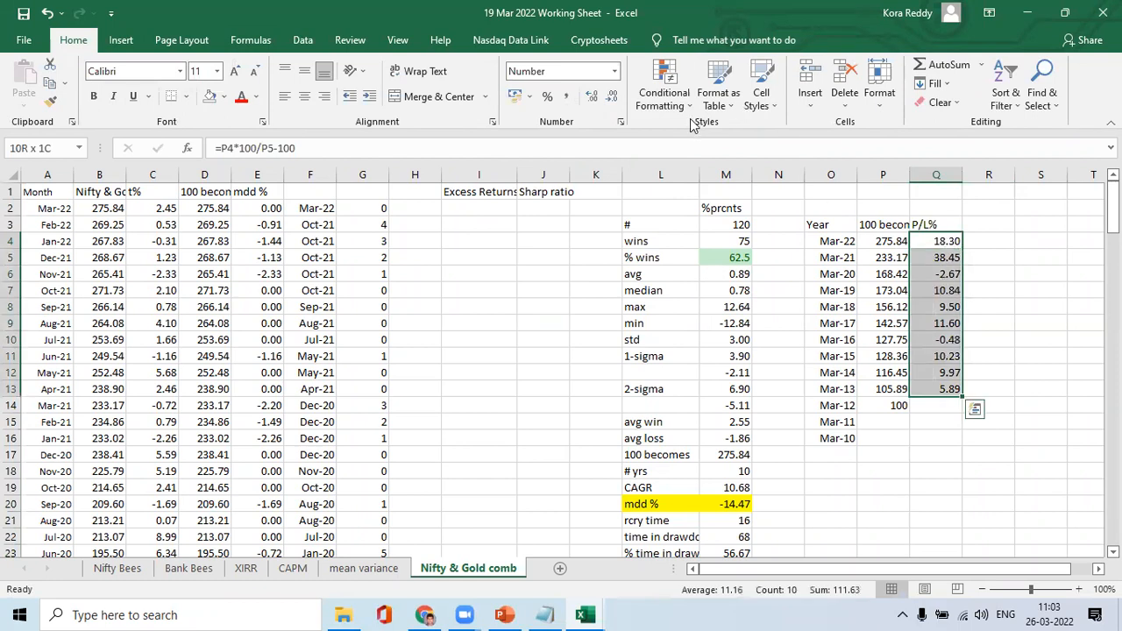
left_click(656, 105)
mouse_move(713, 140)
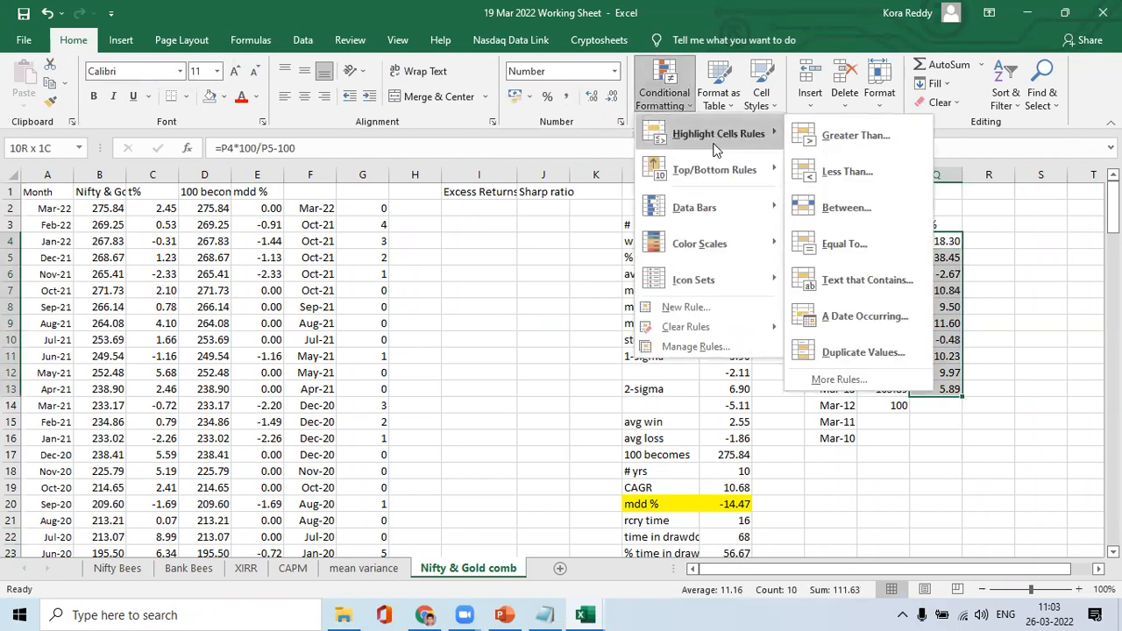
left_click(828, 135)
key("Down")
key("Down")
left_click(821, 313)
Highlight P/L% values in Q4:Q13 that are less than 0 in light red with a conditional formatting rule
left_click(672, 106)
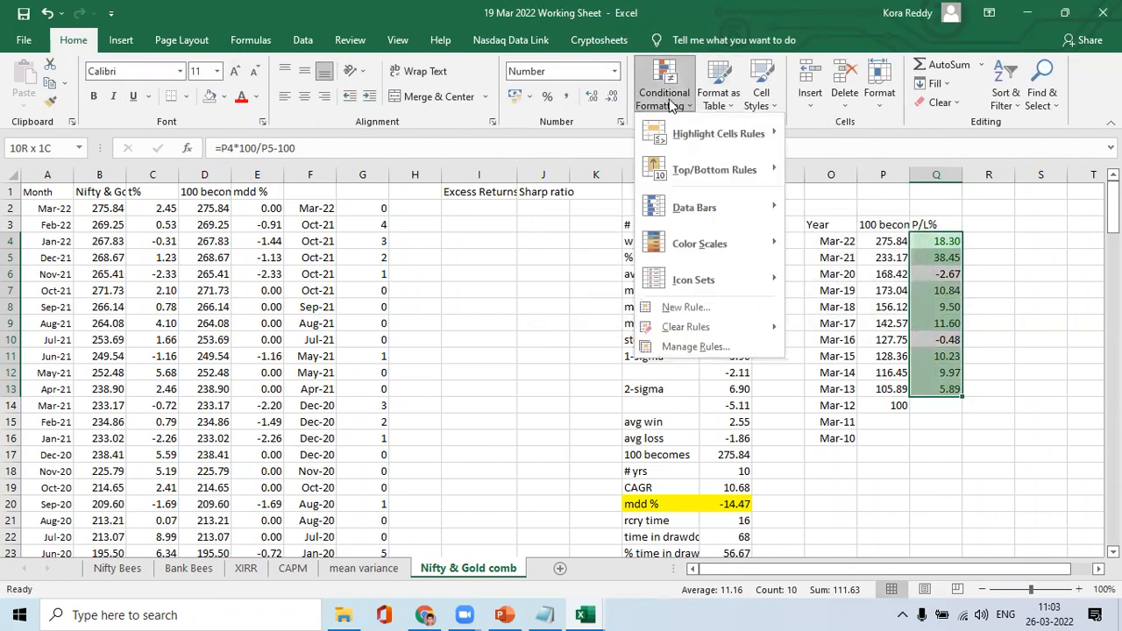
mouse_move(735, 130)
left_click(840, 173)
type("0")
key("Return")
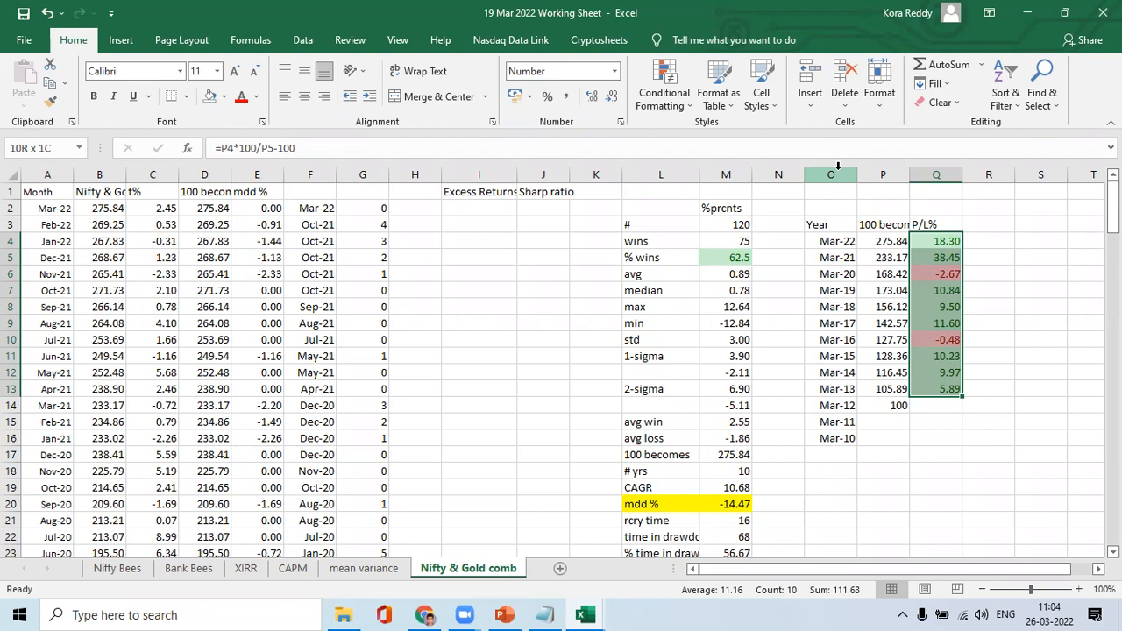
Switch to the mean var optimization presentation in PowerPoint and insert a copy of the efficient frontier slide after slide 5
key("alt+Tab")
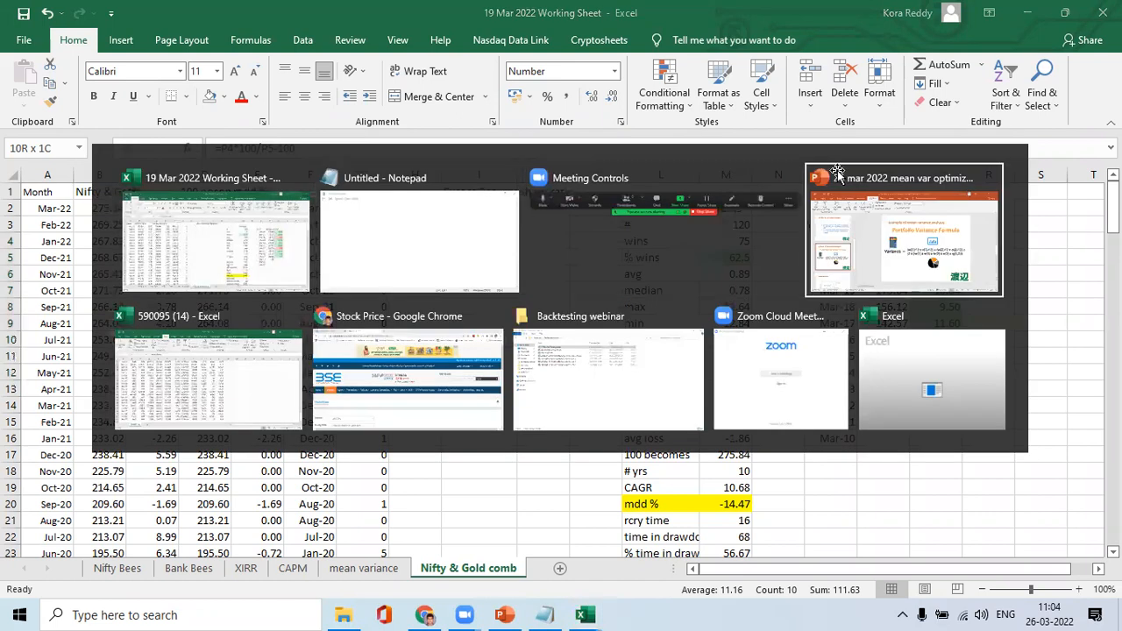
left_click(838, 171)
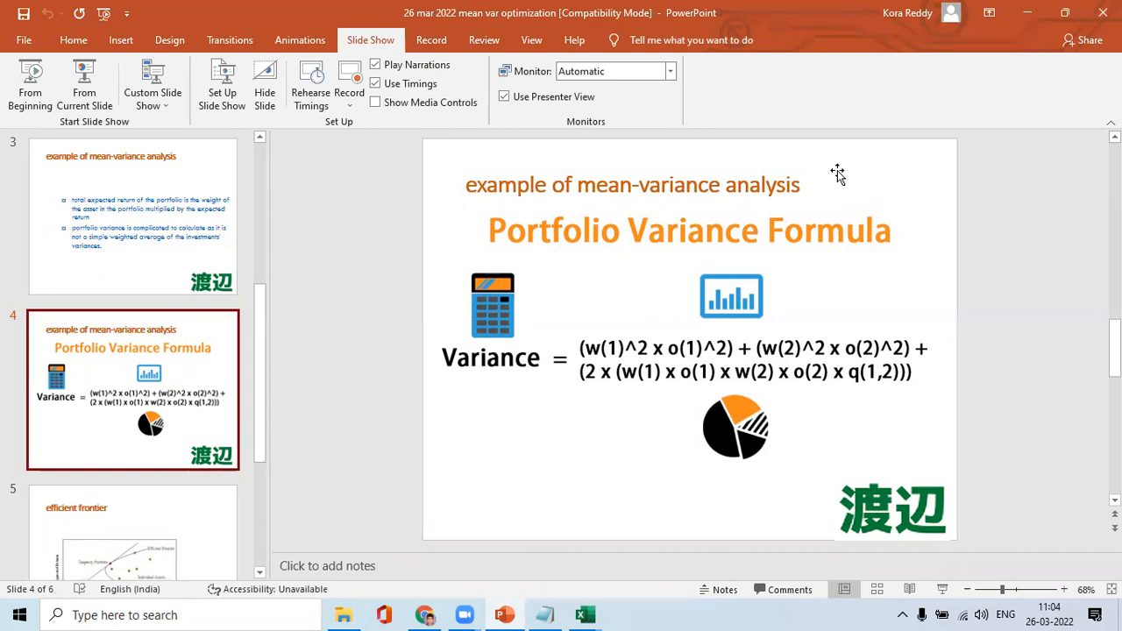
left_click(74, 539)
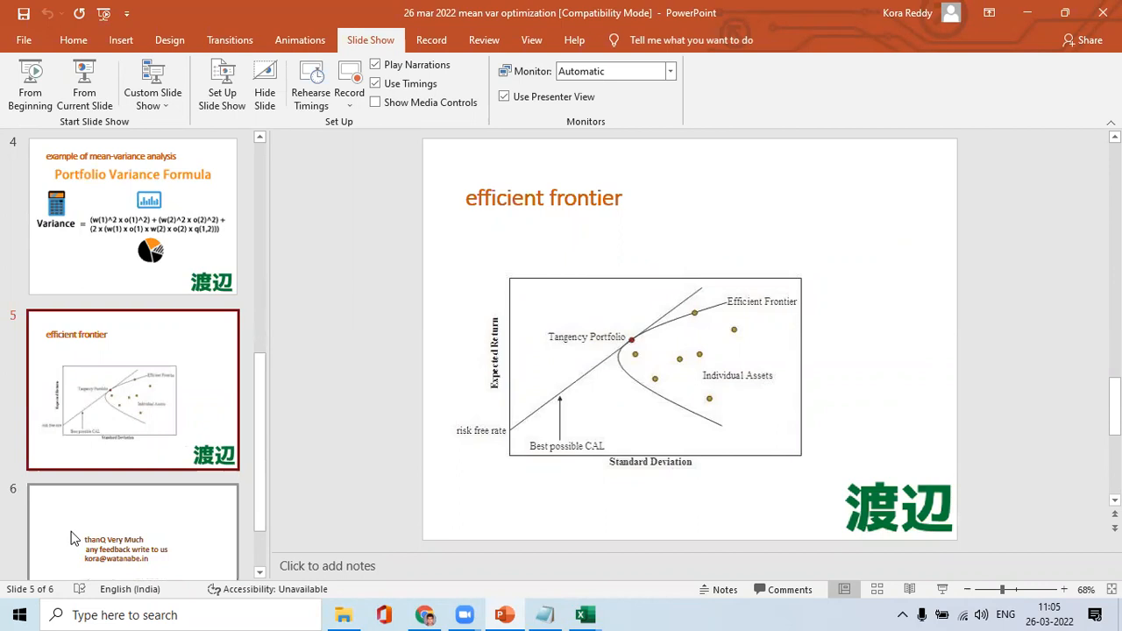
left_click(110, 437)
key("ctrl+v")
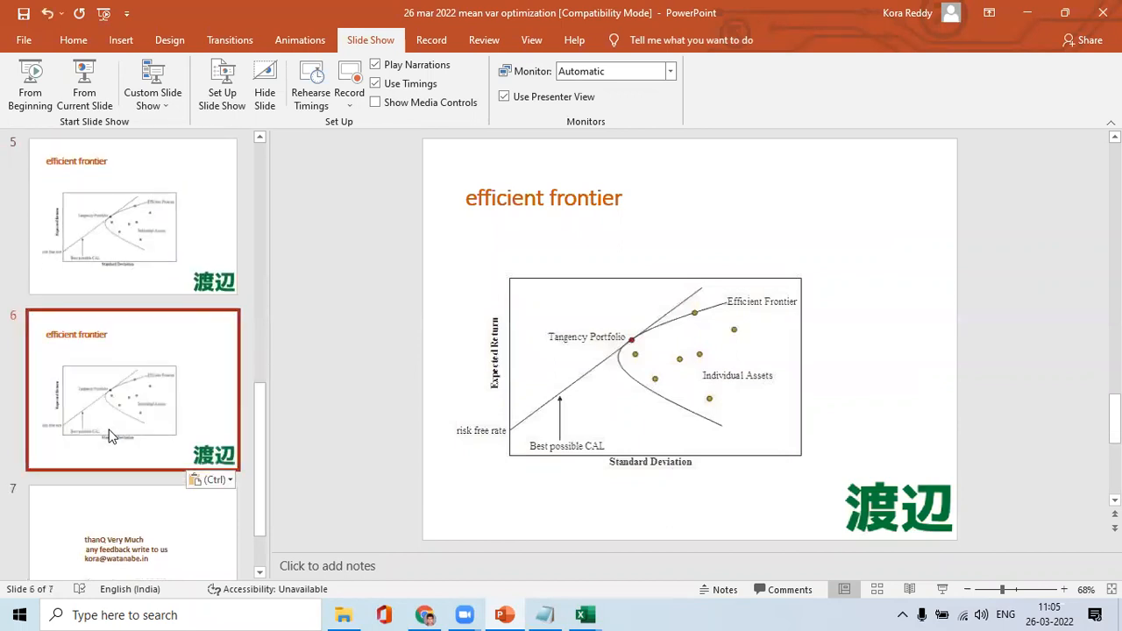
Retitle the copied slide "59 nifty & 41 gold" and delete its efficient frontier picture
triple_click(483, 202)
type("nift")
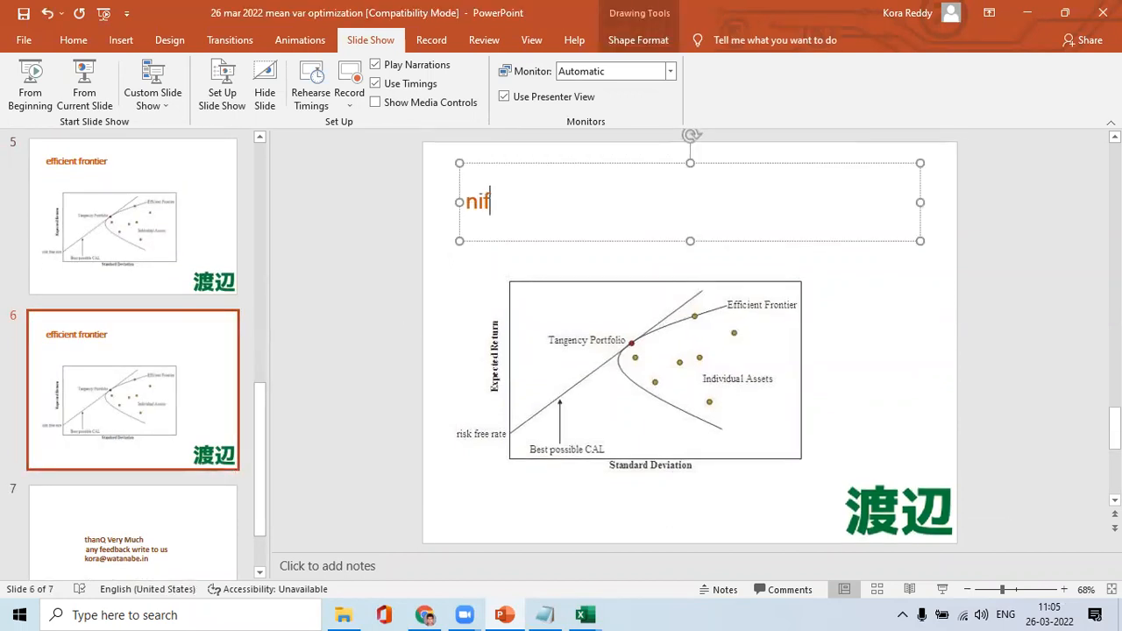
key("BackSpace")
key("BackSpace")
key("BackSpace")
key("BackSpace")
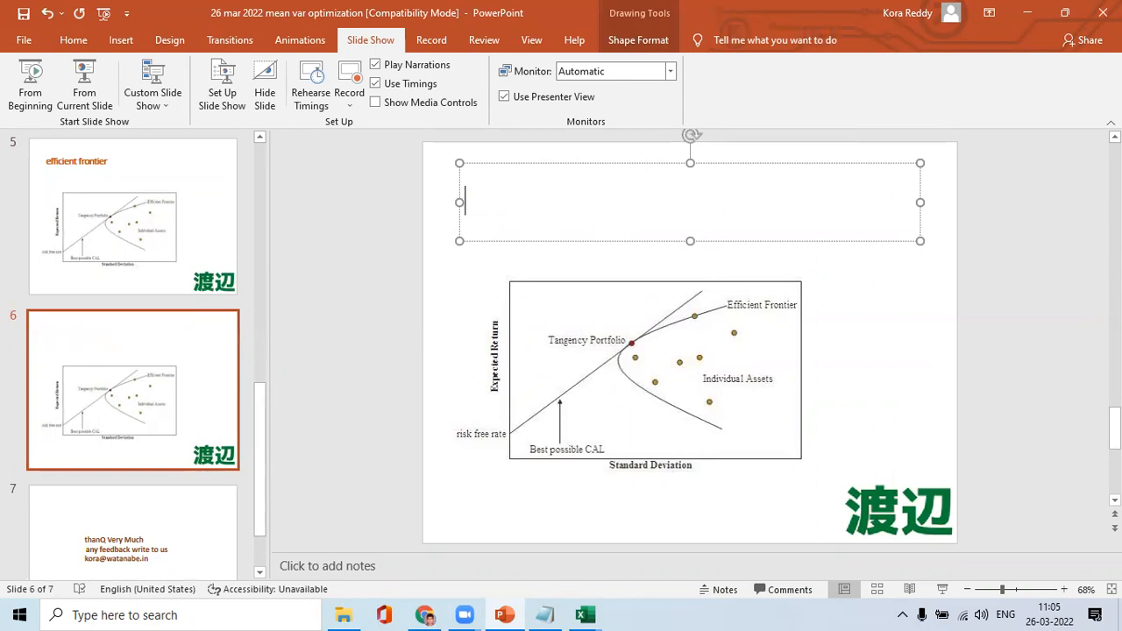
type("59 nif")
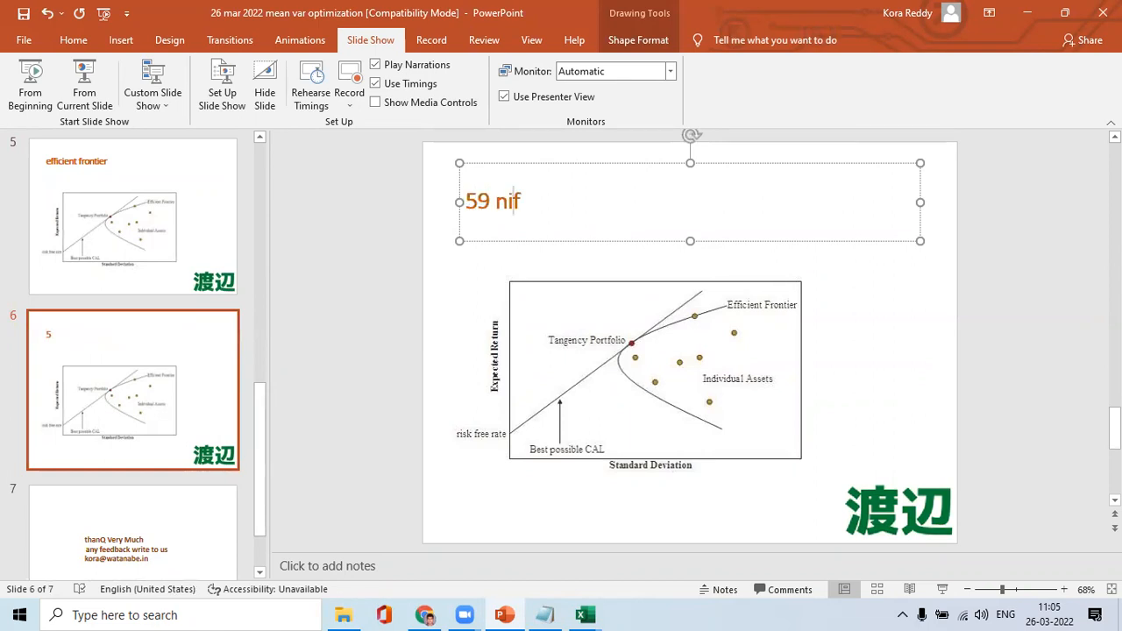
type("ty & 41 gold")
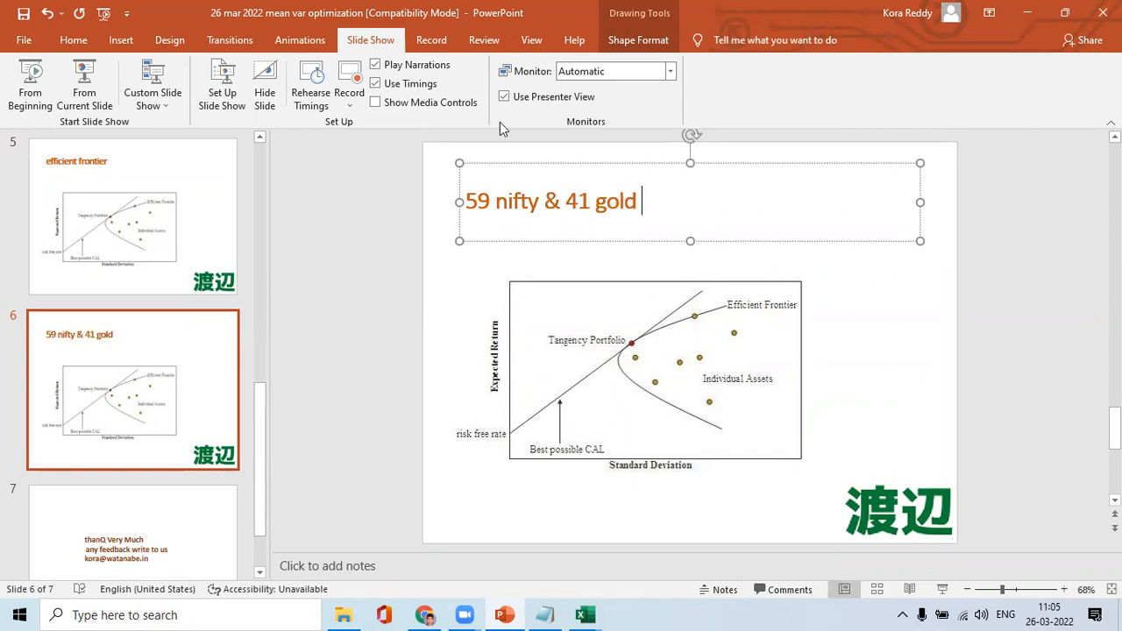
left_click(584, 377)
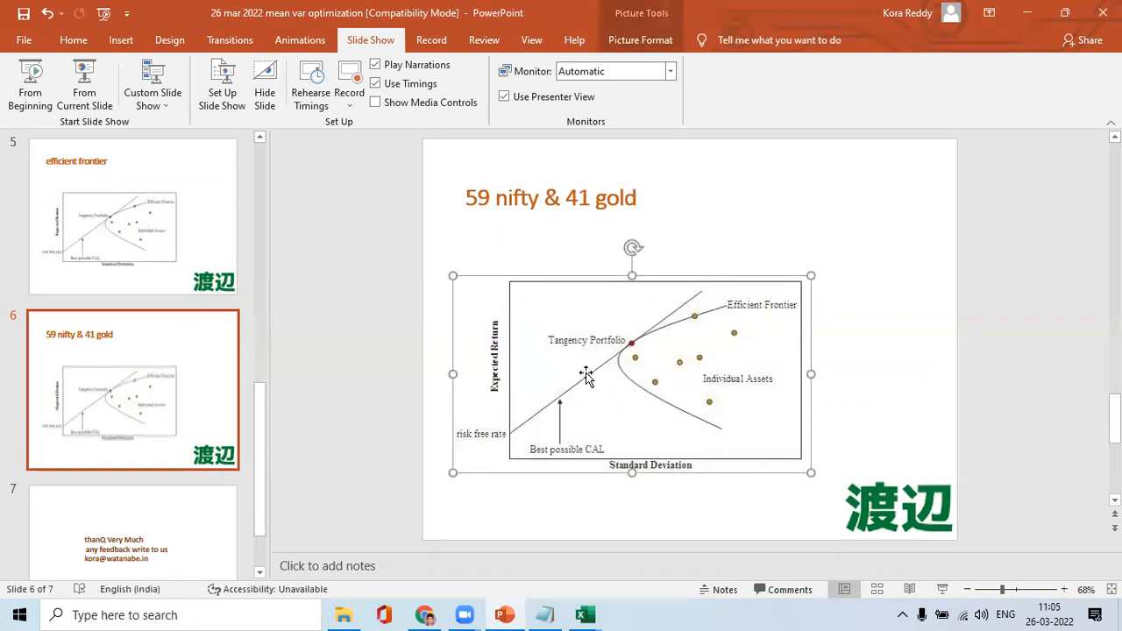
key("Delete")
Switch to the Excel working sheet and copy the Reward scatter chart from the mean variance sheet
key("alt+Tab")
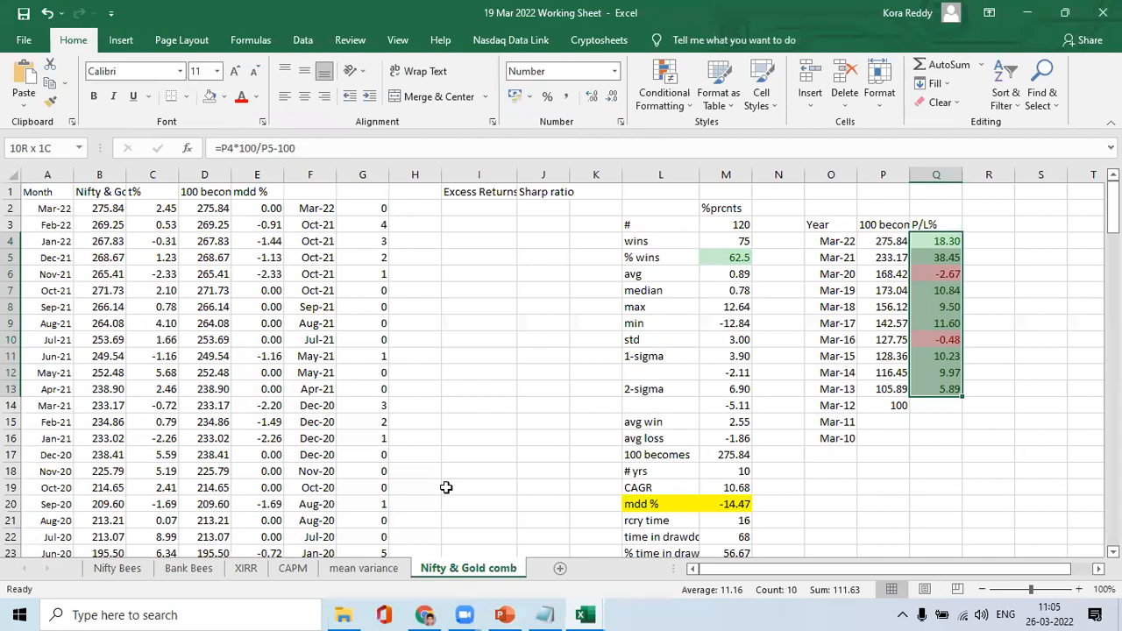
left_click(363, 568)
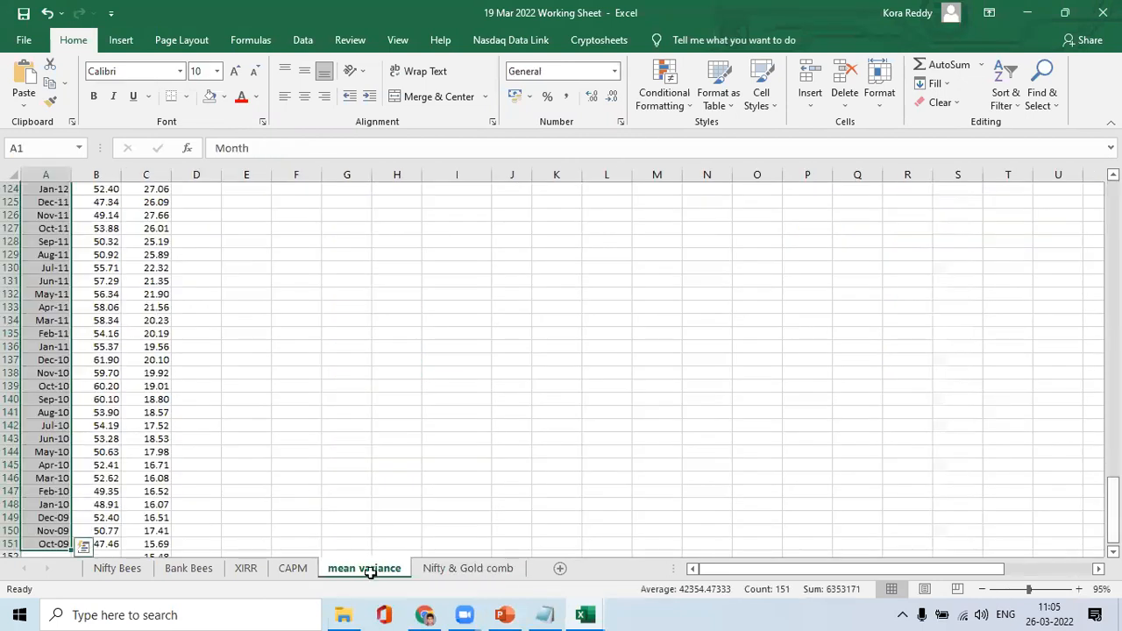
scroll(562, 368, "up", 20)
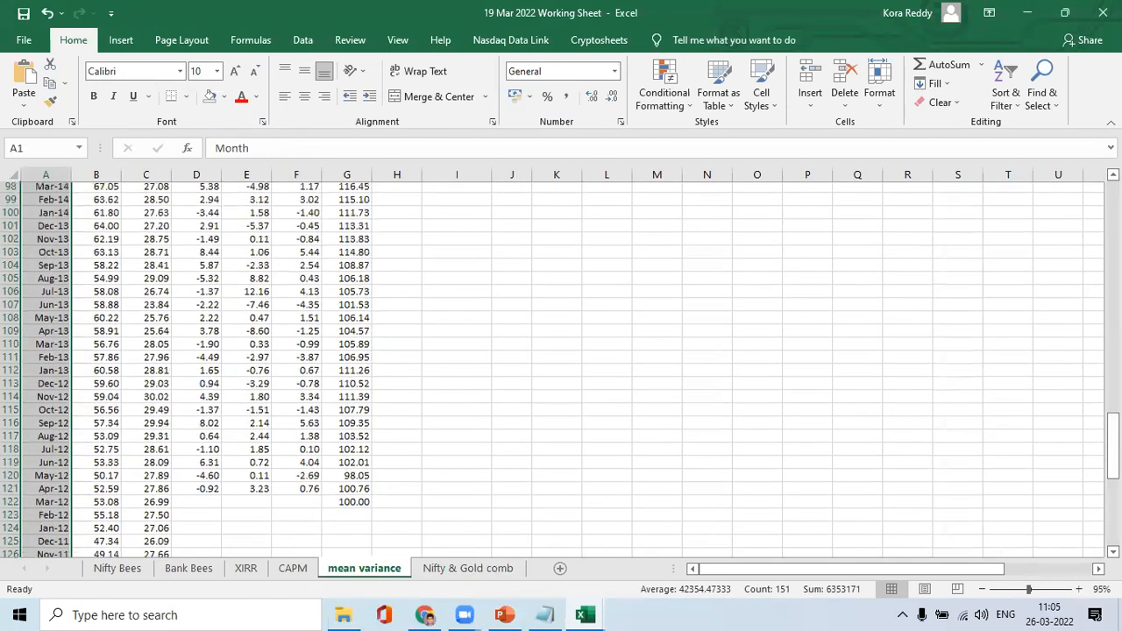
scroll(1050, 358, "up", 3)
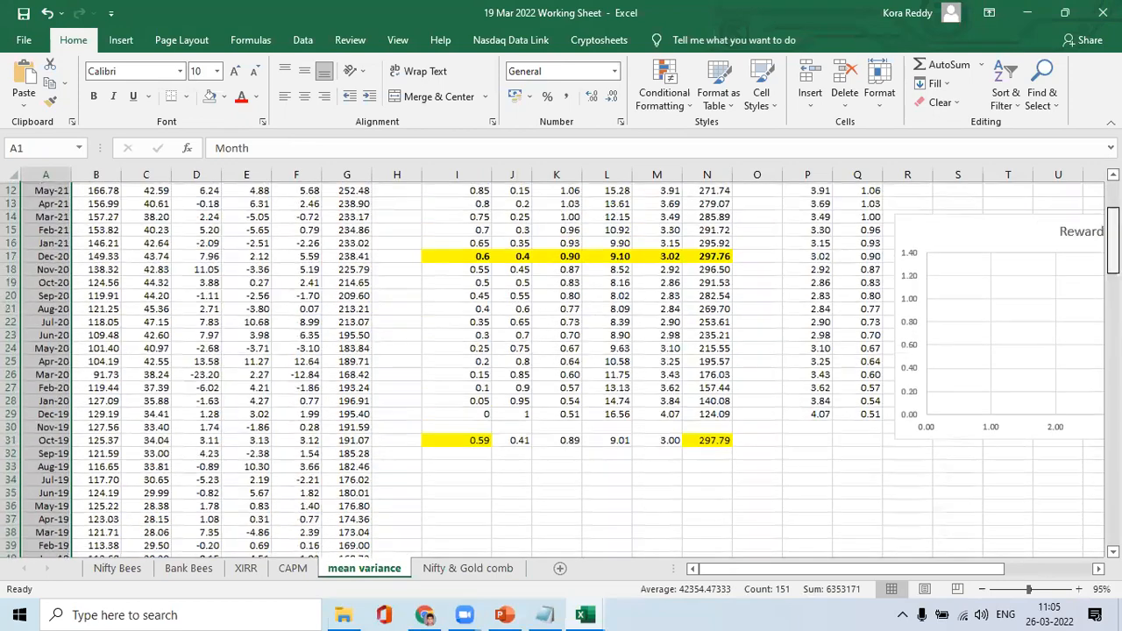
scroll(1050, 358, "up", 4)
left_click(1053, 364)
Open Paint, paste the Reward chart there, copy the whole image and place it as a picture on slide 6 in PowerPoint
key("alt+Tab")
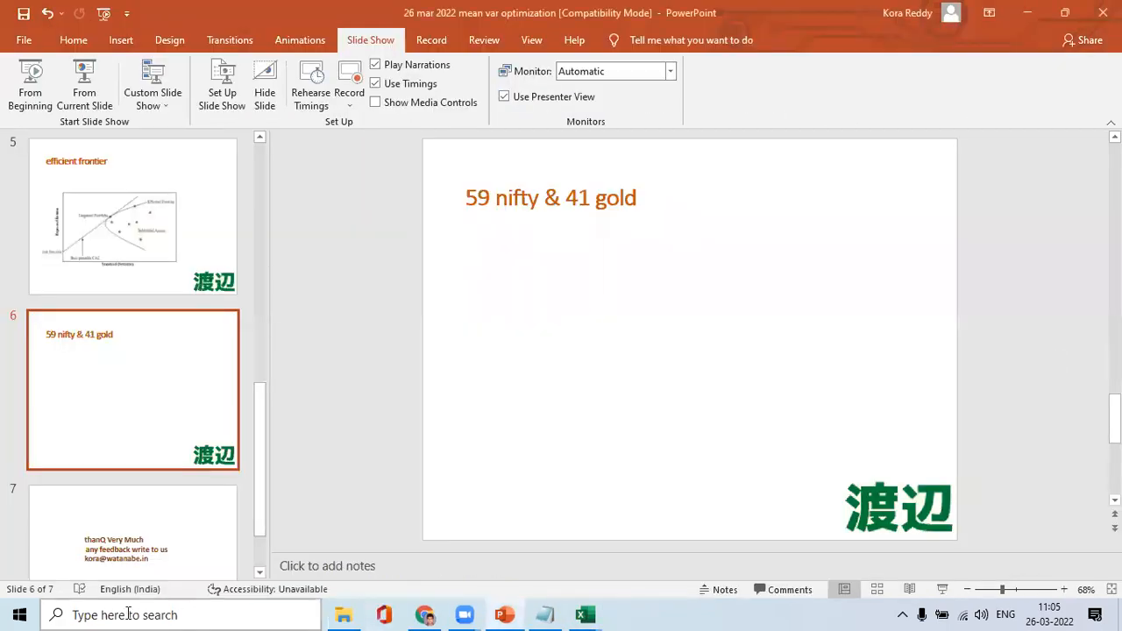
left_click(126, 614)
type("paint")
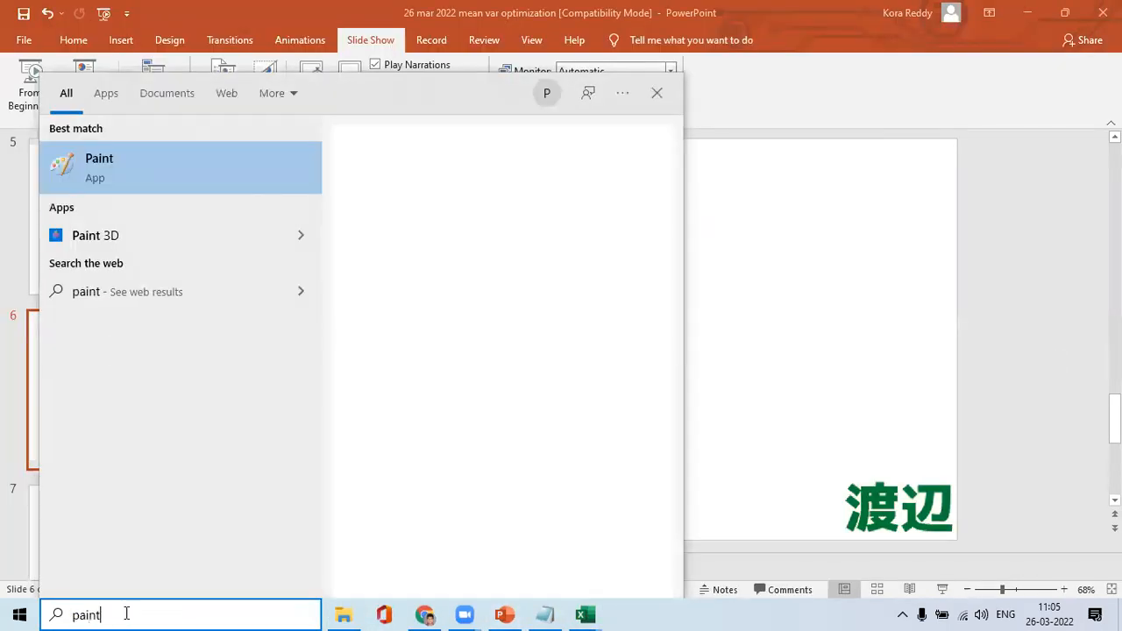
key("Return")
key("ctrl+v")
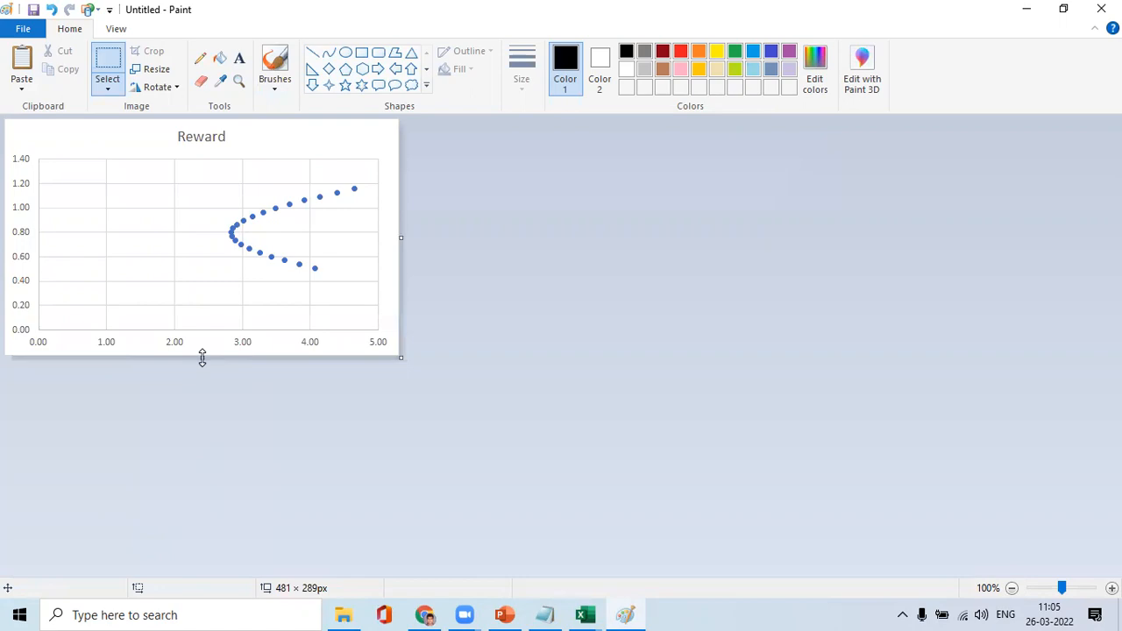
key("ctrl+a")
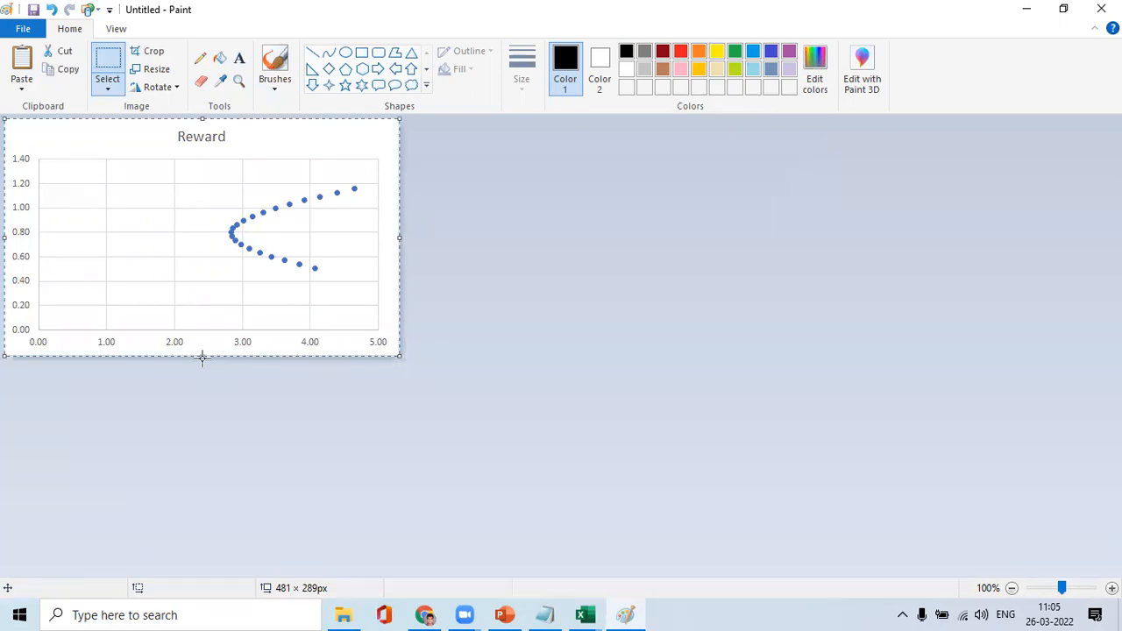
key("alt+Tab")
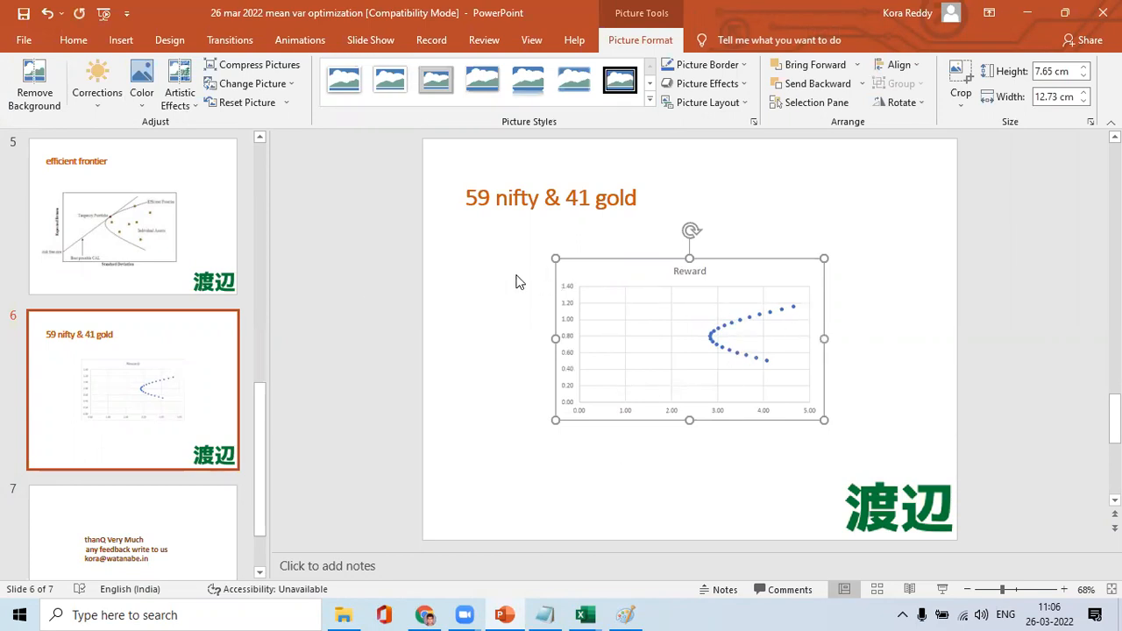
Duplicate slide 6 and move the copy to position 7, ahead of the closing thank-you slide
left_click(75, 501)
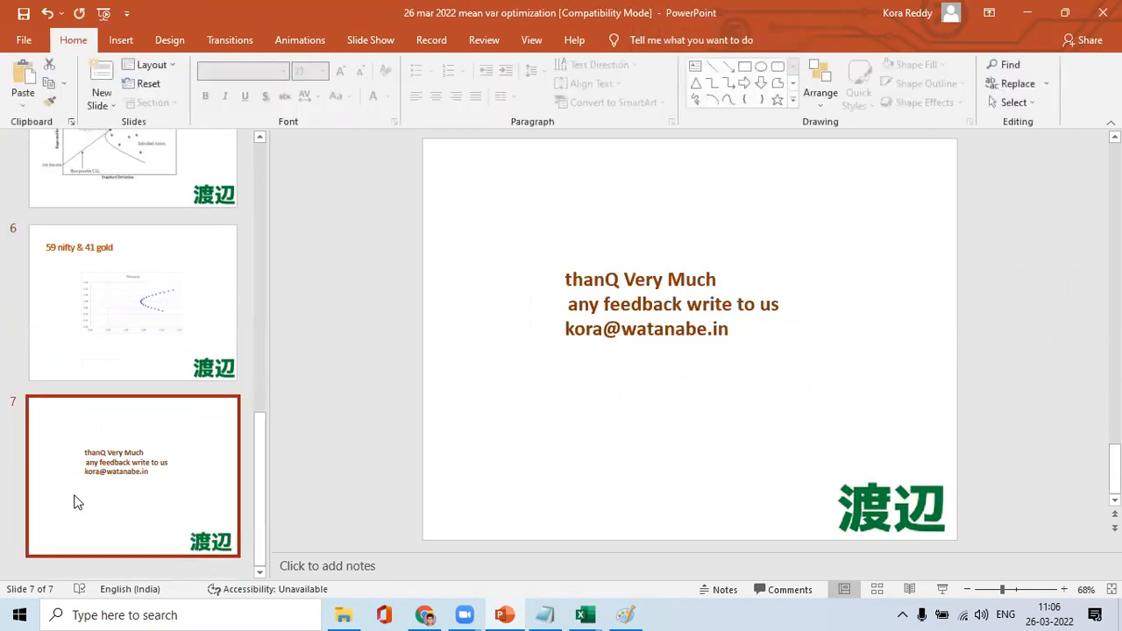
left_click(105, 305)
key("ctrl+c")
key("Down")
key("ctrl+v")
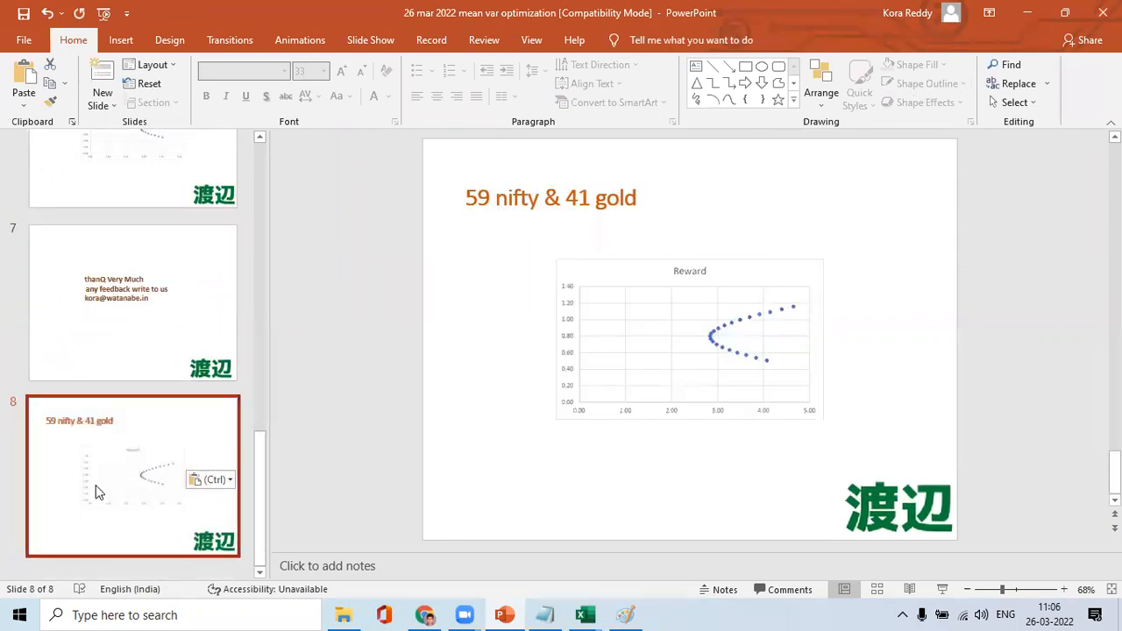
left_click_drag(96, 485, 115, 283)
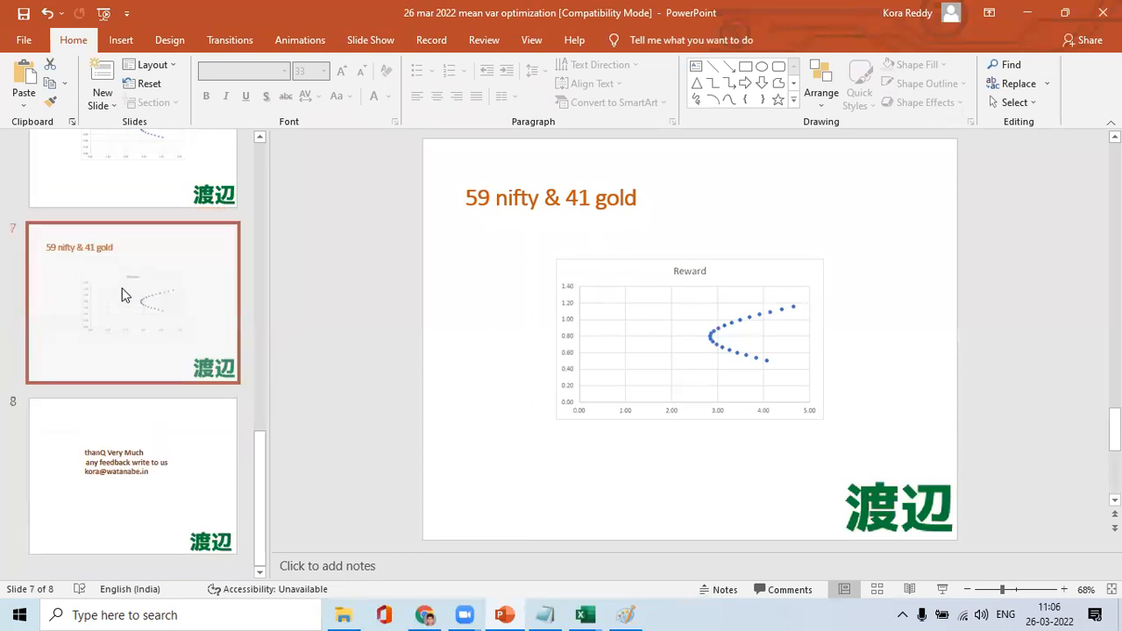
In Excel's Nifty & Gold comb sheet, insert the recommended Scatter chart from the Month and Nifty & Gold data in A1:B122
key("alt+Tab")
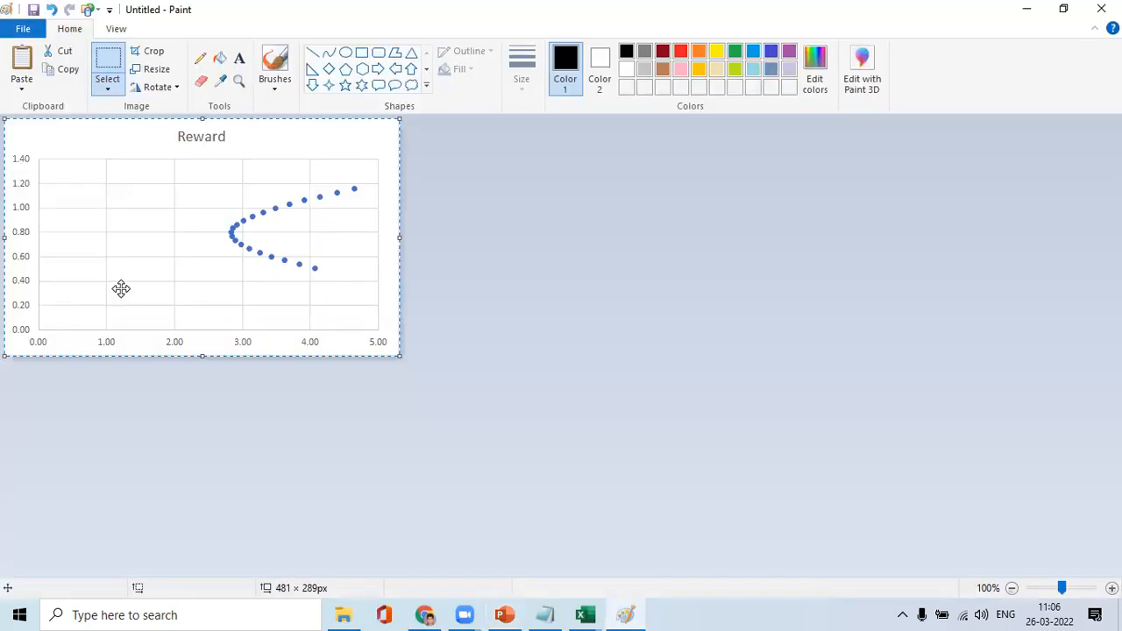
key("alt+Tab")
key("Tab")
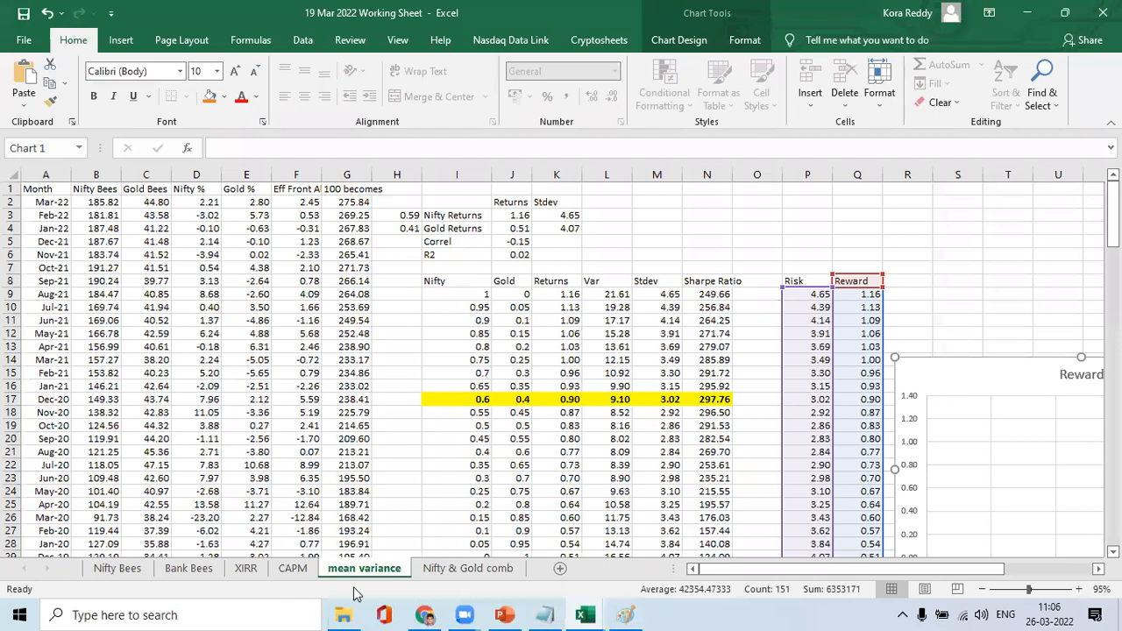
left_click(444, 579)
left_click(129, 278)
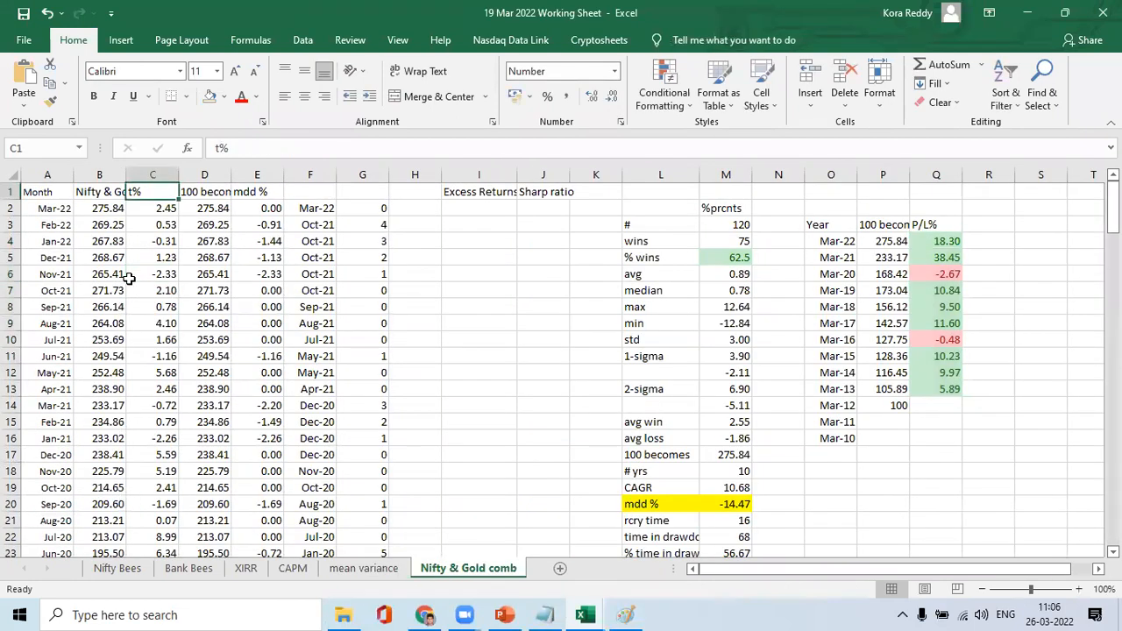
key("ctrl+Home")
key("shift+Right")
key("ctrl+shift+Down")
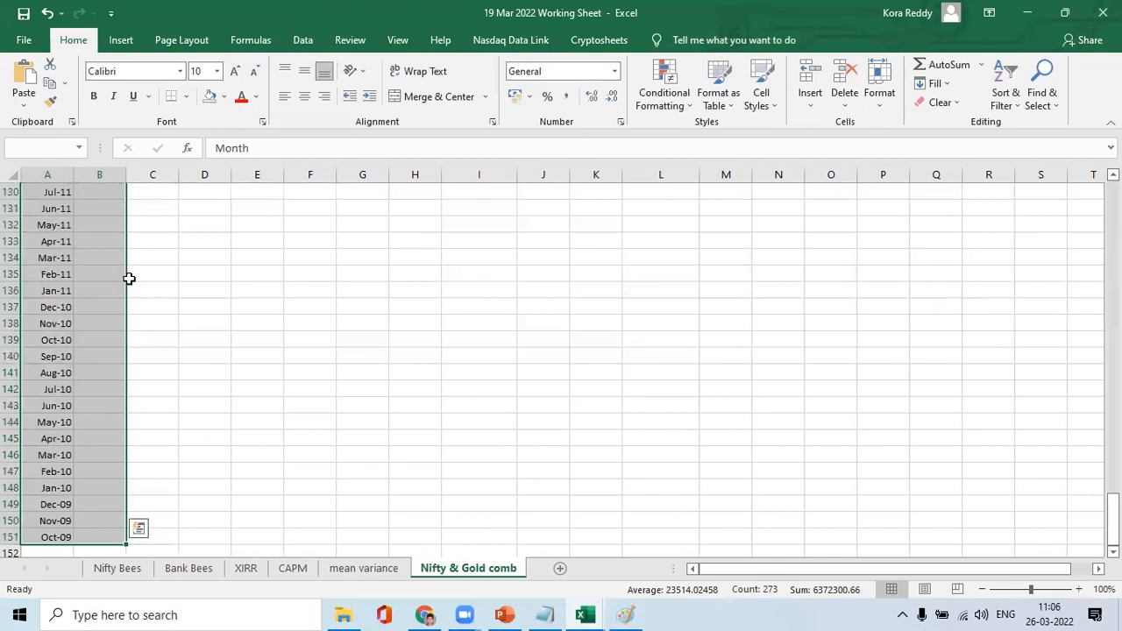
key("ctrl+Home")
key("Right")
key("ctrl+Down")
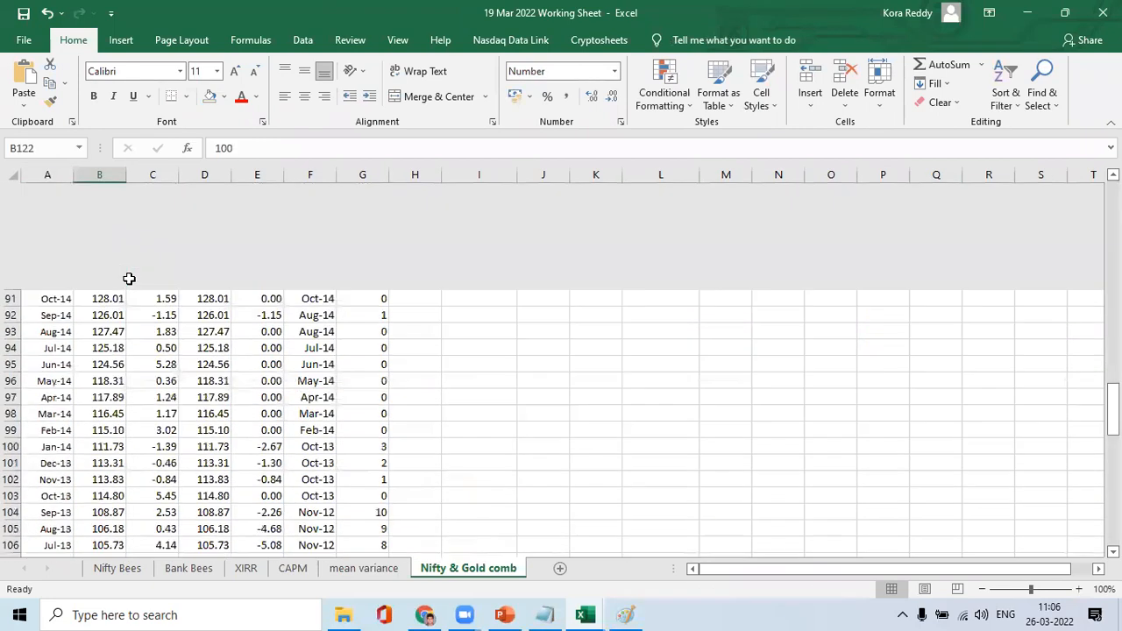
key("Left")
key("shift+Right")
key("ctrl+shift+Up")
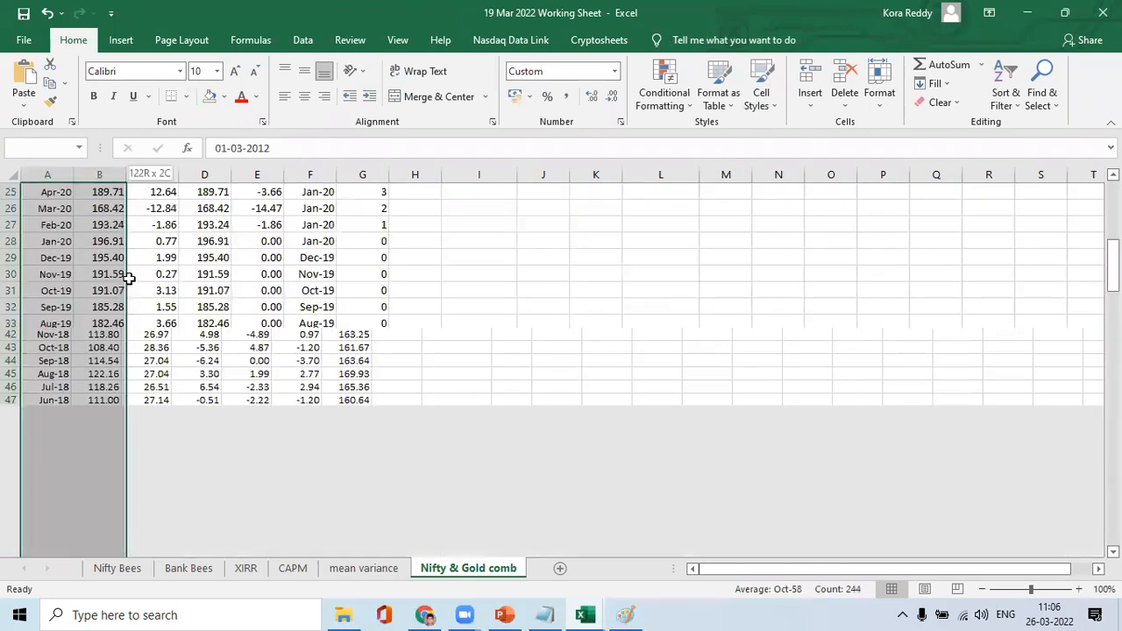
left_click(122, 42)
left_click(472, 89)
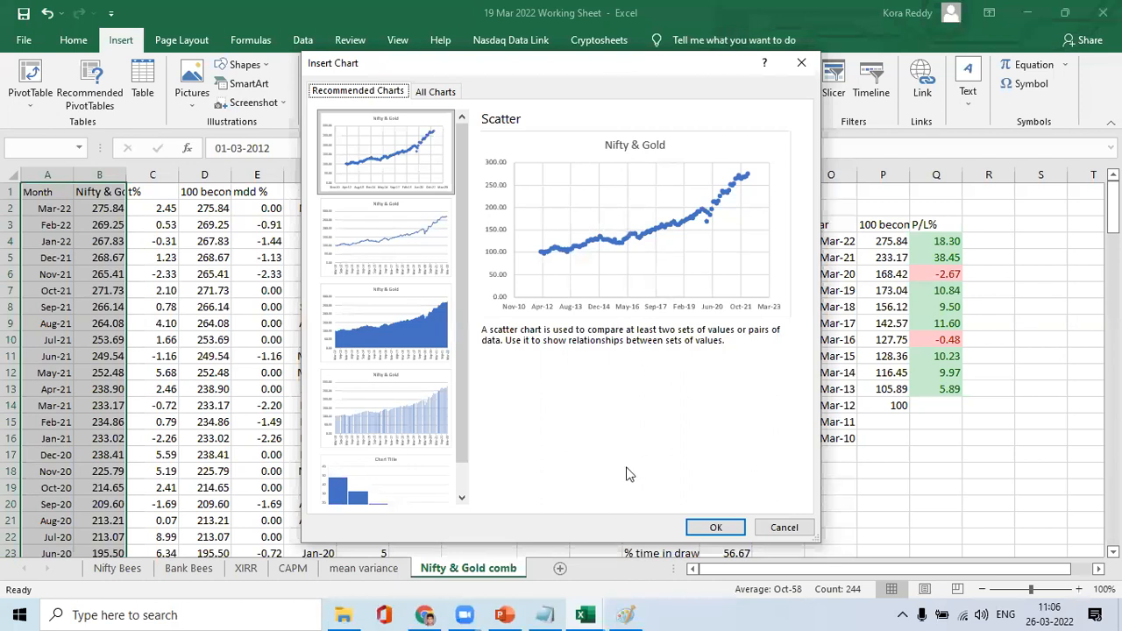
left_click(852, 487)
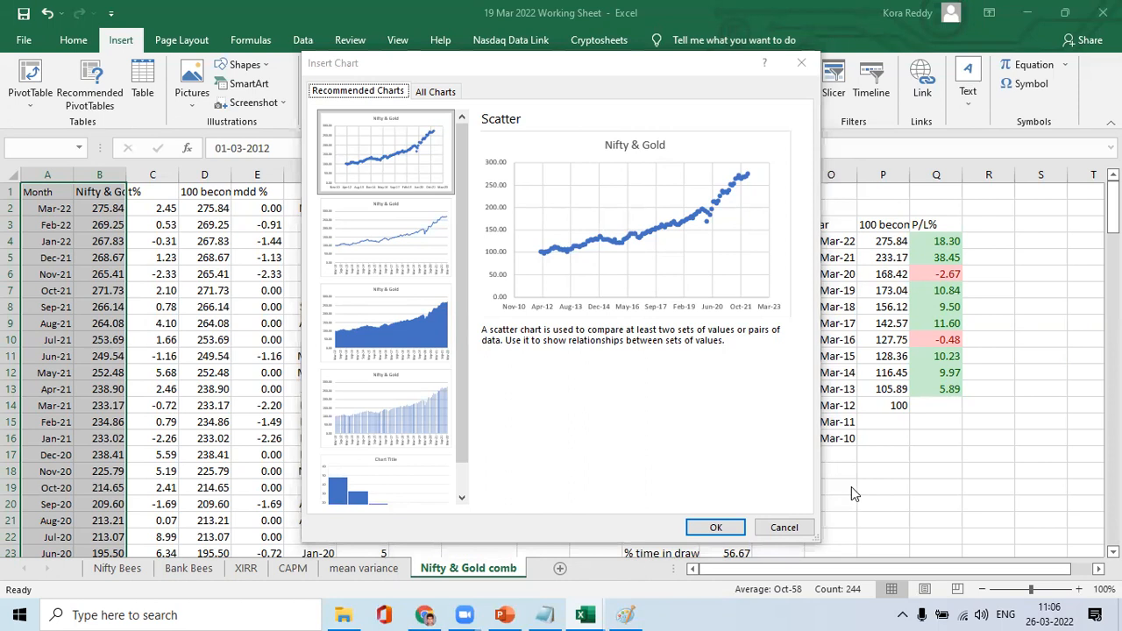
left_click(718, 524)
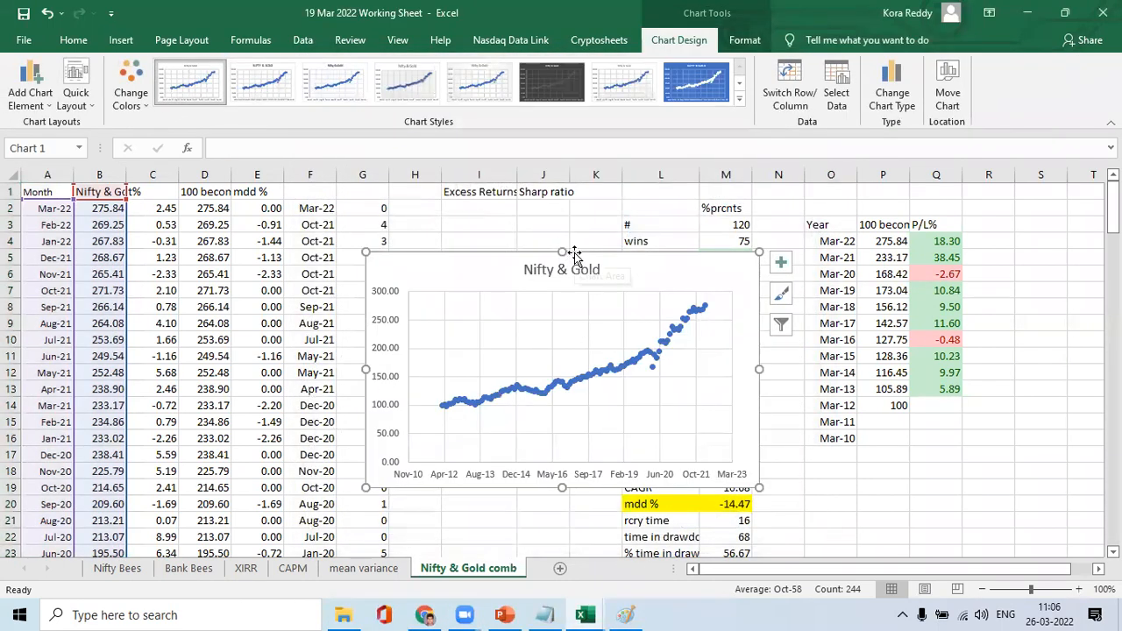
Move the Nifty & Gold chart below the yearly P/L table and paste a copy into a fresh Paint image, discarding the previous image
left_click_drag(575, 254, 1098, 250)
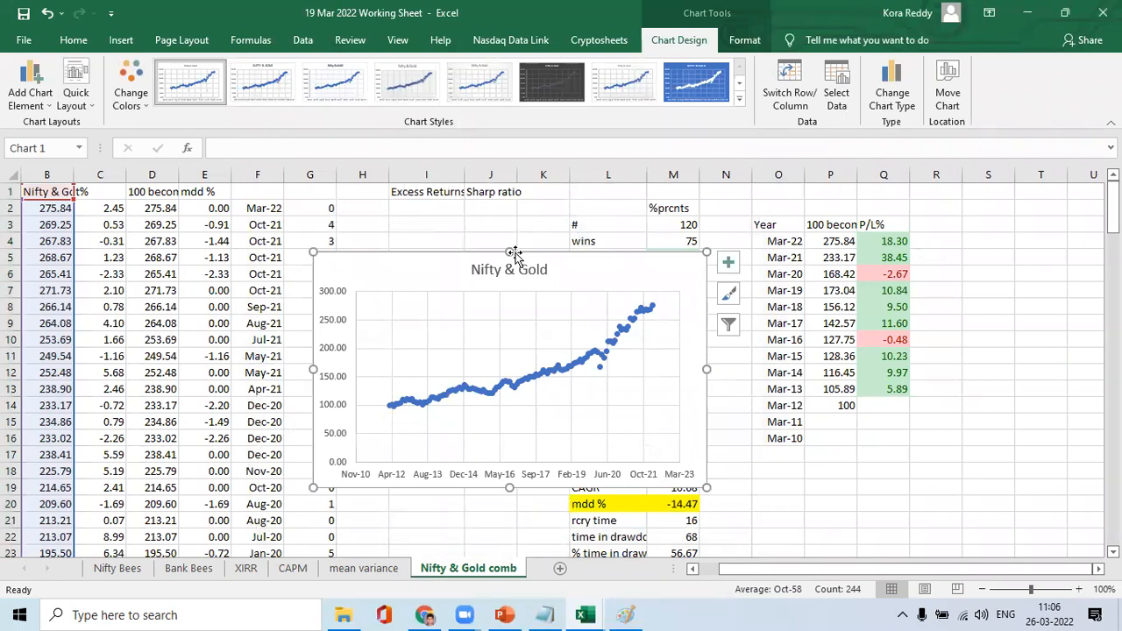
left_click_drag(515, 254, 1032, 415)
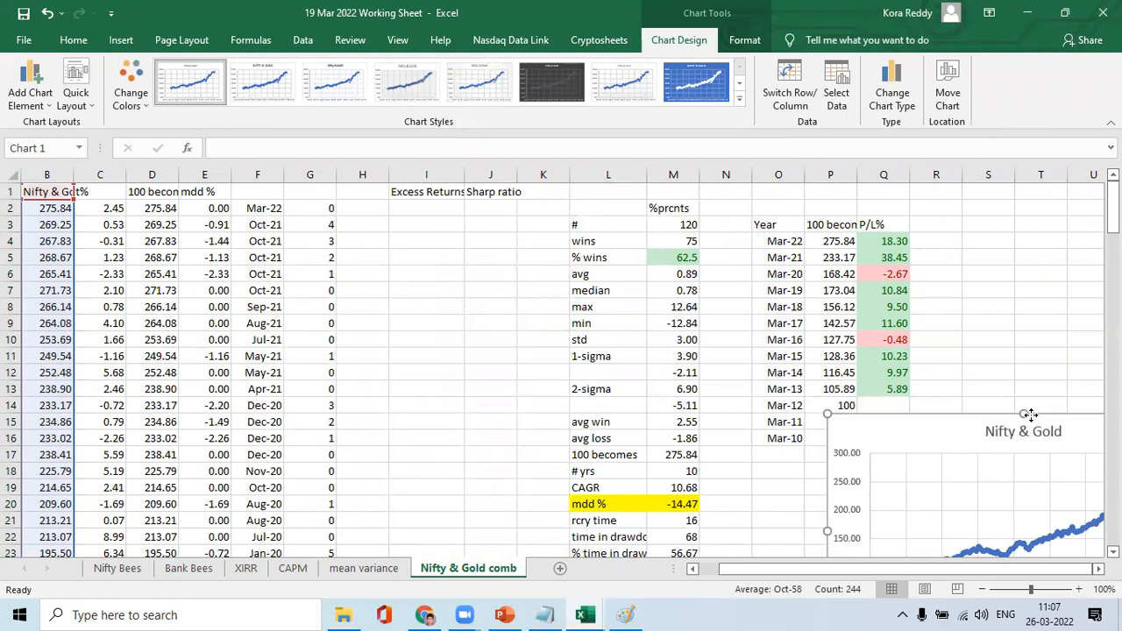
key("alt+Tab")
key("alt+Tab")
key("alt+F4")
key("Tab")
key("Return")
key("ctrl+v")
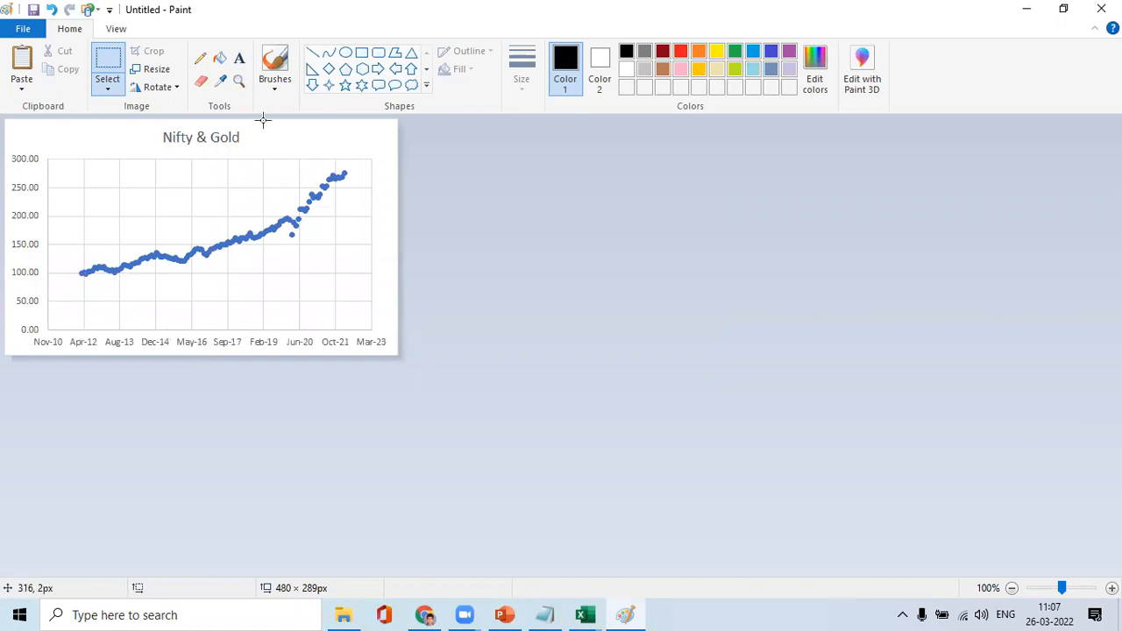
In PowerPoint, replace the Reward picture on slide 7 with the Nifty & Gold chart and insert a copy of that slide after it
key("alt+Tab")
key("alt+Tab")
key("alt+Tab")
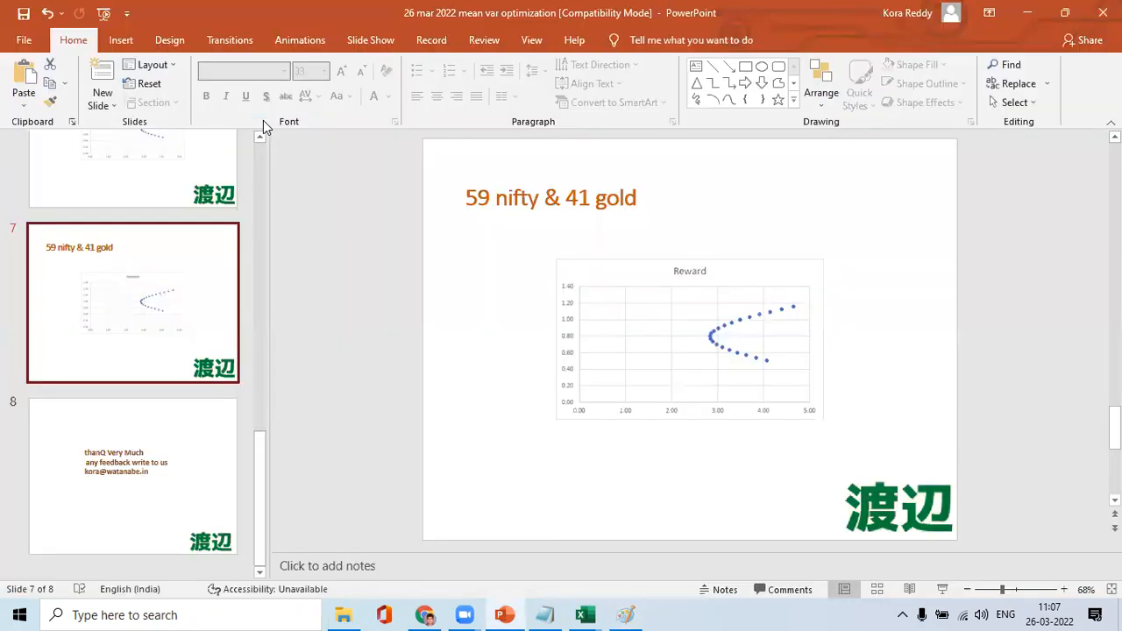
left_click(689, 324)
key("Delete")
key("ctrl+v")
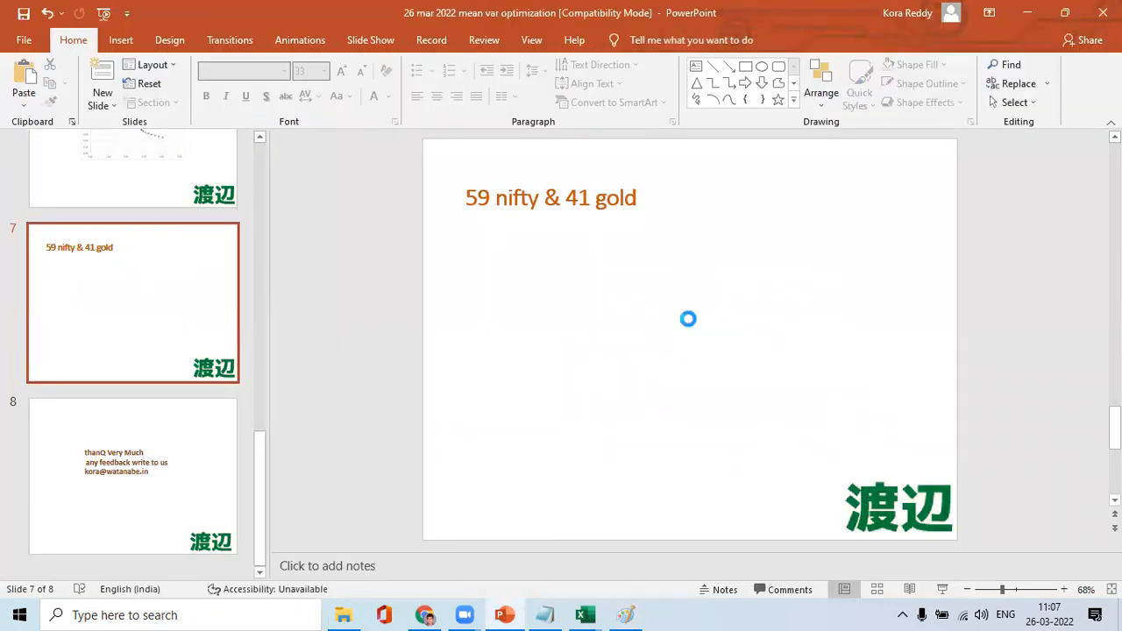
left_click(203, 344)
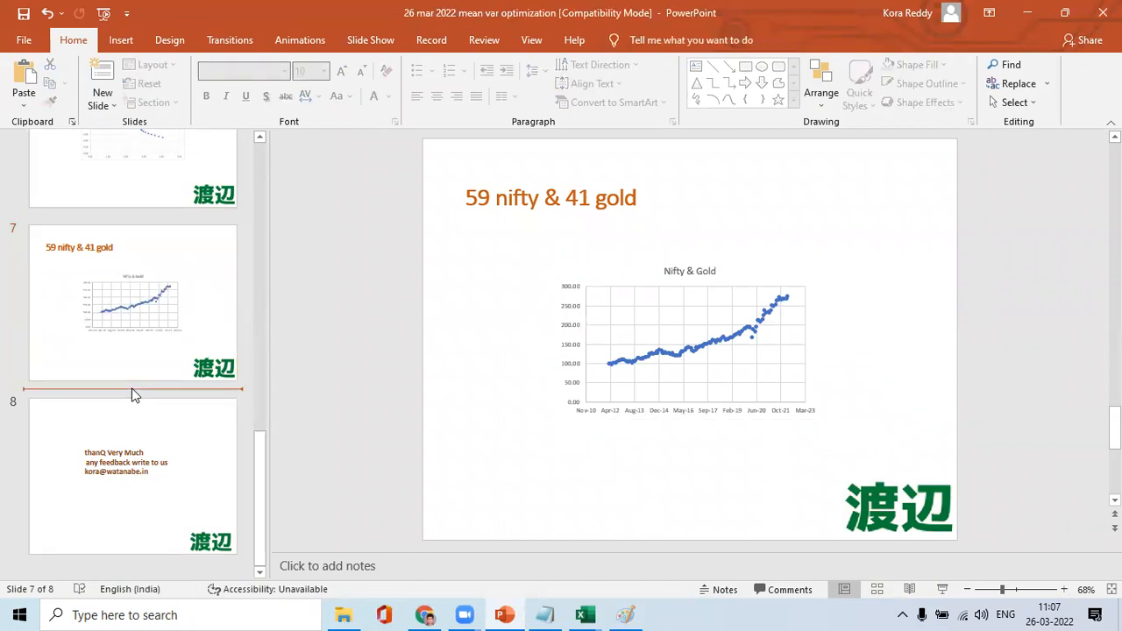
key("ctrl+v")
Return to Excel and autofit column P of the yearly table to its contents
key("alt+Tab")
key("alt+Tab")
key("Tab")
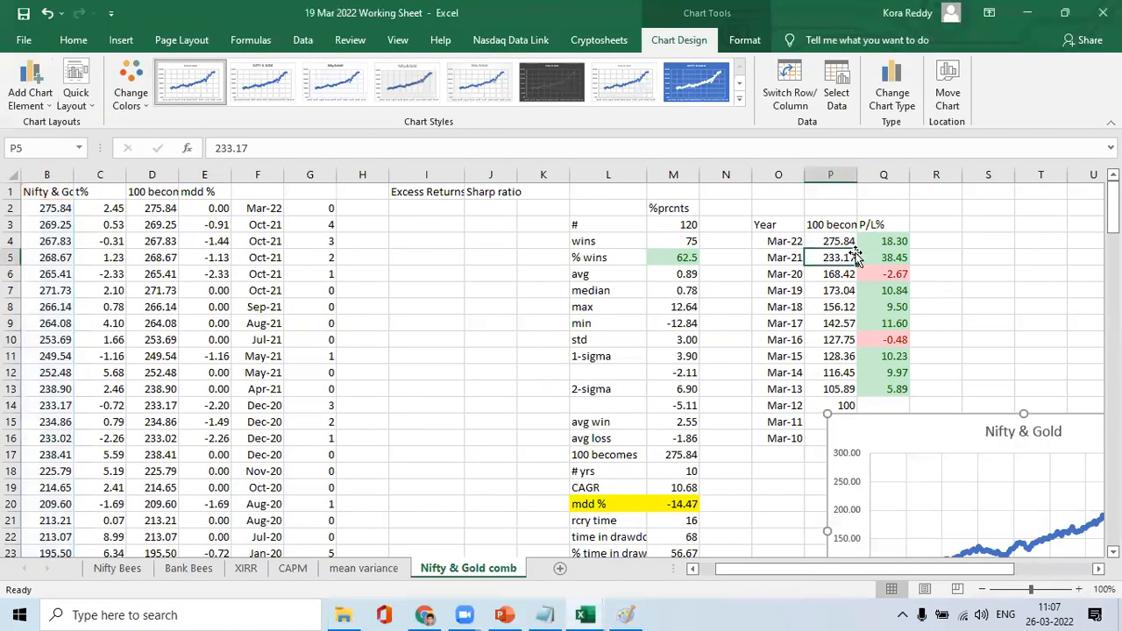
left_click(854, 257)
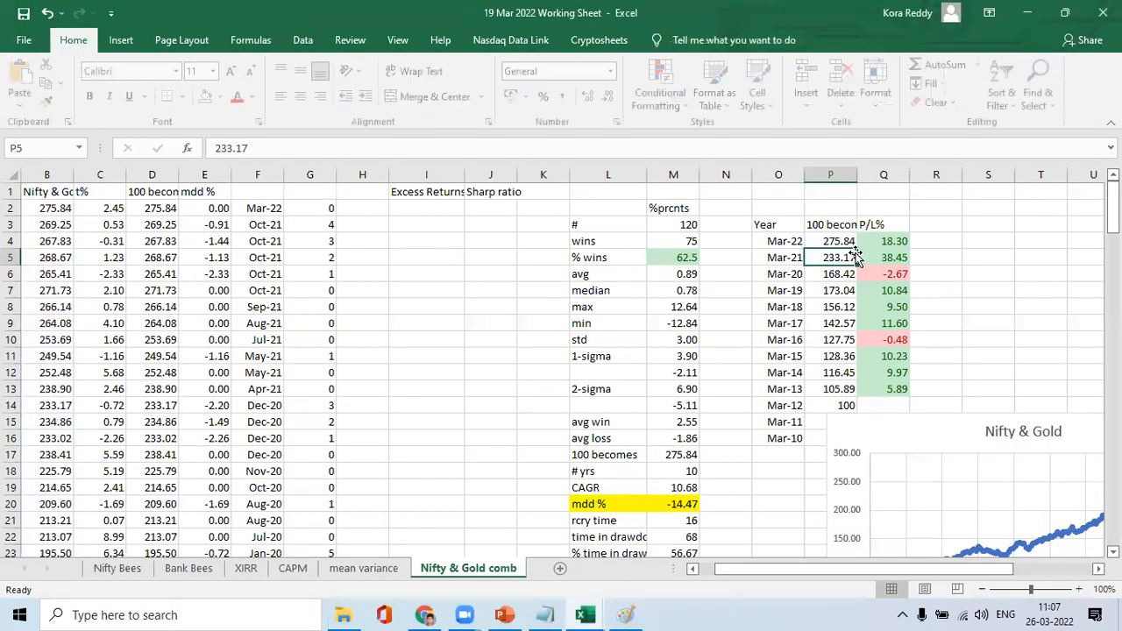
double_click(855, 174)
Copy the yearly profit/loss table O3:Q14, from the Year header row through Mar-12
key("Up")
key("Up")
key("Left")
key("shift+Right")
key("shift+Right")
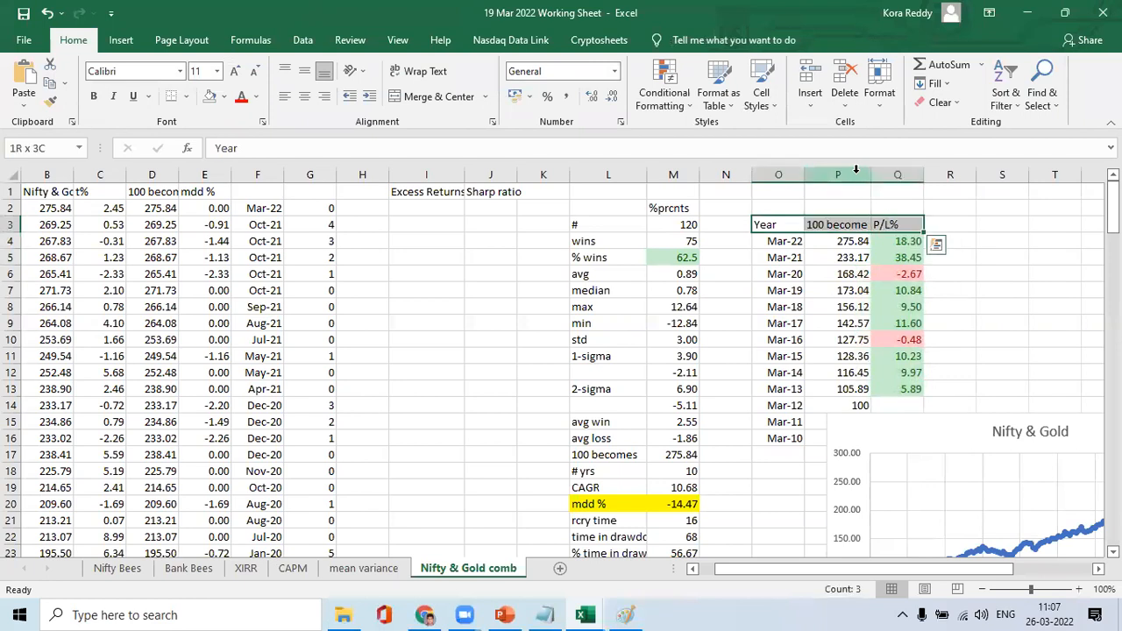
key("shift+Down")
key("shift+Down")
key("shift+Down")
key("shift+Down")
key("shift+Down")
key("shift+Down")
key("shift+Down")
key("shift+Down")
key("shift+Down")
key("shift+Down")
key("shift+Down")
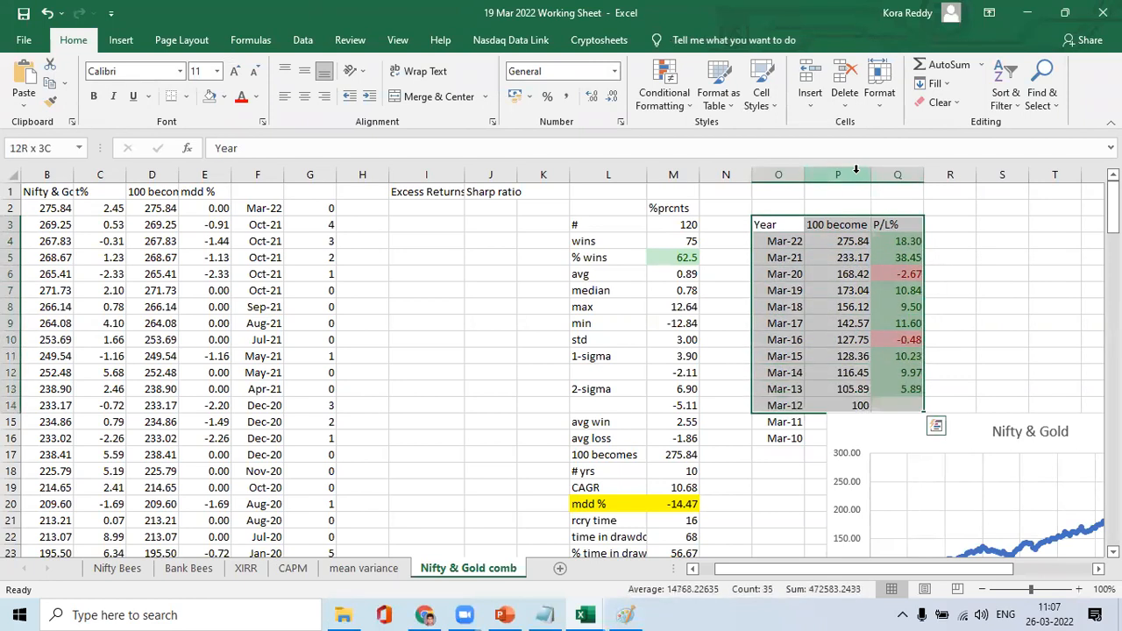
key("ctrl+c")
Paste the yearly table into a new unsaved Paint image, trim the canvas to about 211 × 242 px and select the whole picture
key("alt+Tab")
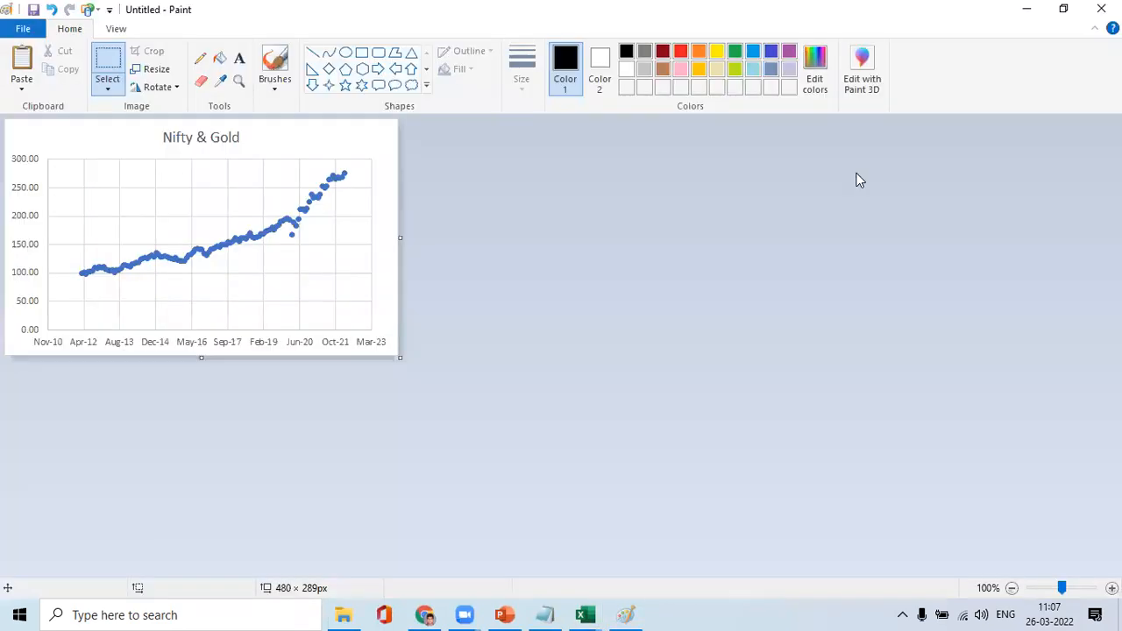
key("ctrl+n")
key("n")
key("ctrl+v")
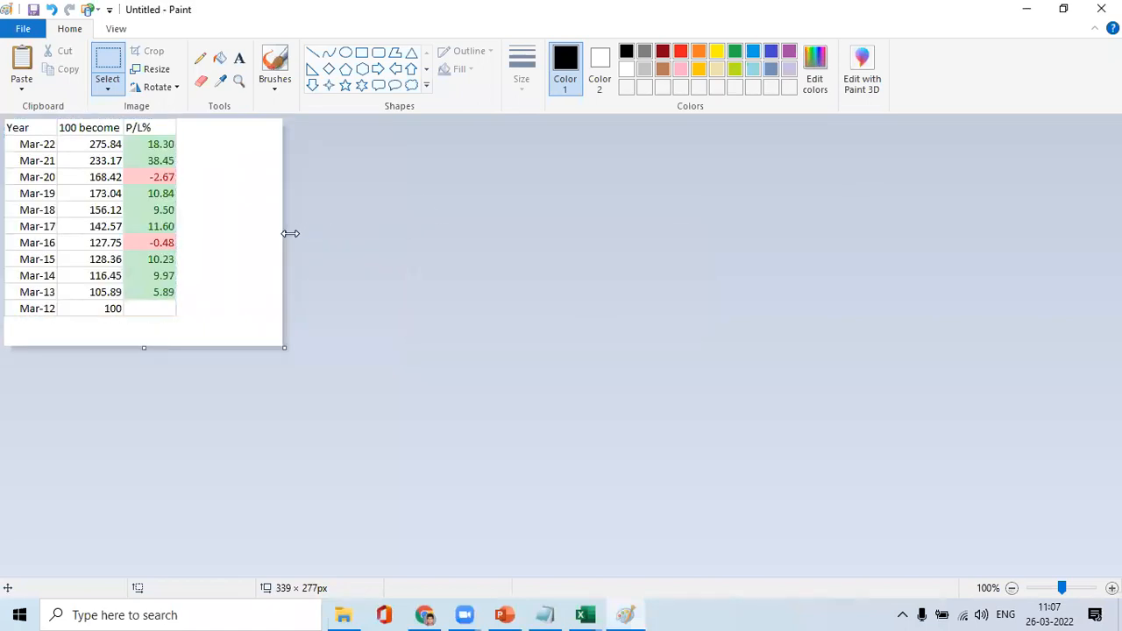
left_click_drag(291, 233, 179, 223)
left_click_drag(91, 348, 84, 319)
key("ctrl+a")
In PowerPoint, insert another copy of the Nifty & Gold chart slide as slide 9 and delete its chart
key("alt+Tab")
key("alt+Tab")
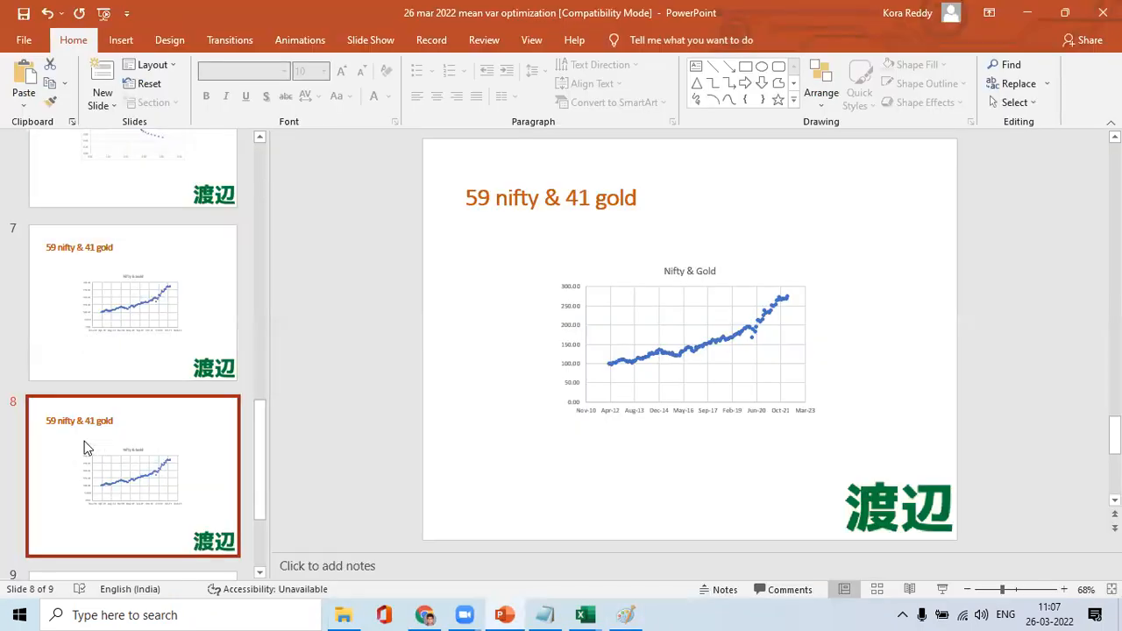
key("ctrl+v")
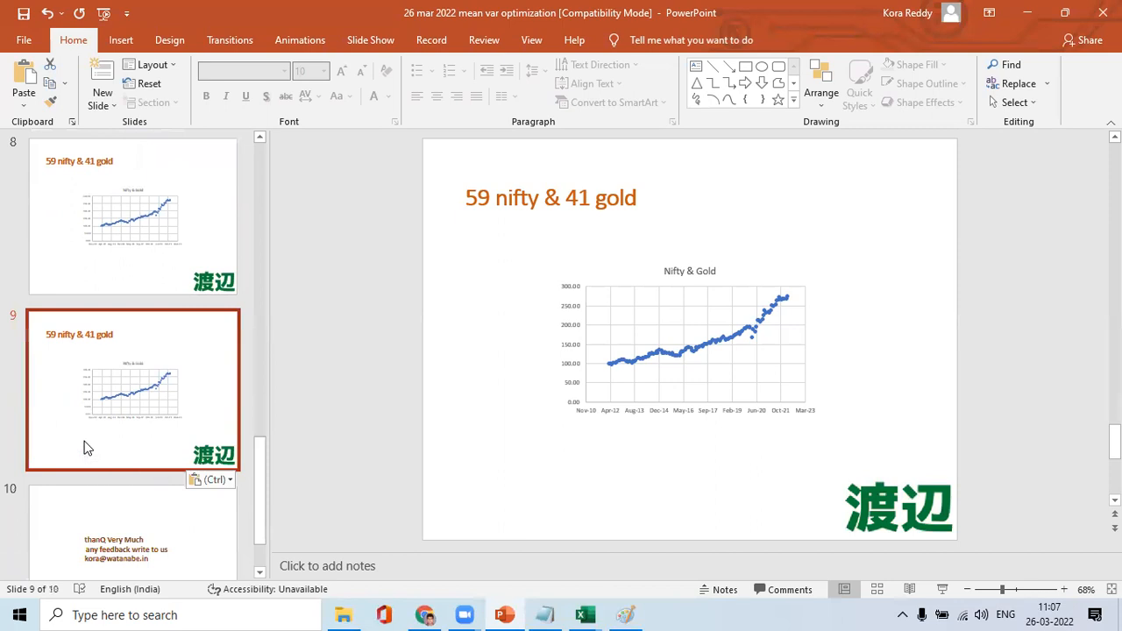
left_click(691, 333)
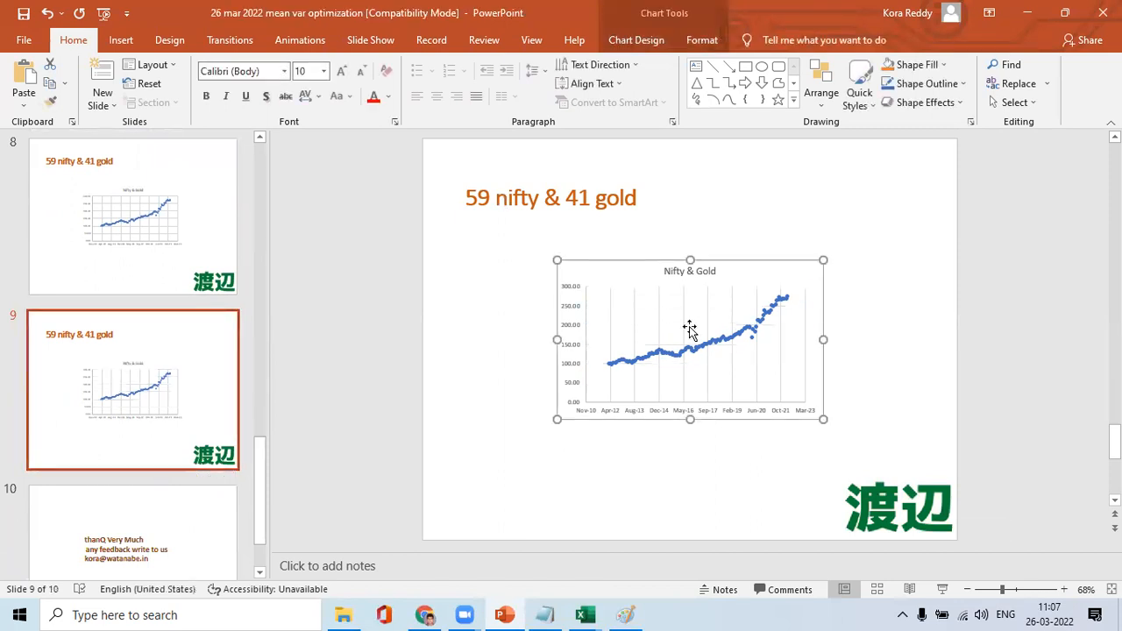
key("Delete")
Place the yearly table picture from Paint on slide 9 and save the presentation despite the compatibility check
key("alt+Tab")
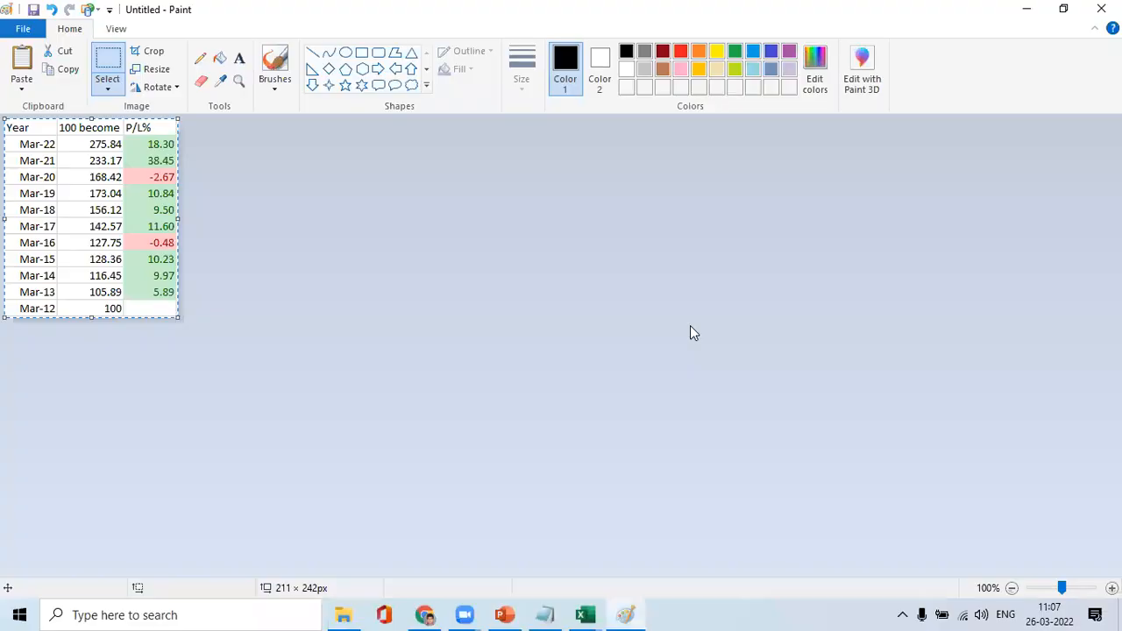
key("alt+Tab")
key("ctrl+v")
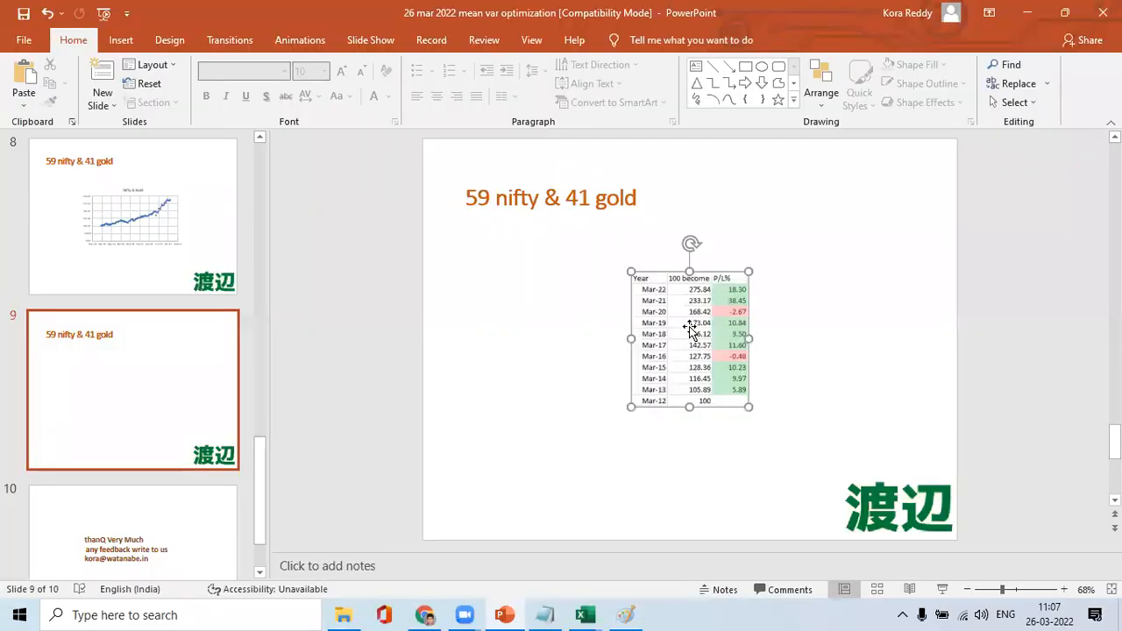
key("ctrl+s")
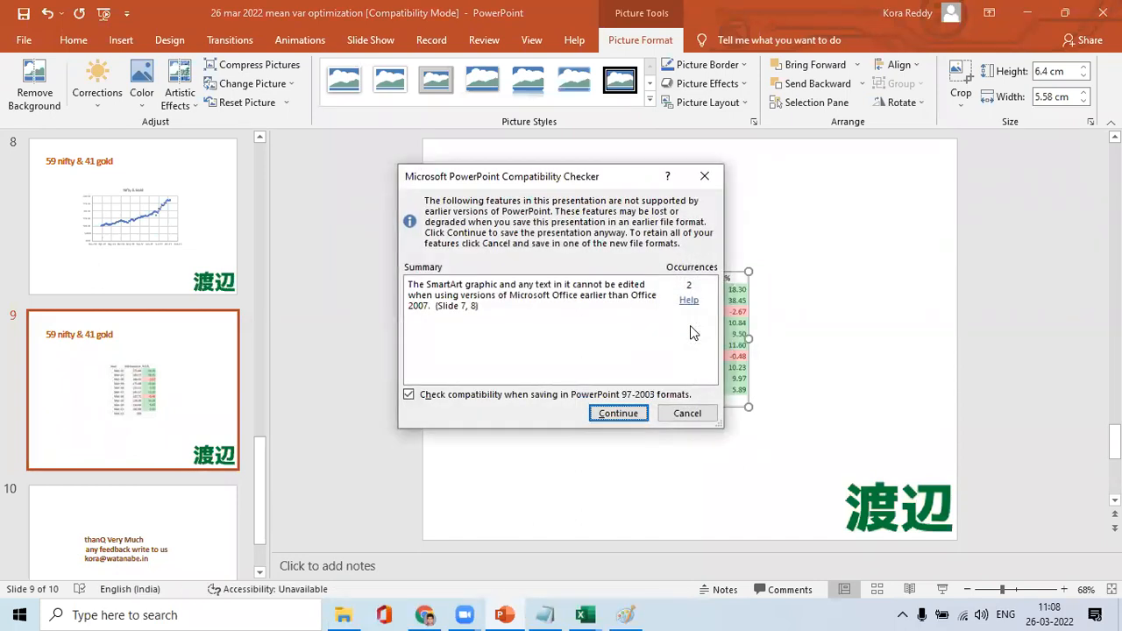
left_click(625, 411)
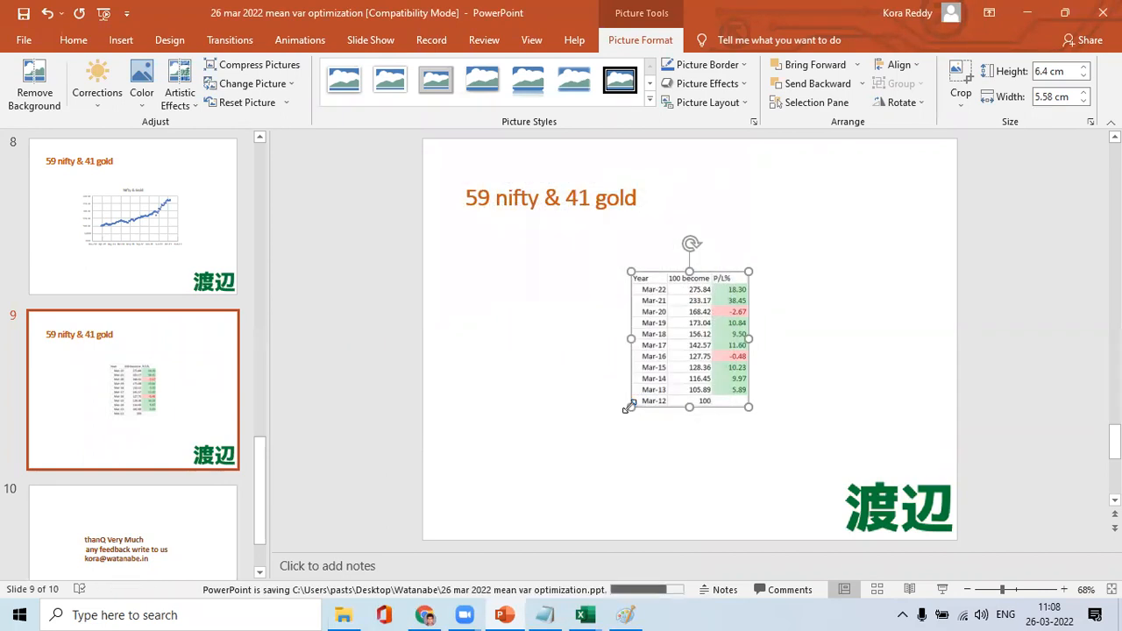